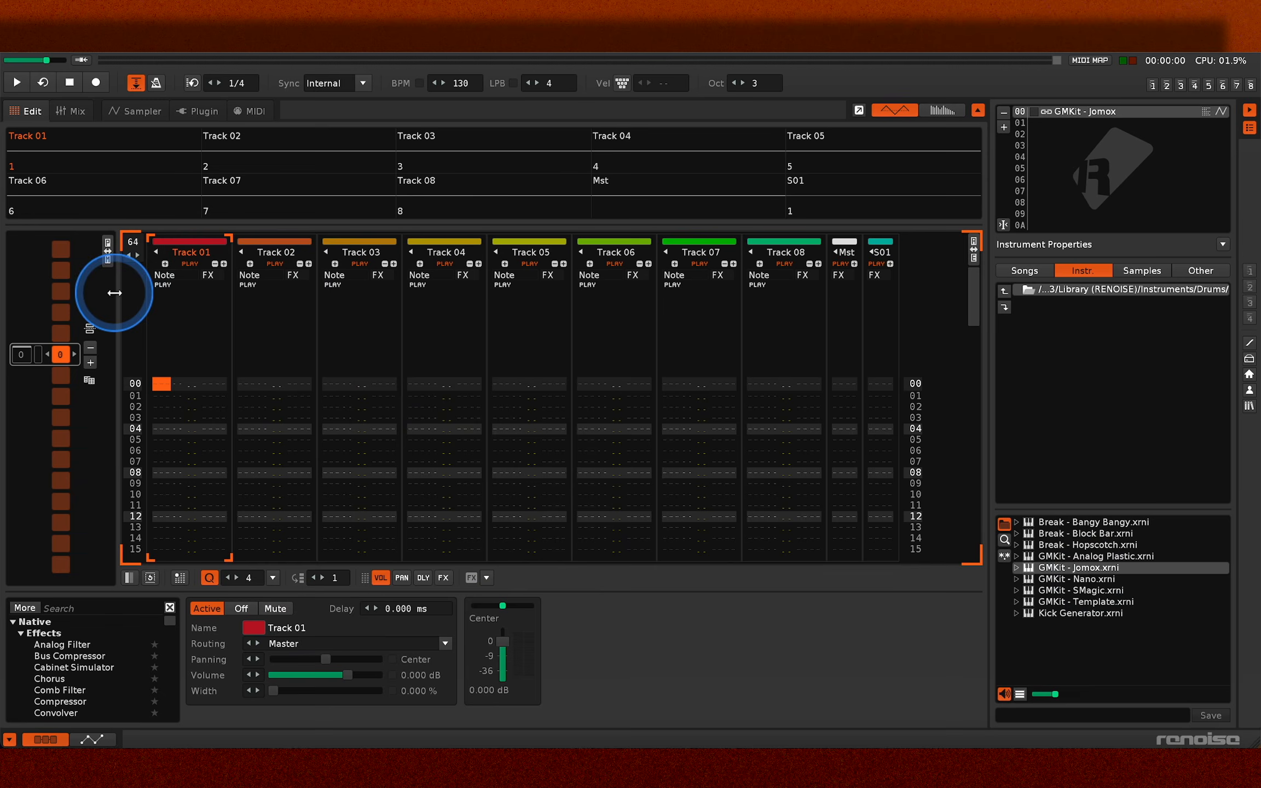
# - Look through the disk browser's instrument, sample and other file categories, ending on the instrument category
pyautogui.moveTo(115, 290)
pyautogui.mouseDown()
pyautogui.moveTo(301, 295)
pyautogui.moveTo(137, 300)
pyautogui.mouseUp()
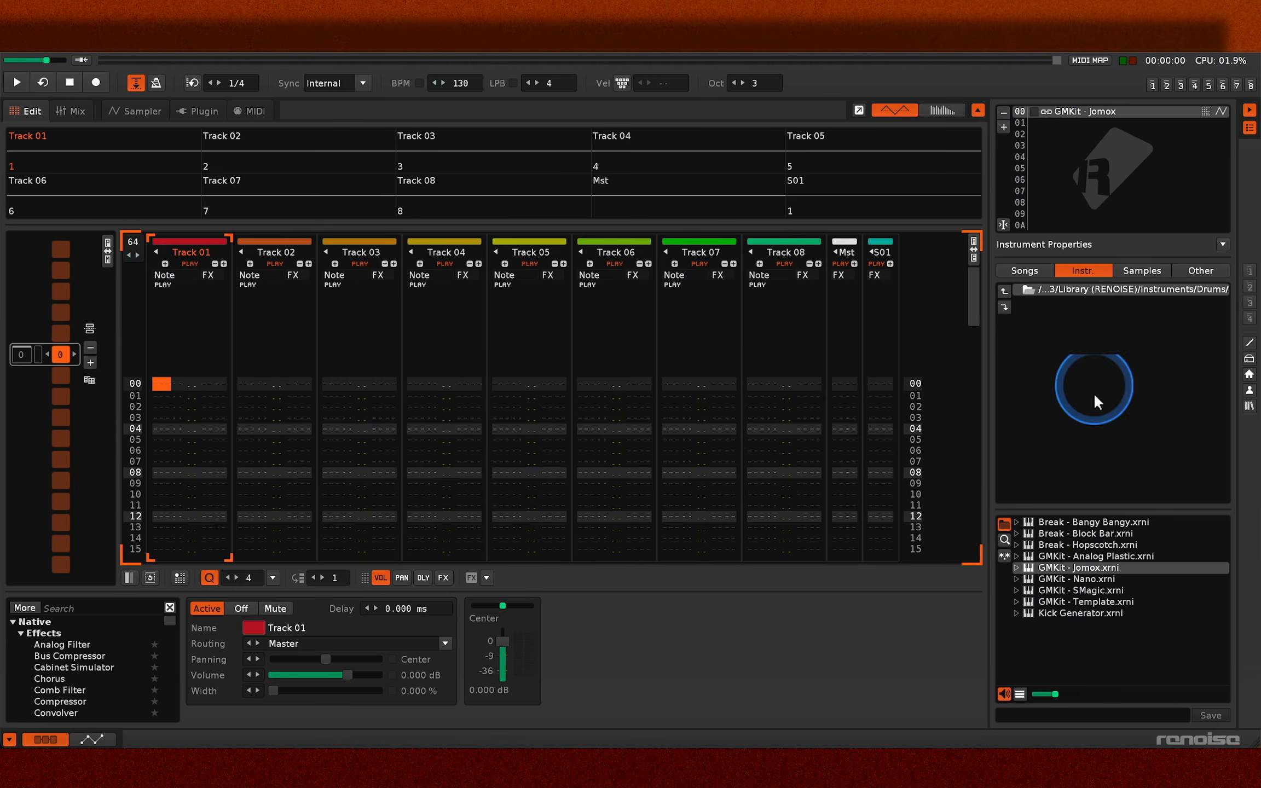
pyautogui.click(1038, 264)
pyautogui.click(1084, 268)
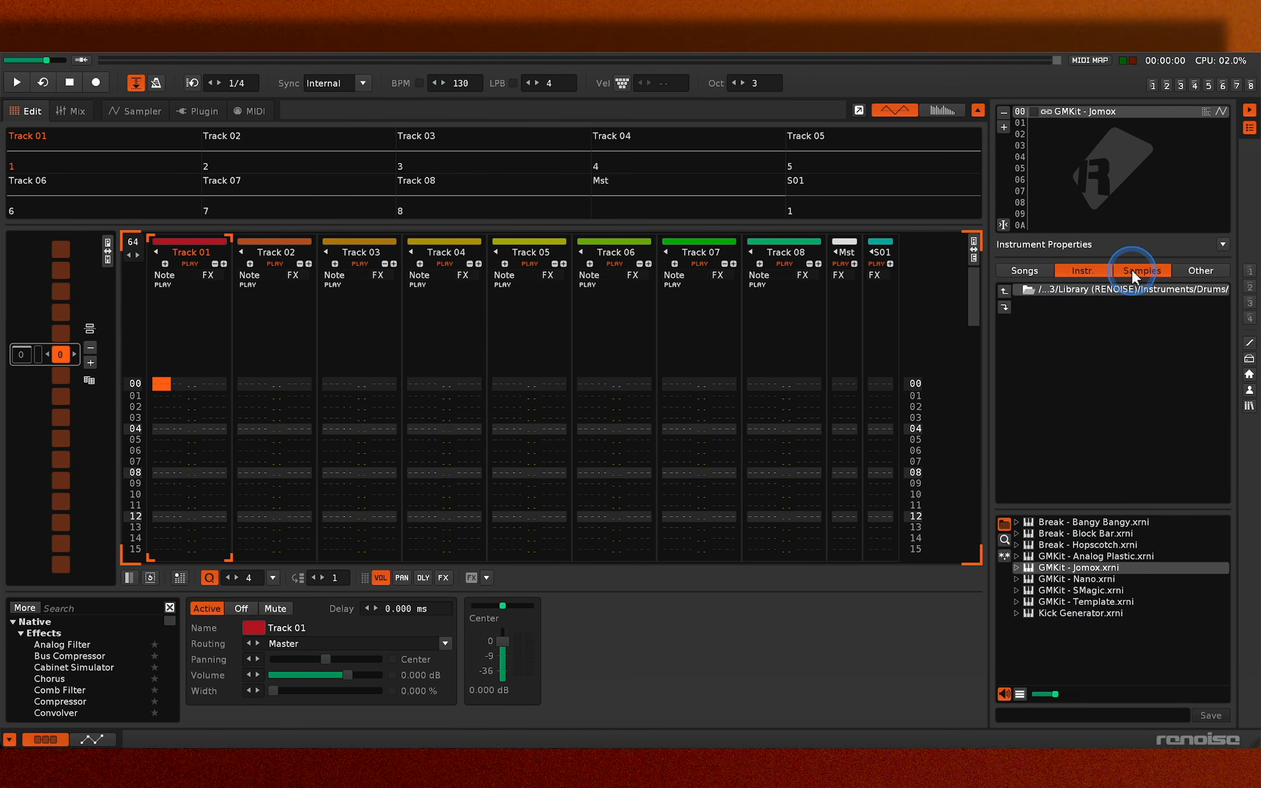
pyautogui.click(1160, 269)
pyautogui.click(1190, 262)
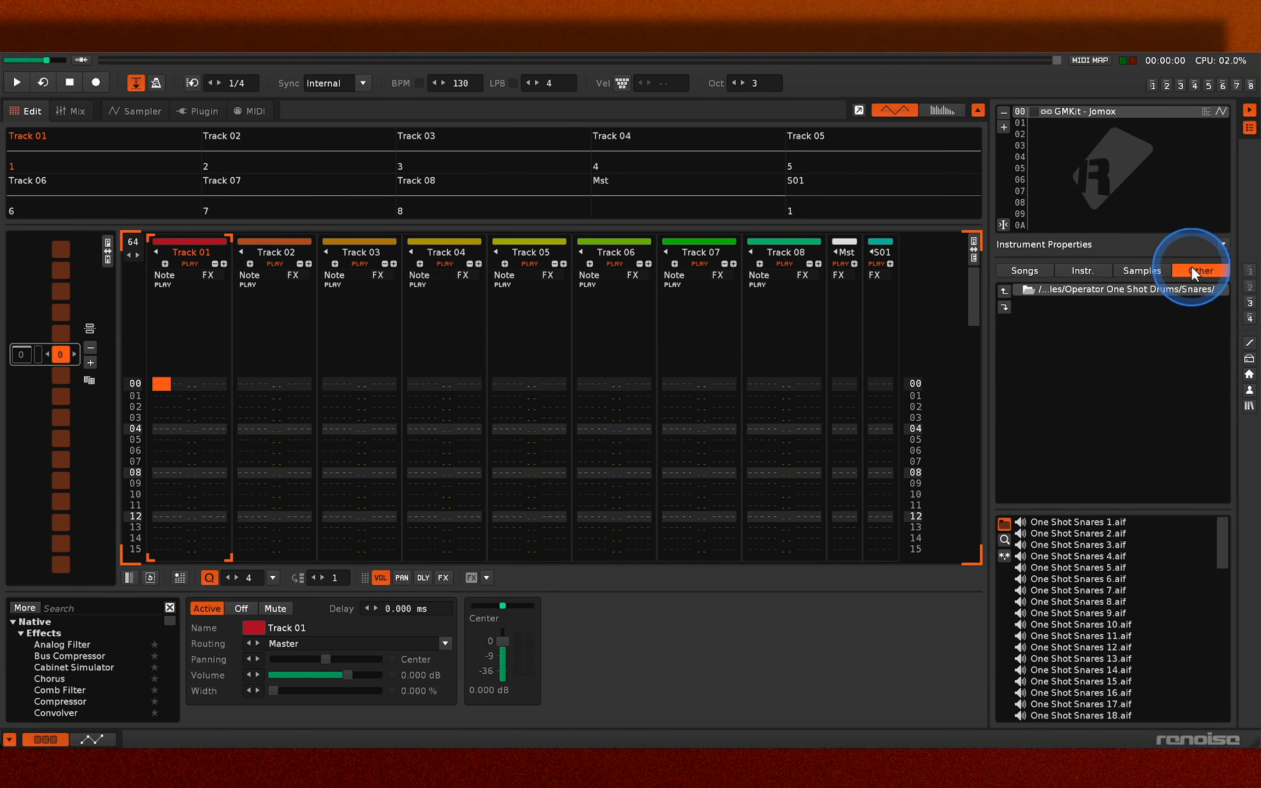
pyautogui.click(1130, 269)
pyautogui.click(1097, 266)
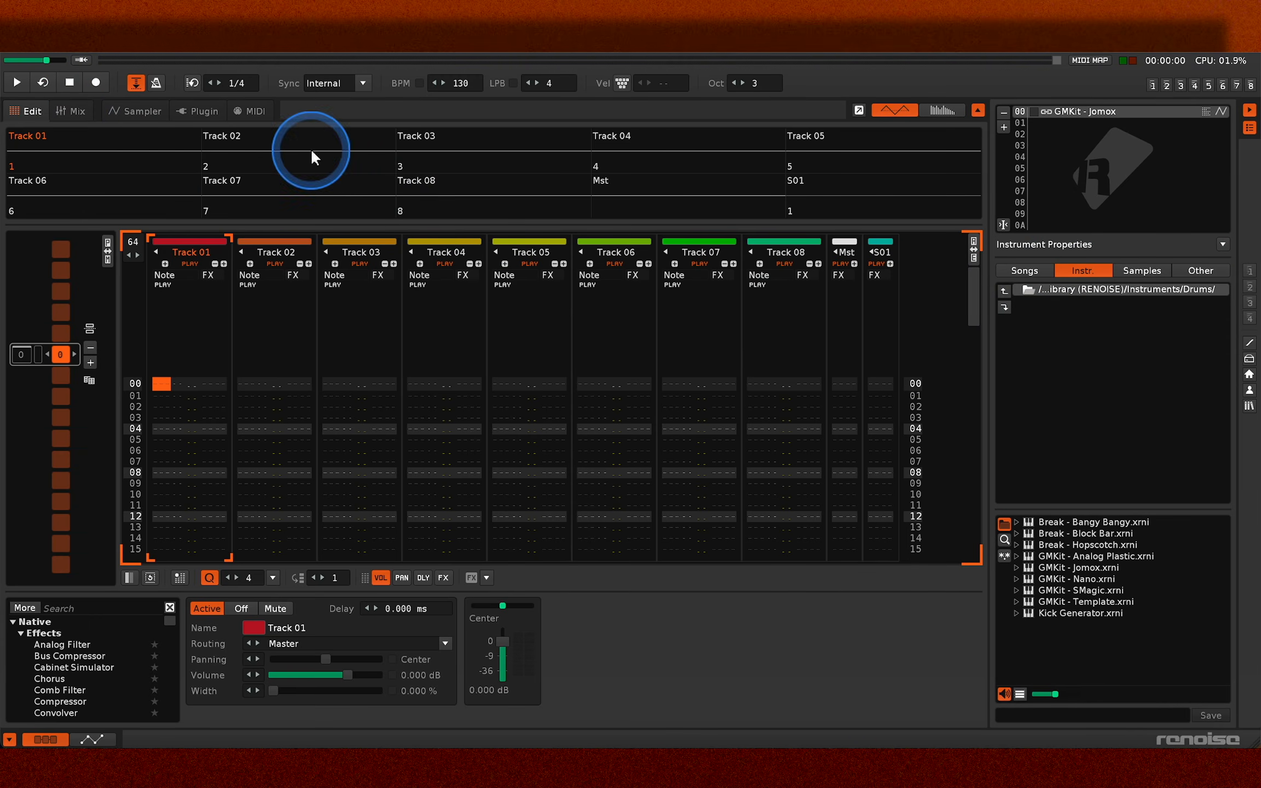
# - Audition the first notes of the GMKit - Jomox drum kit while watching the track scopes
pyautogui.press('z')
pyautogui.press('z')
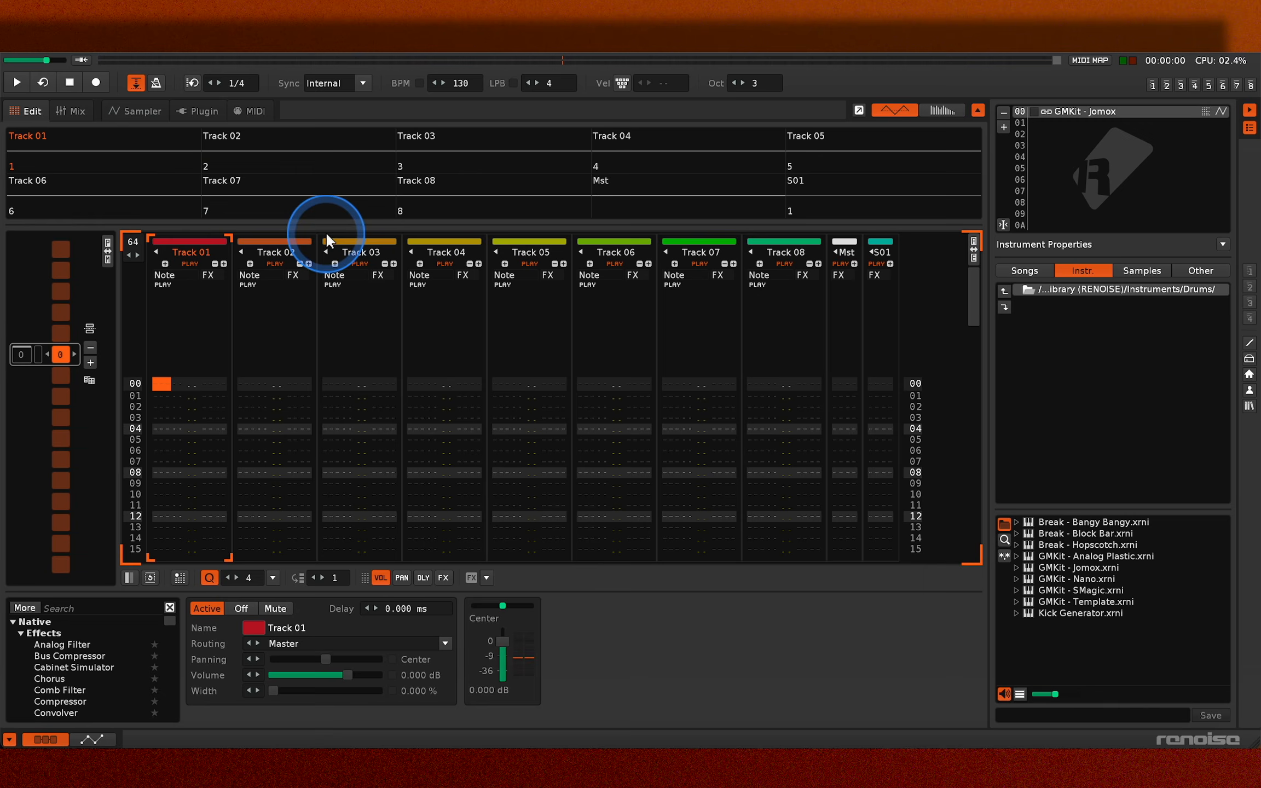
pyautogui.press('z')
pyautogui.press('z')
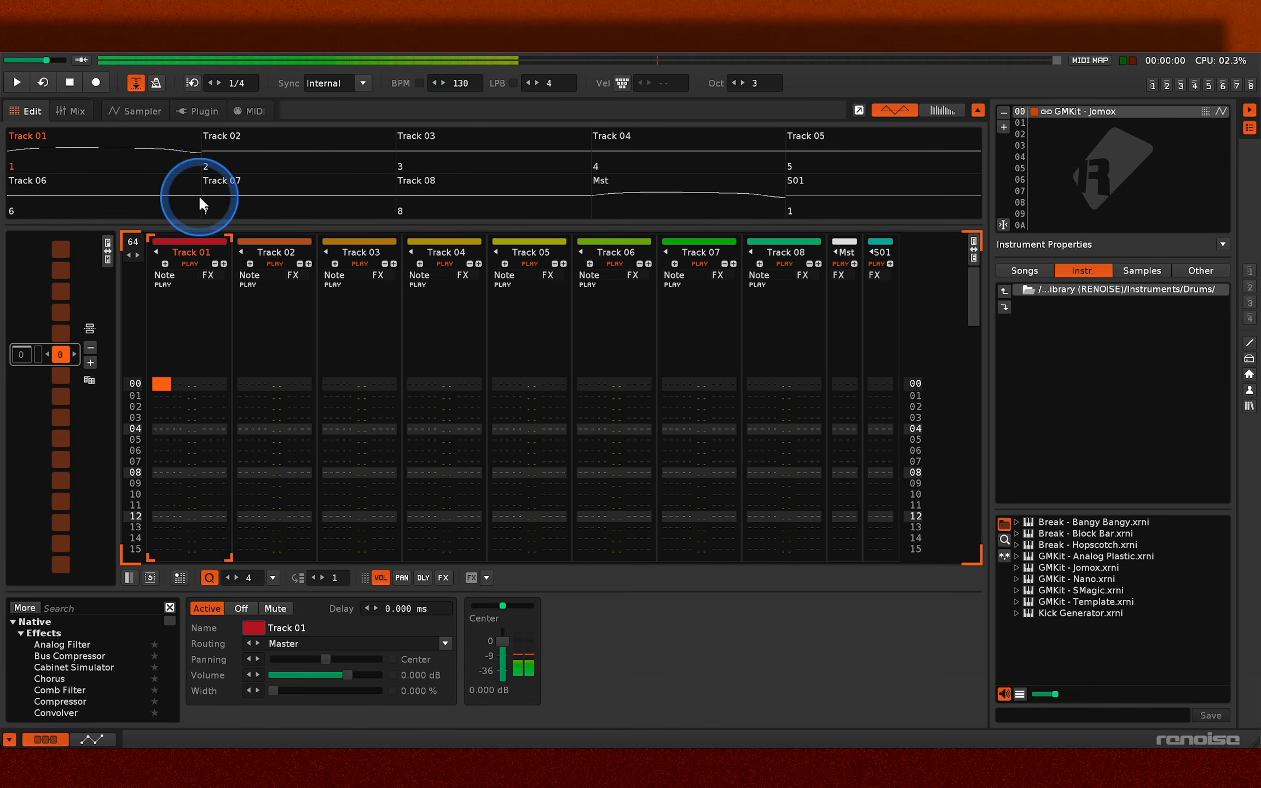
pyautogui.press('x')
pyautogui.press('x')
pyautogui.press('z')
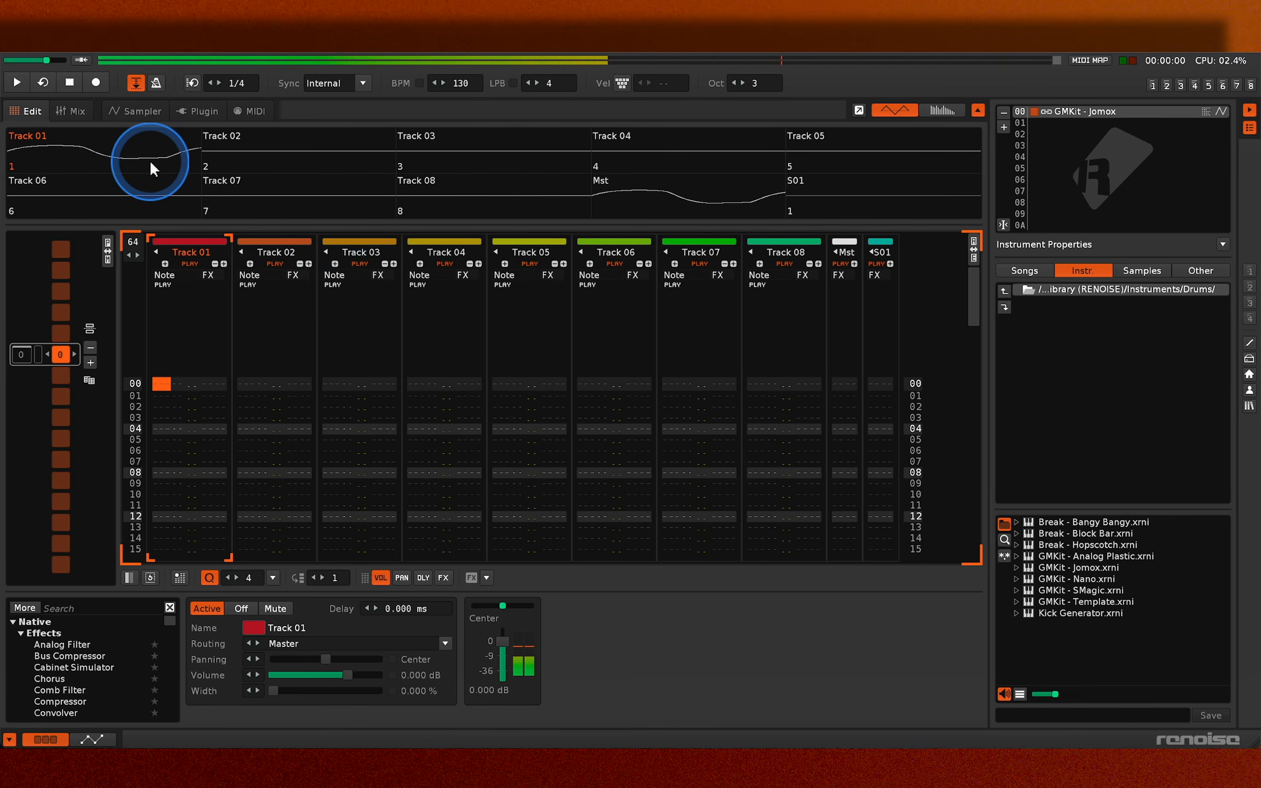
pyautogui.press('x')
pyautogui.press('z')
pyautogui.press('z')
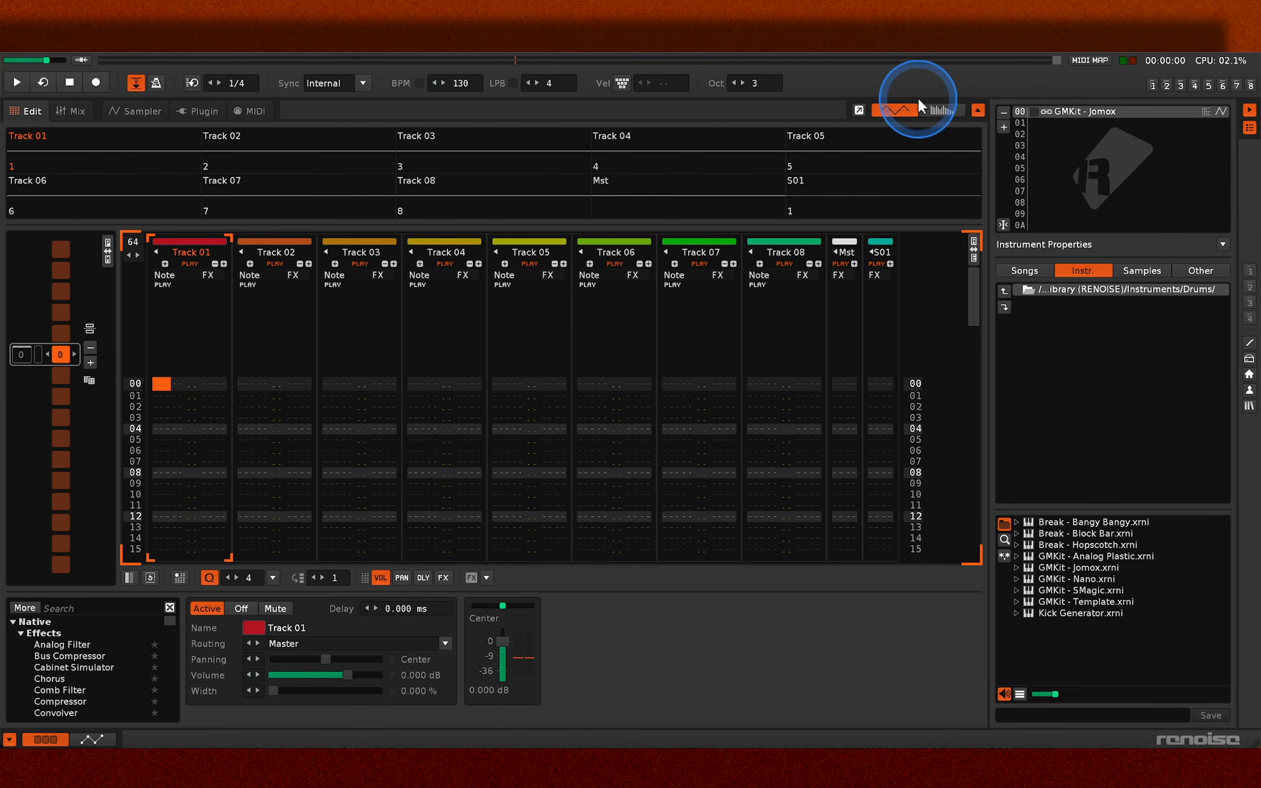
# - Switch the track scopes to the spectrum view and play a test drum note
pyautogui.click(932, 106)
pyautogui.press('z')
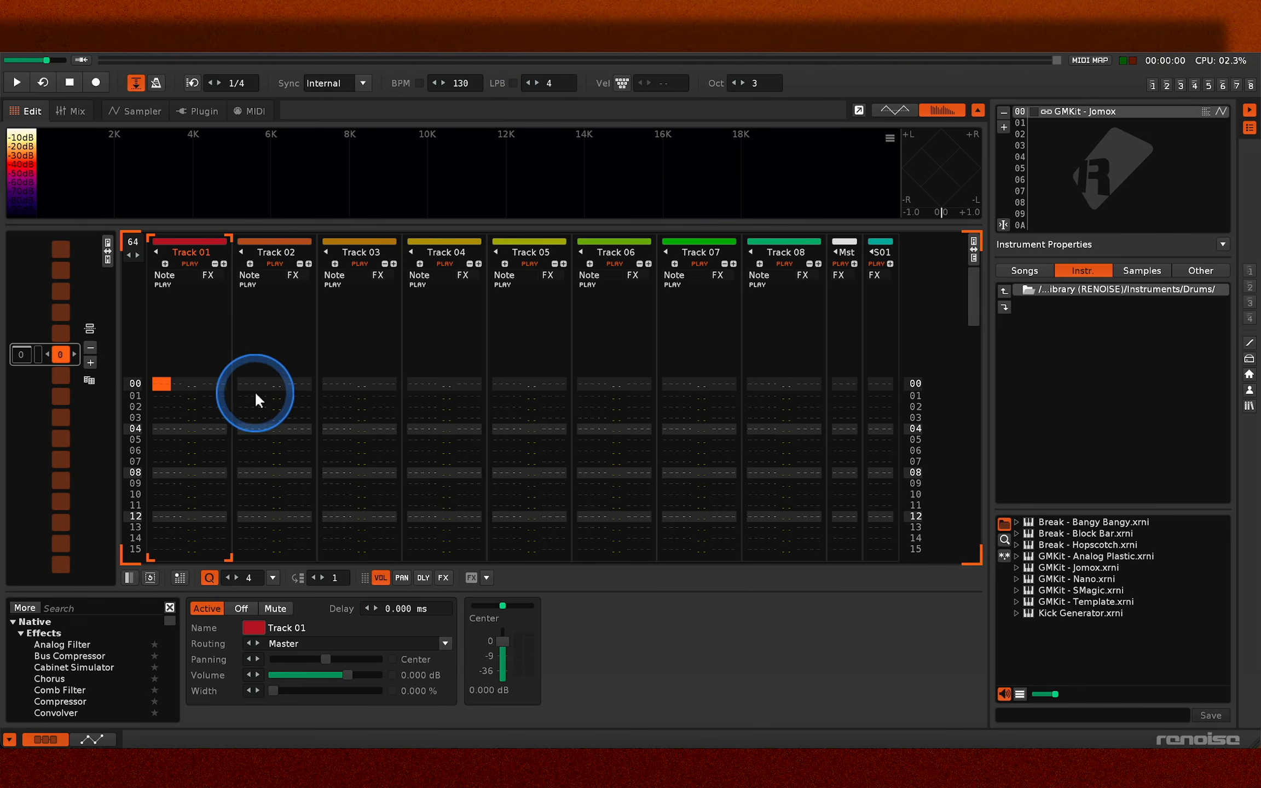
# - Set the song's lines per beat to 8 and return the pattern cursor to line 00 of Track 01
pyautogui.scroll(-4, 235, 550)
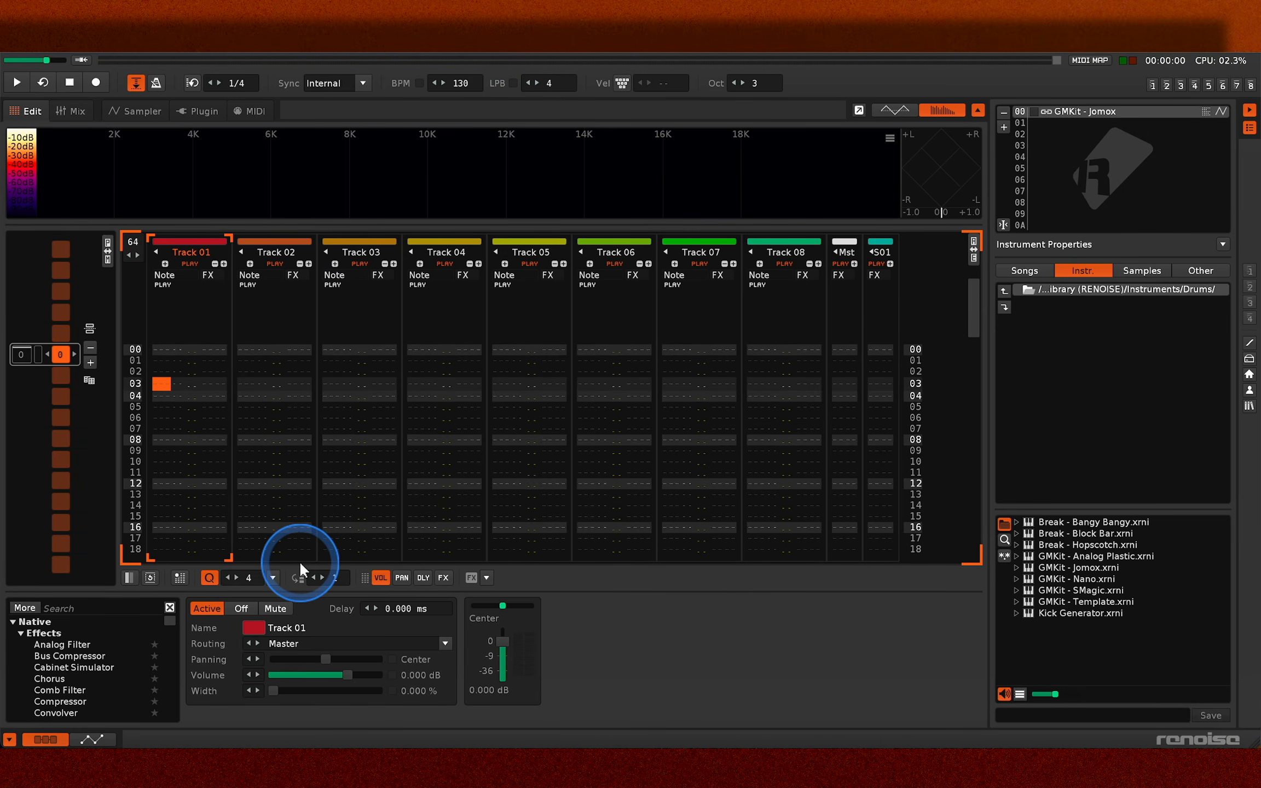
pyautogui.click(550, 82)
pyautogui.write('8')
pyautogui.press('Return')
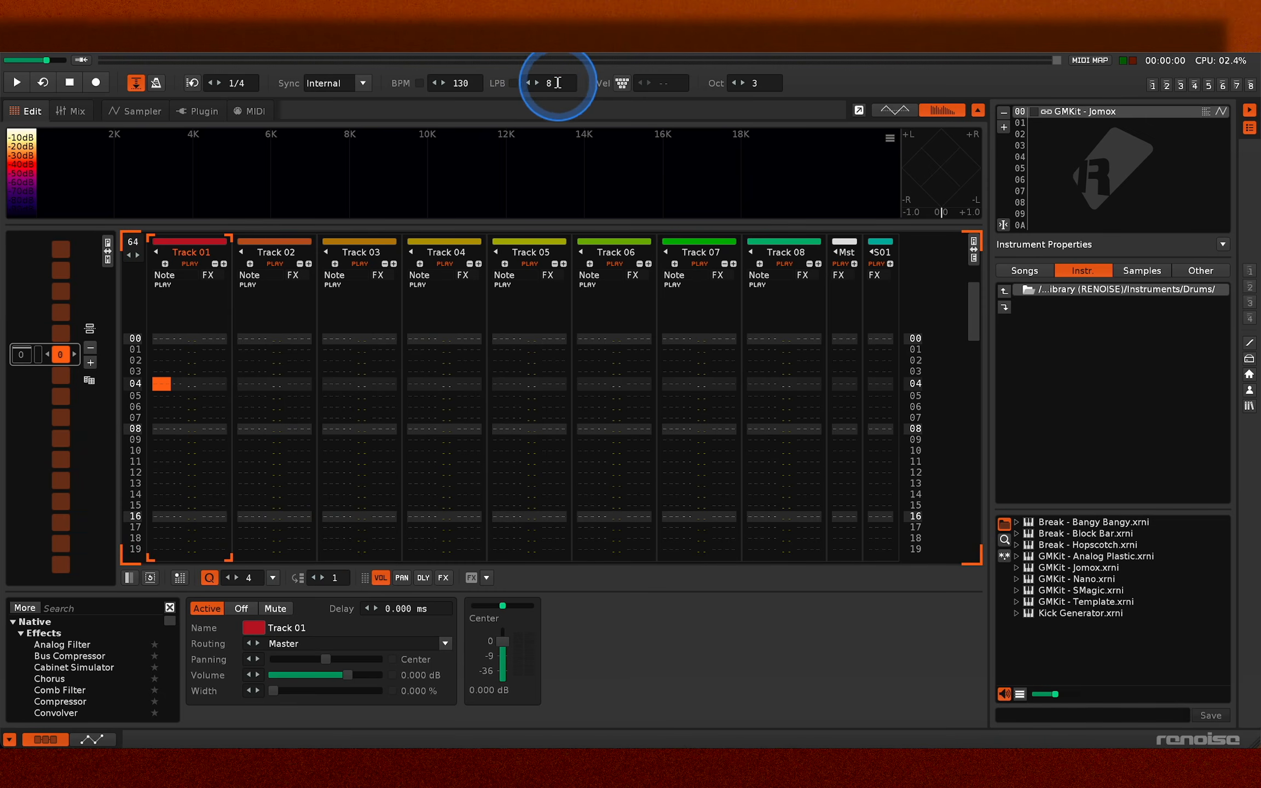
pyautogui.press('Up')
pyautogui.press('Up')
pyautogui.press('Up')
pyautogui.press('Up')
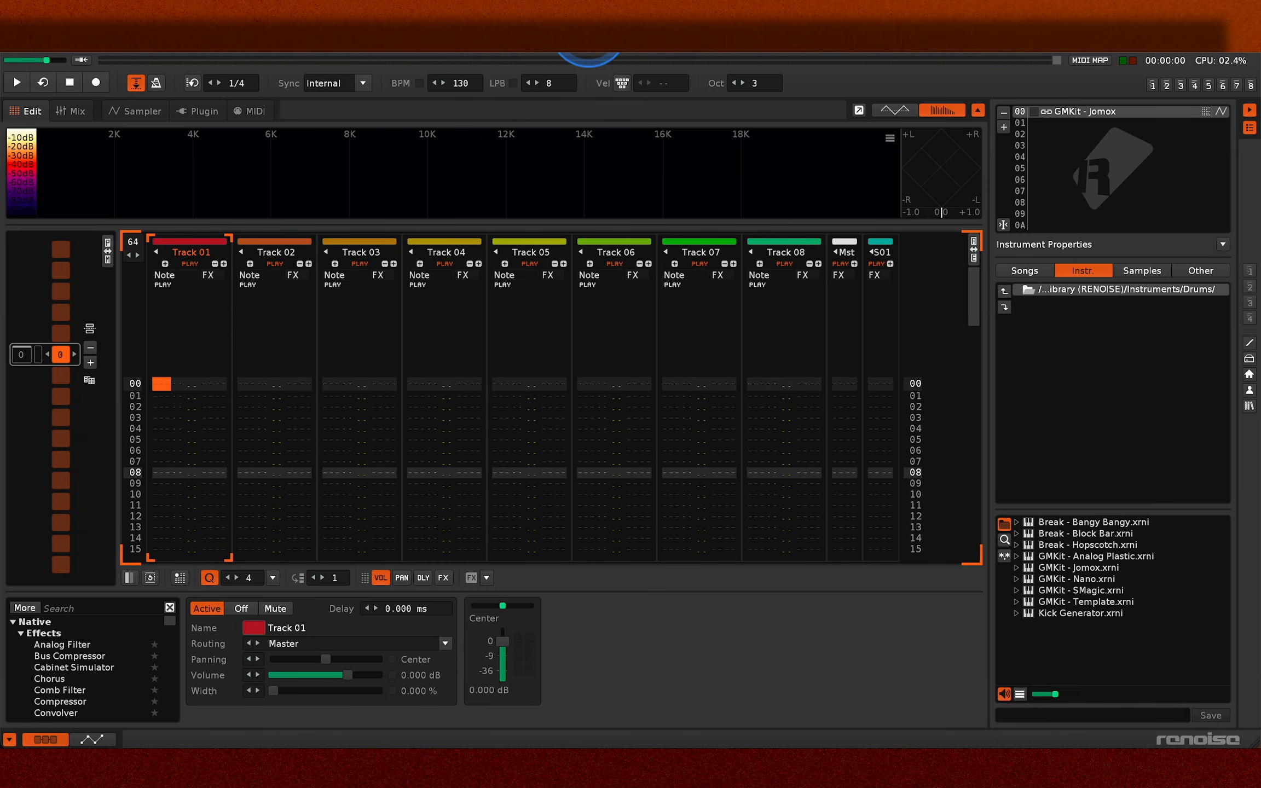
# - Turn on edit mode, undo the stray step recording, and record drum notes into Track 01 from line 00 through line 17
pyautogui.press('Escape')
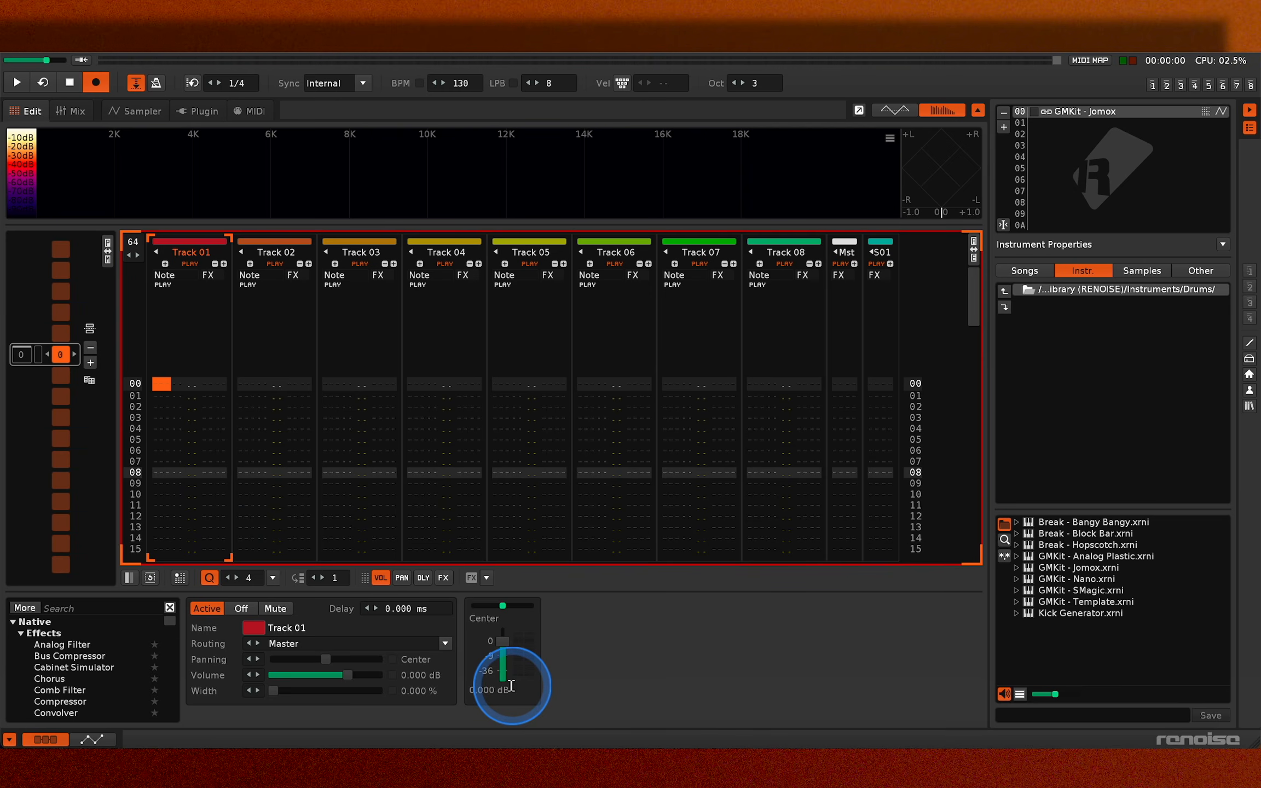
pyautogui.hotkey('ctrl', 'z')
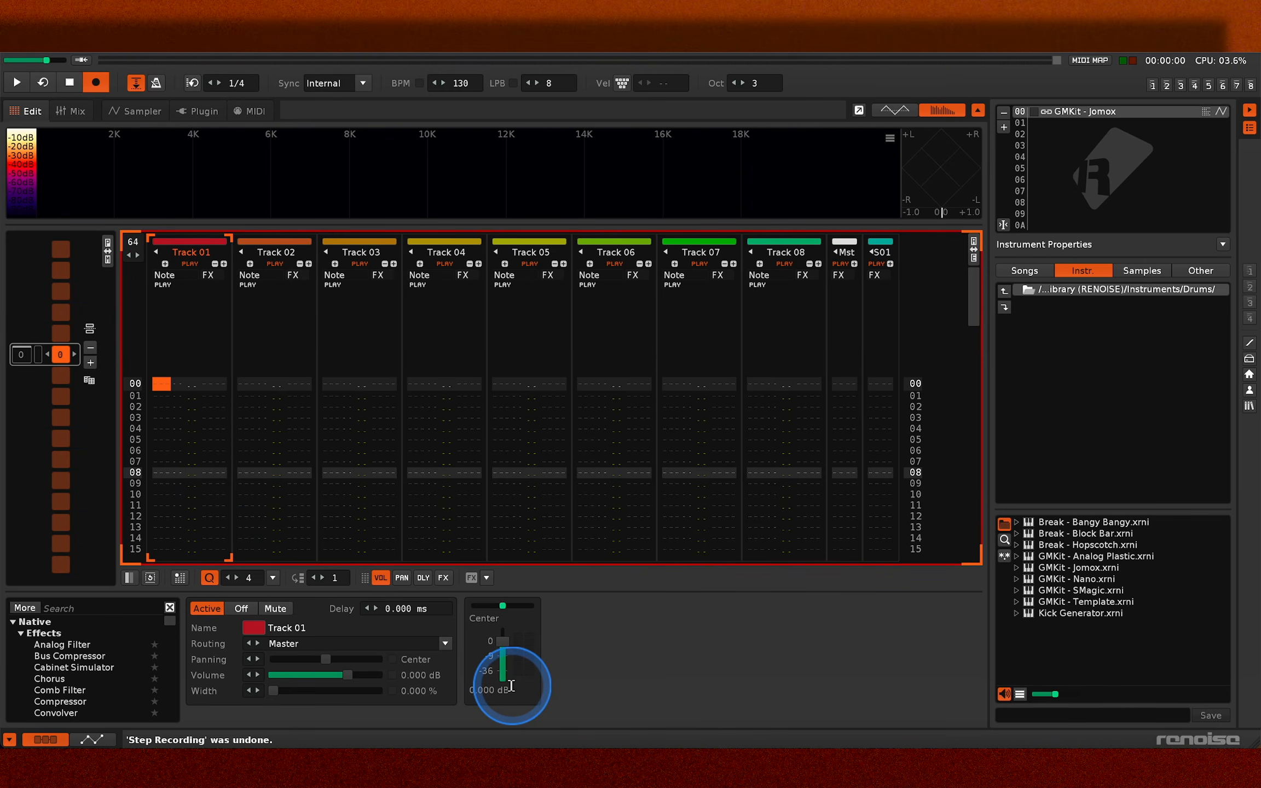
pyautogui.press('z')
pyautogui.press('b')
pyautogui.press('c')
pyautogui.press('z')
pyautogui.press('m')
pyautogui.press('c')
pyautogui.press('n')
pyautogui.press('c')
pyautogui.press('h')
pyautogui.press('g')
pyautogui.press('j')
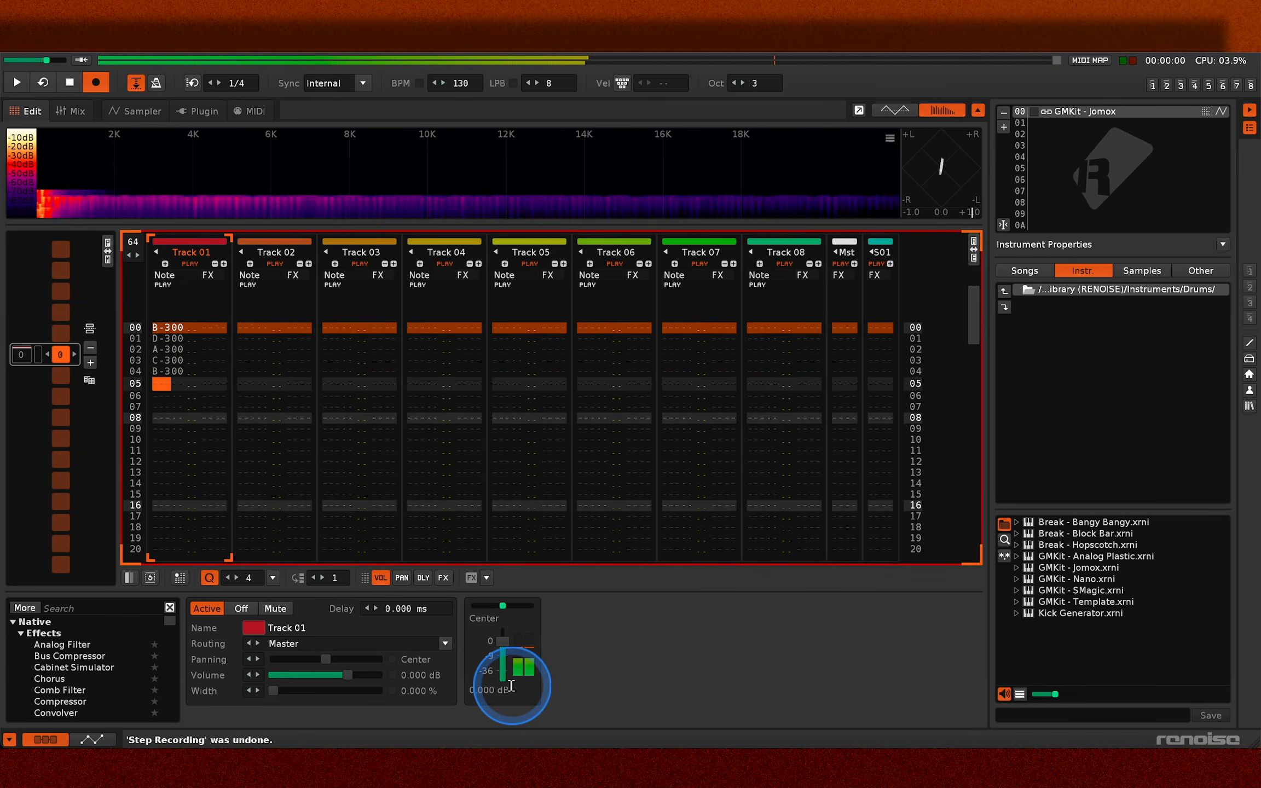
pyautogui.press('g')
pyautogui.press('n')
pyautogui.press('b')
pyautogui.press('h')
pyautogui.press('v')
pyautogui.press('n')
pyautogui.press('m')
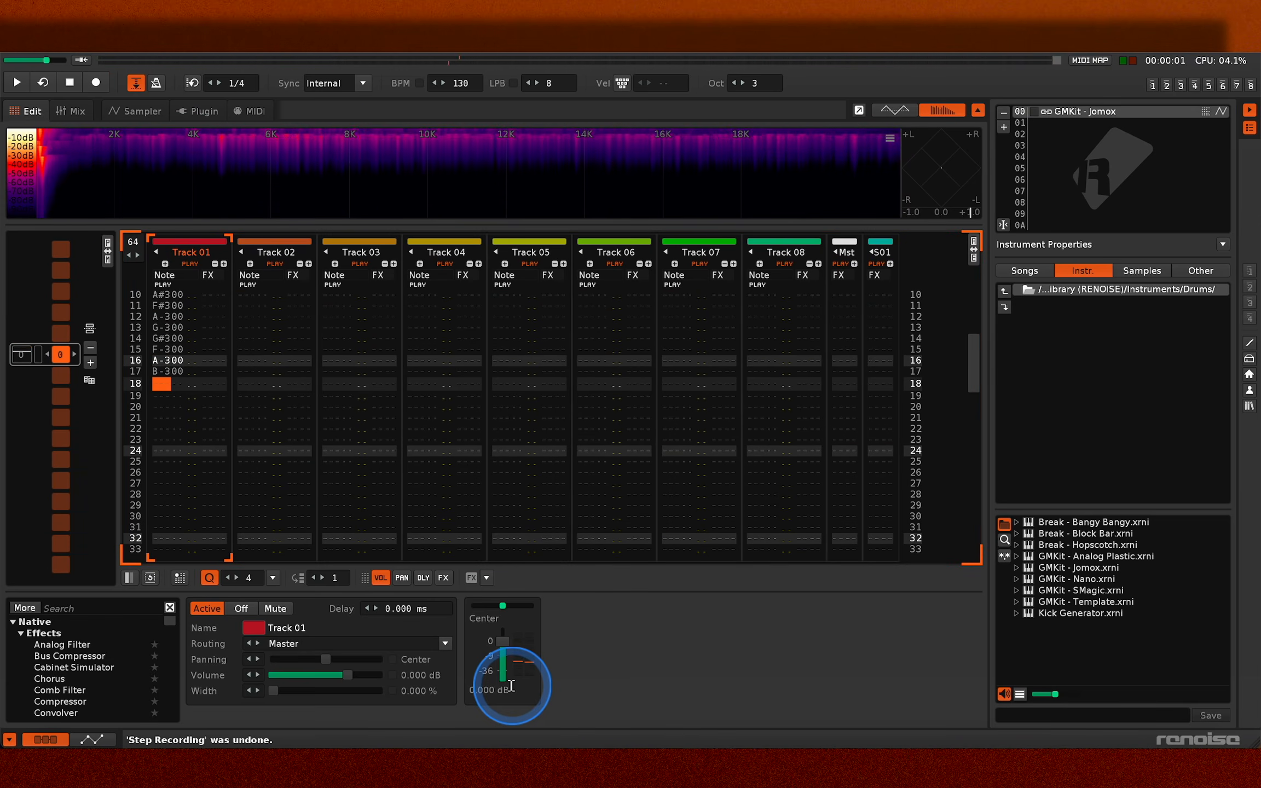
# - Leave edit mode and briefly play back the pattern, stopping playback again
pyautogui.press('Escape')
pyautogui.press('space')
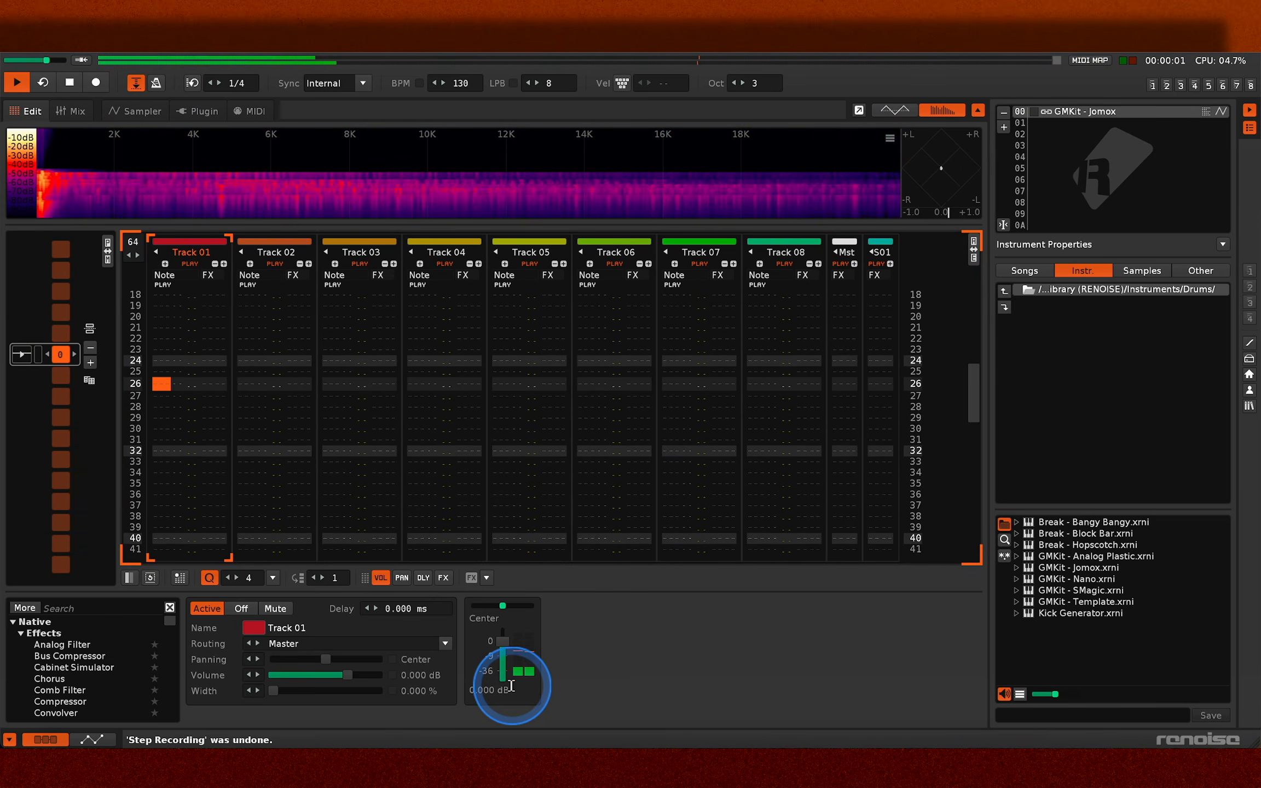
pyautogui.press('space')
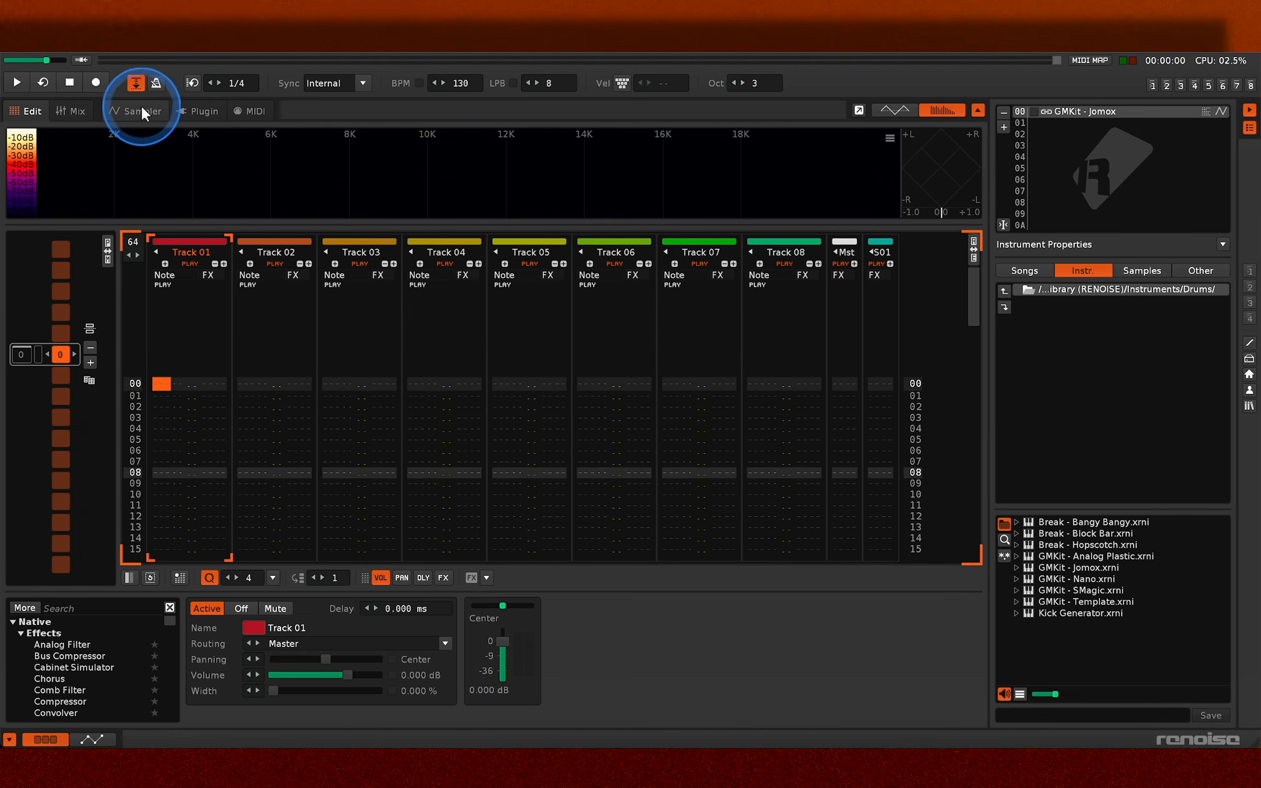
# - Open the sampler for the GMKit - Jomox instrument and widen the sample list to show full sample names
pyautogui.click(140, 106)
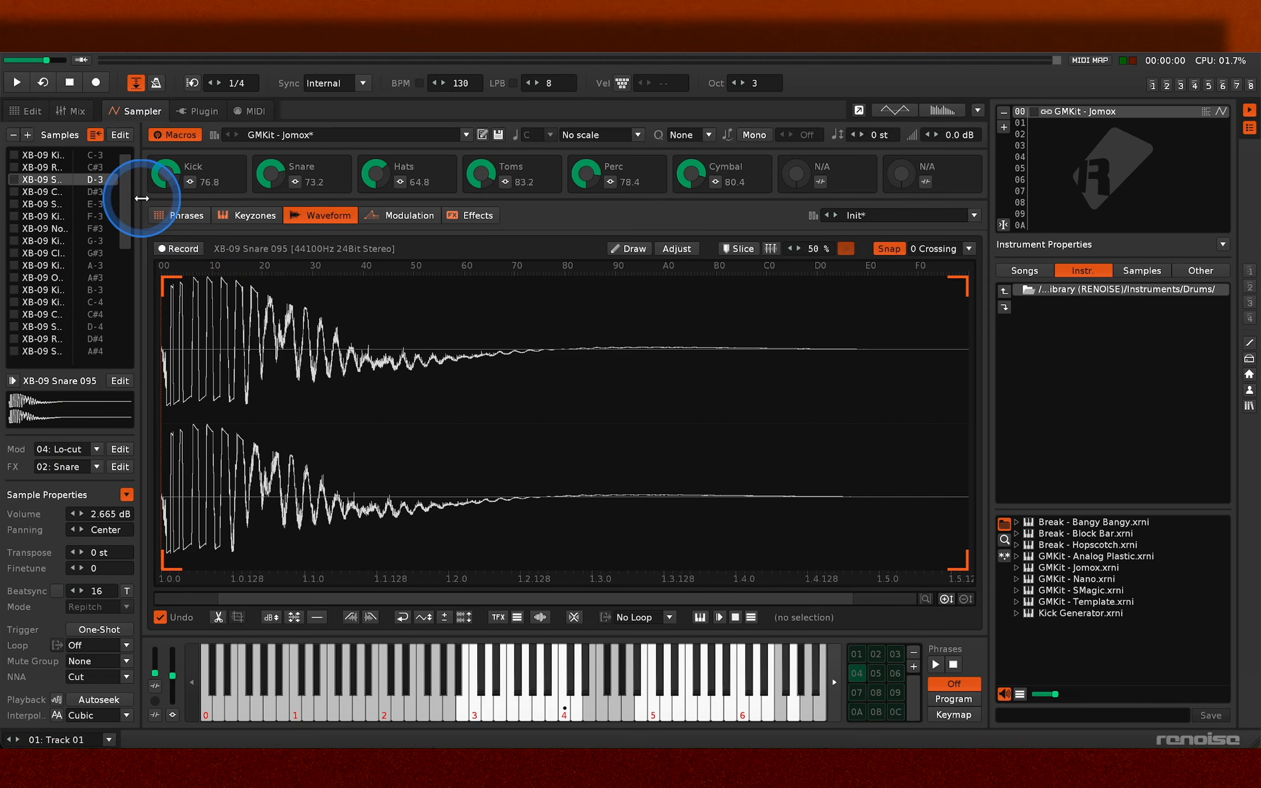
pyautogui.moveTo(141, 198); pyautogui.dragTo(216, 202)
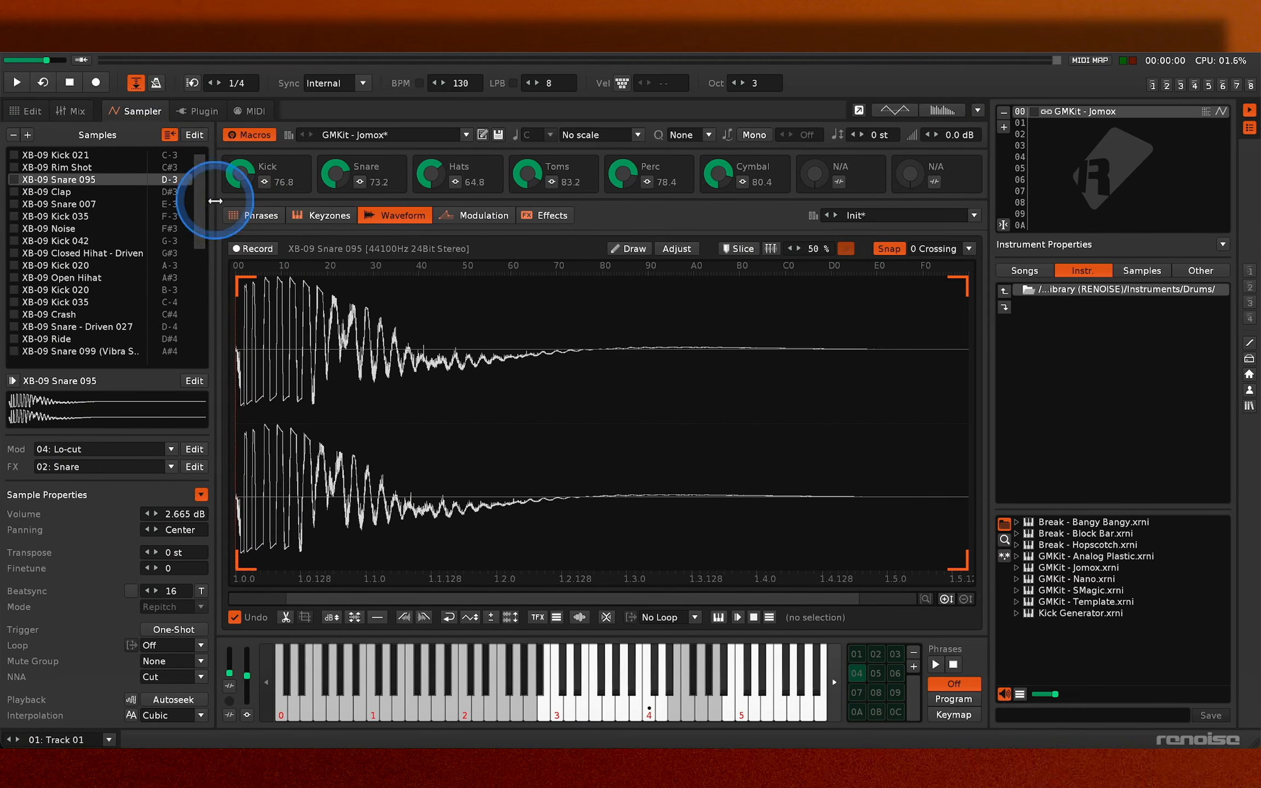
# - Browse the kit's samples and their waveforms from XB-09 Snare 094 down to XB-09 Kick 026
pyautogui.scroll(3, 134, 209)
pyautogui.press('Down')
pyautogui.press('Down')
pyautogui.press('Down')
pyautogui.press('Down')
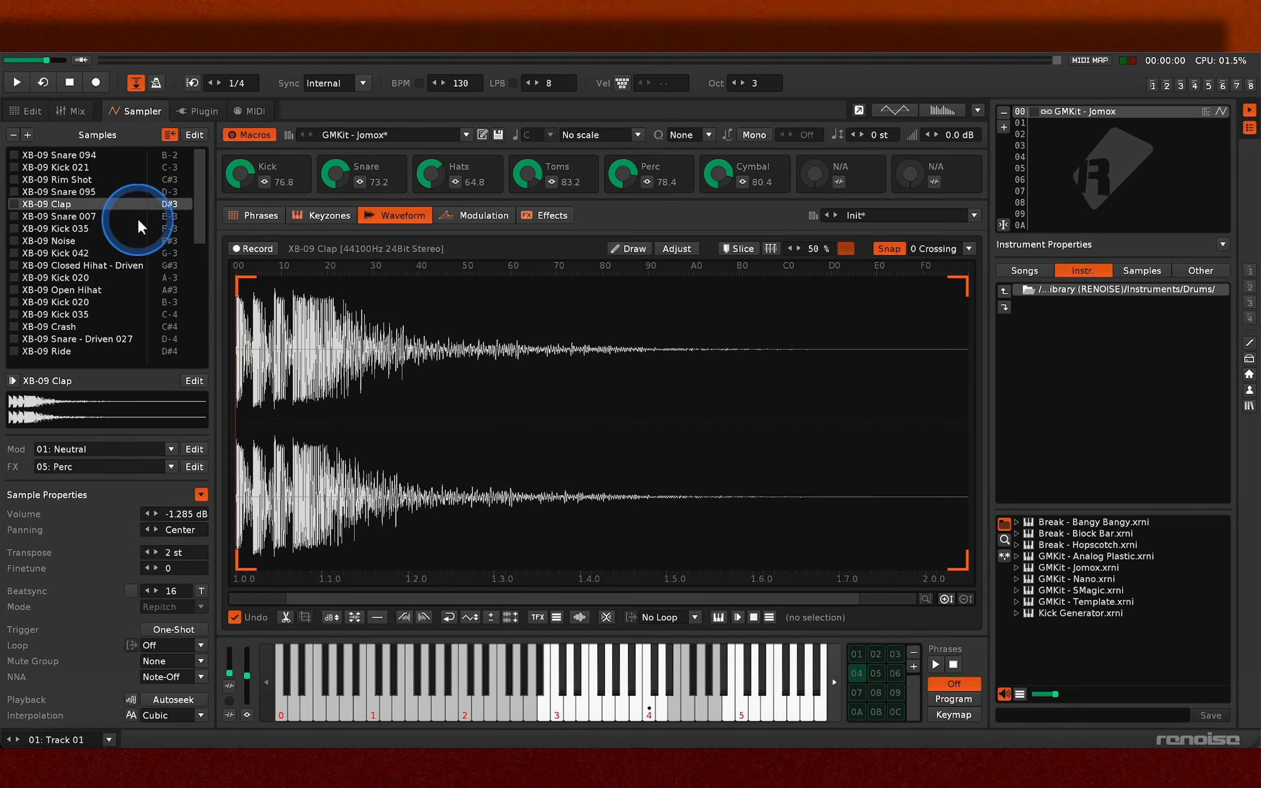
pyautogui.press('Up')
pyautogui.press('Up')
pyautogui.press('Down')
pyautogui.press('Down')
pyautogui.press('Down')
pyautogui.press('Down')
pyautogui.press('Down')
pyautogui.press('Down')
pyautogui.press('Down')
pyautogui.press('Down')
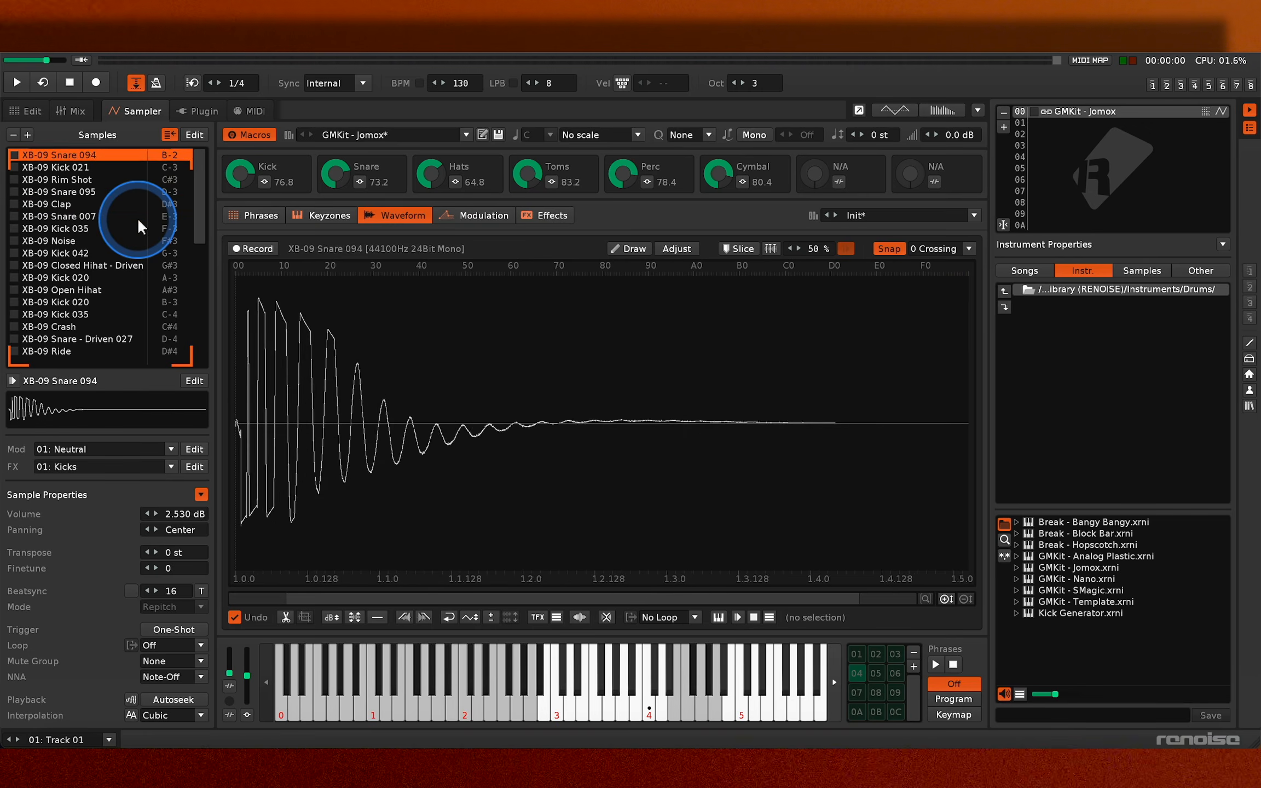
pyautogui.press('Down')
pyautogui.press('Down')
pyautogui.press('Down')
pyautogui.press('Down')
pyautogui.press('Down')
pyautogui.press('Down')
pyautogui.press('Down')
pyautogui.press('Down')
pyautogui.press('Down')
pyautogui.press('Down')
pyautogui.press('Down')
pyautogui.press('Down')
pyautogui.press('Down')
pyautogui.press('Down')
pyautogui.press('Down')
pyautogui.press('Down')
pyautogui.press('Down')
pyautogui.press('Down')
pyautogui.press('Down')
pyautogui.press('Down')
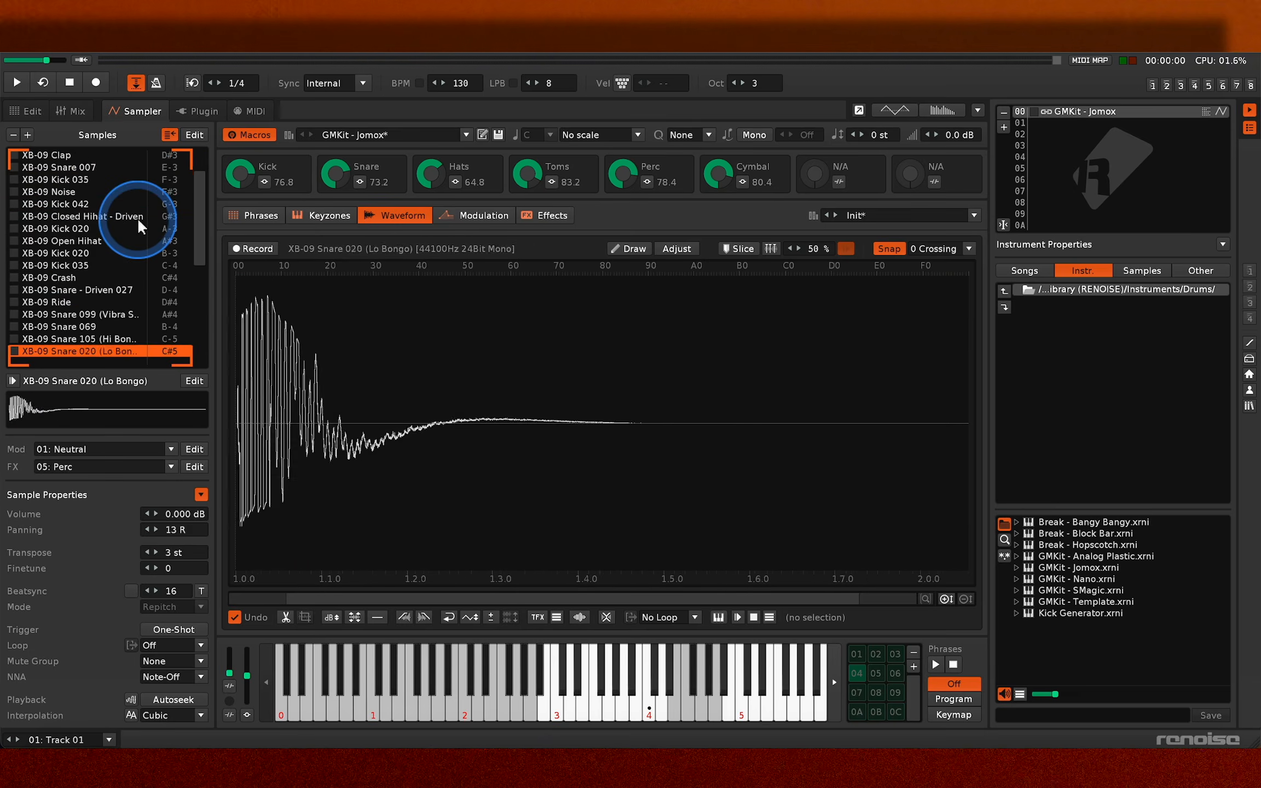
pyautogui.press('Up')
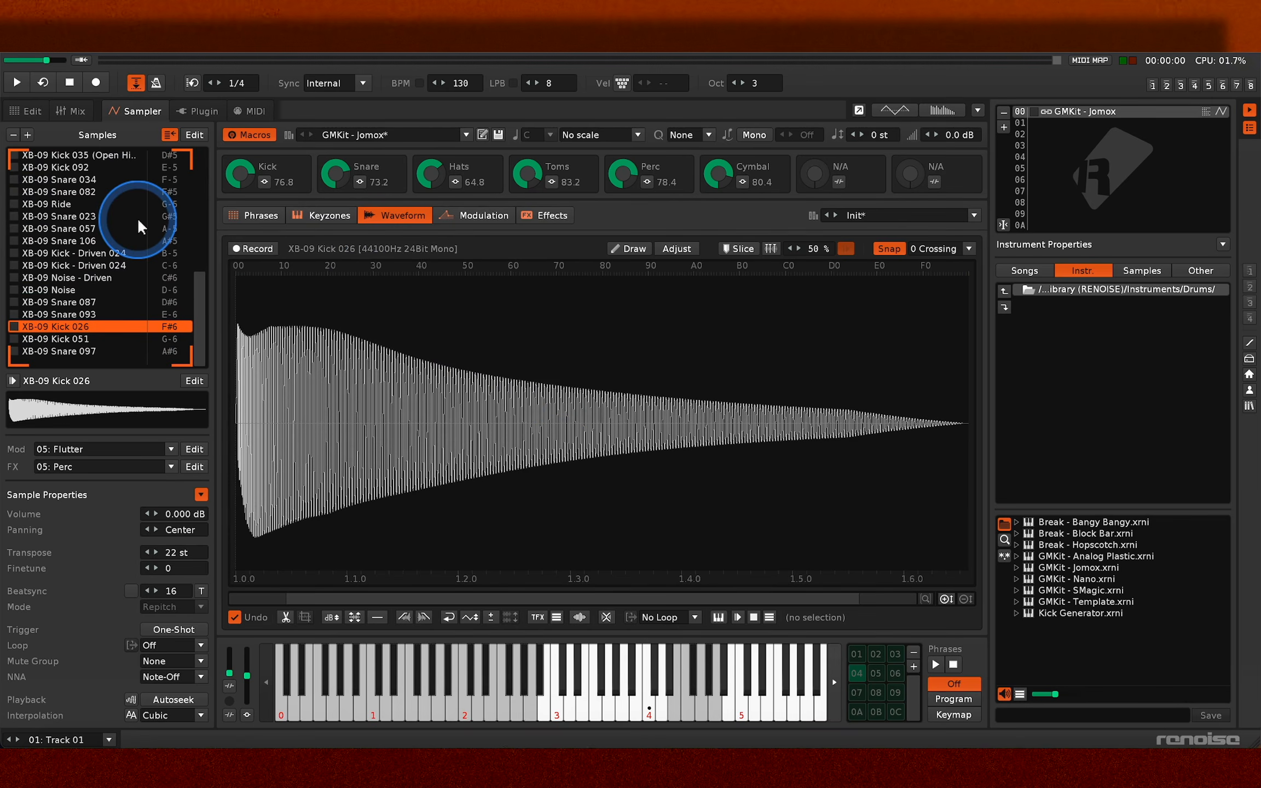
pyautogui.click(571, 390)
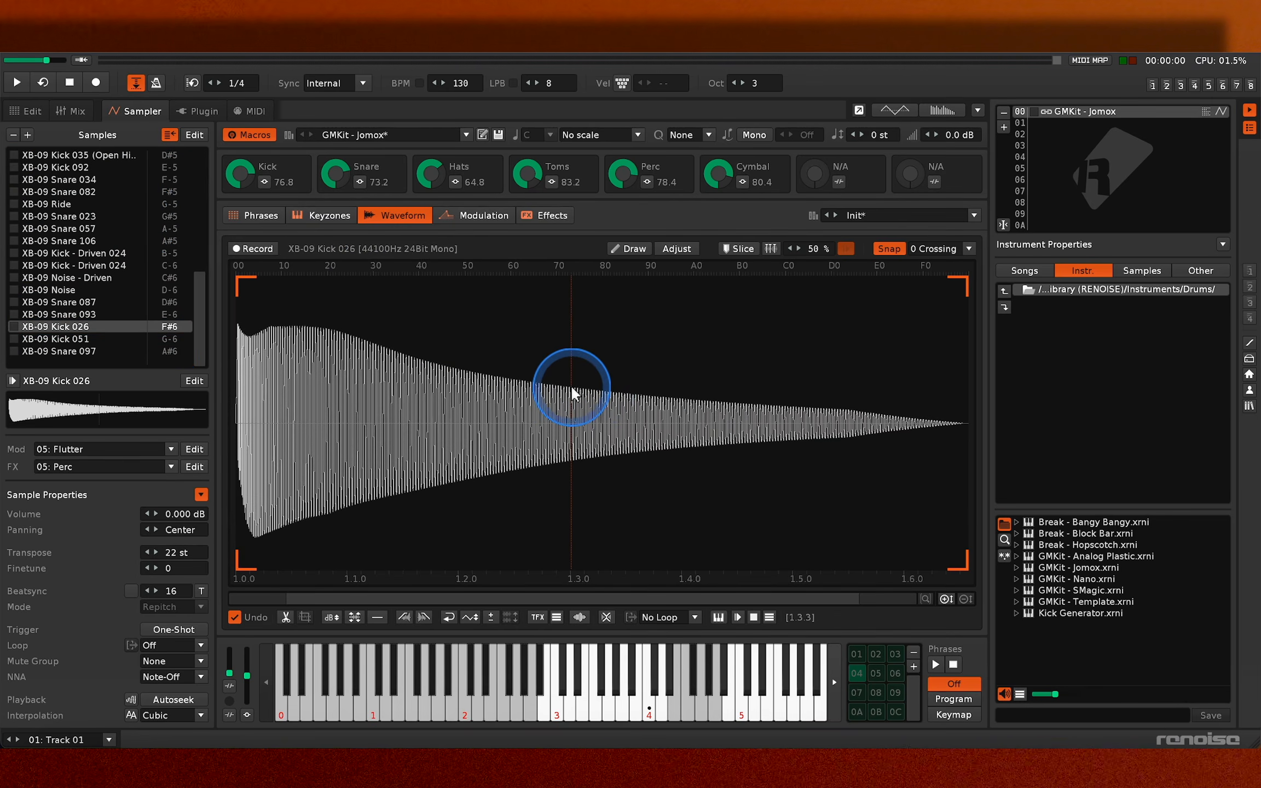
# - Look through the drum instrument files in the disk browser from GMKit - Template.xrni up to Break - Hopscotch.xrni
pyautogui.click(1167, 602)
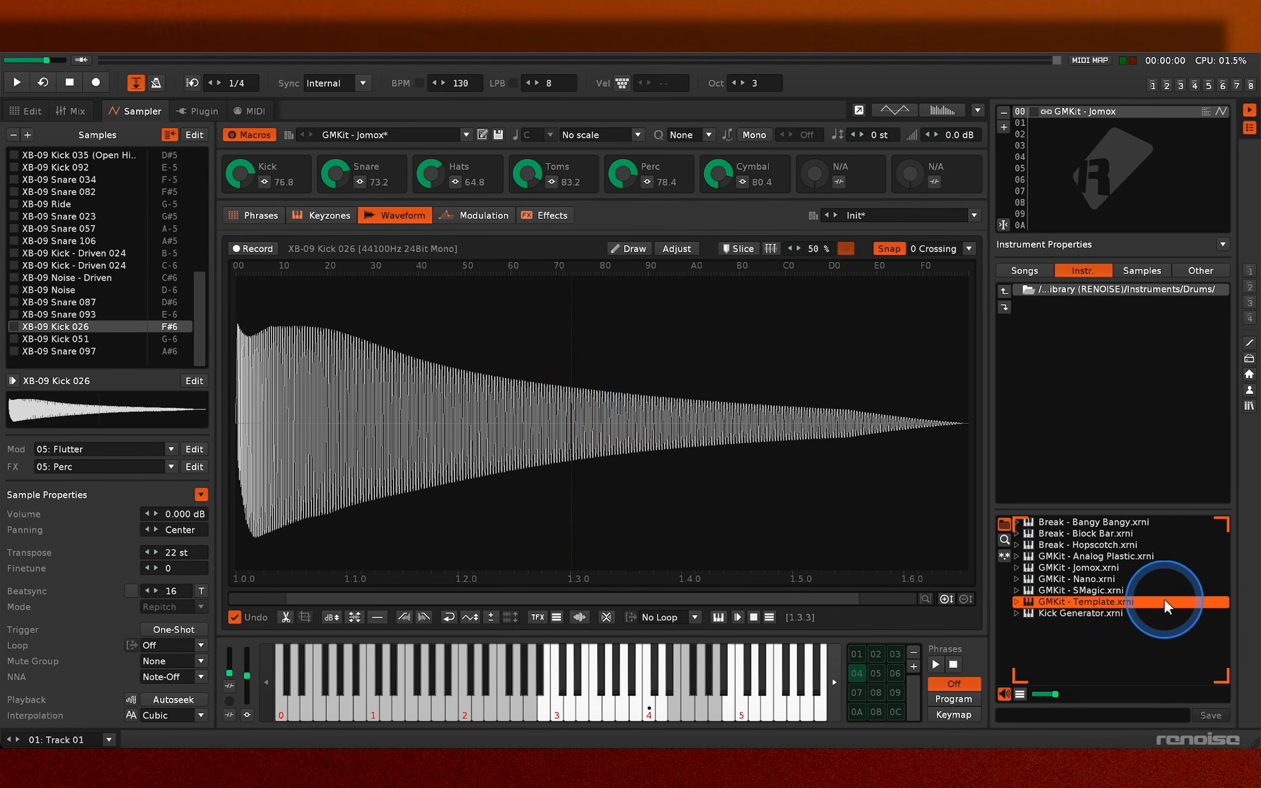
pyautogui.press('Up')
pyautogui.press('Up')
# - Look through the empty instrument slots and return to GMKit - Jomox in slot 00
pyautogui.press('Up')
pyautogui.press('Up')
pyautogui.press('Up')
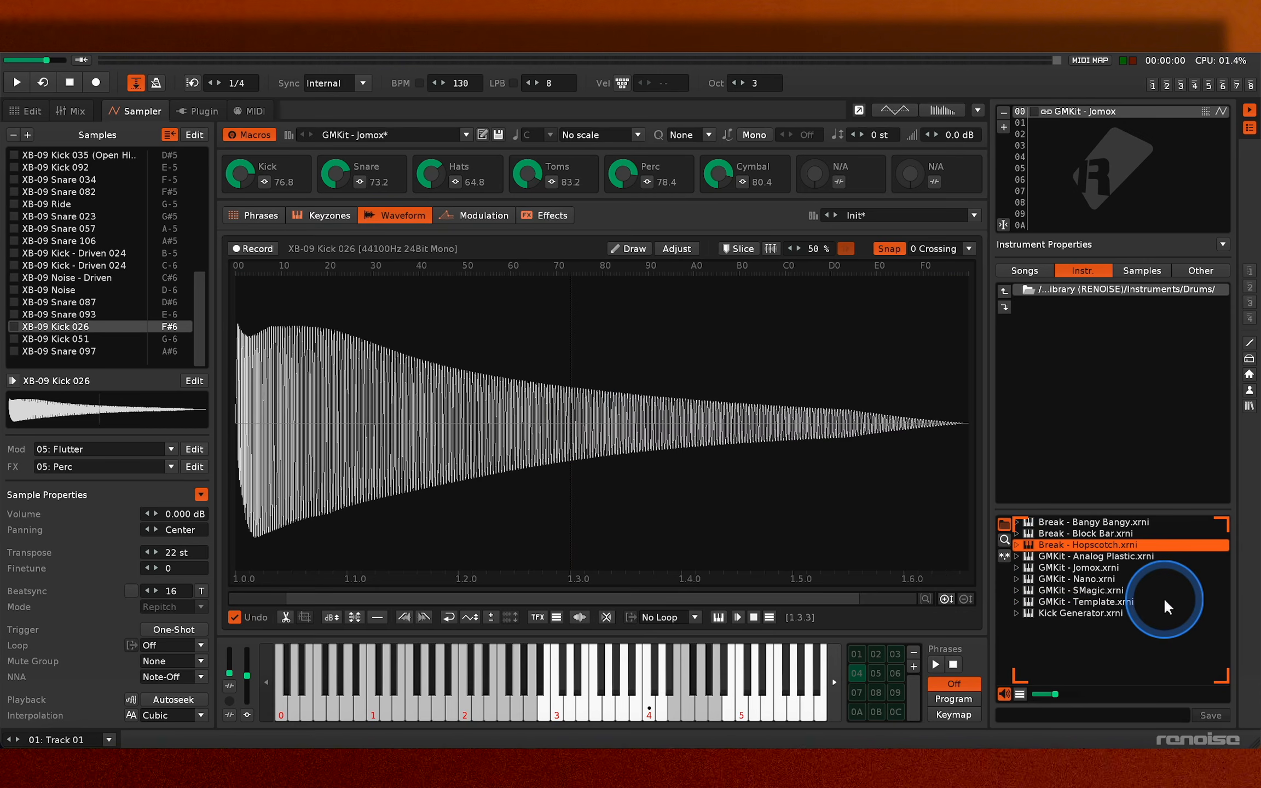
pyautogui.click(1089, 215)
pyautogui.press('Up')
pyautogui.press('Up')
pyautogui.press('Up')
pyautogui.press('Up')
pyautogui.press('Up')
pyautogui.press('Up')
pyautogui.press('Up')
pyautogui.press('Up')
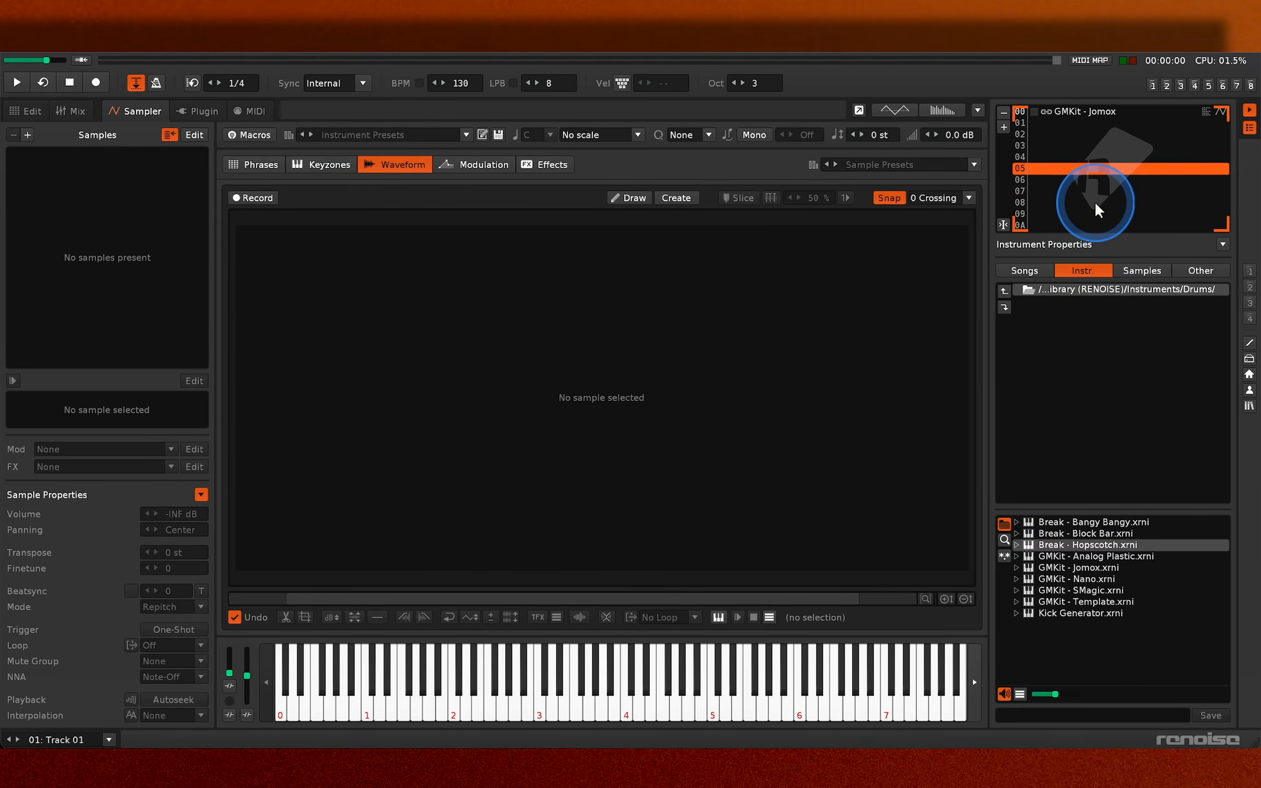
pyautogui.press('Up')
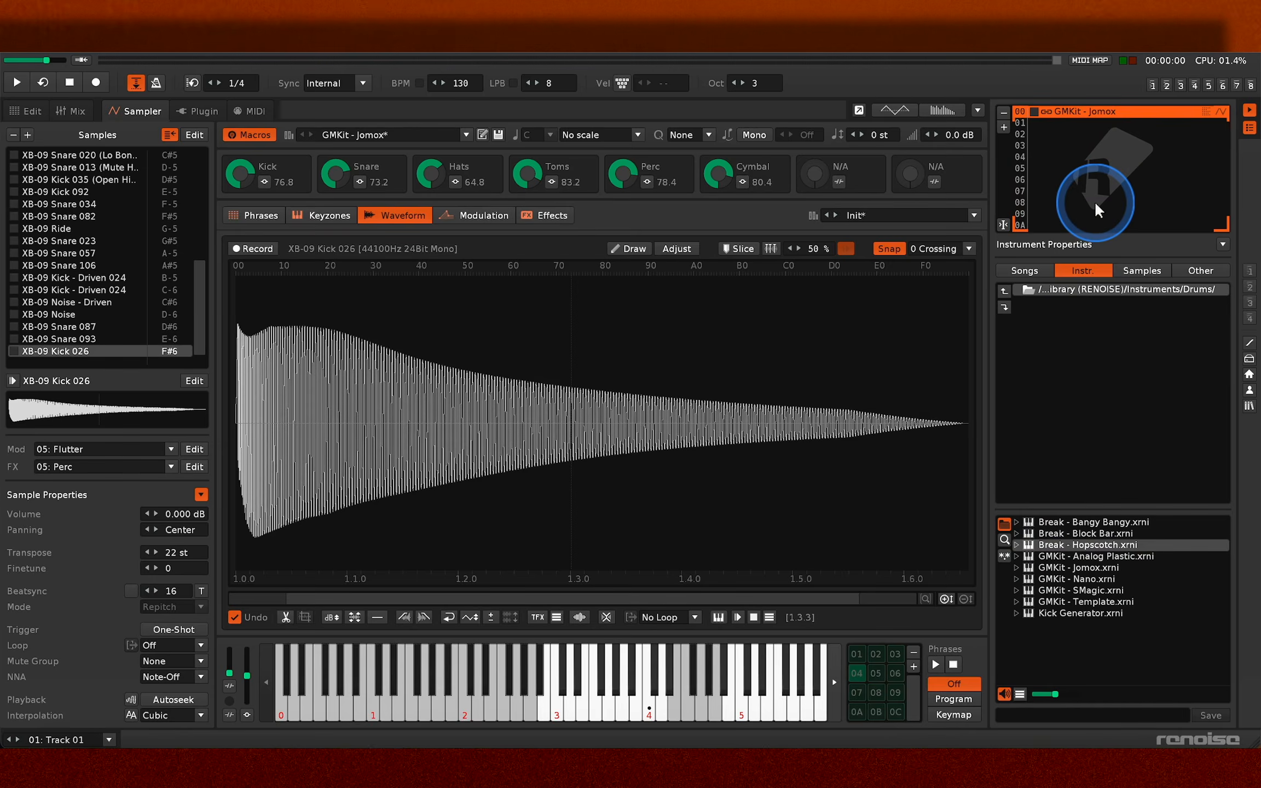
# - Audition the XB-09 Kick 021 and XB-09 Snare 095 samples while viewing their waveforms
pyautogui.click(684, 358)
pyautogui.press('z')
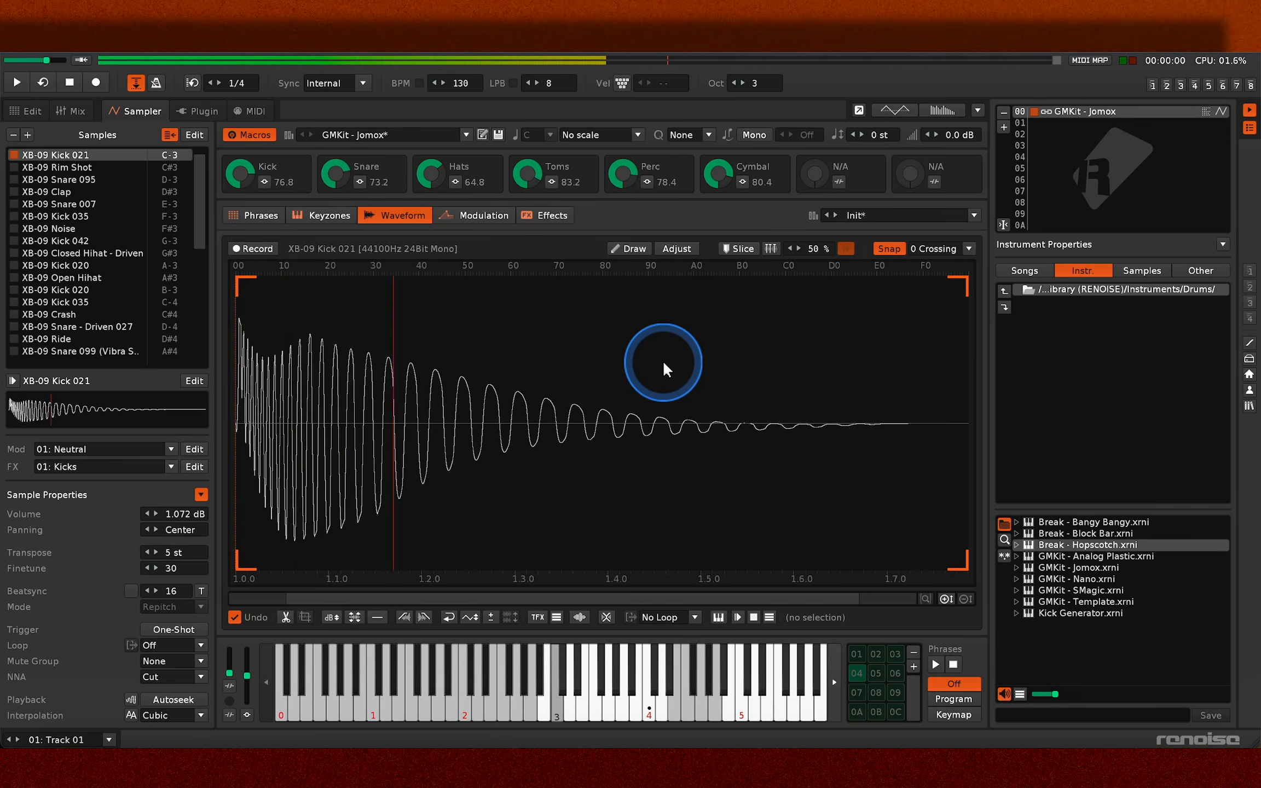
pyautogui.press('x')
pyautogui.press('z')
pyautogui.press('x')
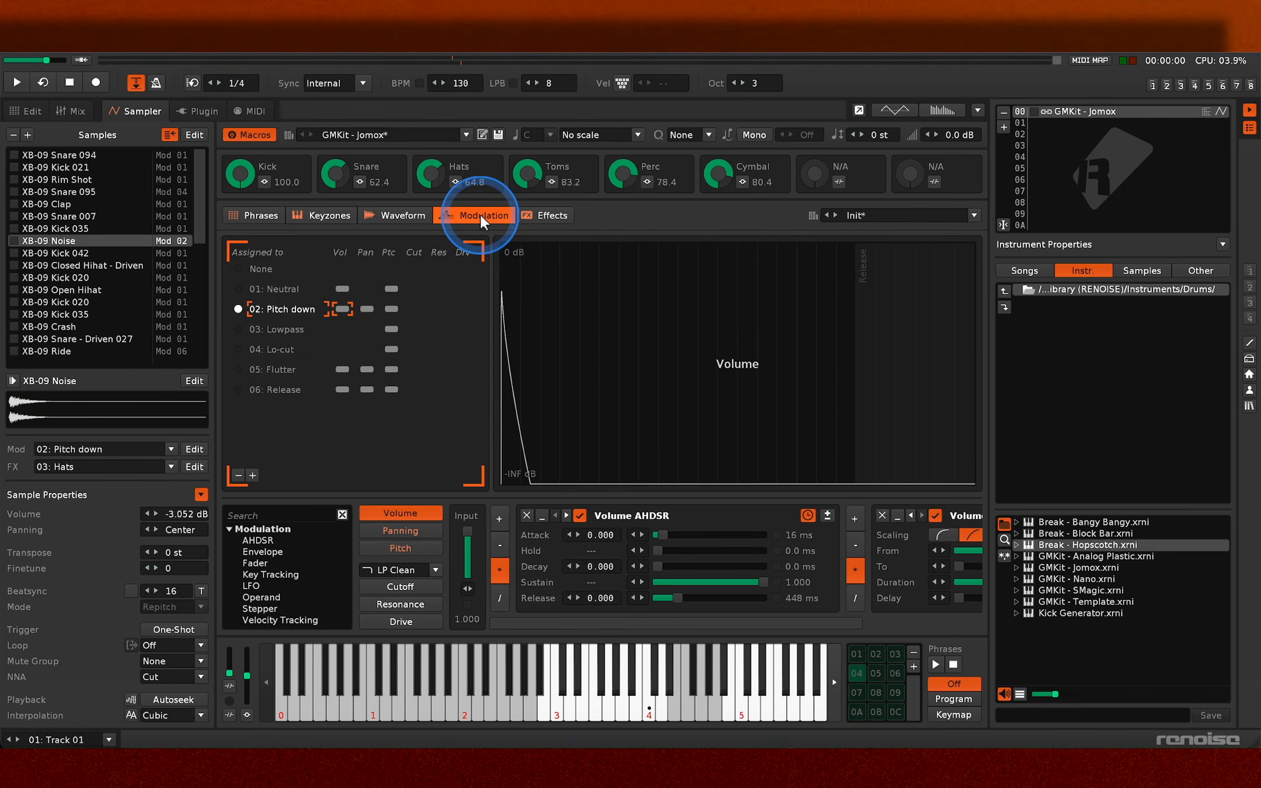
# - Open the modulation view and trigger the noise and tom samples to examine their assigned modulation sets
pyautogui.press('g')
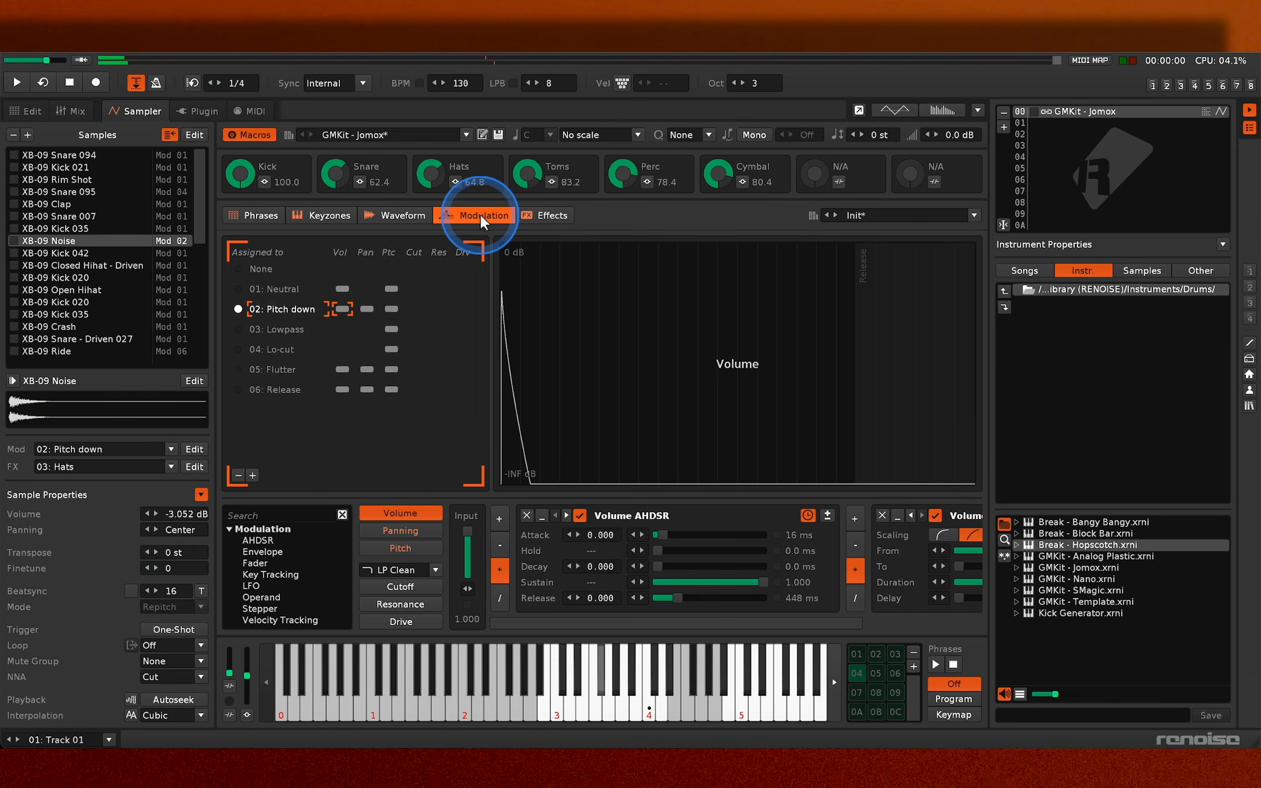
pyautogui.click(361, 348)
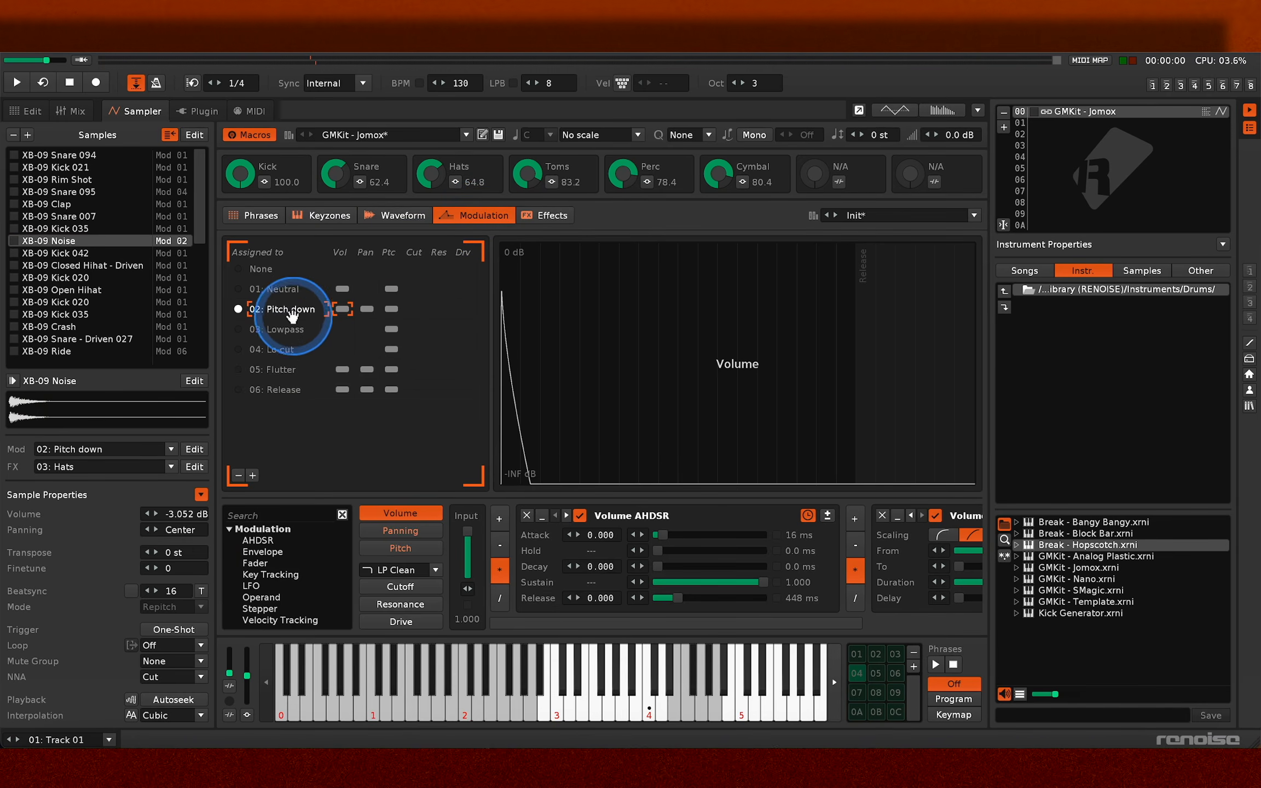
pyautogui.press('b')
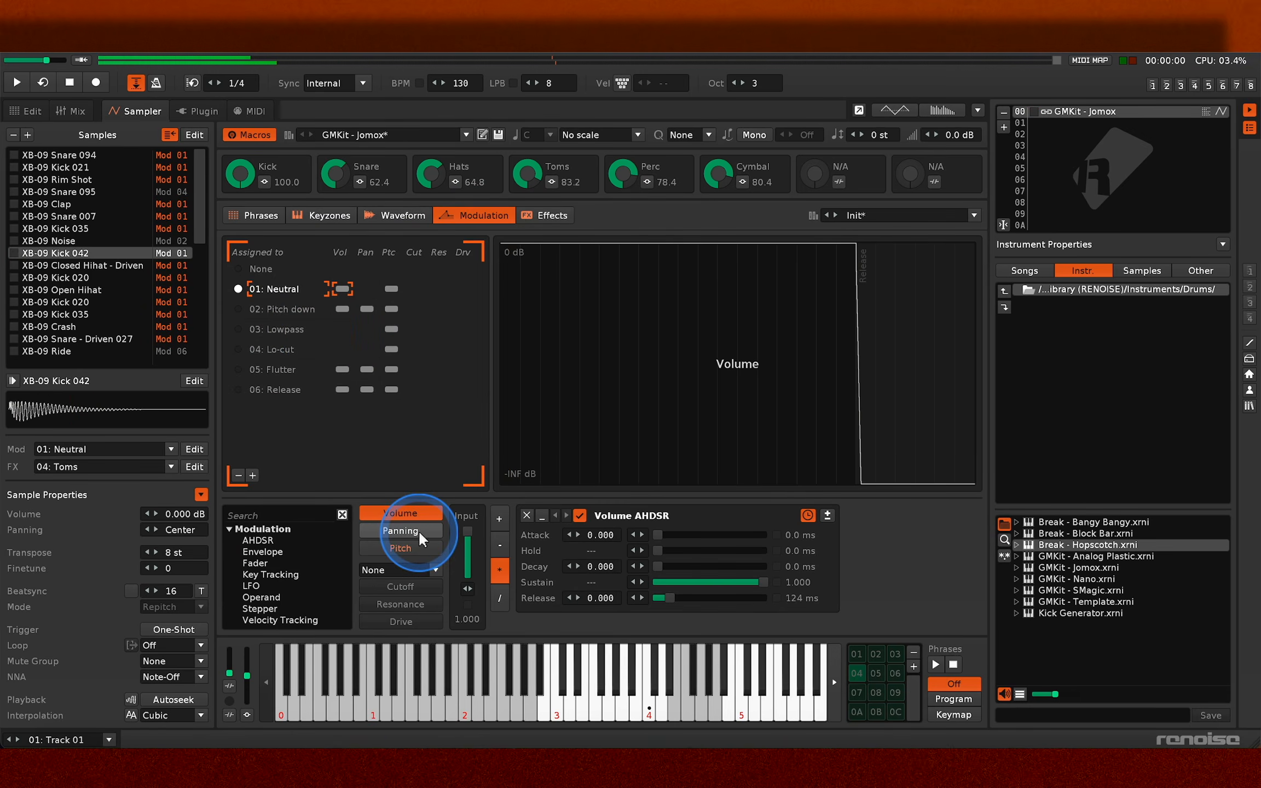
pyautogui.press('v')
pyautogui.press('v')
pyautogui.press('b')
pyautogui.press('n')
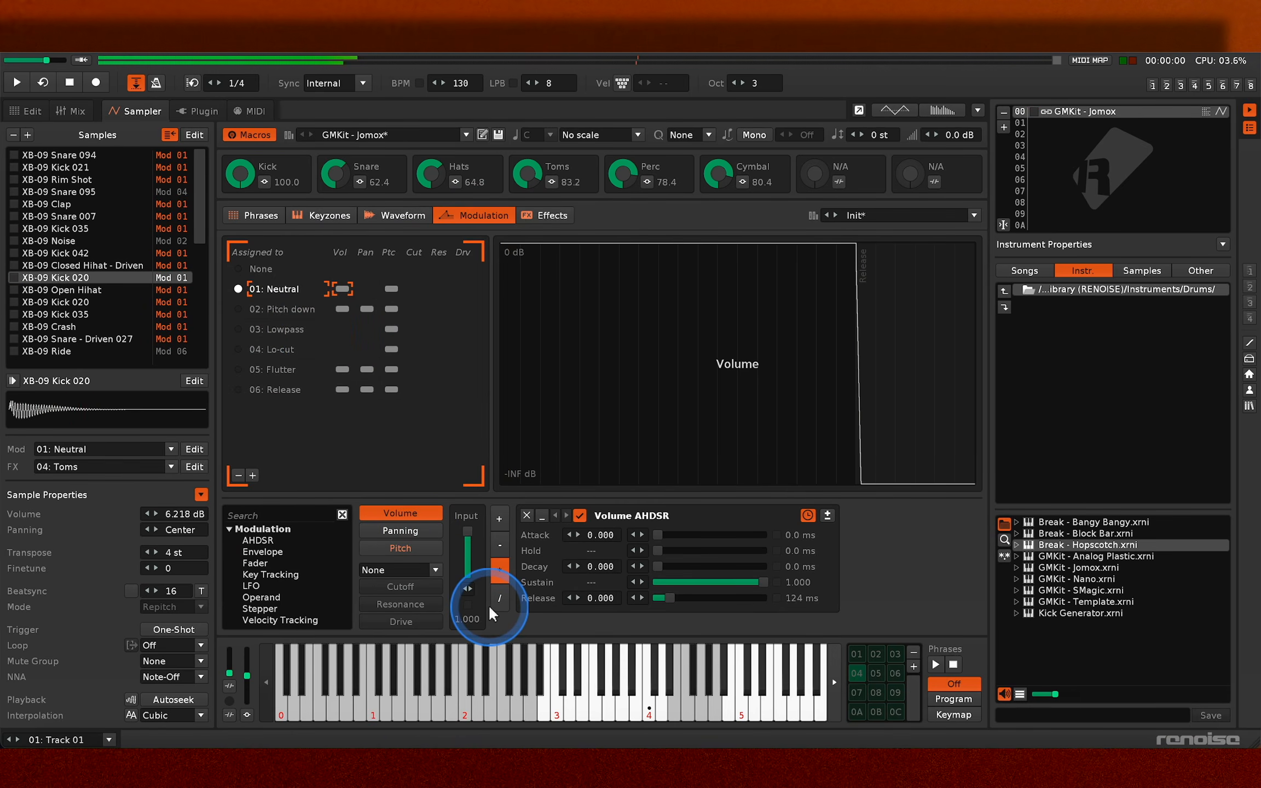
# - Audition the XB-09 Snare 105 (Hi Bongo) and Kick 035 samples while watching their assigned modulation set
pyautogui.press('t')
pyautogui.press('u')
pyautogui.press('i')
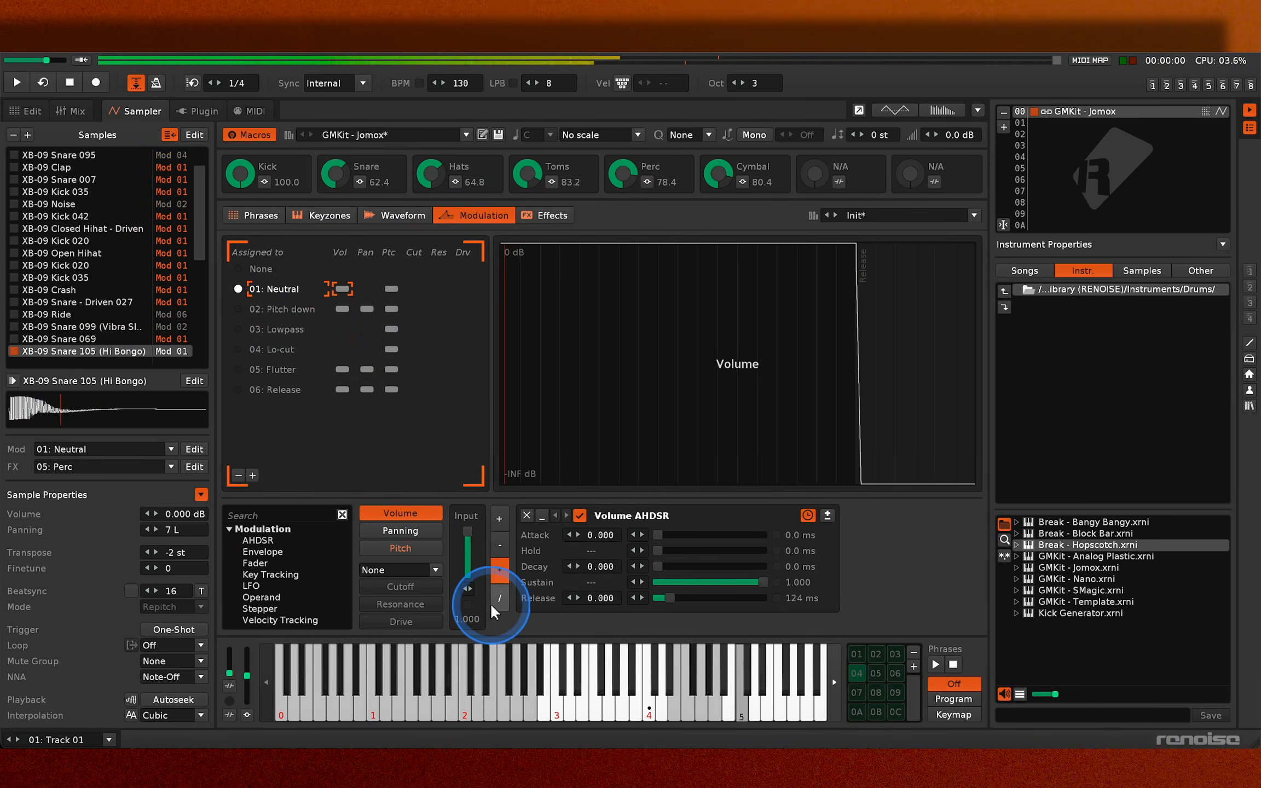
pyautogui.press('w')
pyautogui.press('q')
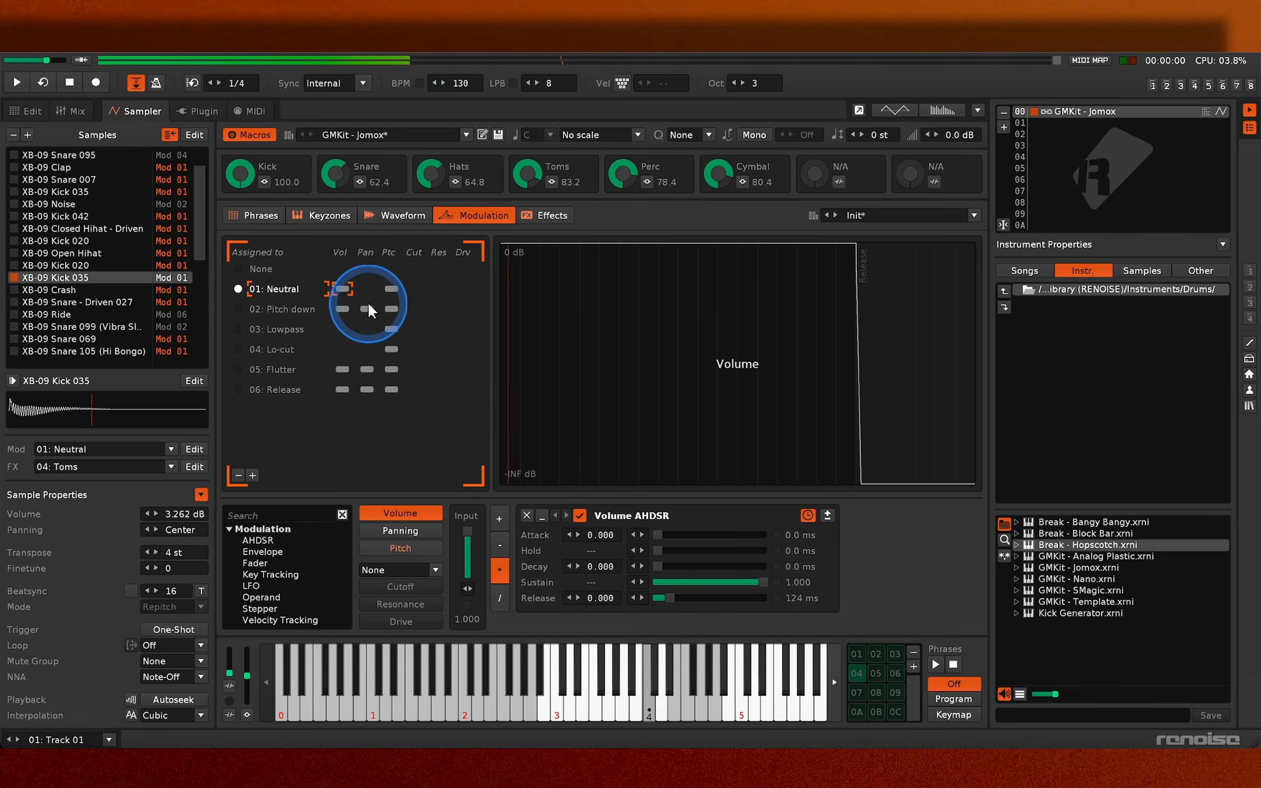
pyautogui.press('w')
pyautogui.press('q')
pyautogui.press('w')
pyautogui.press('q')
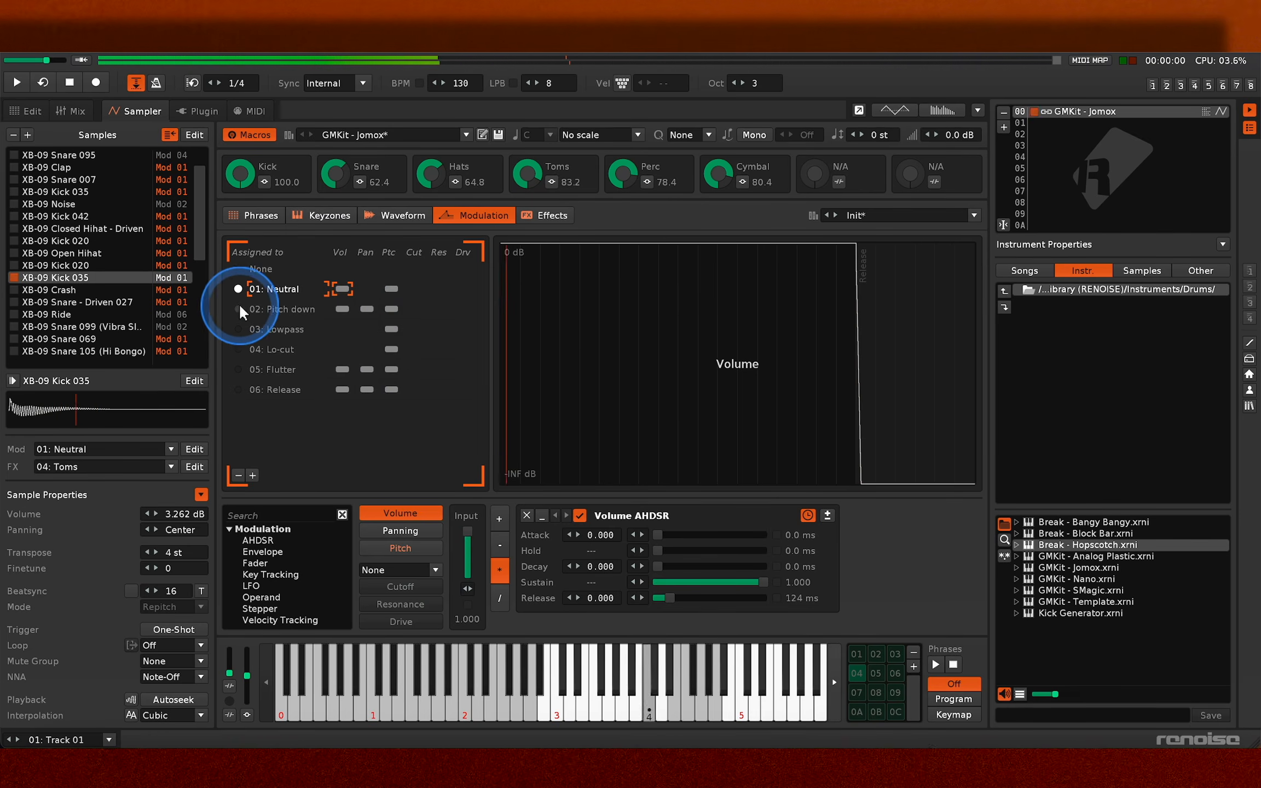
# - Switch XB-09 Kick 035 between the Neutral and Pitch down modulation sets and audition the difference
pyautogui.click(239, 308)
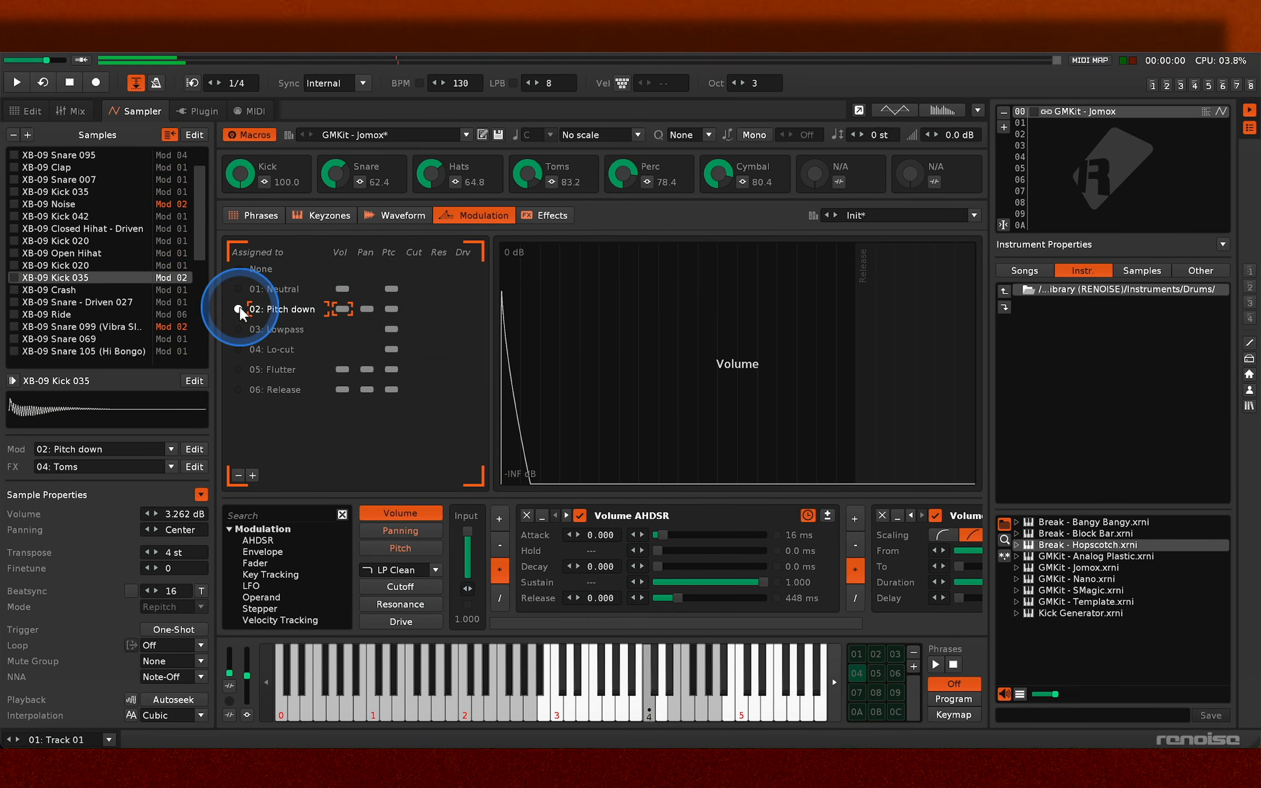
pyautogui.click(238, 290)
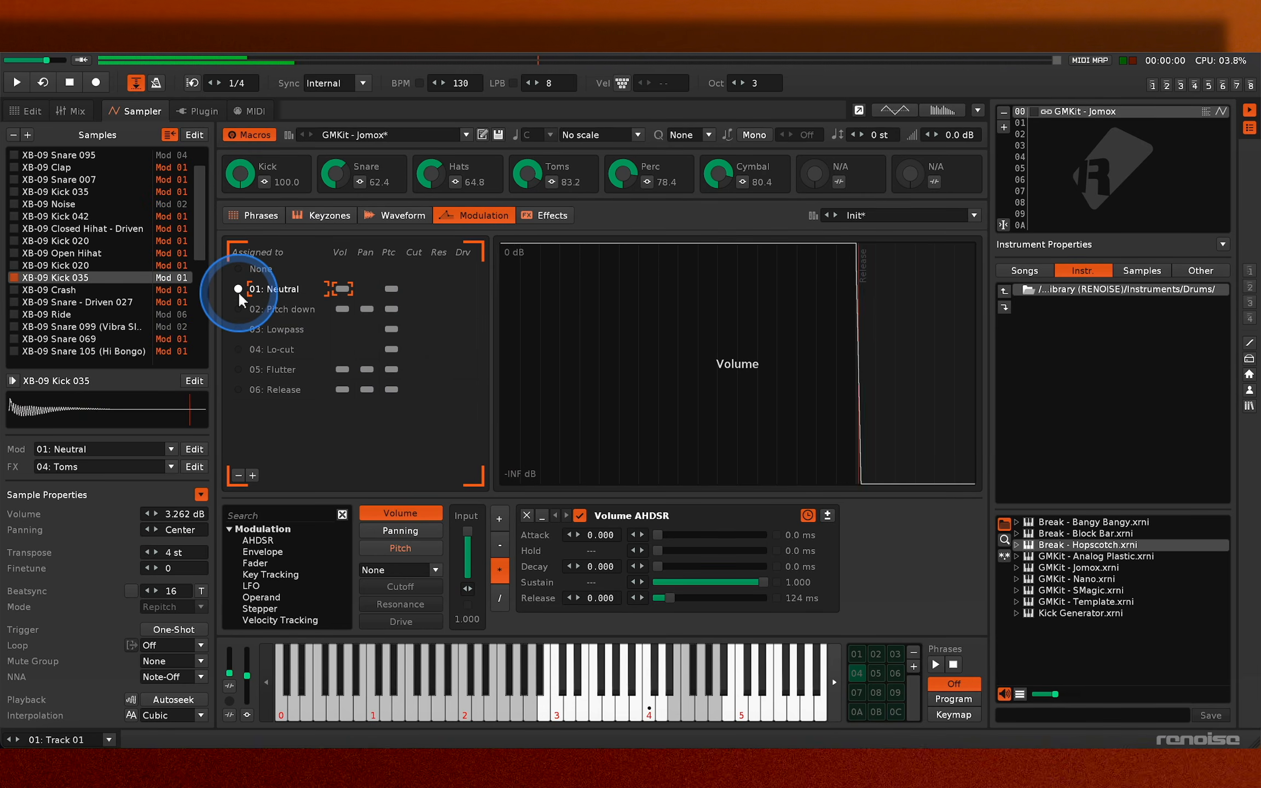
pyautogui.press('q')
pyautogui.click(239, 310)
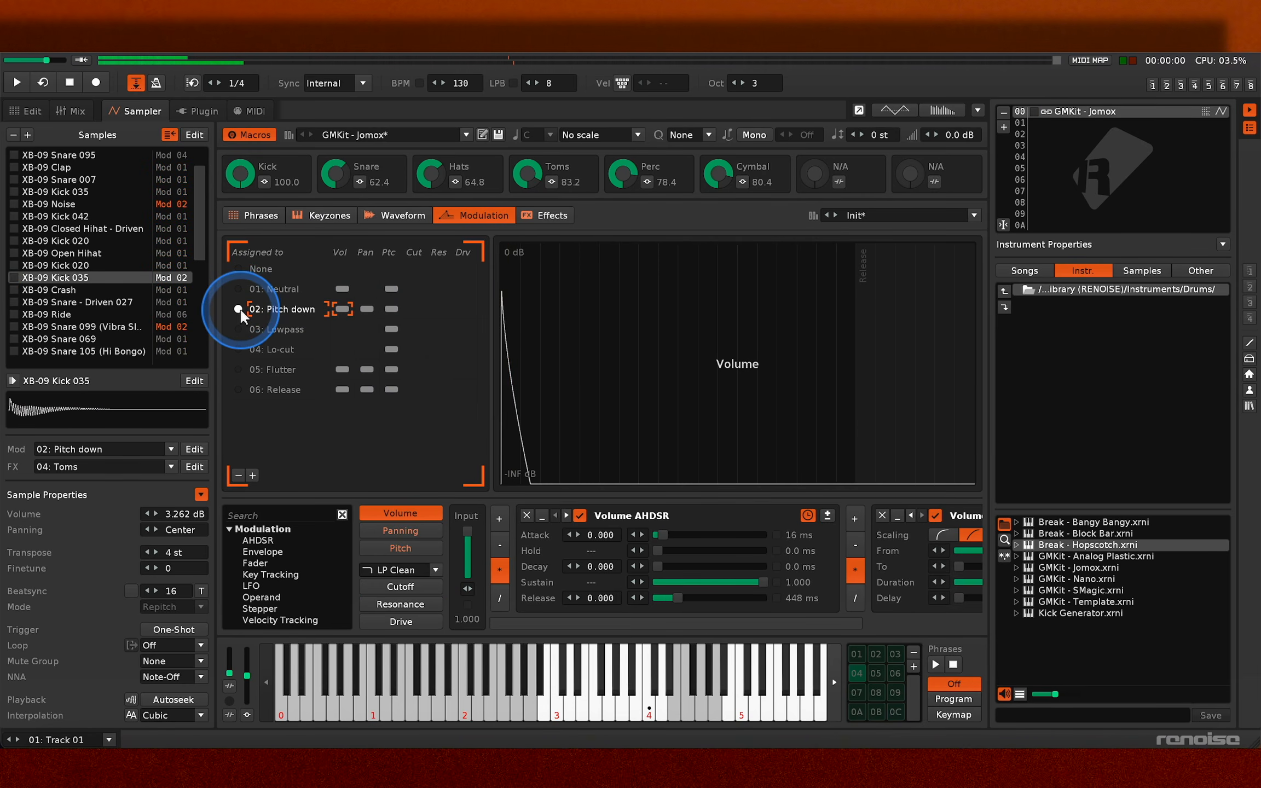
pyautogui.press('q')
pyautogui.press('q')
pyautogui.moveTo(617, 582); pyautogui.dragTo(563, 580)
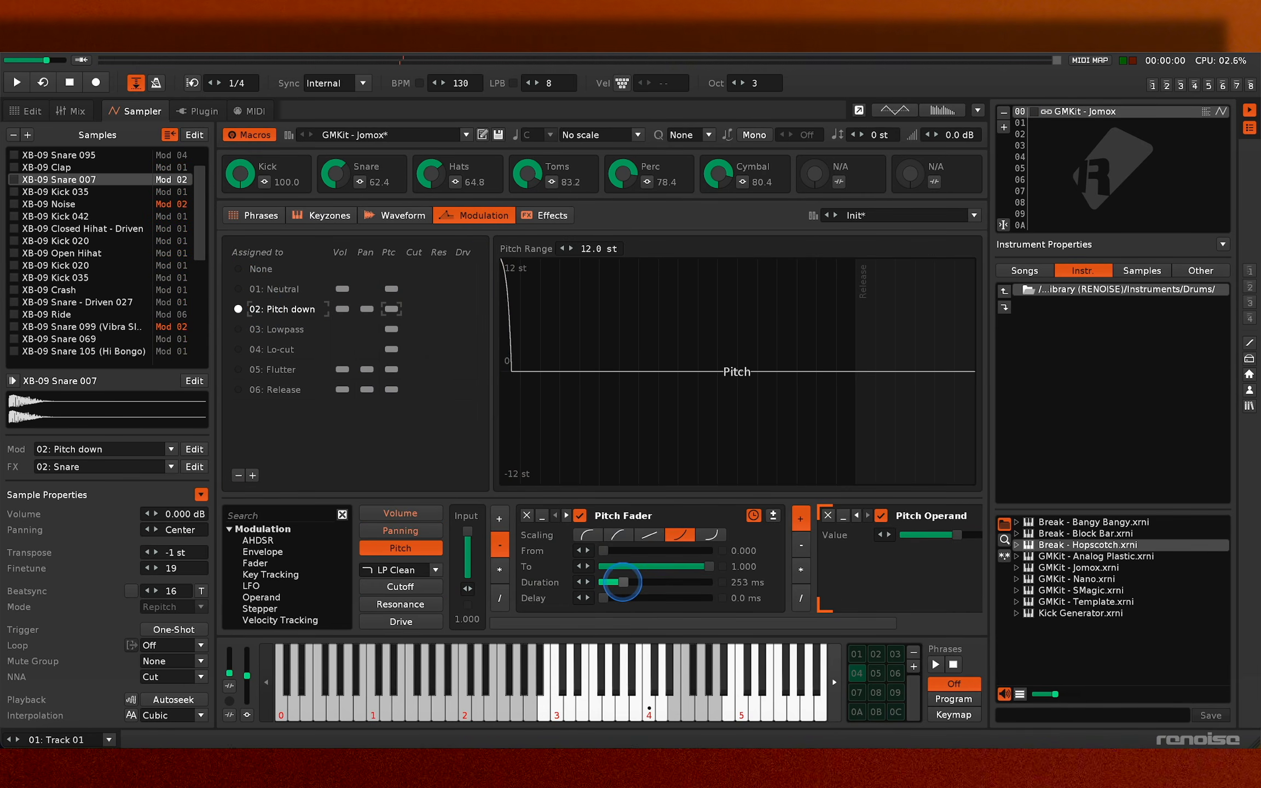
pyautogui.press('q')
pyautogui.press('q')
pyautogui.press('q')
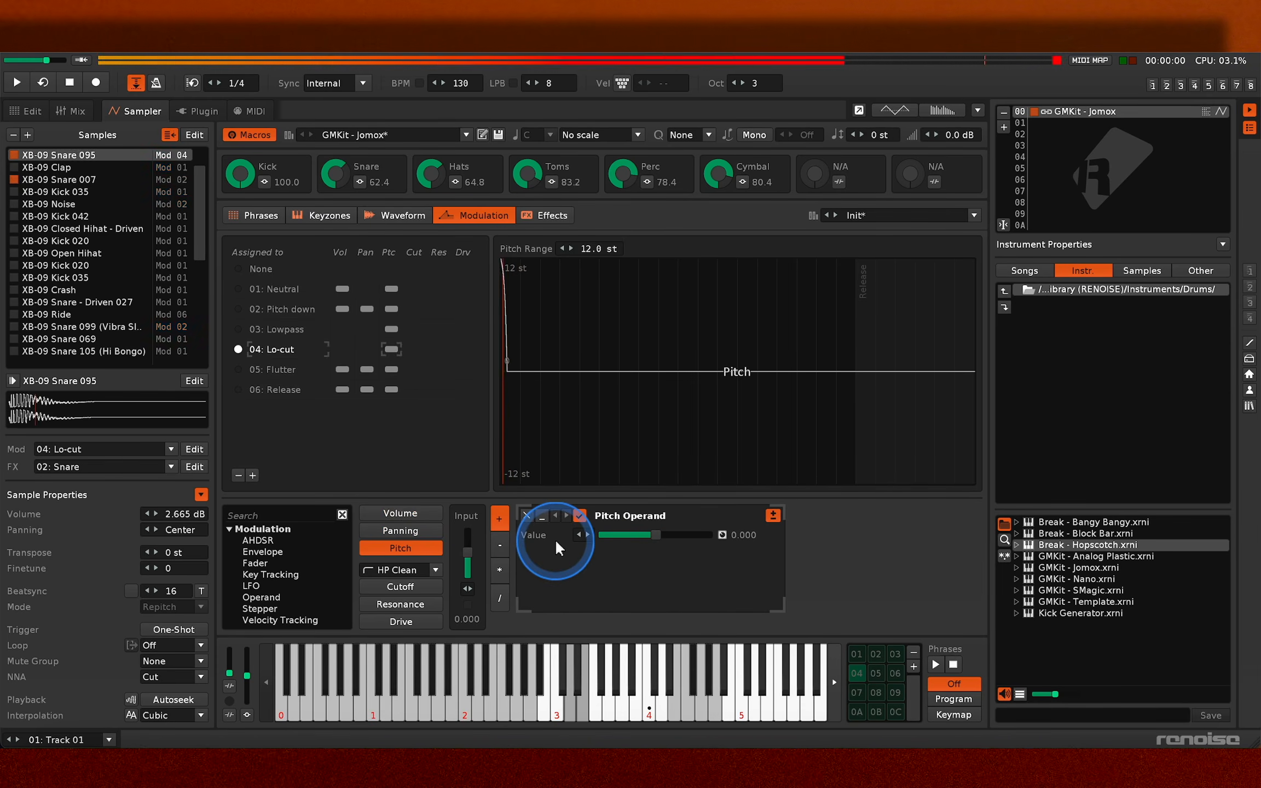
# - Audition the kick and snare samples, and assign XB-09 Snare 007 to the 01: Neutral modulation set
pyautogui.press('z')
pyautogui.press('z')
pyautogui.press('x')
pyautogui.press('c')
pyautogui.press('c')
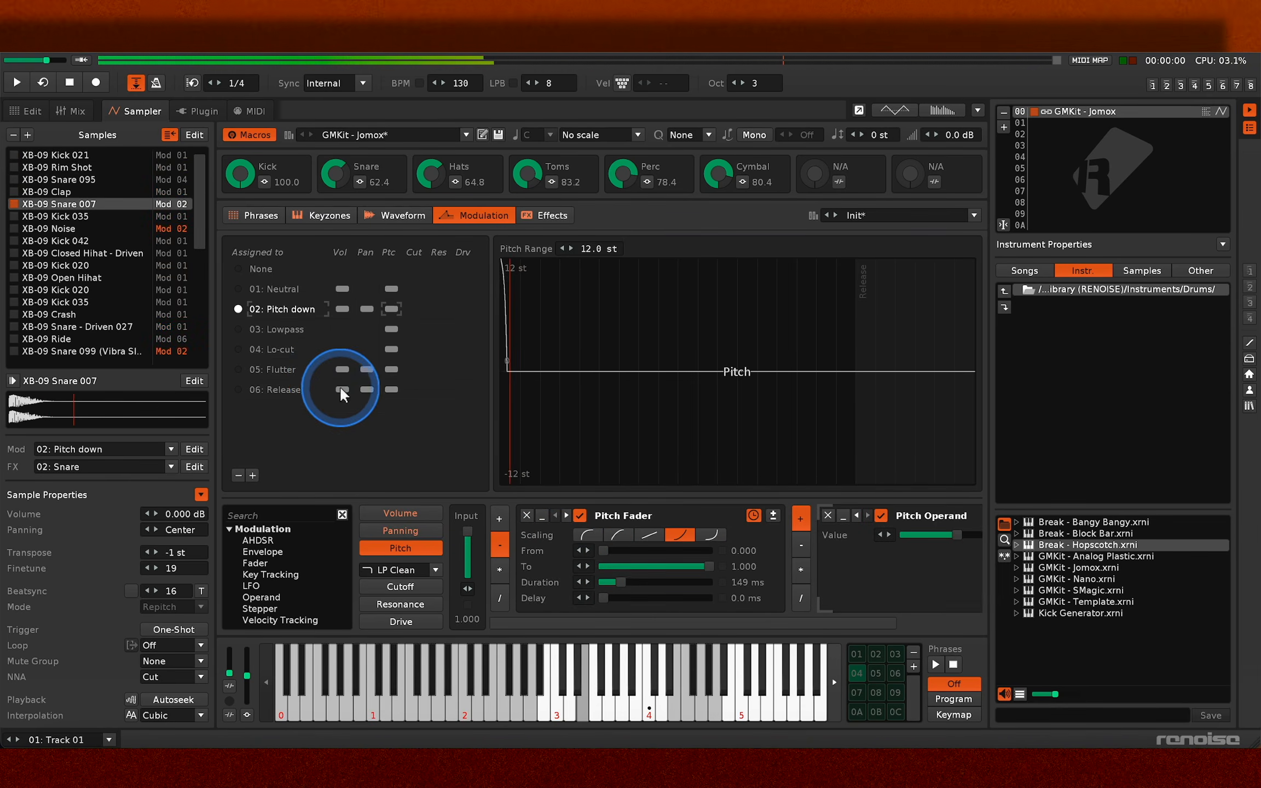
pyautogui.click(239, 288)
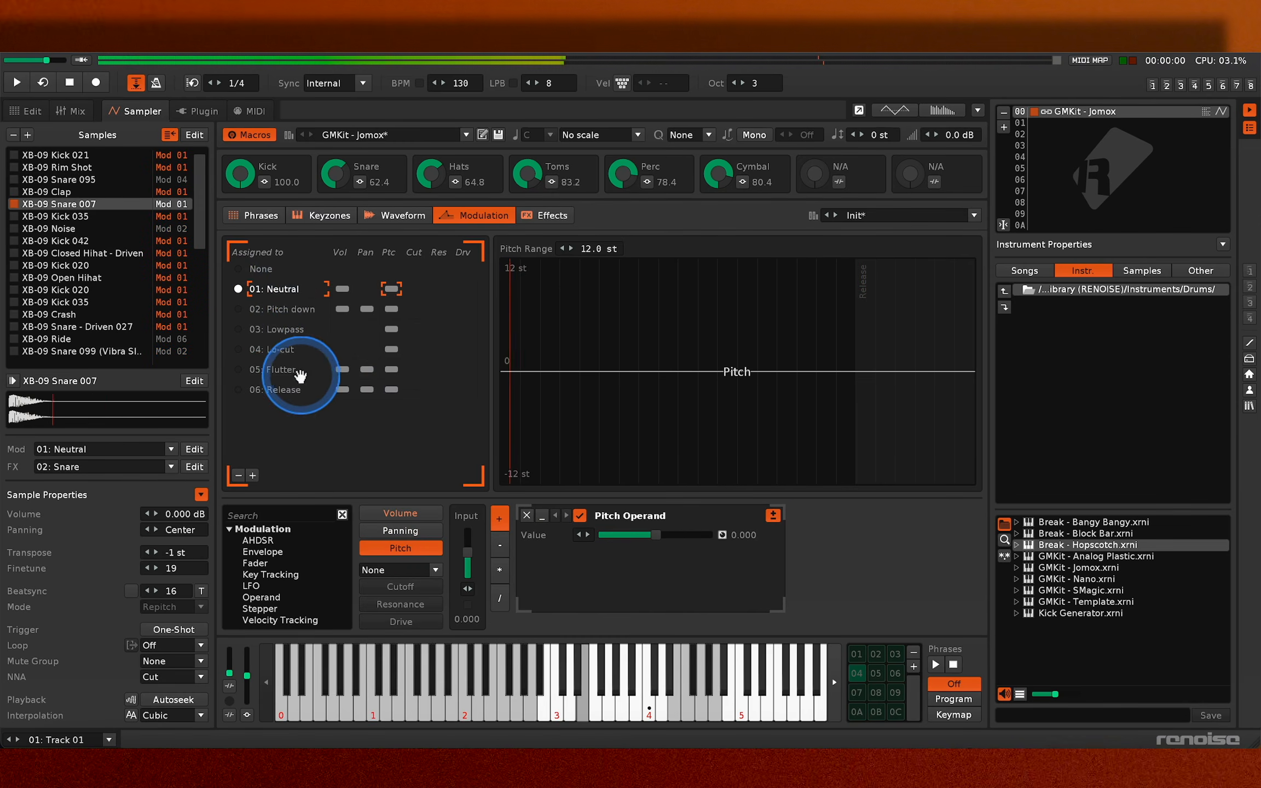
# - Add a new modulation set and give its panning an LFO in random mode
pyautogui.click(252, 475)
pyautogui.click(400, 530)
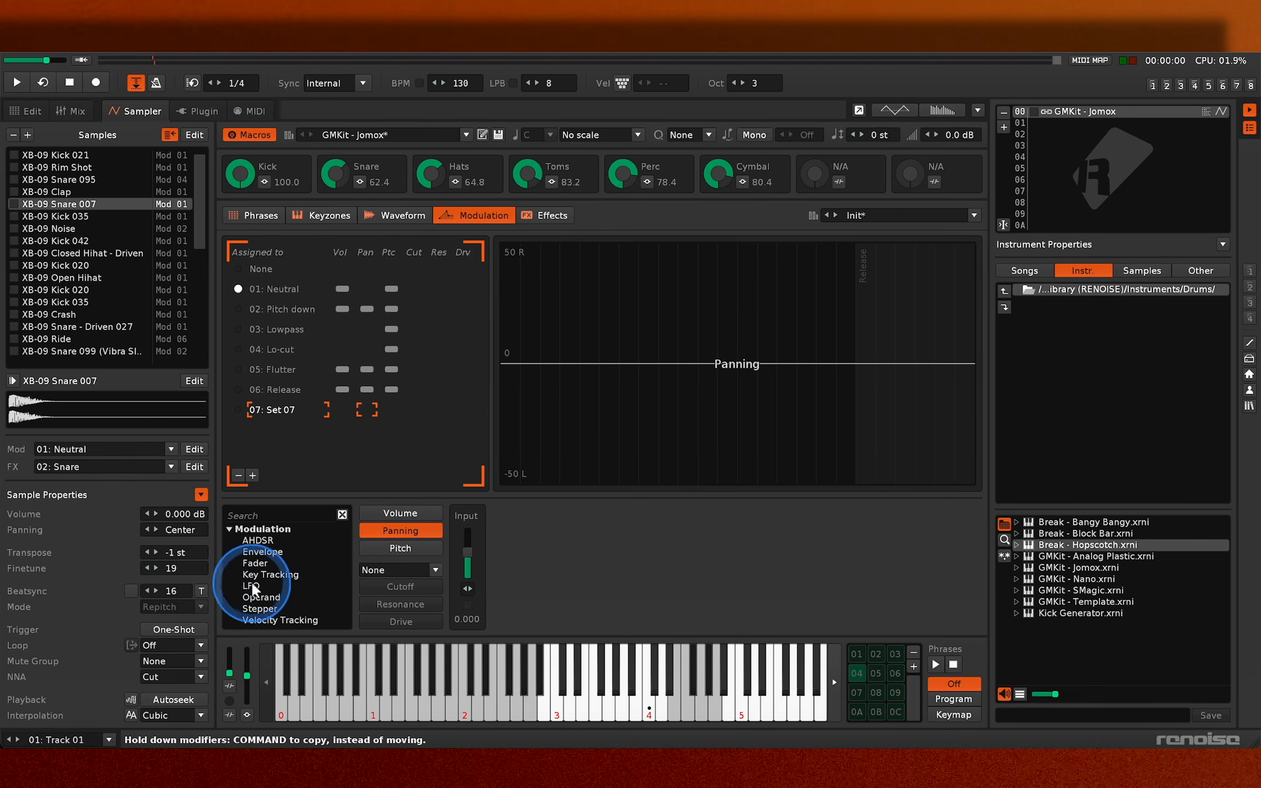
pyautogui.moveTo(253, 589); pyautogui.dragTo(517, 525)
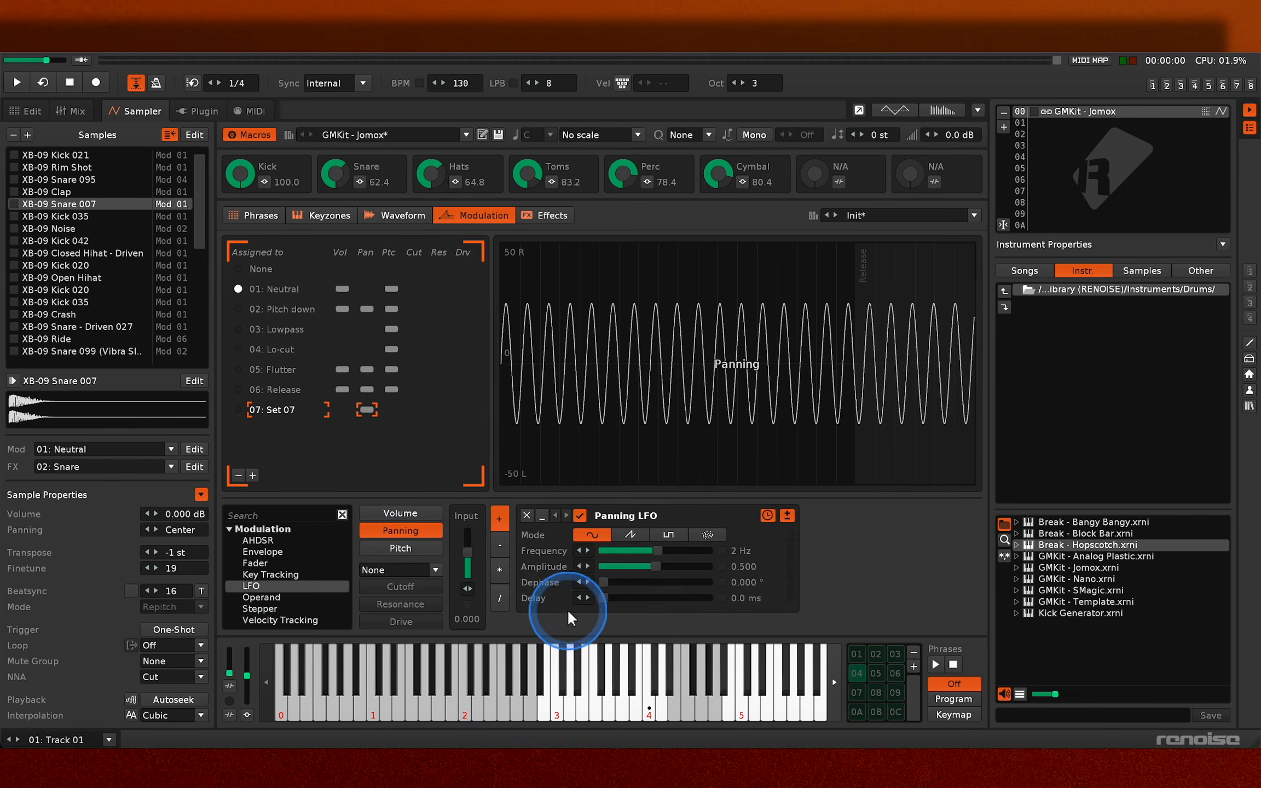
pyautogui.click(706, 534)
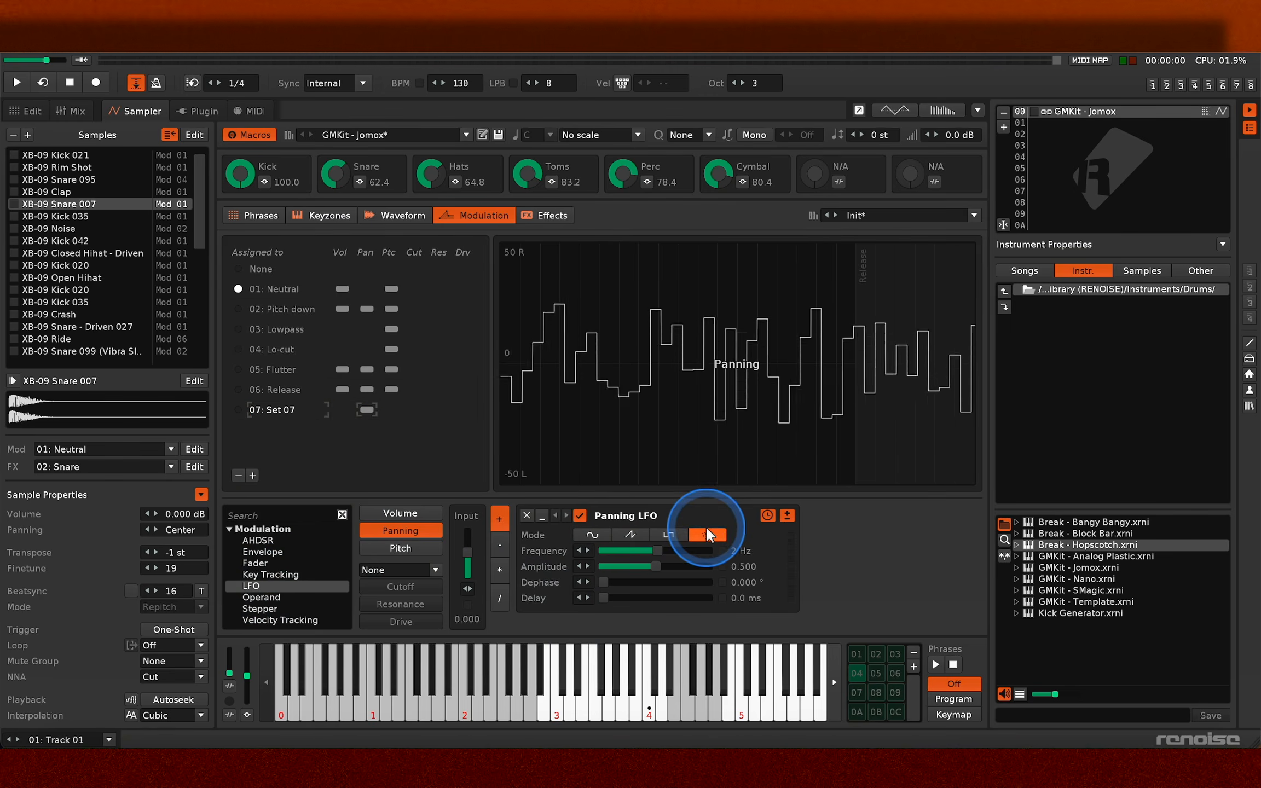
# - Assign XB-09 Snare 007 to modulation set 07 and audition it with the random panning
pyautogui.click(691, 430)
pyautogui.click(703, 452)
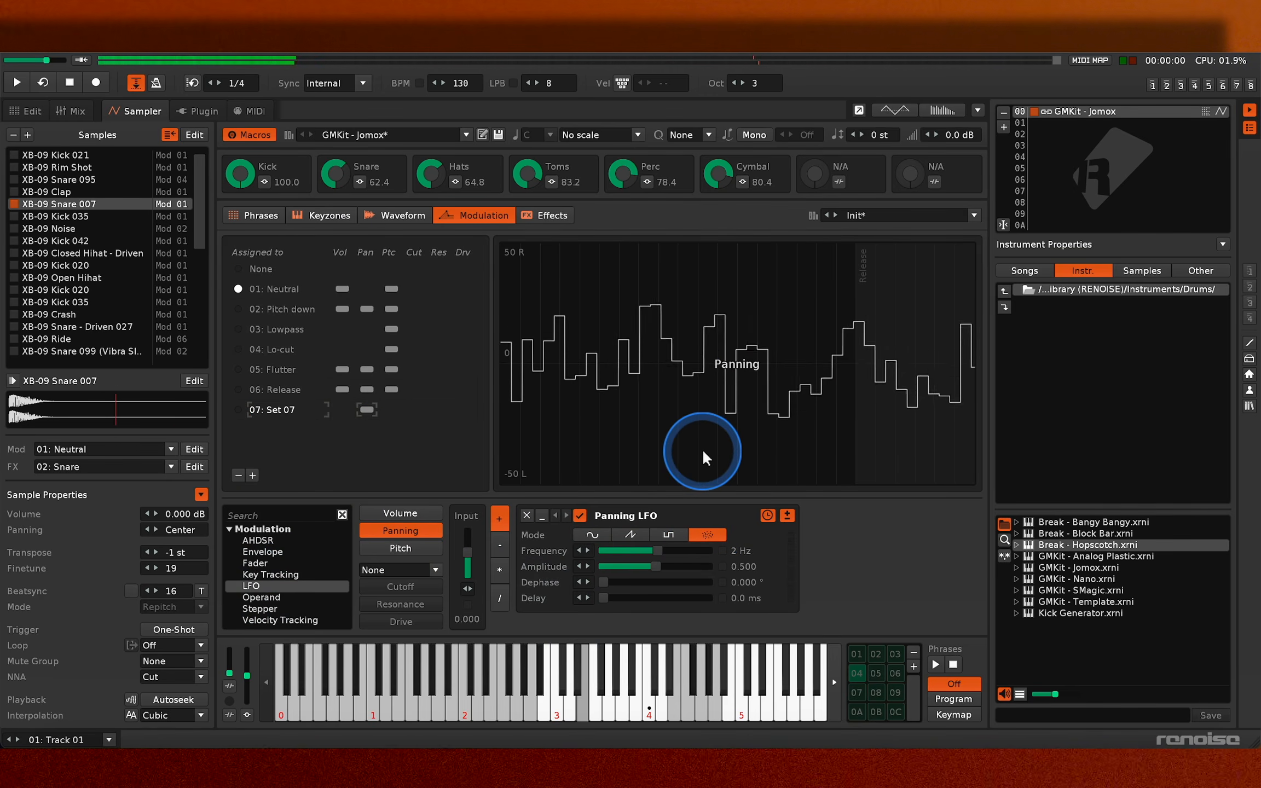
pyautogui.click(239, 408)
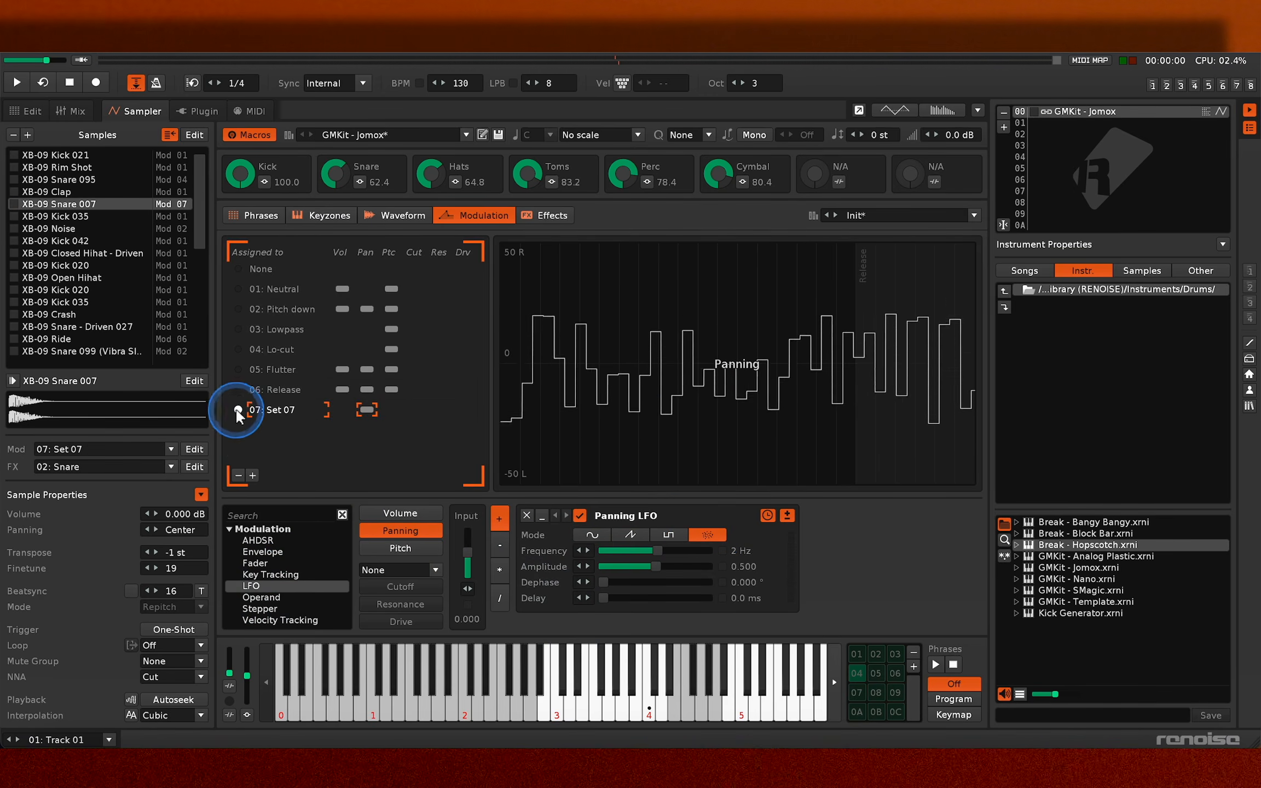
pyautogui.press('c')
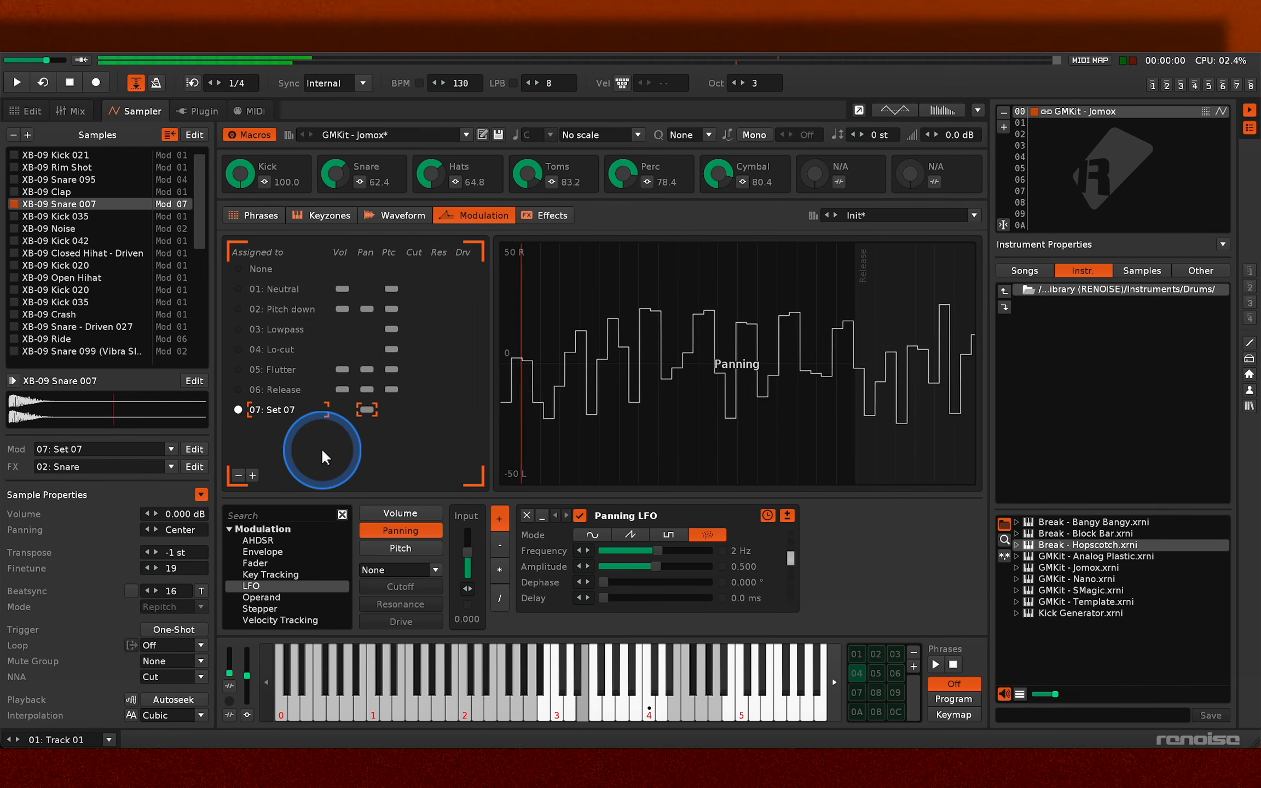
pyautogui.press('c')
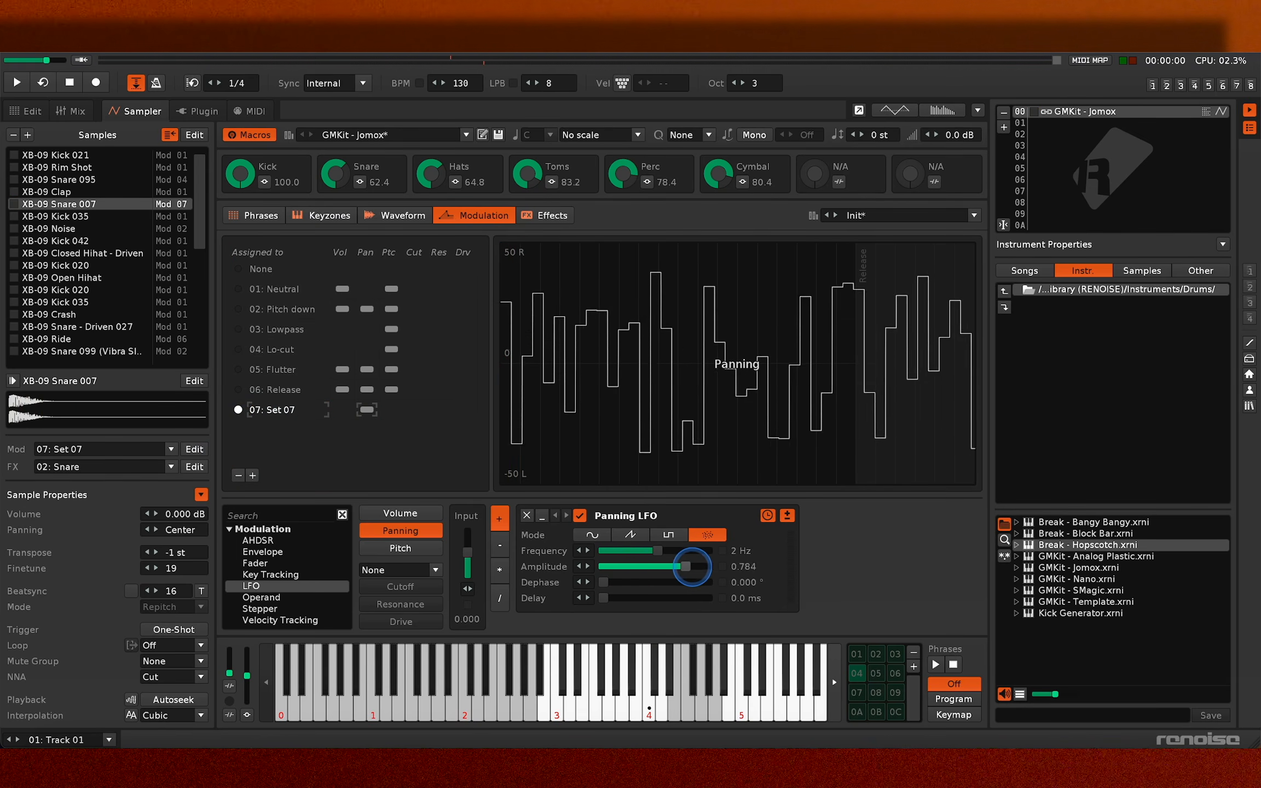
# - Set the panning LFO's amplitude to 1.000 and frequency to 0.00195 Hz while auditioning the snare
pyautogui.moveTo(701, 567); pyautogui.dragTo(701, 566)
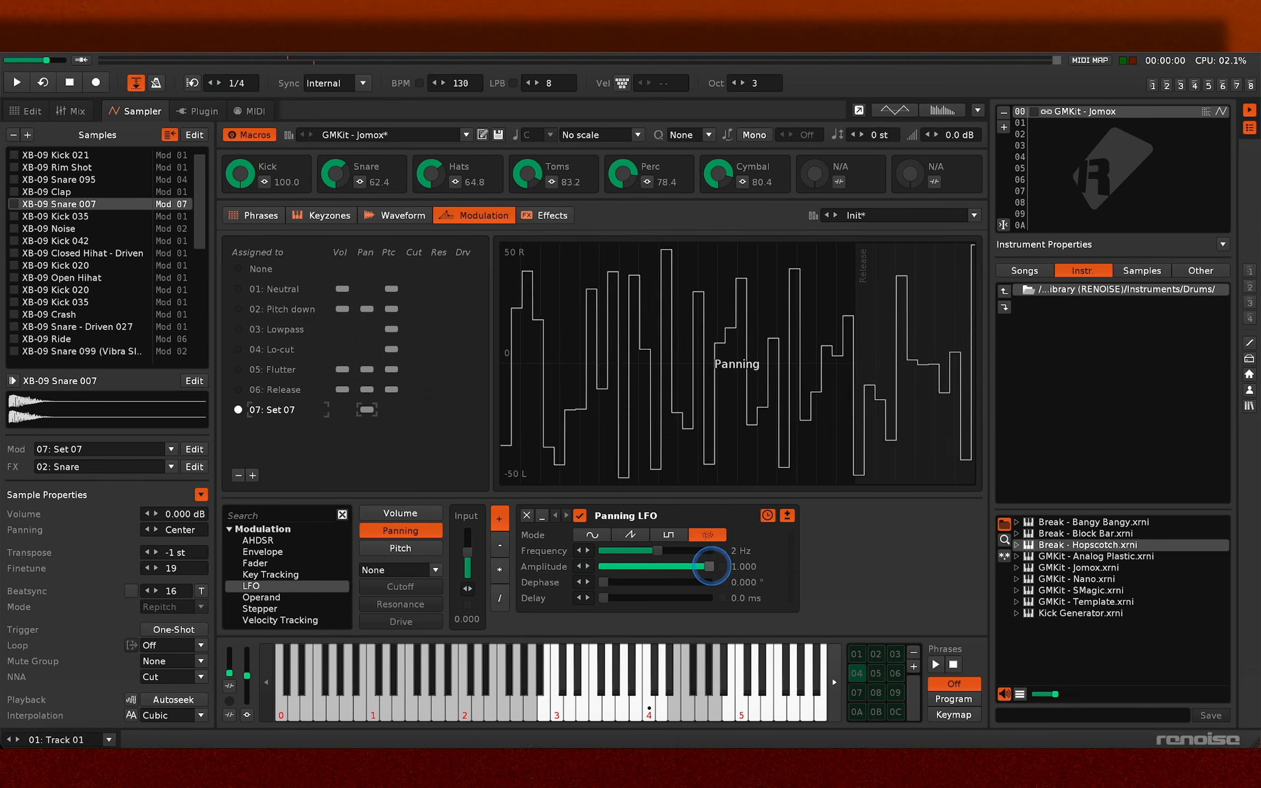
pyautogui.press('c')
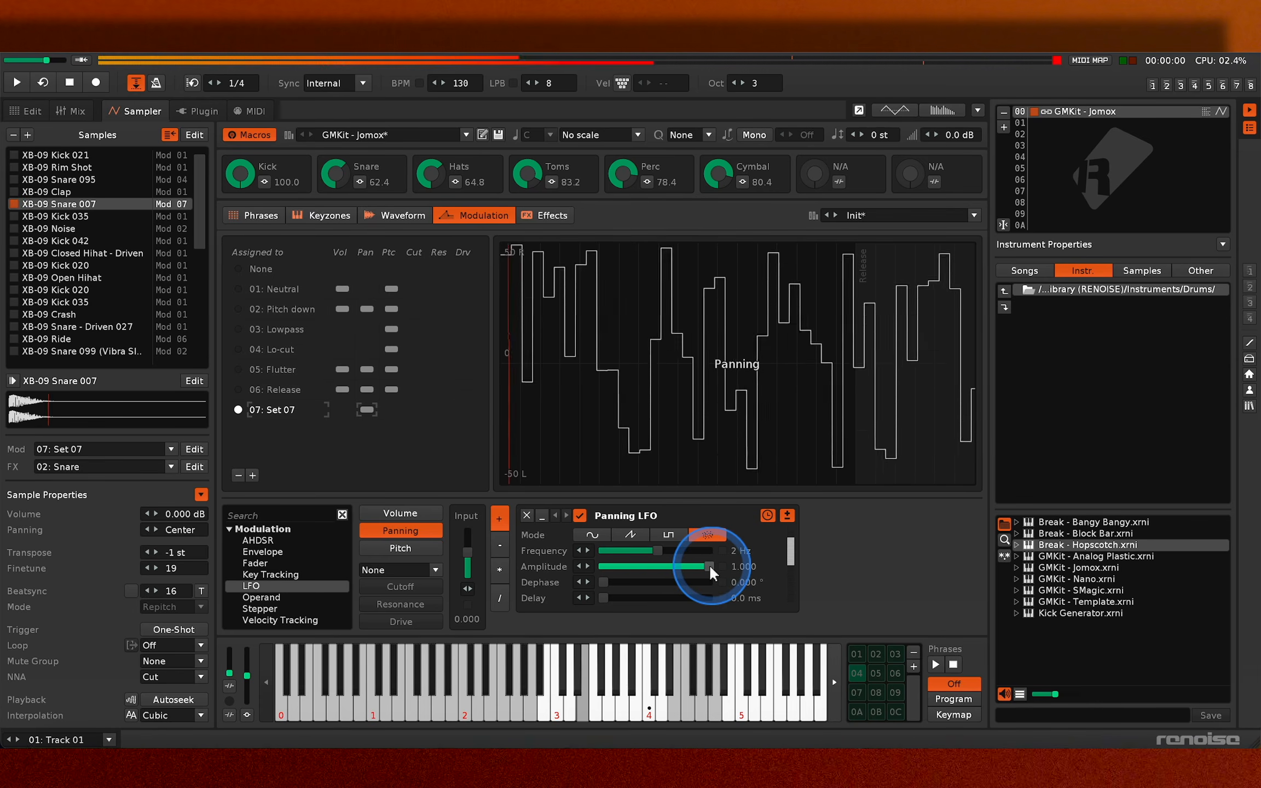
pyautogui.press('c')
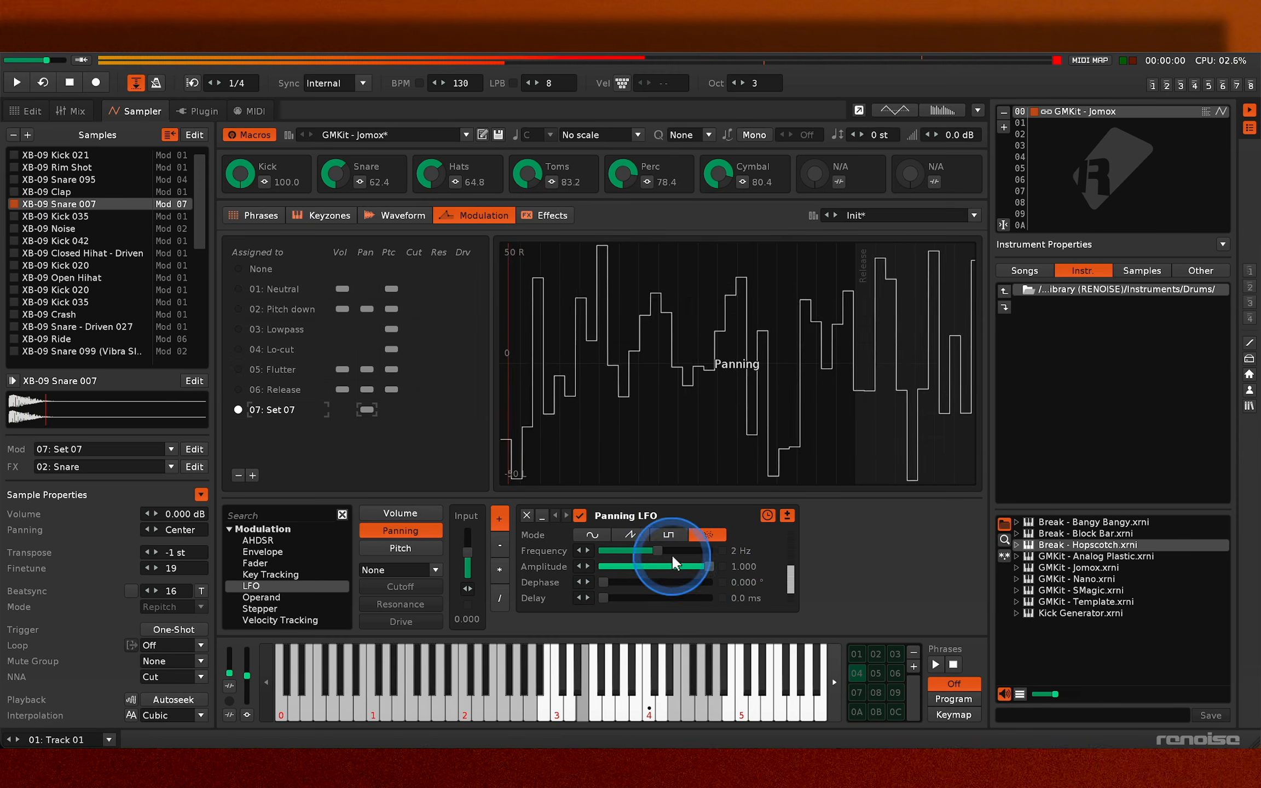
pyautogui.moveTo(659, 550); pyautogui.dragTo(604, 553)
pyautogui.press('c')
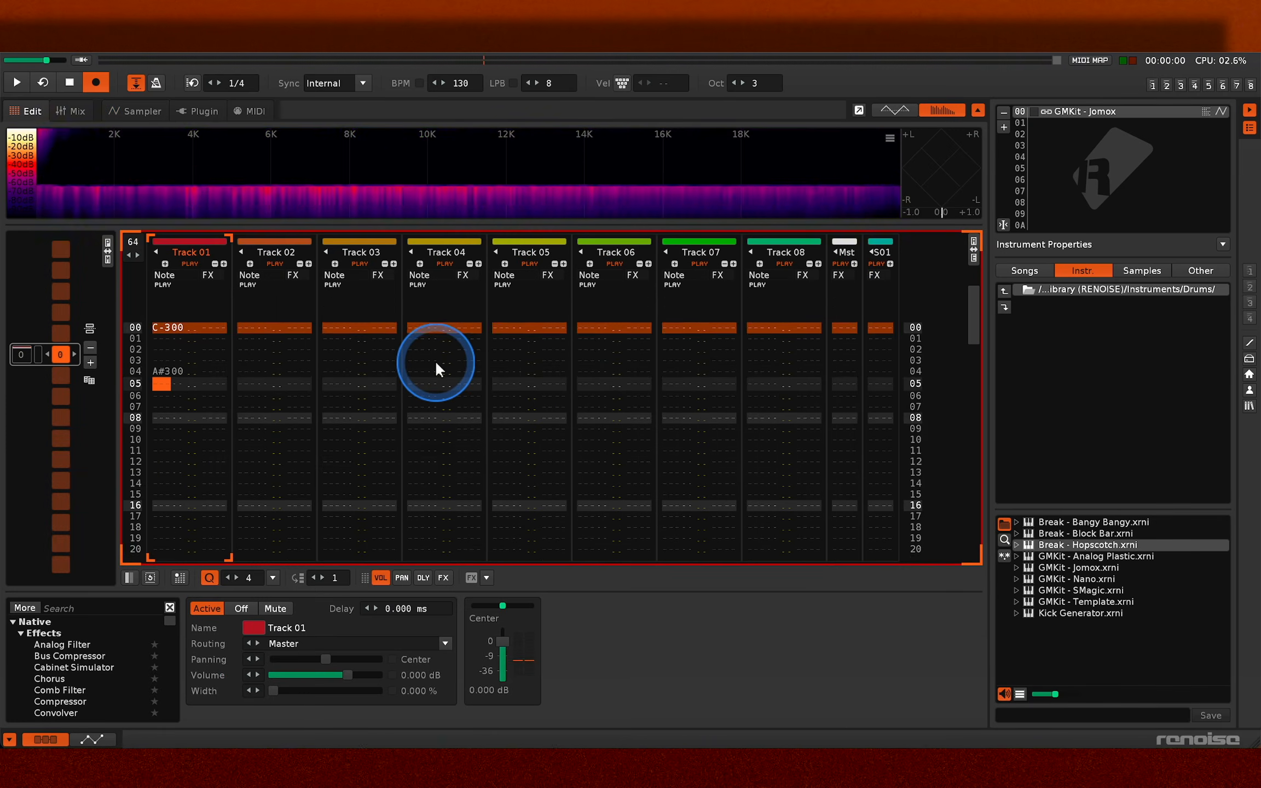
# - Return to the pattern editor and record drum notes on Track 01, including A#3 on line 22 and D-3 on line 24
pyautogui.press('Escape')
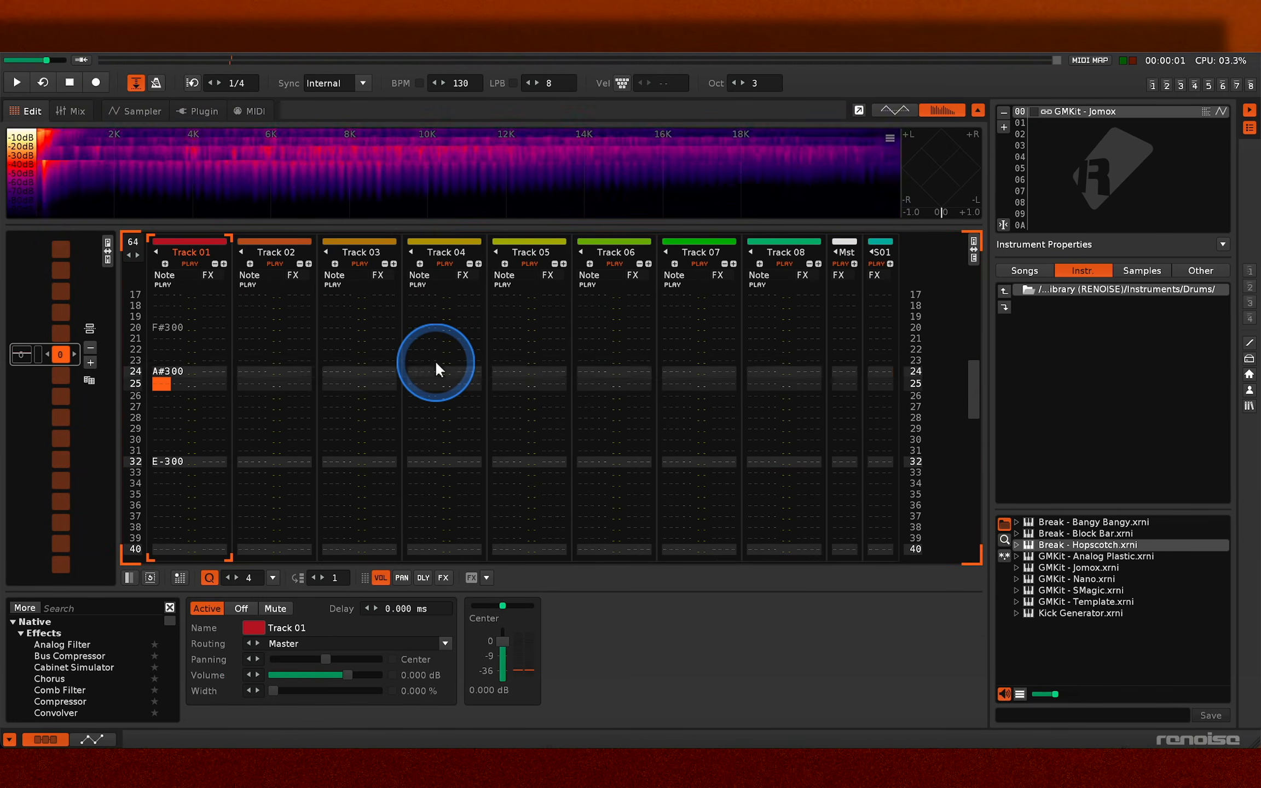
pyautogui.press('Escape')
pyautogui.press('c')
pyautogui.press('z')
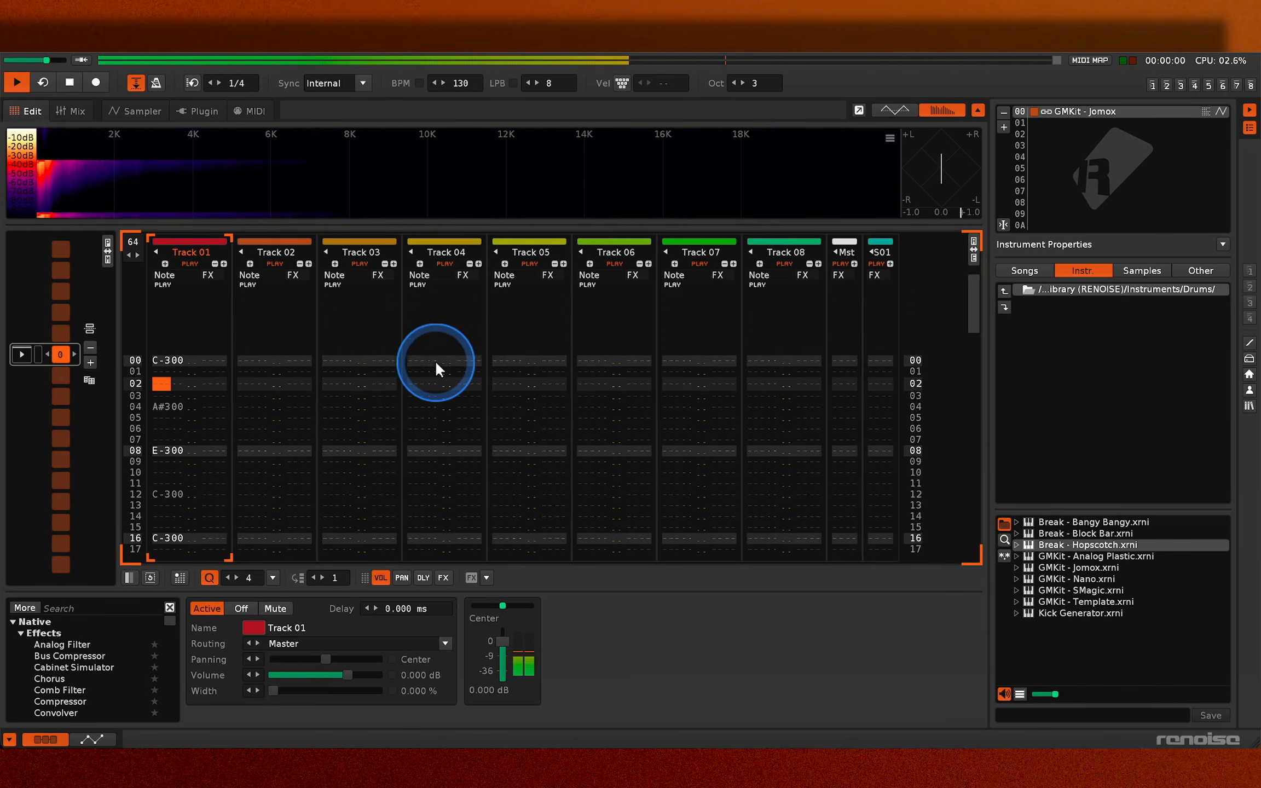
pyautogui.press('x')
pyautogui.press('Up')
pyautogui.press('Up')
pyautogui.press('Up')
pyautogui.press('Up')
pyautogui.press('Up')
pyautogui.press('Up')
pyautogui.press('Up')
pyautogui.press('Up')
pyautogui.press('Up')
pyautogui.scroll(20, 435, 361)
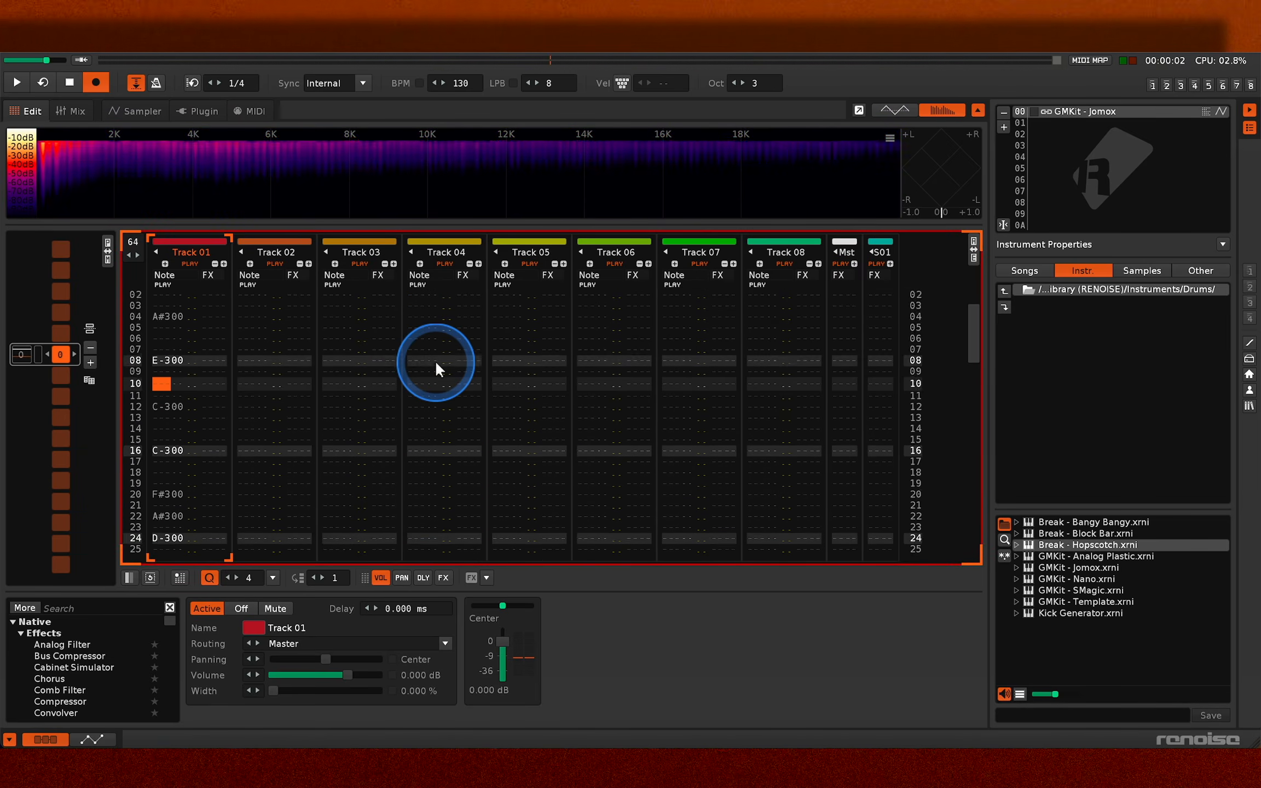
# - Extend the Track 01 beat with E-3 on line 28, C-3 on line 32 and D-3 on line 40, playing it back
pyautogui.press('space')
pyautogui.press('space')
pyautogui.press('Escape')
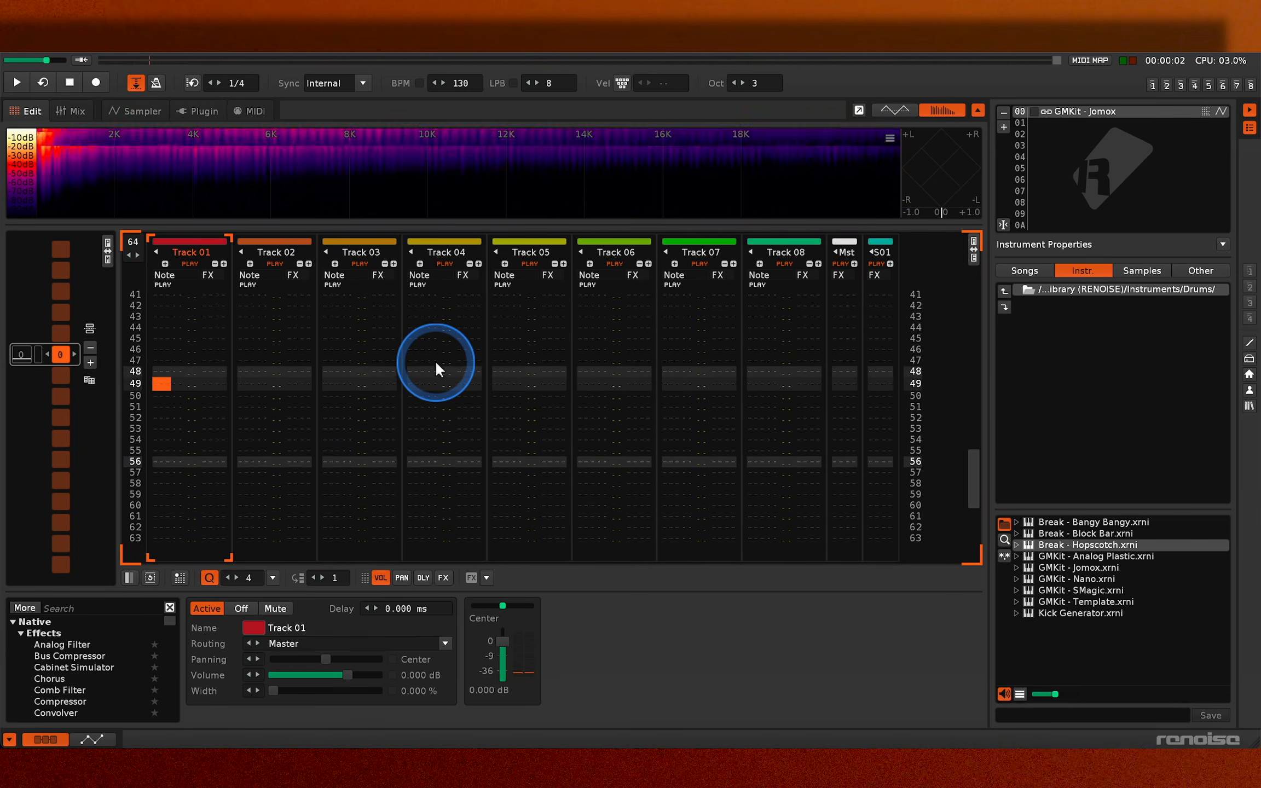
pyautogui.scroll(20, 436, 360)
pyautogui.scroll(1, 360, 459)
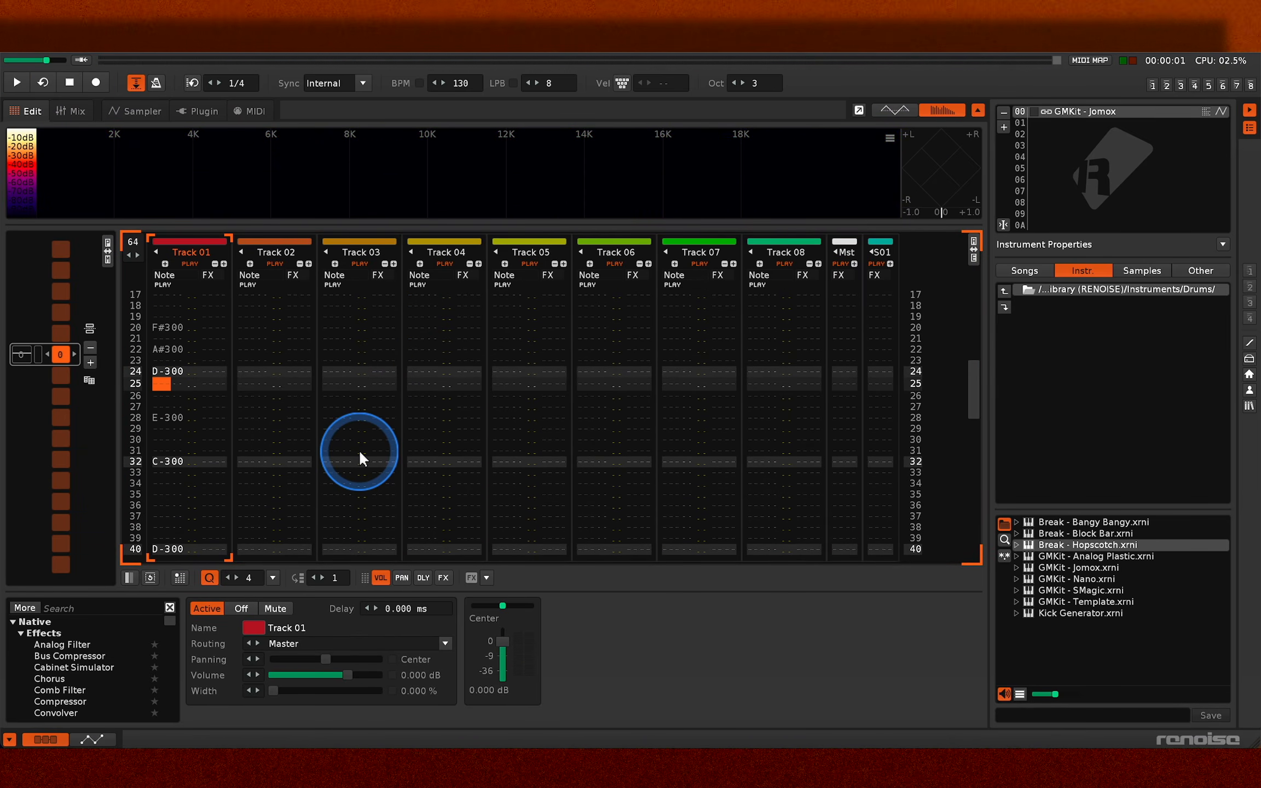
pyautogui.scroll(1, 361, 459)
pyautogui.press('XF86AudioRaiseVolume')
pyautogui.press('space')
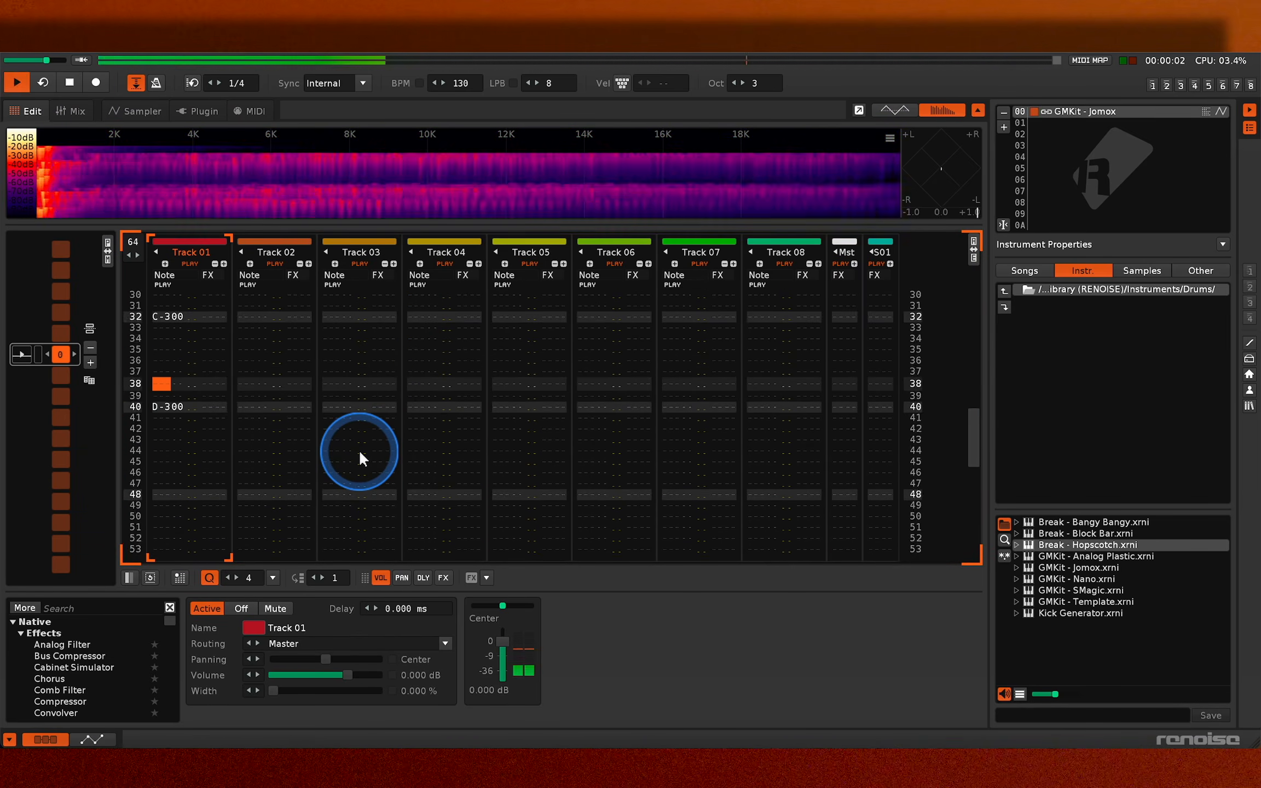
pyautogui.press('space')
pyautogui.scroll(-10, 360, 458)
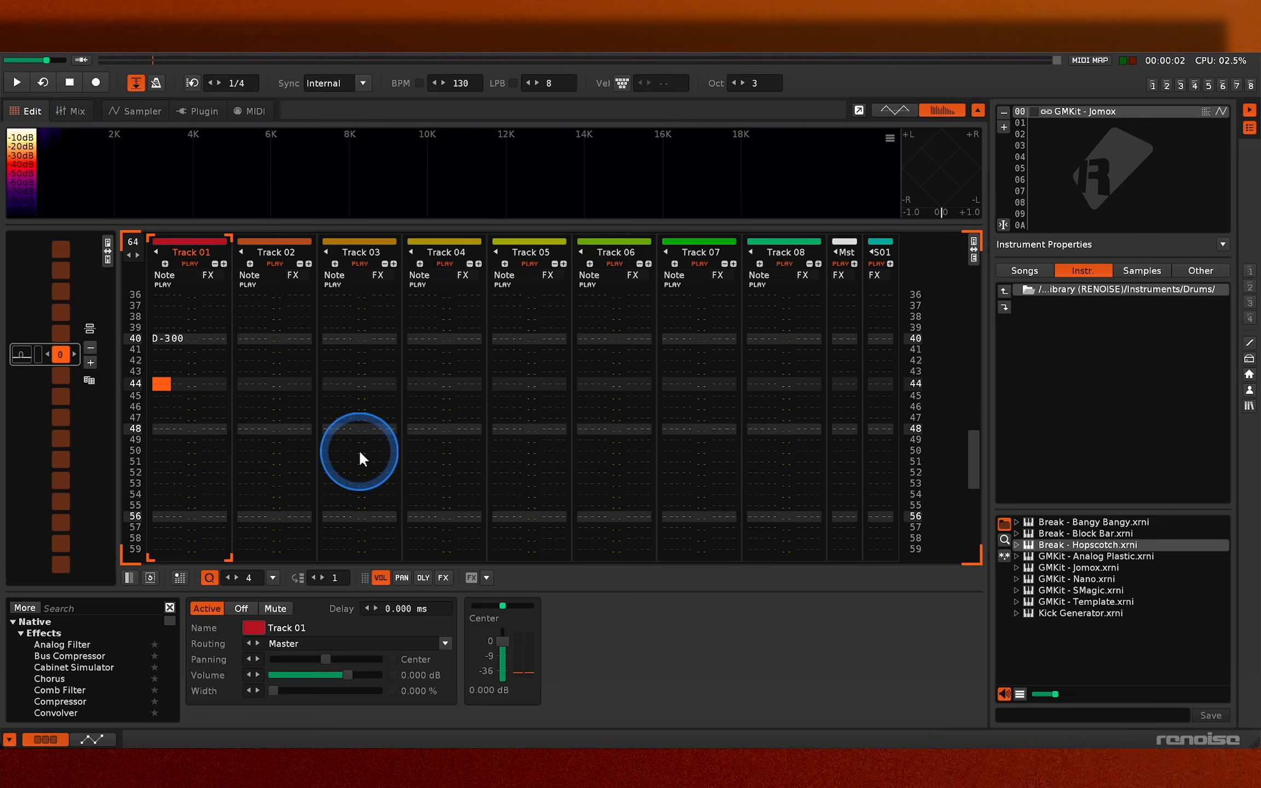
# - Enter G-3 on line 48 of Track 01 and show the track's volume automation at 1/16 zoom
pyautogui.press('Escape')
pyautogui.press('b')
pyautogui.scroll(-1, 361, 459)
pyautogui.scroll(-1, 359, 449)
pyautogui.click(99, 739)
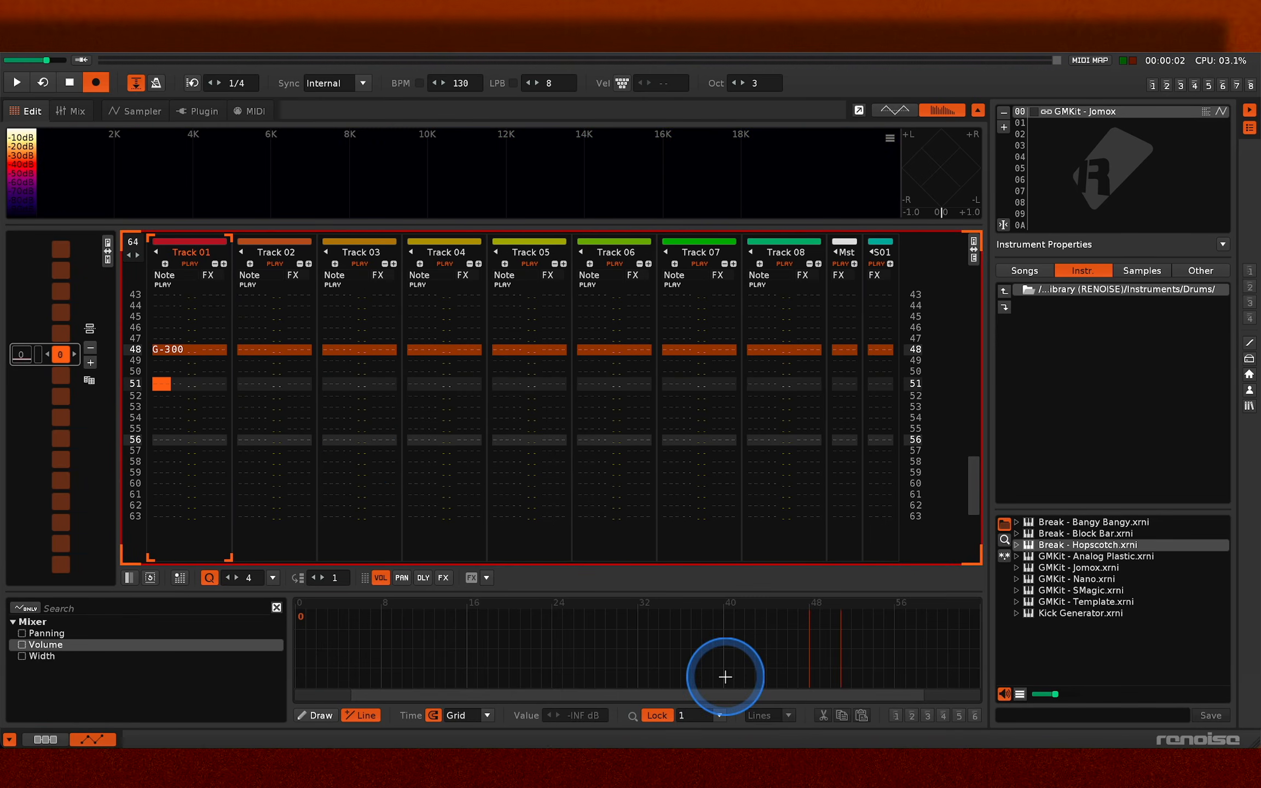
pyautogui.scroll(3, 725, 675)
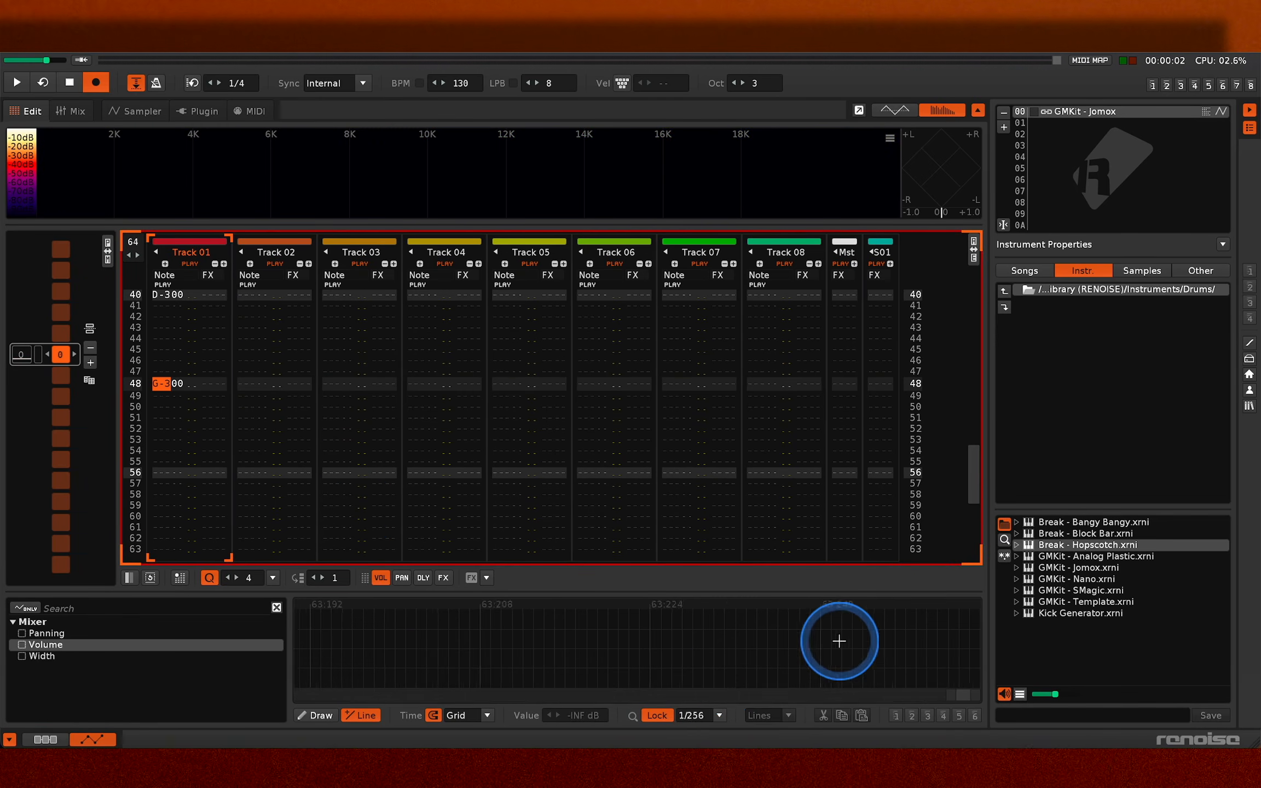
pyautogui.click(704, 715)
pyautogui.click(701, 546)
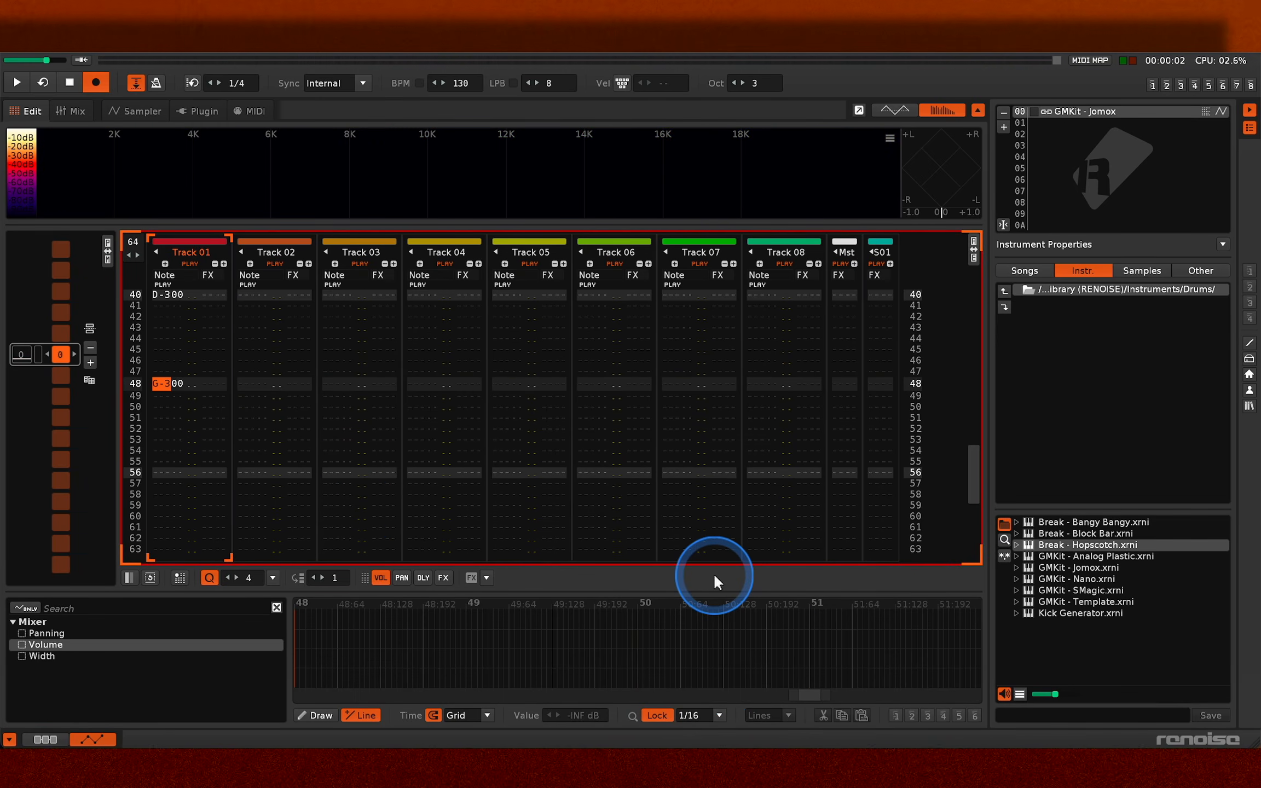
# - Fill the end of the Track 01 pattern with A-3, B-3, D-3 and C-3 notes from around line 52, and play it
pyautogui.press('space')
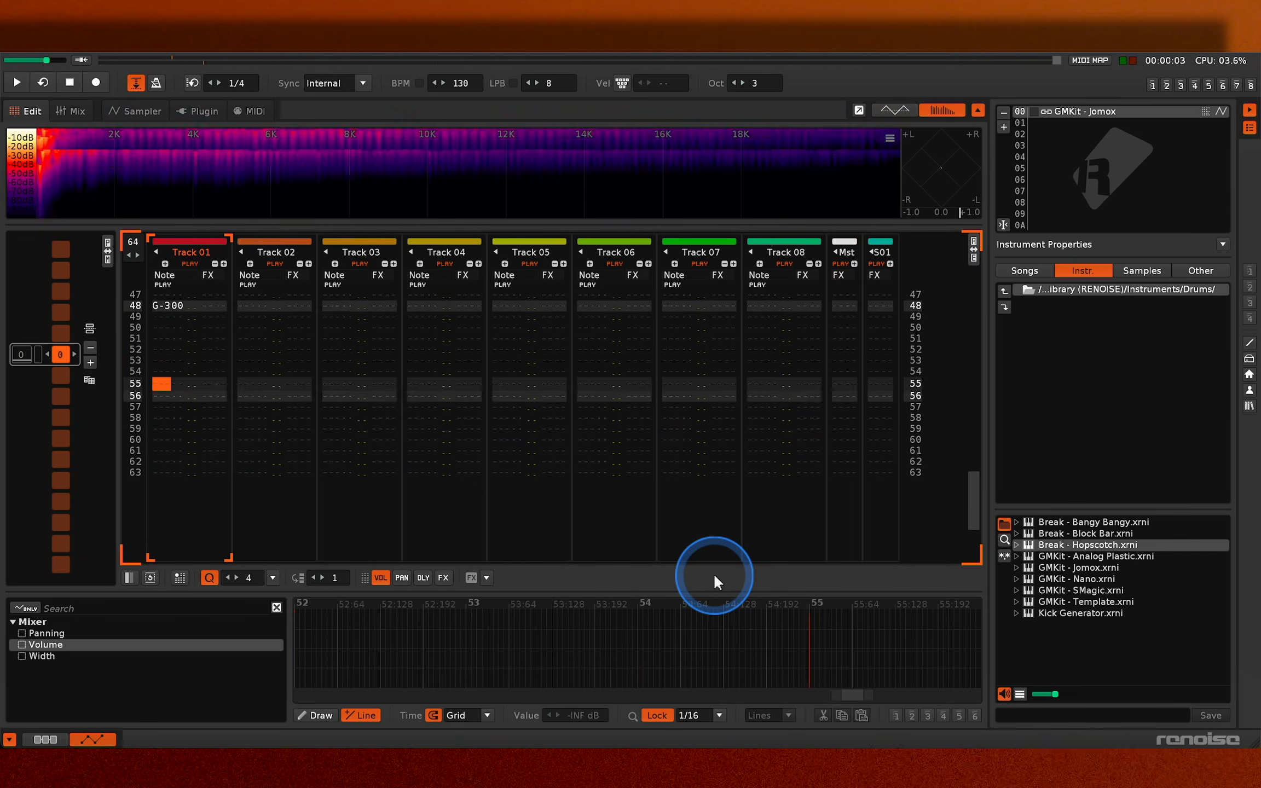
pyautogui.press('b')
pyautogui.press('Down')
pyautogui.press('x')
pyautogui.press('Down')
pyautogui.press('Down')
pyautogui.press('z')
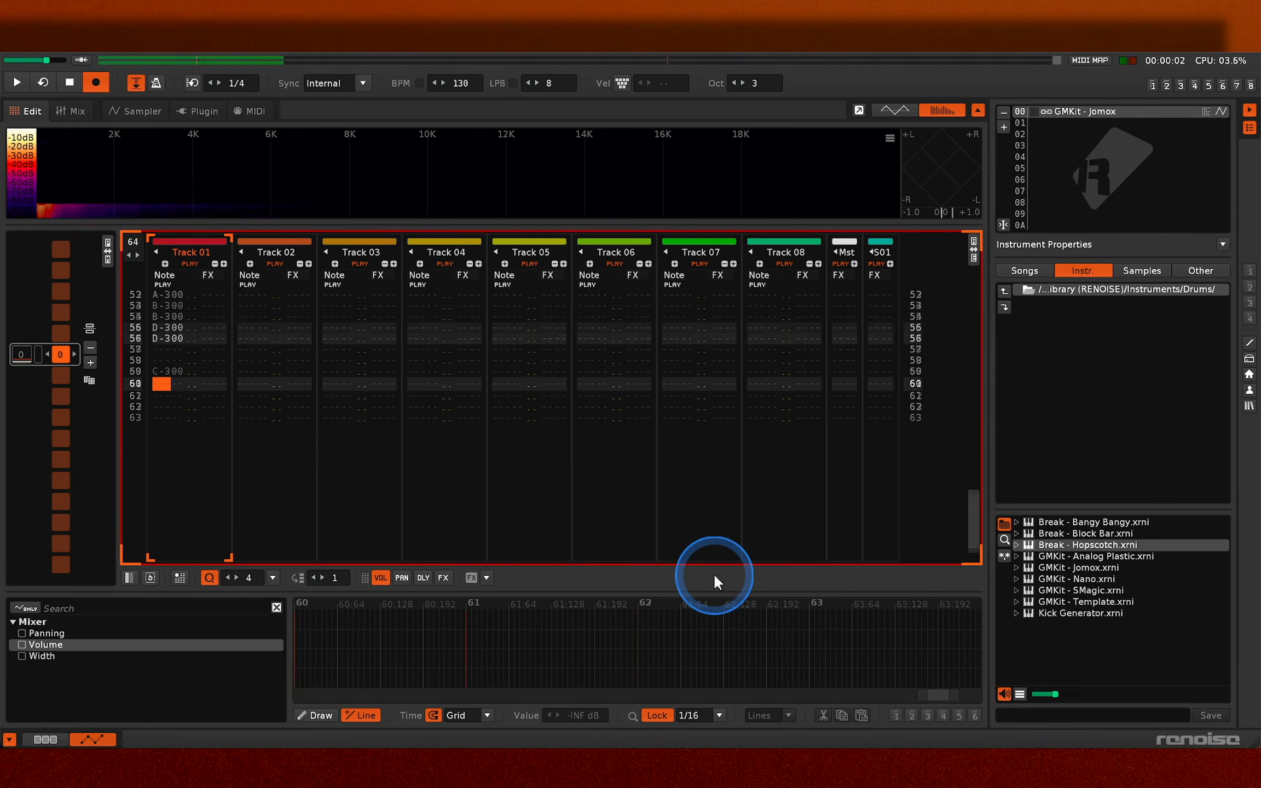
pyautogui.press('Escape')
pyautogui.press('space')
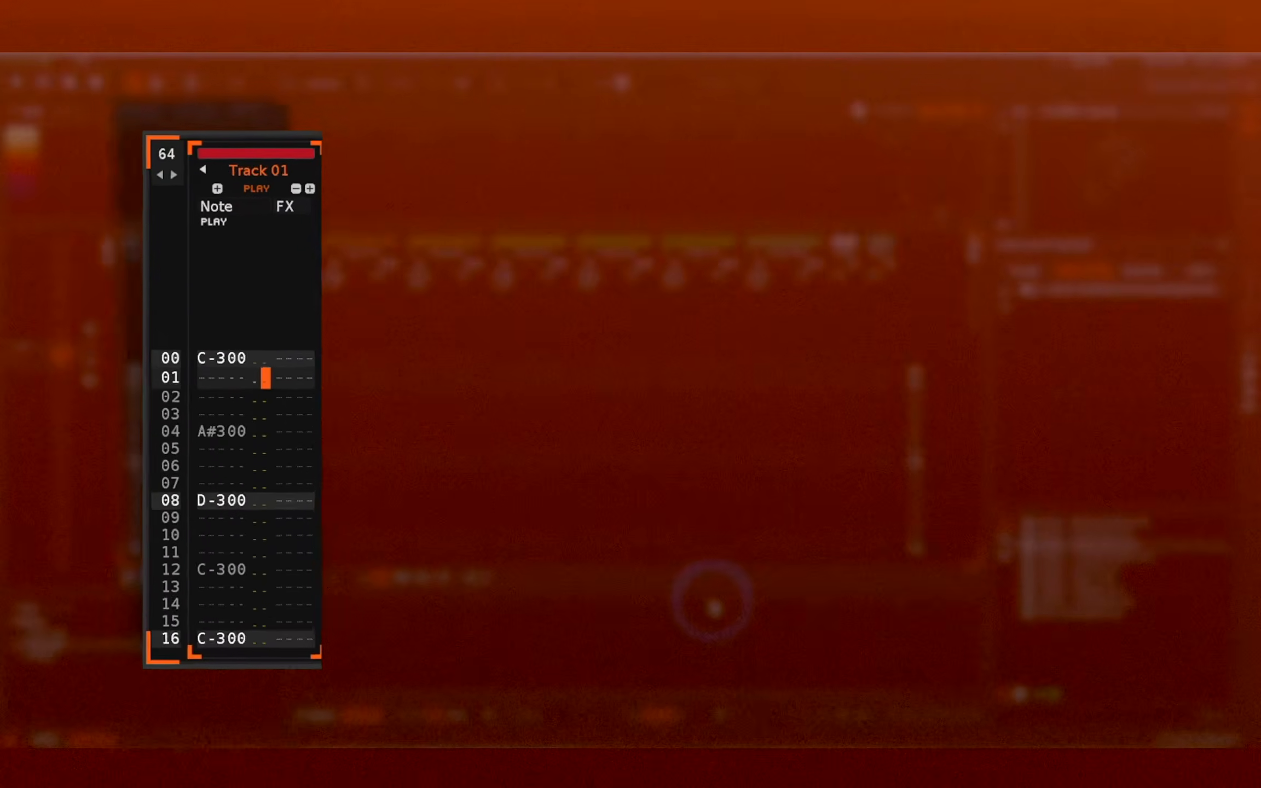
# - Step through the opening lines of Track 01 to examine how its notes are placed in the pattern
pyautogui.press('Left')
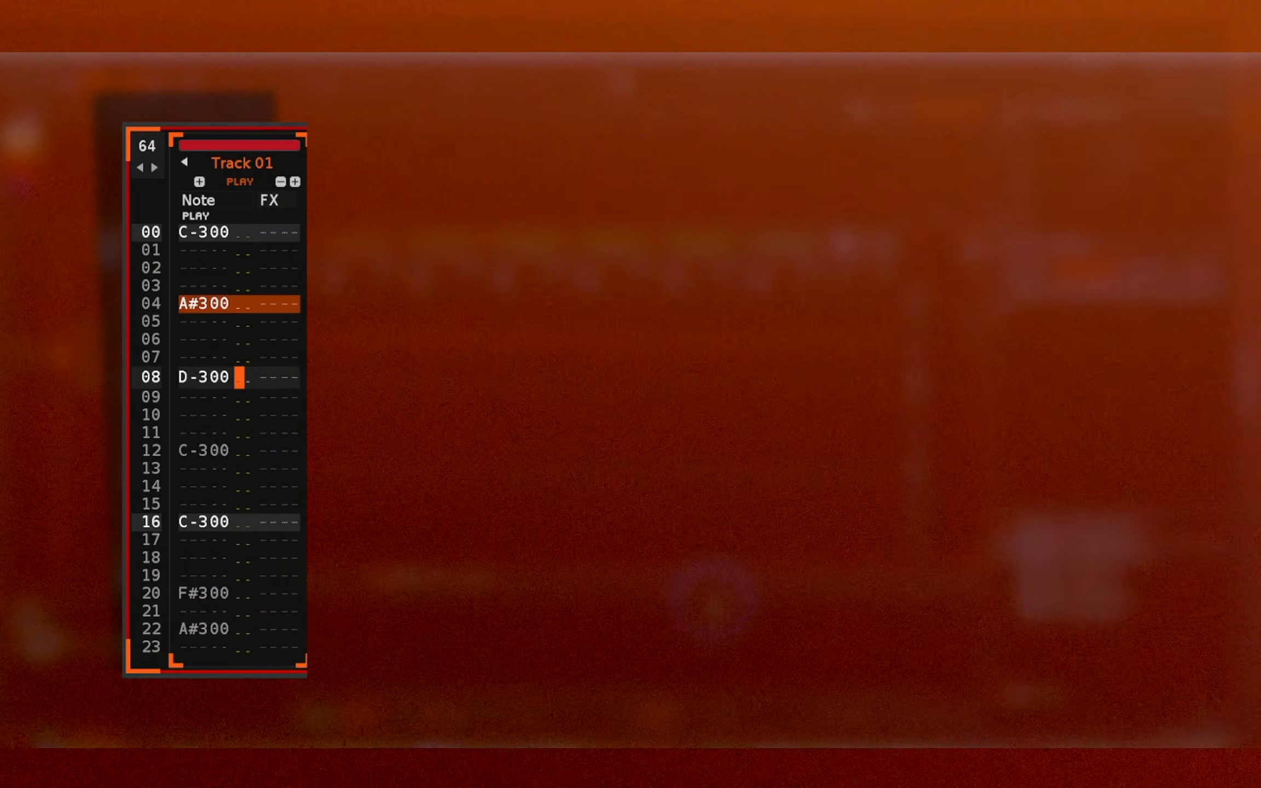
pyautogui.press('Up')
pyautogui.press('Up')
pyautogui.press('Up')
pyautogui.press('Up')
pyautogui.click(143, 338)
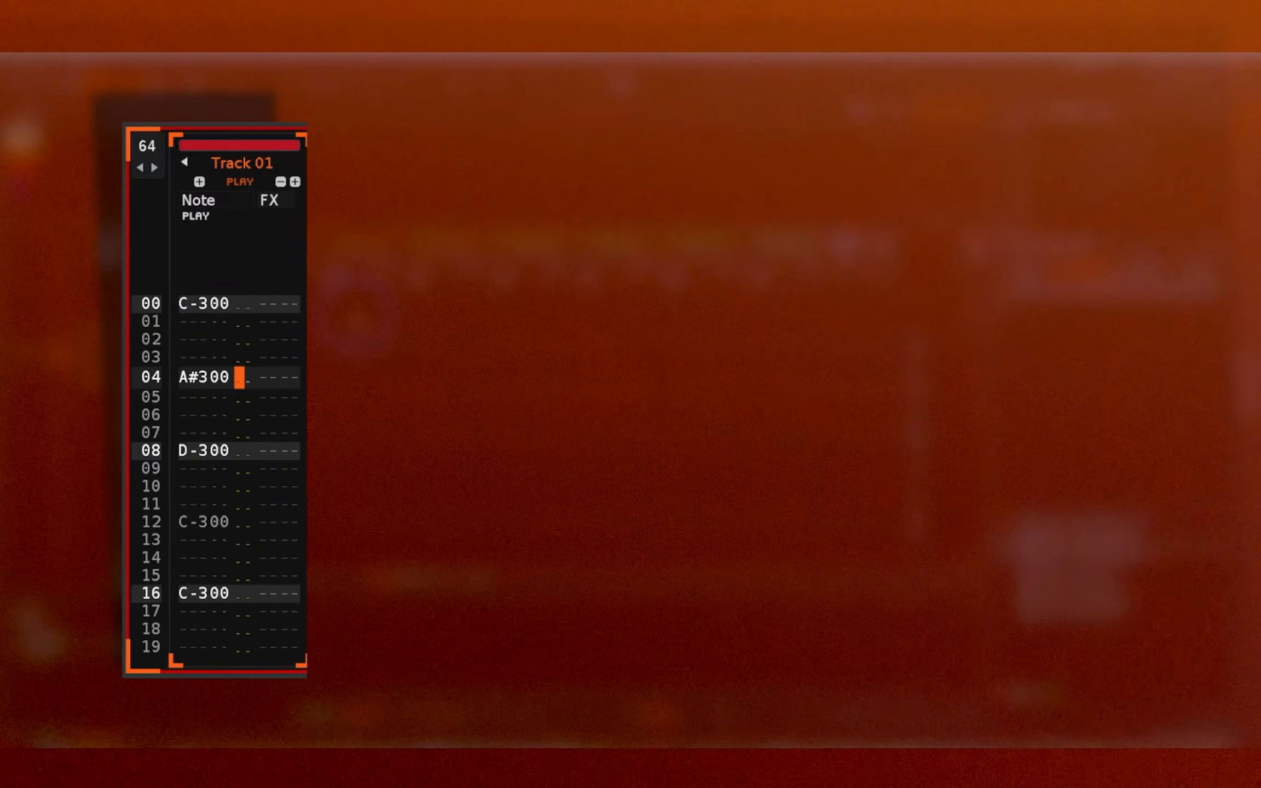
pyautogui.press('Up')
pyautogui.press('Up')
pyautogui.press('Up')
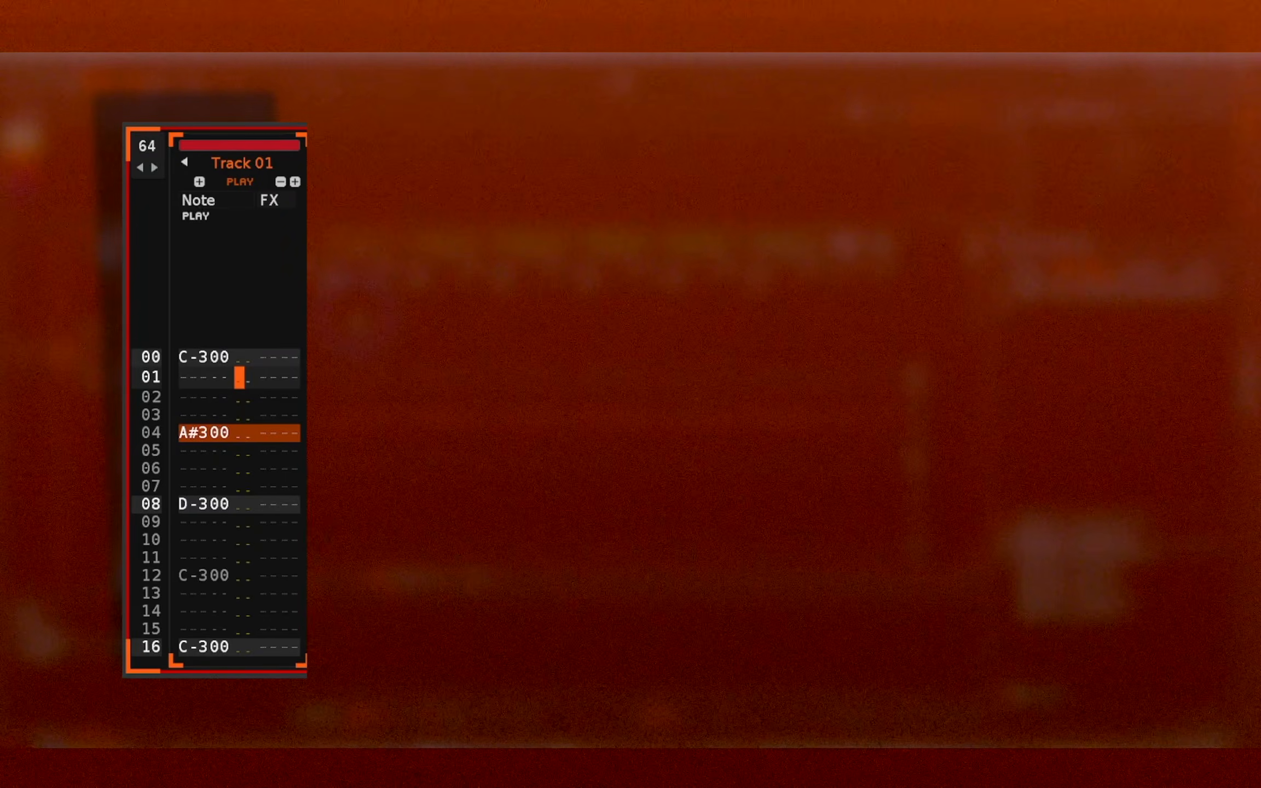
pyautogui.press('Down')
pyautogui.press('Down')
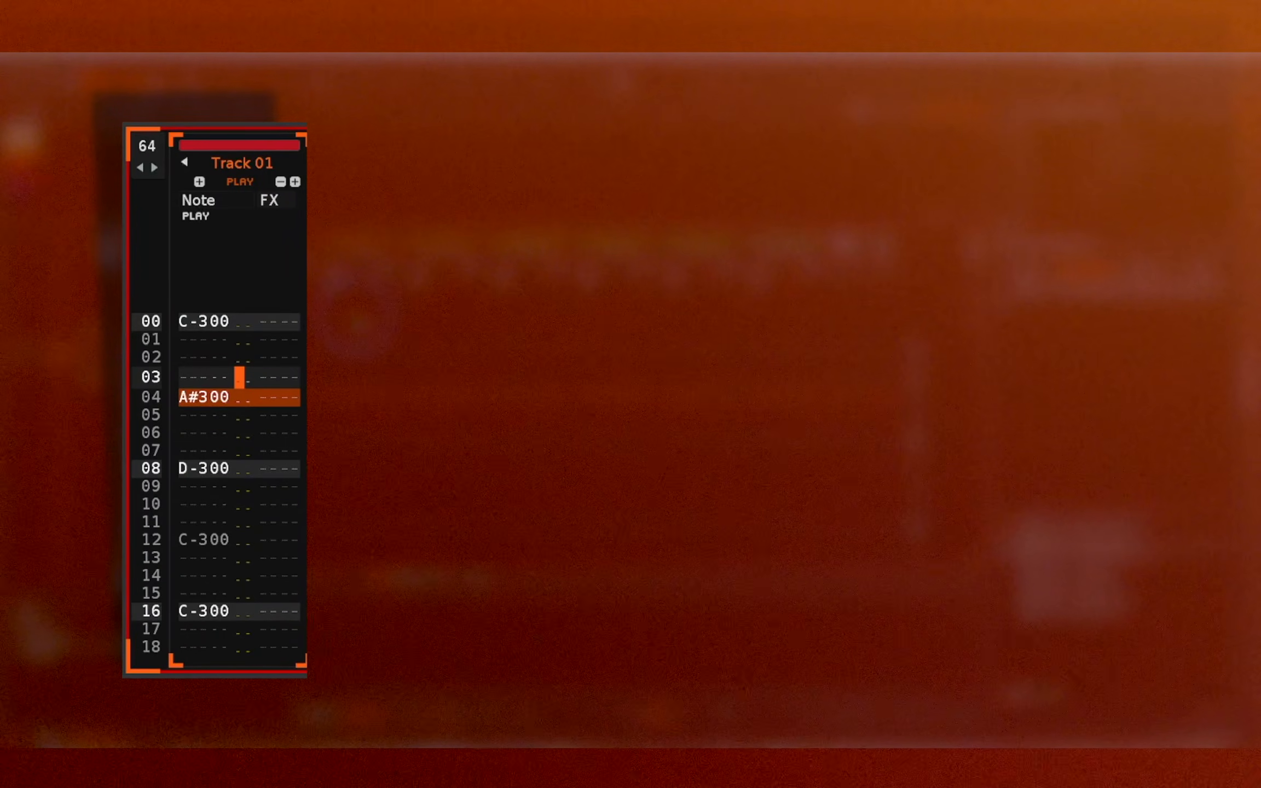
pyautogui.press('Up')
pyautogui.press('Up')
pyautogui.press('Down')
pyautogui.press('Down')
pyautogui.press('Down')
pyautogui.press('Down')
pyautogui.press('Down')
pyautogui.press('Down')
pyautogui.press('Down')
pyautogui.press('Down')
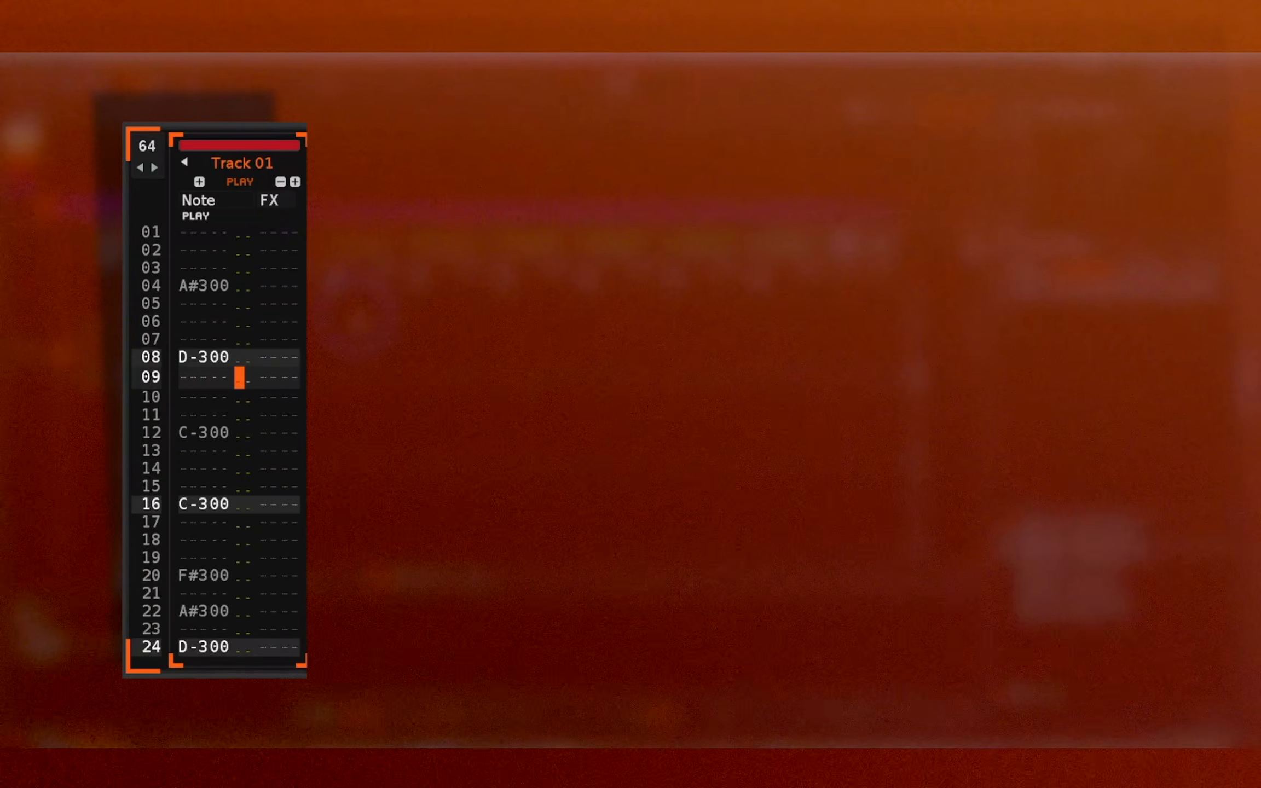
# - Set the volume of the D-3 note on line 08 of Track 01 to 30
pyautogui.press('Up')
pyautogui.press('Escape')
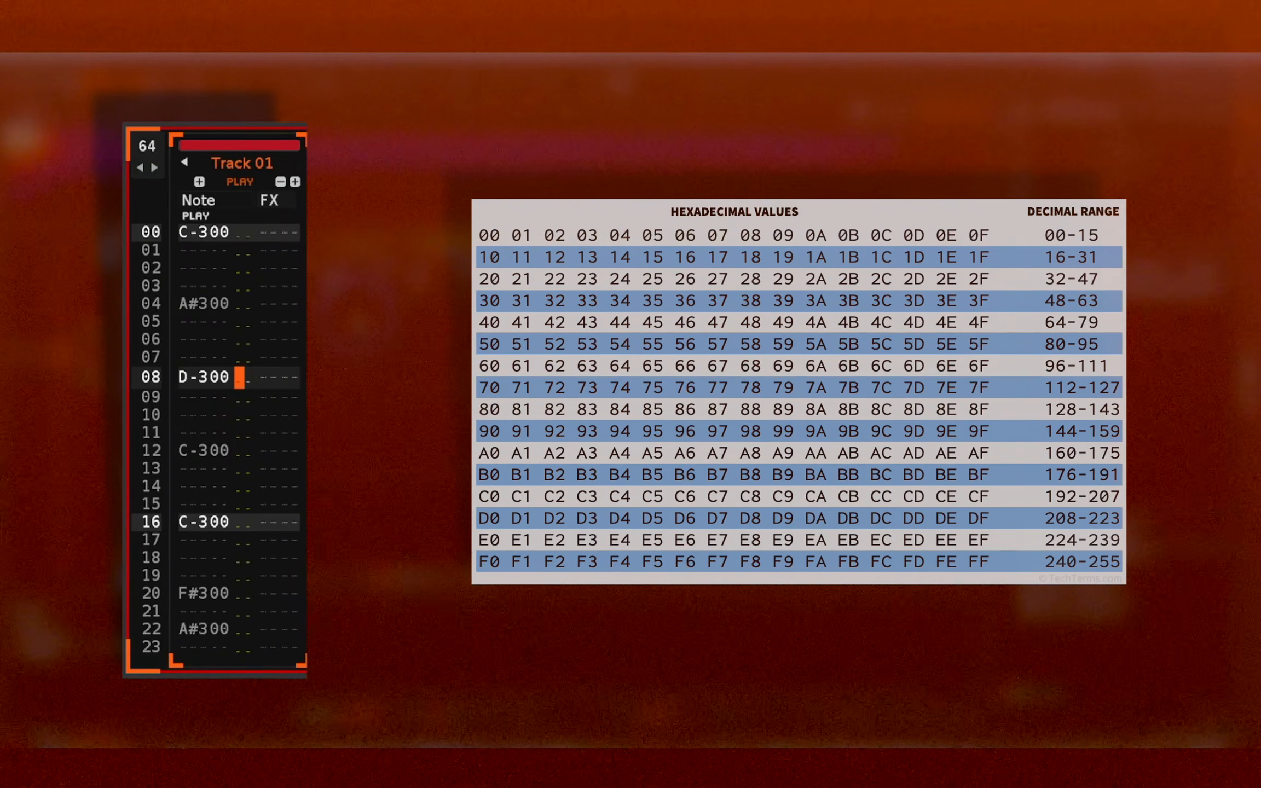
pyautogui.write('30')
pyautogui.press('Up')
pyautogui.press('Up')
pyautogui.press('Up')
pyautogui.press('Up')
pyautogui.press('Up')
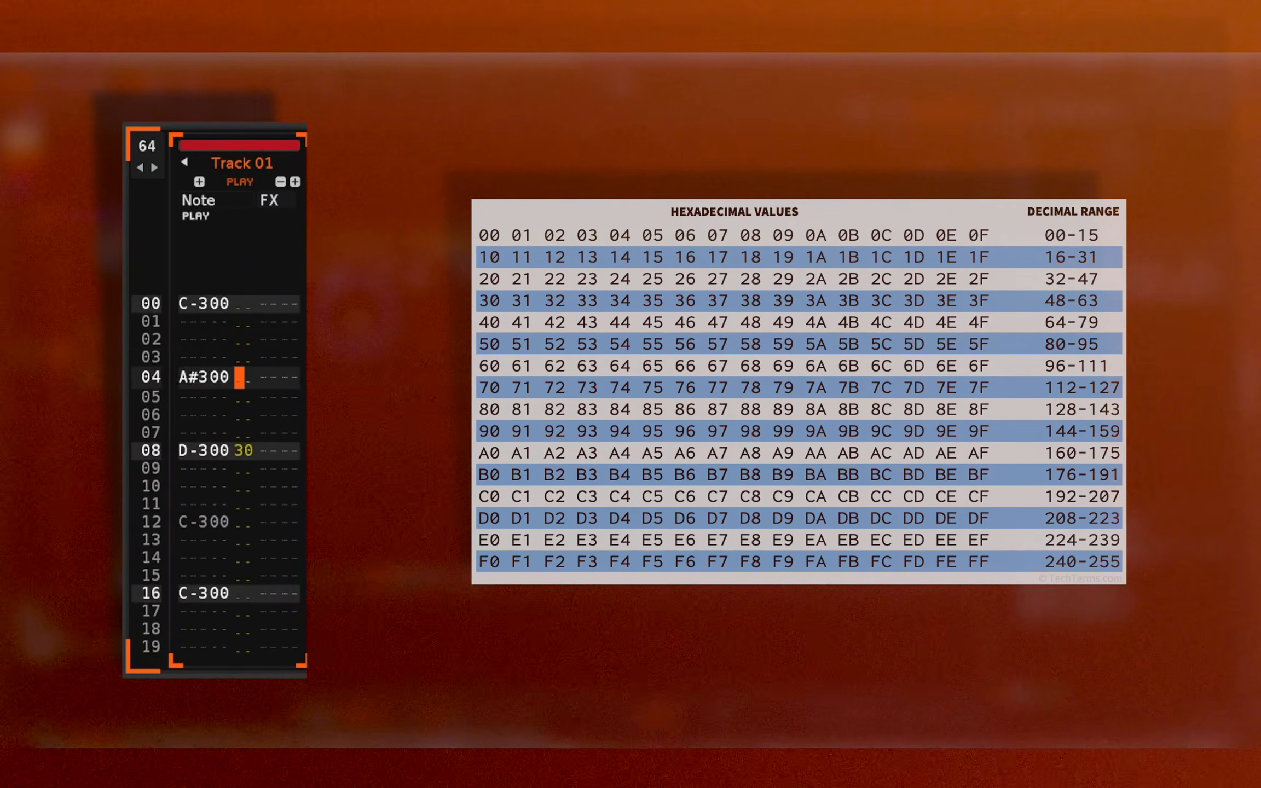
# - Give the Track 01 notes on lines 12, 16, 28 and 32 volumes of 40, 4F, 40 and 80, and play the pattern
pyautogui.press('Down')
pyautogui.press('Down')
pyautogui.press('Down')
pyautogui.press('Down')
pyautogui.press('Down')
pyautogui.press('Down')
pyautogui.press('Down')
pyautogui.press('Down')
pyautogui.press('Down')
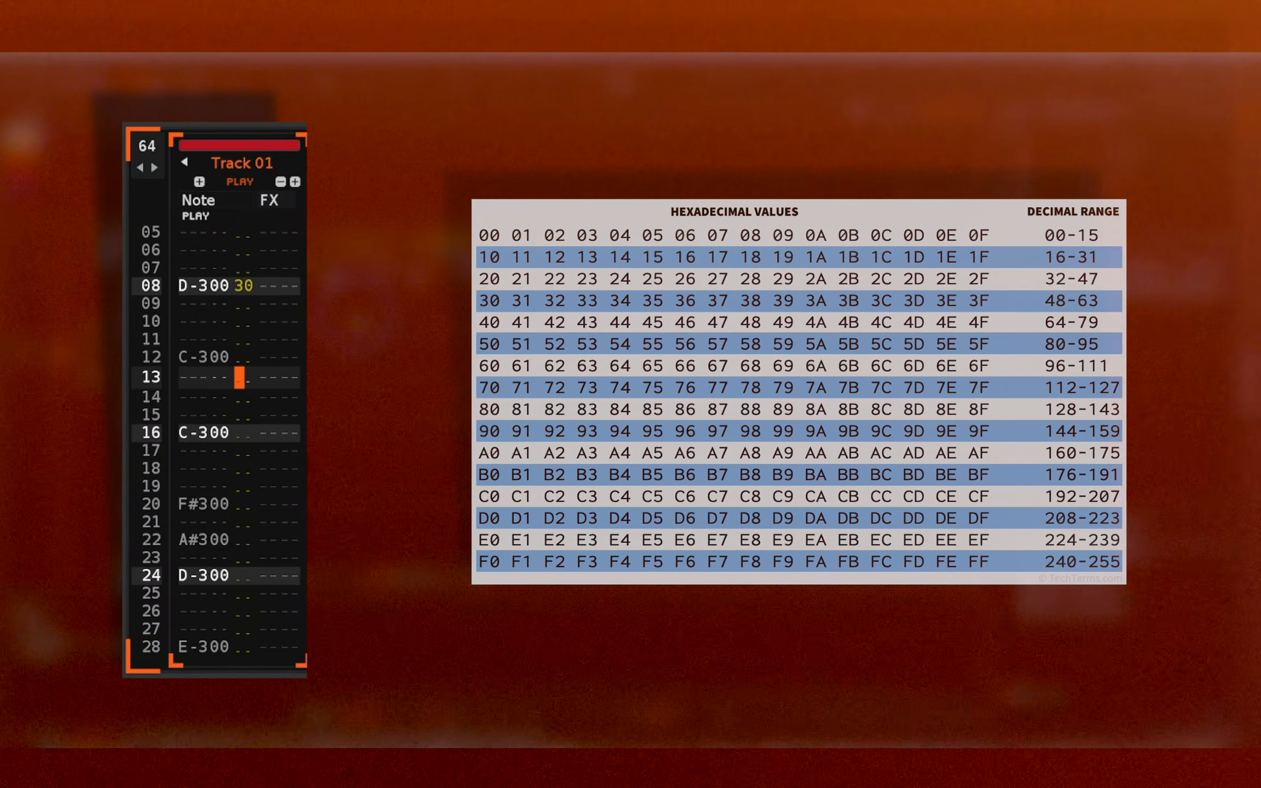
pyautogui.press('space')
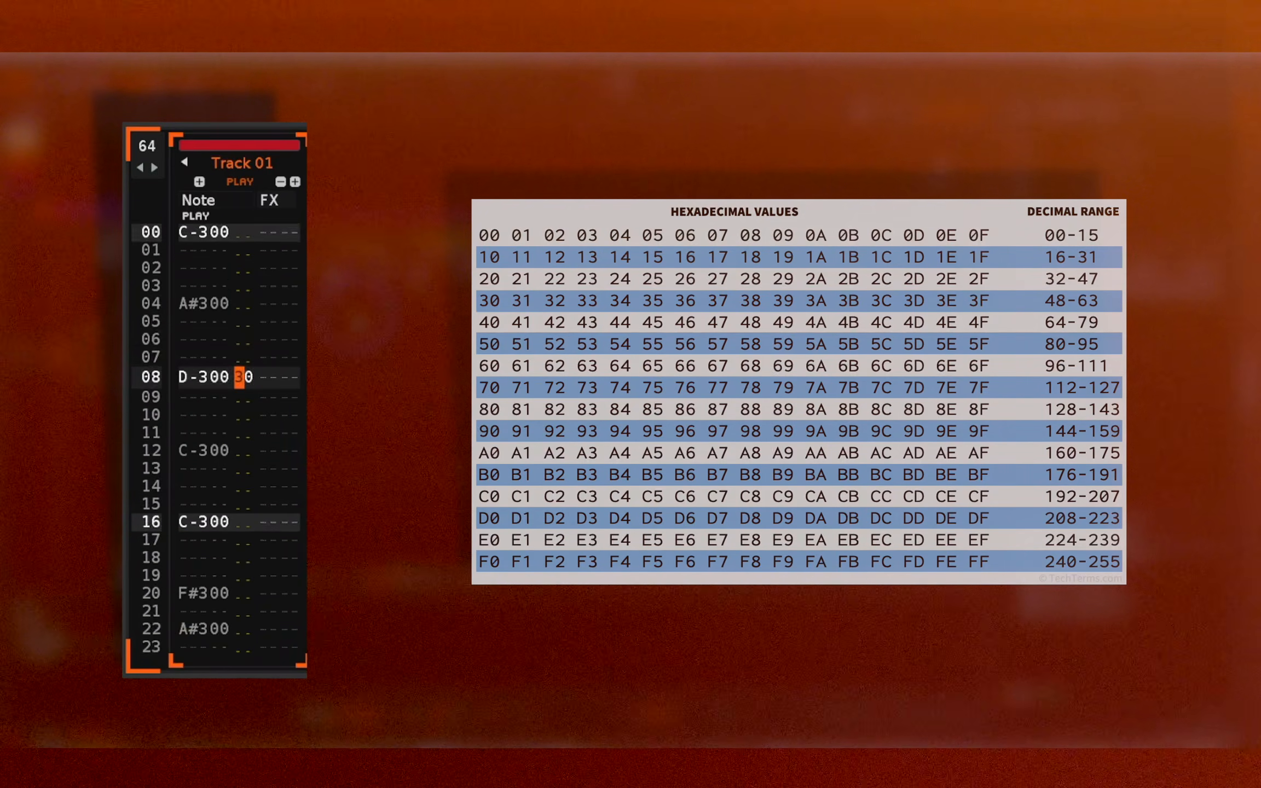
pyautogui.press('Down')
pyautogui.press('Down')
pyautogui.press('Down')
pyautogui.press('Down')
pyautogui.press('Down')
pyautogui.press('Down')
pyautogui.press('Down')
pyautogui.press('Down')
pyautogui.press('Down')
pyautogui.press('Down')
pyautogui.press('Down')
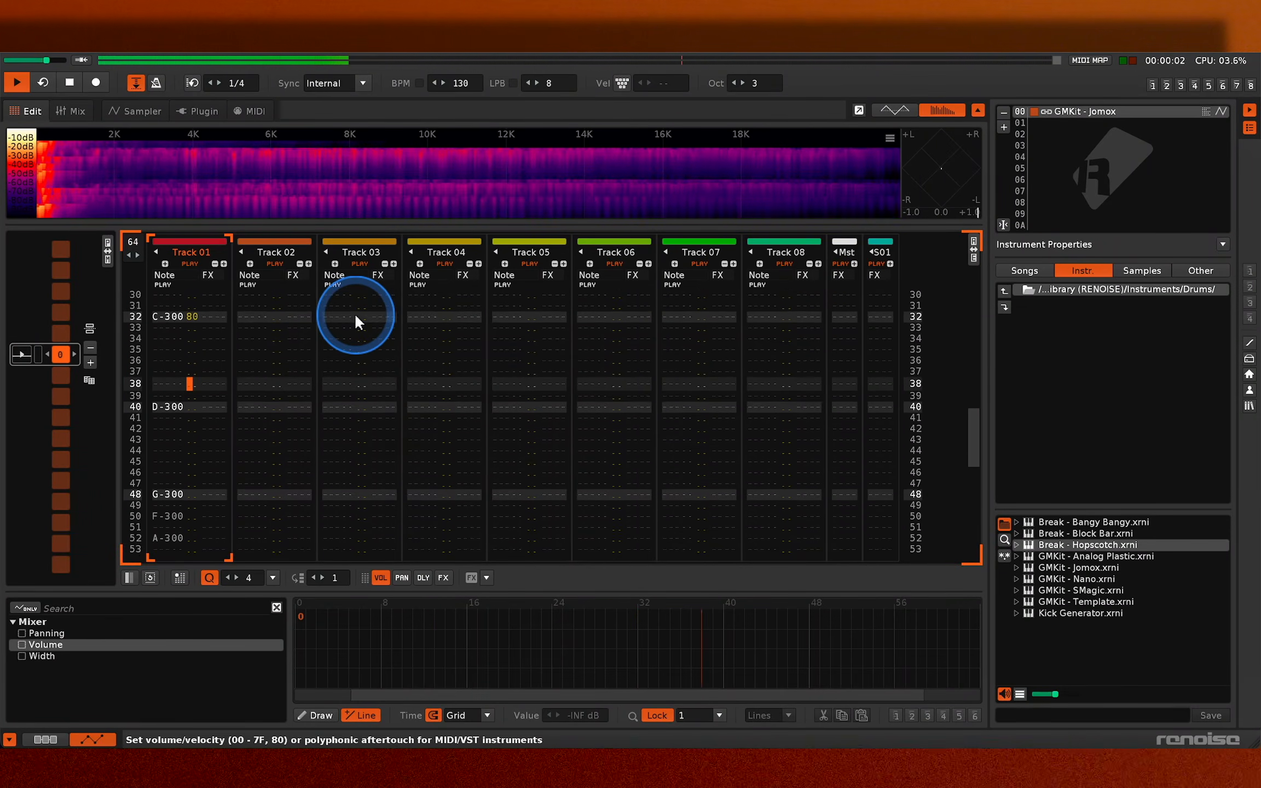
pyautogui.press('space')
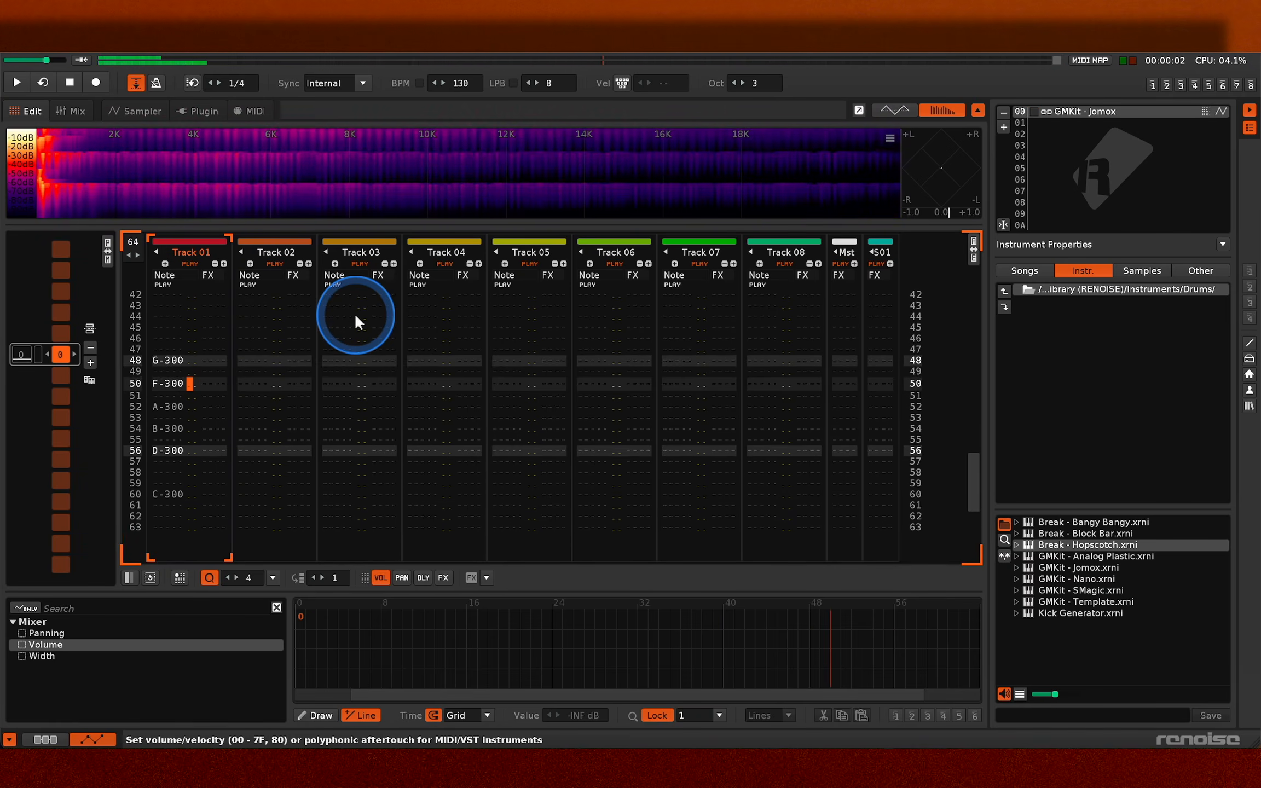
# - Enter rising volumes of 40, 50, 60, 70 and 80 for the Track 01 notes on lines 48 to 56, and play the pattern
pyautogui.press('Escape')
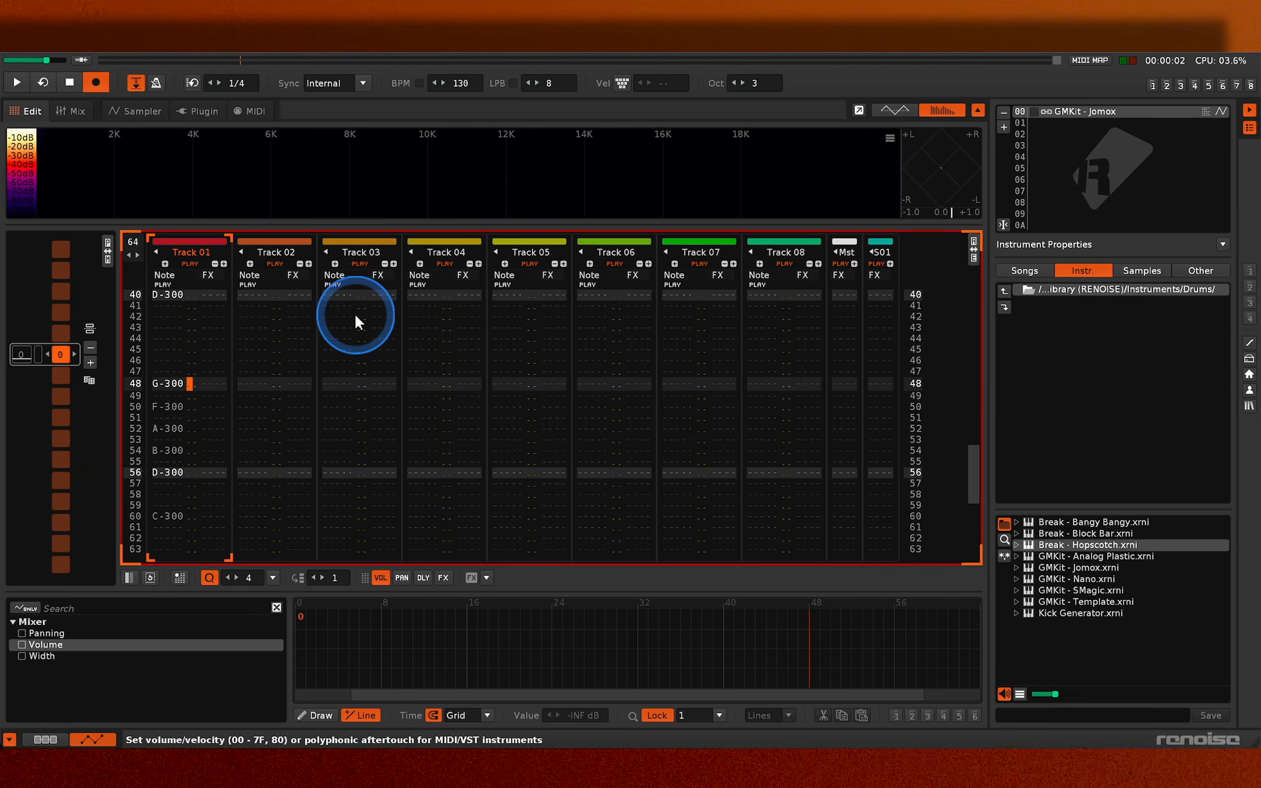
pyautogui.write('40')
pyautogui.press('Down')
pyautogui.write('50')
pyautogui.press('Down')
pyautogui.write('60')
pyautogui.press('Down')
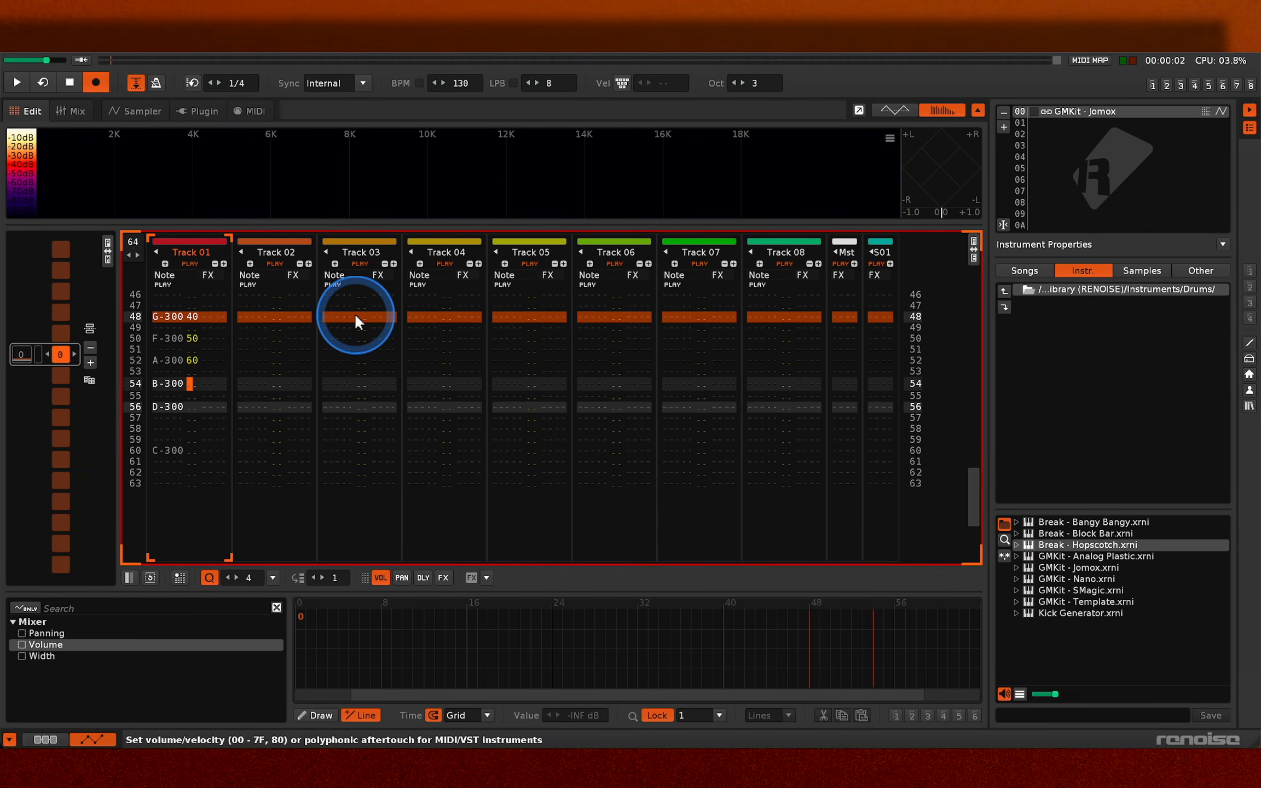
pyautogui.write('70')
pyautogui.press('Down')
pyautogui.write('80')
pyautogui.press('Down')
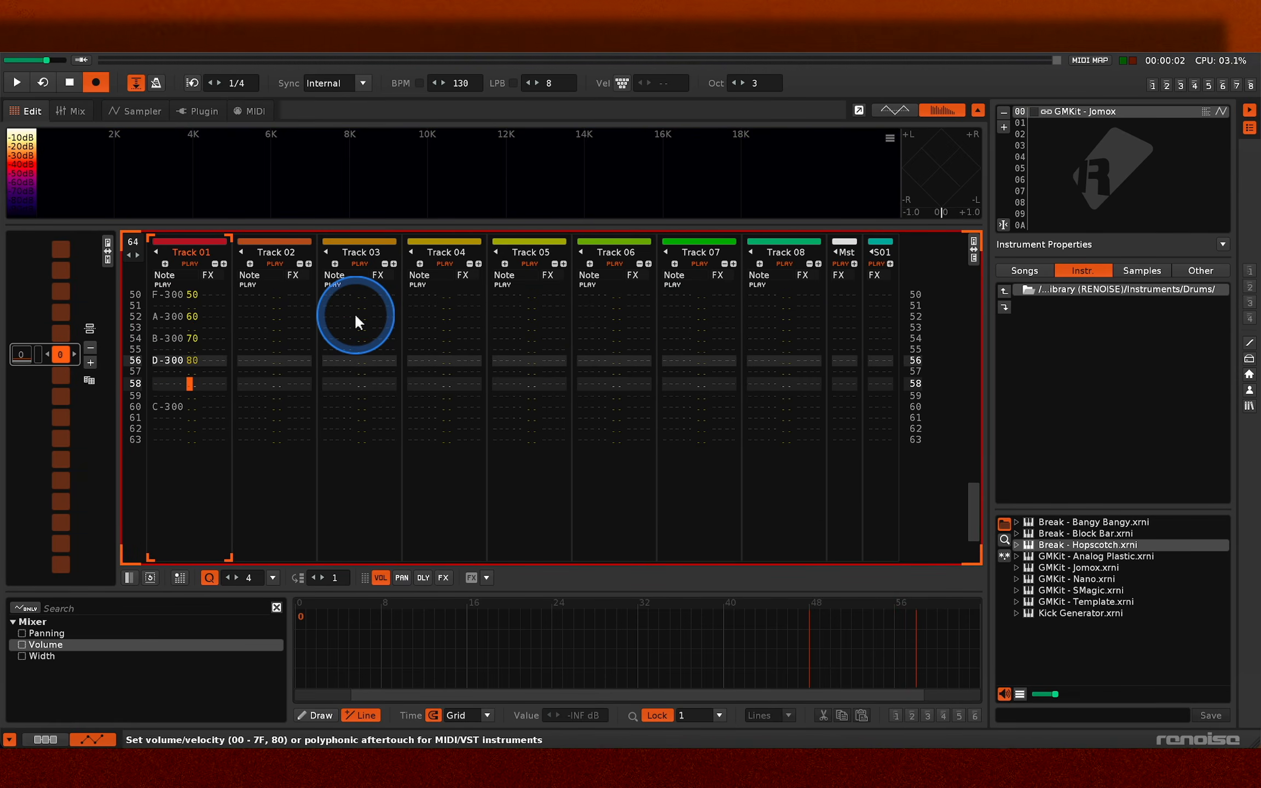
pyautogui.press('space')
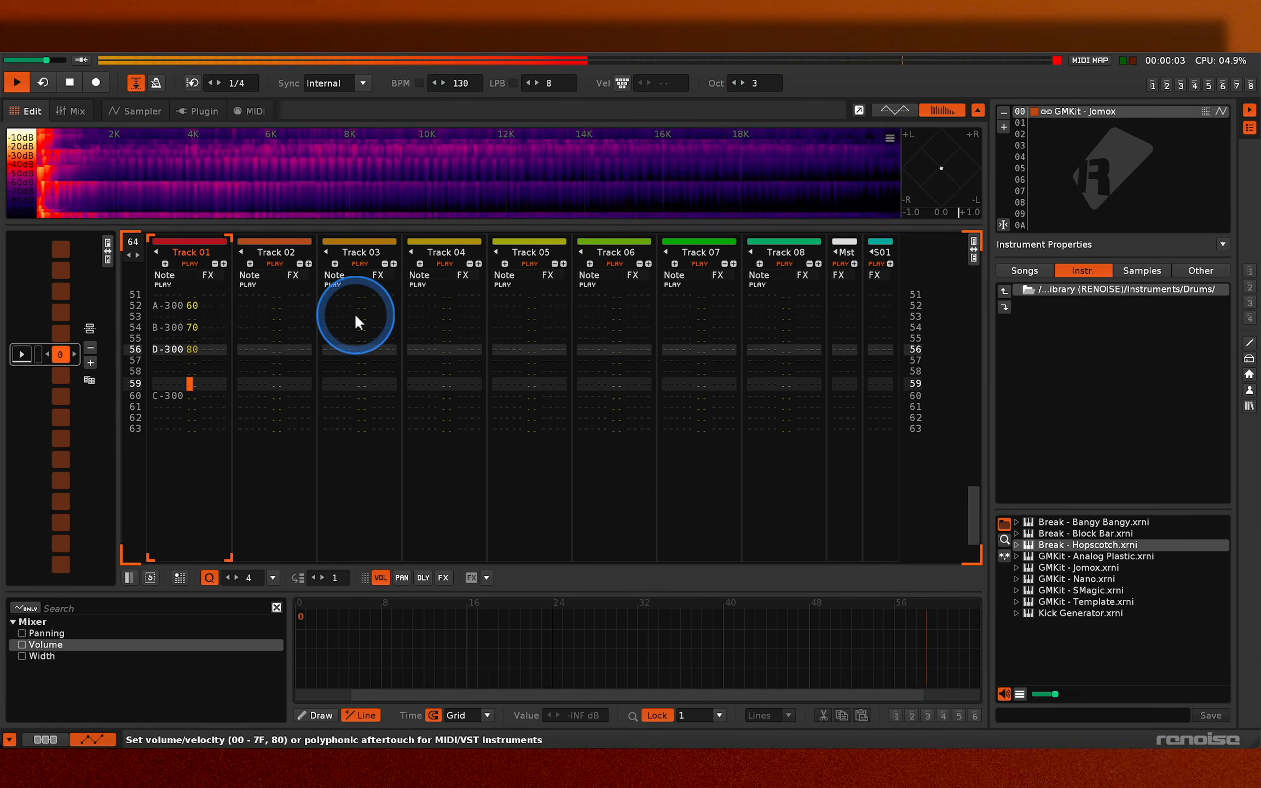
pyautogui.press('space')
# - Add the play-sample-backwards command B00 to the C-3 note on line 60 of Track 01, and play the pattern
pyautogui.press('Left')
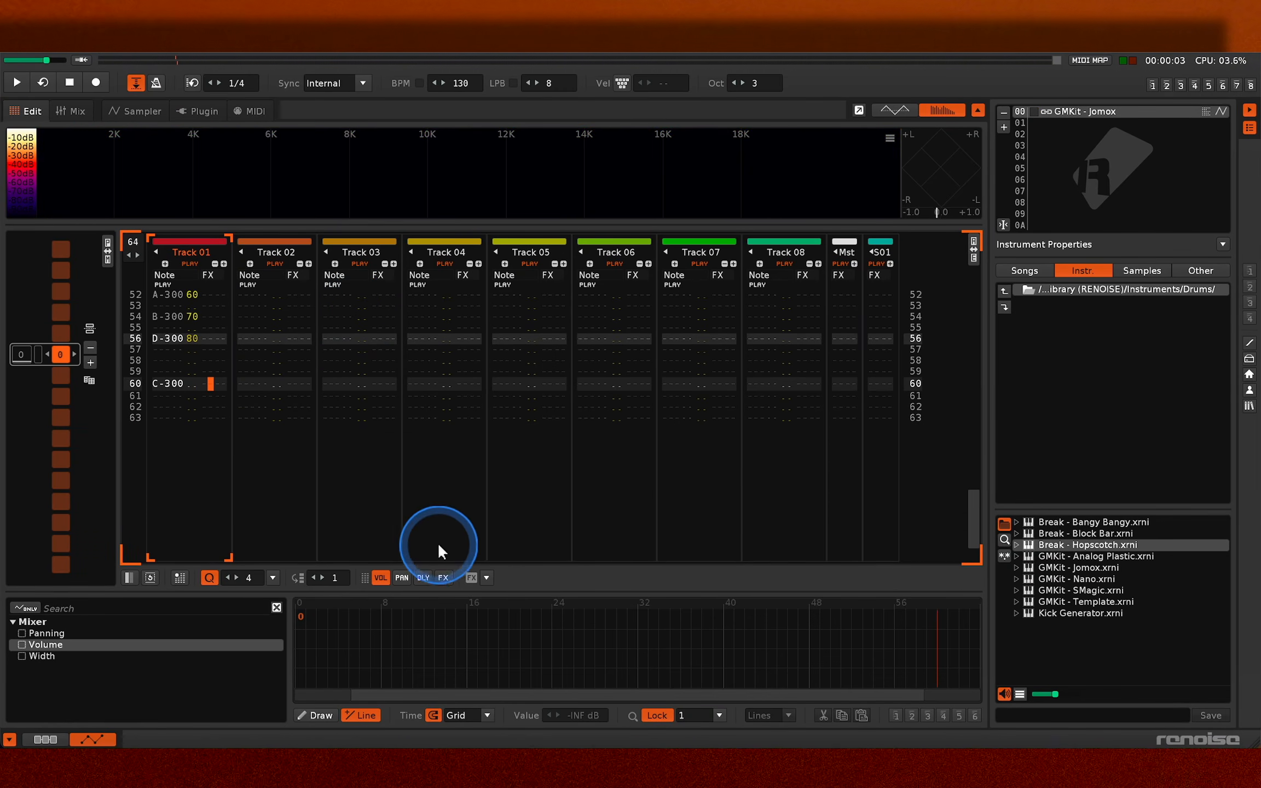
pyautogui.click(486, 577)
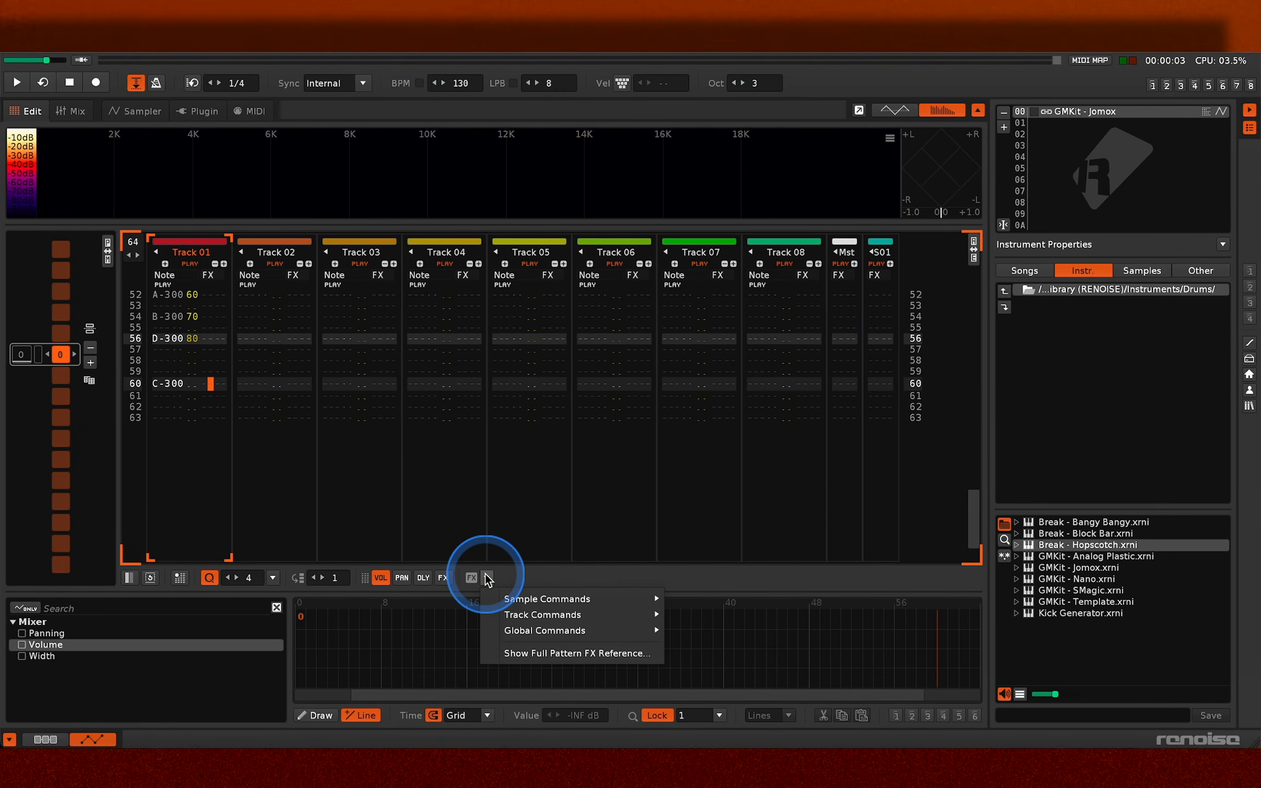
pyautogui.moveTo(520, 594)
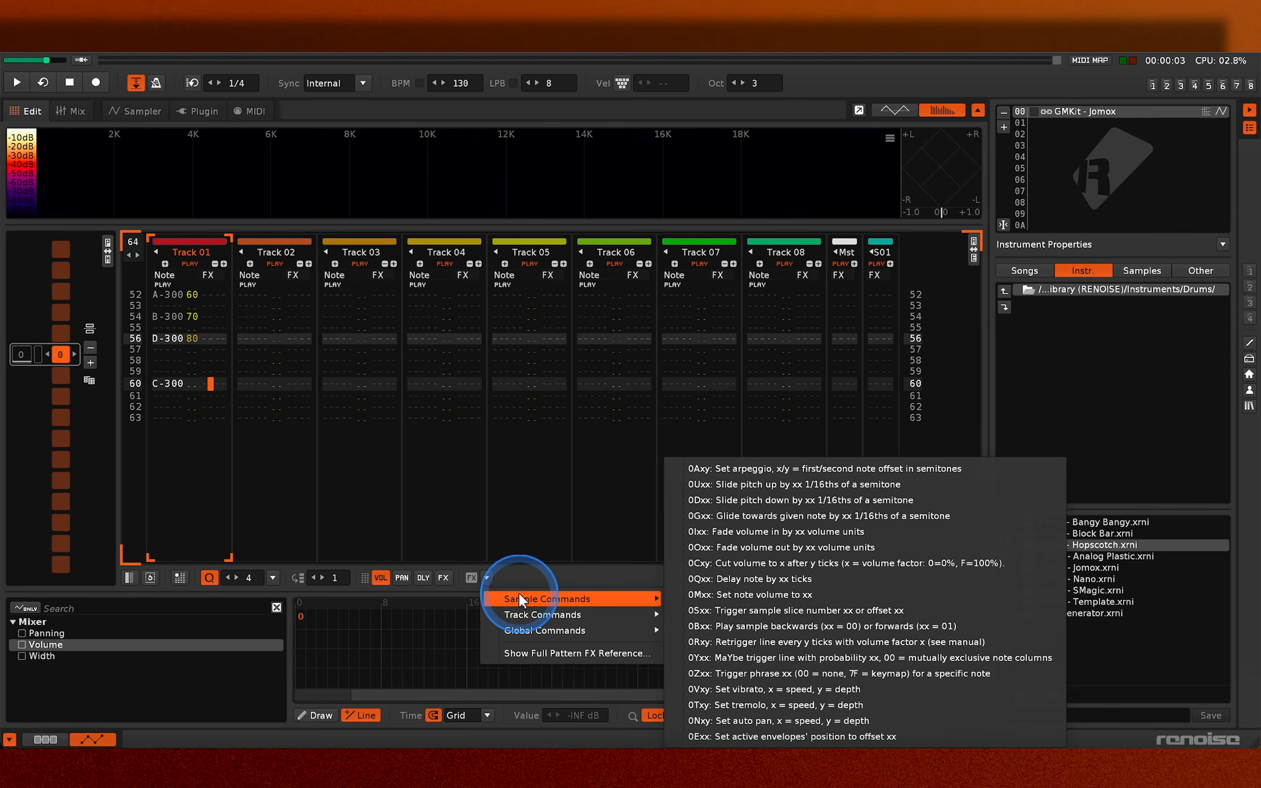
pyautogui.moveTo(641, 610)
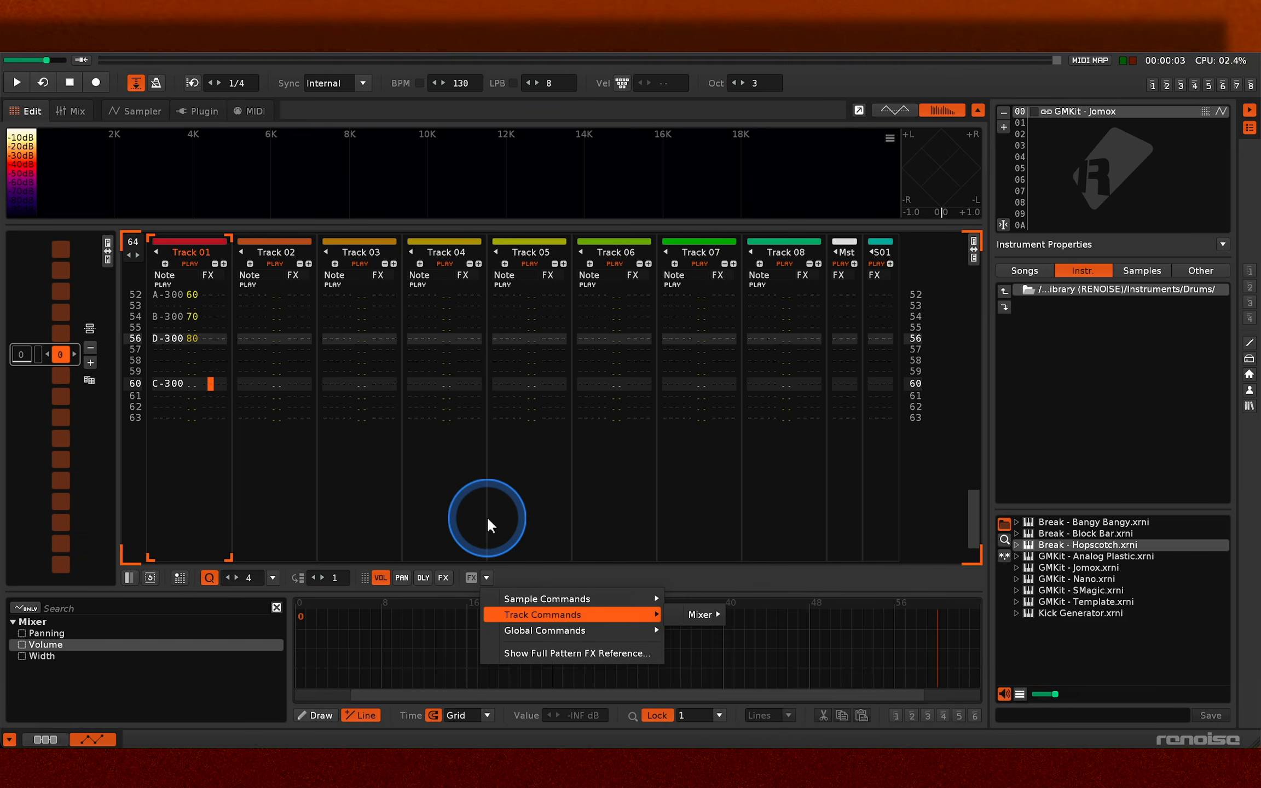
pyautogui.moveTo(568, 602)
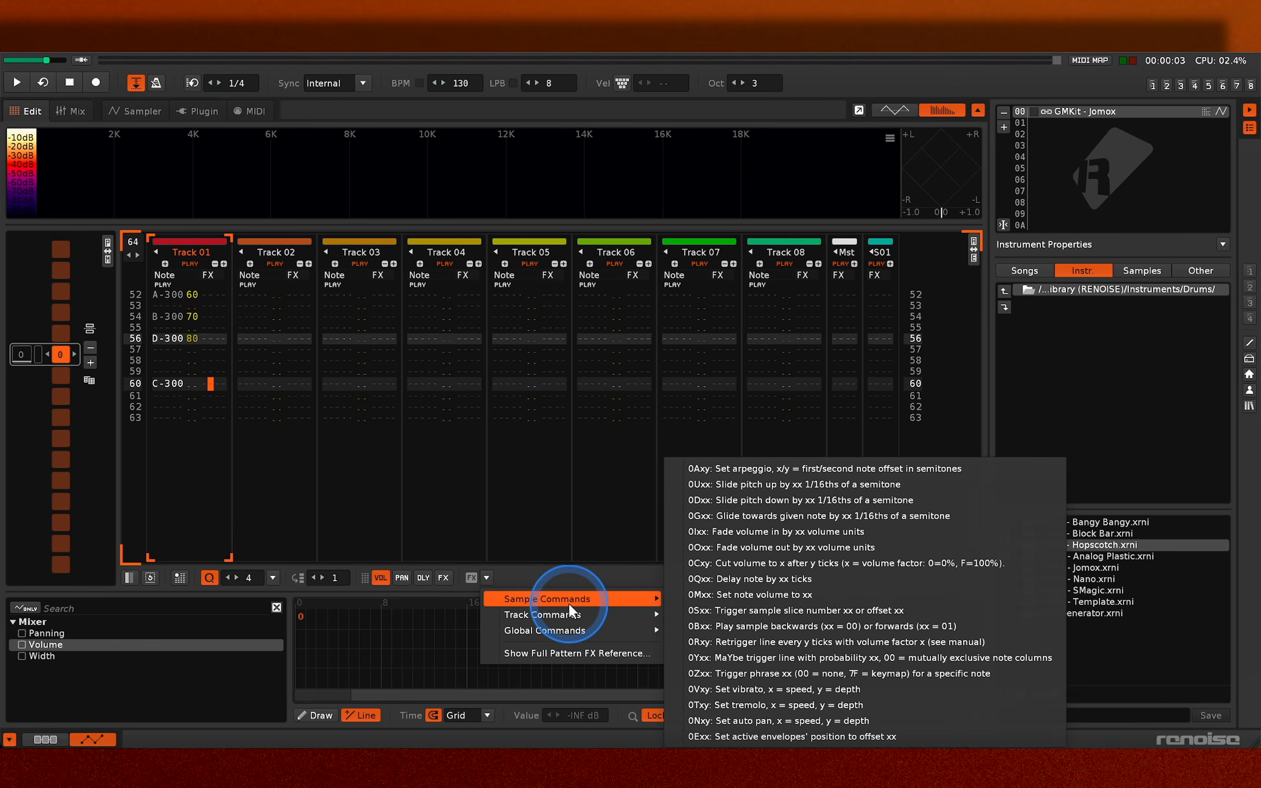
pyautogui.click(721, 625)
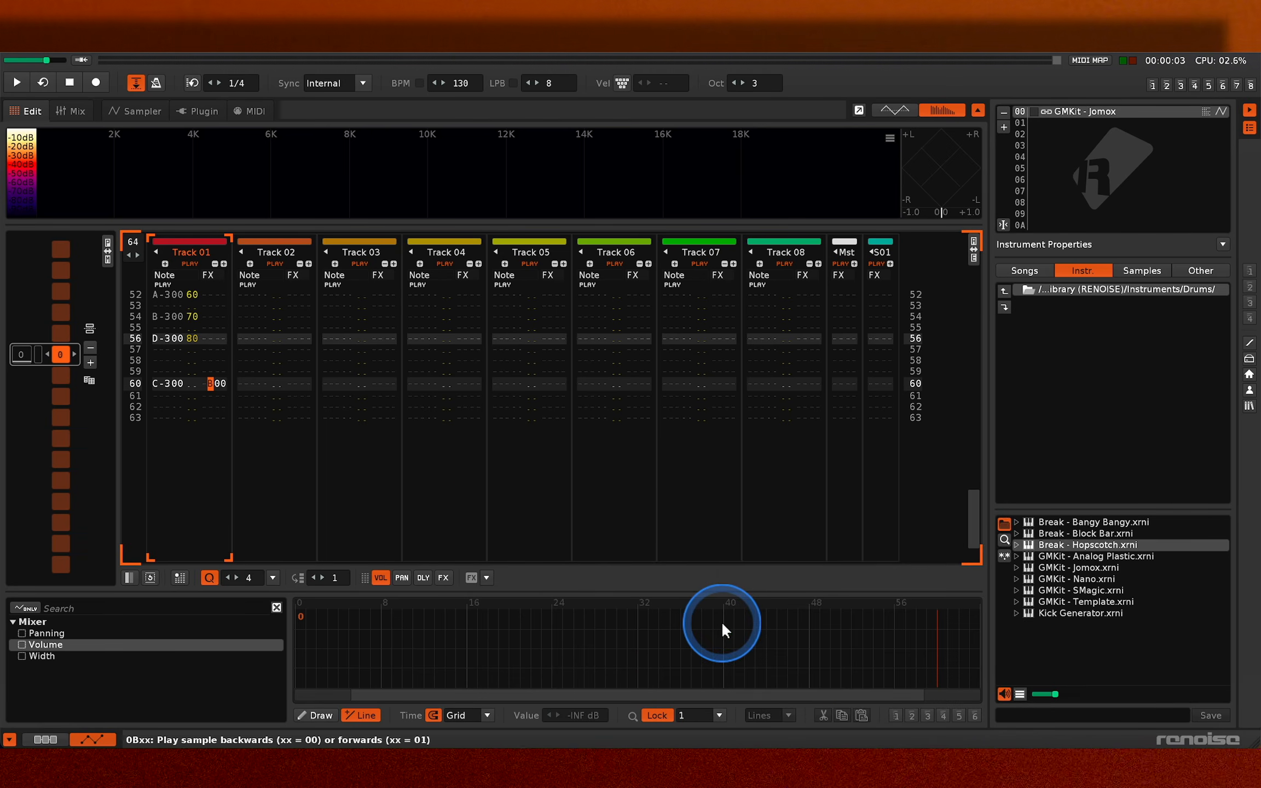
pyautogui.press('Up')
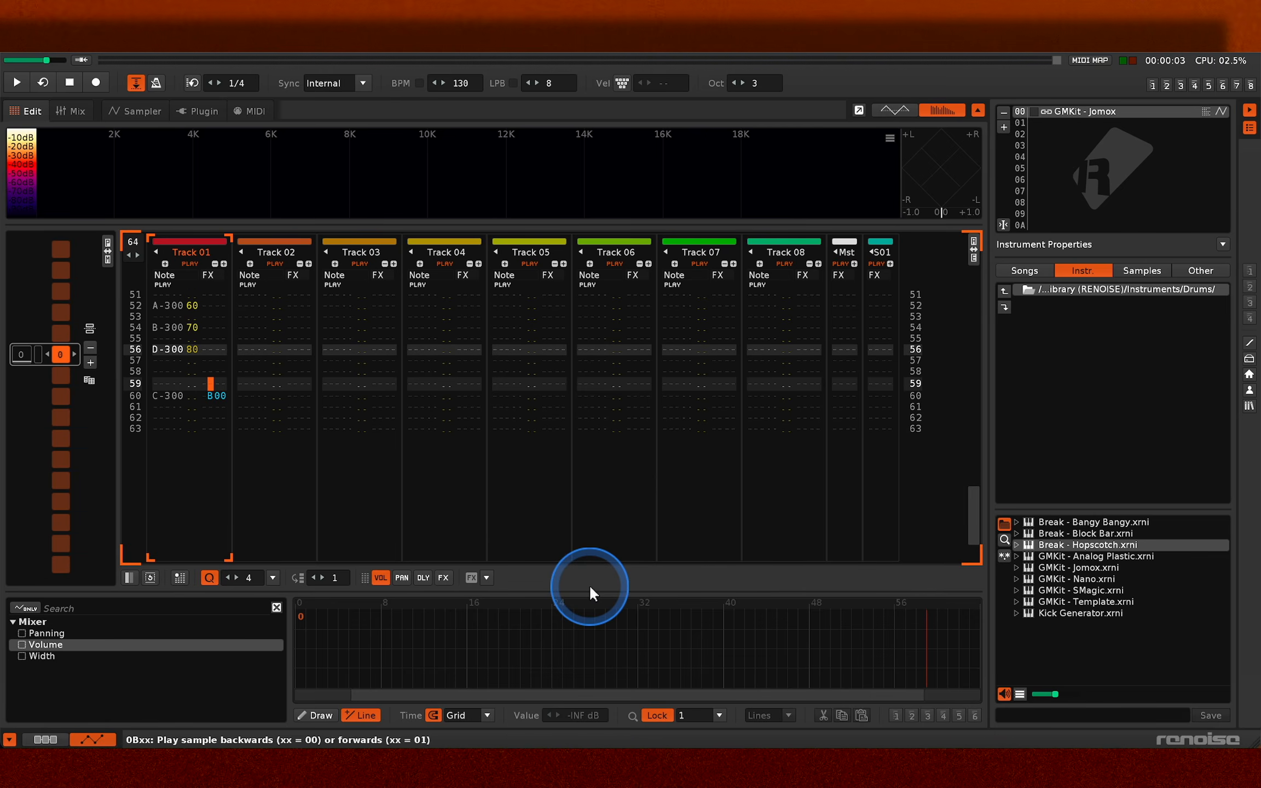
pyautogui.press('space')
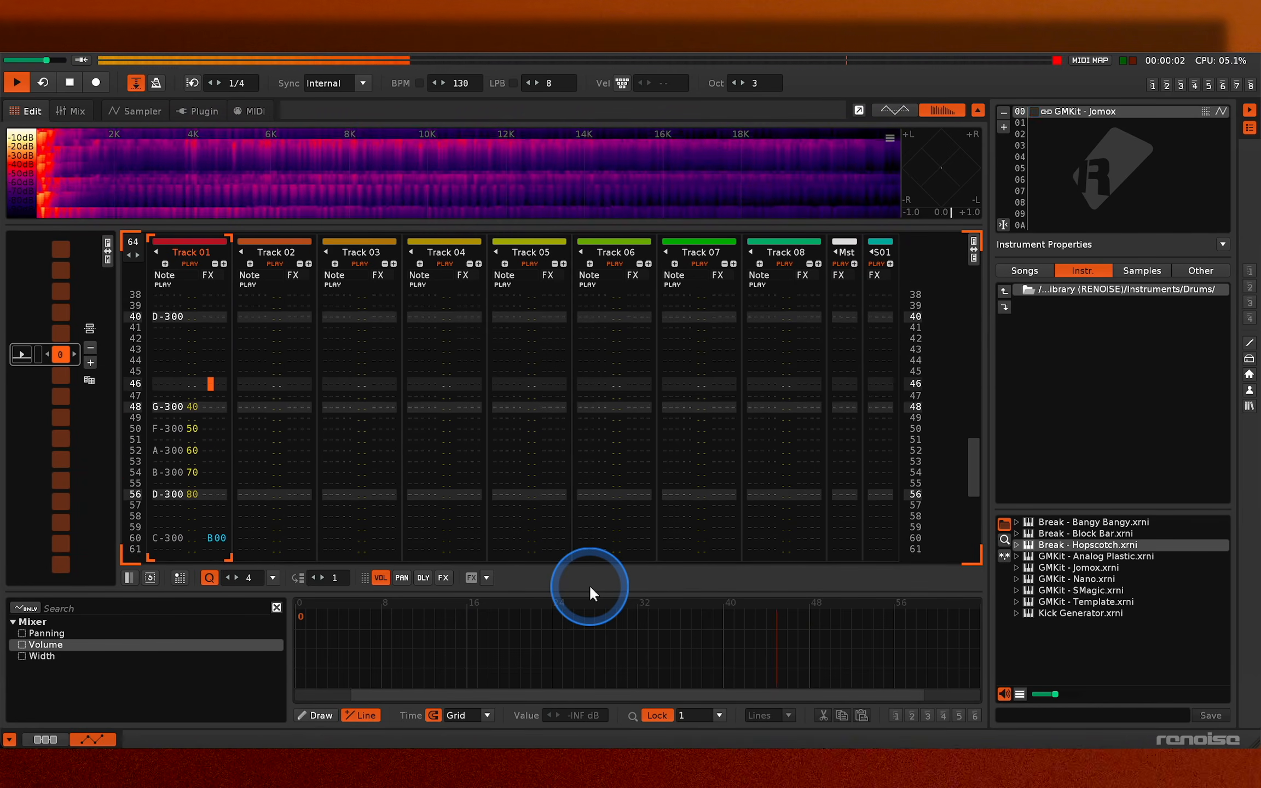
pyautogui.press('space')
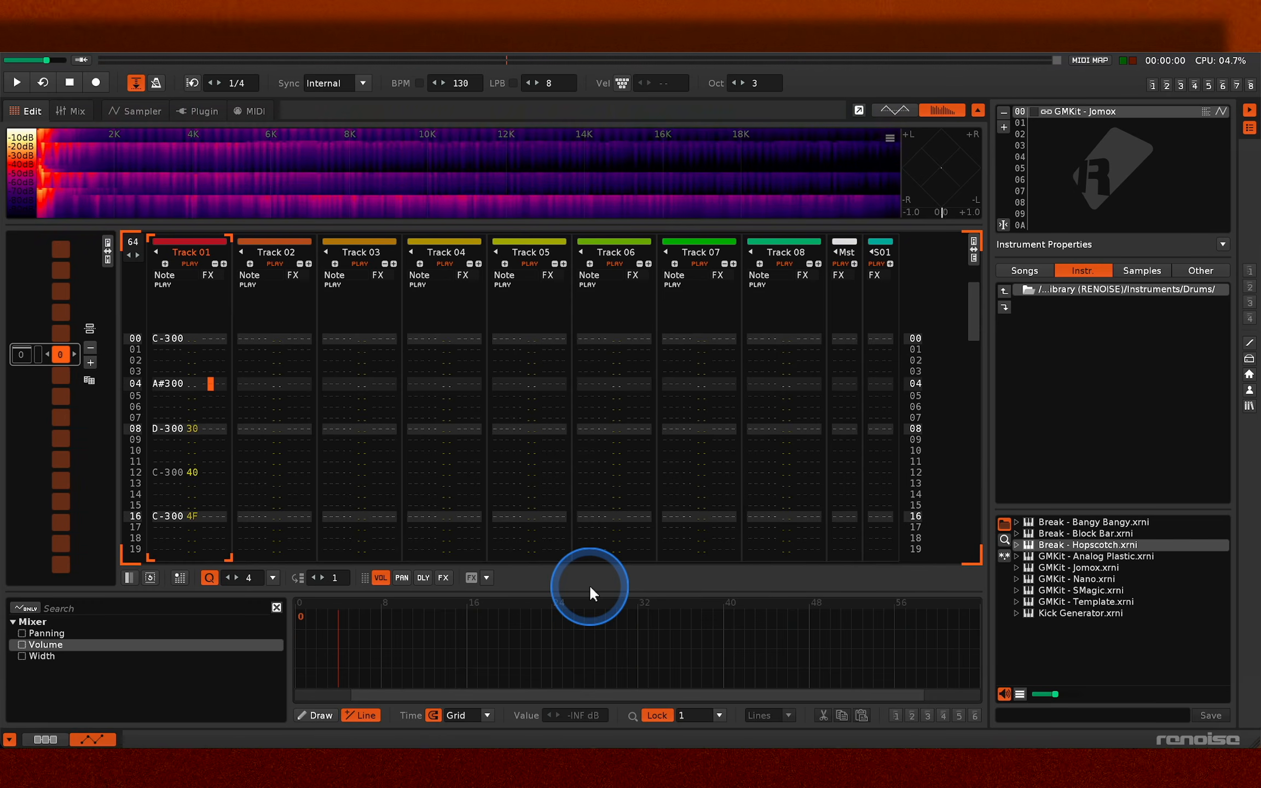
# - Add a second effect column to Track 01 and enter the pitch slide up command UF0 on line 60
pyautogui.press('Up')
pyautogui.press('Up')
pyautogui.press('Up')
pyautogui.press('Up')
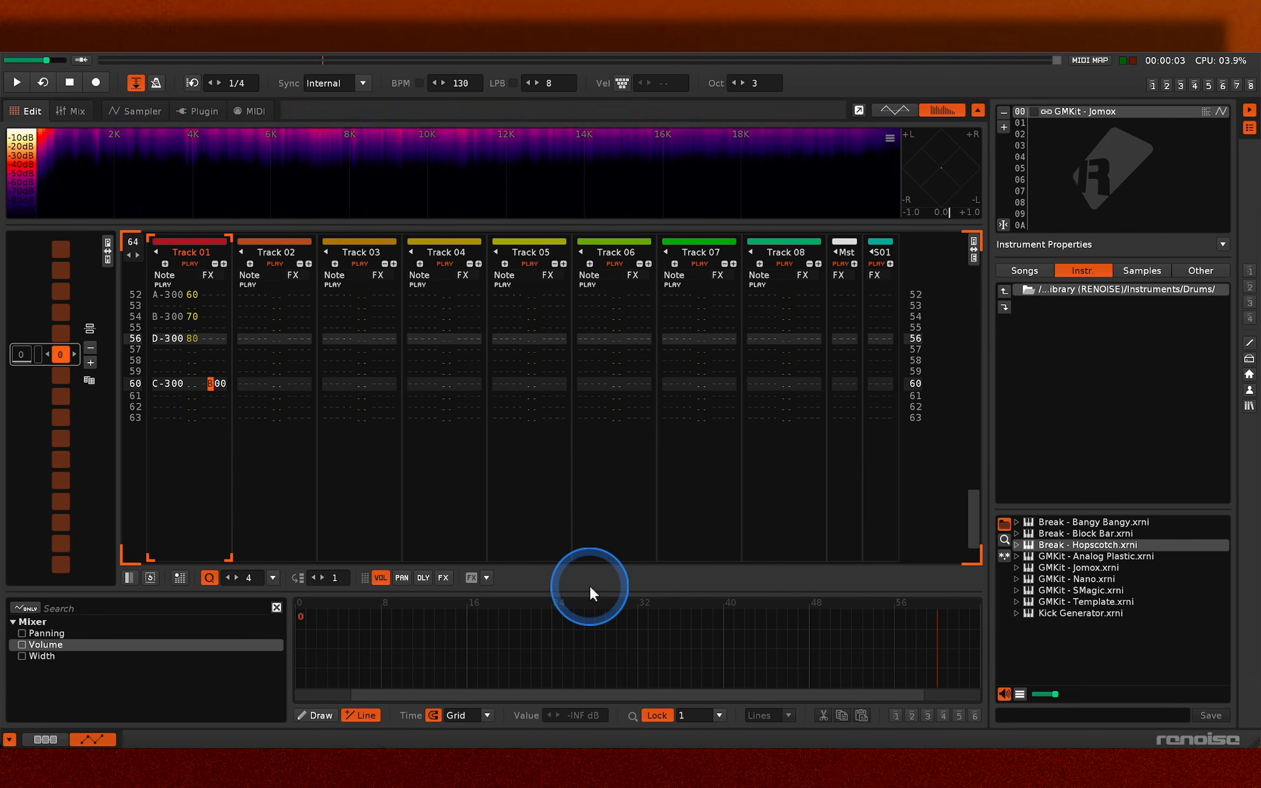
pyautogui.press('Right')
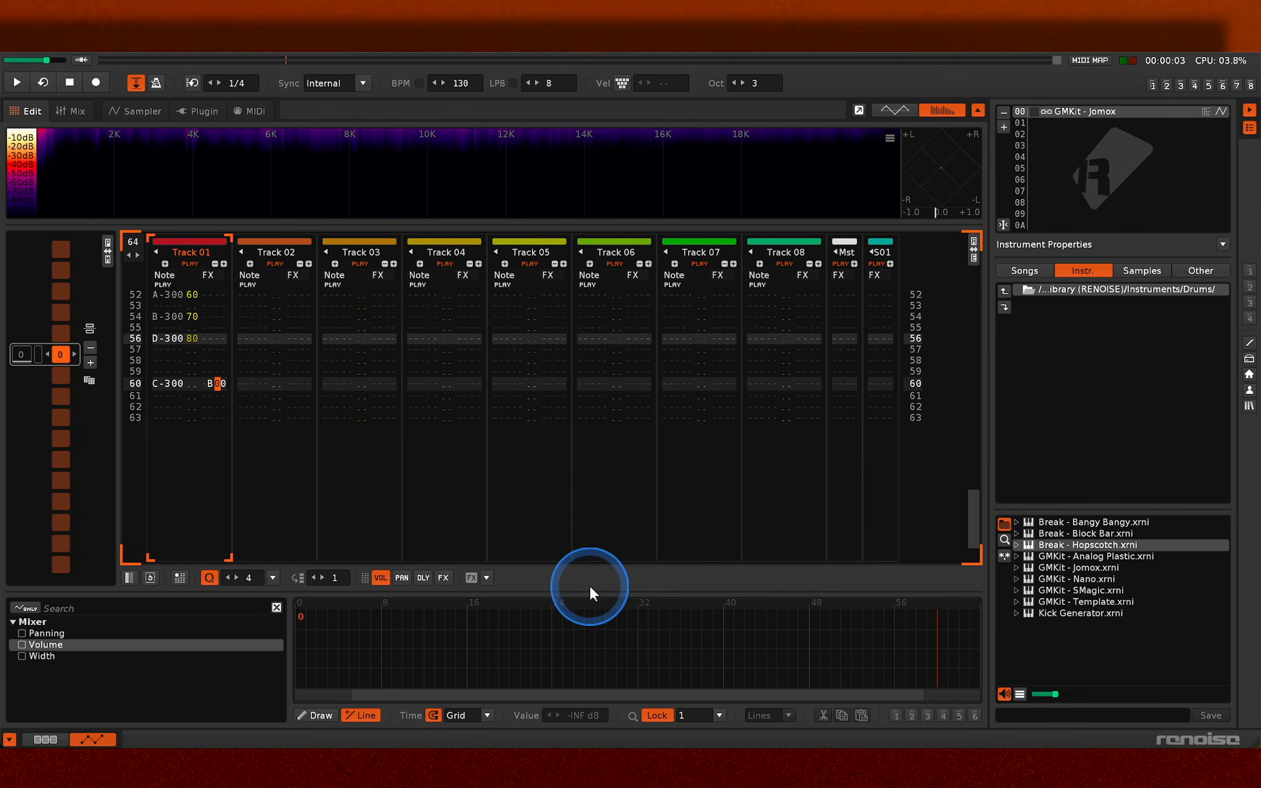
pyautogui.click(224, 262)
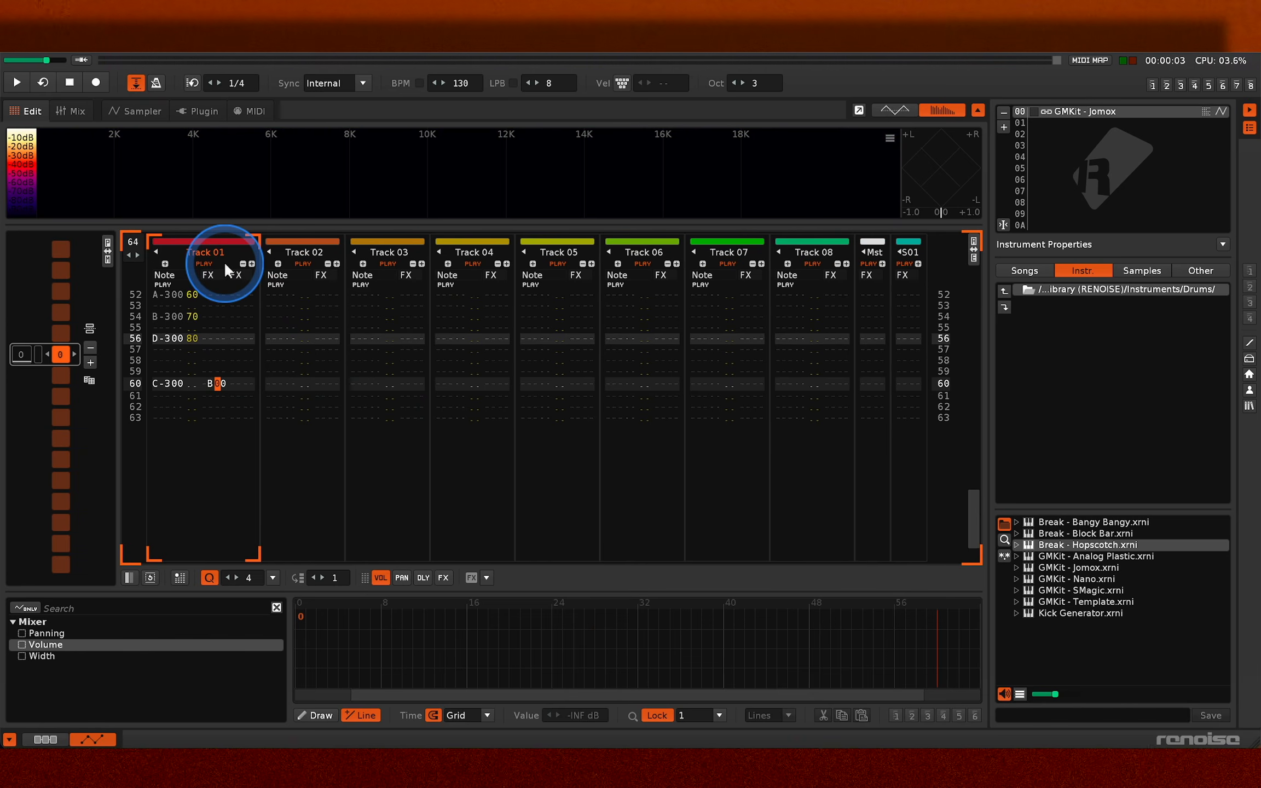
pyautogui.press('Right')
pyautogui.press('Right')
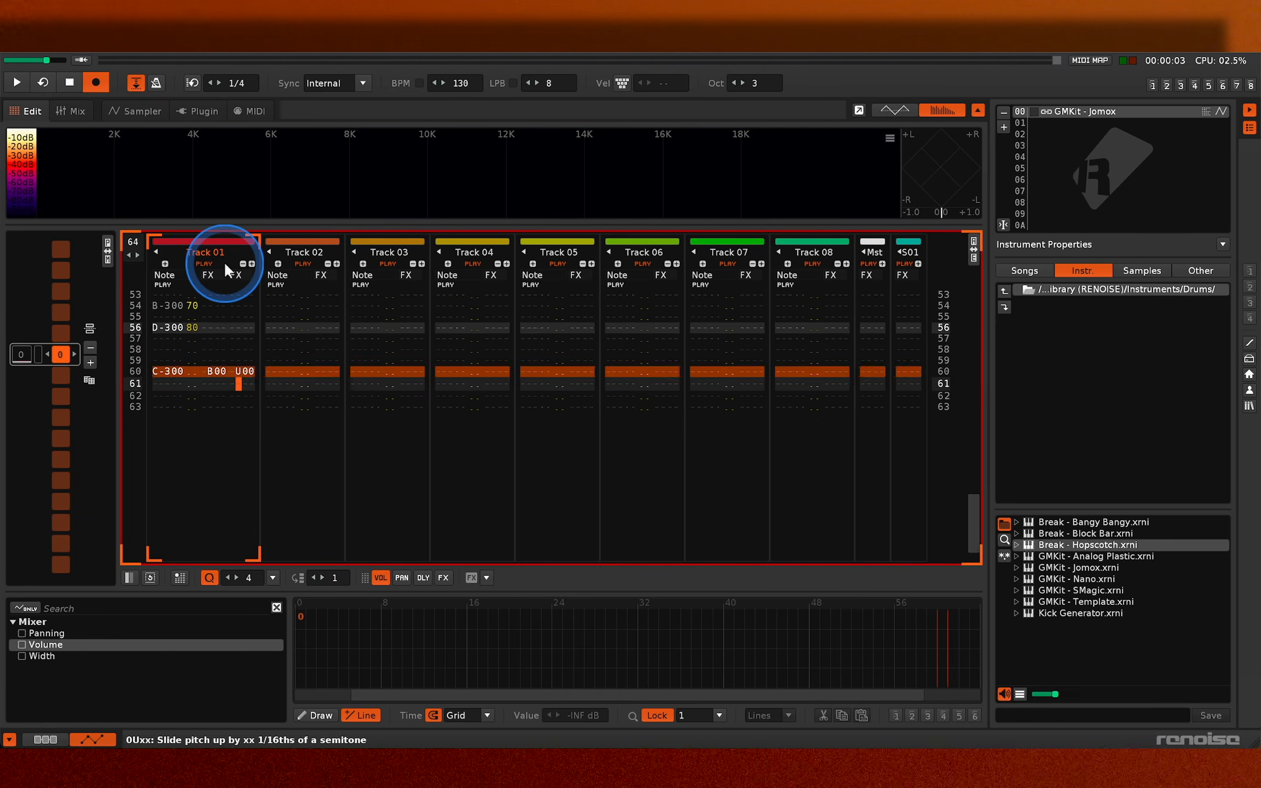
pyautogui.write('uf0')
pyautogui.press('Escape')
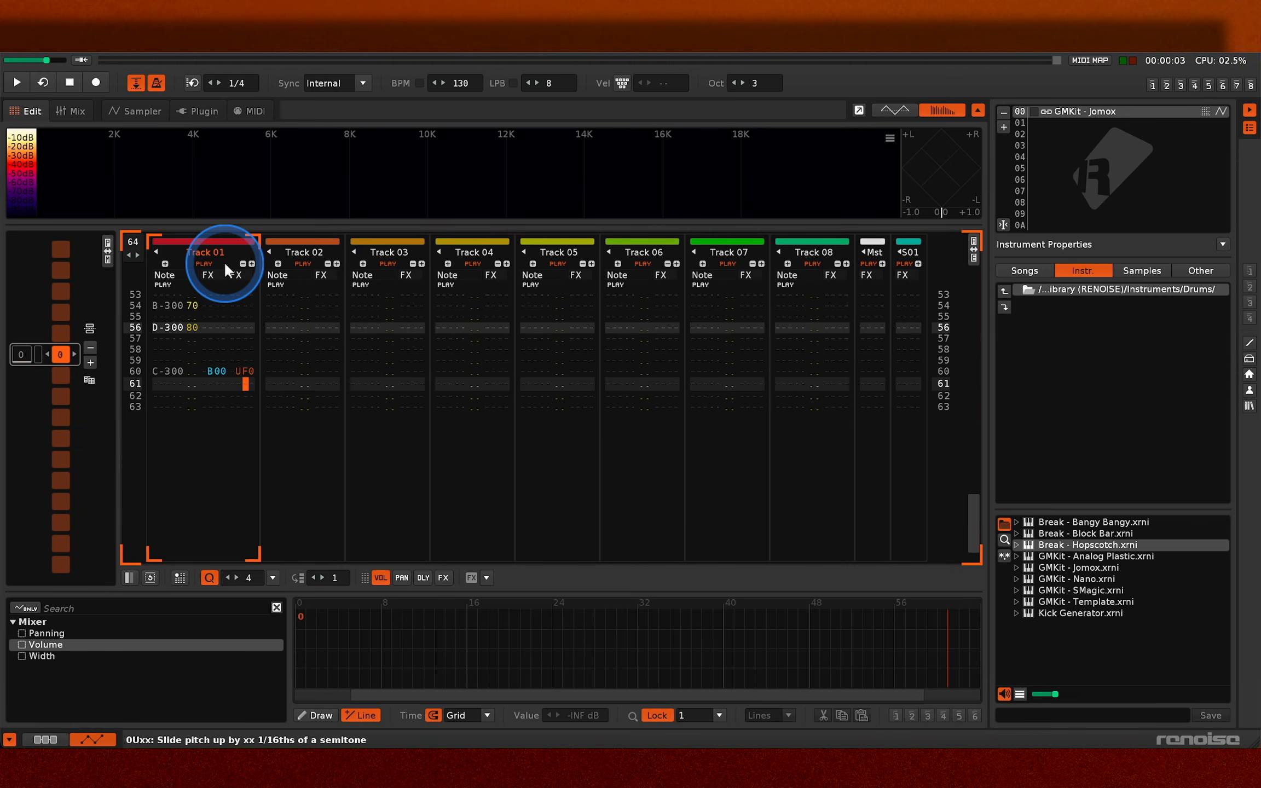
# - Play the pattern with the pitch slide and turn off the metronome during playback
pyautogui.press('space')
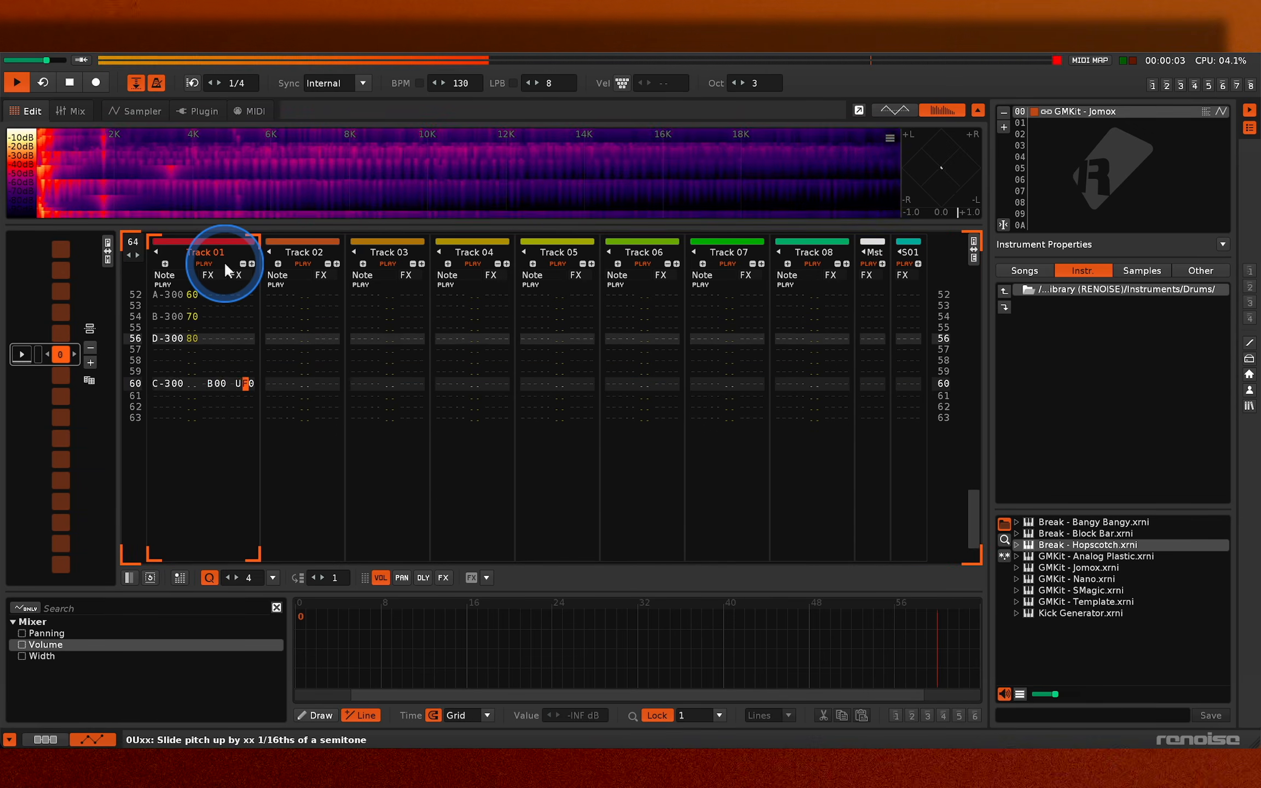
pyautogui.click(157, 83)
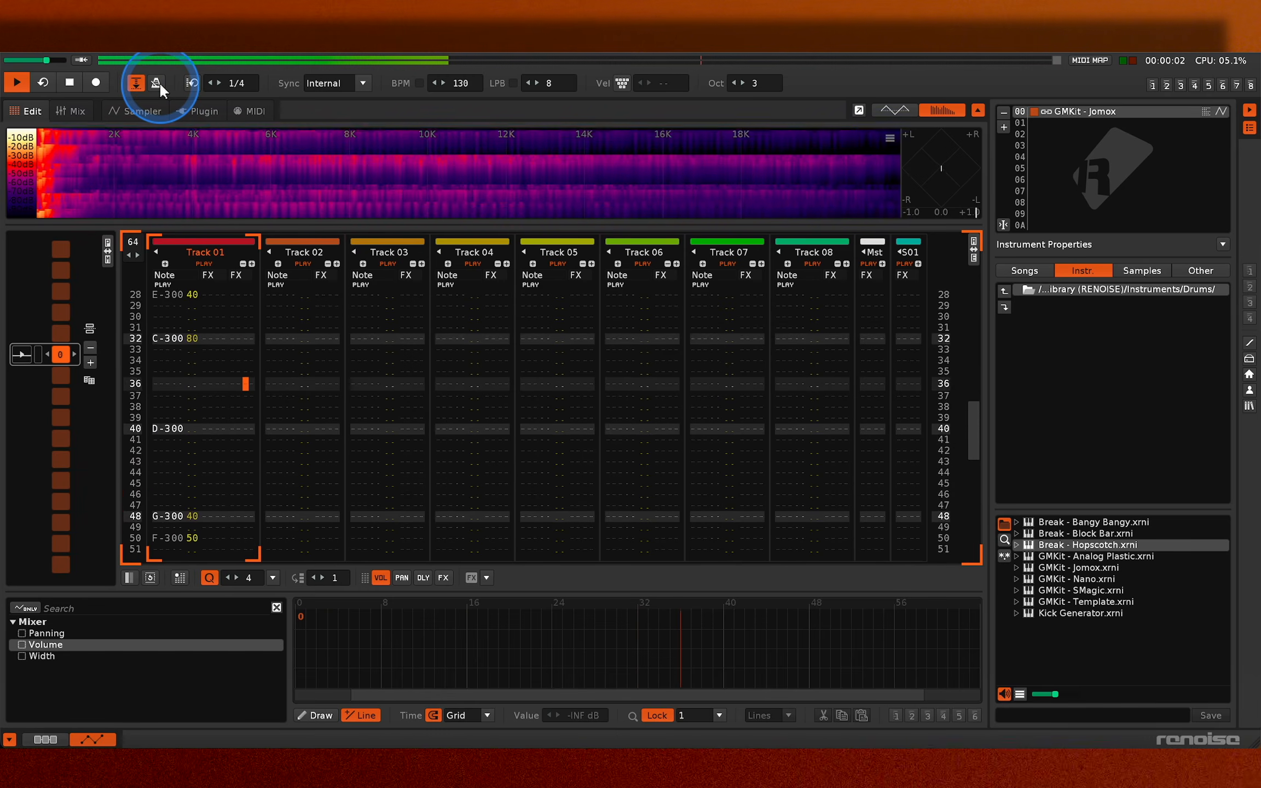
pyautogui.press('space')
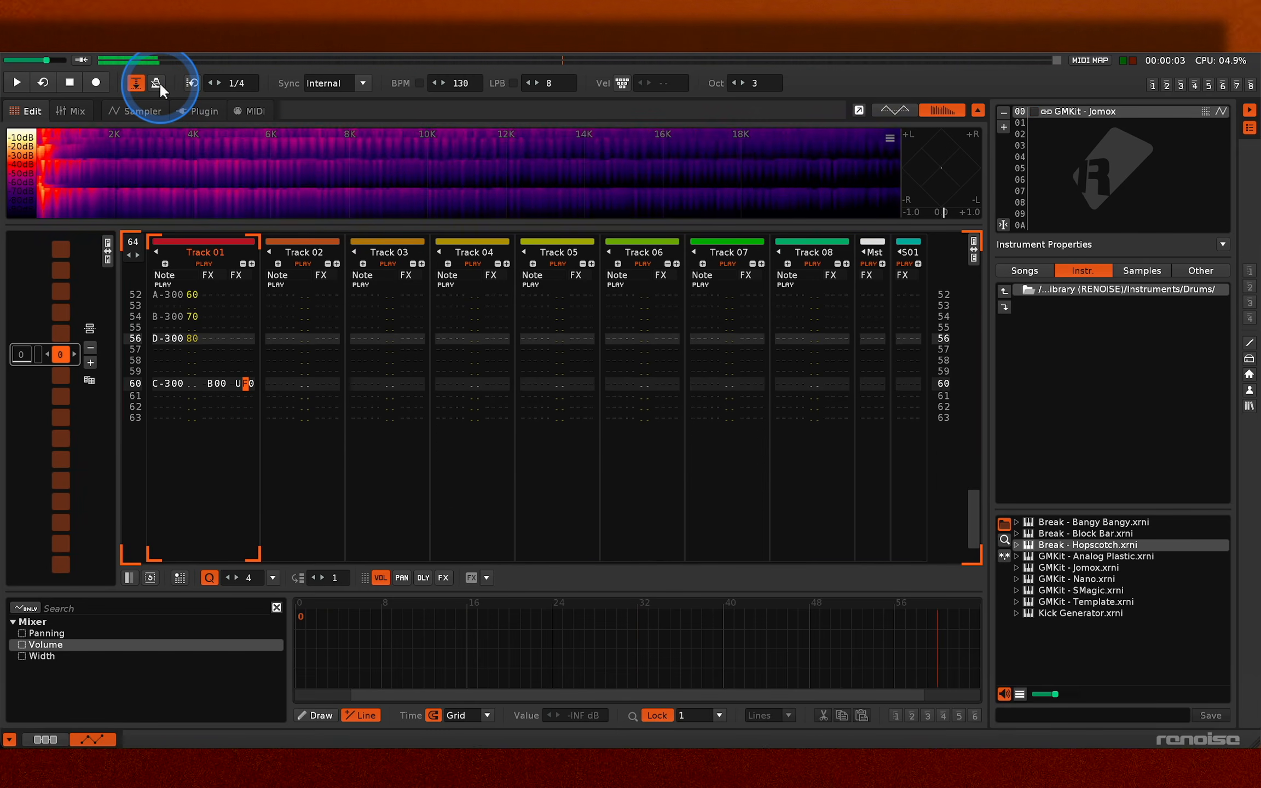
# - Change the pitch slide on line 60 of Track 01 to U80 and play the pattern
pyautogui.press('Escape')
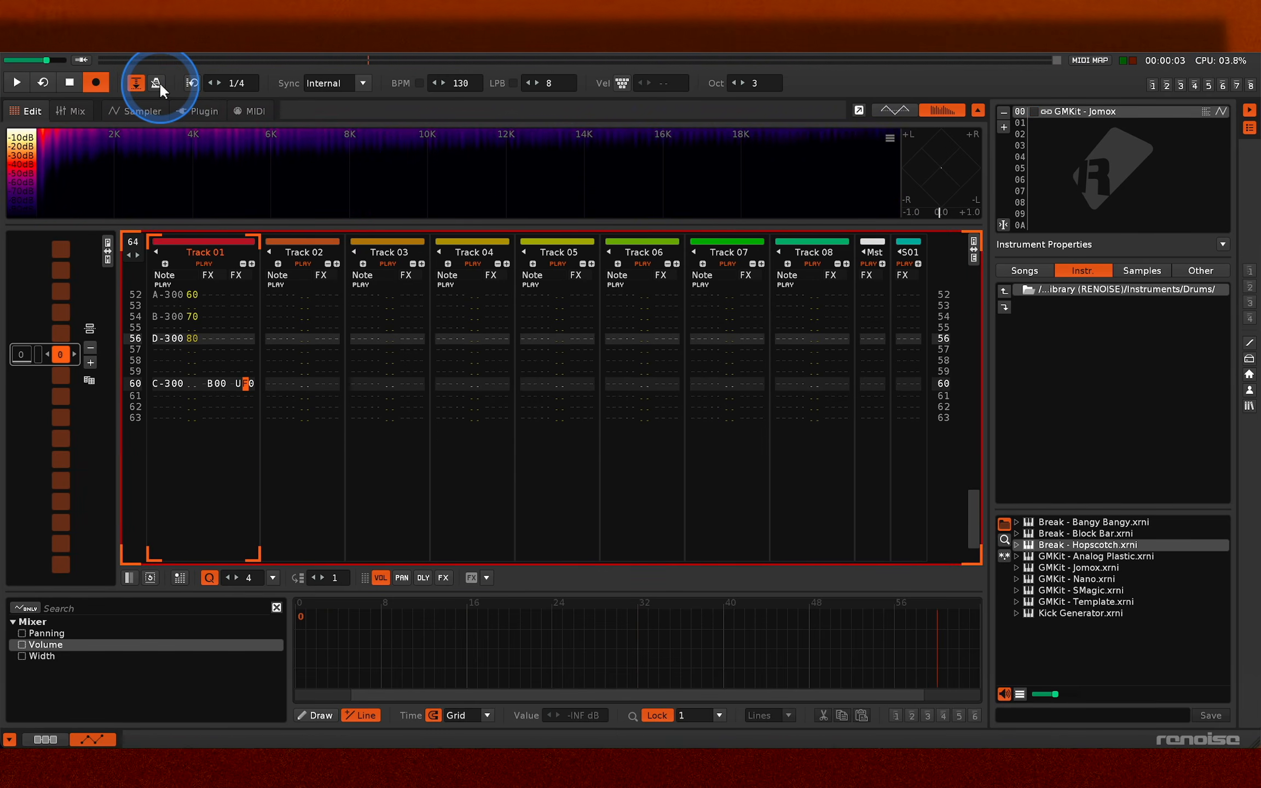
pyautogui.write('8')
pyautogui.press('Escape')
pyautogui.press('space')
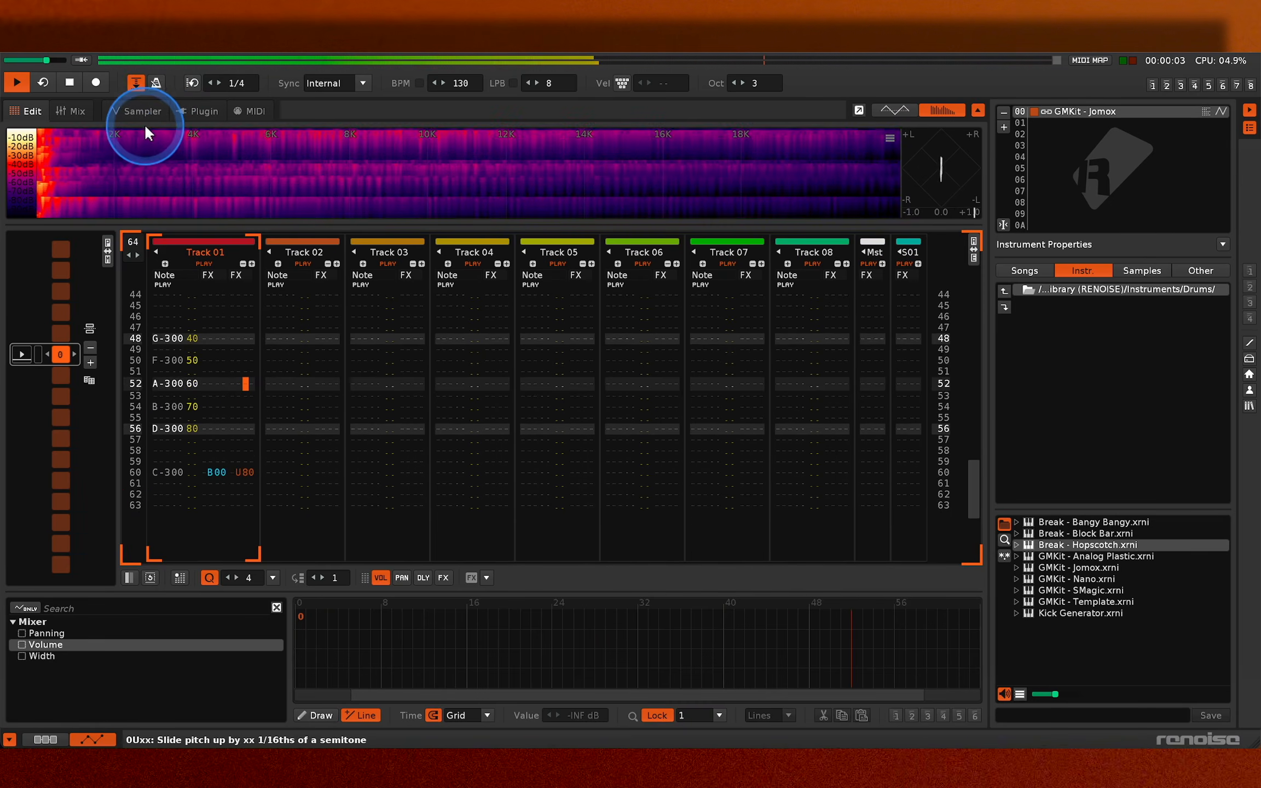
# - Assign the Random Panning modulation set to the tom samples XB-09 Kick 042, both Kick 020s and the upper Kick 035, and play the pattern
pyautogui.click(149, 109)
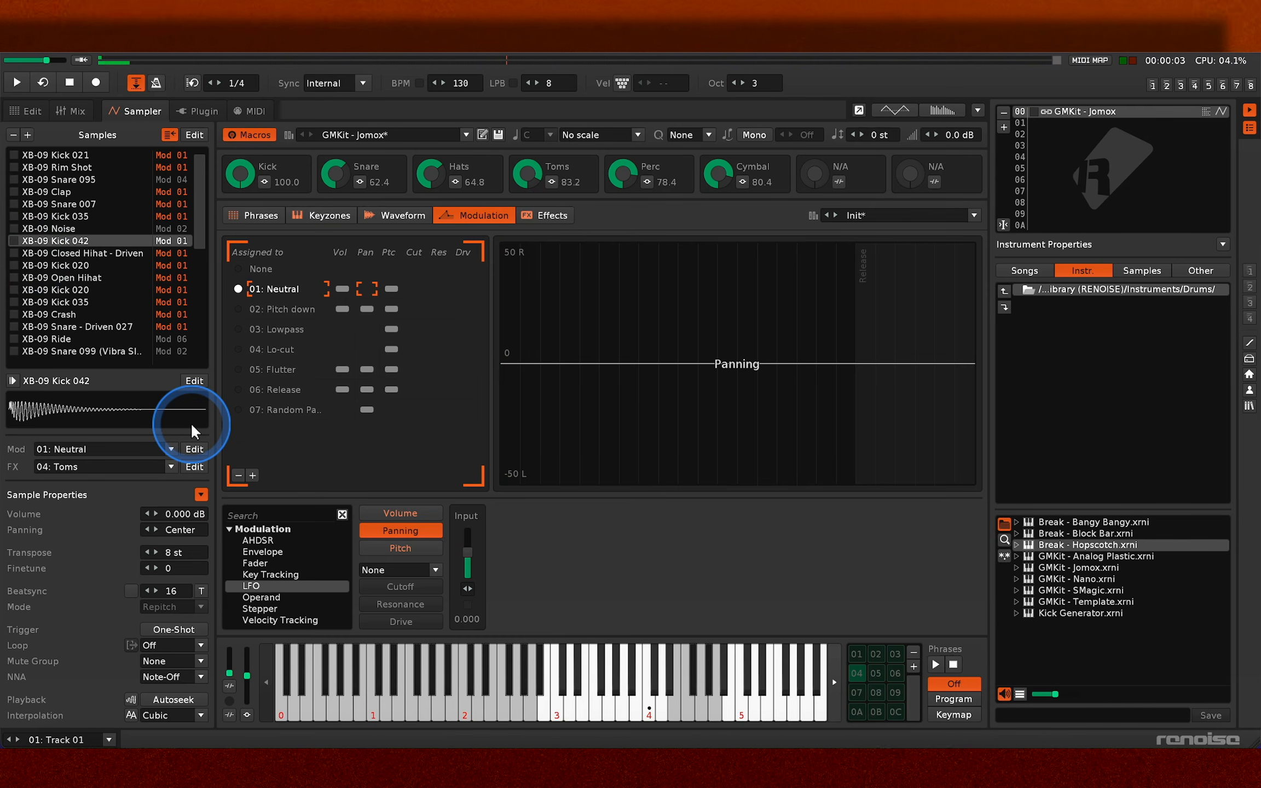
pyautogui.click(238, 410)
pyautogui.press('n')
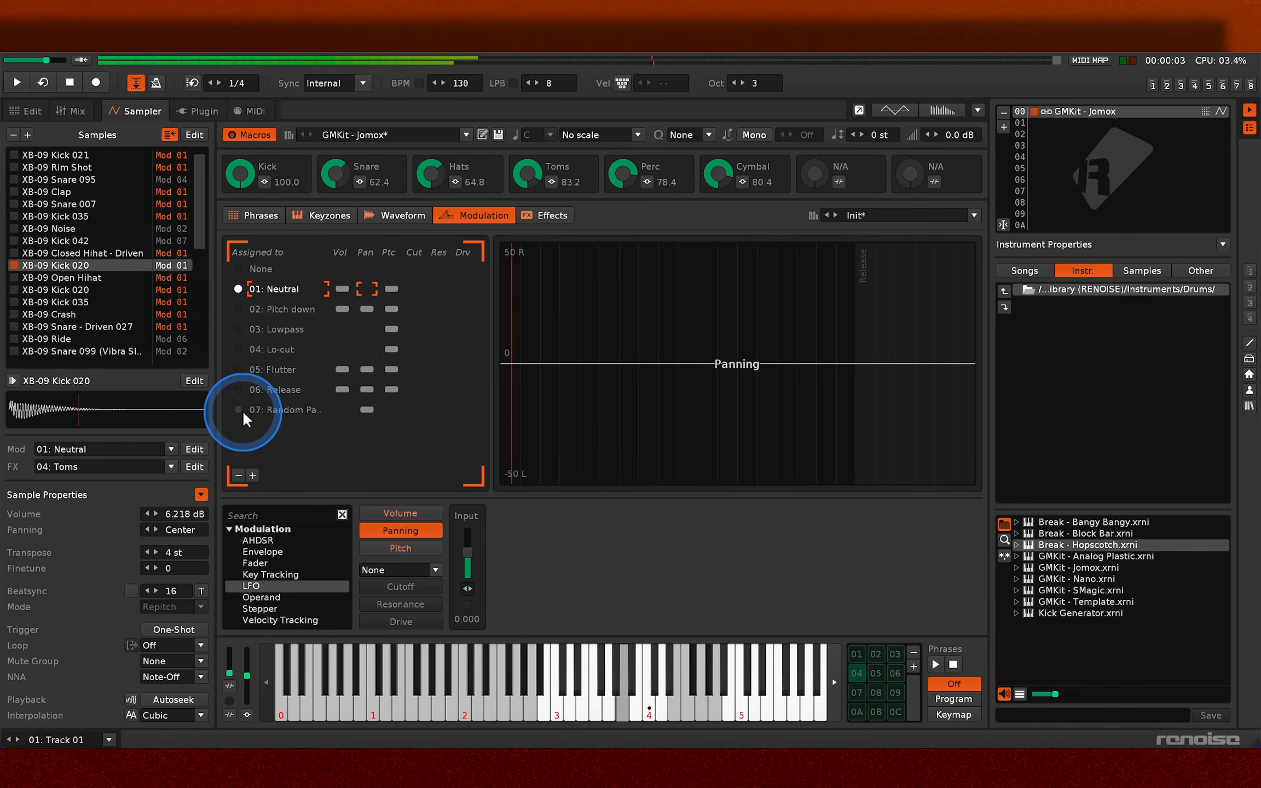
pyautogui.click(242, 411)
pyautogui.press('n')
pyautogui.press('n')
pyautogui.press('n')
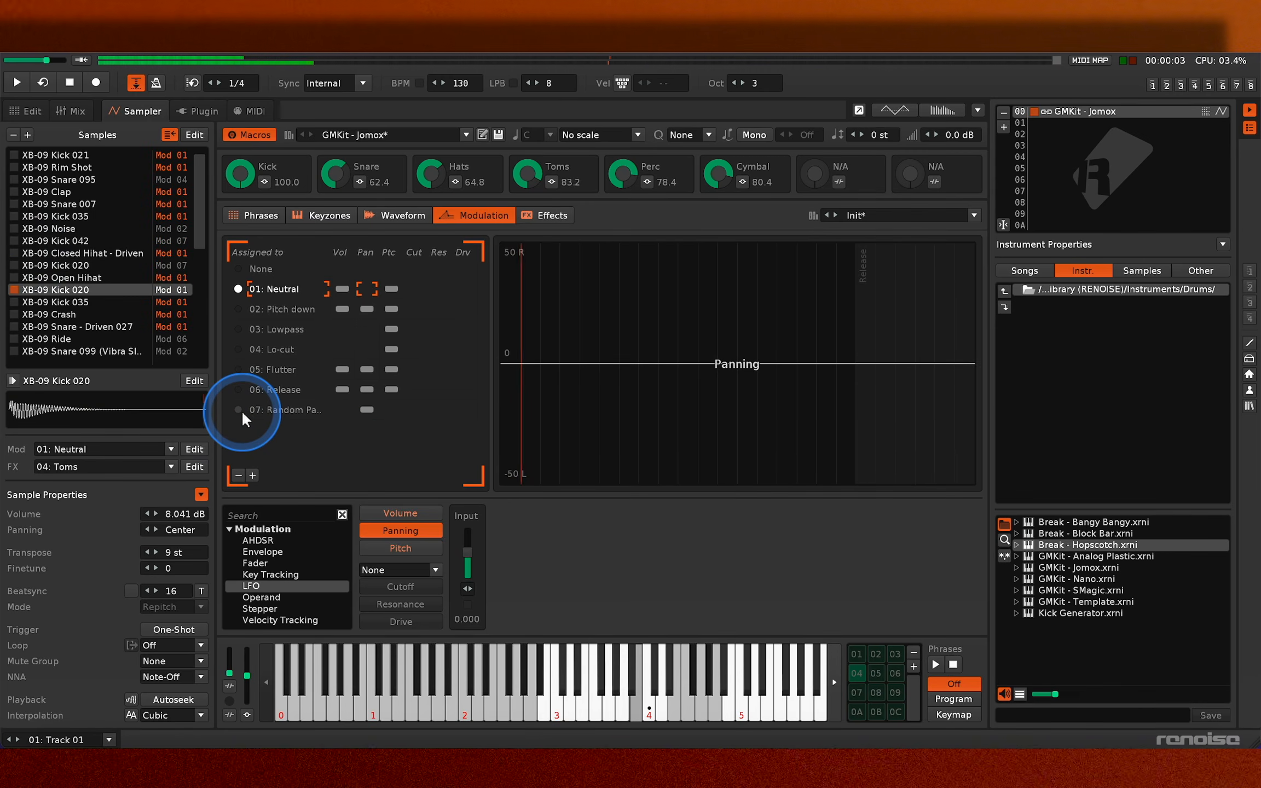
pyautogui.click(238, 410)
pyautogui.press('n')
pyautogui.click(239, 410)
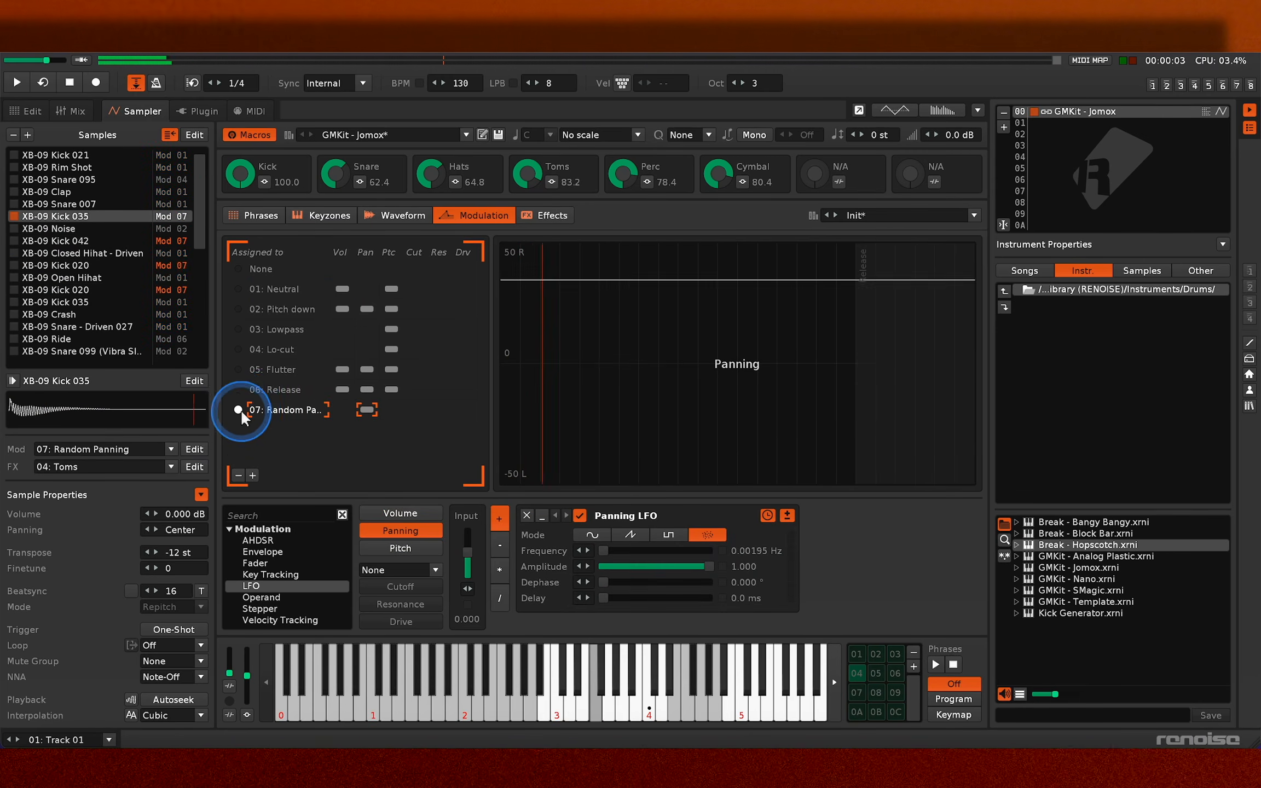
pyautogui.press('space')
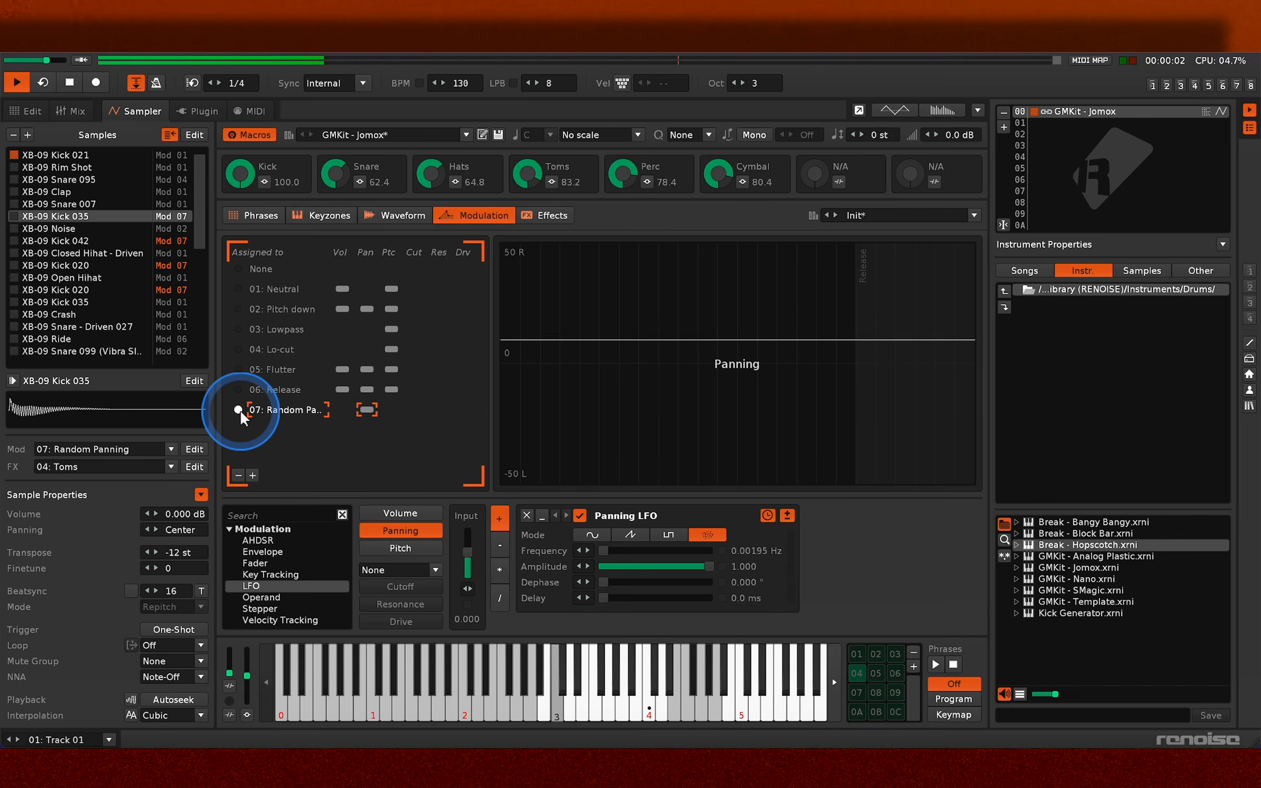
pyautogui.press('space')
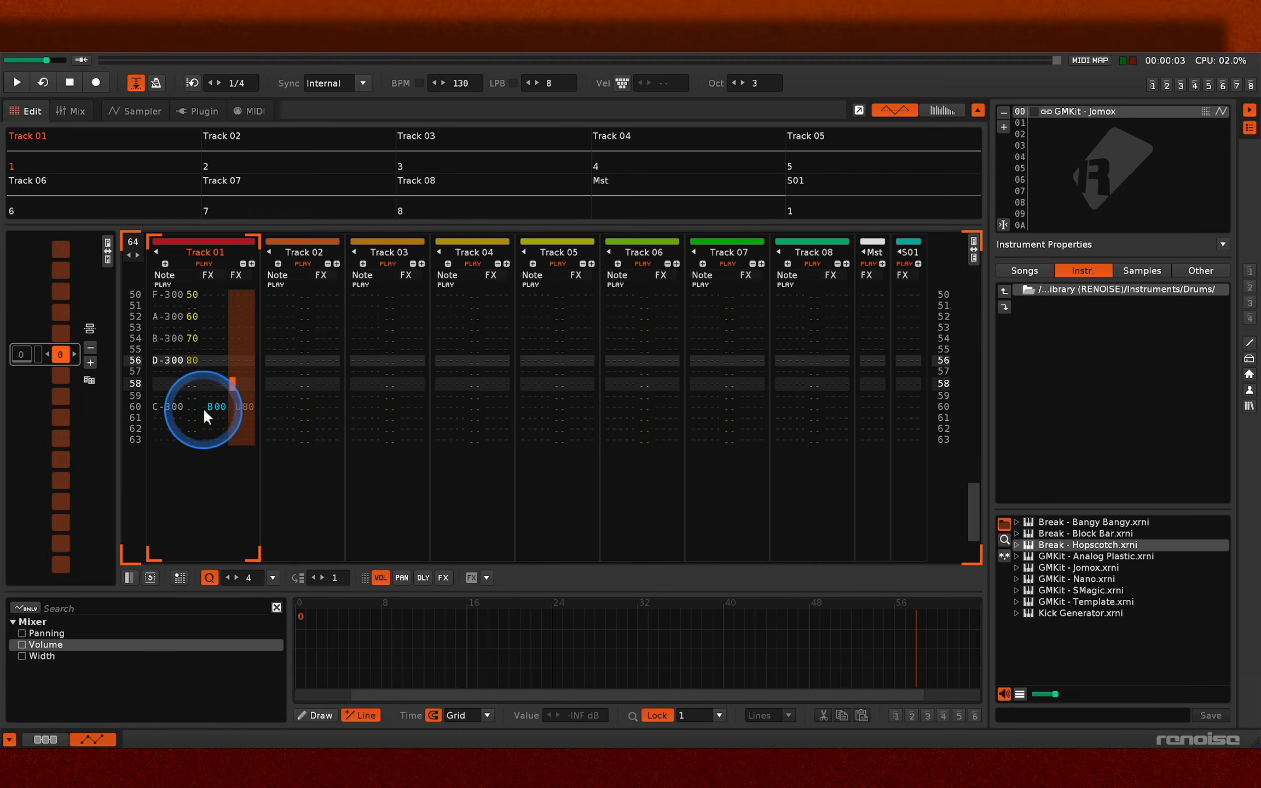
# - Cut the whole contents of Track 01 in the pattern
pyautogui.click(163, 416)
pyautogui.rightClick(164, 416)
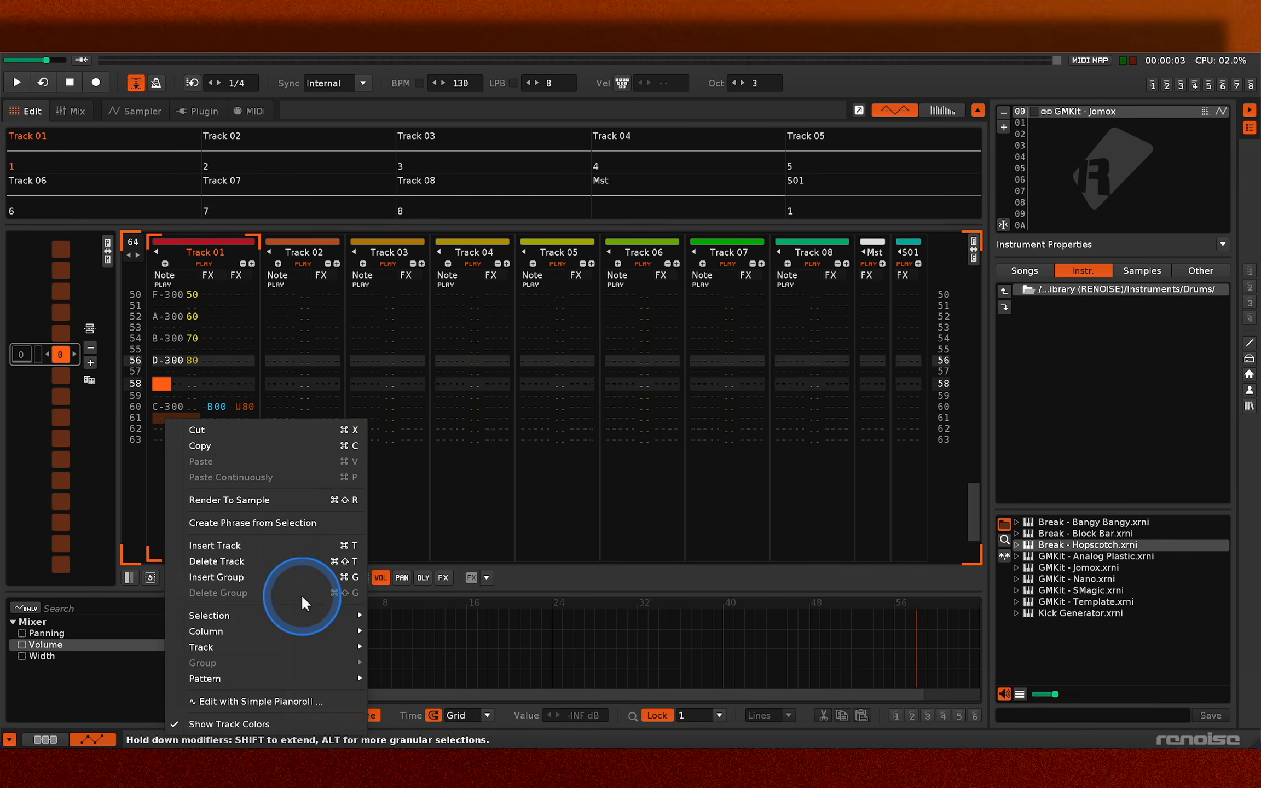
pyautogui.moveTo(302, 646)
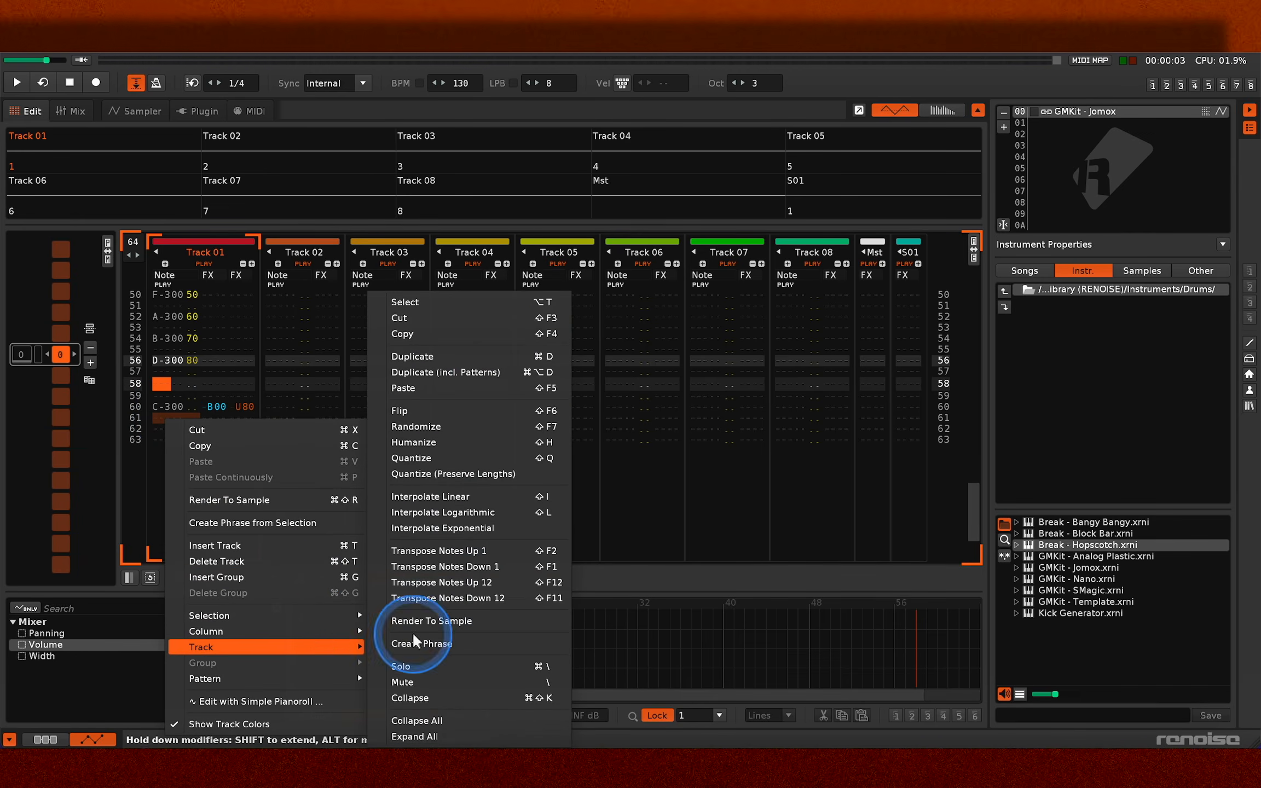
pyautogui.click(490, 304)
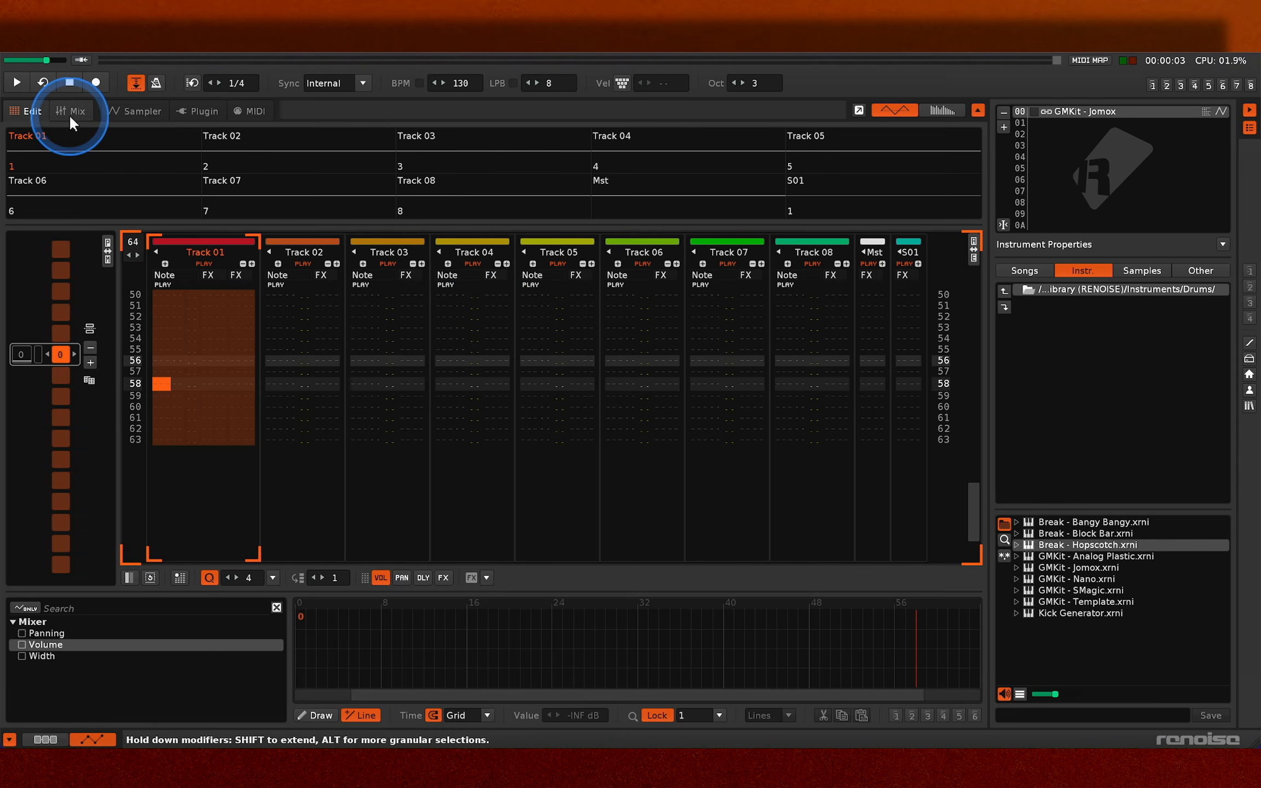
# - Switch the GMKit - Jomox instrument's phrases to Program mode and paste the cut pattern into Phrase 05
pyautogui.click(130, 110)
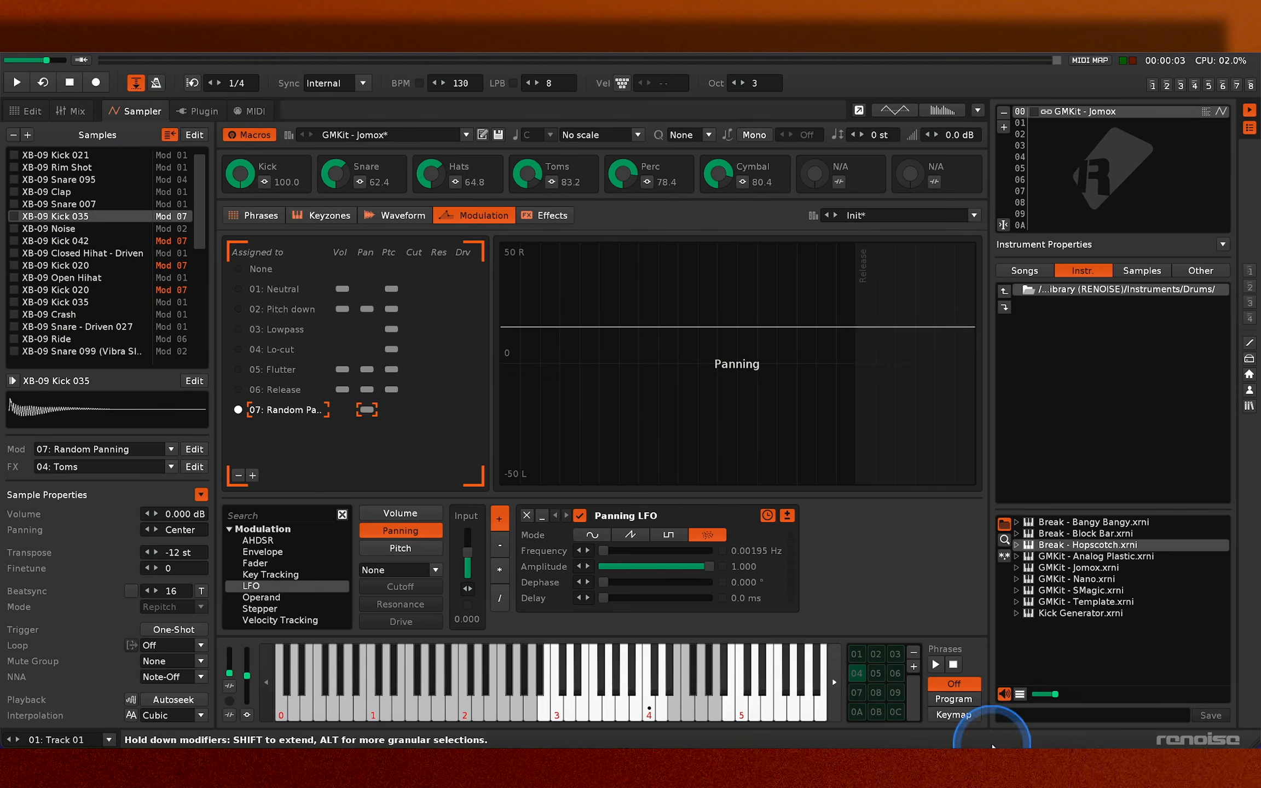
pyautogui.click(943, 701)
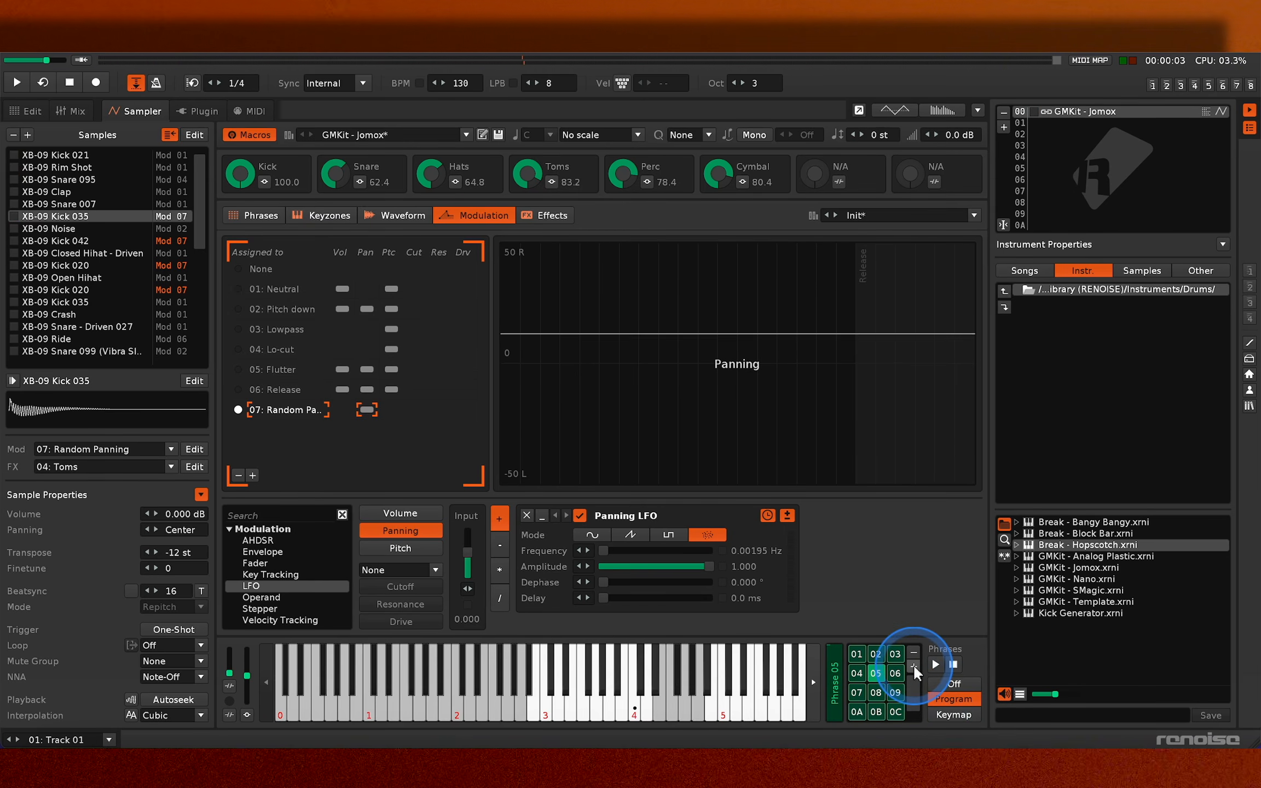
pyautogui.click(875, 672)
pyautogui.click(875, 673)
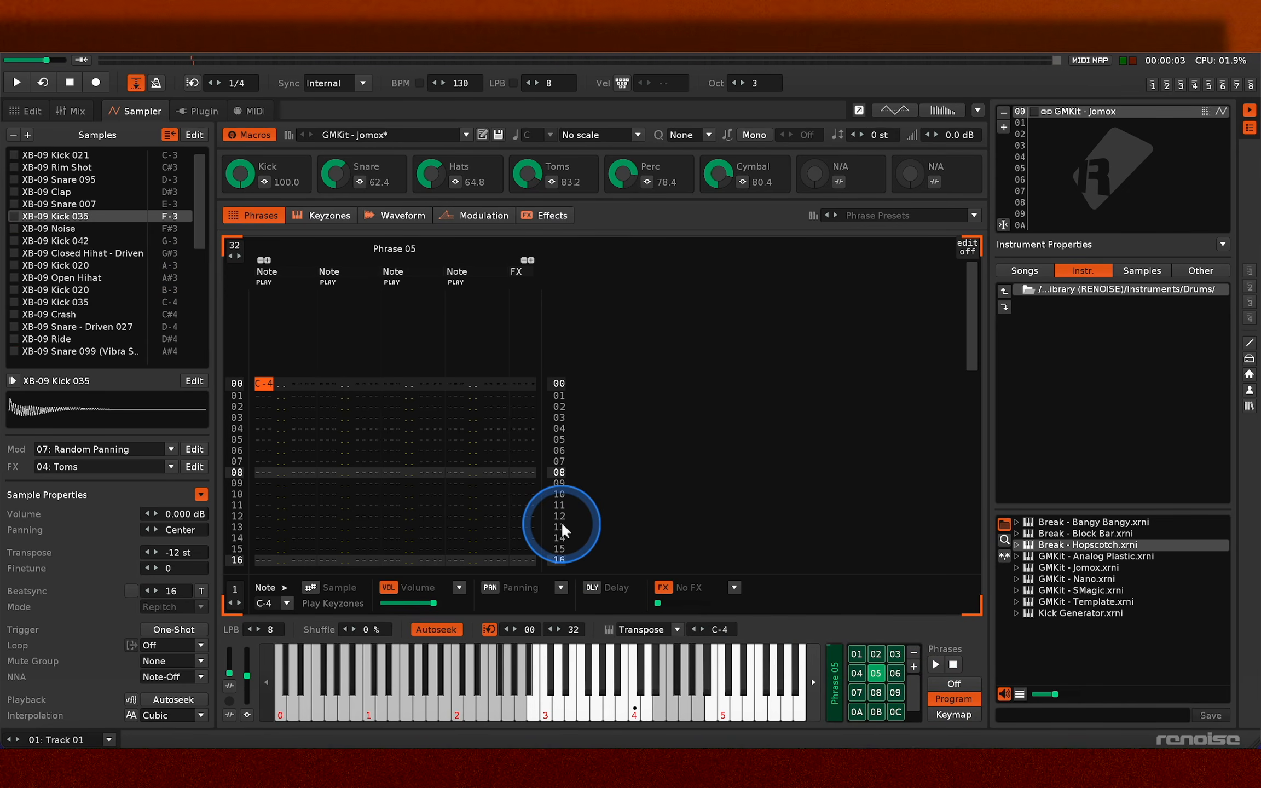
pyautogui.hotkey('ctrl', 'v')
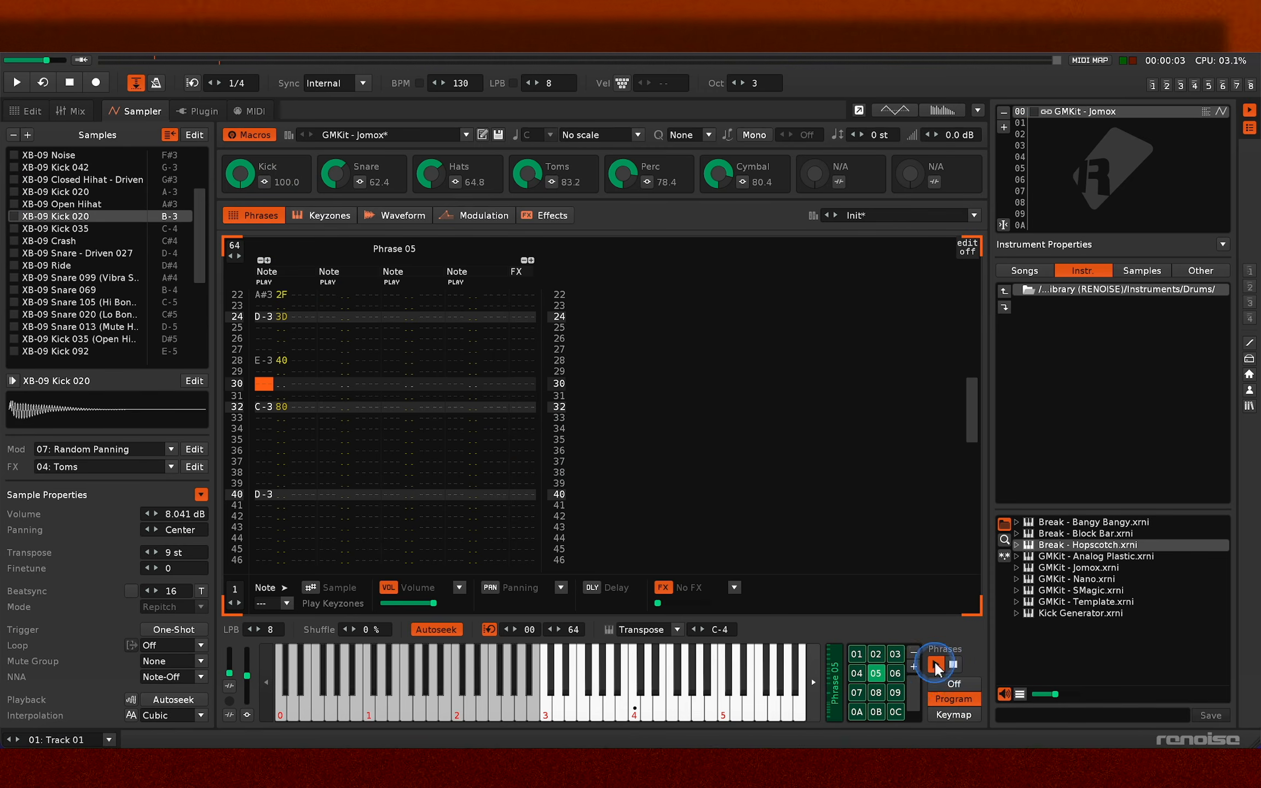
# - Extend Phrase 05 to 64 lines and play it
pyautogui.click(935, 664)
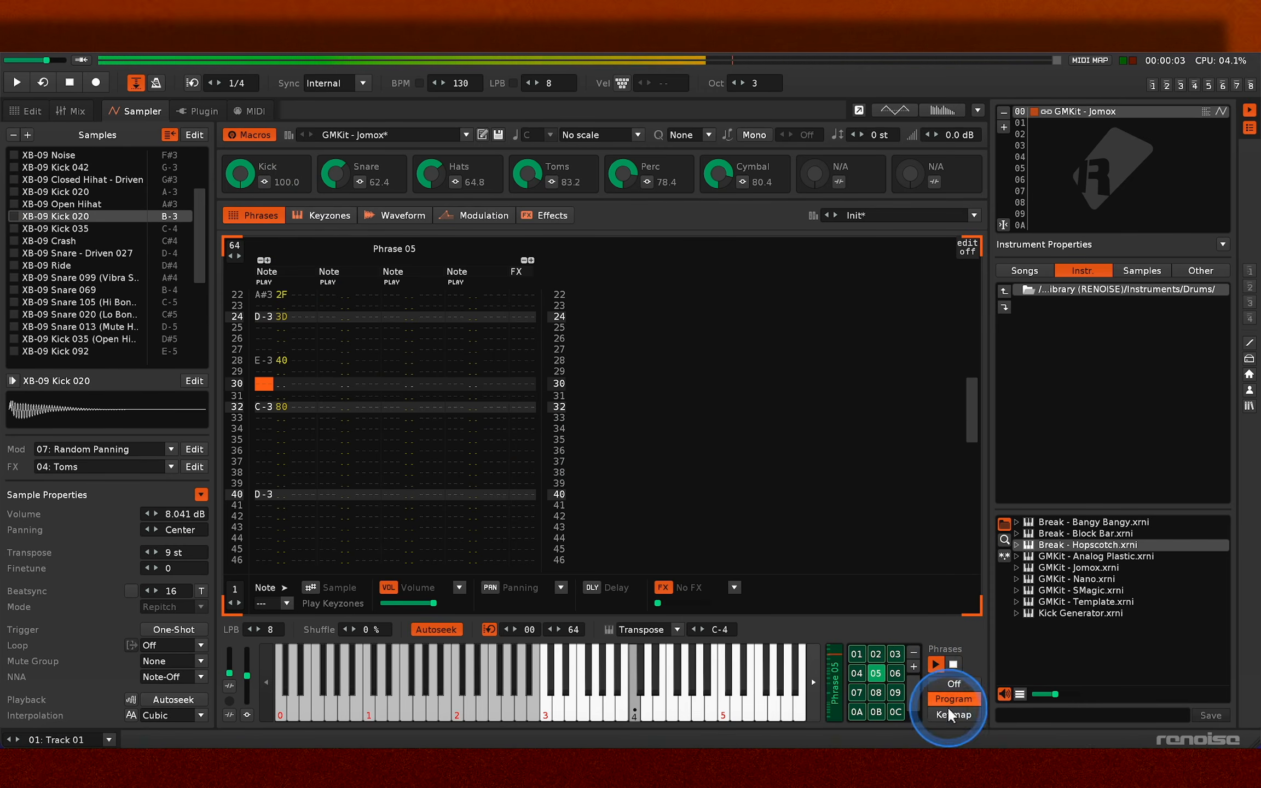
pyautogui.click(952, 665)
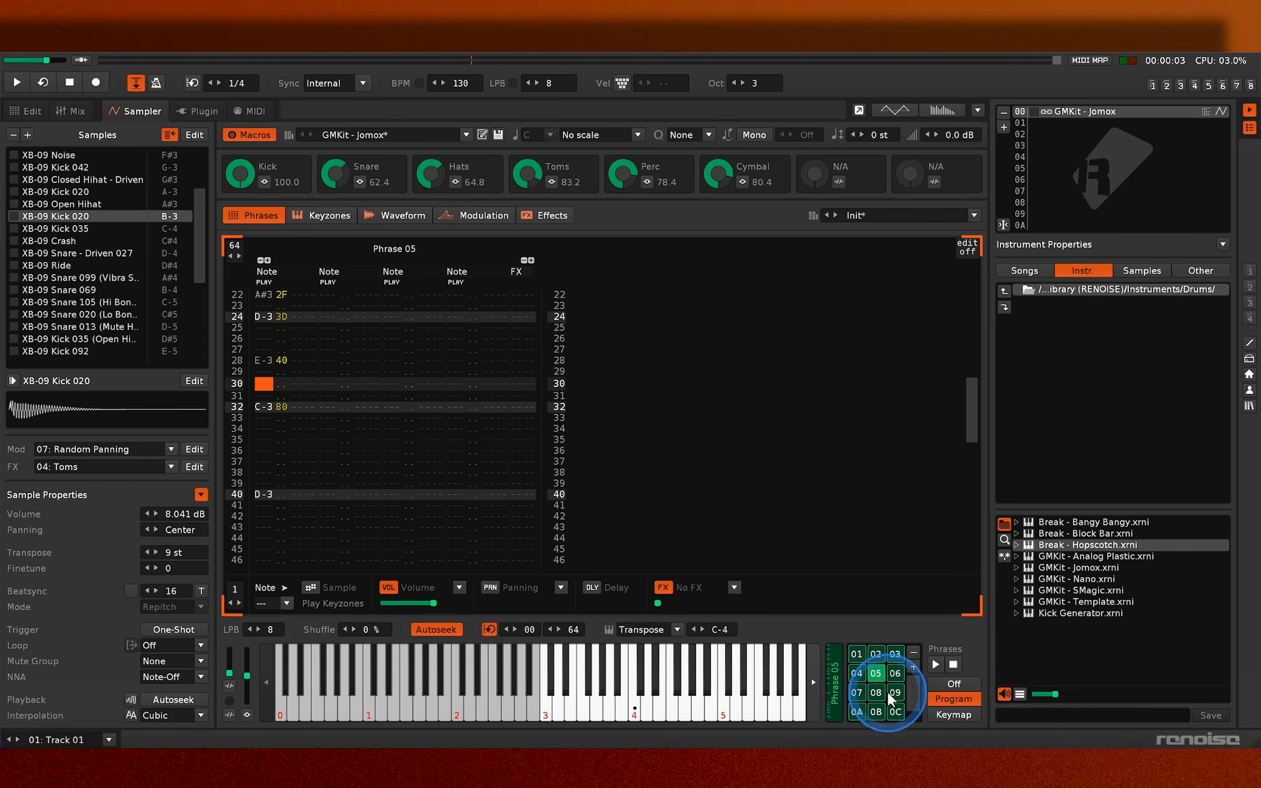
# - Return to the pattern editor and view the list of available effect commands
pyautogui.click(33, 112)
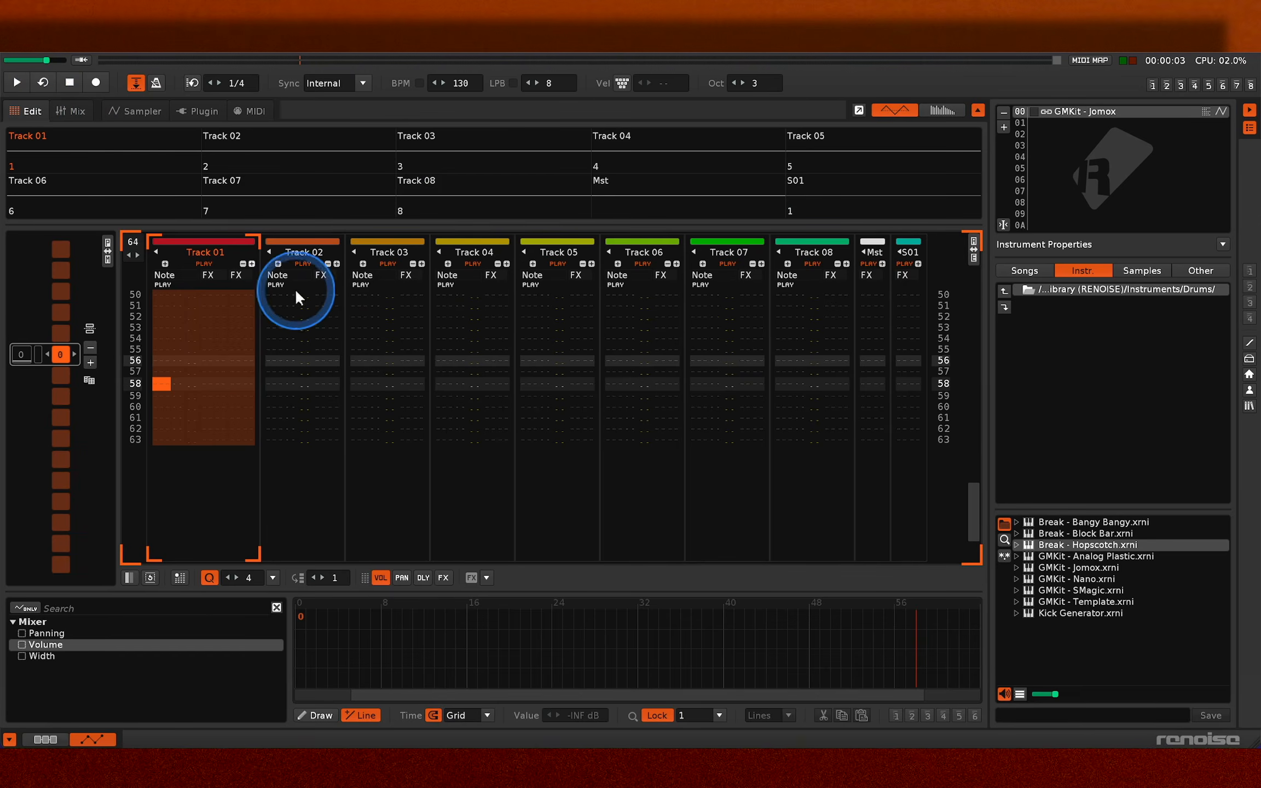
pyautogui.click(486, 577)
pyautogui.moveTo(521, 599)
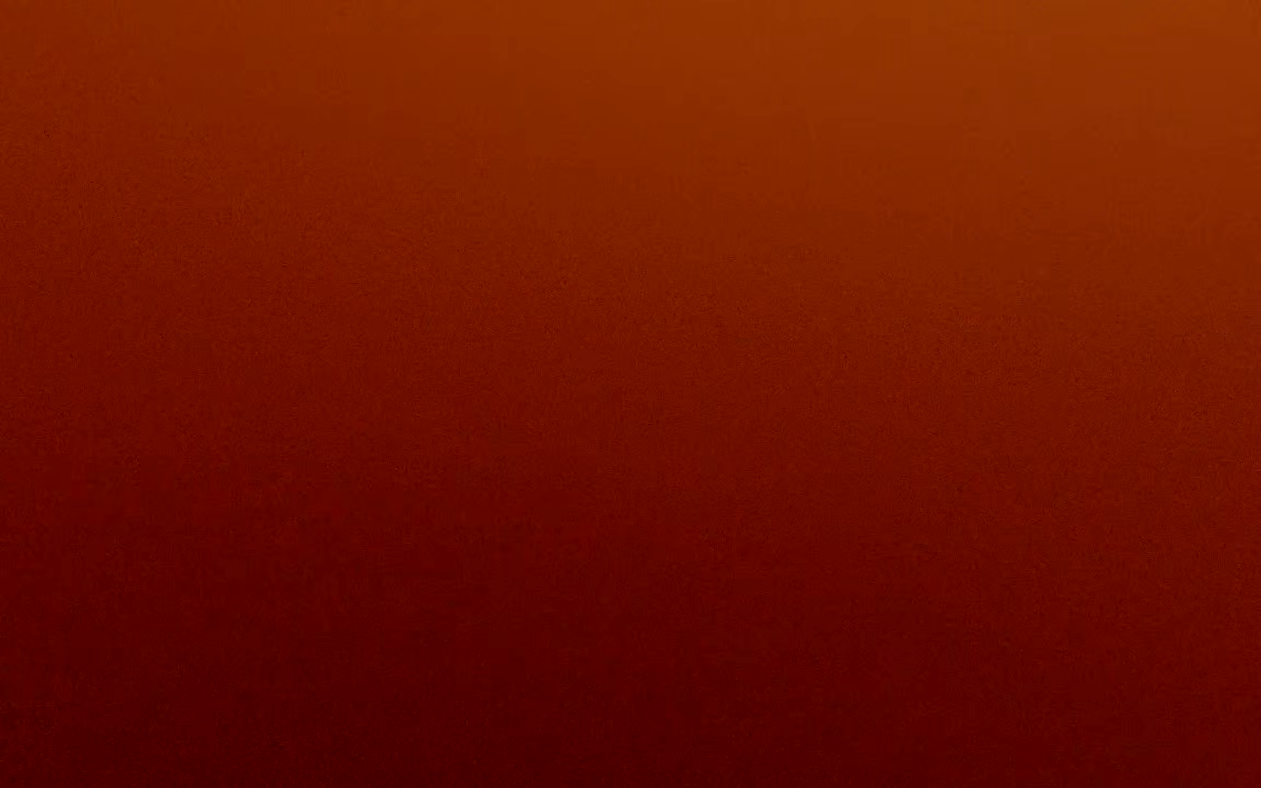
# - Map Phrase 05 in Keymap mode to the octave starting at C-1 and set the keyboard octave to 1
pyautogui.click(642, 655)
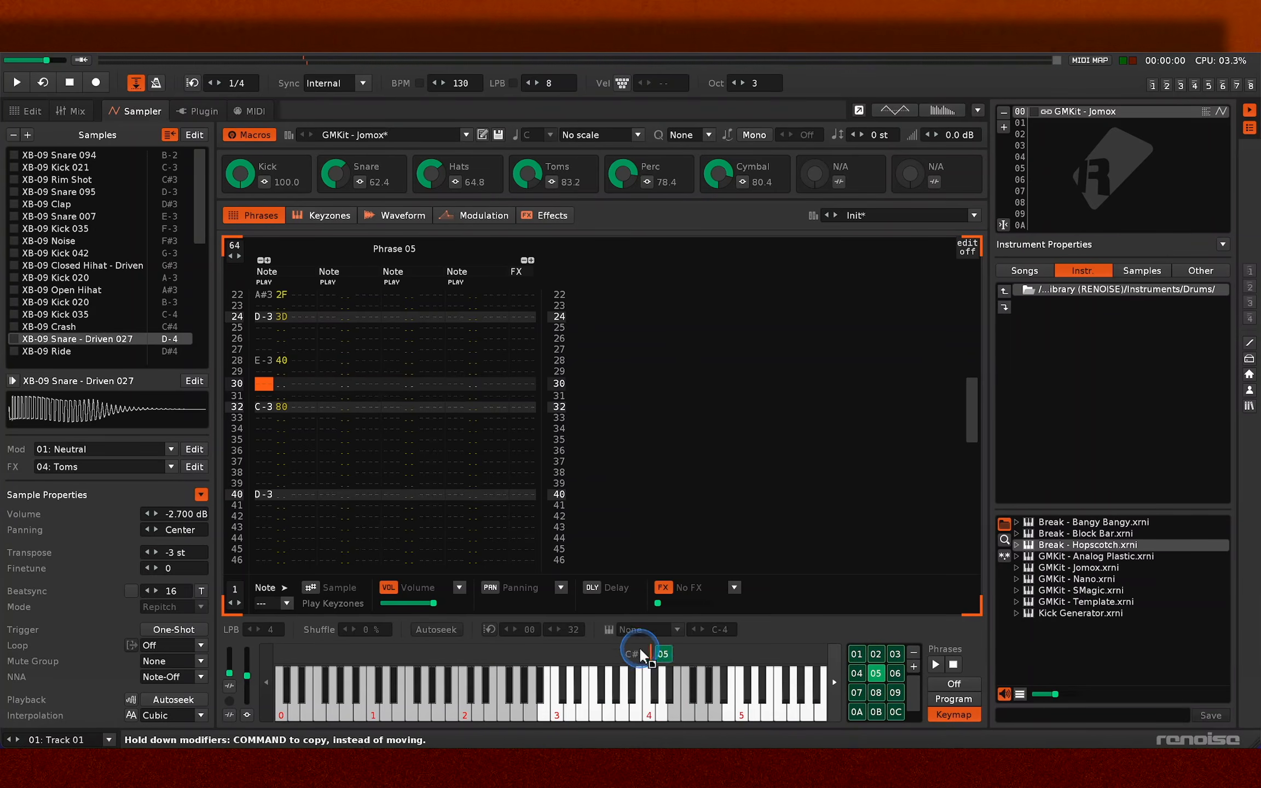
pyautogui.moveTo(584, 655); pyautogui.dragTo(555, 655)
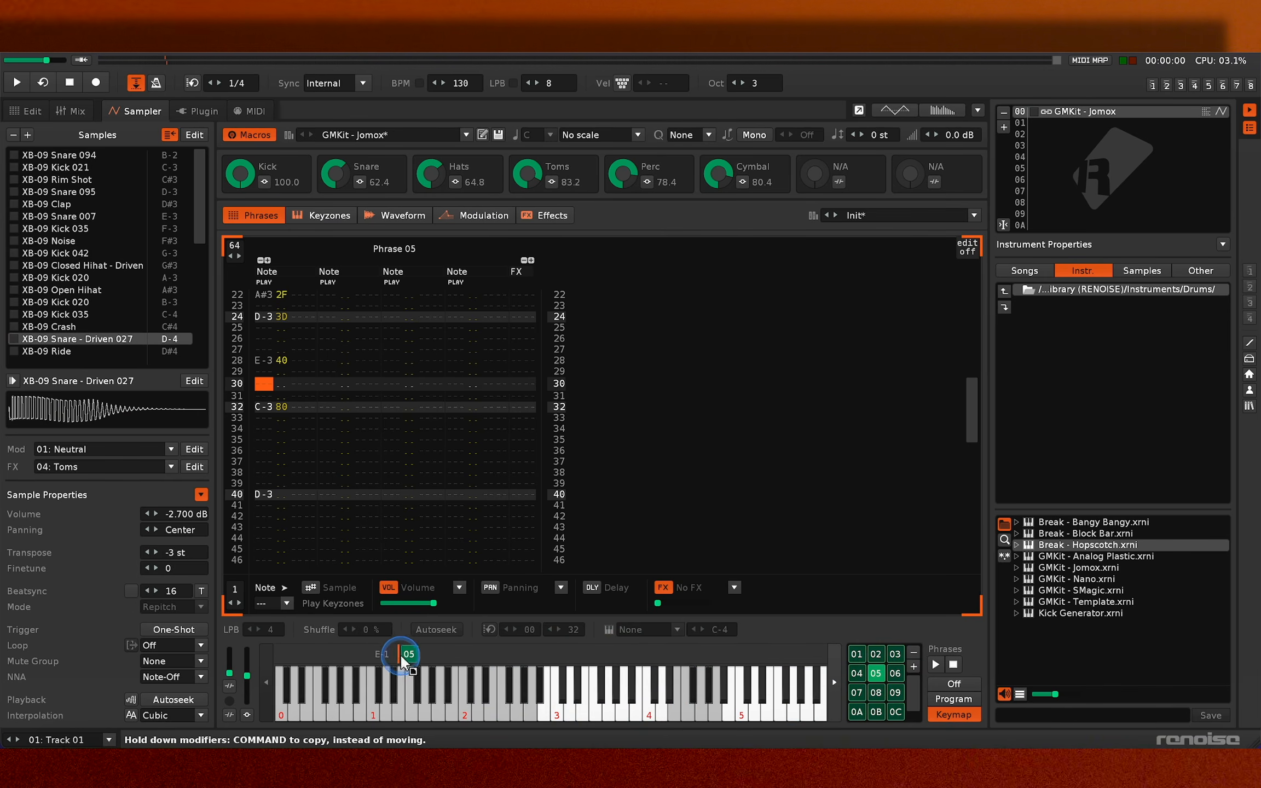
pyautogui.moveTo(374, 652); pyautogui.dragTo(367, 654)
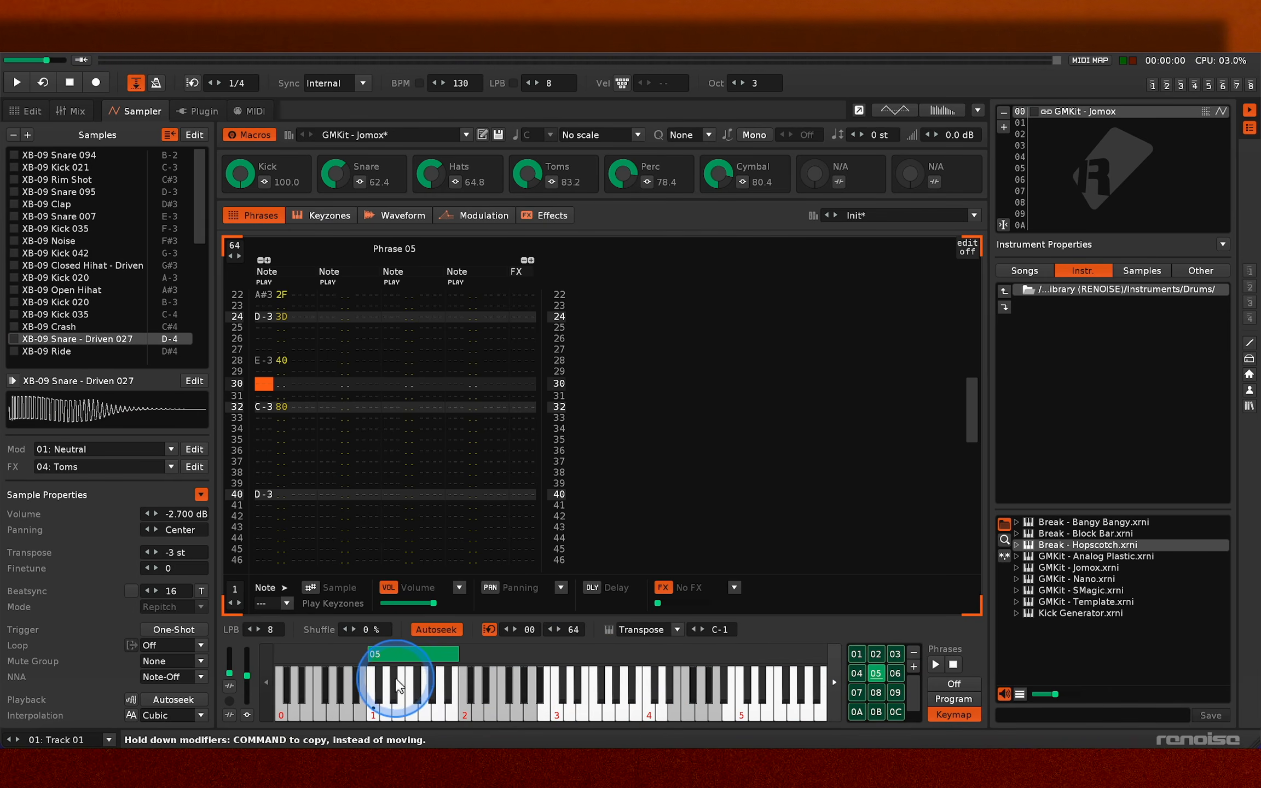
pyautogui.click(687, 270)
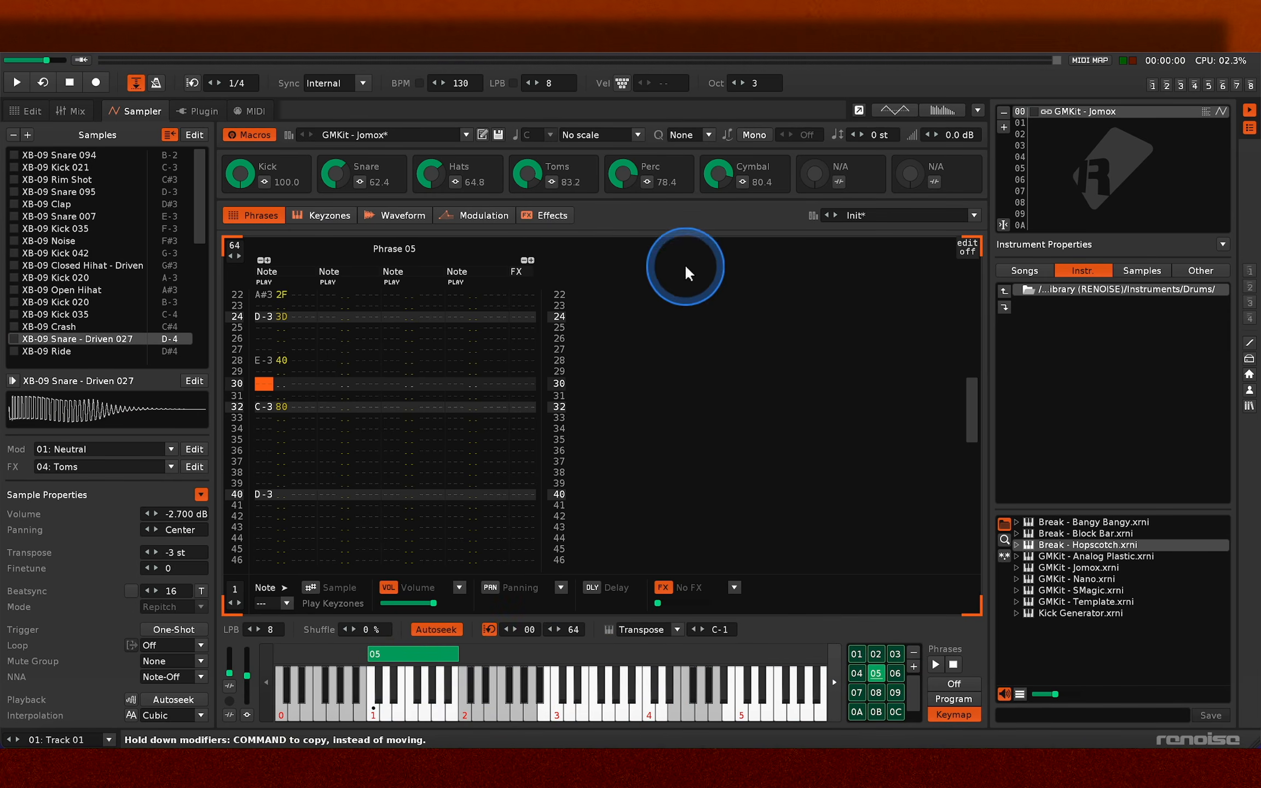
pyautogui.click(735, 83)
pyautogui.click(735, 84)
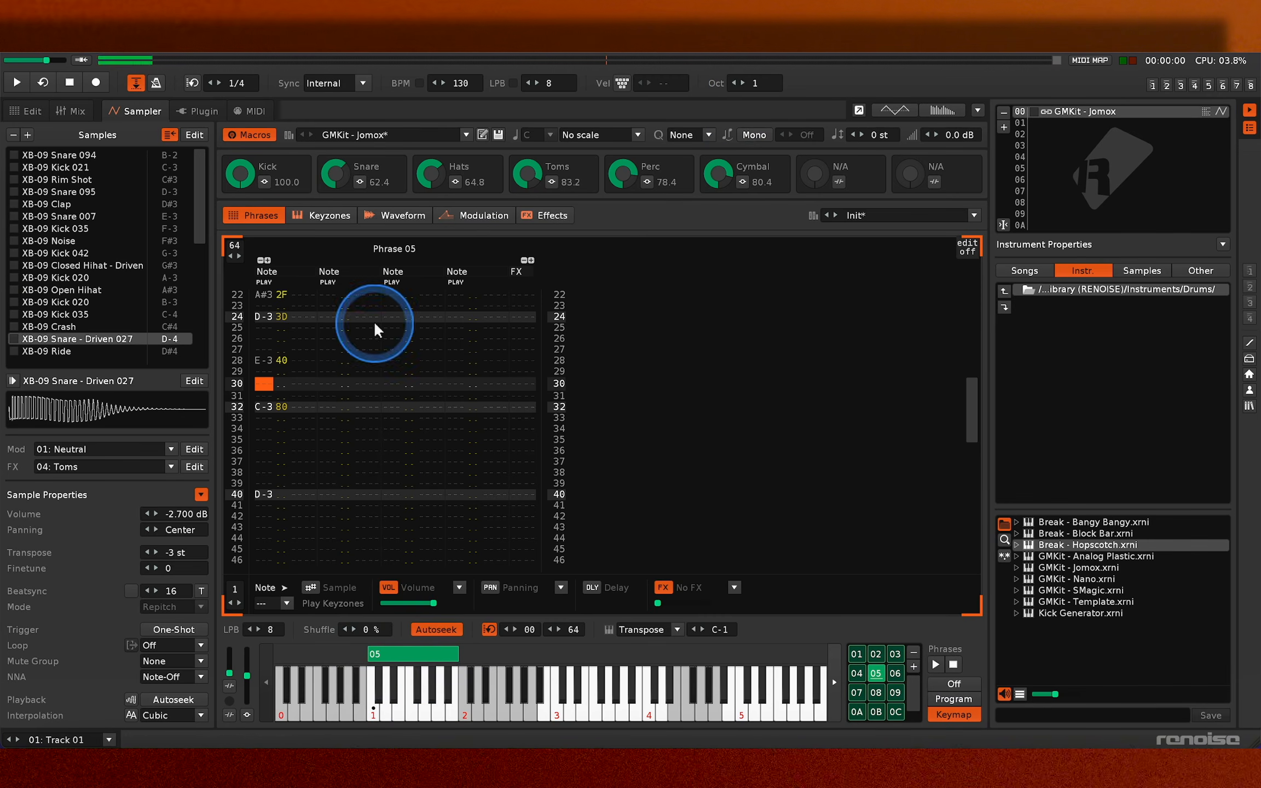
# - Show the sample keyzones, then narrow Phrase 05's key range and map Phrase 06 beside it from D-1
pyautogui.click(336, 216)
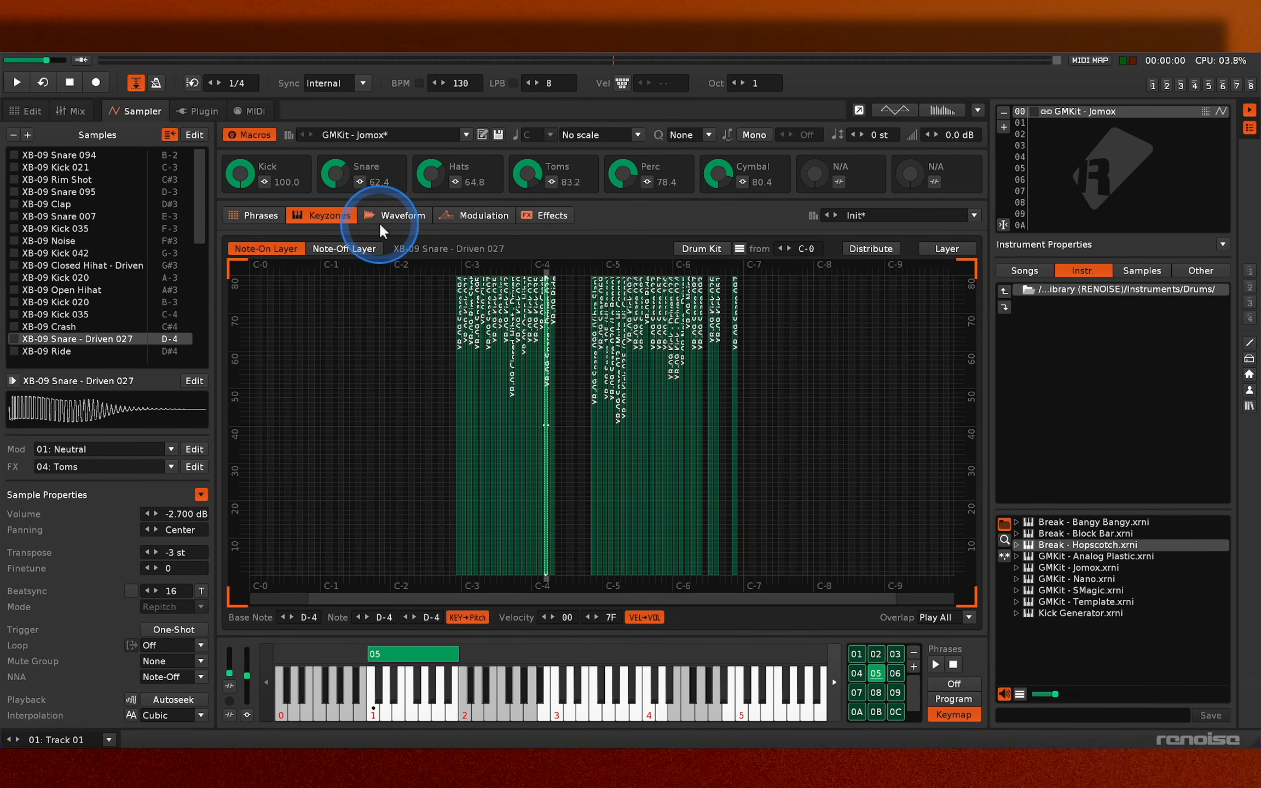
pyautogui.moveTo(427, 652); pyautogui.dragTo(390, 657)
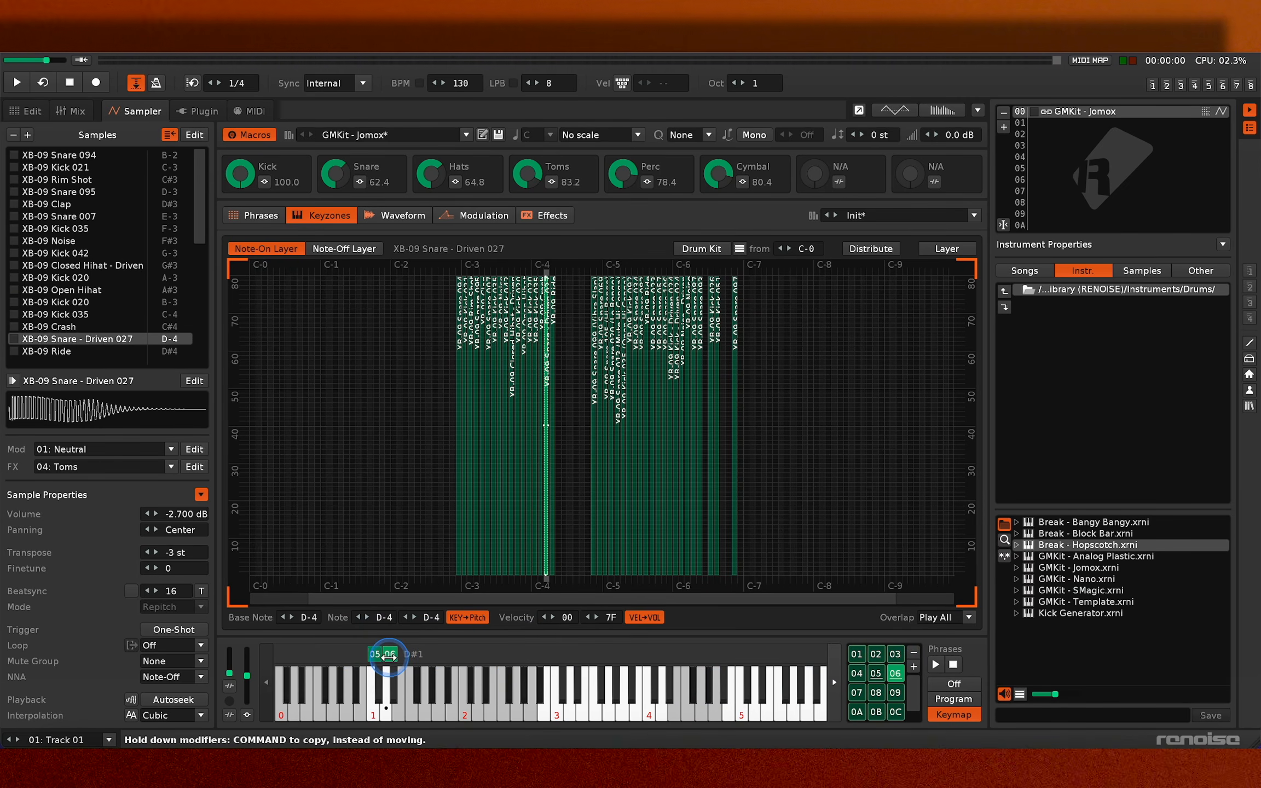
# - Enter note C-1 on line 00 of Track 01 to trigger Phrase 05 and play the pattern
pyautogui.press('z')
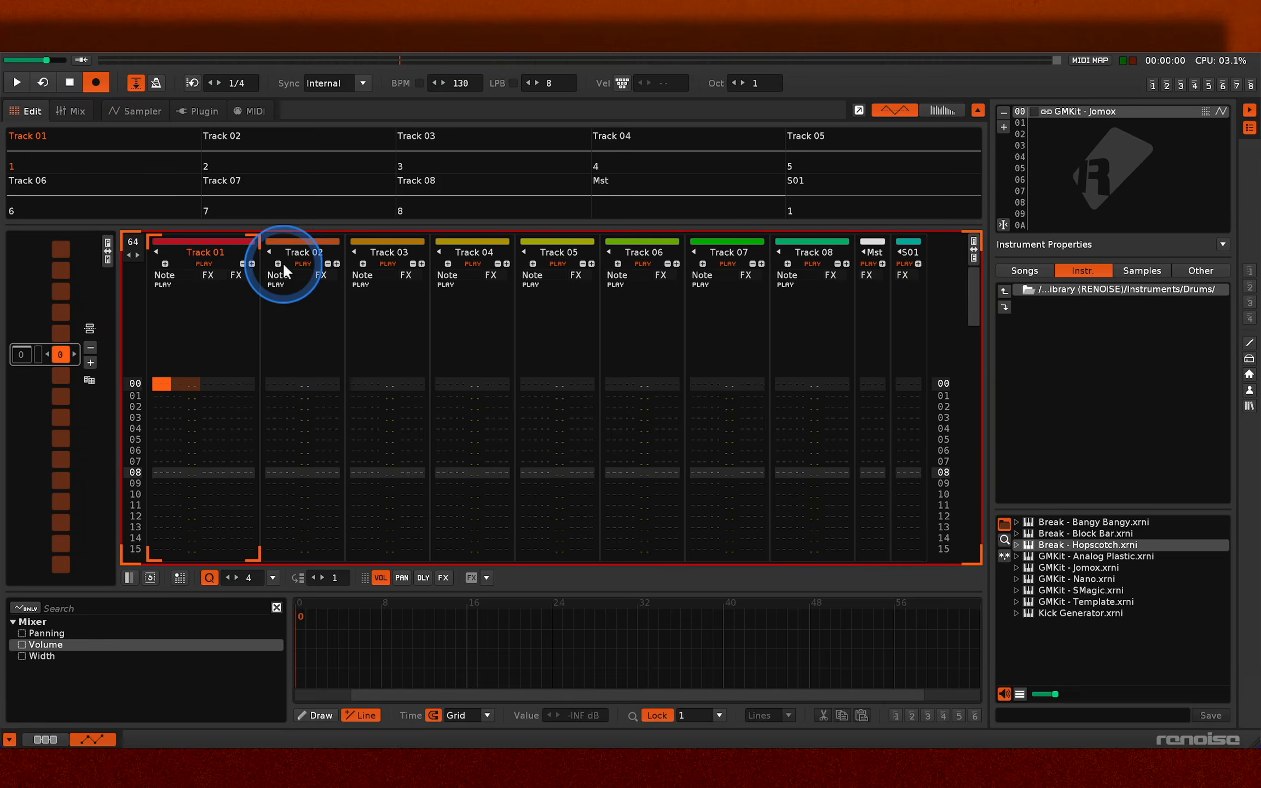
pyautogui.press('Escape')
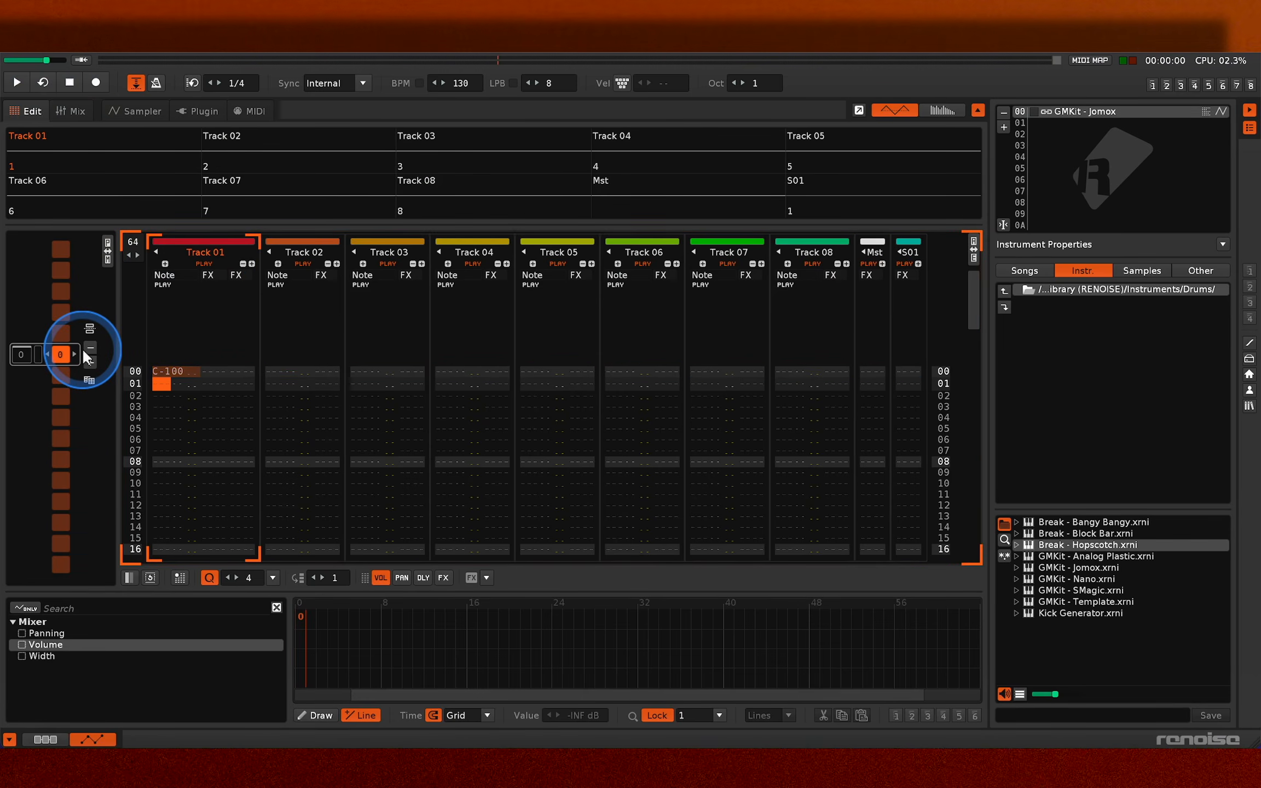
pyautogui.press('space')
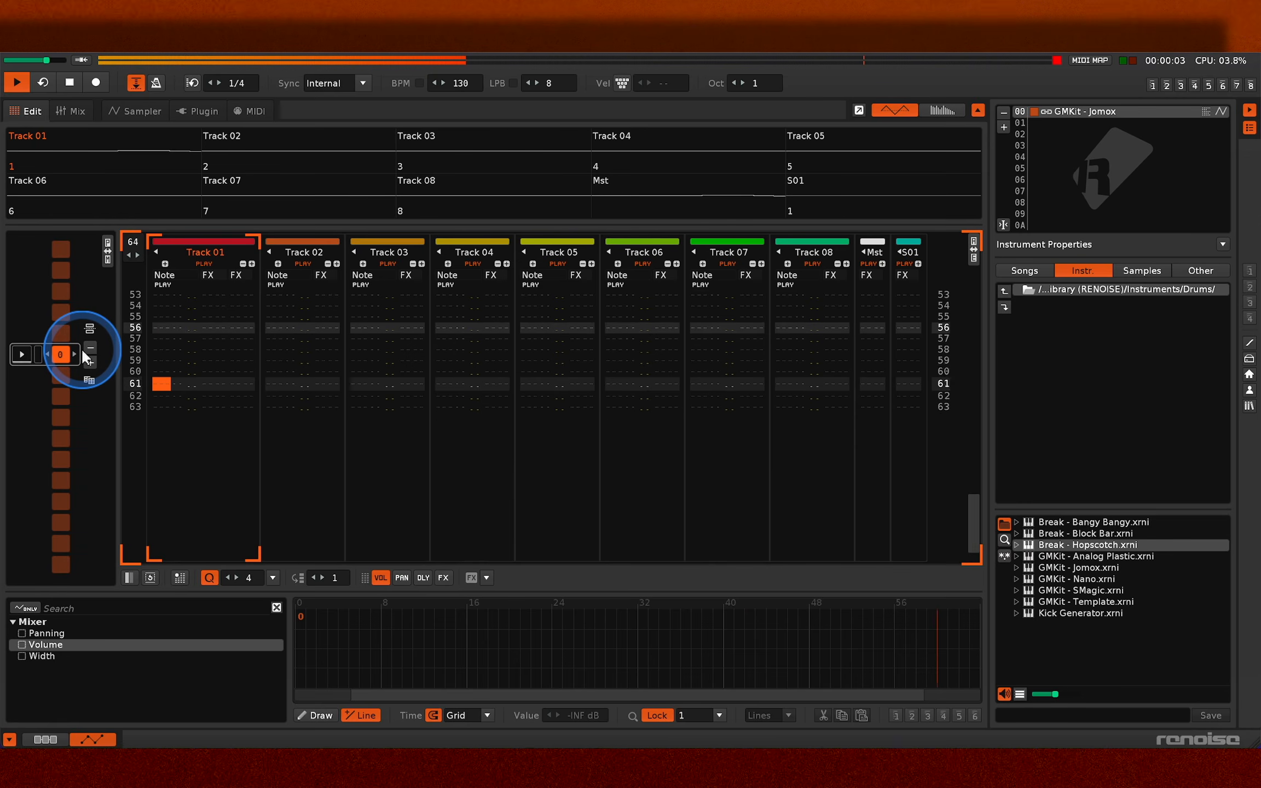
pyautogui.press('space')
# - Add pattern 1 to the sequence and enter note D-1 on line 00 of its Track 01
pyautogui.click(90, 360)
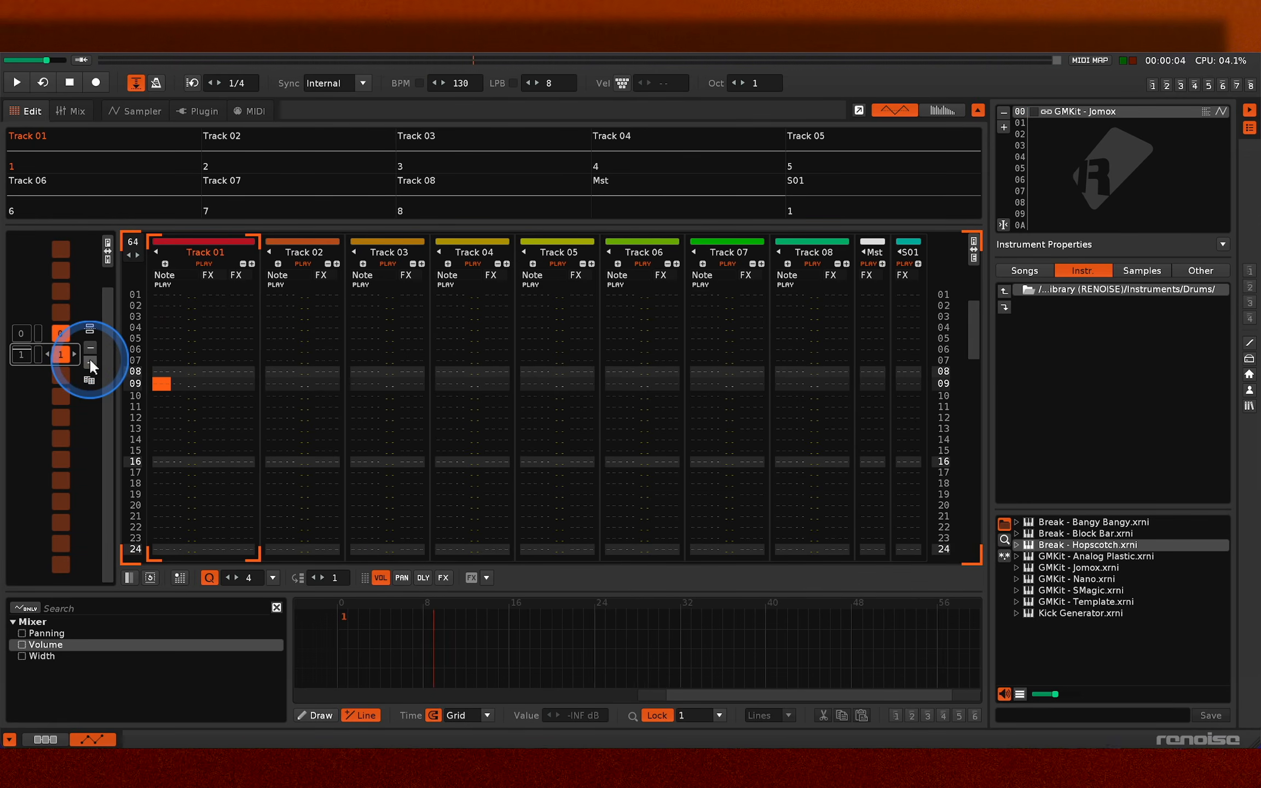
pyautogui.press('Escape')
pyautogui.scroll(9, 163, 417)
pyautogui.press('x')
pyautogui.press('Escape')
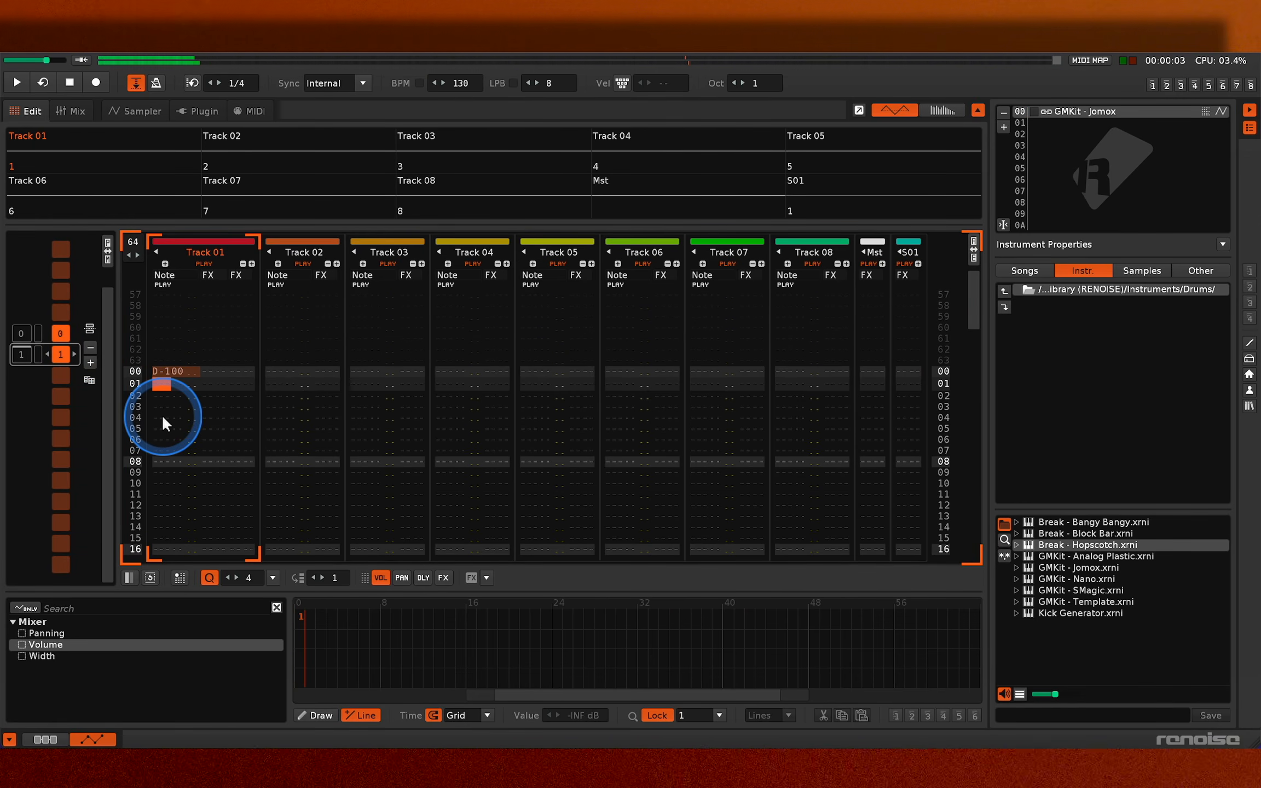
# - Go to pattern 0 and try playing it with D#3 notes on lines 44 and 48 of Track 01
pyautogui.doubleClick(22, 332)
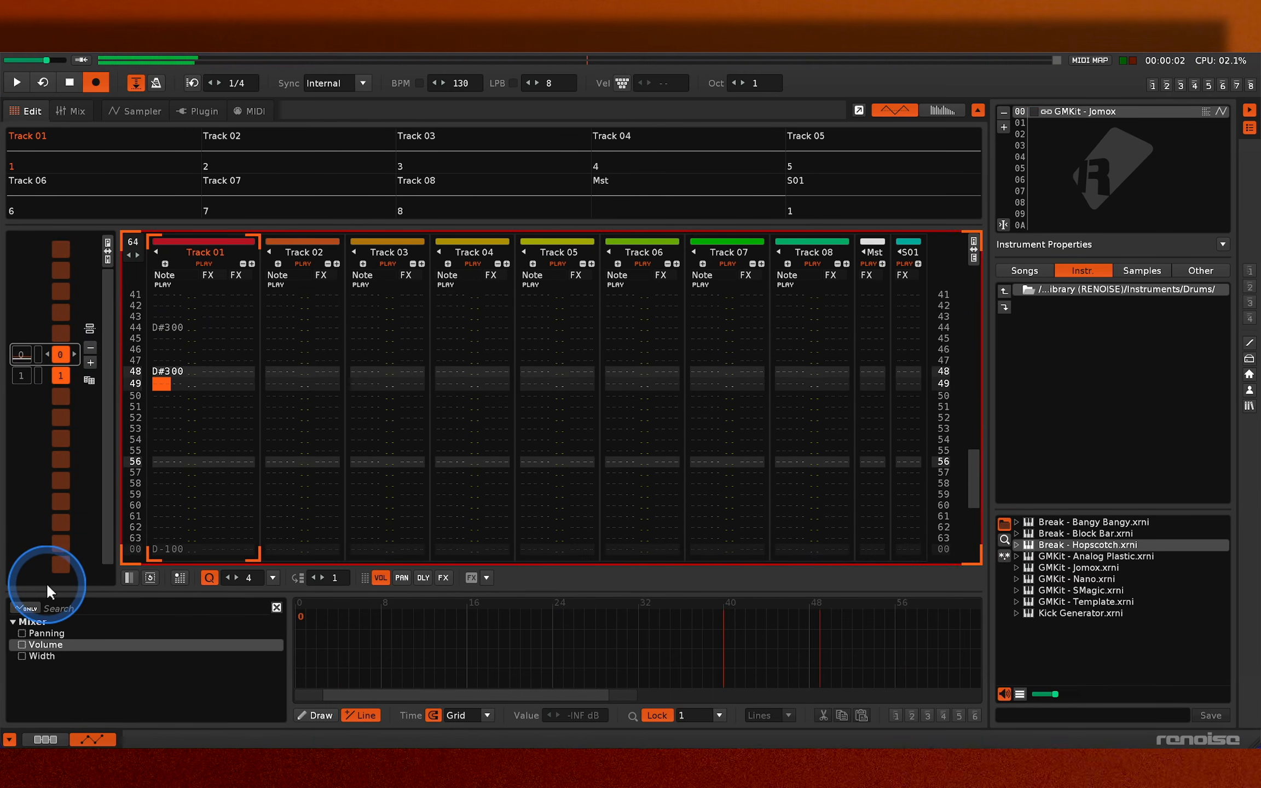
pyautogui.press('space')
pyautogui.press('space')
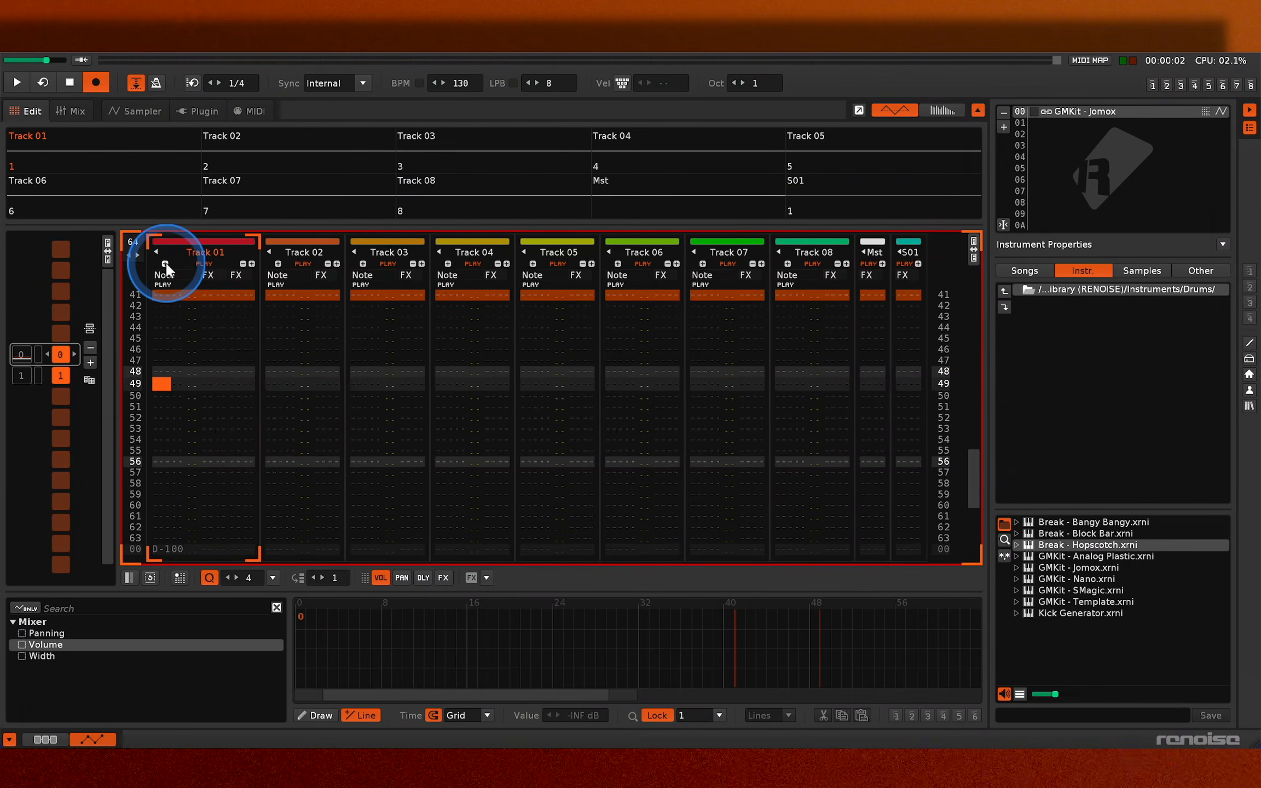
# - Add a second note column to Track 01 with D#3 on lines 48, 50 and 52, and play the pattern
pyautogui.click(165, 263)
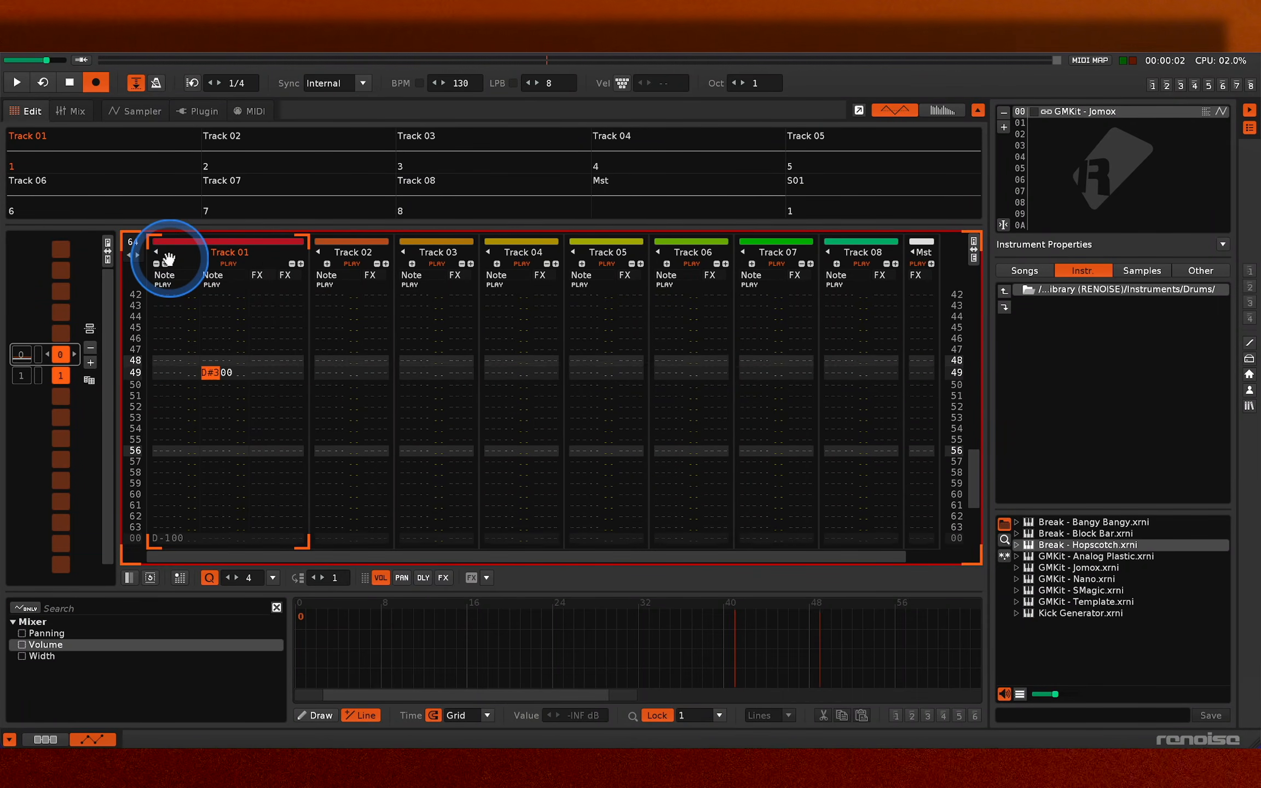
pyautogui.press('Up')
pyautogui.press('0')
pyautogui.press('Delete')
pyautogui.press('0')
pyautogui.press('Down')
pyautogui.press('0')
pyautogui.press('Escape')
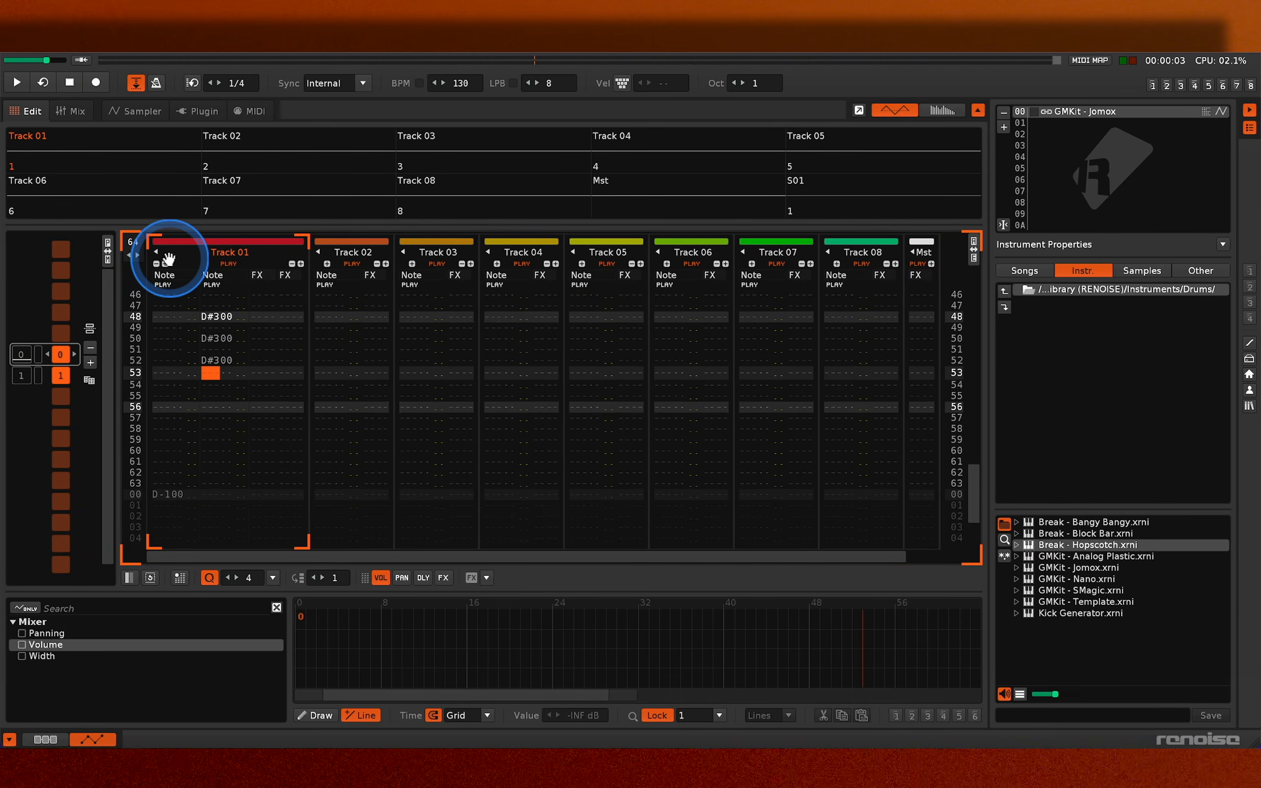
pyautogui.press('space')
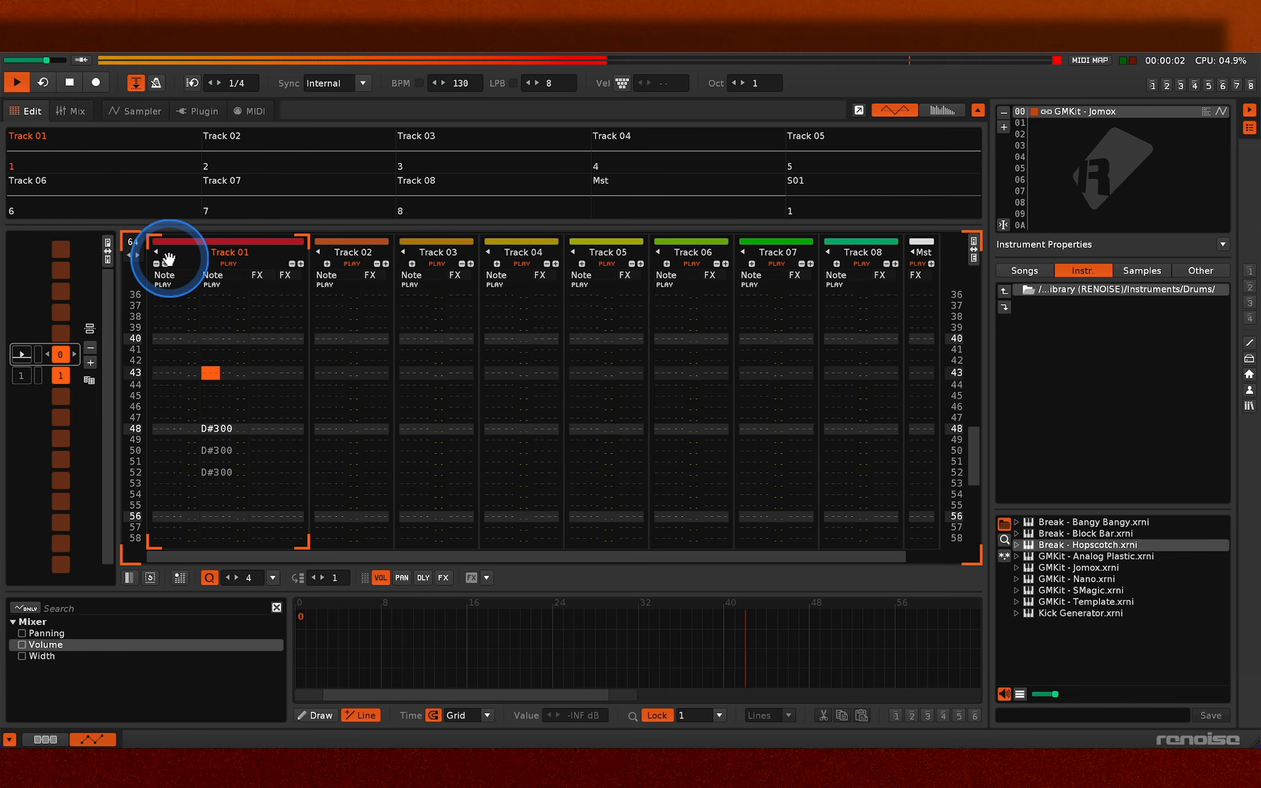
pyautogui.press('space')
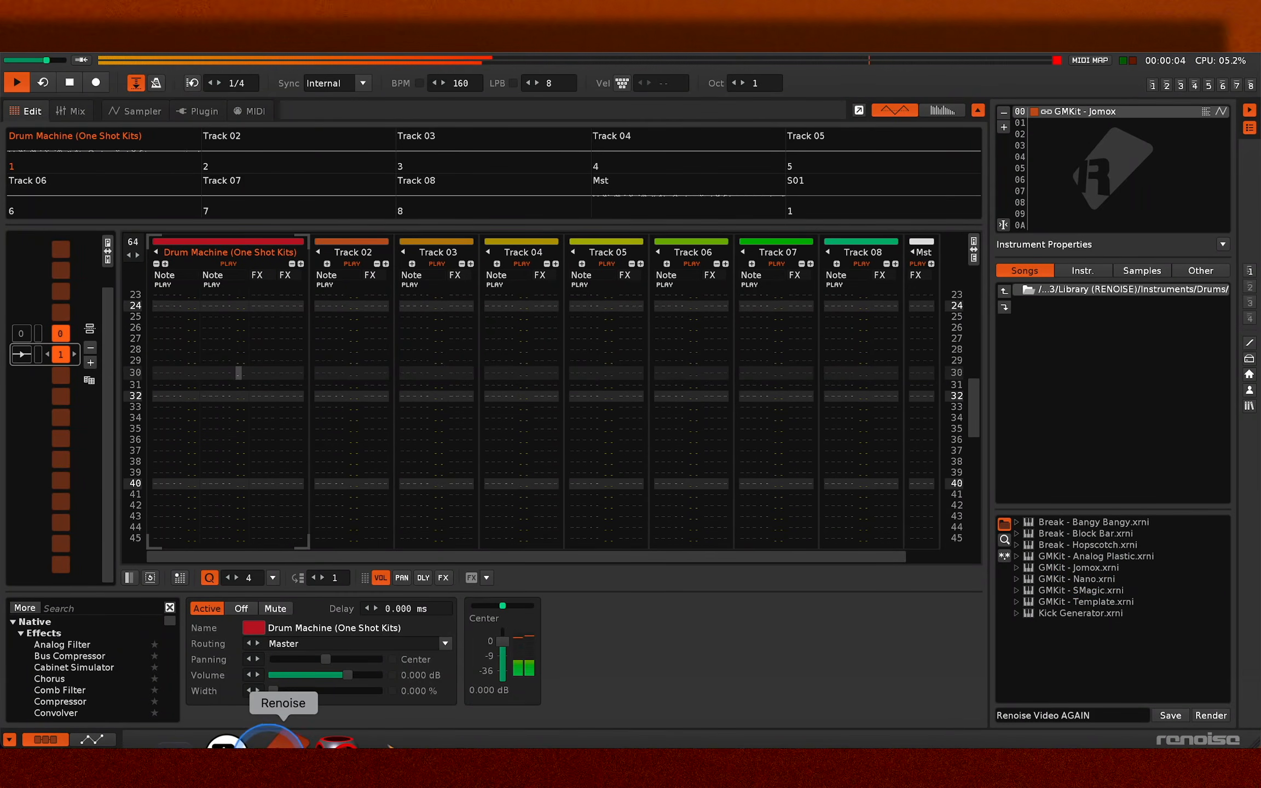
# - Preview the Badonga and animal break samples and load SM101_brk_animal break_140bpm.flac into instrument slot 01
pyautogui.click(268, 734)
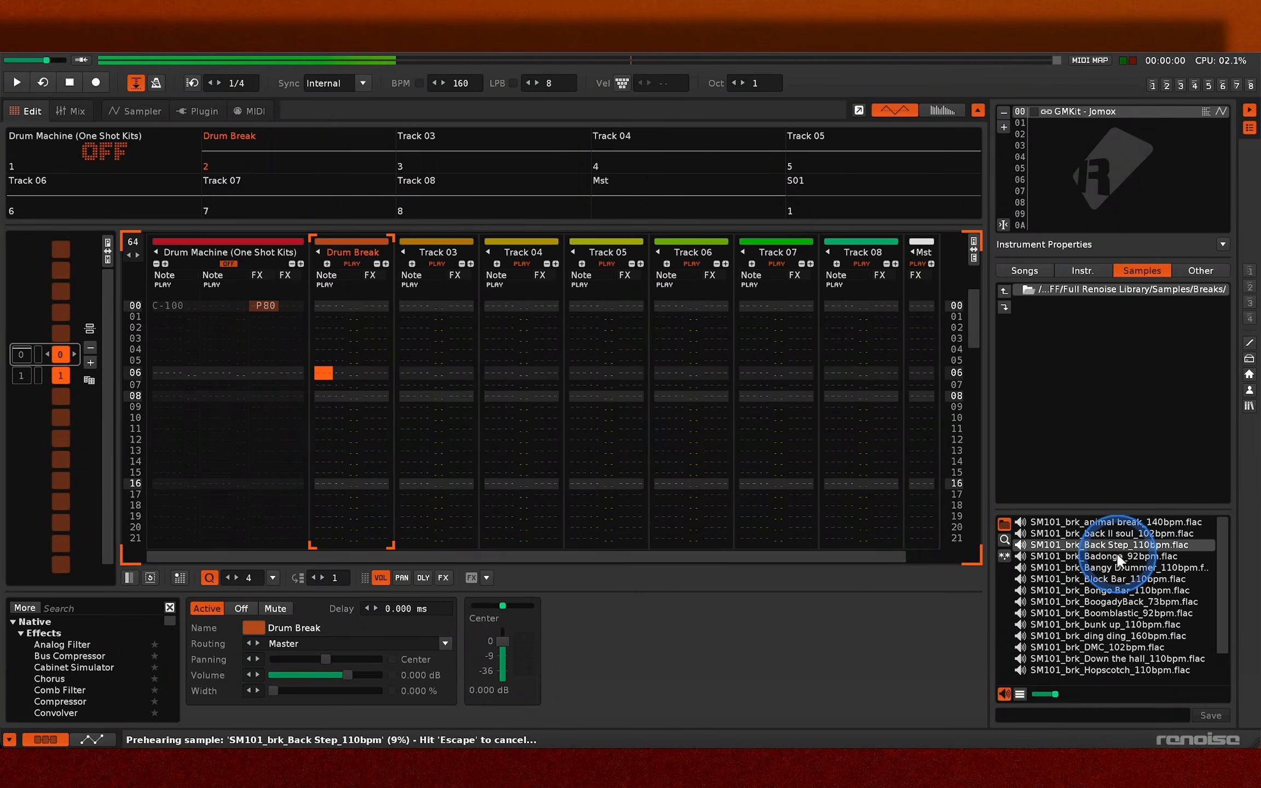
pyautogui.click(1118, 556)
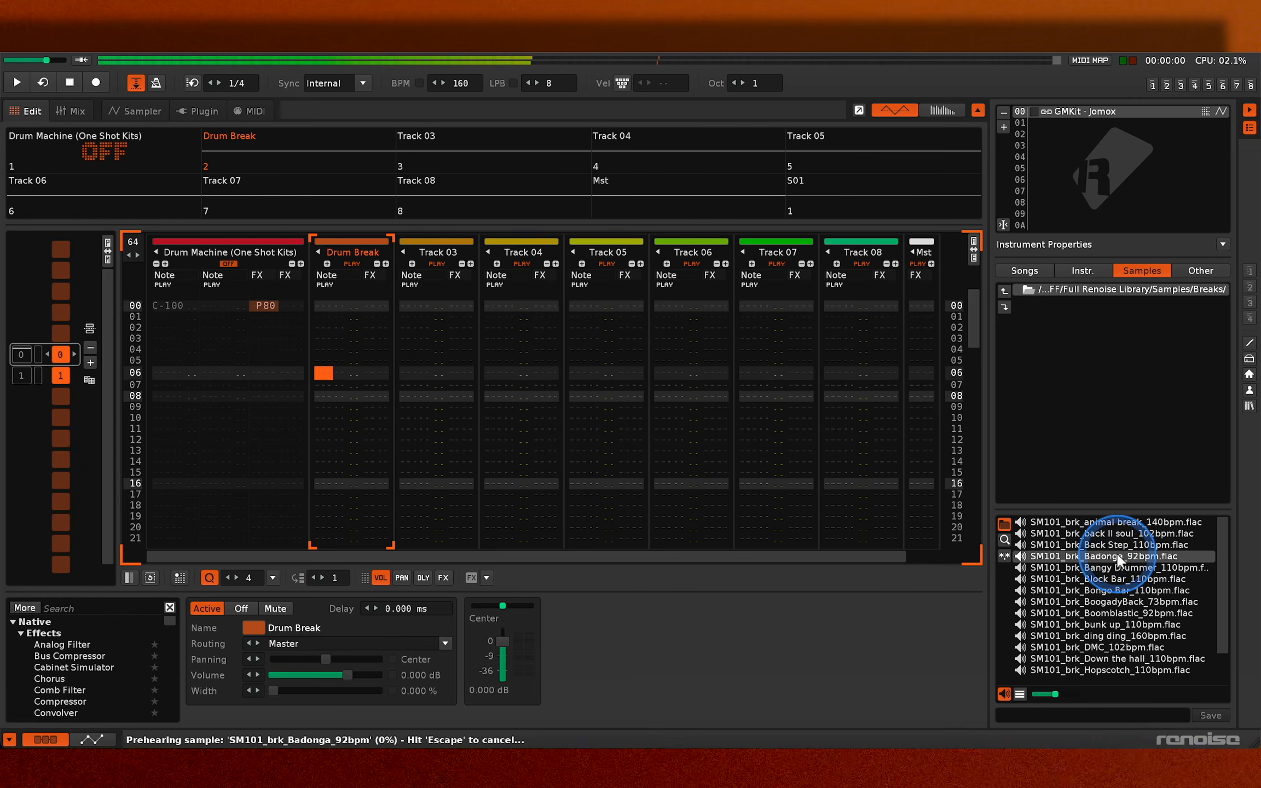
pyautogui.click(1120, 523)
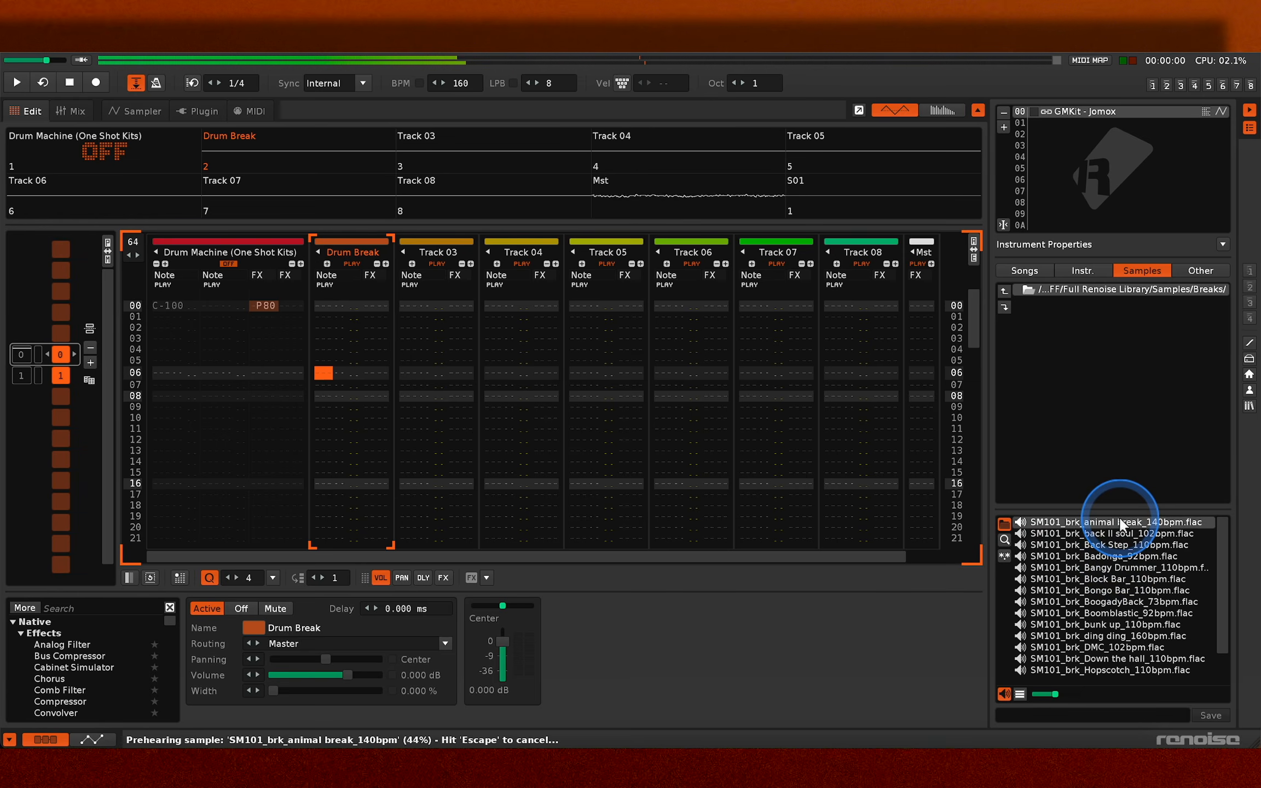
pyautogui.moveTo(1120, 522); pyautogui.dragTo(1060, 120)
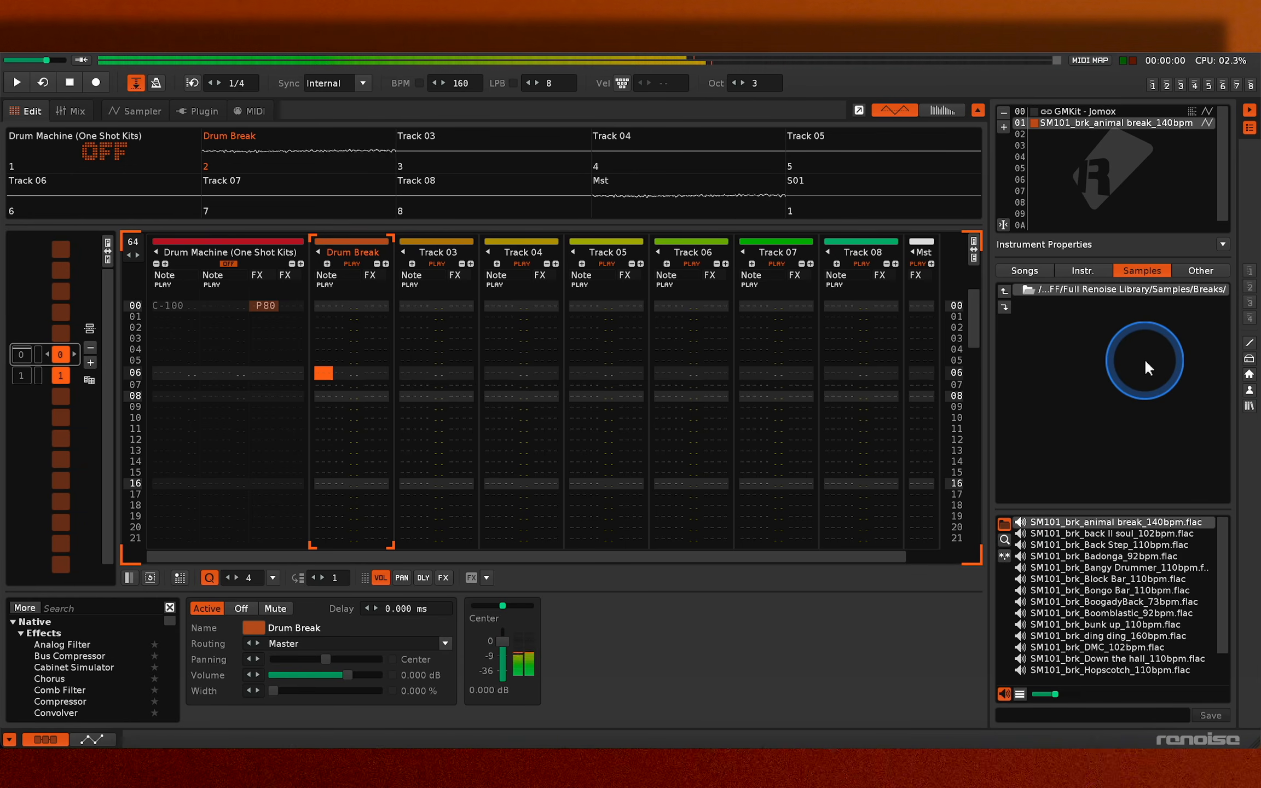
# - Open the loaded animal break sample in the Sampler's waveform view and play it
pyautogui.click(135, 113)
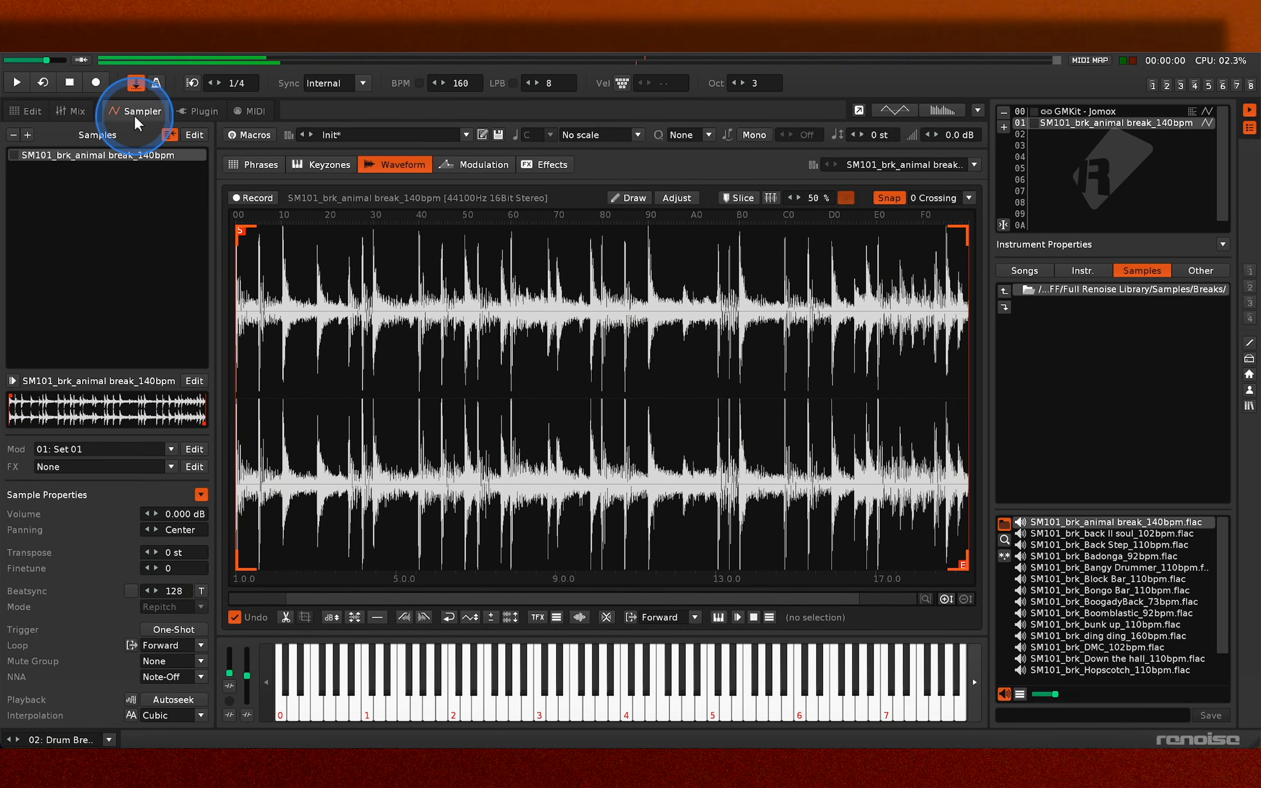
pyautogui.press('3')
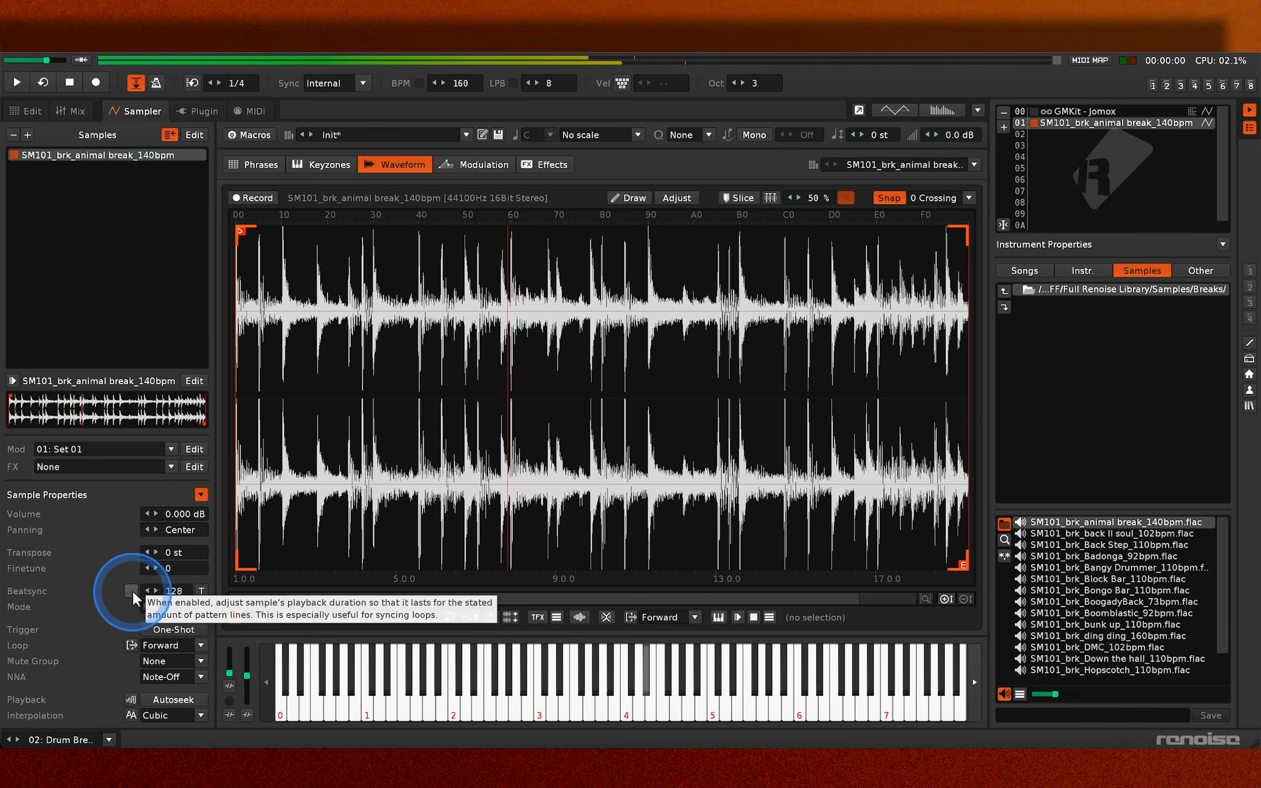
# - Enable Beatsync at 128 lines for the animal break sample and play pattern 0 from line 00 with the metronome
pyautogui.click(132, 591)
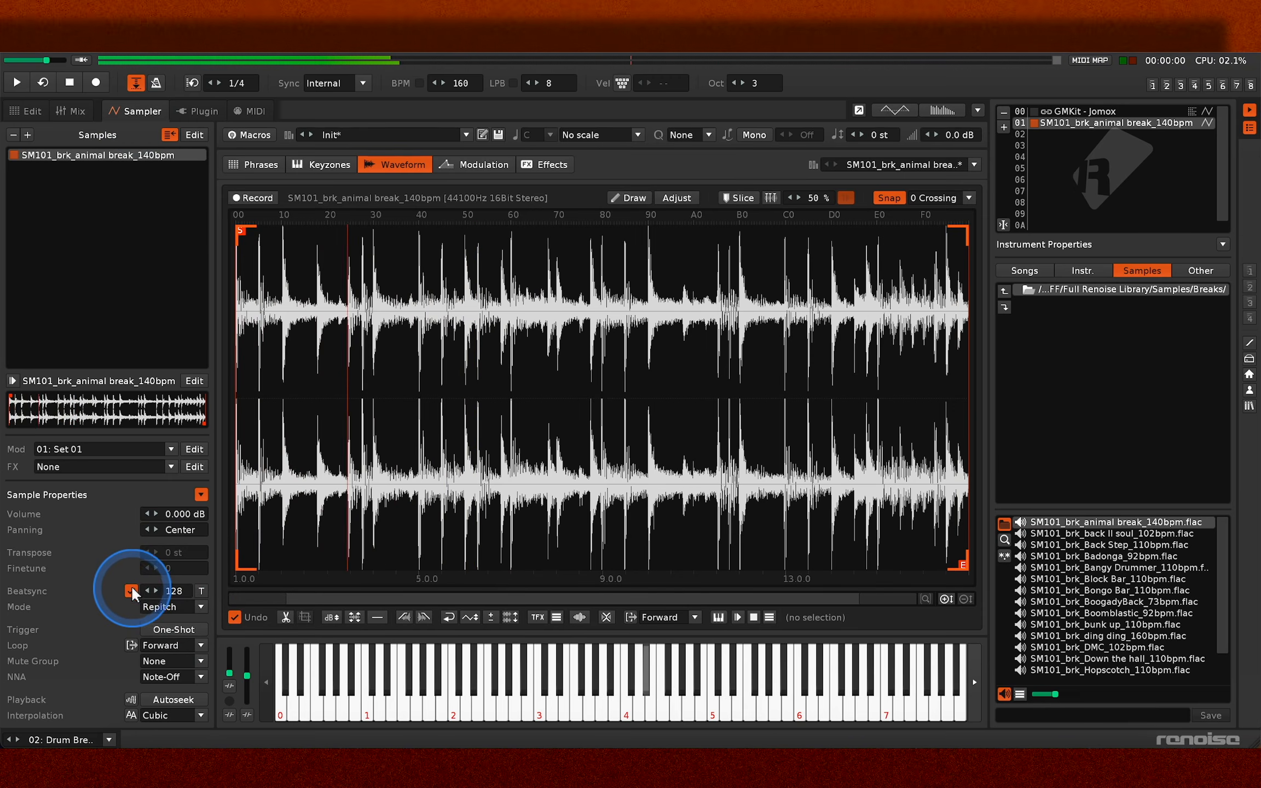
pyautogui.click(27, 110)
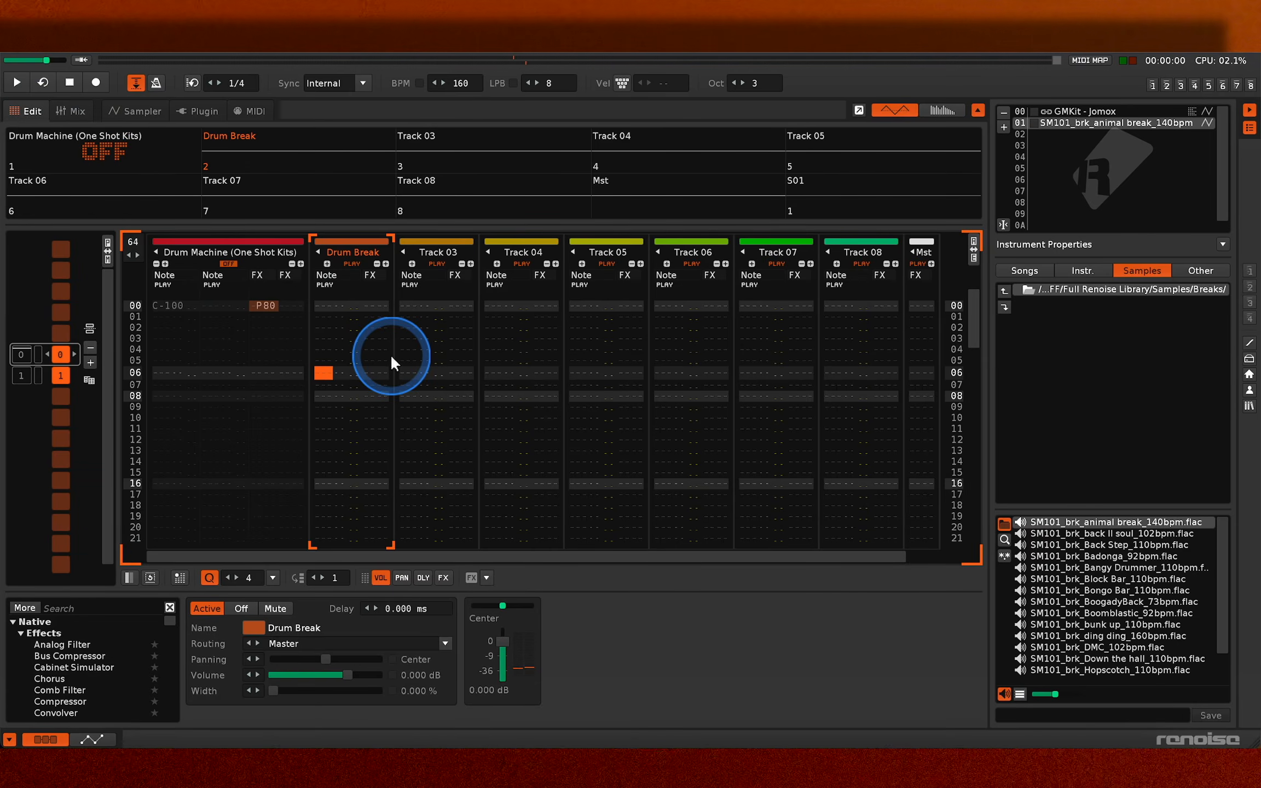
pyautogui.press('Up')
pyautogui.press('Up')
pyautogui.press('Up')
pyautogui.press('Up')
pyautogui.press('Up')
pyautogui.press('Up')
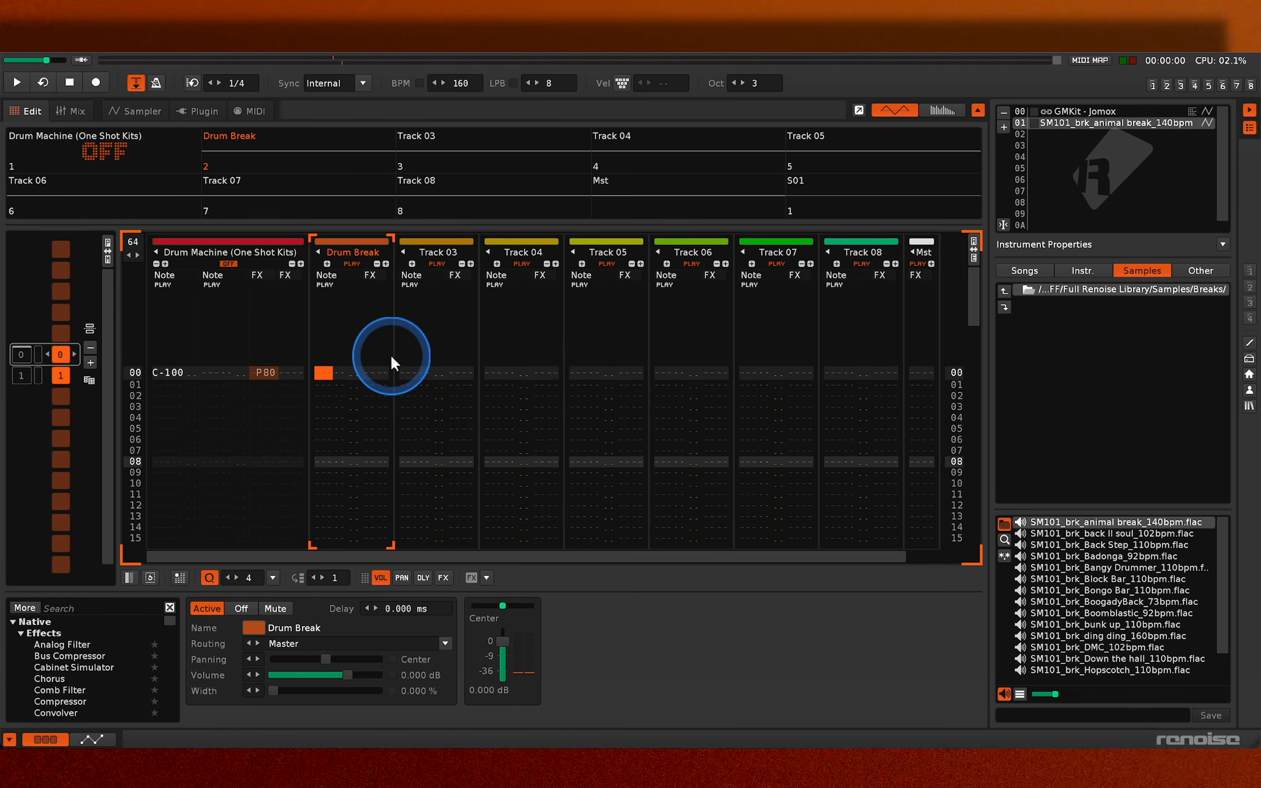
pyautogui.press('space')
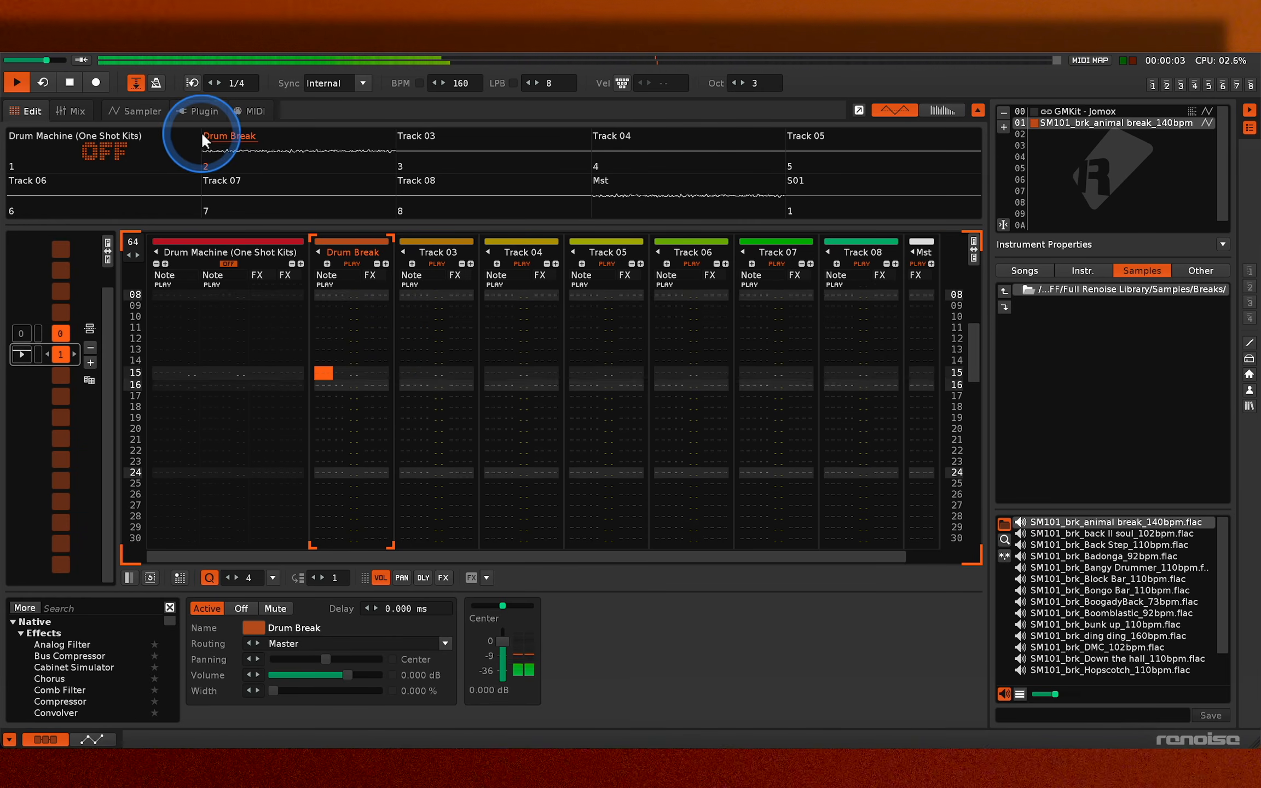
pyautogui.click(156, 80)
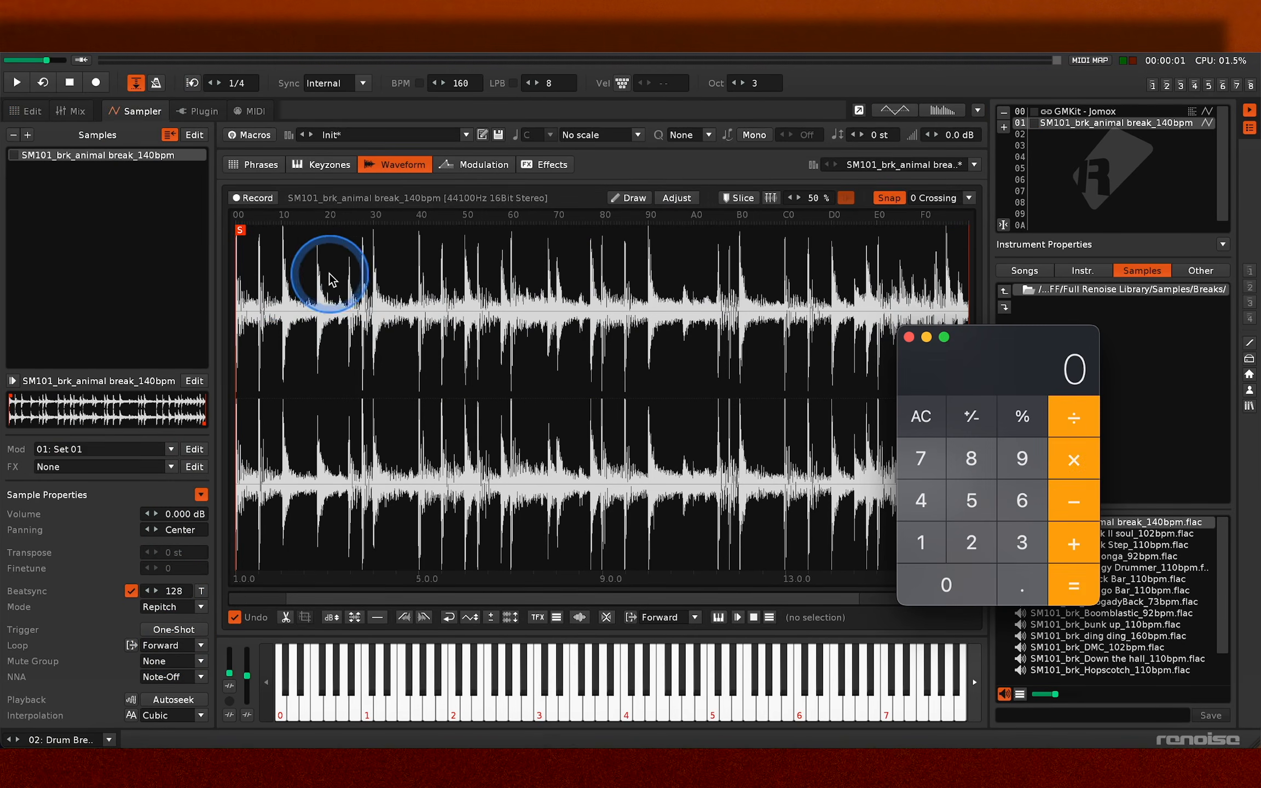
# - Work out the Beatsync number in Calculator as beats in the sample times lines per beat, and play the synced break again
pyautogui.press('*')
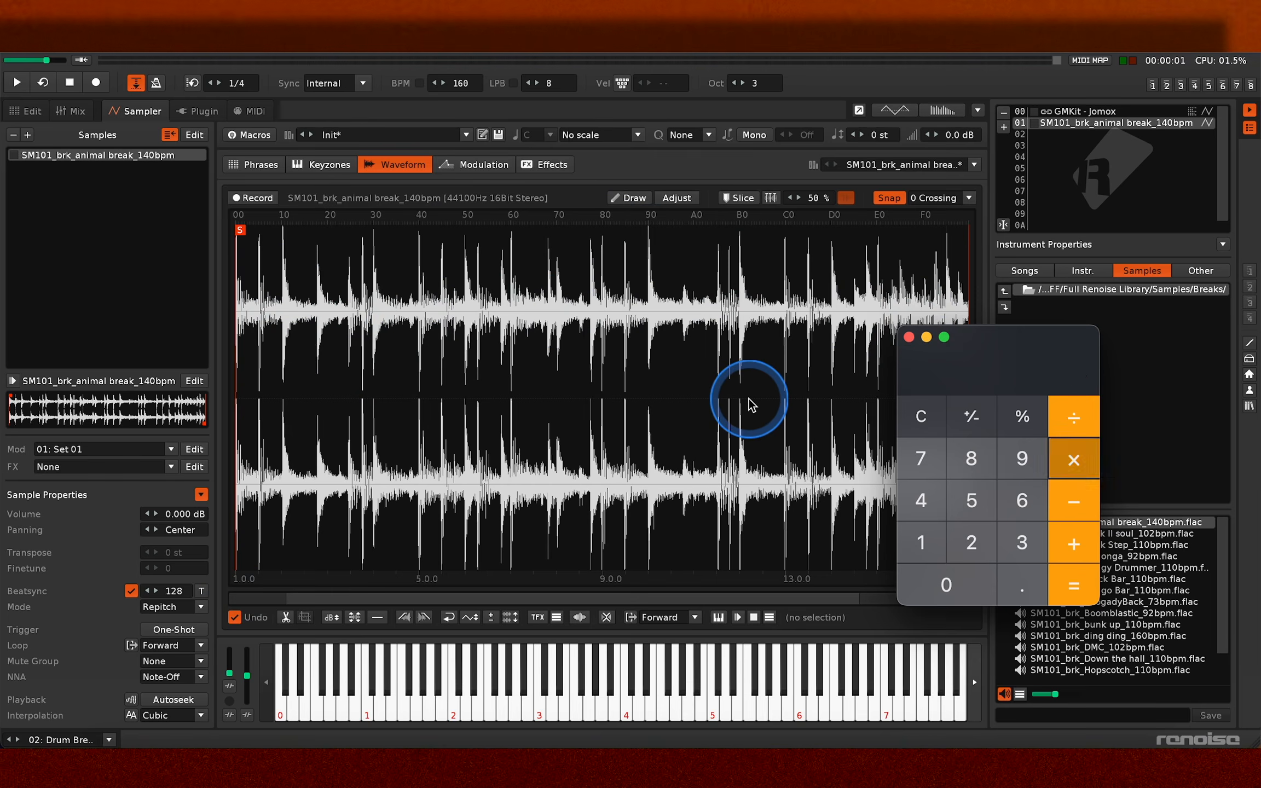
pyautogui.write('16')
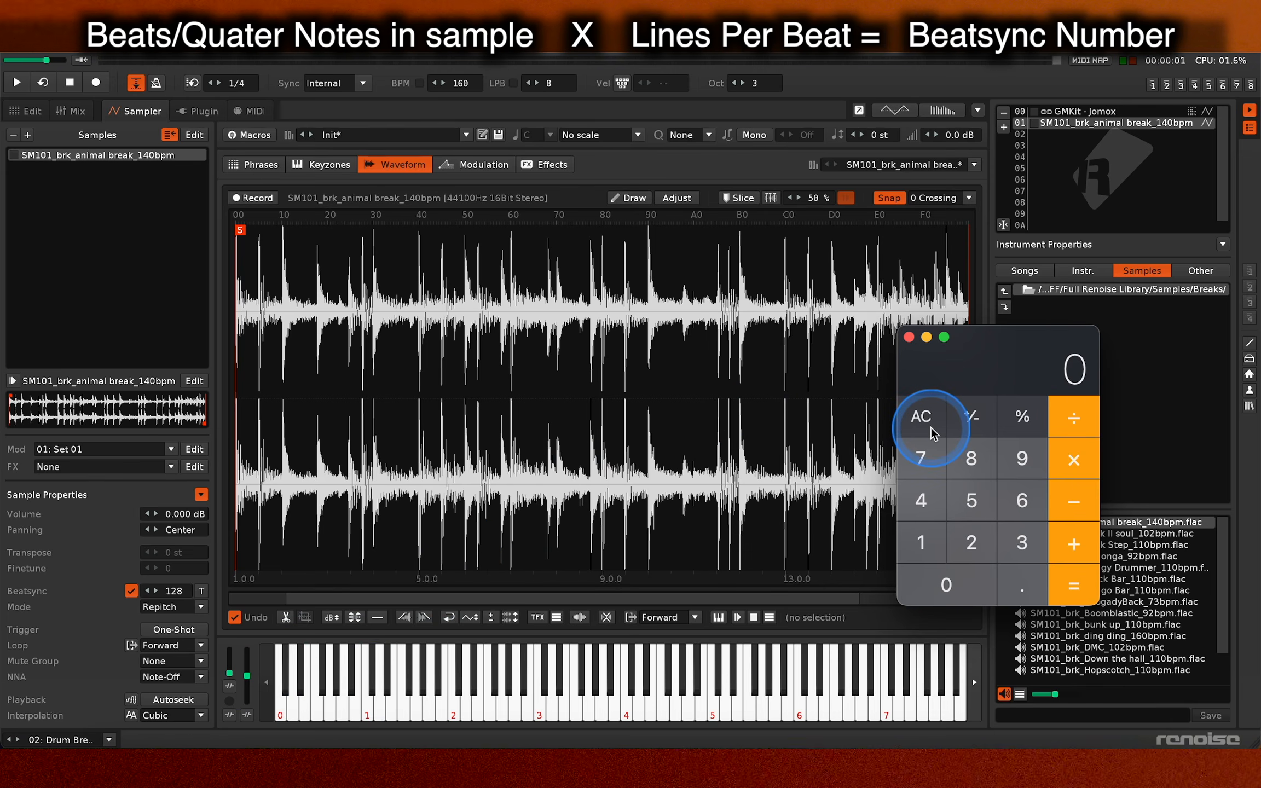
pyautogui.press('4')
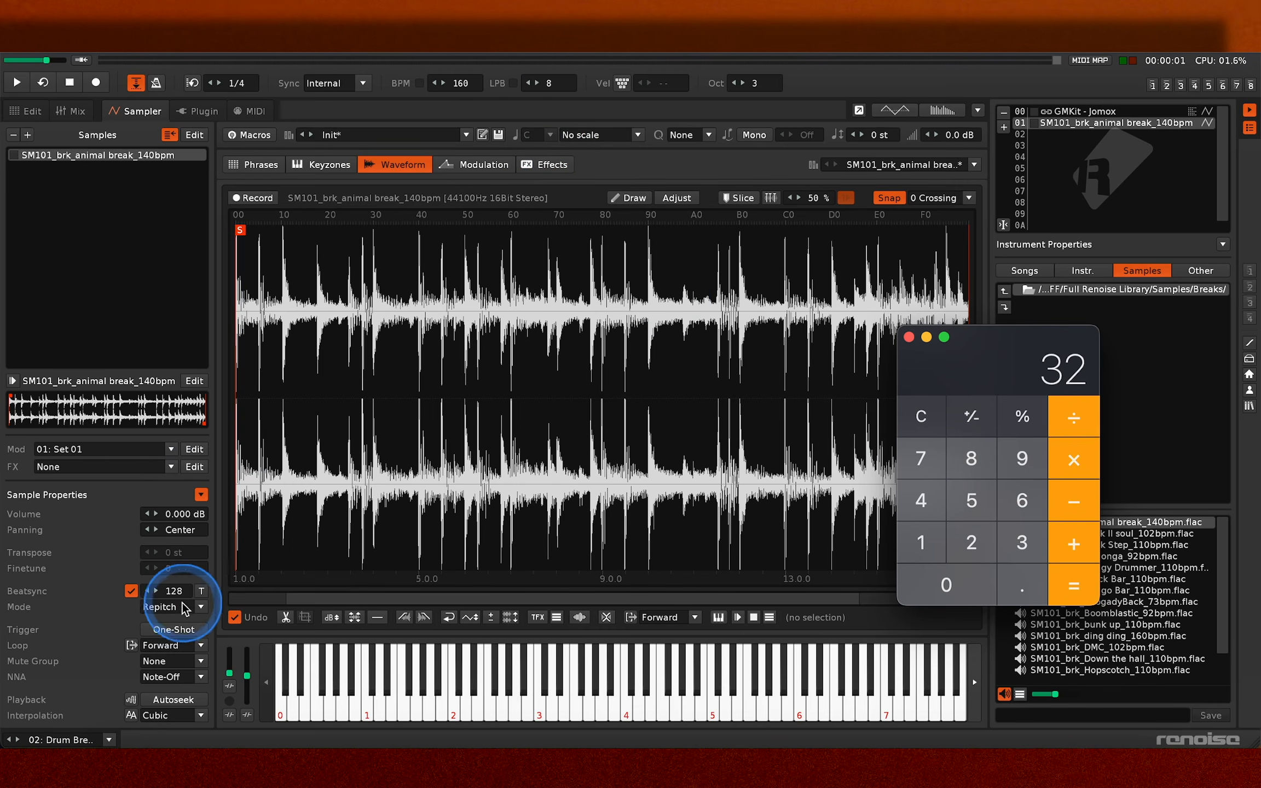
pyautogui.click(909, 336)
pyautogui.press('space')
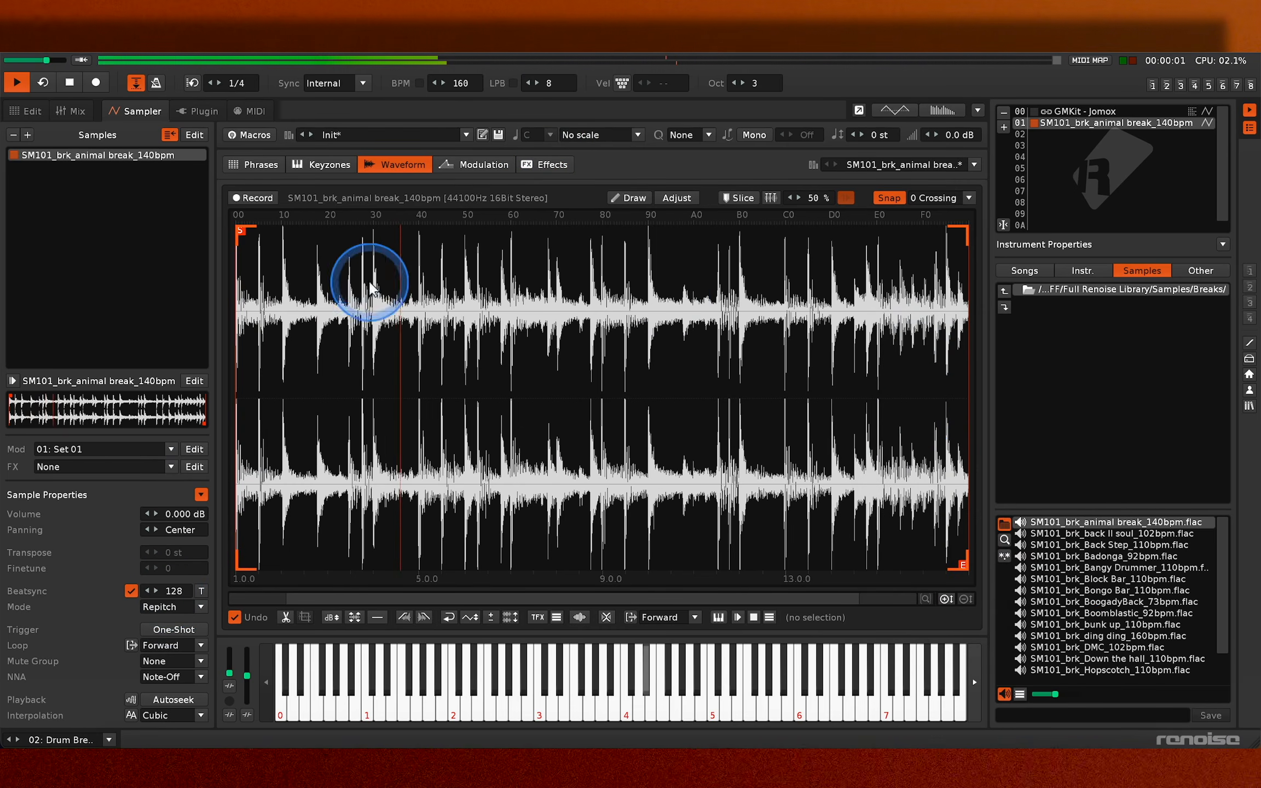
pyautogui.press('space')
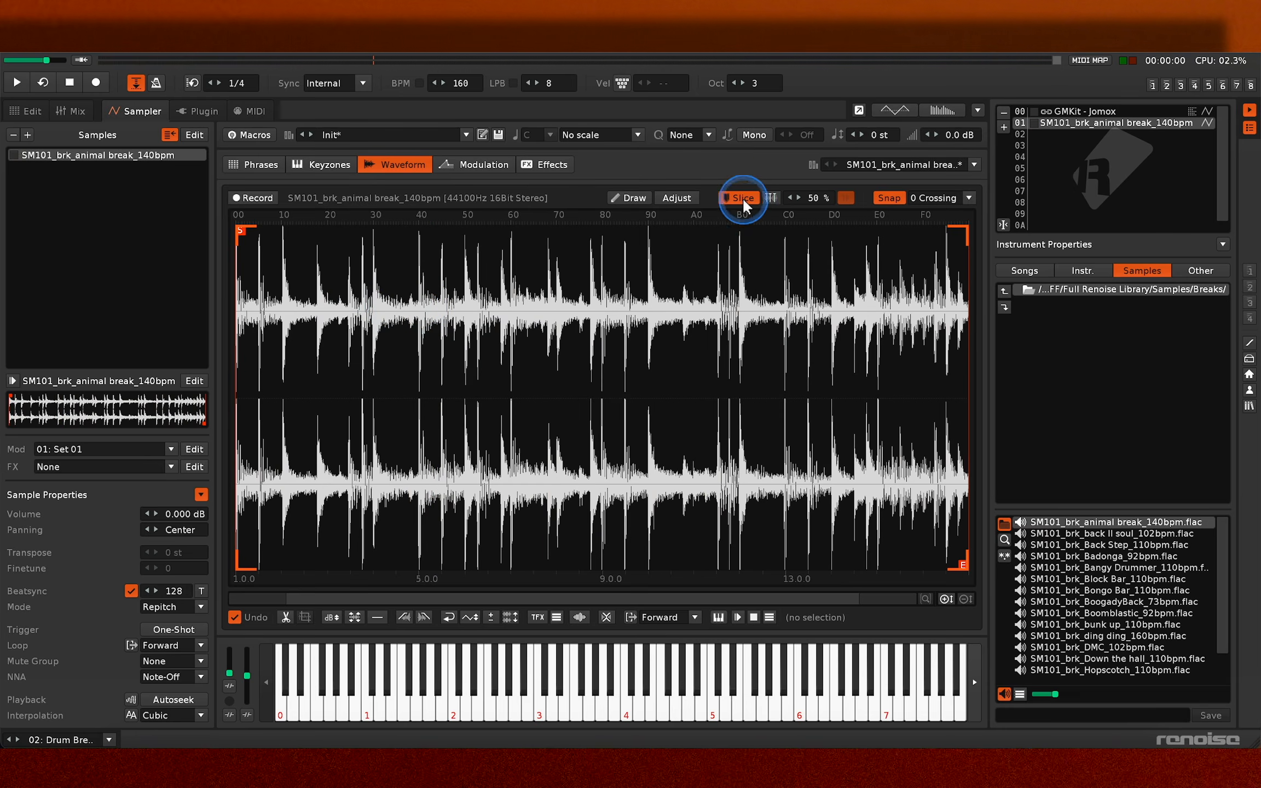
# - Place slice markers 01 to 04 by hand on drum hits near the start of the break's waveform
pyautogui.click(739, 197)
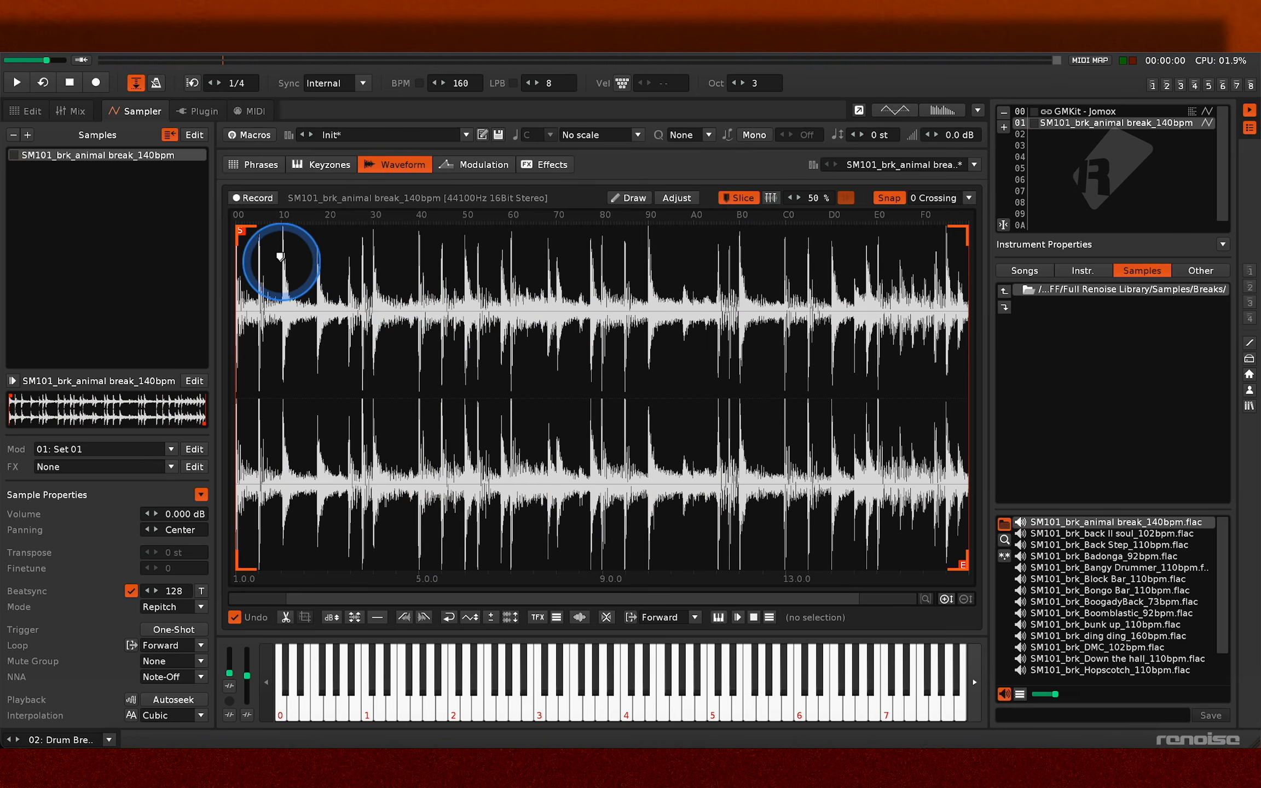
pyautogui.doubleClick(283, 256)
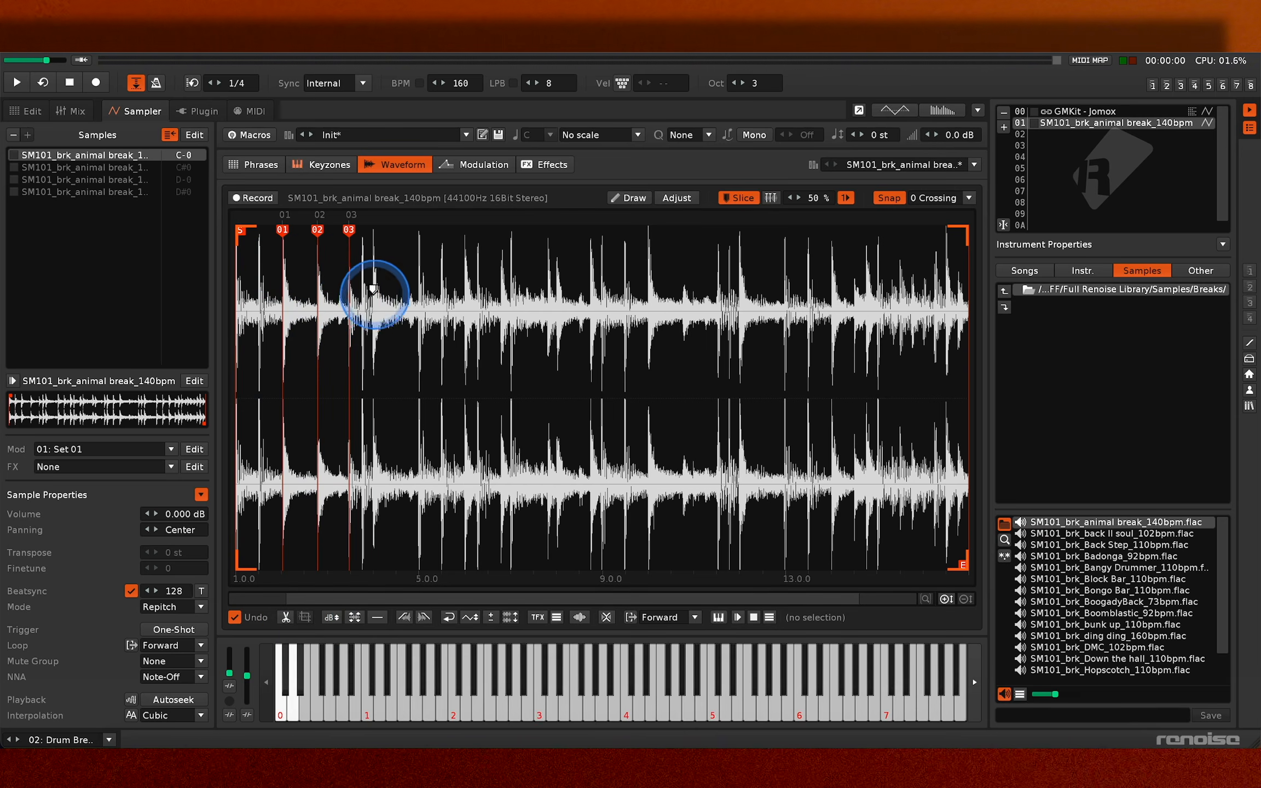
pyautogui.doubleClick(373, 289)
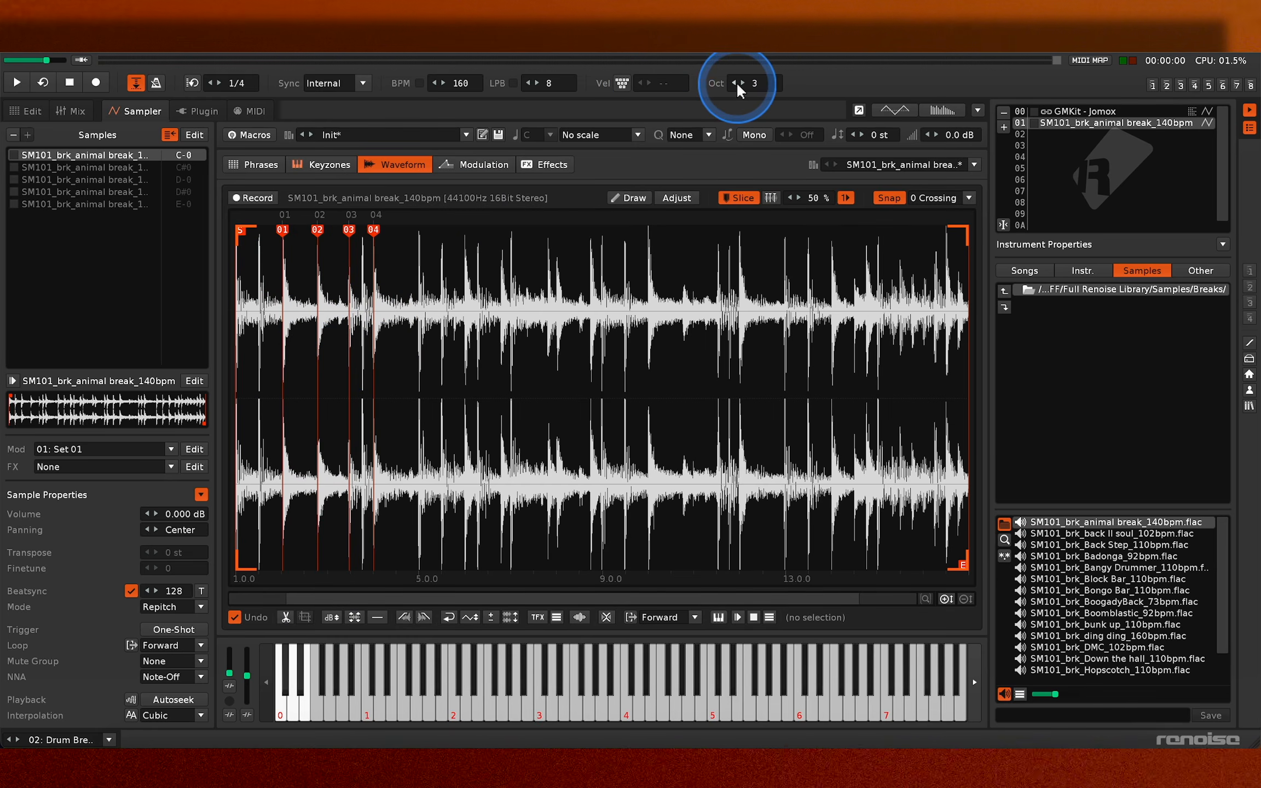
# - Set the keyboard octave to 0 and play the hand-made slices from C-0 to D#0
pyautogui.press('z')
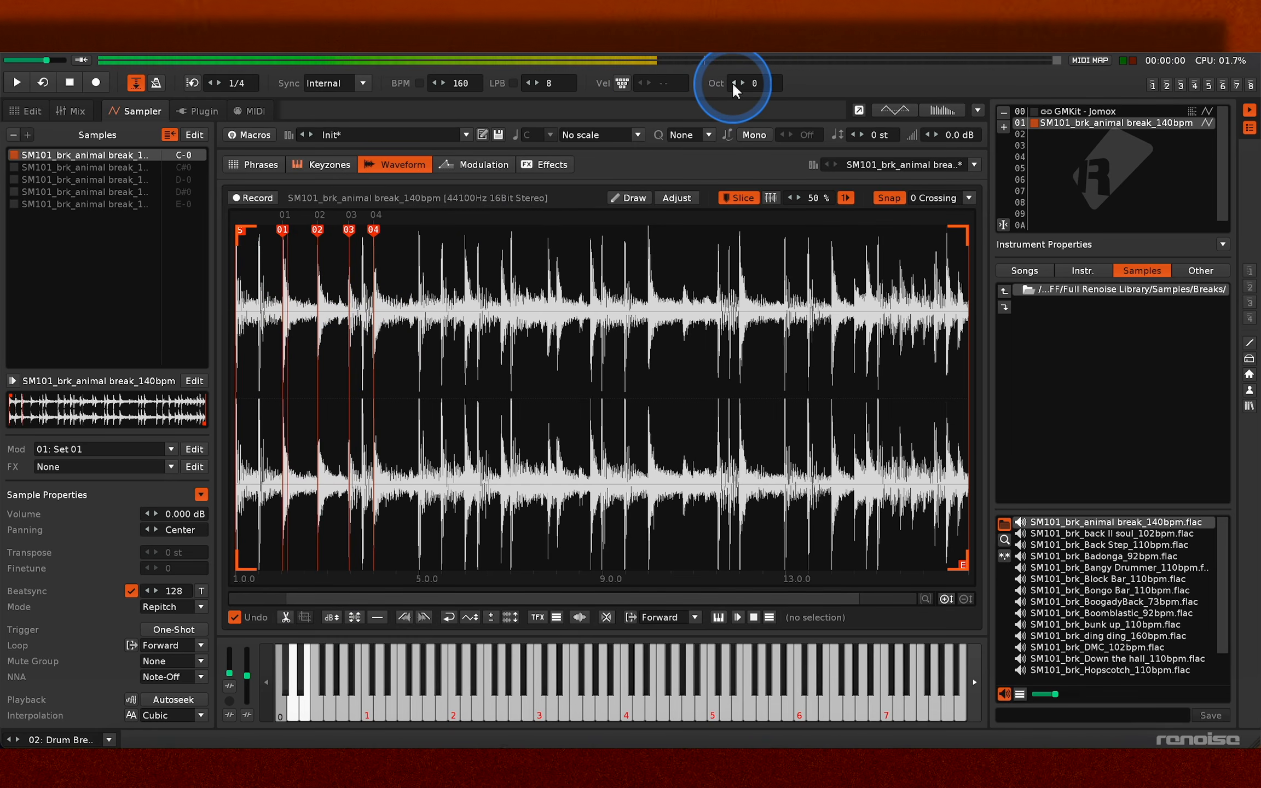
pyautogui.press('s')
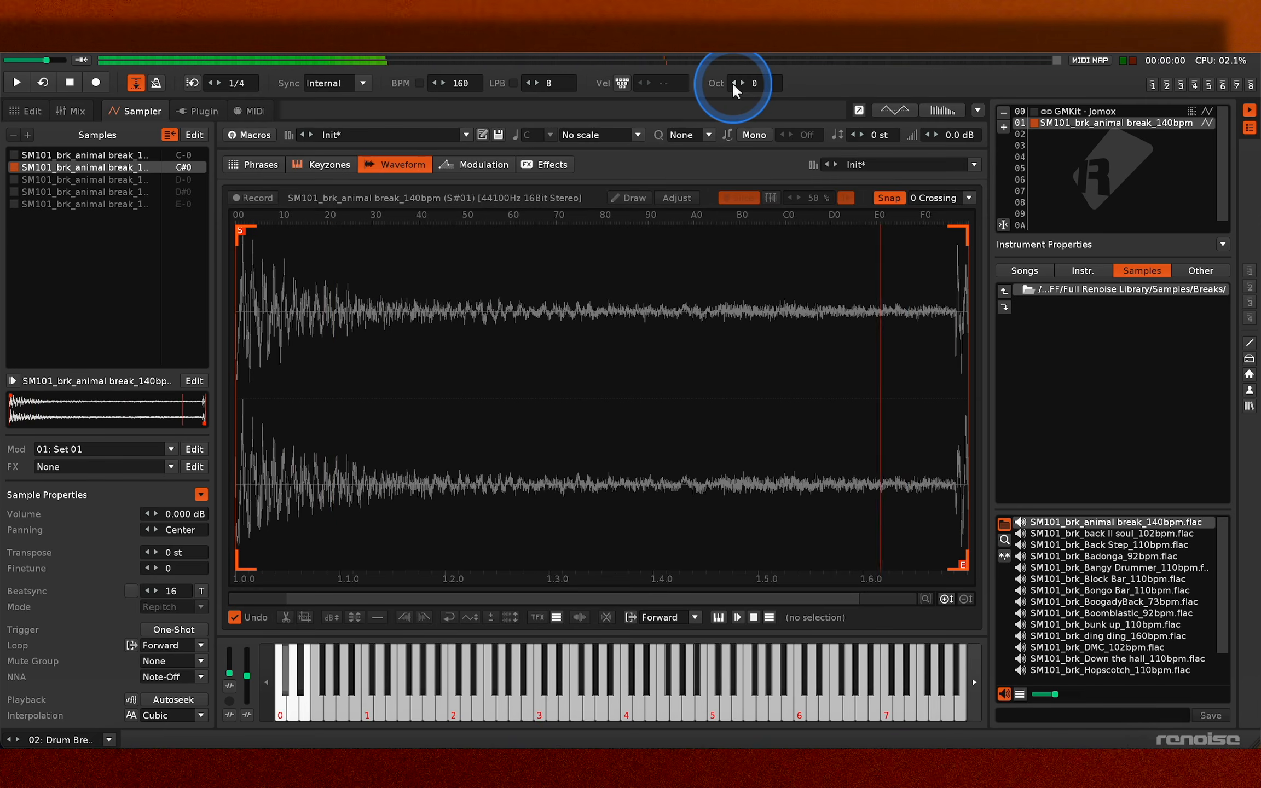
pyautogui.press('x')
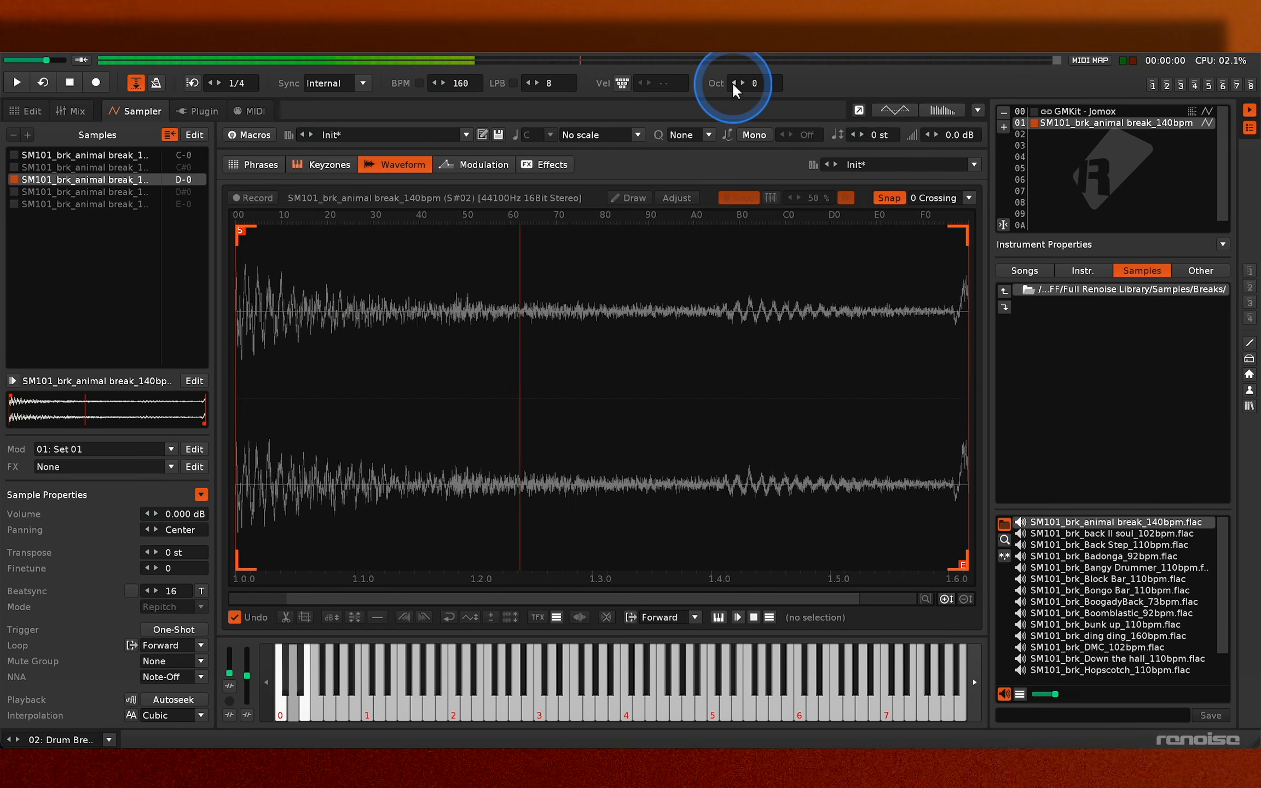
pyautogui.press('d')
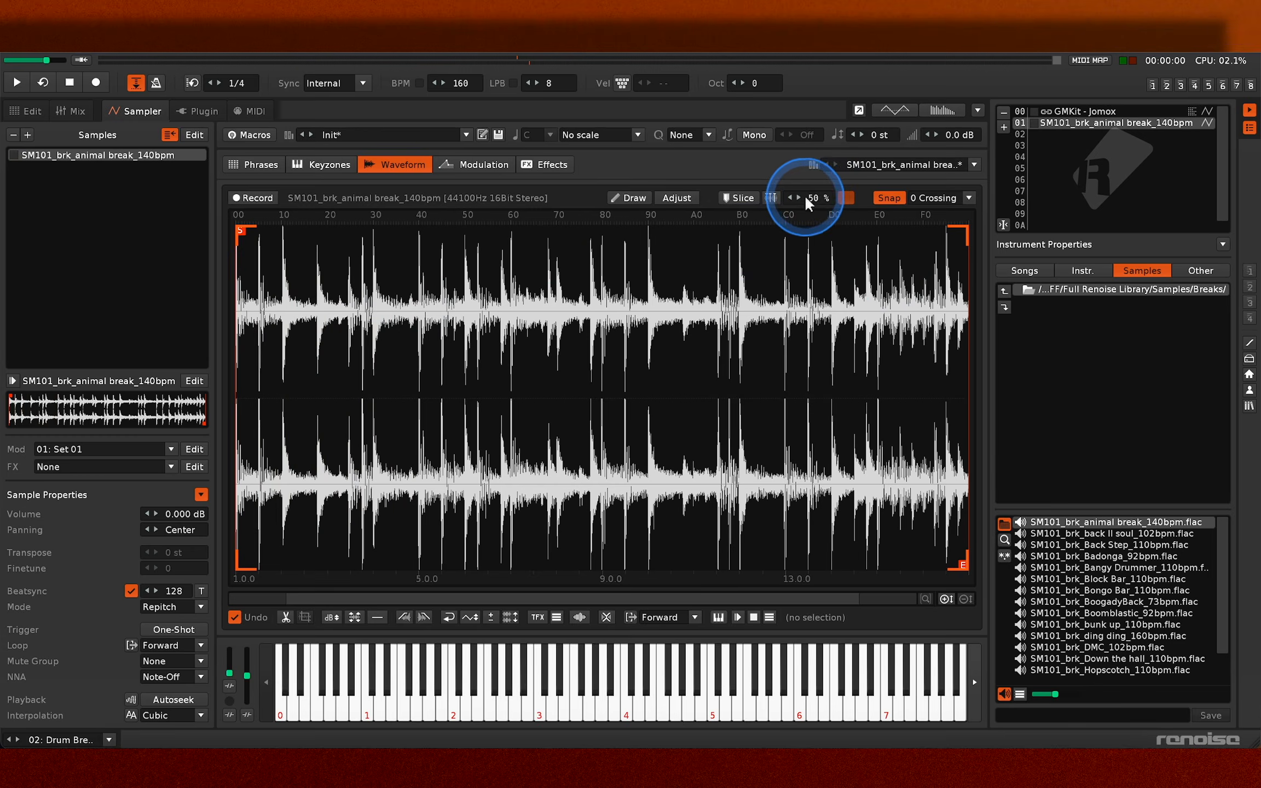
# - Auto-slice the whole break at 50 % sensitivity and play the resulting slices from C-0 to F-0
pyautogui.click(771, 198)
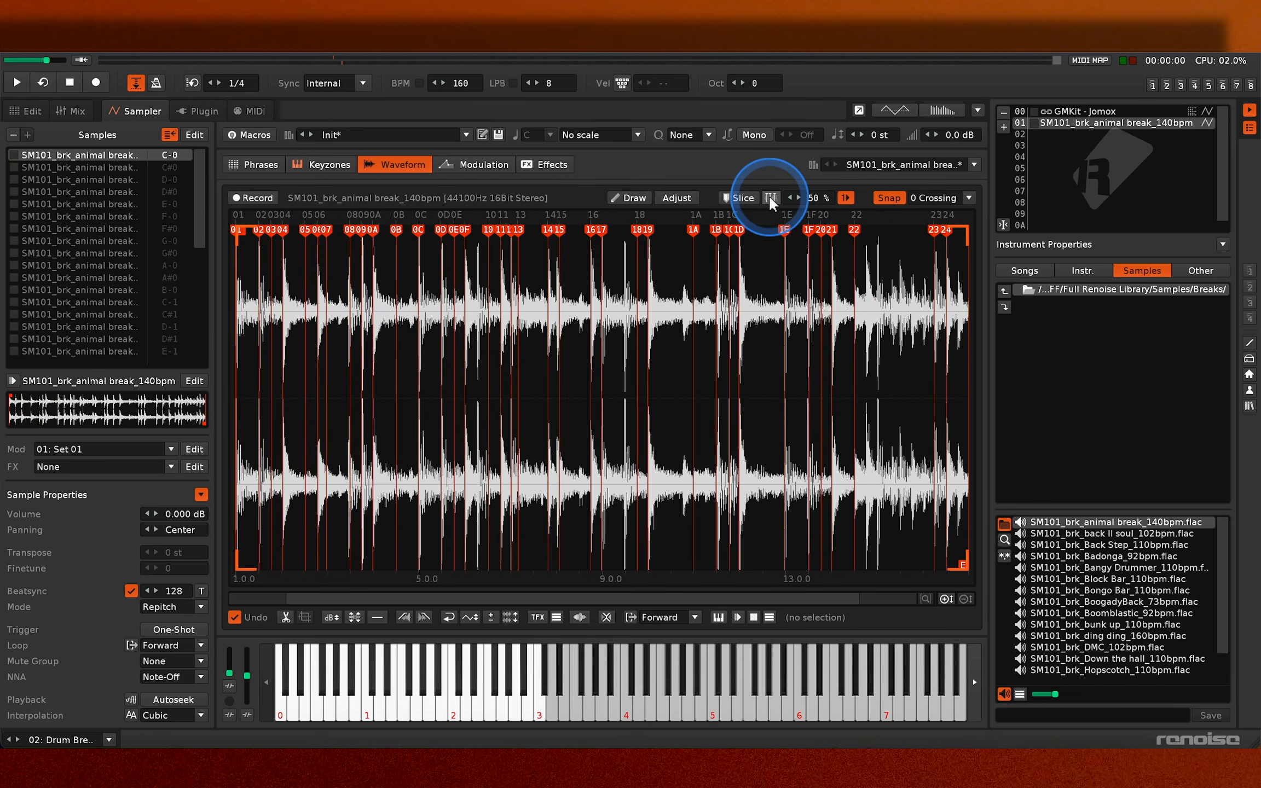
pyautogui.press('z')
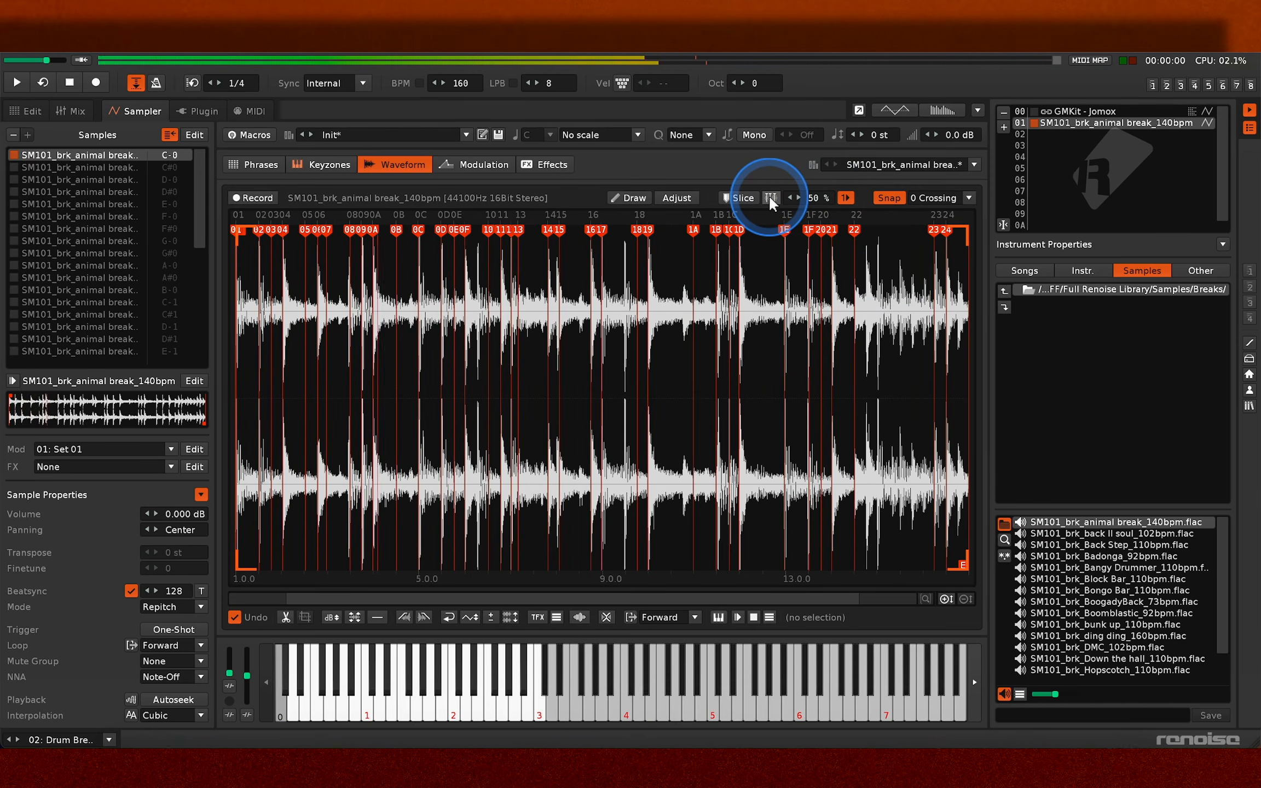
pyautogui.press('s')
pyautogui.press('x')
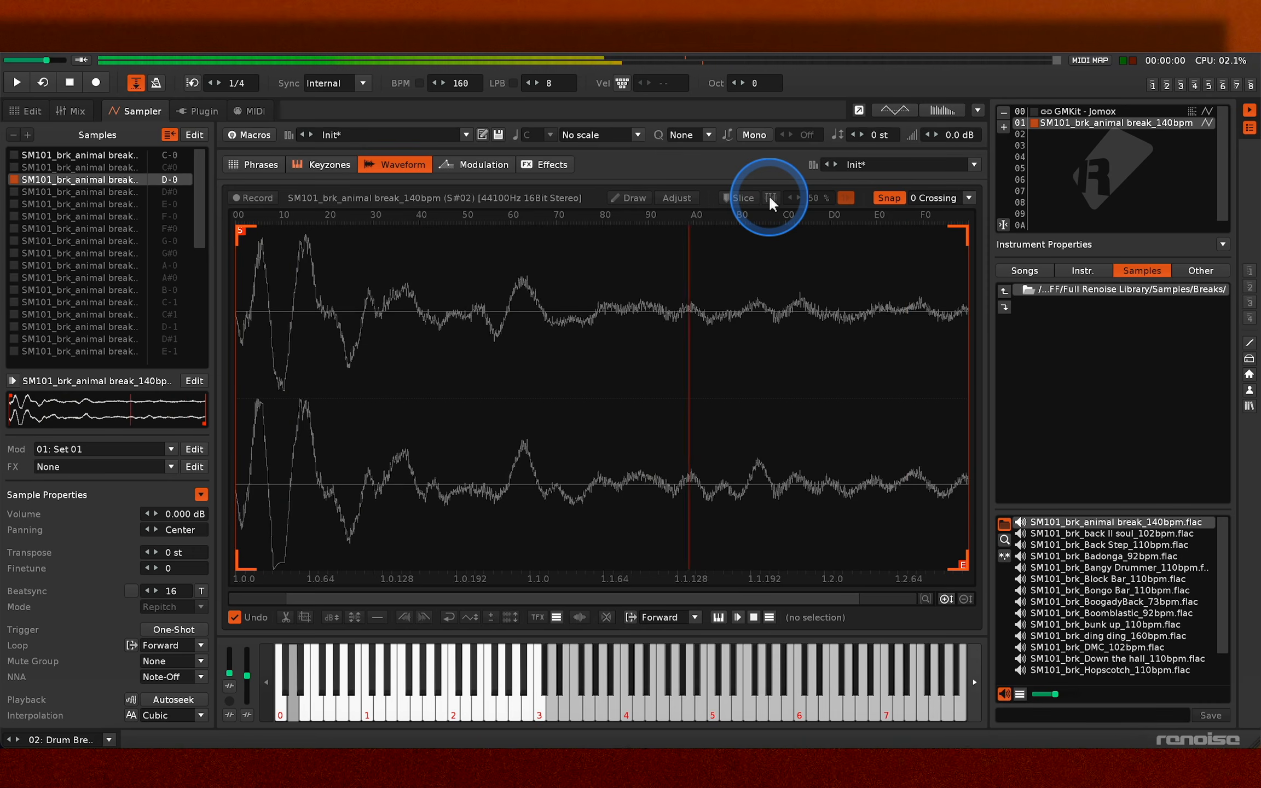
pyautogui.press('d')
pyautogui.press('c')
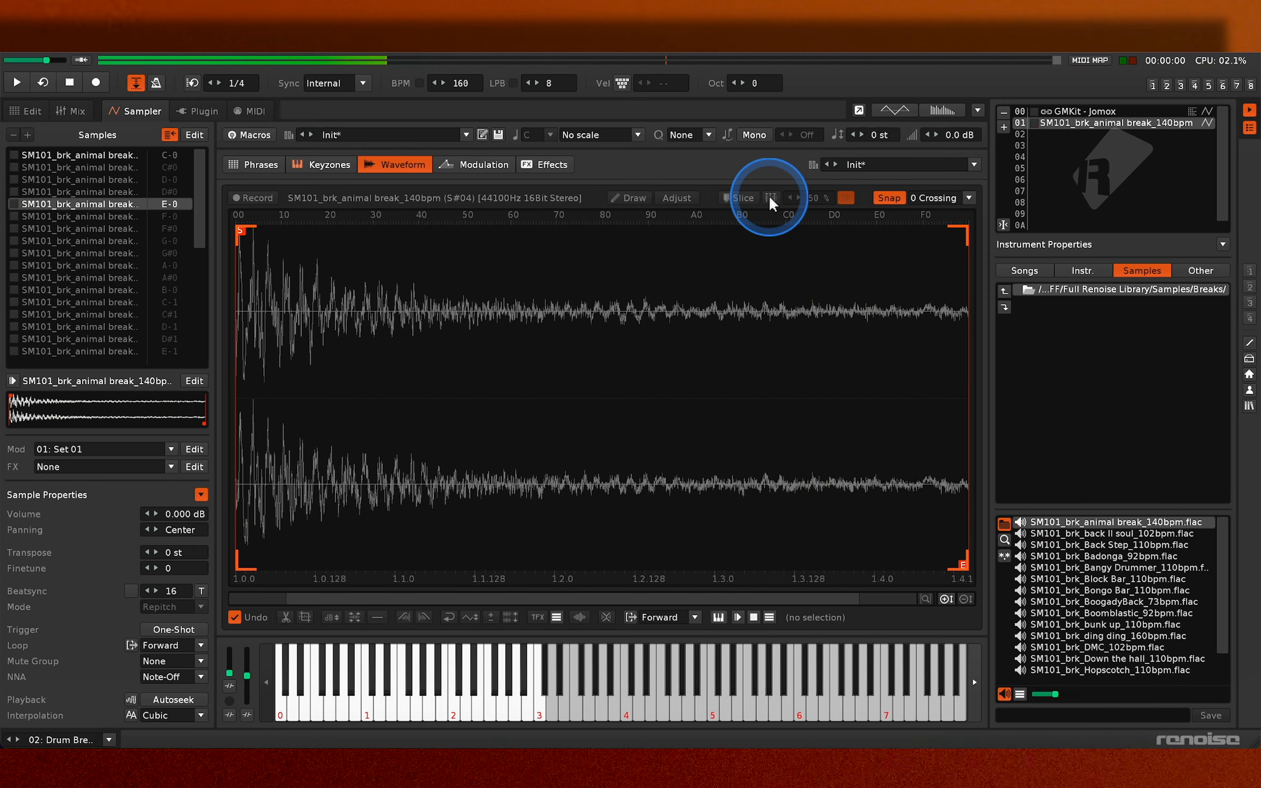
pyautogui.press('v')
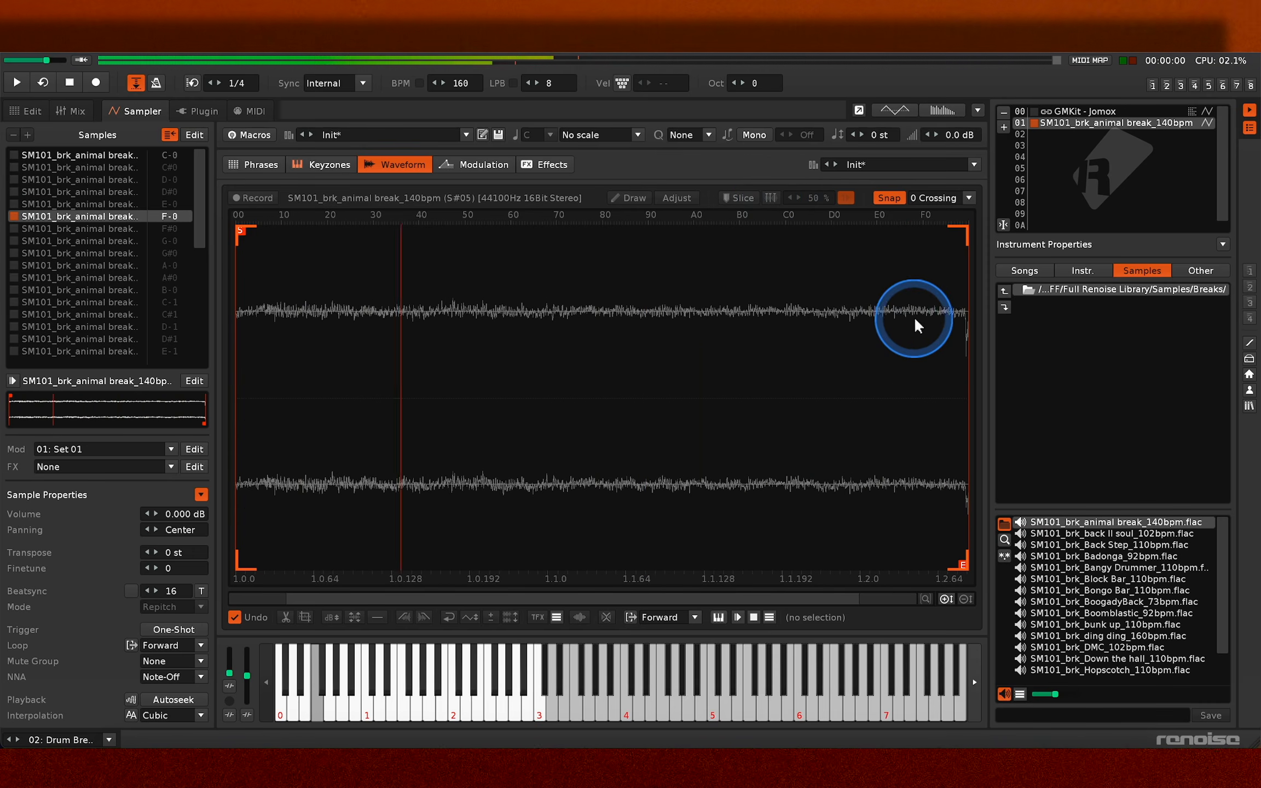
# - Select the end of the F-0 slice for editing and destructively render the slices as independent samples
pyautogui.moveTo(949, 332); pyautogui.dragTo(977, 335)
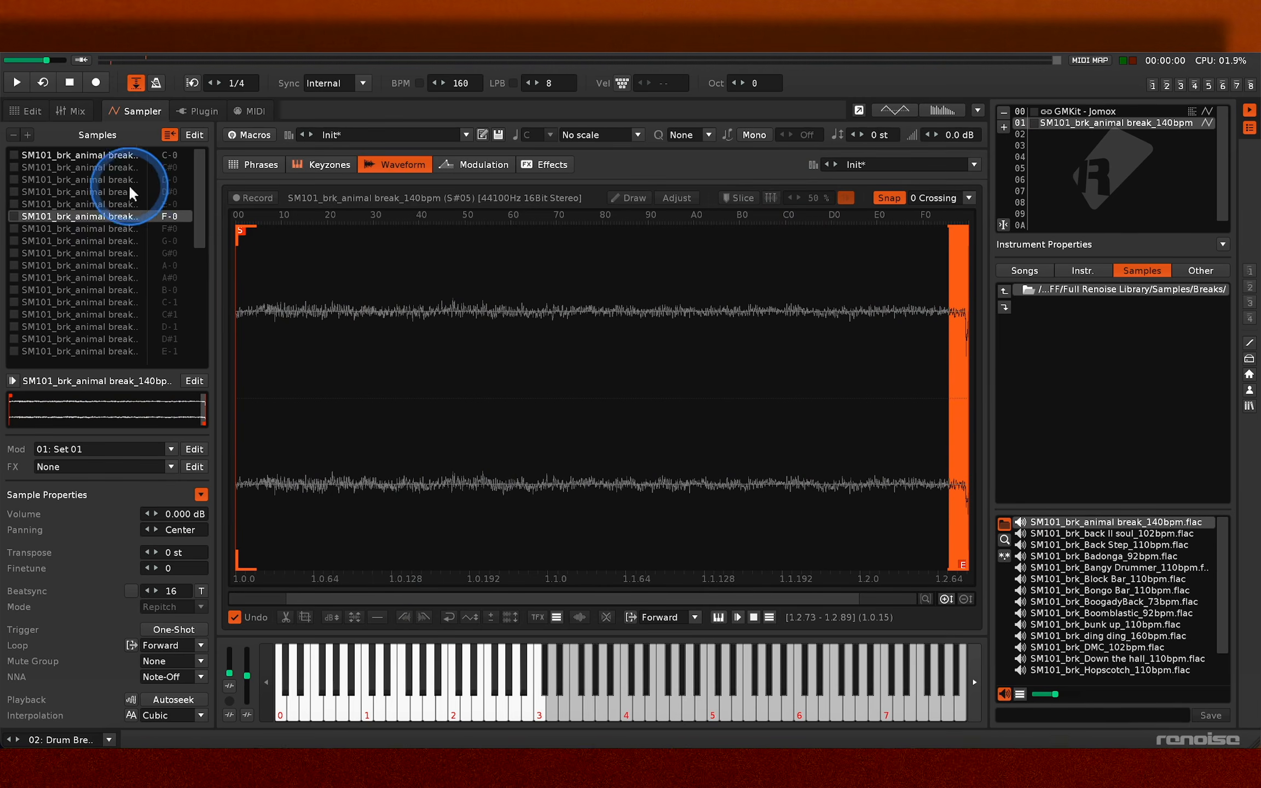
pyautogui.click(129, 169)
pyautogui.keyDown('shift'); pyautogui.click(123, 350); pyautogui.keyUp('shift')
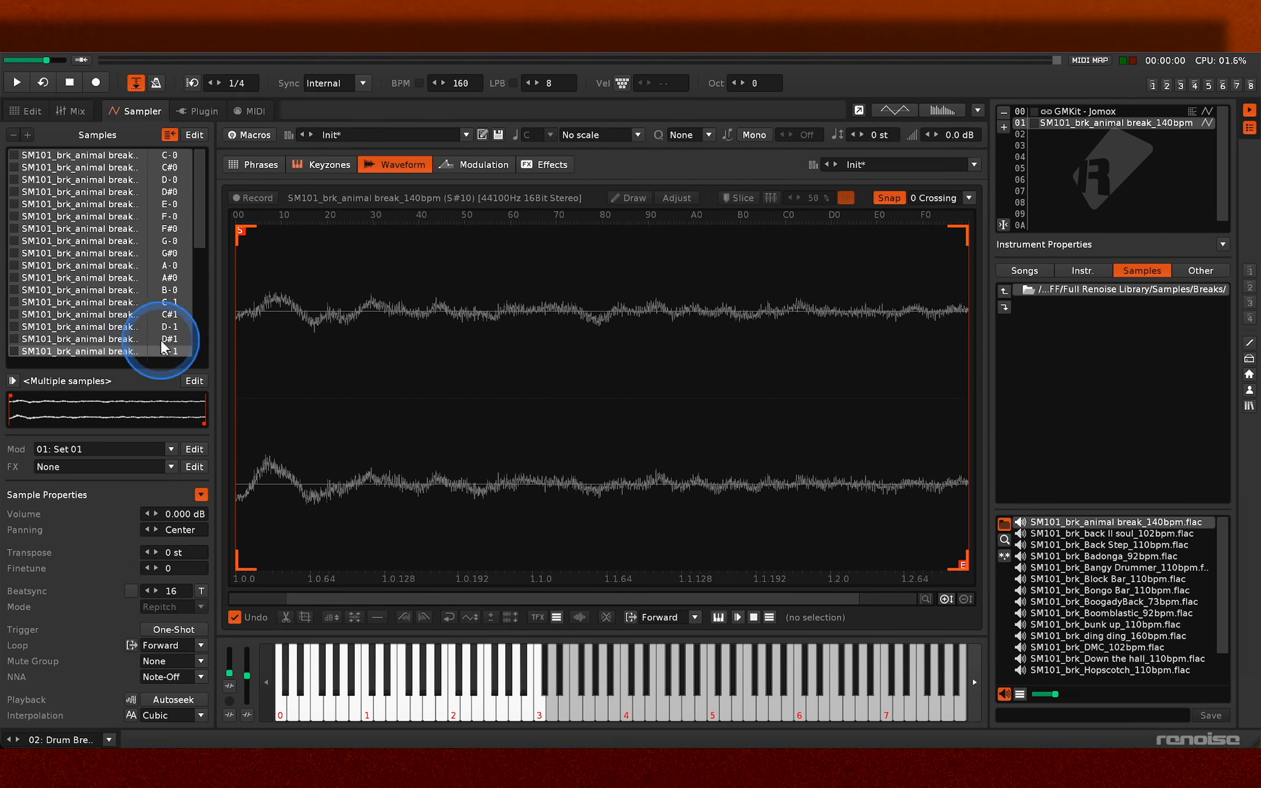
pyautogui.rightClick(145, 283)
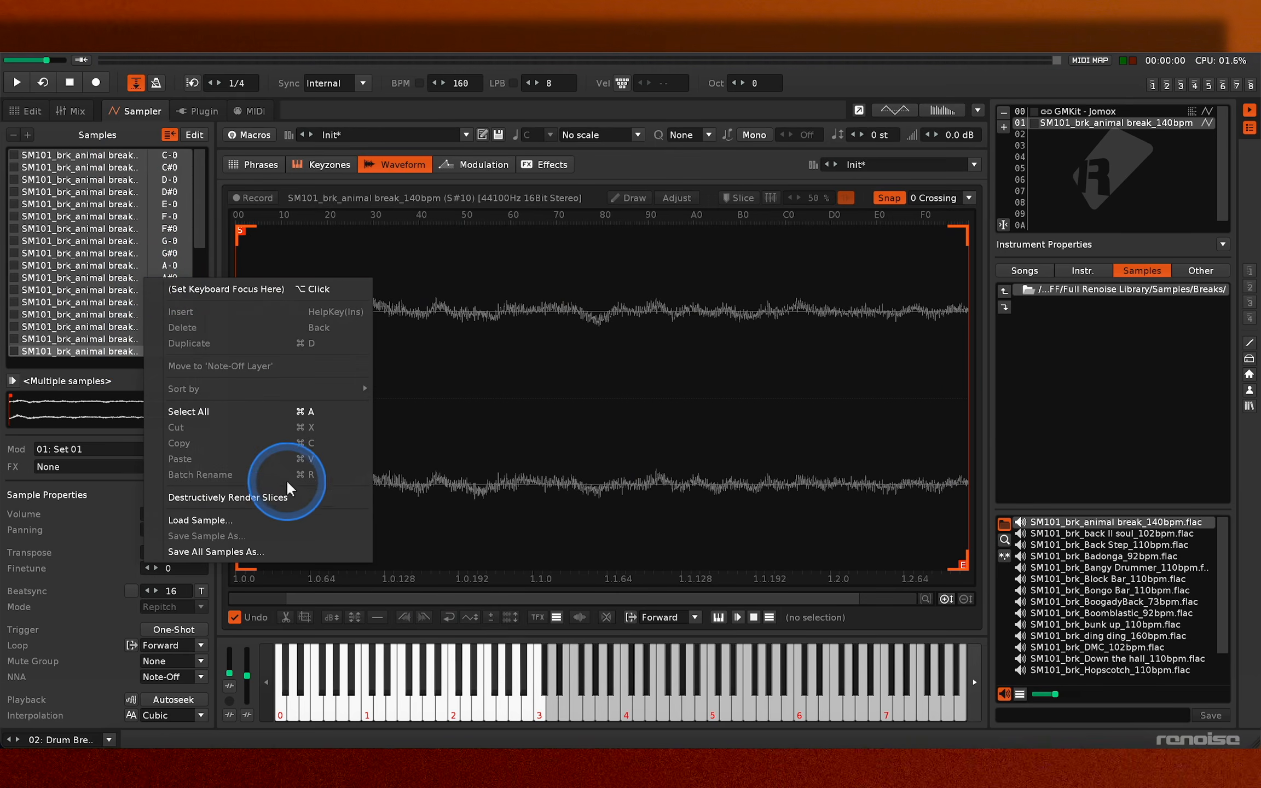
pyautogui.click(289, 496)
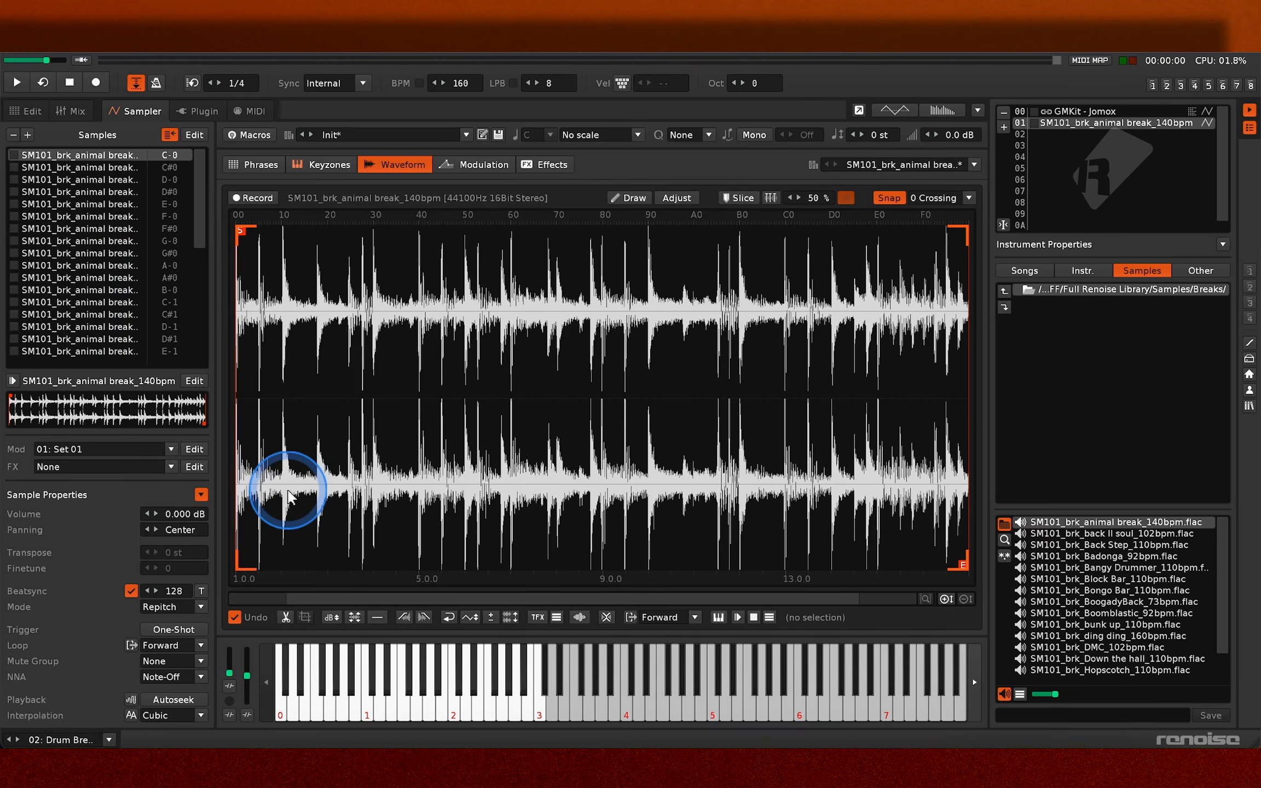
# - Play the rendered slice samples from C-0 to F-0
pyautogui.press('z')
pyautogui.press('s')
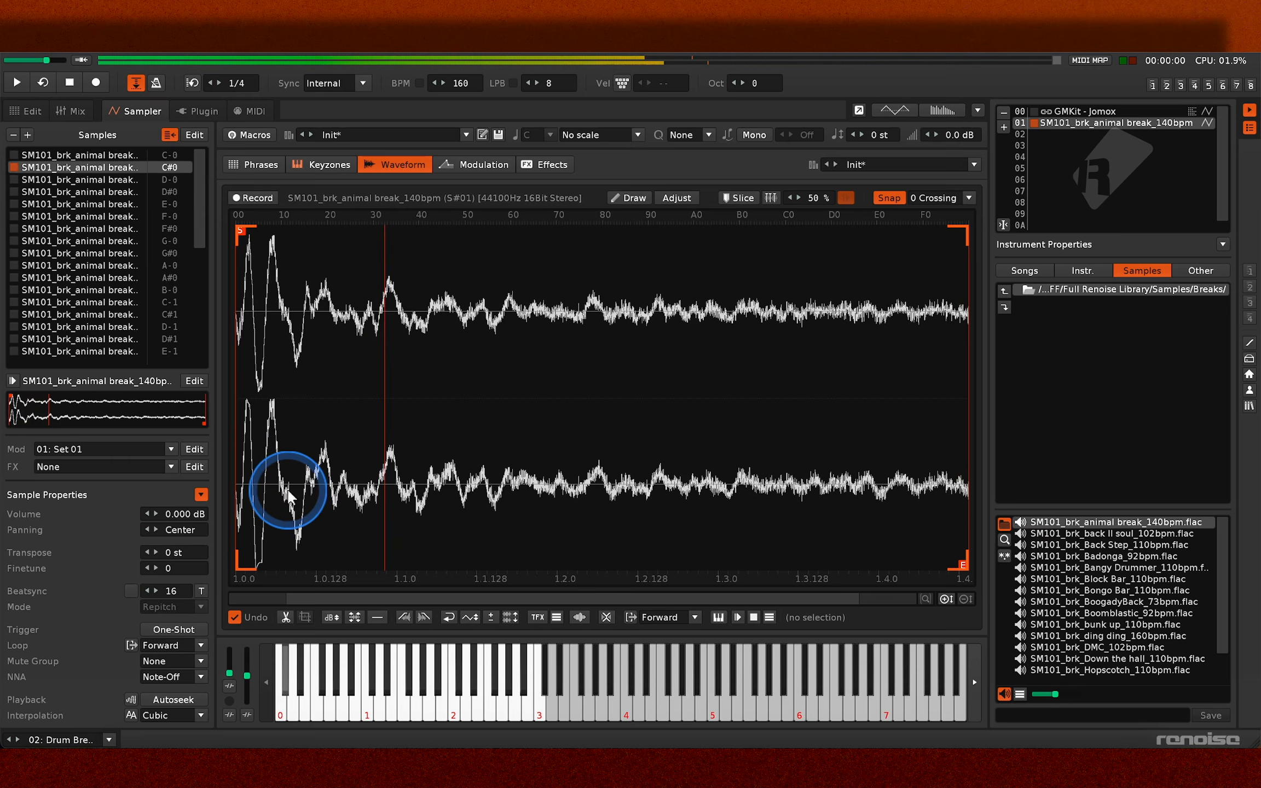
pyautogui.press('x')
pyautogui.press('d')
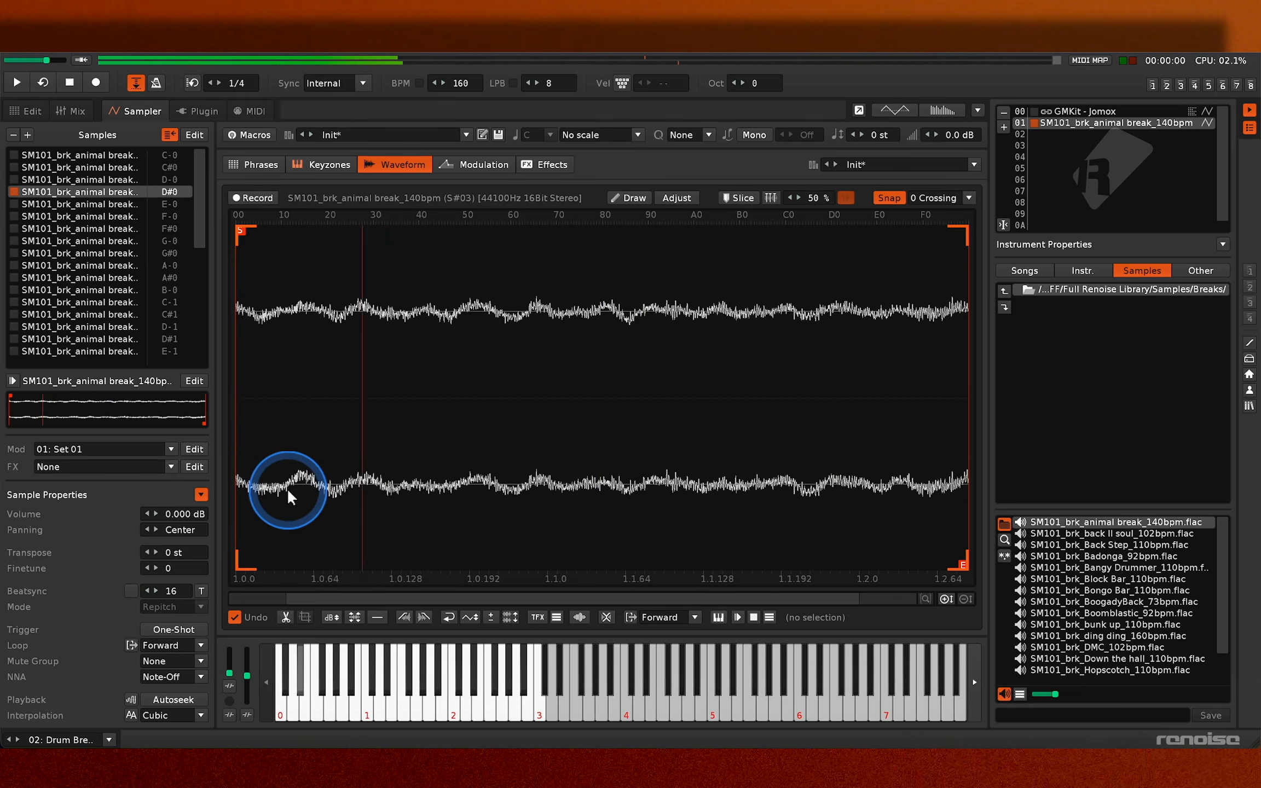
pyautogui.press('c')
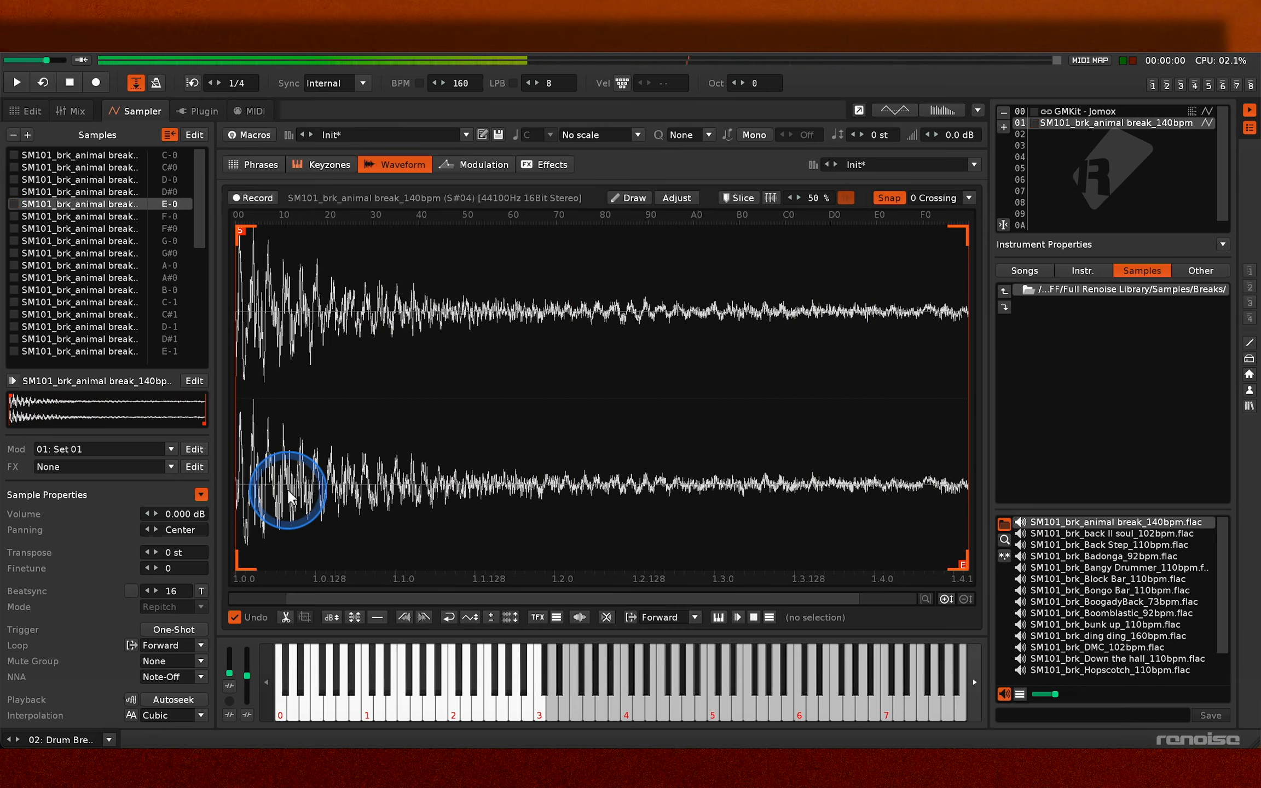
pyautogui.press('v')
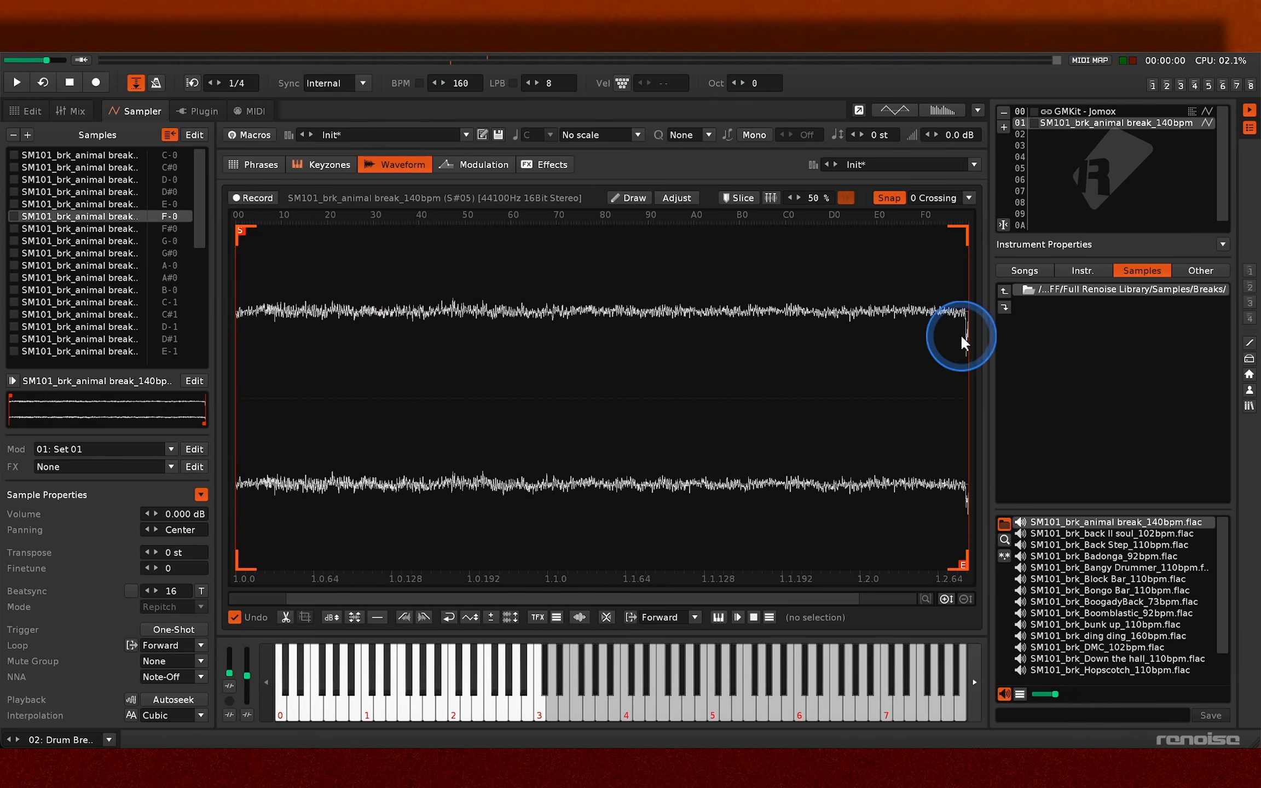
# - Fade out the very end of the F-0 sample, play it, and undo the edits back to the unsliced break
pyautogui.moveTo(962, 337); pyautogui.dragTo(967, 336)
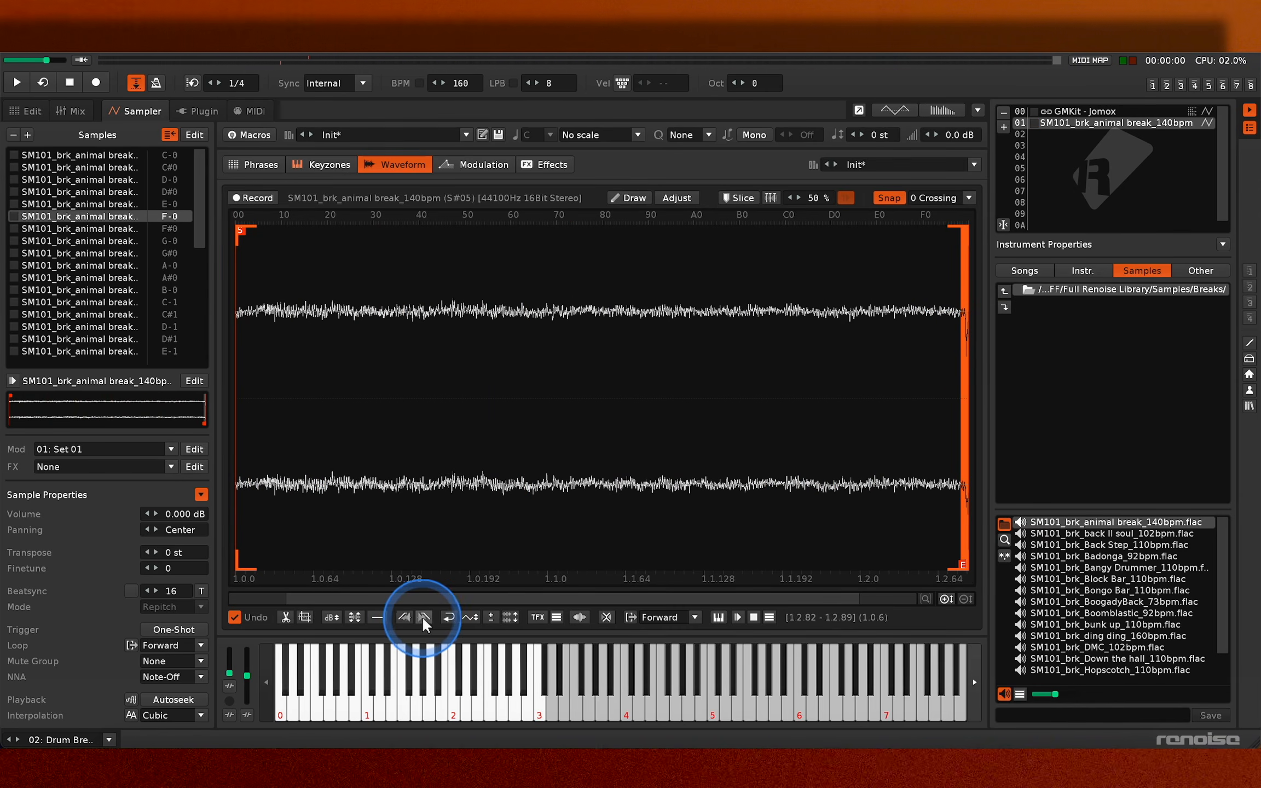
pyautogui.press('v')
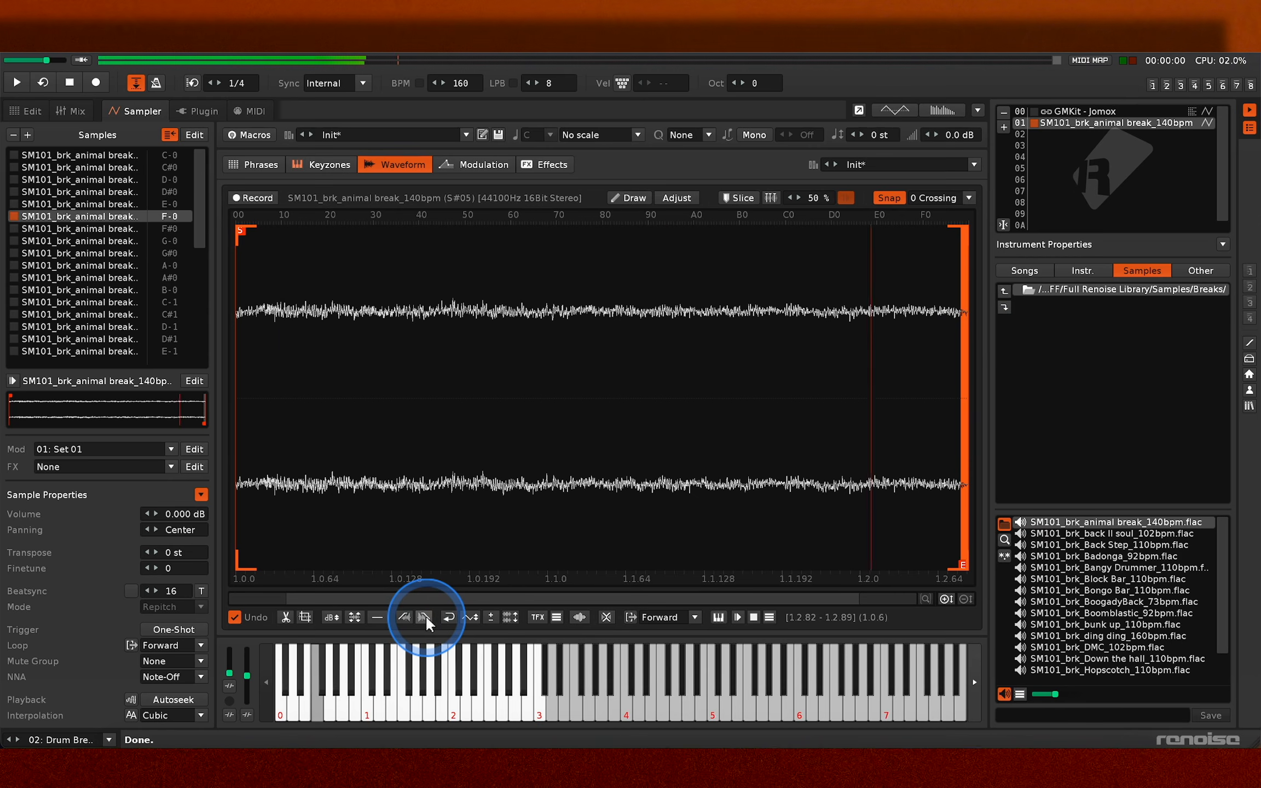
pyautogui.hotkey('ctrl', 'z')
# - Draw freehand curves over the middle of the break's waveform in both stereo channels and play the sample
pyautogui.click(630, 198)
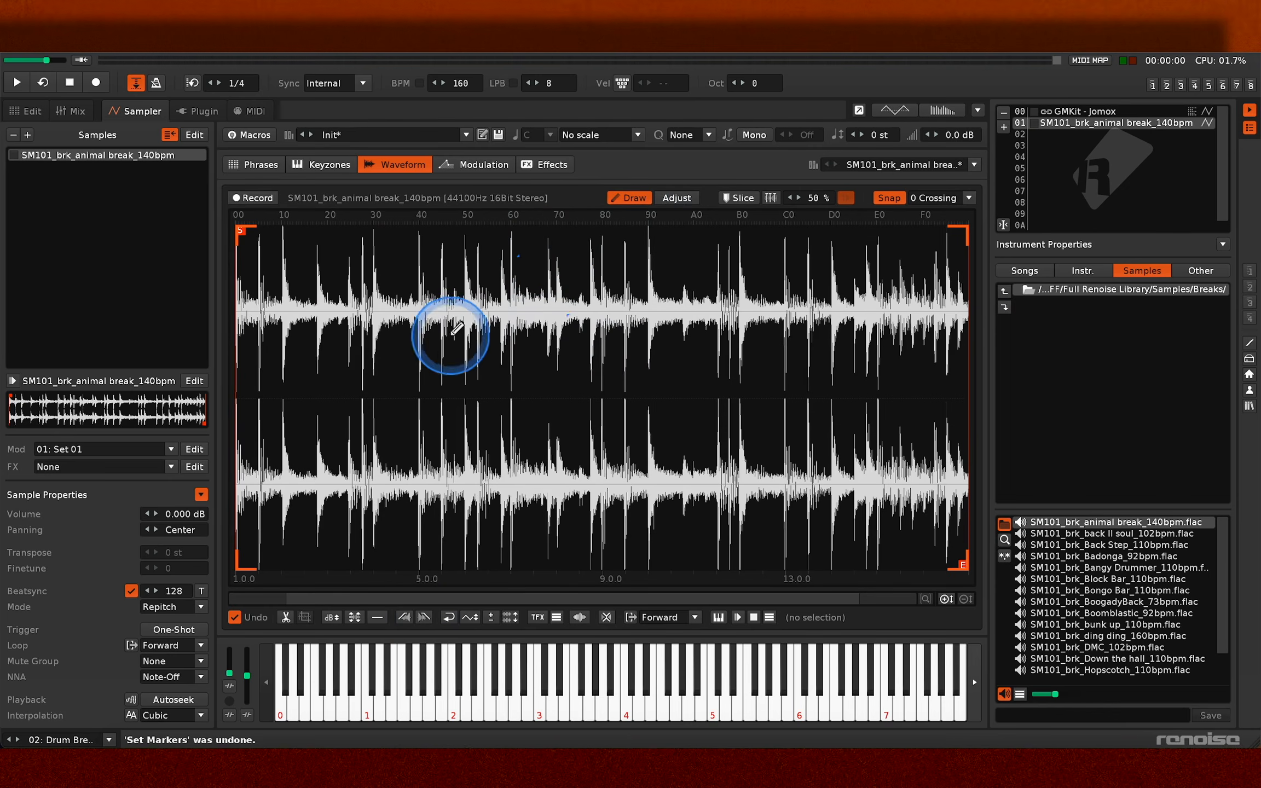
pyautogui.moveTo(450, 332)
pyautogui.mouseDown()
pyautogui.moveTo(692, 368)
pyautogui.moveTo(847, 345)
pyautogui.mouseUp()
pyautogui.press('z')
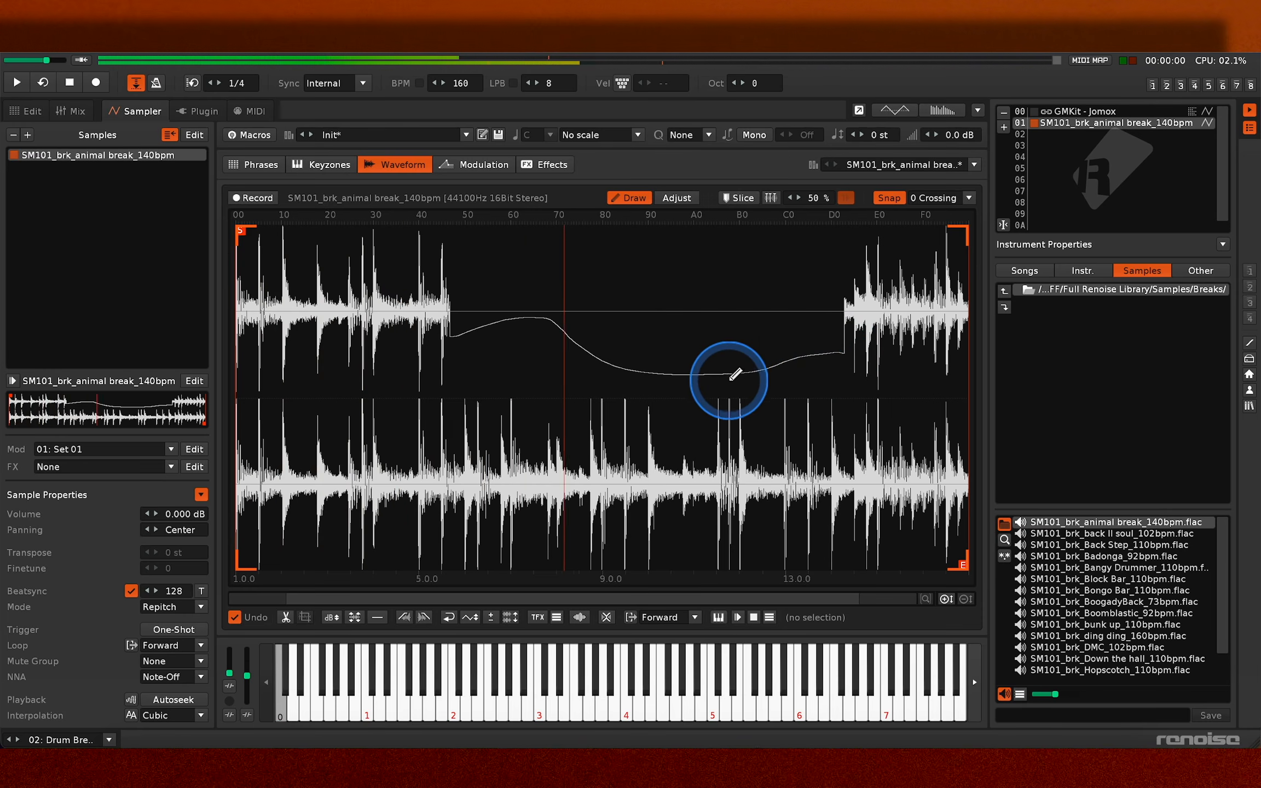
pyautogui.moveTo(477, 469); pyautogui.dragTo(837, 437)
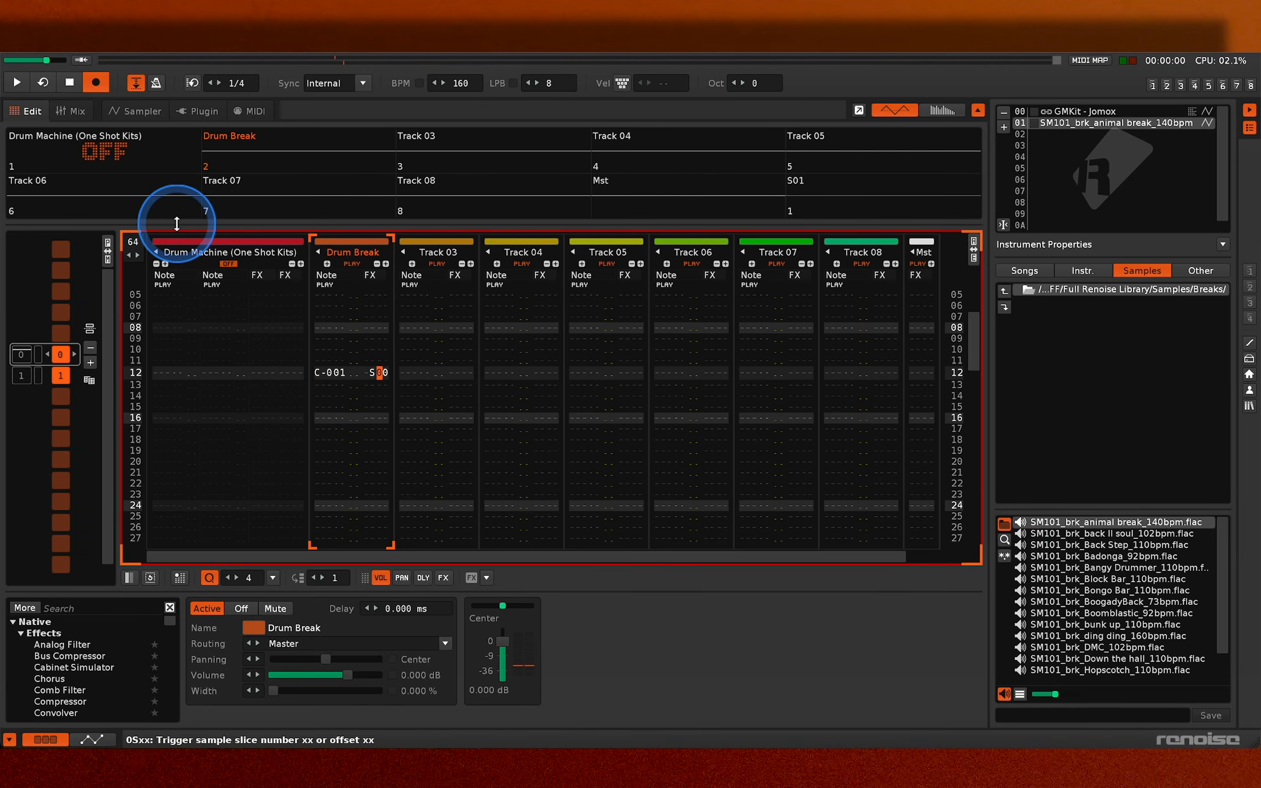
# - Set the sample offset on line 12 of the Drum Break track to S10, checking position 10 on the break's waveform
pyautogui.press('Return')
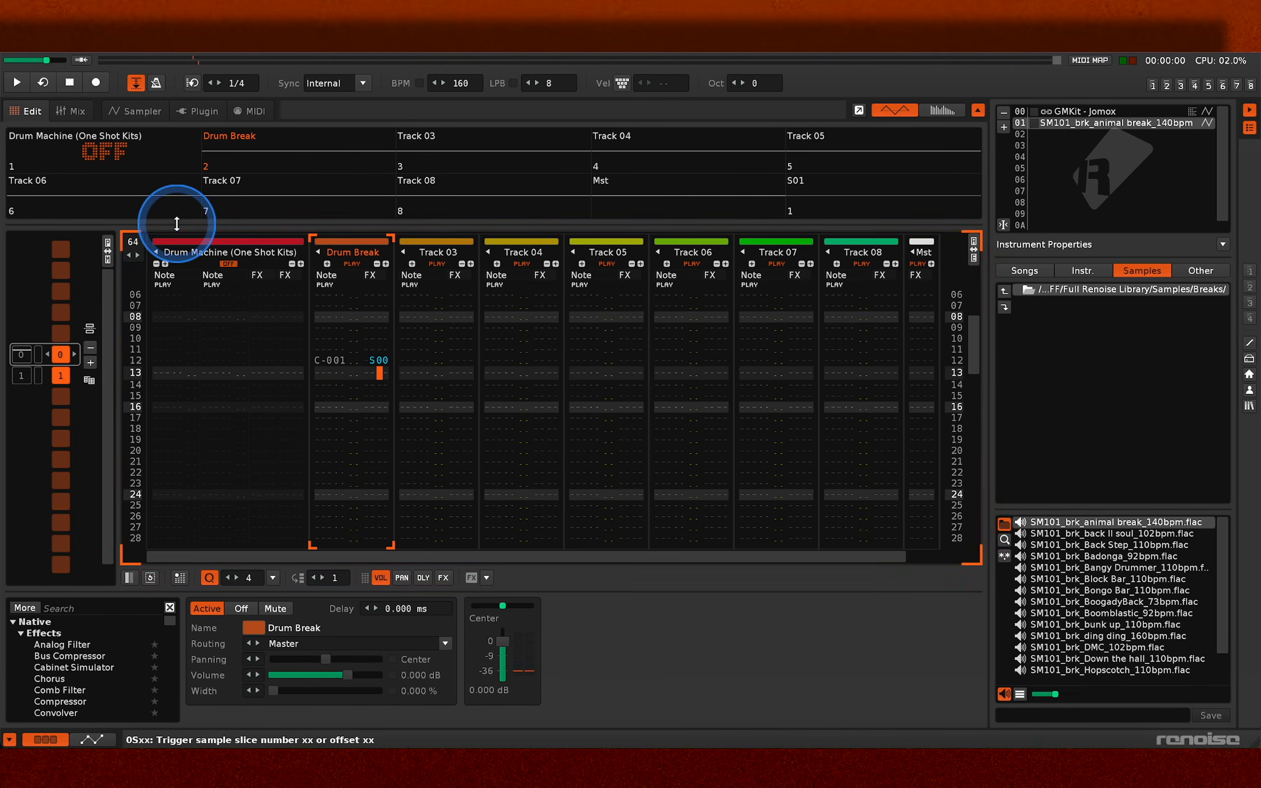
pyautogui.hotkey('shift', 'Return')
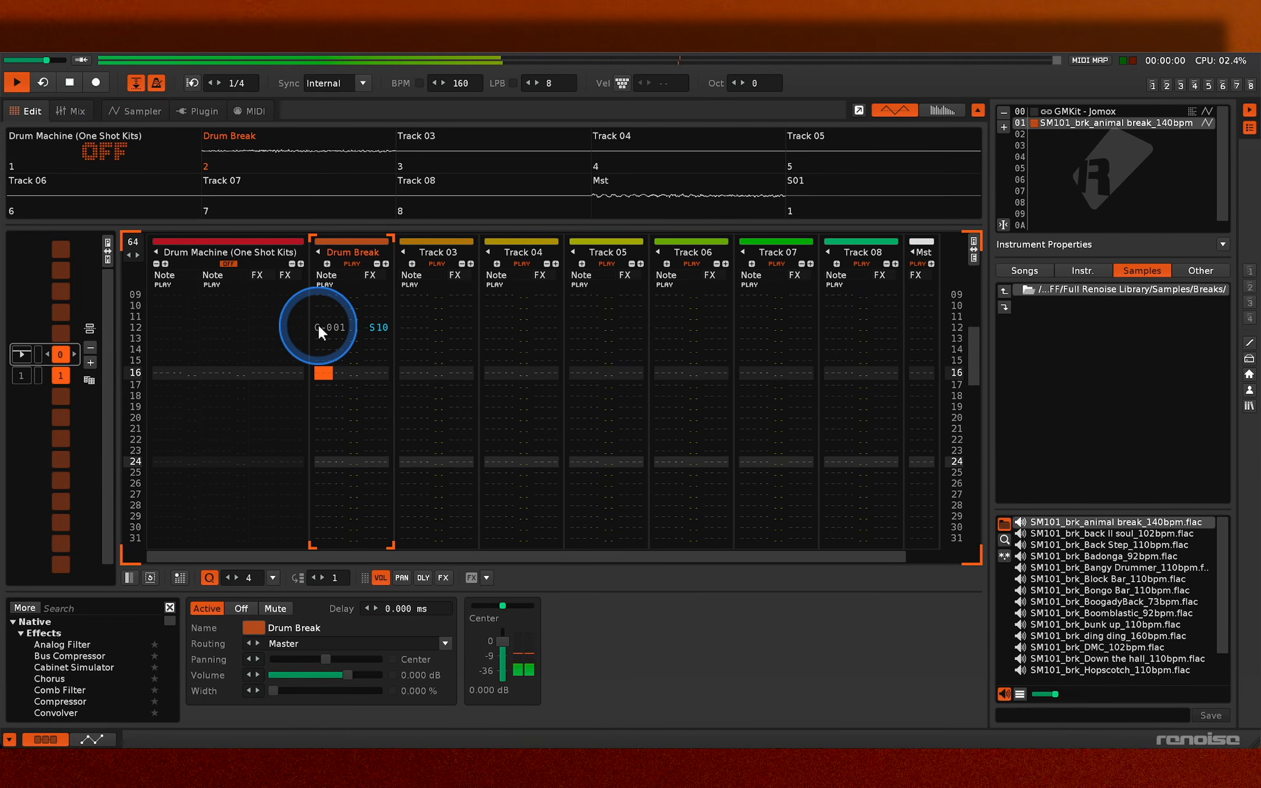
pyautogui.press('space')
pyautogui.press('Down')
pyautogui.press('Down')
pyautogui.press('Down')
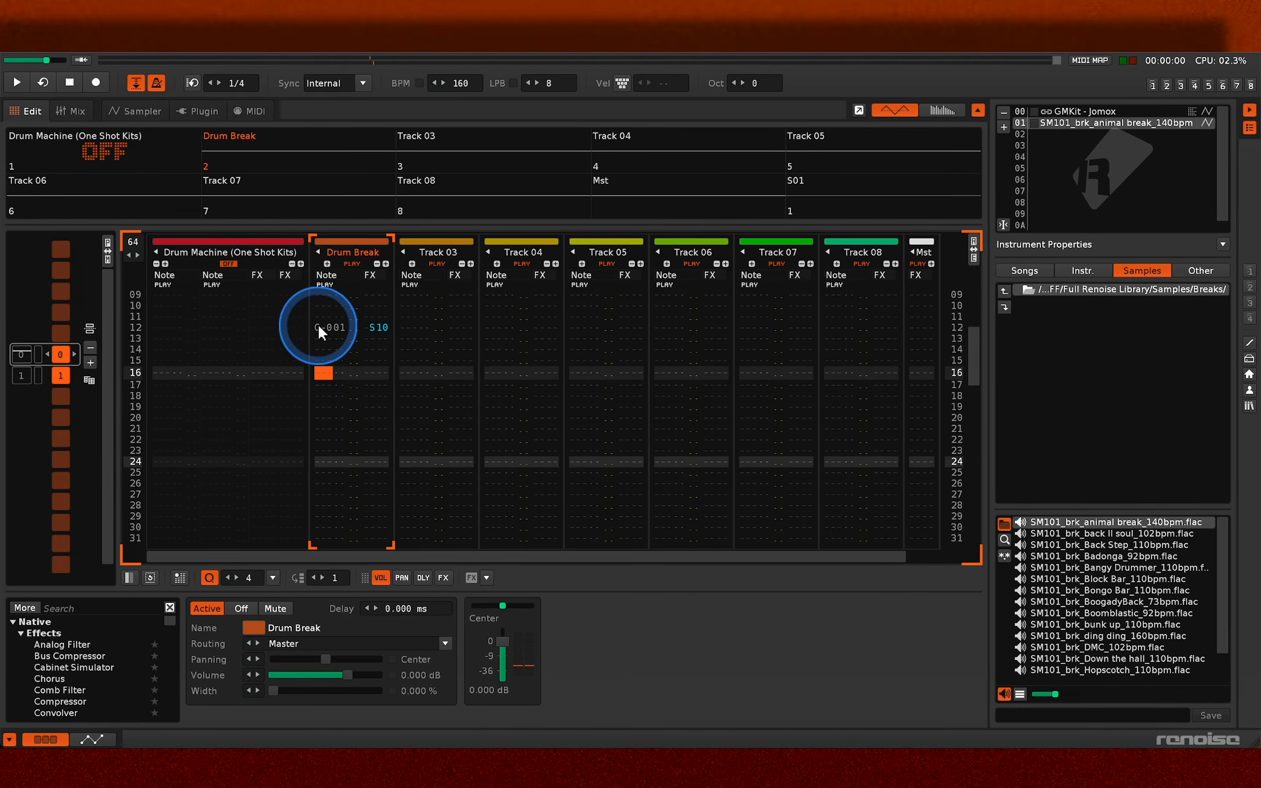
pyautogui.press('Down')
# - Enter a C-0 break note on line 20 of the Drum Break track and play the pattern
pyautogui.press('Escape')
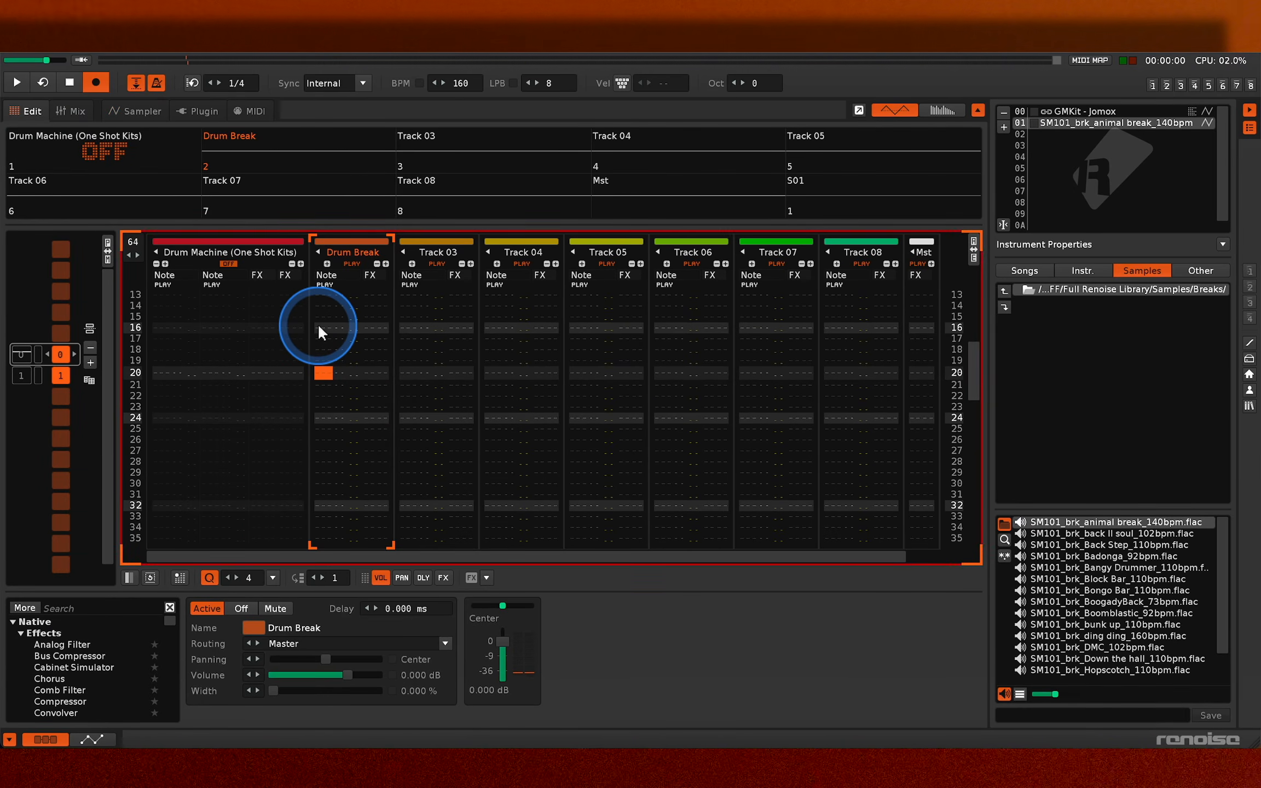
pyautogui.press('z')
pyautogui.press('space')
pyautogui.press('space')
pyautogui.press('Escape')
pyautogui.press('space')
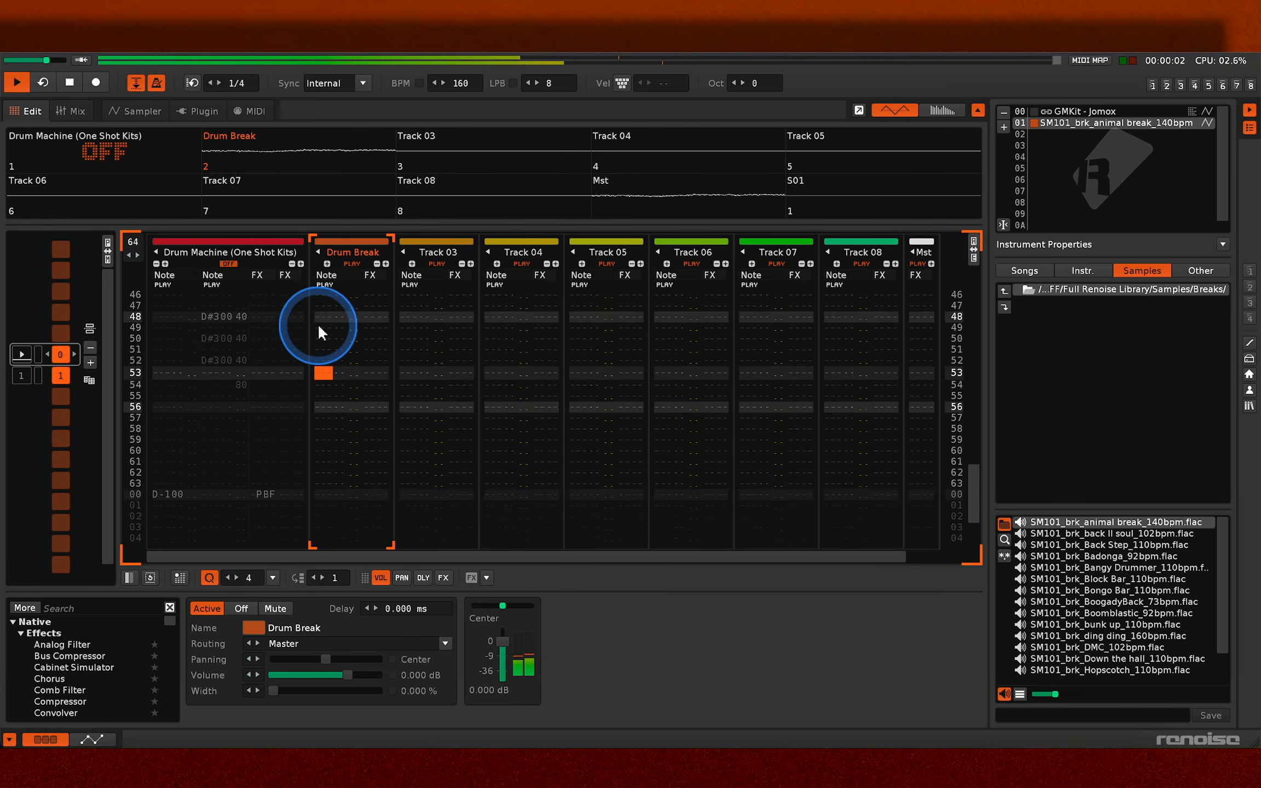
# - Add pitch-slide-down D commands to the Drum Break notes on lines 00, 02, 04, 06 and 08 of pattern 1
pyautogui.write('d')
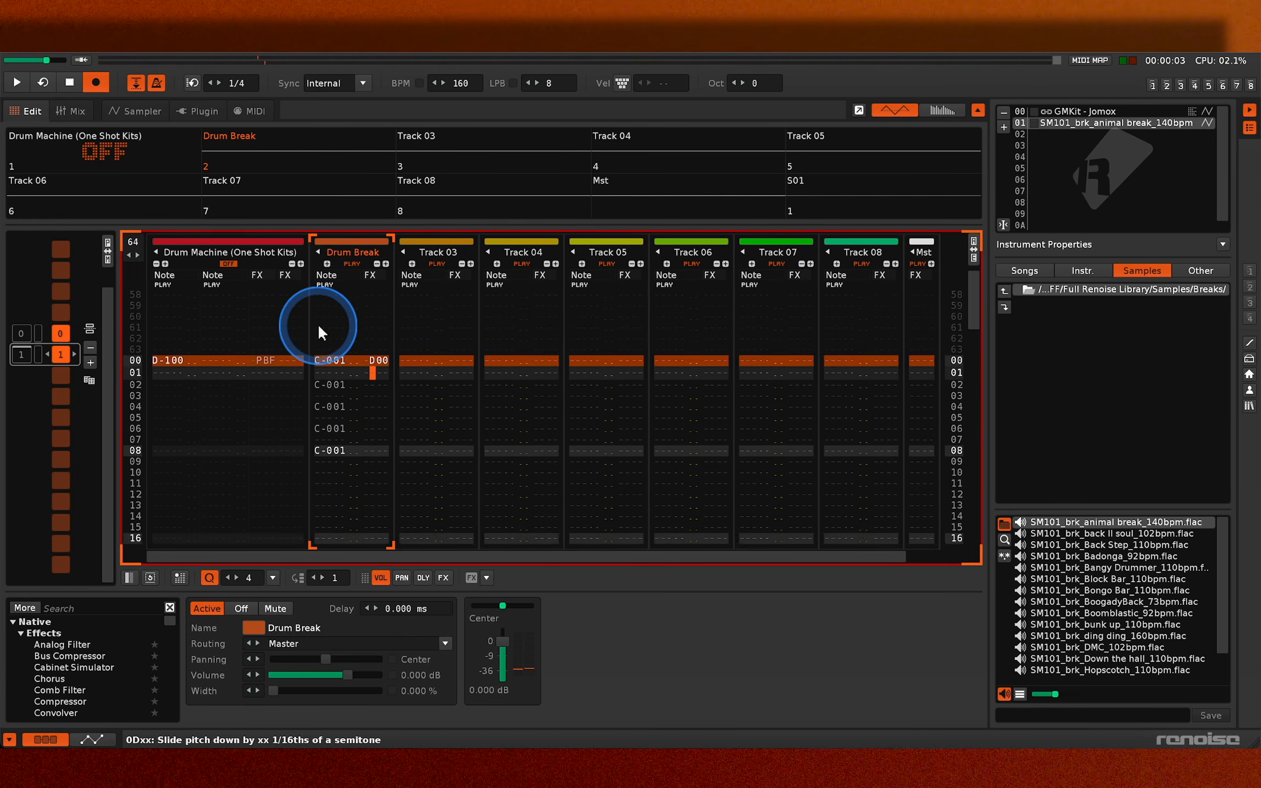
pyautogui.press('Up')
pyautogui.press('Down')
pyautogui.press('Down')
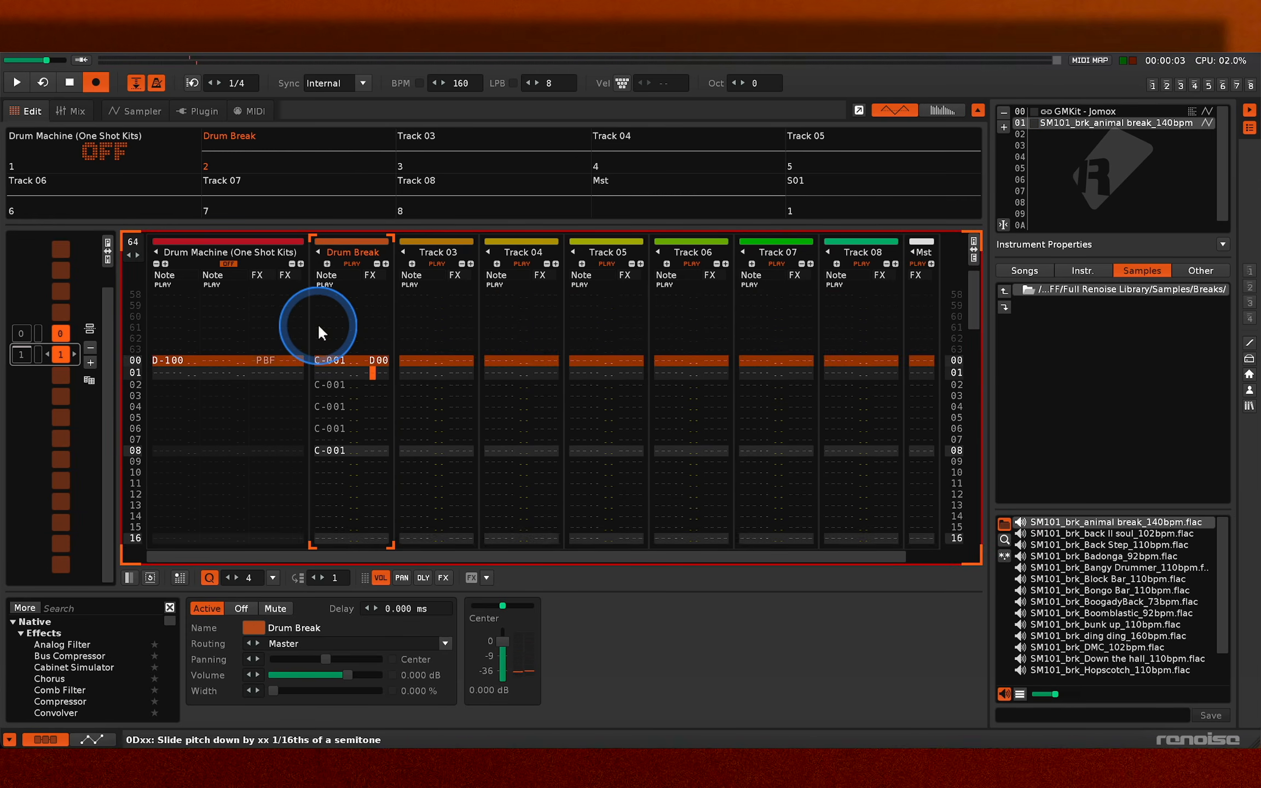
pyautogui.write('d')
pyautogui.press('Down')
pyautogui.press('Down')
pyautogui.press('Up')
pyautogui.write('d')
pyautogui.press('Down')
pyautogui.write('d')
pyautogui.press('Down')
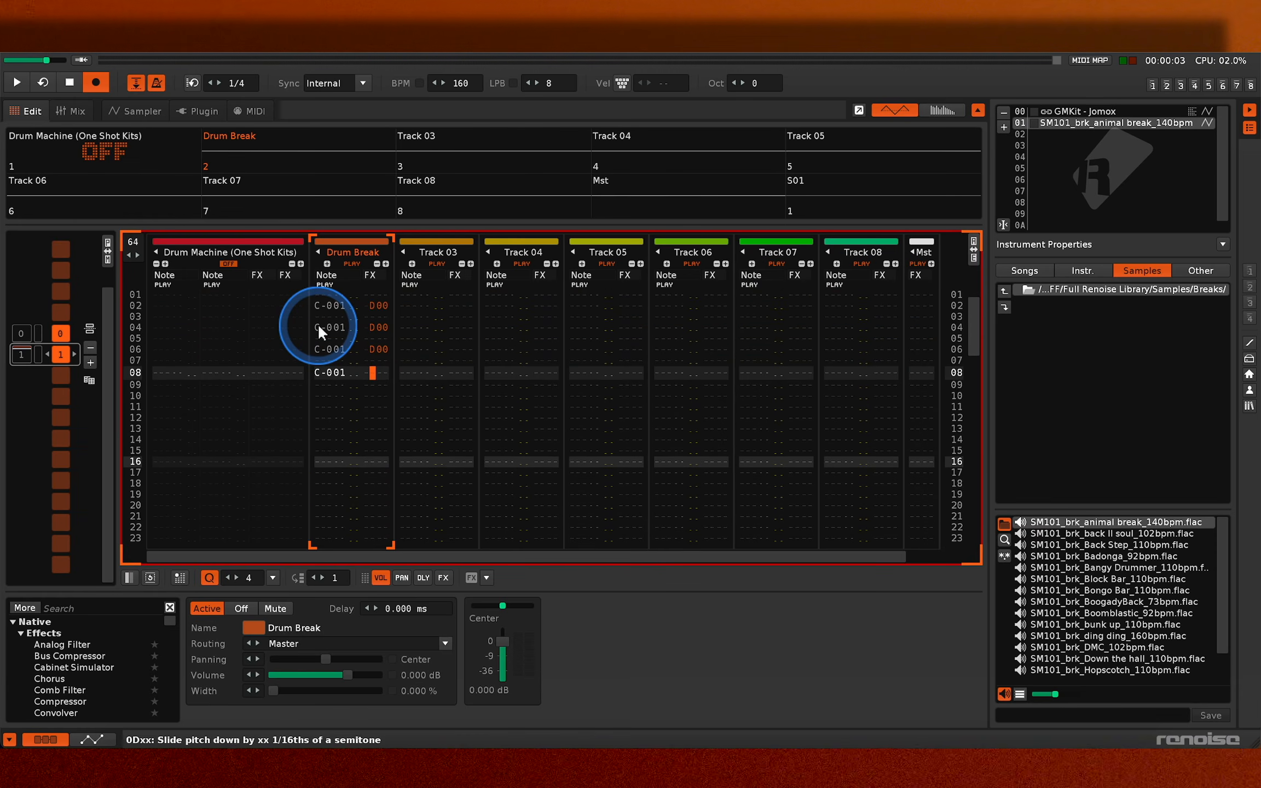
pyautogui.write('d')
# - Set the pitch-slide commands on lines 00 to 08 to D10, D20, D30, D40 and D50, and play the pattern
pyautogui.press('Up')
pyautogui.press('Up')
pyautogui.press('Up')
pyautogui.press('Up')
pyautogui.press('Up')
pyautogui.press('Up')
pyautogui.press('Up')
pyautogui.press('Up')
pyautogui.press('Up')
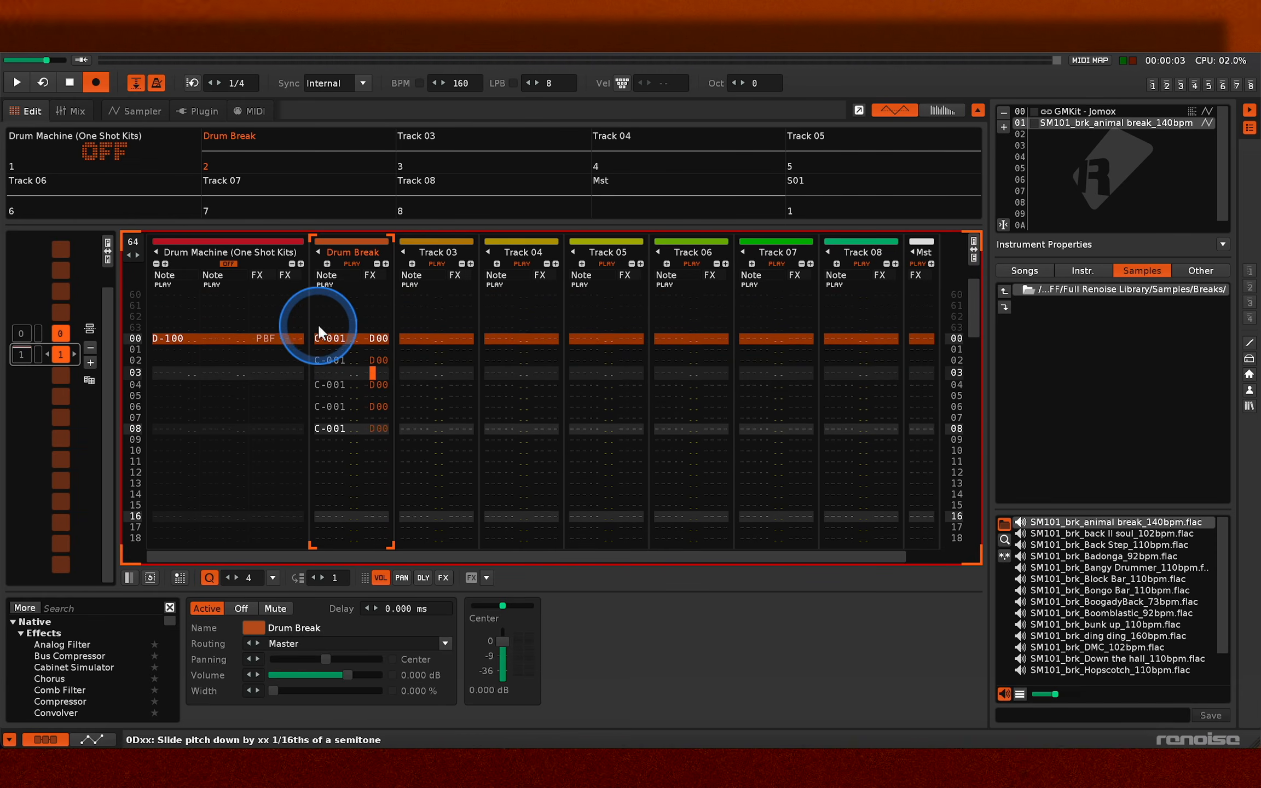
pyautogui.press('Right')
pyautogui.write('1')
pyautogui.press('Down')
pyautogui.write('2')
pyautogui.press('Down')
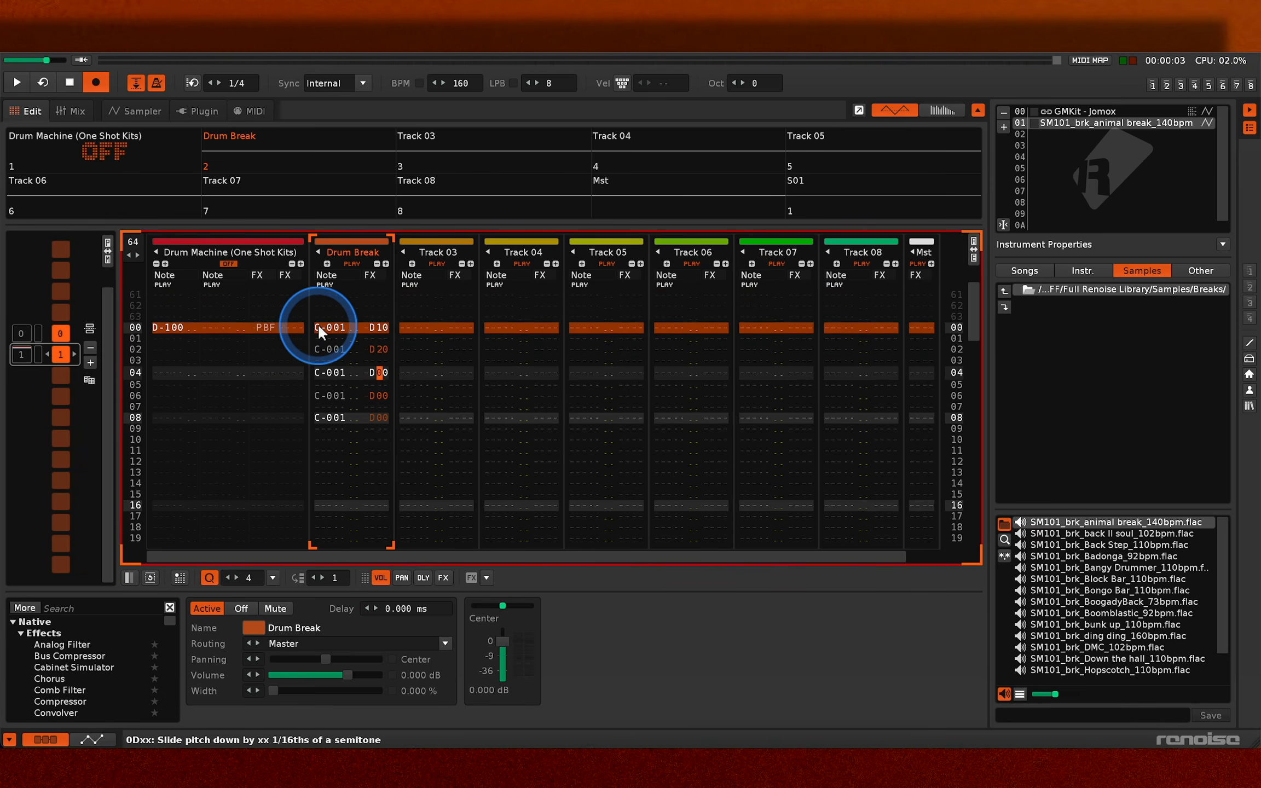
pyautogui.write('3')
pyautogui.press('Down')
pyautogui.write('4')
pyautogui.press('Down')
pyautogui.write('5')
pyautogui.press('Escape')
pyautogui.press('space')
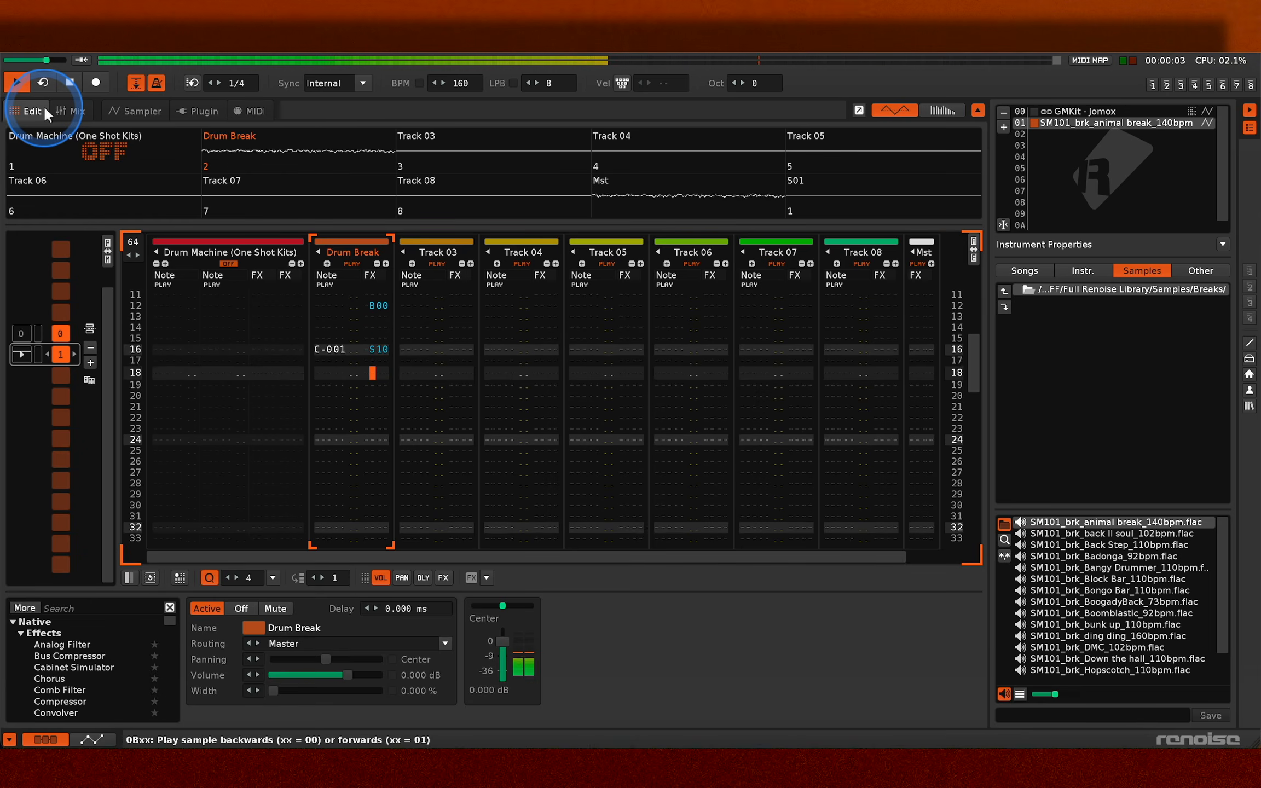
# - Fade the C-1 notes on lines 32 to 40 by entering volumes 80, 70, 60, 50, 40, 30, 20, 10 and 0F, and play them
pyautogui.click(381, 372)
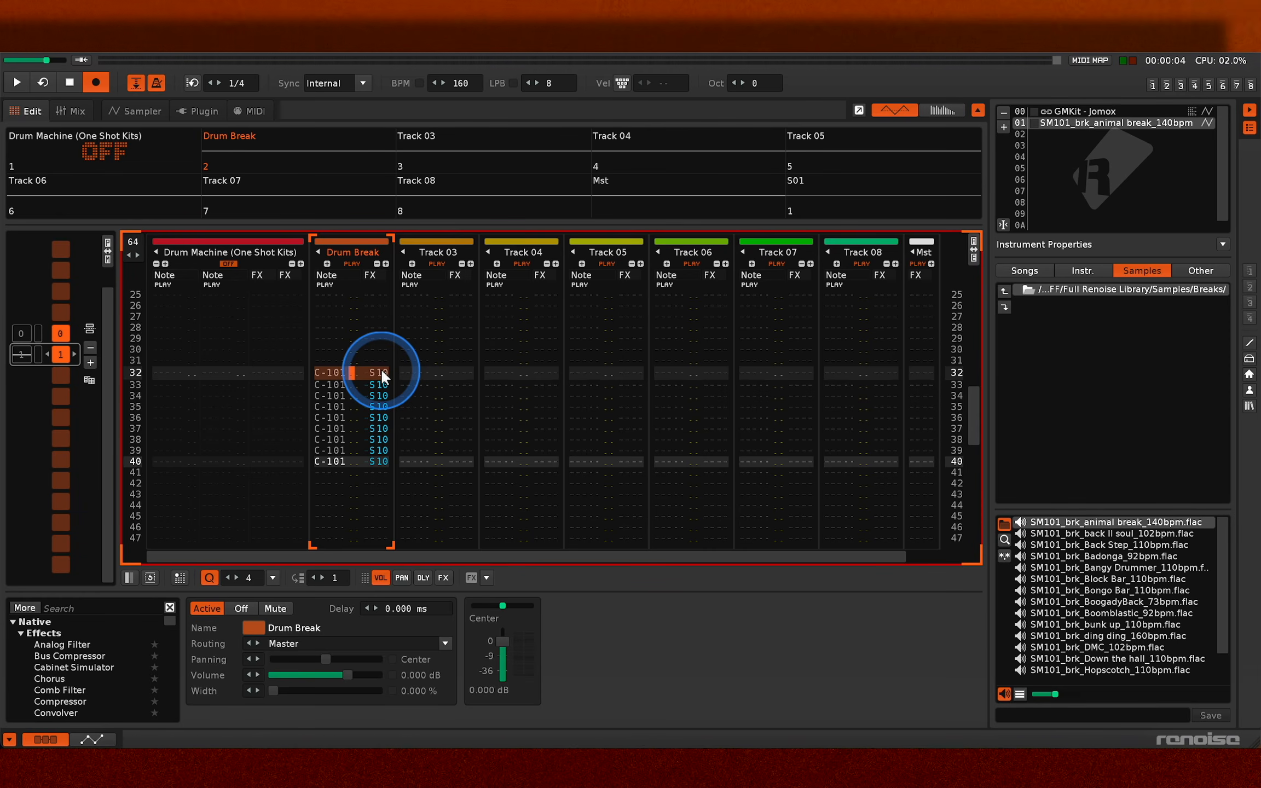
pyautogui.write('80 70 60 50 40 30 20 ')
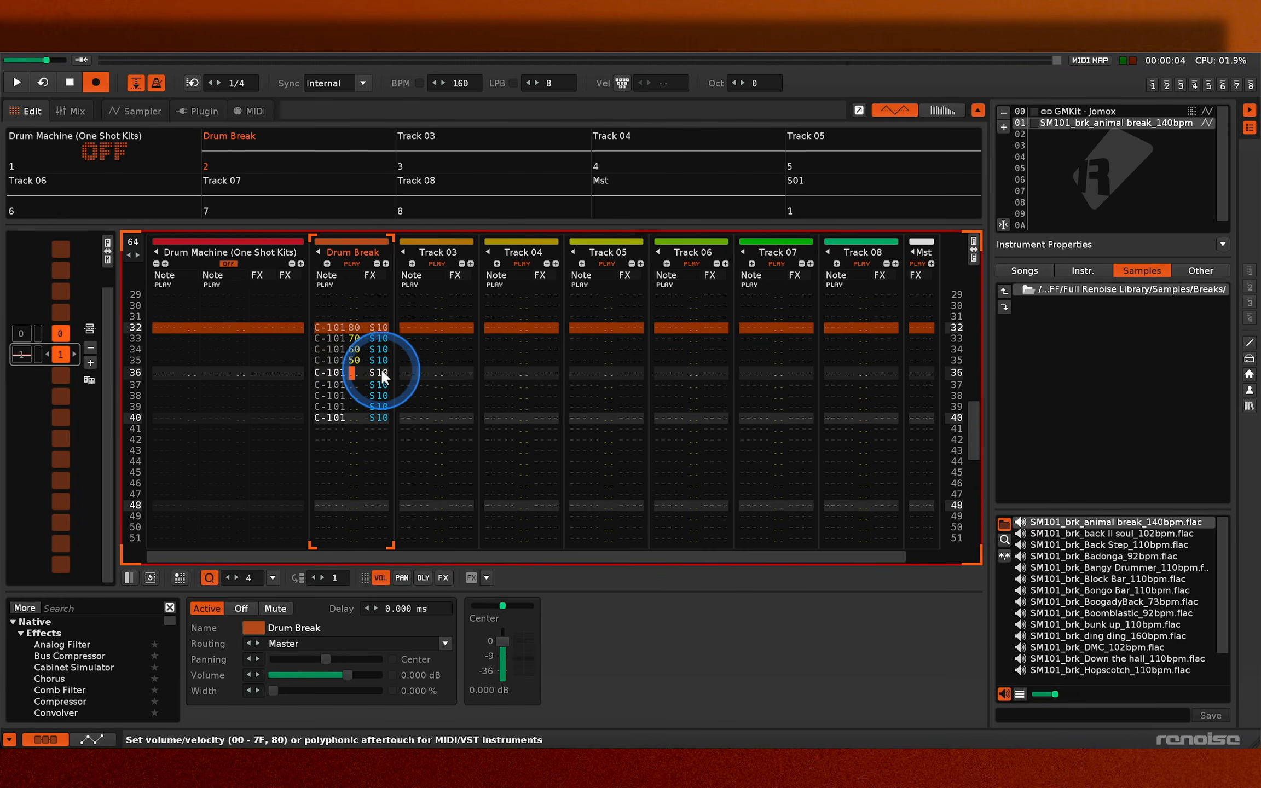
pyautogui.write('10 ')
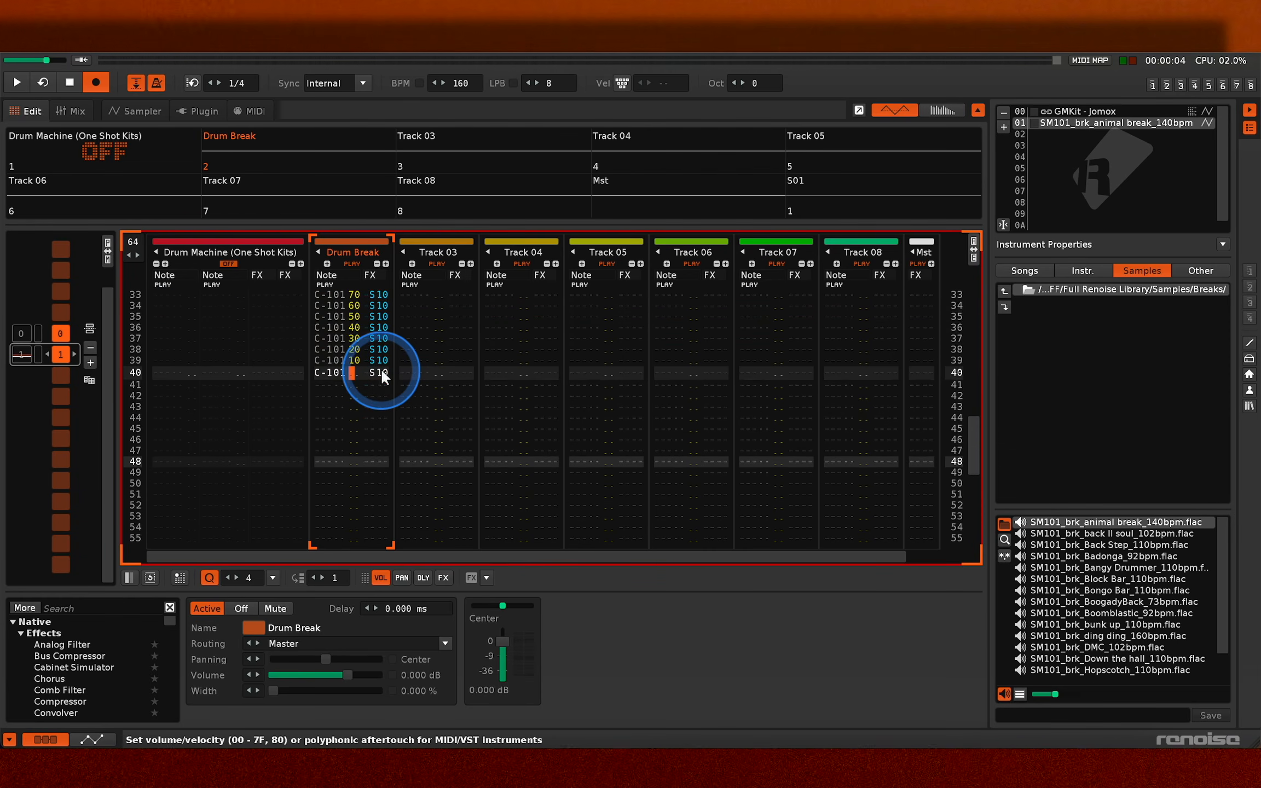
pyautogui.write('0F')
pyautogui.press('Escape')
pyautogui.press('space')
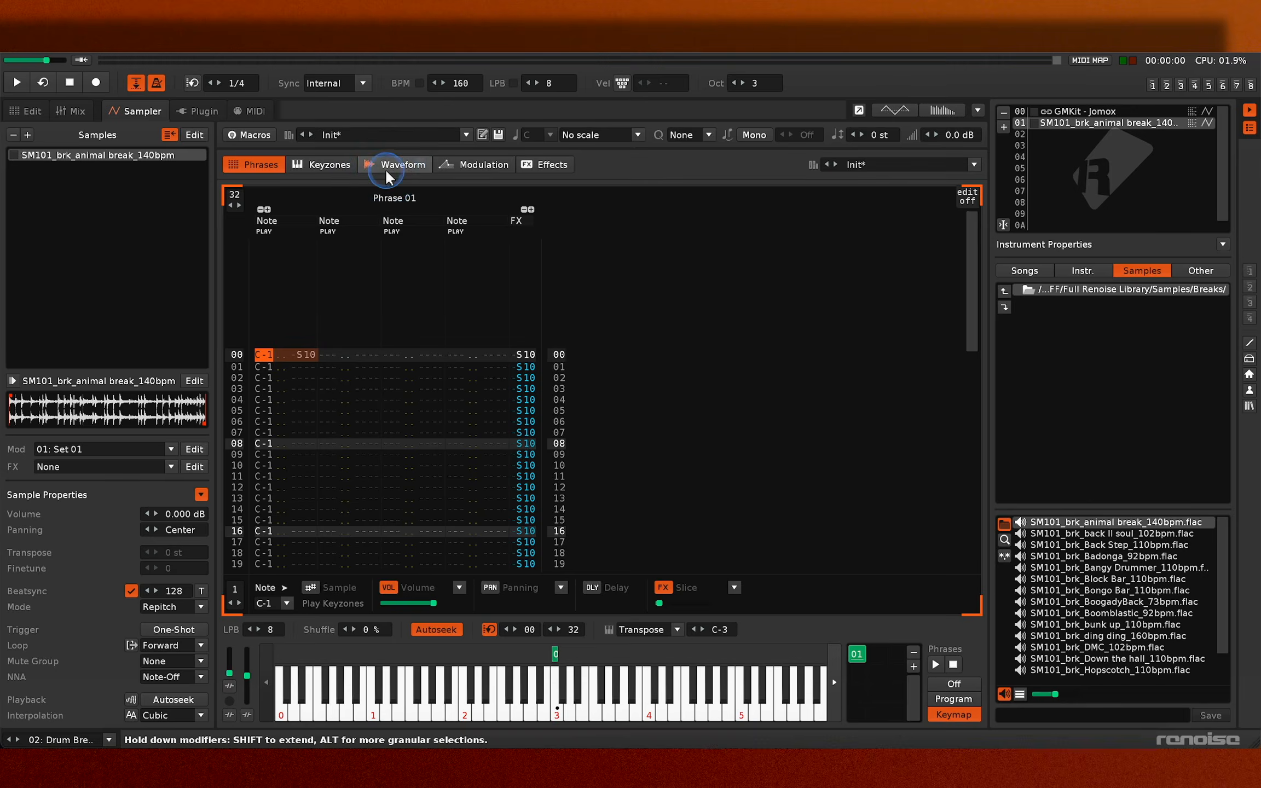
# - Open the break instrument's Phrase 01, set a retrigger command of R16 on line 00, and play the phrase
pyautogui.click(387, 173)
pyautogui.click(256, 166)
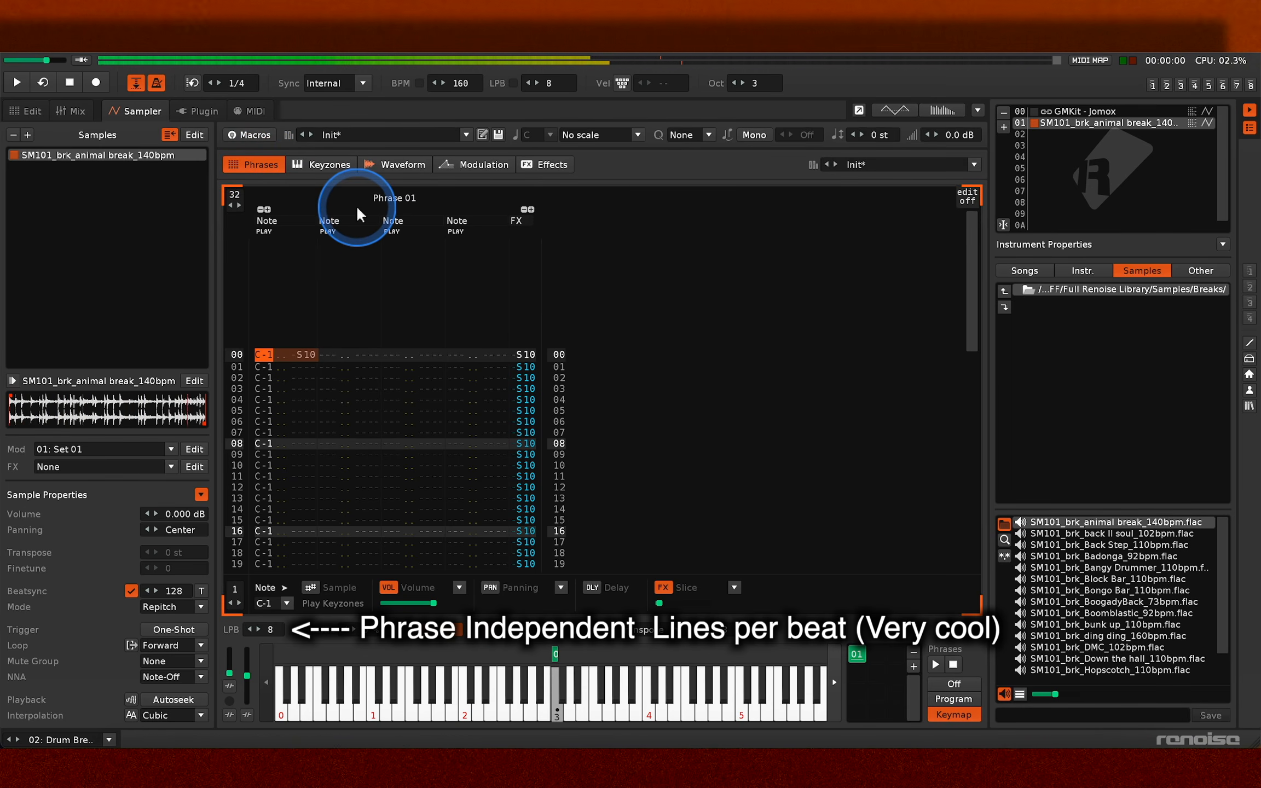
pyautogui.press('Down')
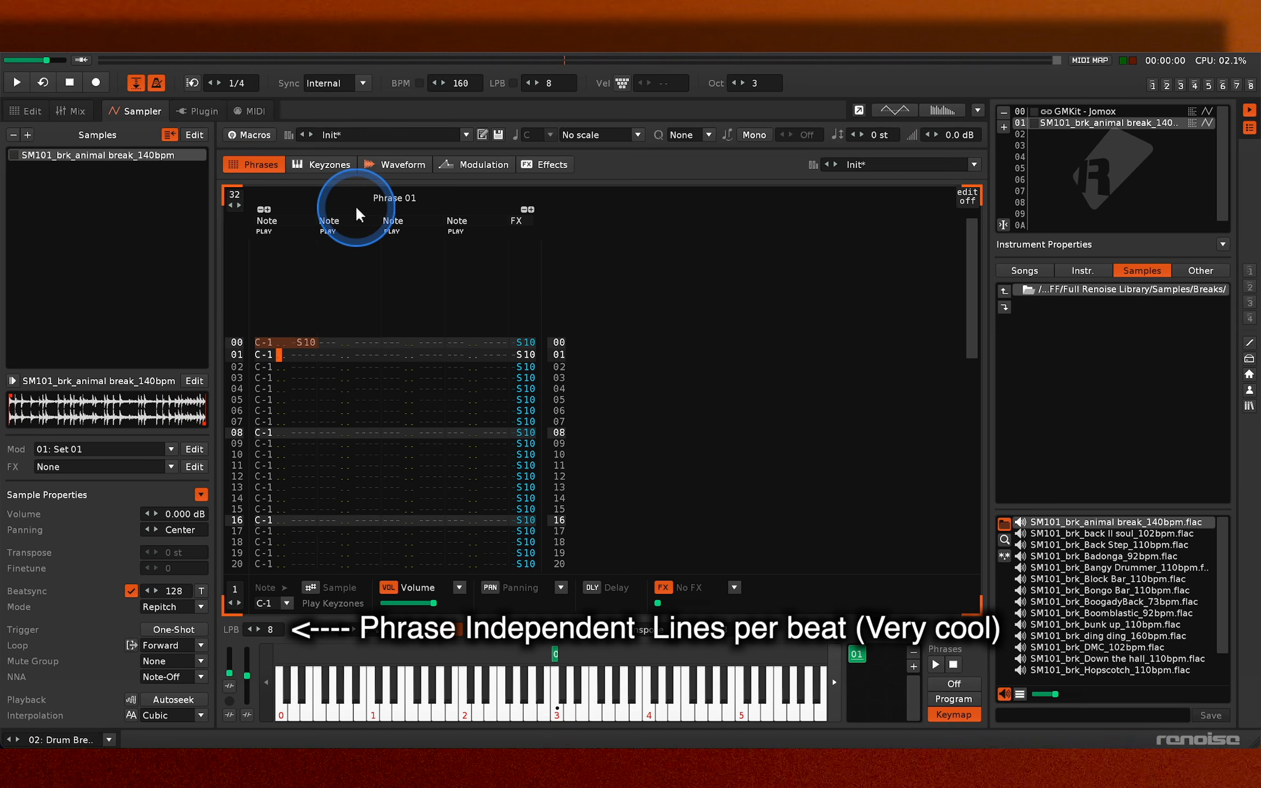
pyautogui.press('Up')
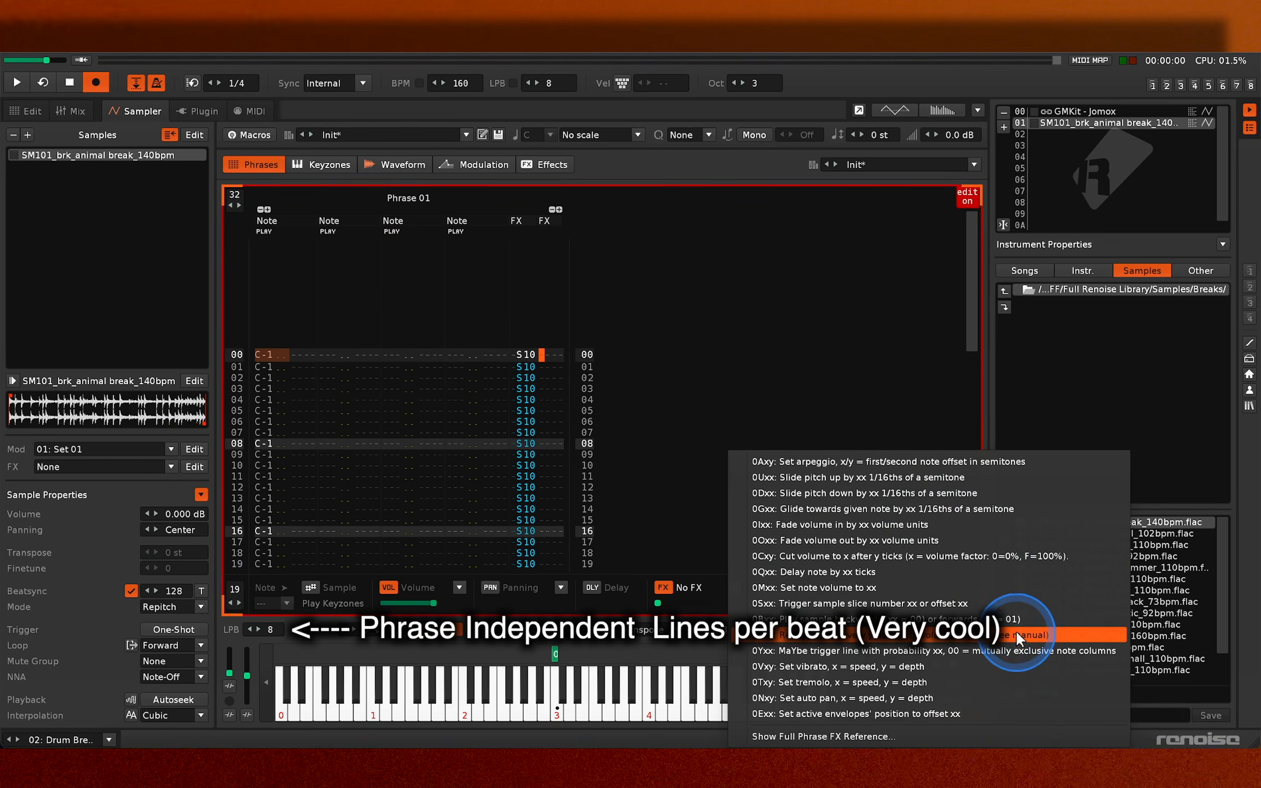
pyautogui.click(1015, 632)
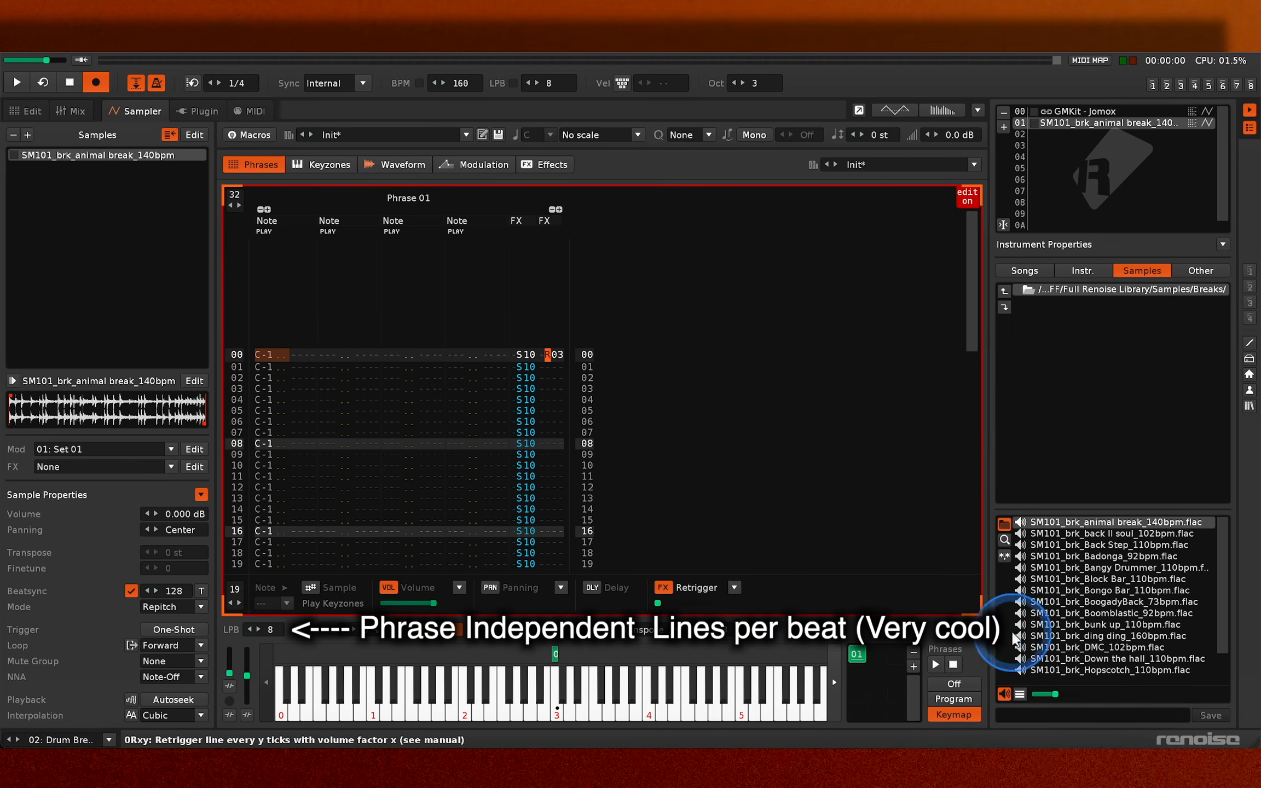
pyautogui.moveTo(659, 603); pyautogui.dragTo(663, 603)
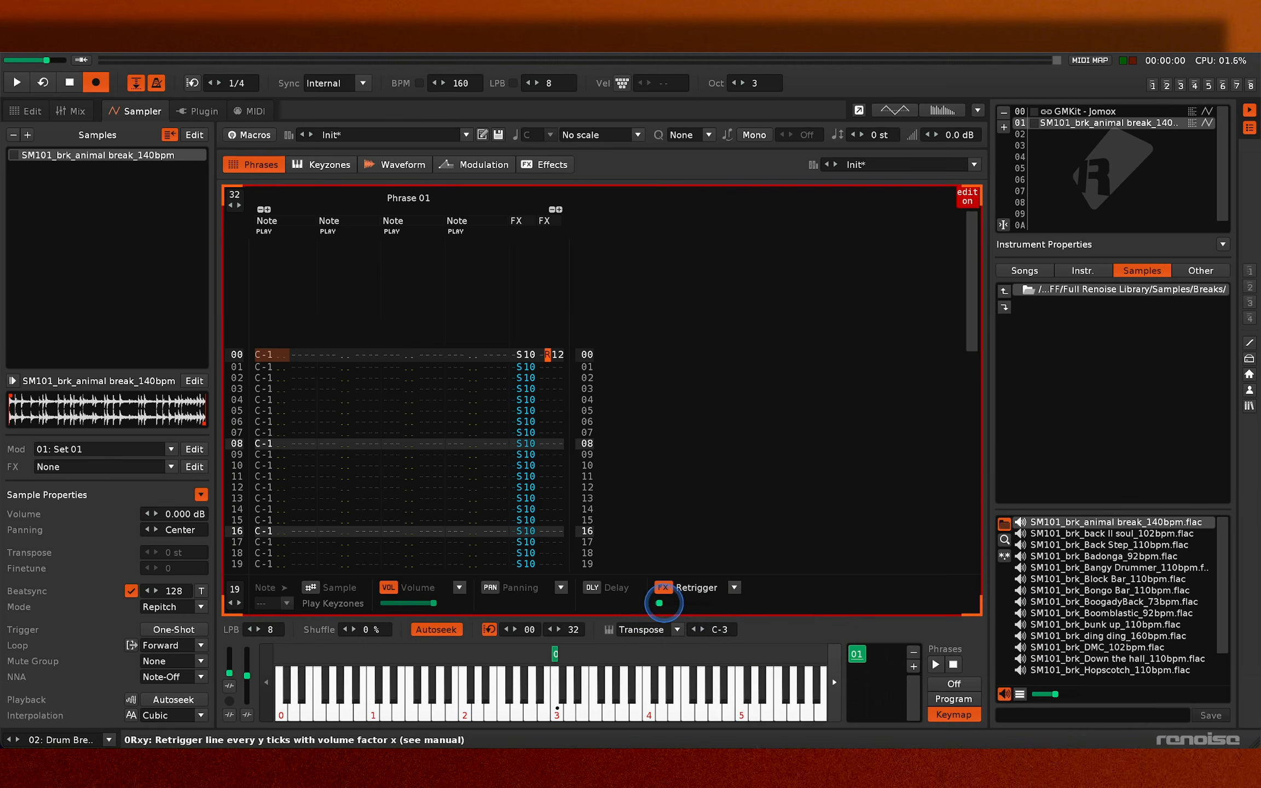
pyautogui.press('space')
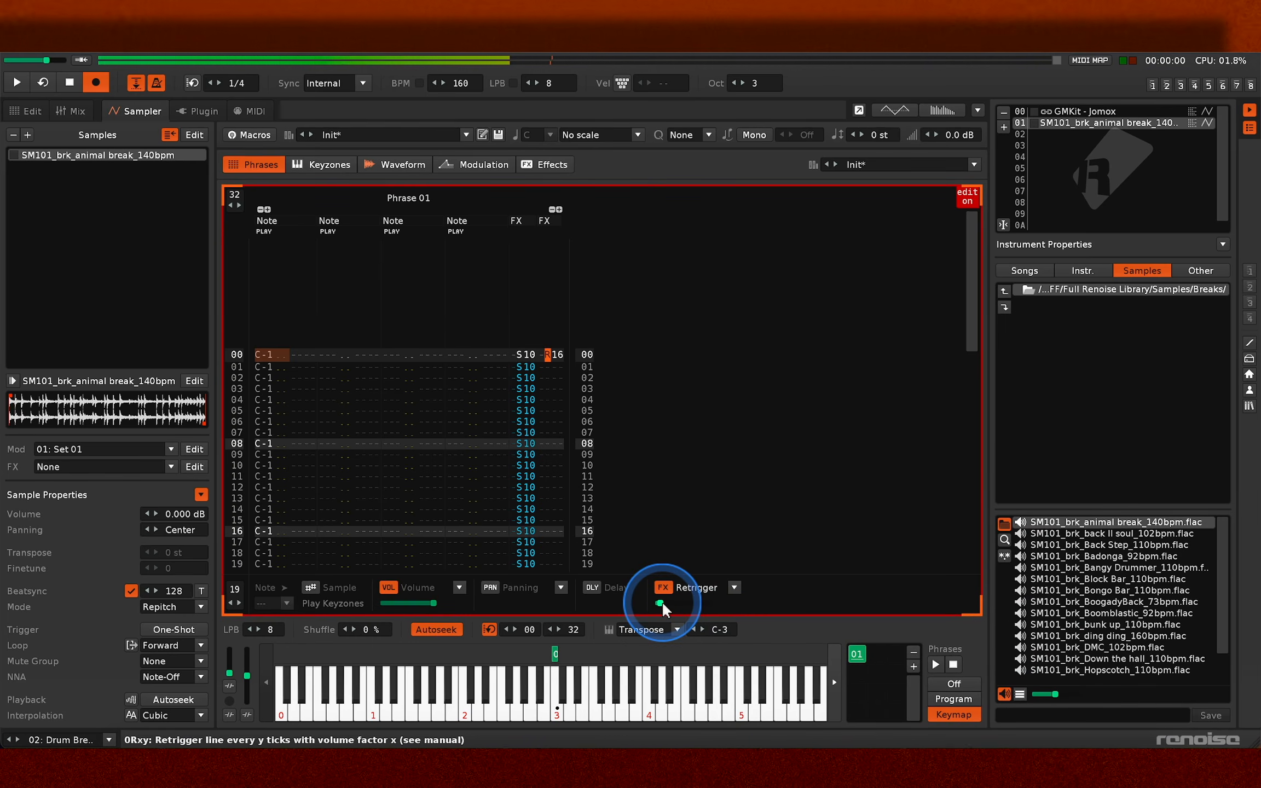
# - Copy the R16 retrigger command down every line of Phrase 01's second effect column and view the break's waveform
pyautogui.click(553, 357)
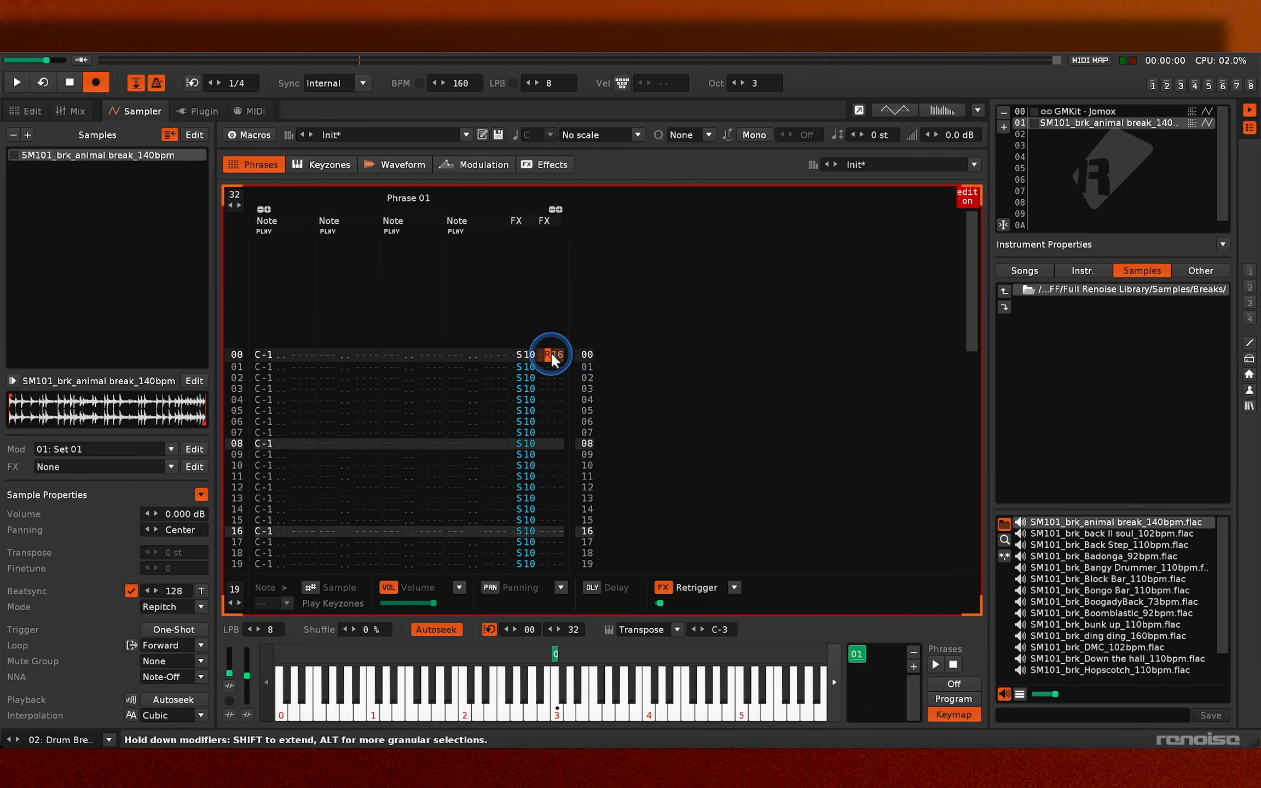
pyautogui.click(534, 227)
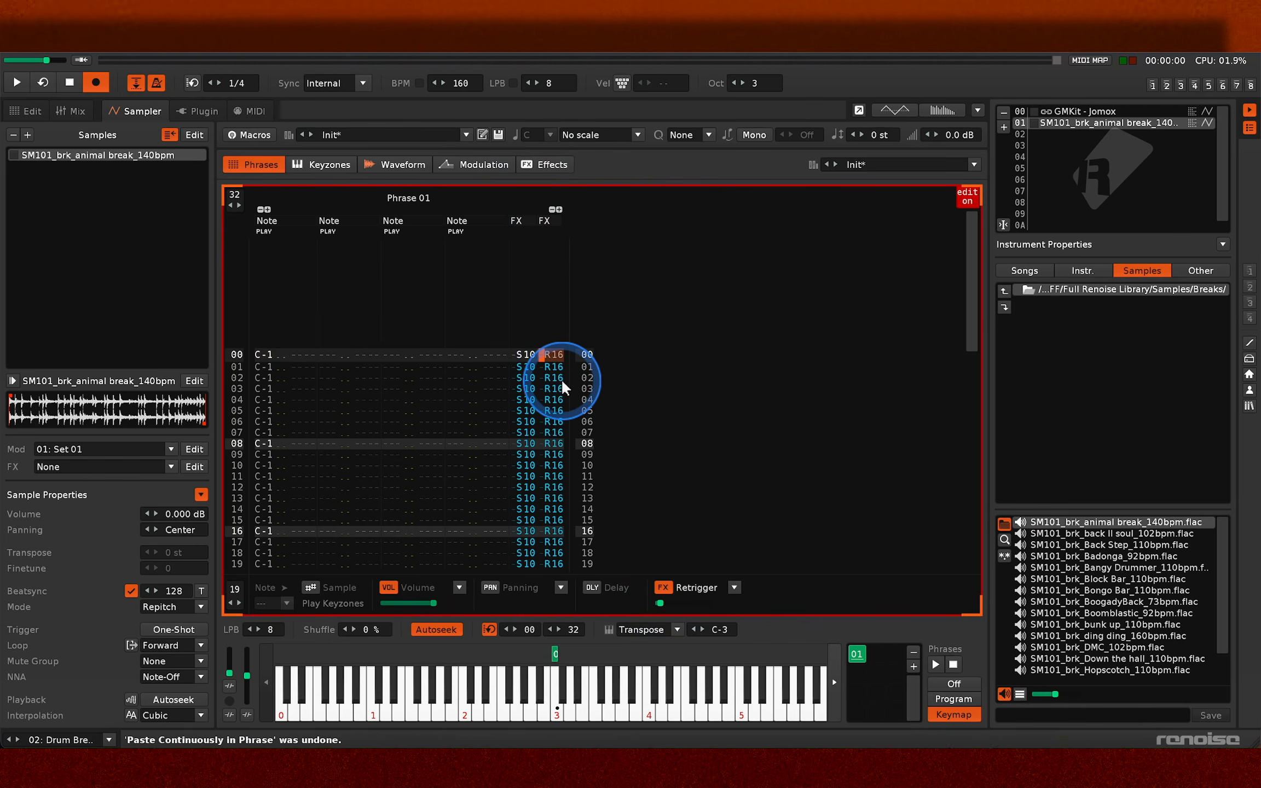
pyautogui.click(371, 167)
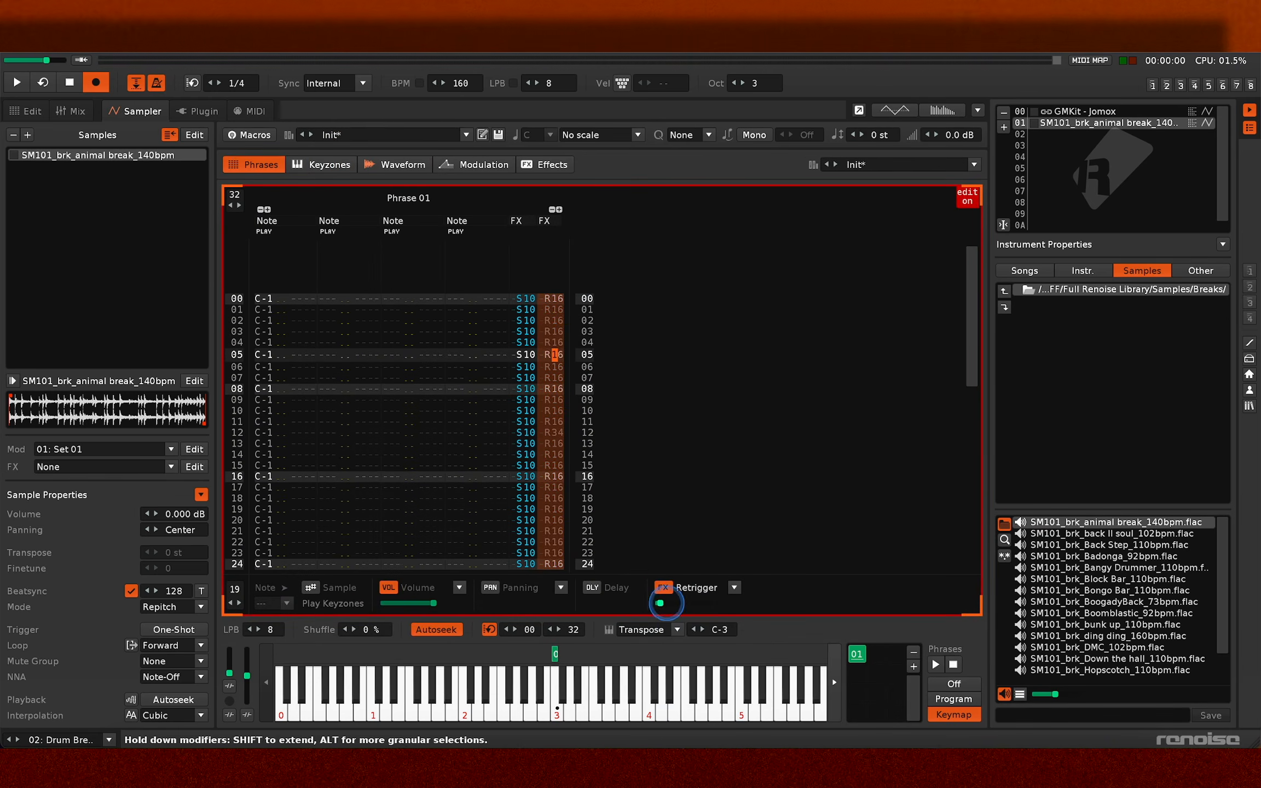
pyautogui.click(395, 164)
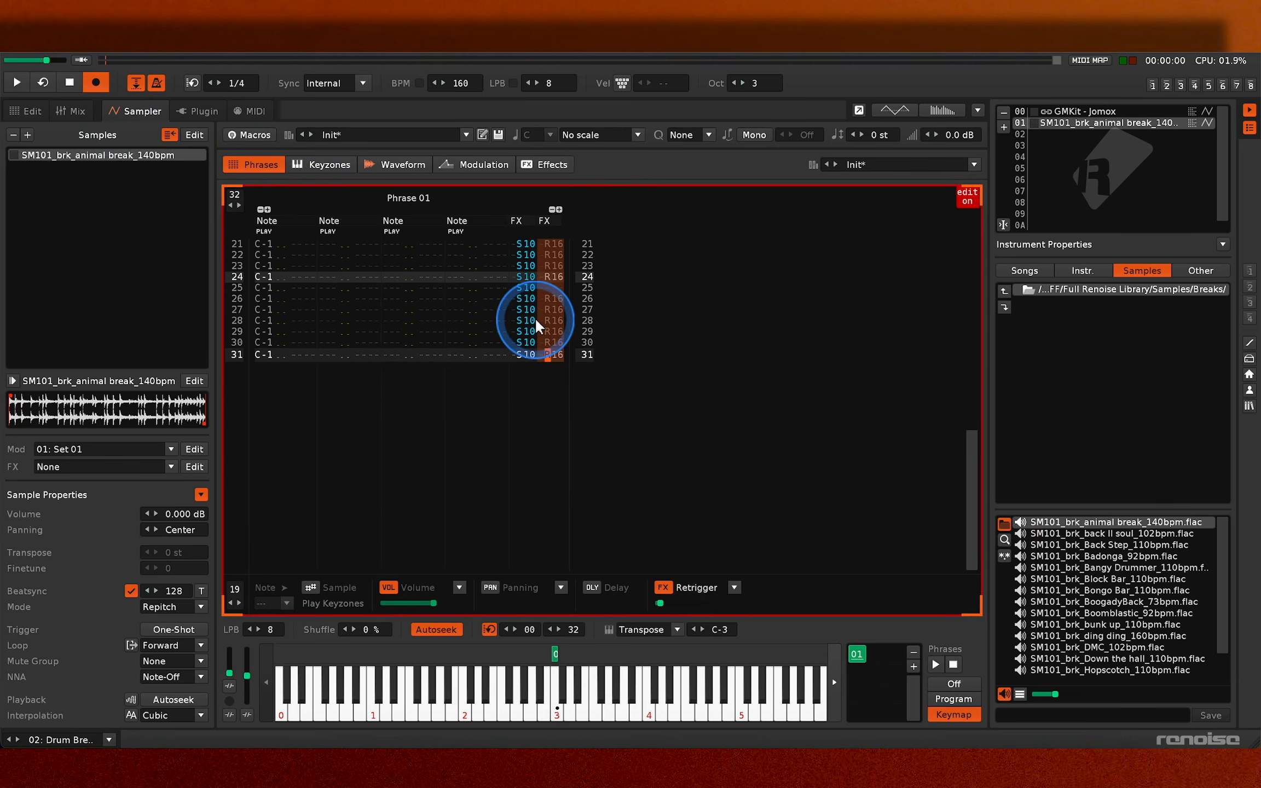
# - Clear Phrase 01's retrigger commands and C-1 notes, and place C-3 notes every eight lines
pyautogui.press('Delete')
pyautogui.press('Delete')
pyautogui.press('Delete')
pyautogui.press('Delete')
pyautogui.press('Delete')
pyautogui.press('Delete')
pyautogui.press('Delete')
pyautogui.press('Delete')
pyautogui.press('Delete')
pyautogui.press('Delete')
pyautogui.press('Delete')
pyautogui.press('Delete')
pyautogui.press('Delete')
pyautogui.press('Delete')
pyautogui.press('Delete')
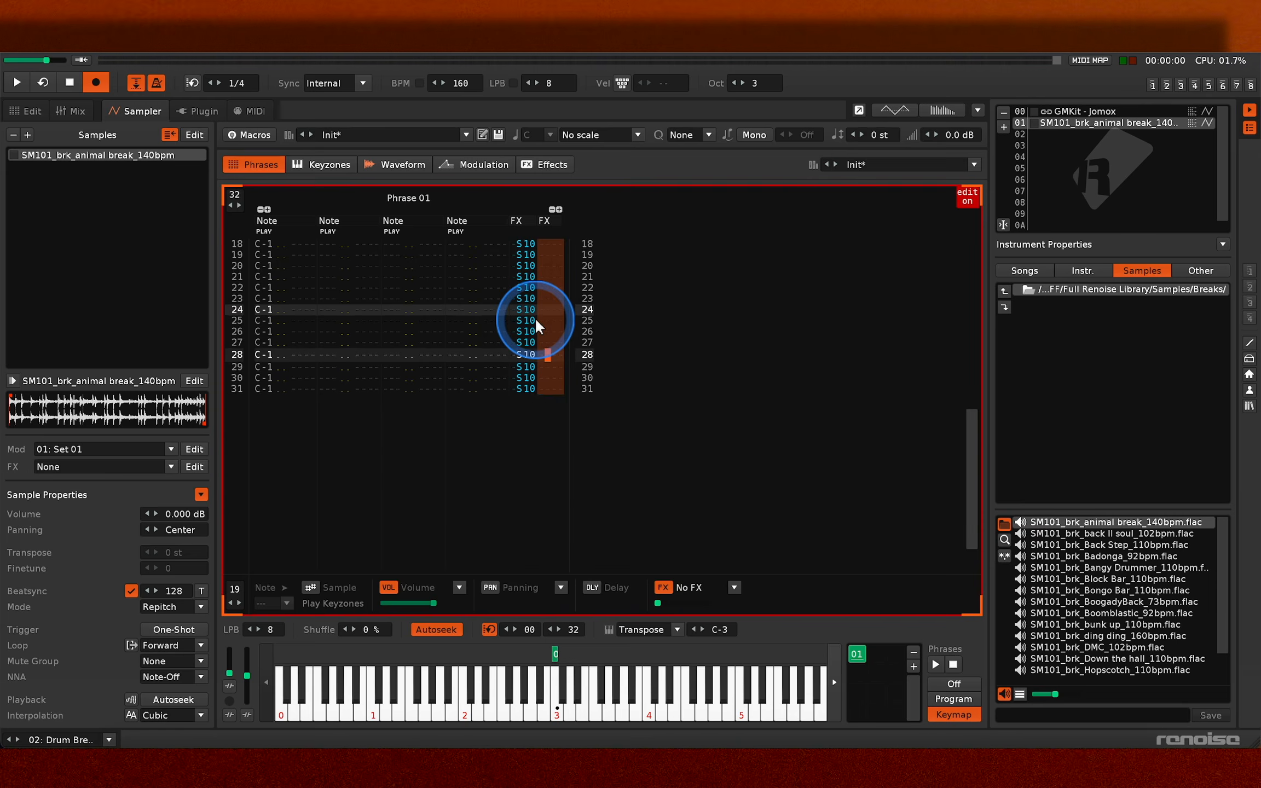
pyautogui.press('Tab')
pyautogui.press('Delete')
pyautogui.press('Delete')
pyautogui.press('Delete')
pyautogui.press('Delete')
pyautogui.press('Delete')
pyautogui.press('Delete')
pyautogui.press('Delete')
pyautogui.press('Delete')
pyautogui.press('Delete')
pyautogui.press('Delete')
pyautogui.press('Delete')
pyautogui.press('Delete')
pyautogui.press('Escape')
# - Trigger the phrase from pattern 2's Drum Break track and return to Phrase 01 during playback
pyautogui.press('Escape')
pyautogui.press('z')
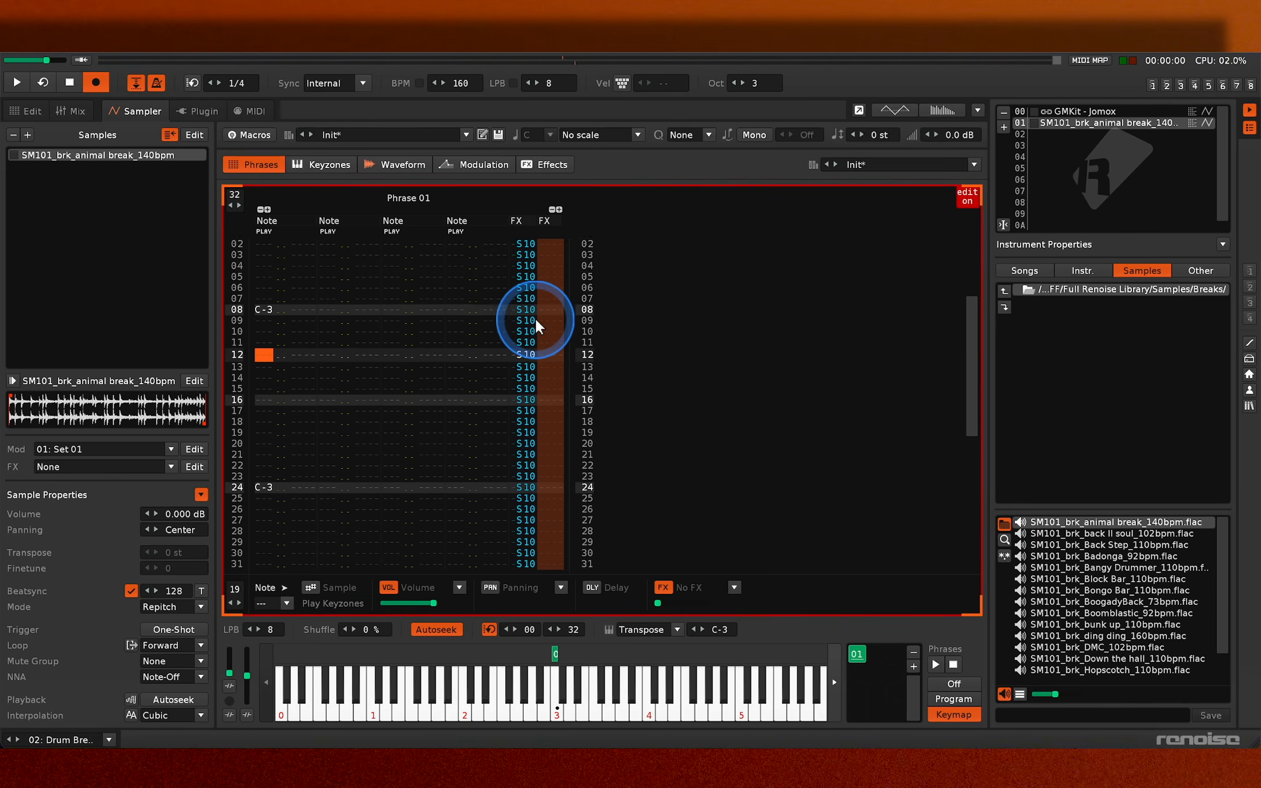
pyautogui.press('Escape')
pyautogui.press('space')
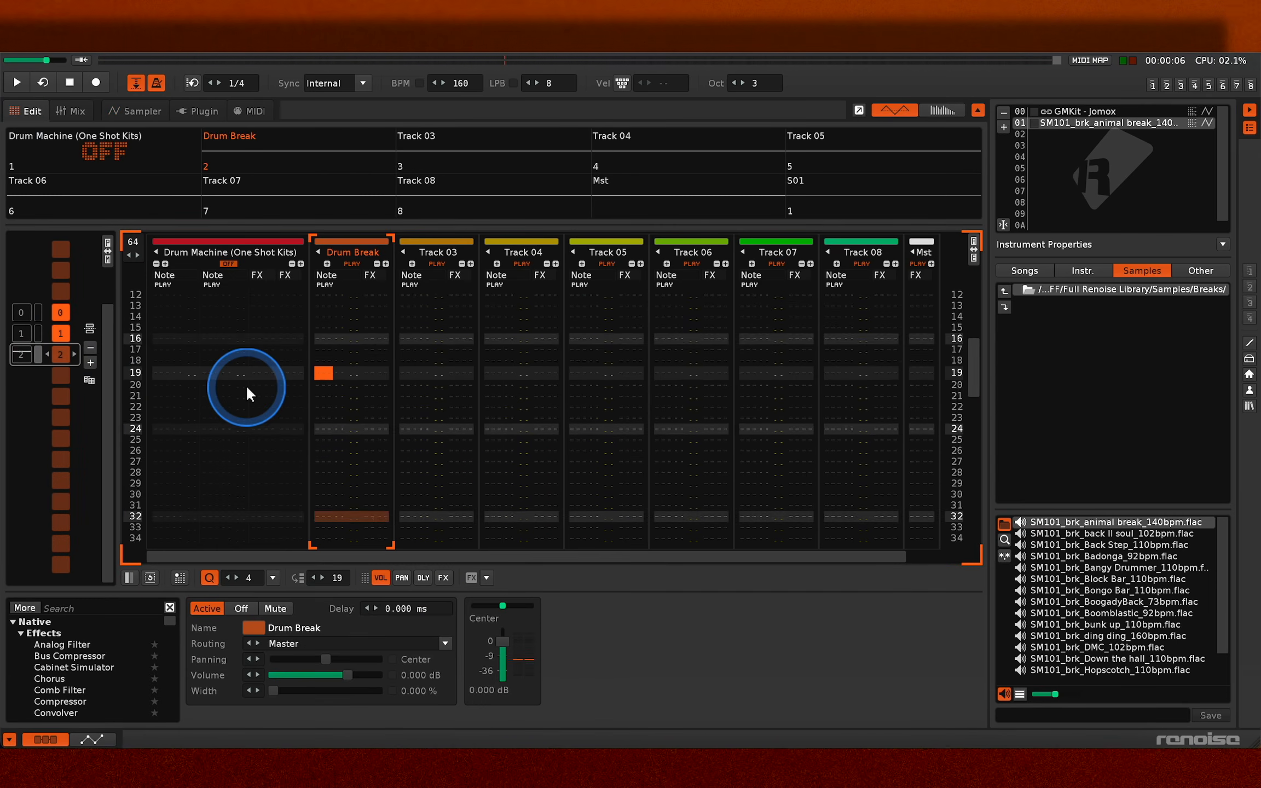
pyautogui.press('z')
pyautogui.click(137, 111)
pyautogui.scroll(-8, 401, 334)
pyautogui.scroll(10, 400, 333)
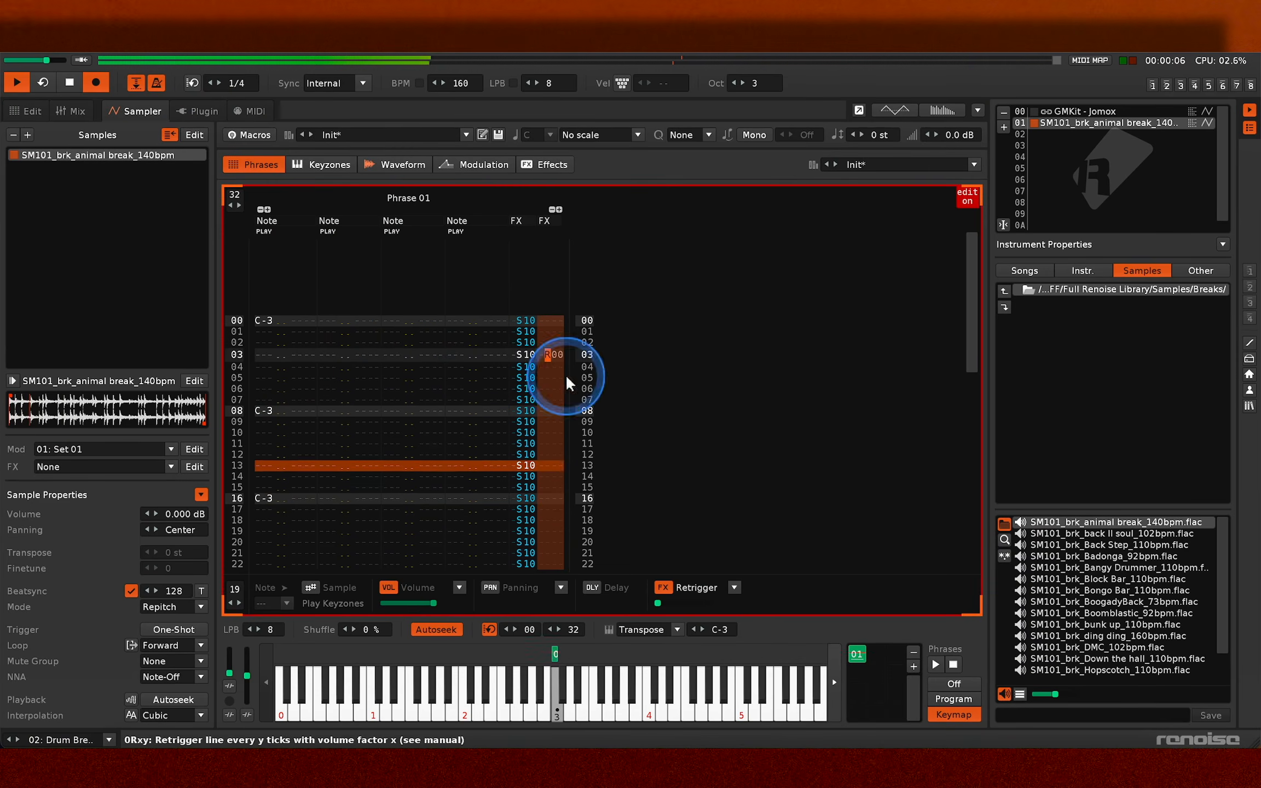
# - Set the retrigger command on line 00 of Phrase 01 to R06 and copy it down to line 07
pyautogui.click(551, 332)
pyautogui.moveTo(552, 355); pyautogui.dragTo(551, 322)
pyautogui.moveTo(657, 607); pyautogui.dragTo(655, 603)
pyautogui.click(553, 355)
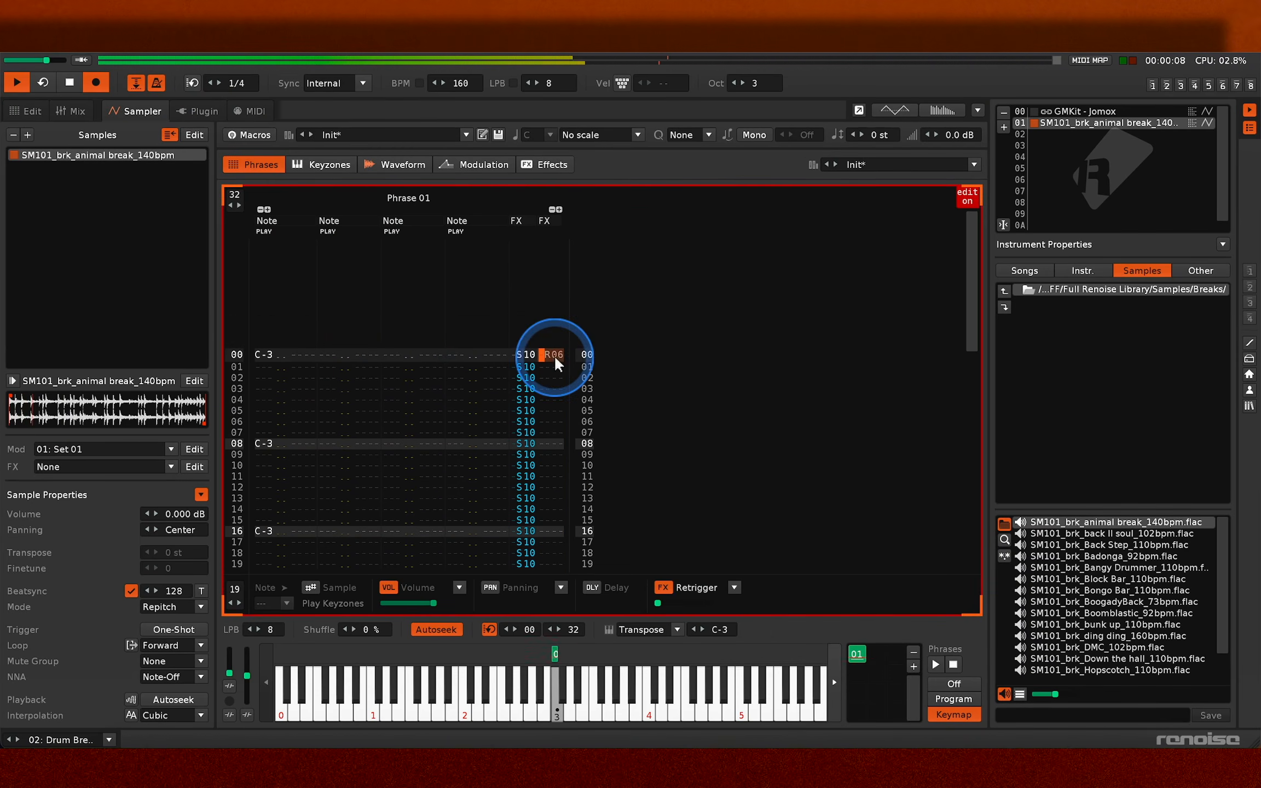
pyautogui.scroll(19, 555, 357)
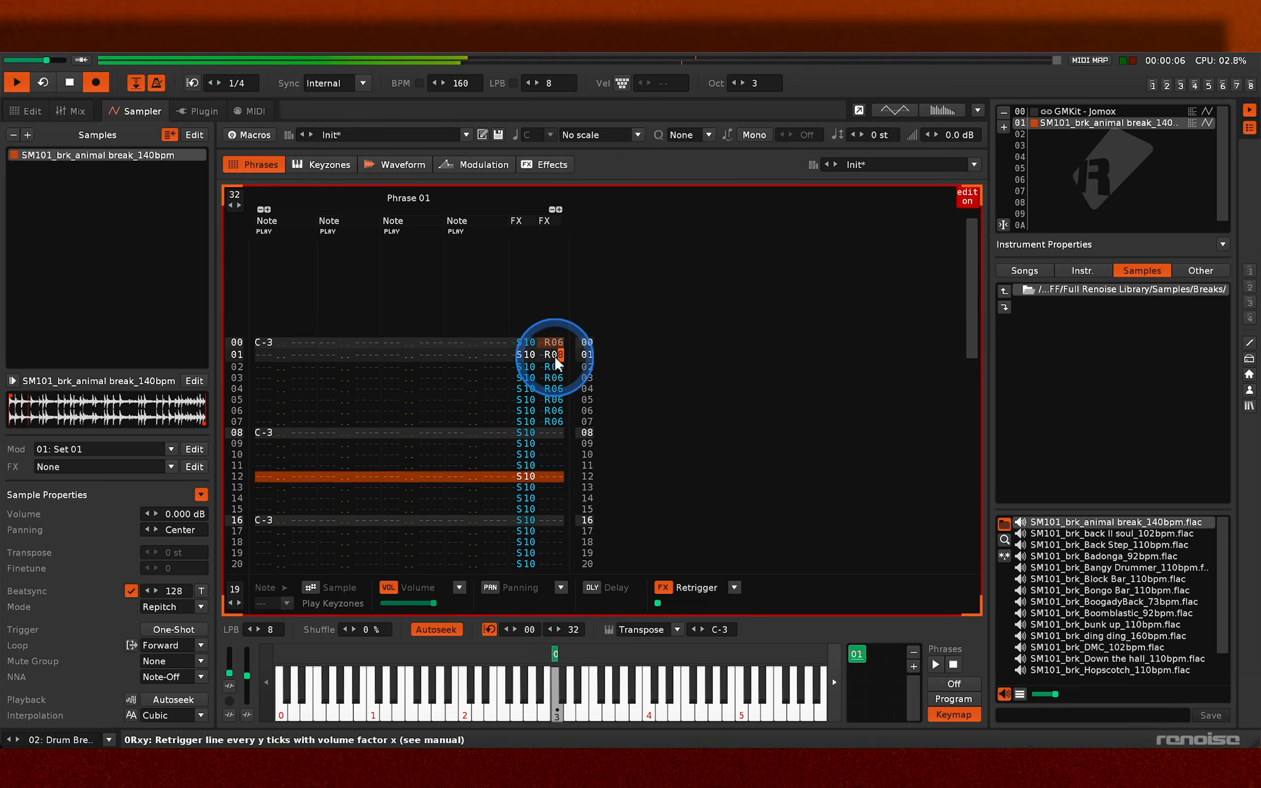
# - Shorten Phrase 01 to 9 lines and set the retrigger commands on lines 01 to 07 to R00
pyautogui.scroll(-3, 555, 357)
pyautogui.moveTo(233, 194); pyautogui.dragTo(233, 194)
pyautogui.press('XF86AudioLowerVolume')
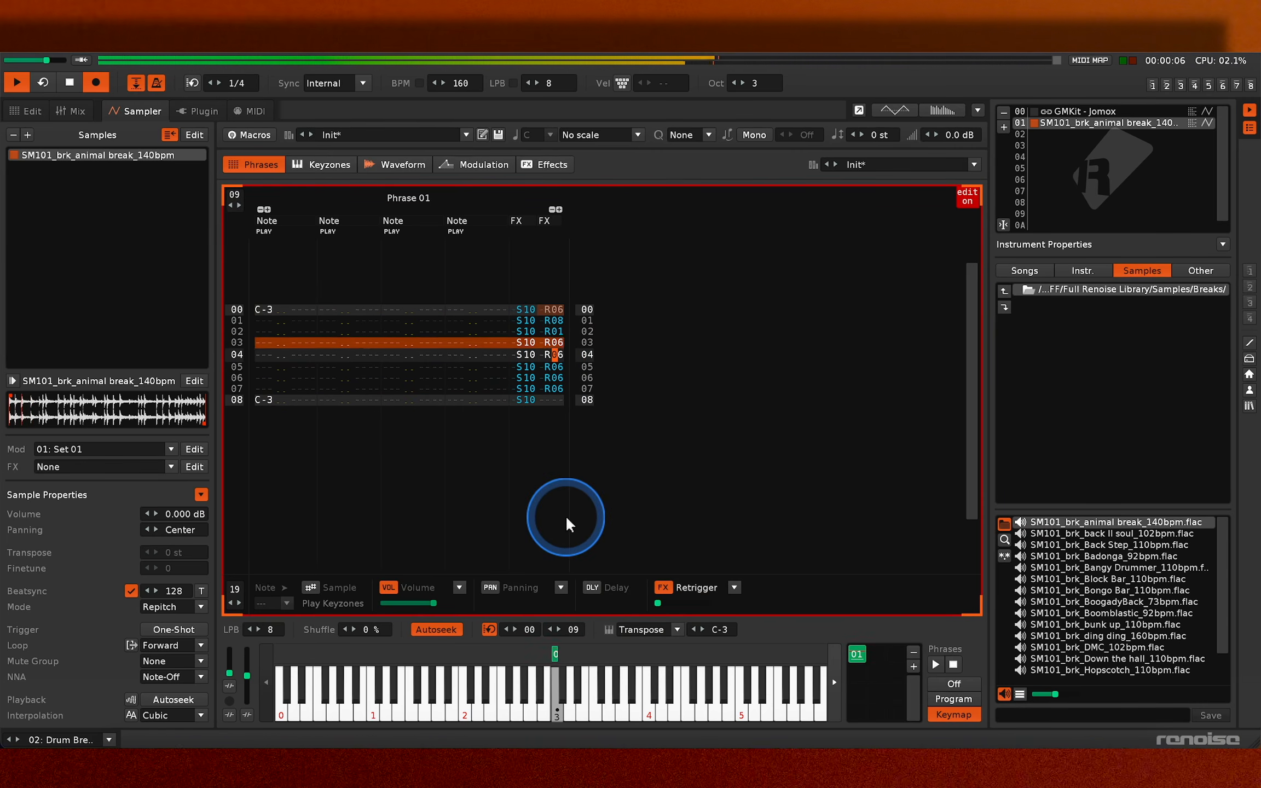
pyautogui.press('space')
pyautogui.scroll(5, 567, 517)
pyautogui.press('space')
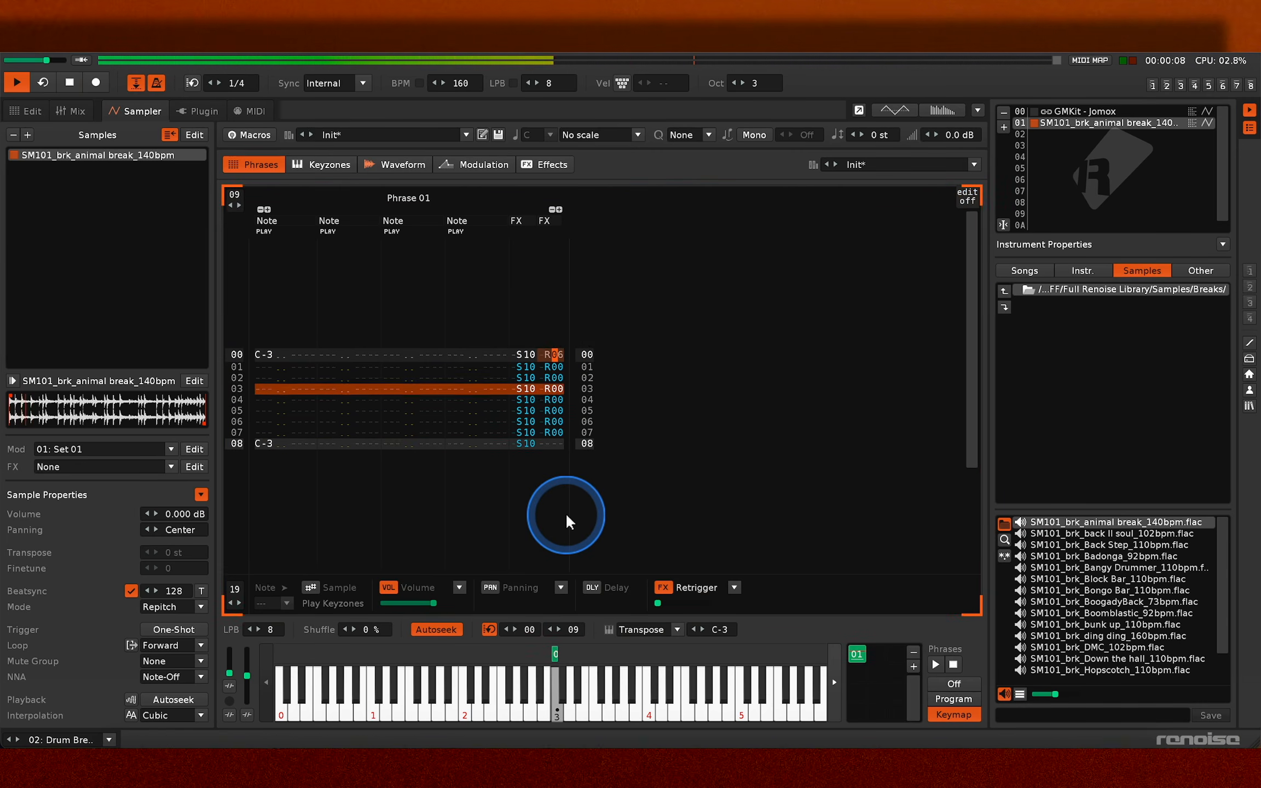
# - Try retrigger values R05 and R0C in Phrase 01 during playback, ending with R01 on lines 00 to 08
pyautogui.press('space')
pyautogui.press('Up')
pyautogui.press('Escape')
pyautogui.write('5')
pyautogui.press('Escape')
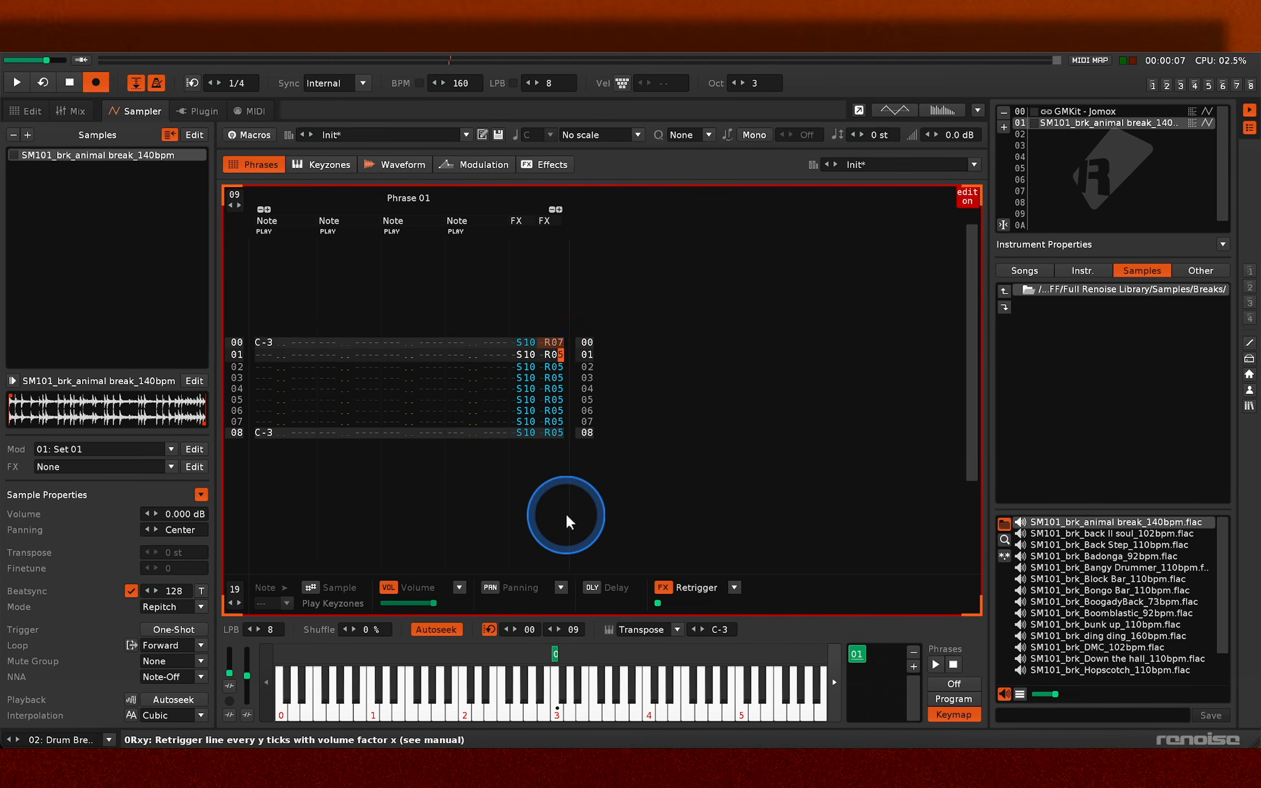
pyautogui.write('0')
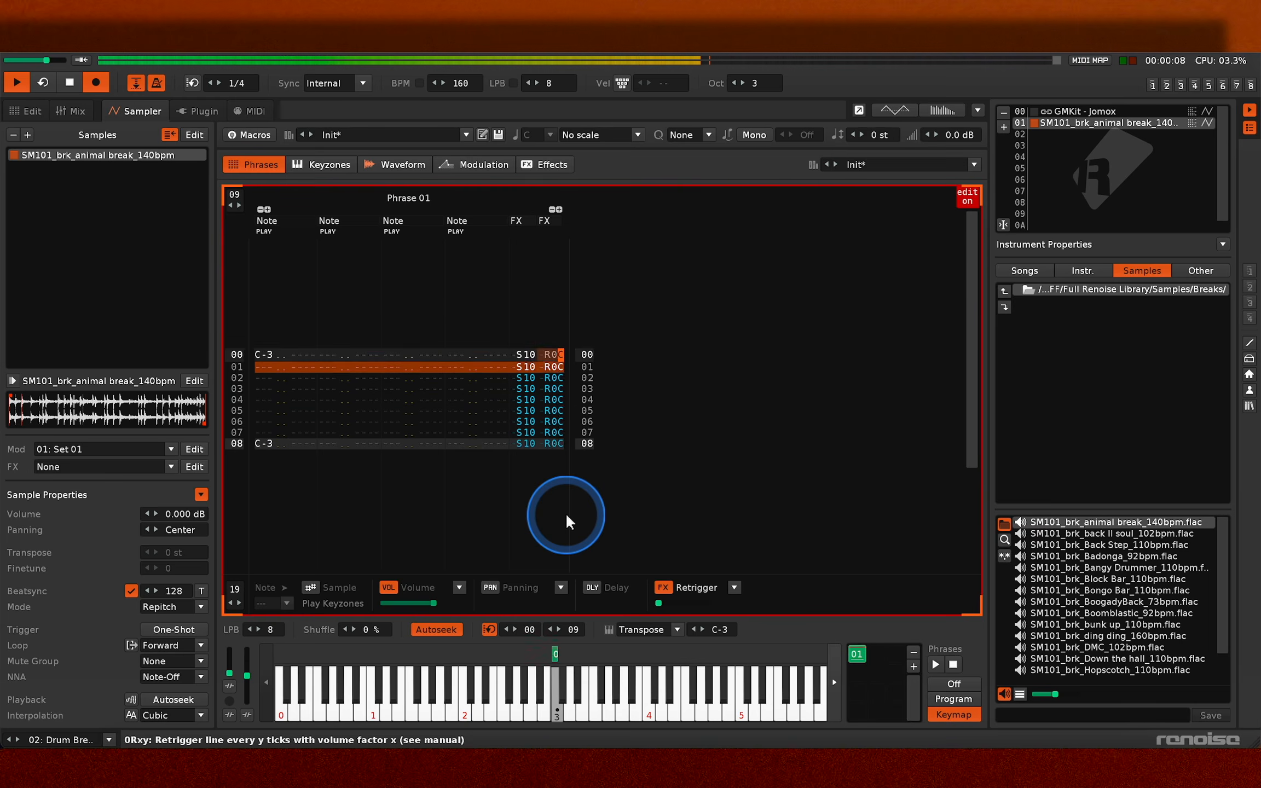
pyautogui.write('ff111111111111111111')
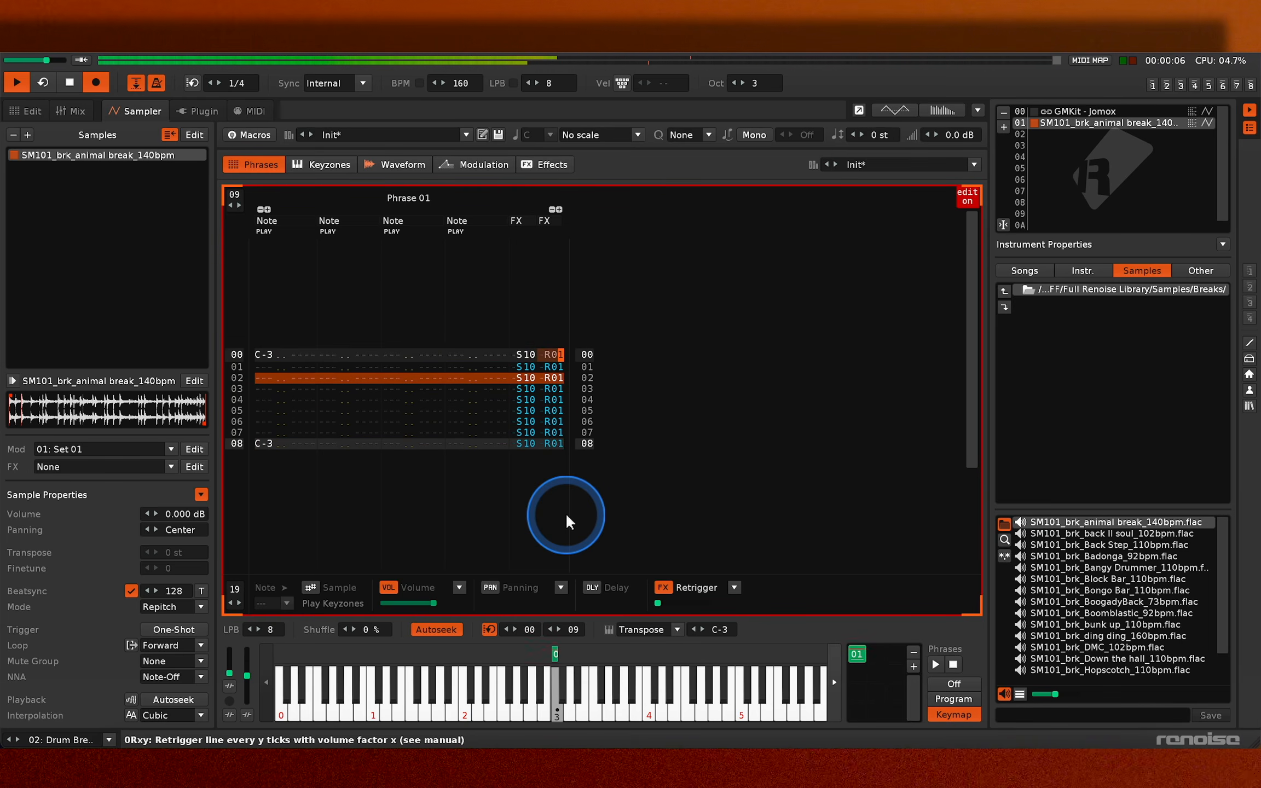
pyautogui.write('555555555')
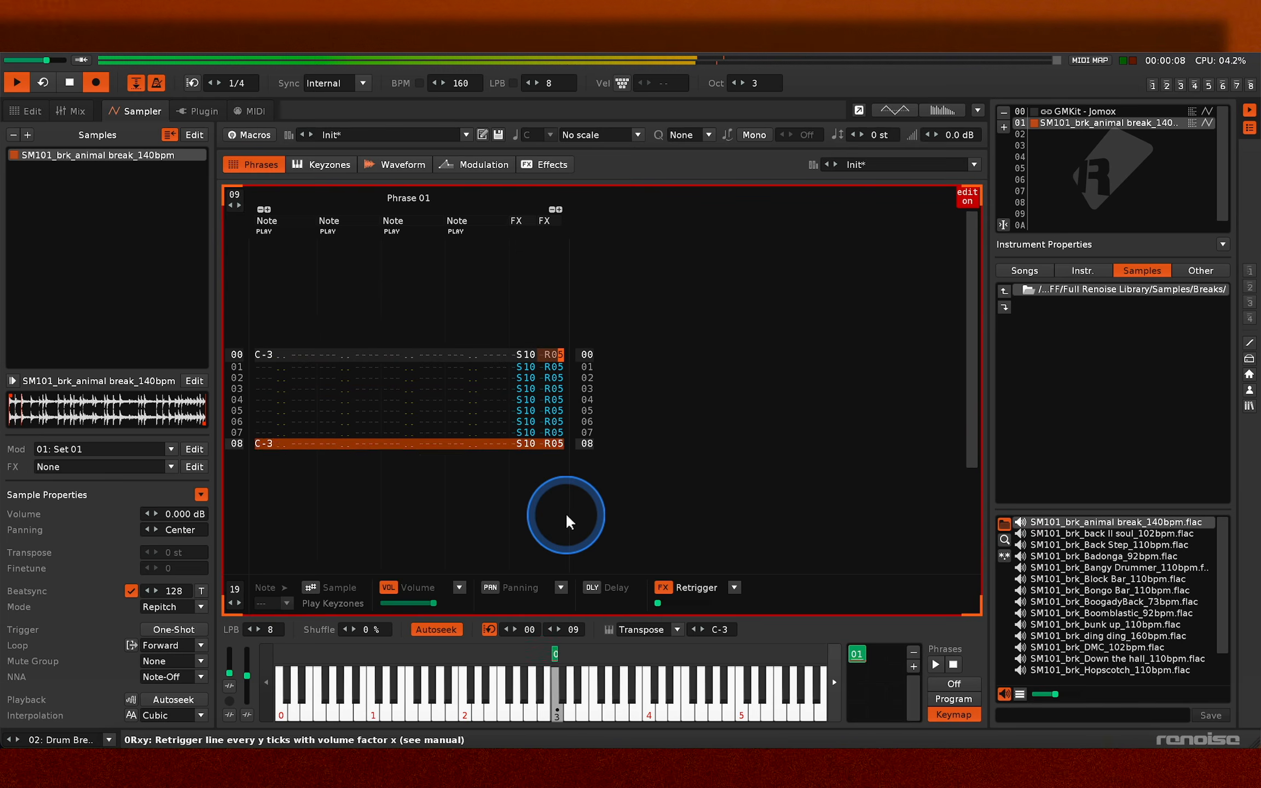
pyautogui.write('33333')
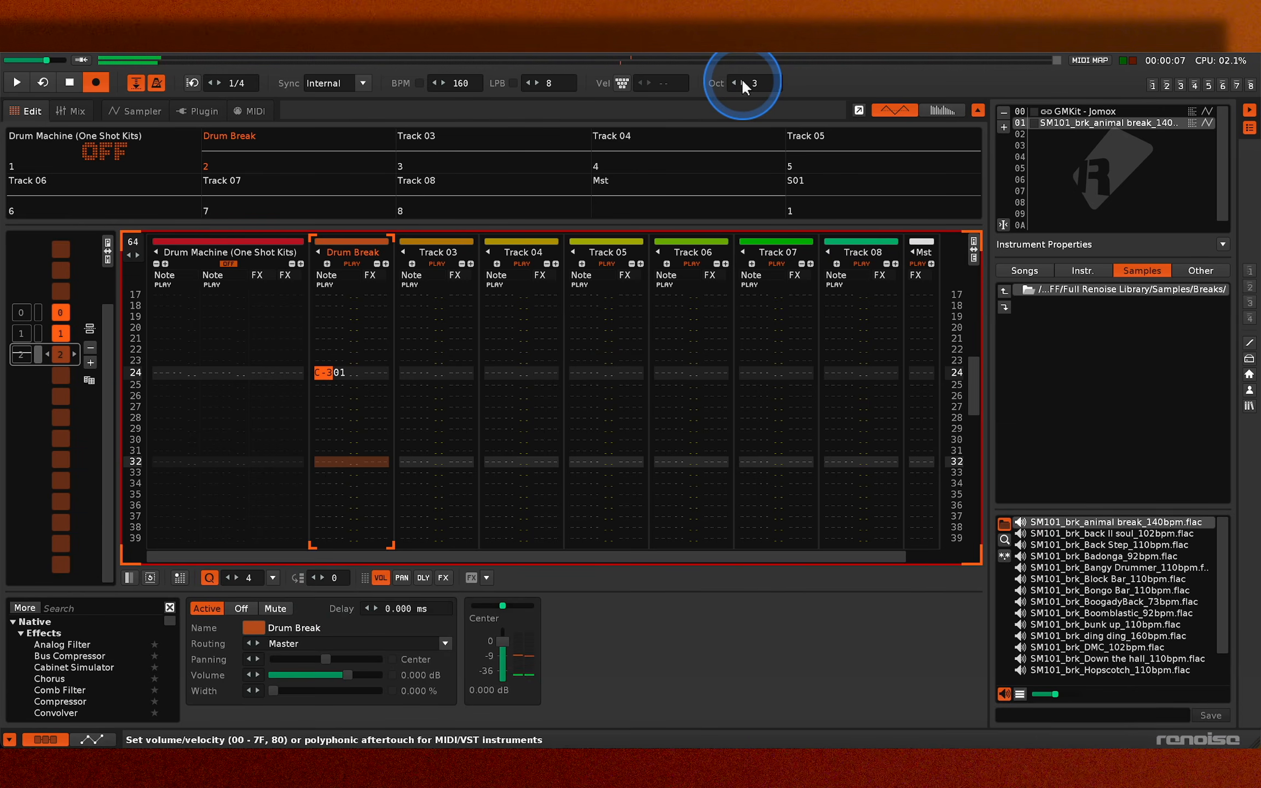
# - Add note-offs on lines 26 and 30 and a C-3 note on line 28 of pattern 2's Drum Break track
pyautogui.press('Down')
pyautogui.press('Down')
pyautogui.press('a')
pyautogui.press('Down')
pyautogui.press('Down')
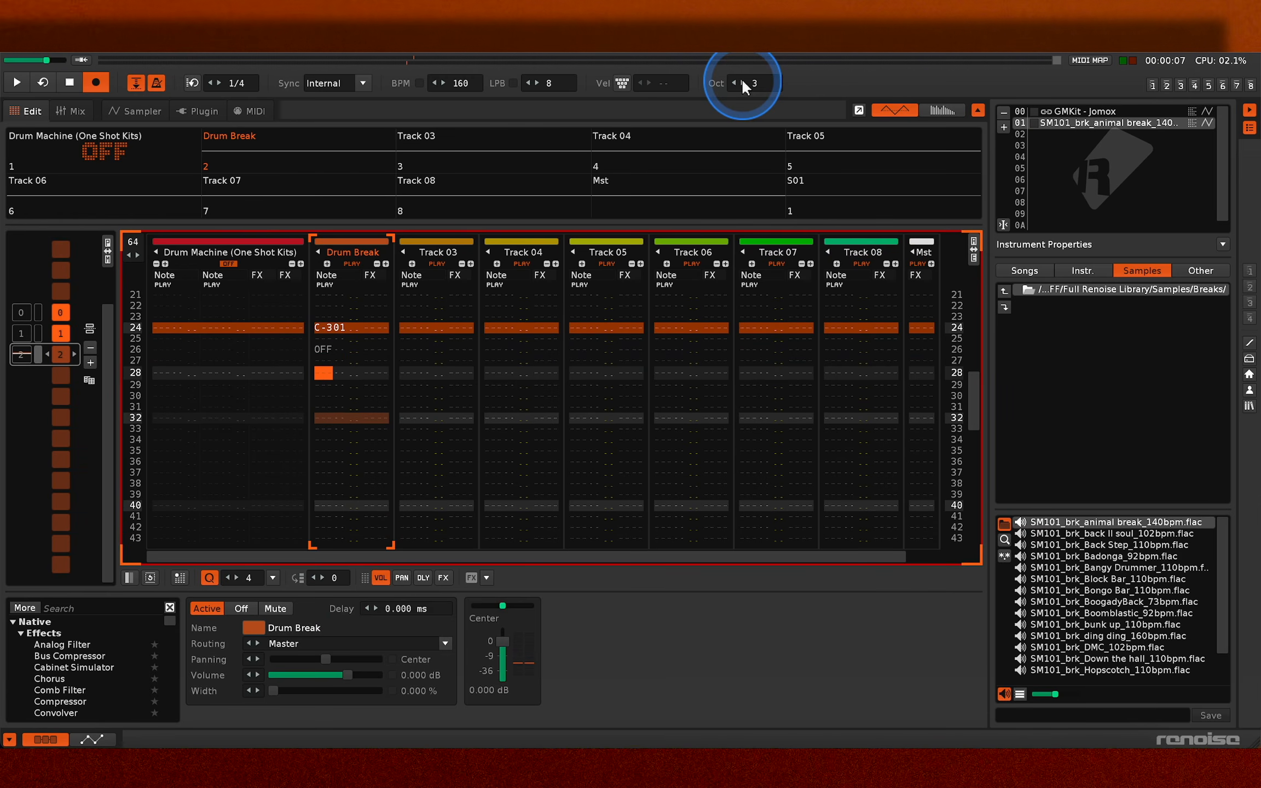
pyautogui.press('z')
pyautogui.press('Down')
pyautogui.press('Down')
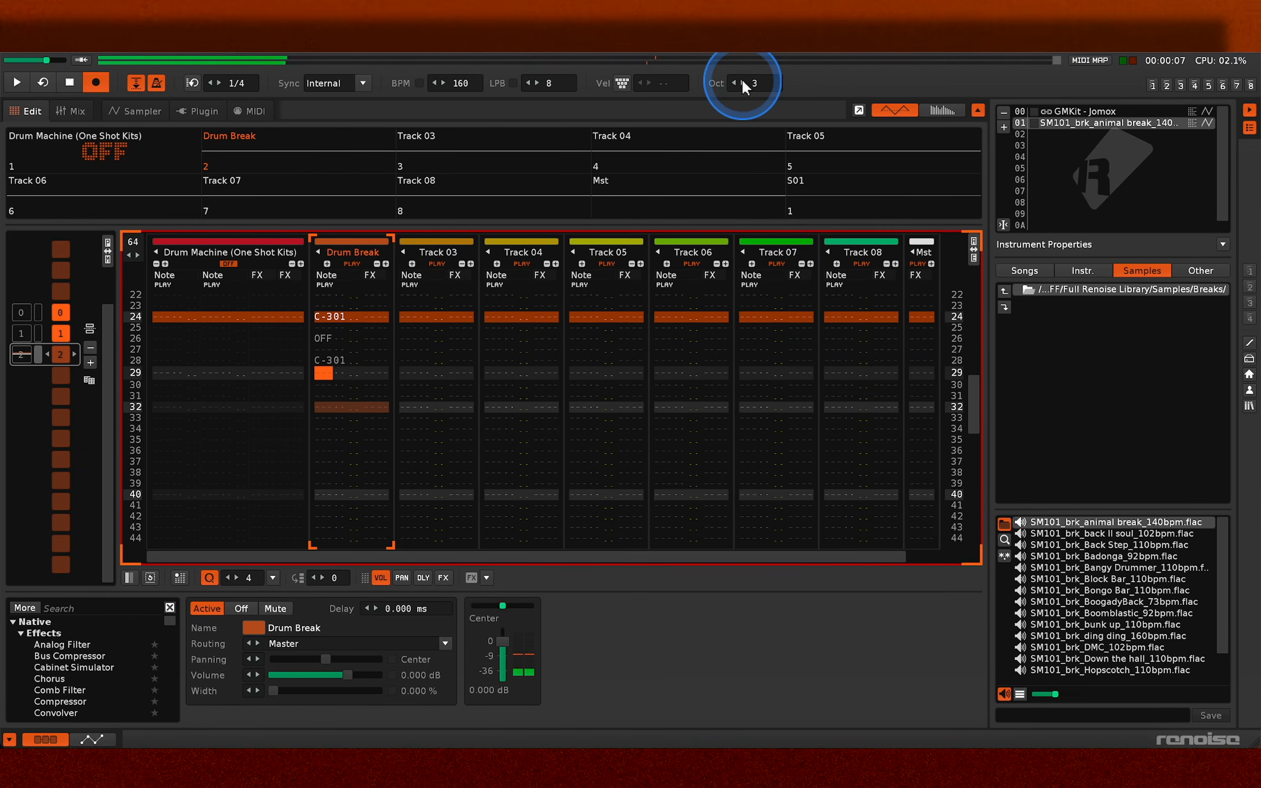
pyautogui.press('a')
pyautogui.press('Down')
pyautogui.press('Down')
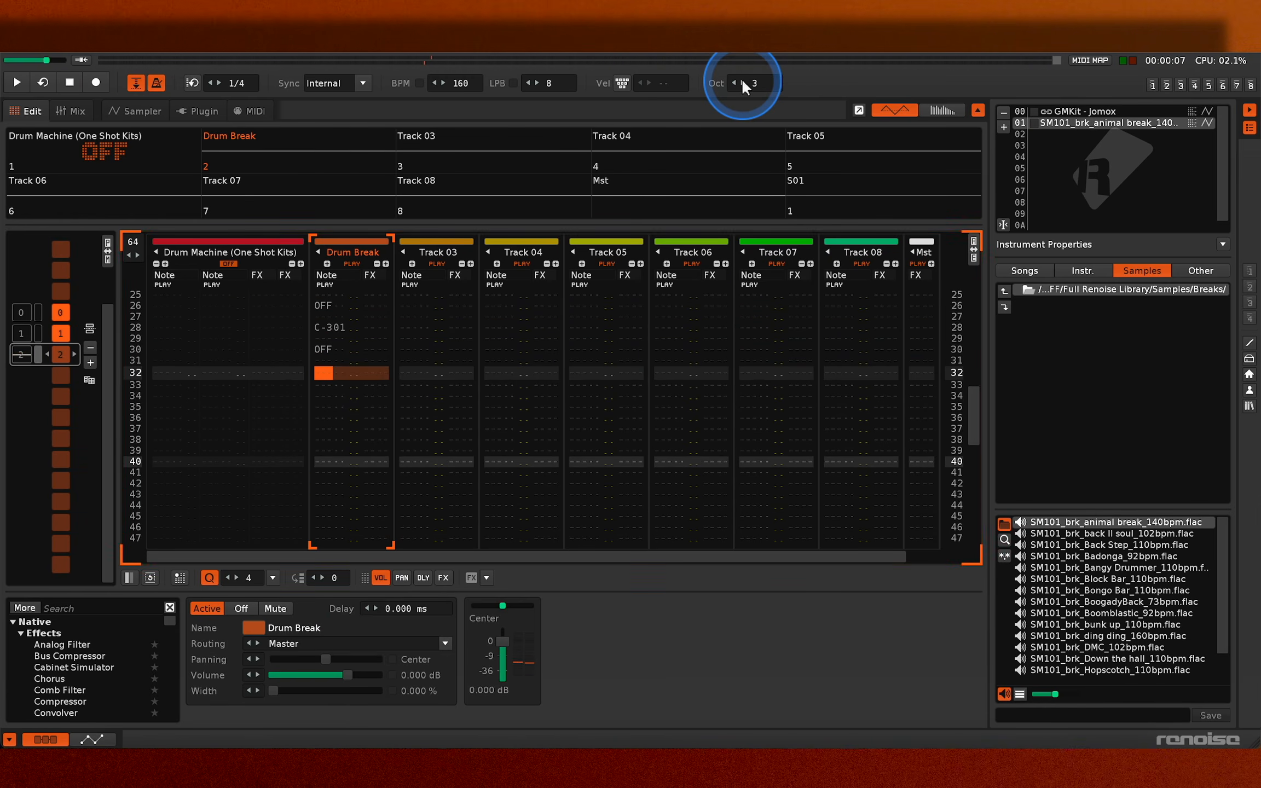
pyautogui.press('space')
pyautogui.press('space')
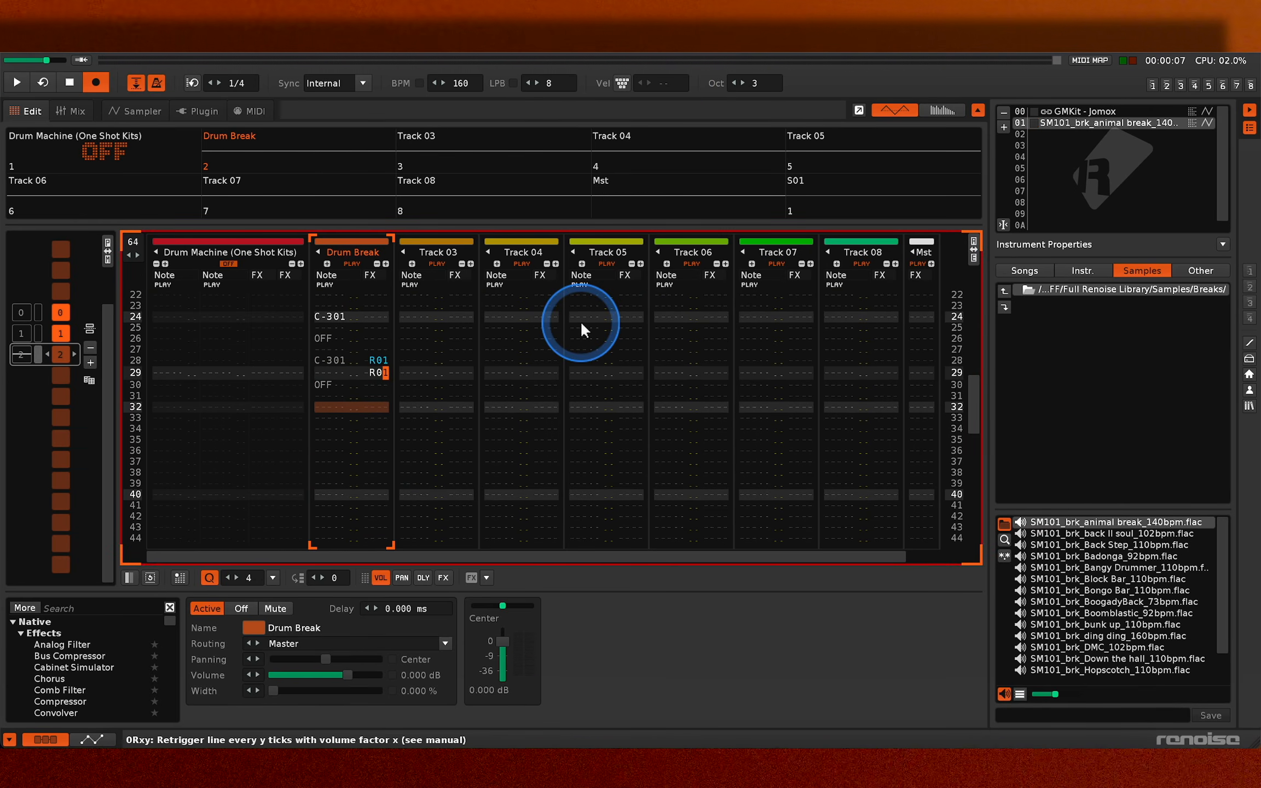
# - Set the retrigger command on line 29 of the Drum Break track to R01 and audition pattern 2 at a lower system volume
pyautogui.write('1')
pyautogui.press('Escape')
pyautogui.press('space')
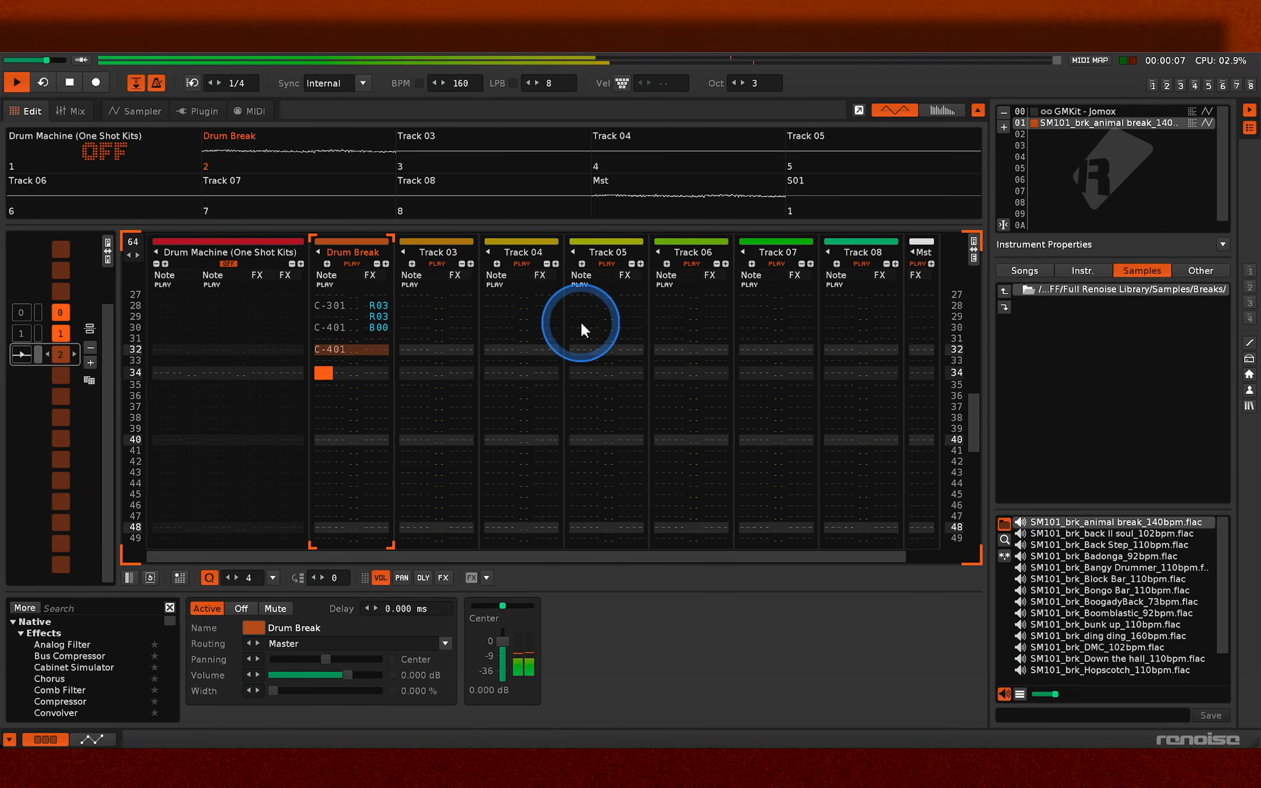
pyautogui.press('XF86AudioLowerVolume')
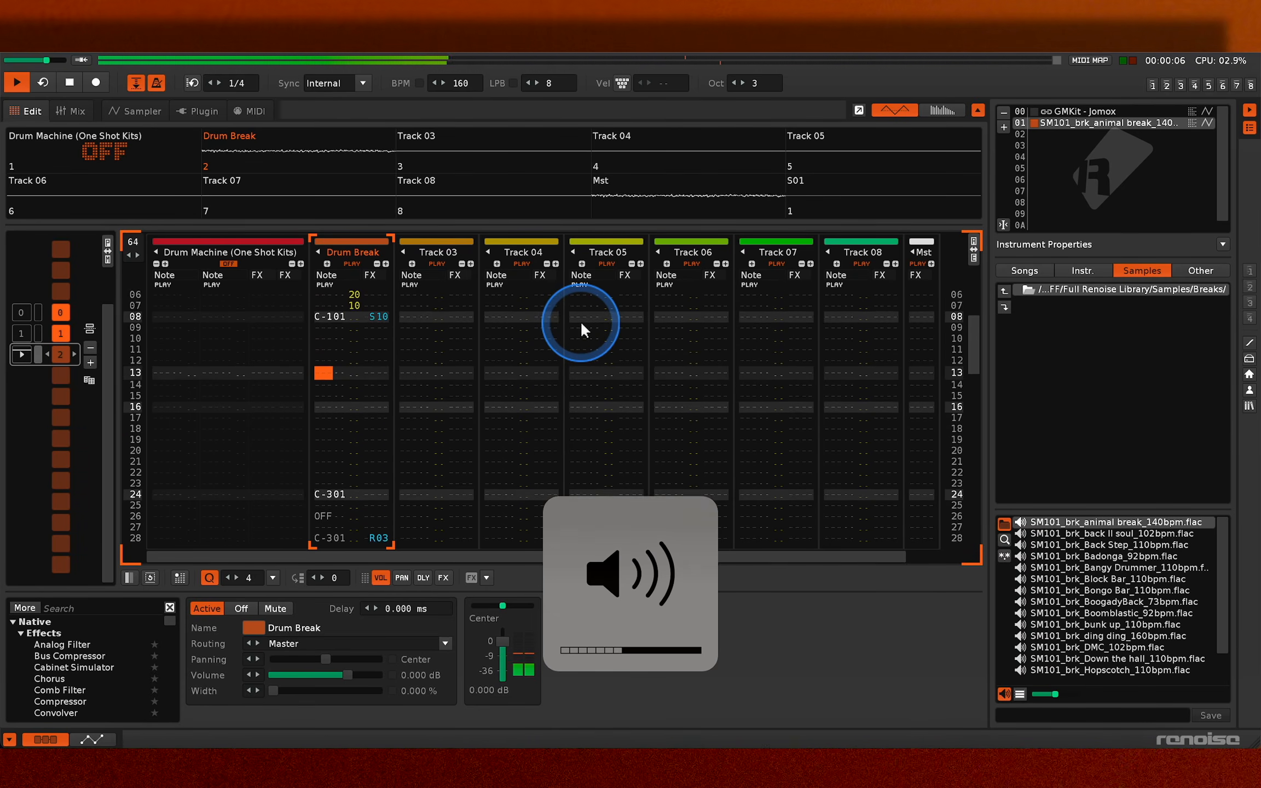
pyautogui.press('space')
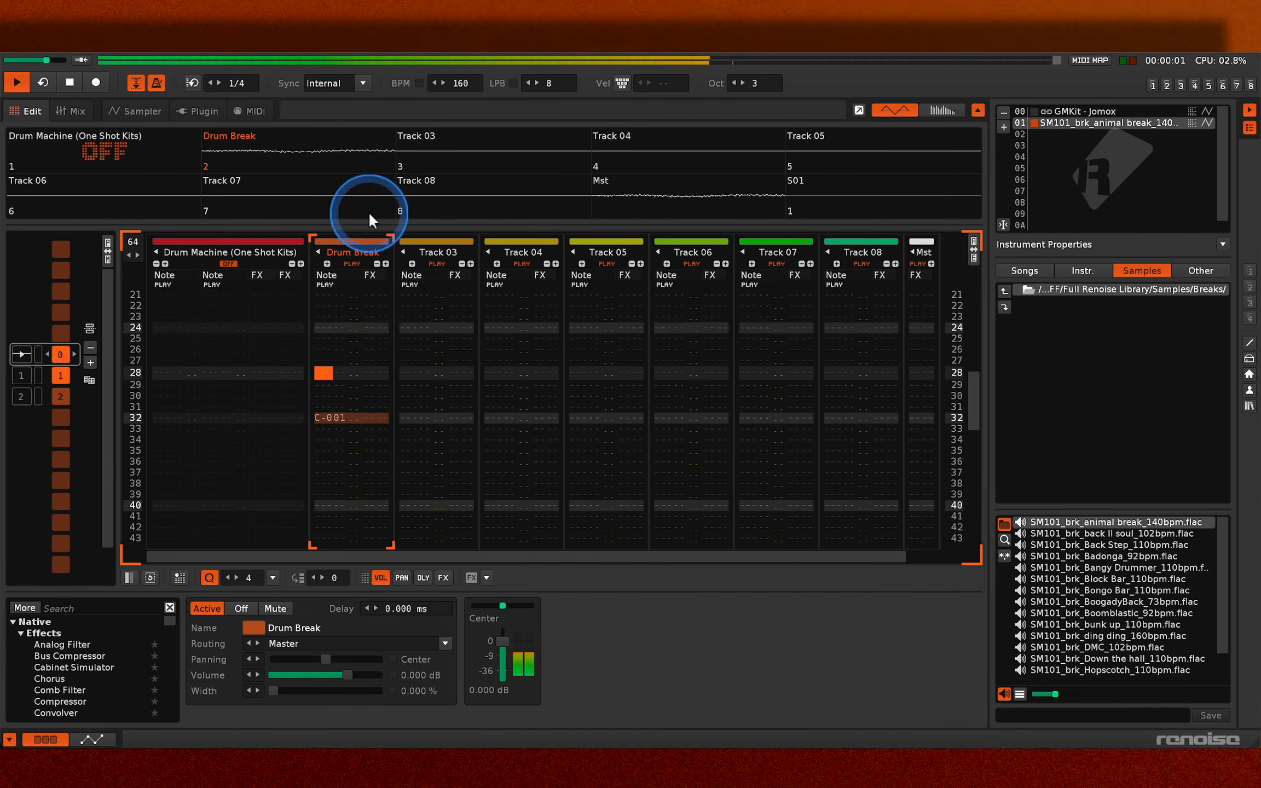
# - Stop playback, set the song tempo to 190 BPM and return to the pattern editor
pyautogui.press('space')
pyautogui.press('F3')
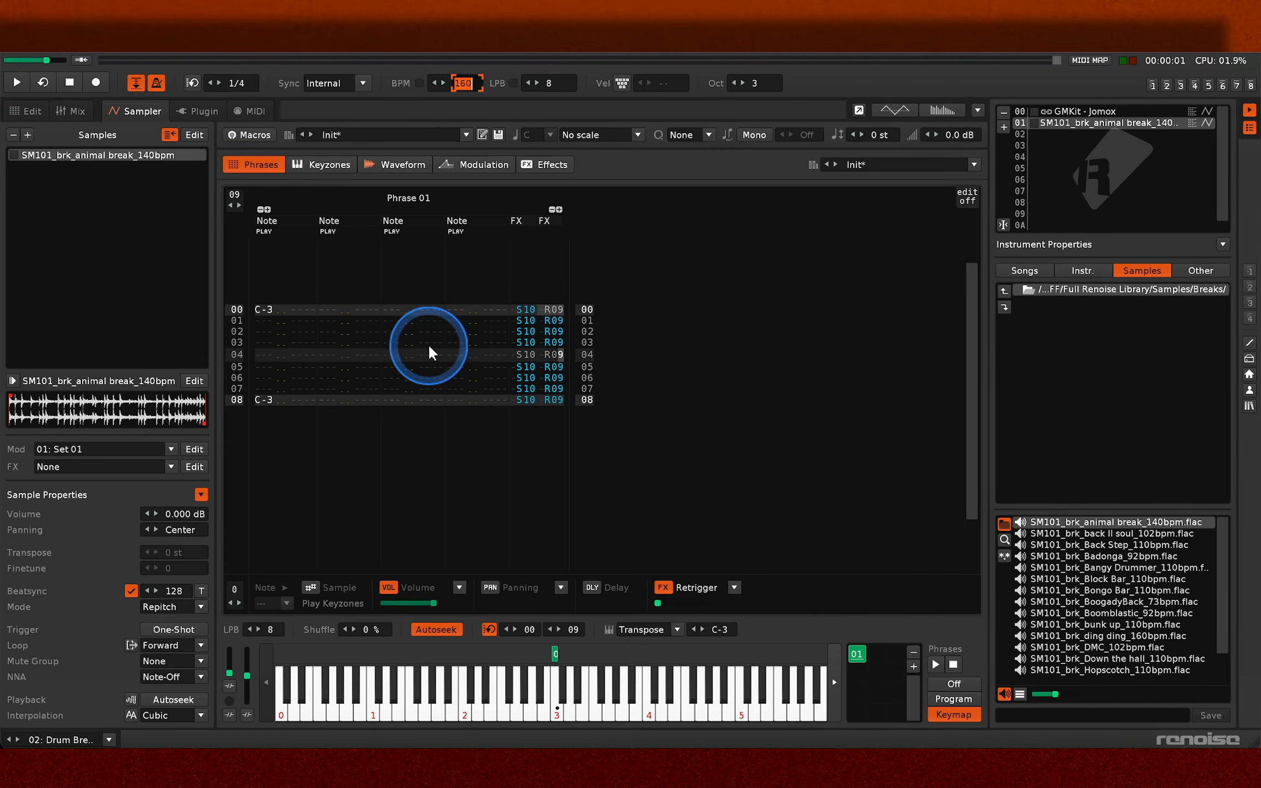
pyautogui.write('190')
pyautogui.click(35, 105)
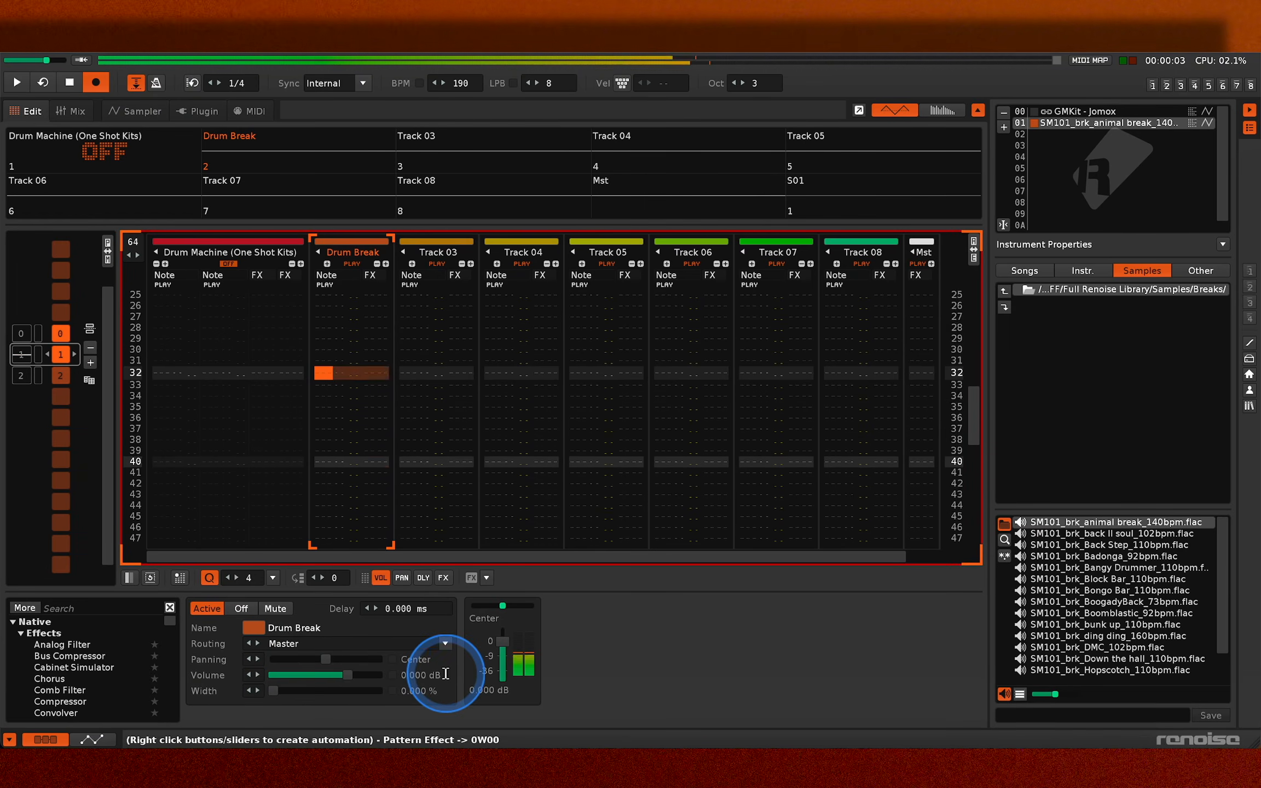
# - Enter repeated C-4 notes on lines 32 to 39 of pattern 1's Drum Break track
pyautogui.press('q')
pyautogui.press('q')
pyautogui.press('q')
pyautogui.press('q')
pyautogui.press('q')
pyautogui.press('q')
pyautogui.press('q')
pyautogui.press('q')
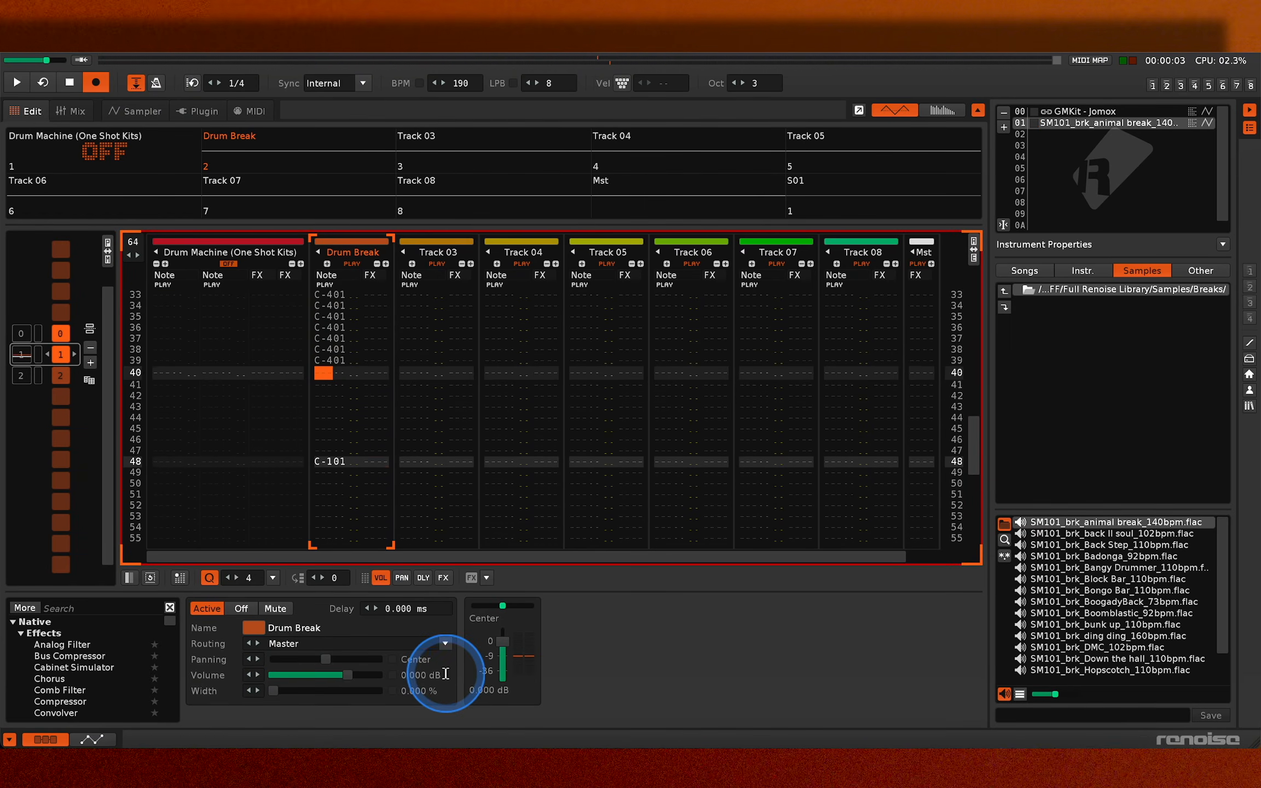
# - Set the edit step to 1, extend the C-4 notes to line 40 and add S10 commands to all of them
pyautogui.click(322, 577)
pyautogui.press('s')
pyautogui.press('s')
pyautogui.press('s')
pyautogui.press('s')
pyautogui.press('s')
pyautogui.press('s')
pyautogui.press('s')
pyautogui.press('s')
pyautogui.press('Up')
pyautogui.press('Up')
pyautogui.press('Up')
pyautogui.press('Up')
pyautogui.press('Up')
pyautogui.press('Up')
pyautogui.press('Up')
pyautogui.press('Up')
pyautogui.press('Right')
pyautogui.press('1')
pyautogui.press('1')
pyautogui.press('1')
pyautogui.press('1')
pyautogui.press('1')
pyautogui.press('1')
pyautogui.press('1')
pyautogui.press('1')
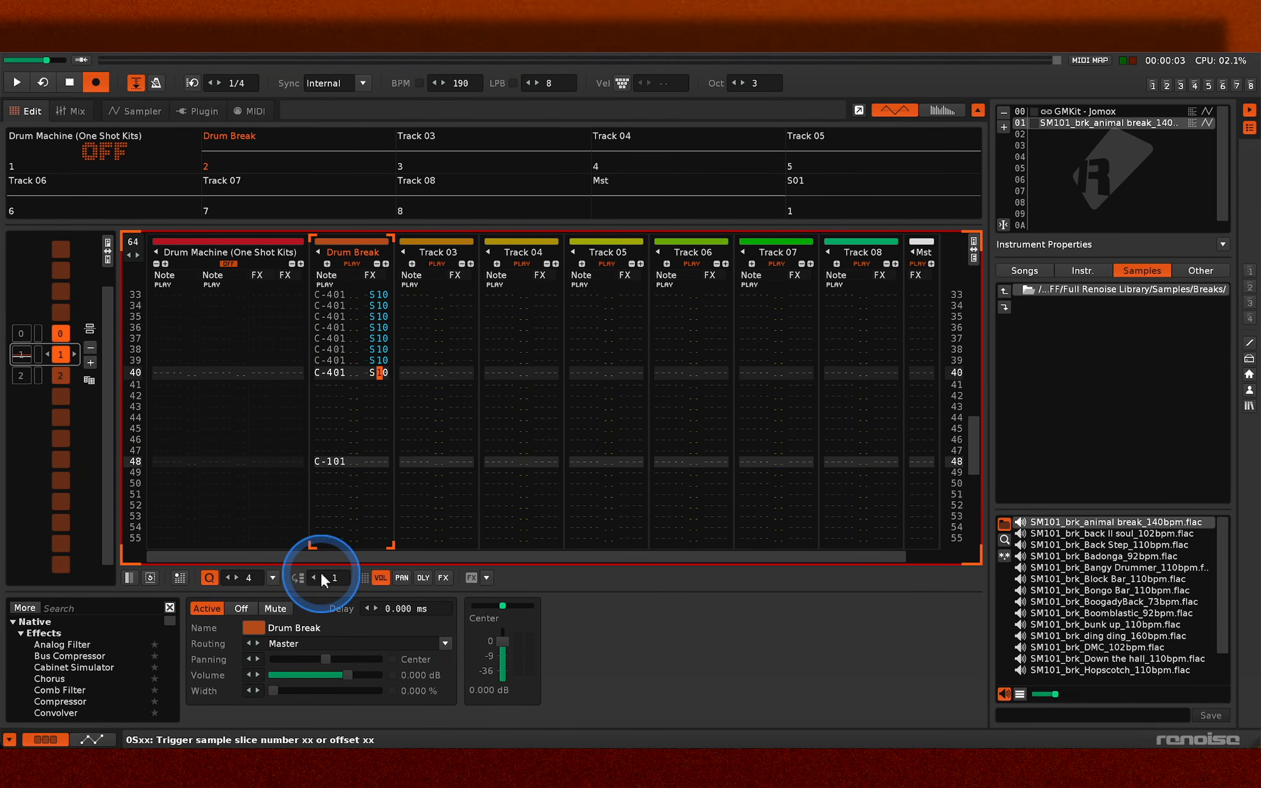
# - Add a second effect column to the Drum Break track and enter U10 pitch-slide commands beside the repeated C-4 notes
pyautogui.click(385, 264)
pyautogui.press('Up')
pyautogui.press('Up')
pyautogui.press('Up')
pyautogui.press('Up')
pyautogui.press('Up')
pyautogui.press('Up')
pyautogui.press('Up')
pyautogui.press('Up')
pyautogui.press('Right')
pyautogui.press('Right')
pyautogui.press('u')
pyautogui.press('u')
pyautogui.press('u')
pyautogui.press('u')
pyautogui.press('u')
pyautogui.press('u')
pyautogui.press('u')
pyautogui.press('u')
pyautogui.press('u')
# - Raise the pitch-slide commands line by line from U20 on line 33 to U90 on line 40
pyautogui.press('Up')
pyautogui.press('Up')
pyautogui.press('Up')
pyautogui.press('Up')
pyautogui.press('Up')
pyautogui.press('Up')
pyautogui.press('Up')
pyautogui.press('Up')
pyautogui.press('Right')
pyautogui.press('2')
pyautogui.press('3')
pyautogui.press('4')
pyautogui.press('5')
pyautogui.press('6')
pyautogui.press('7')
pyautogui.press('8')
pyautogui.press('9')
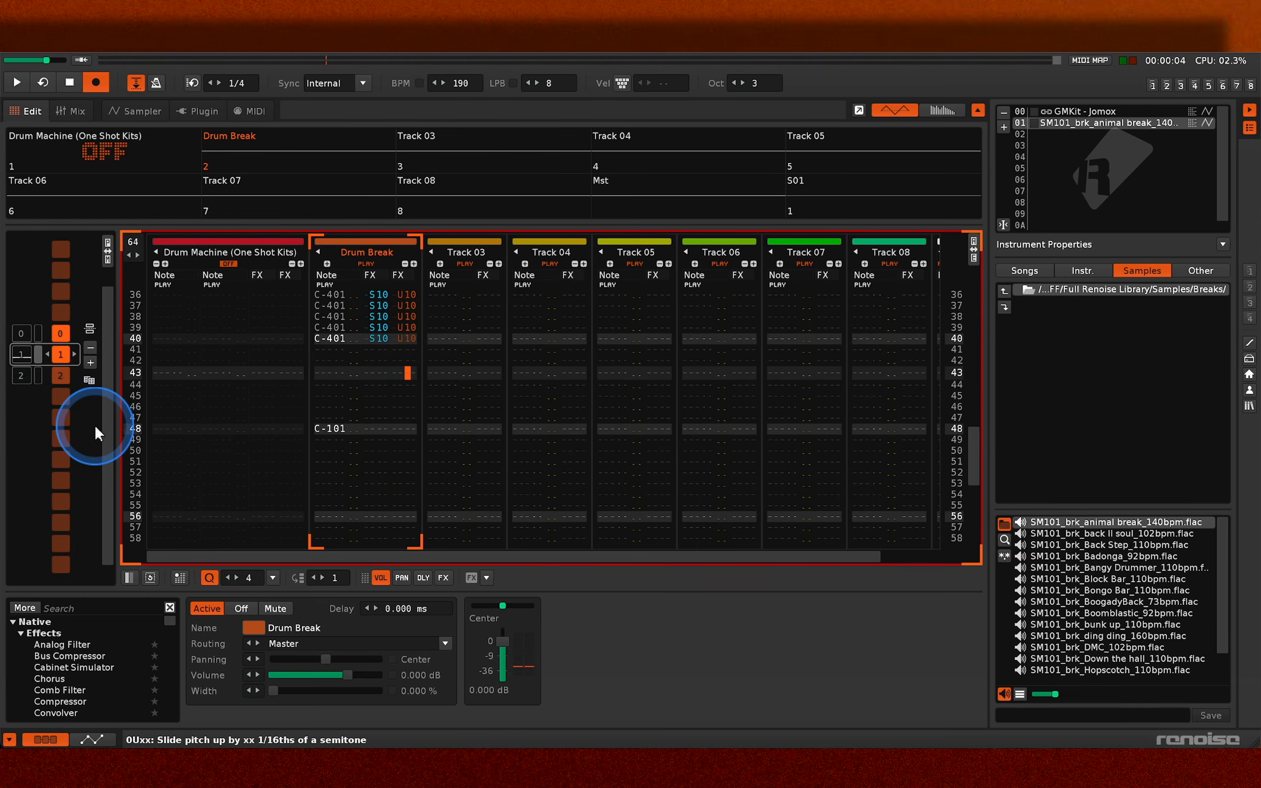
pyautogui.press('space')
# - Add a D90 pitch-slide-down command on line 41 of the Drum Break track and play pattern 1
pyautogui.press('space')
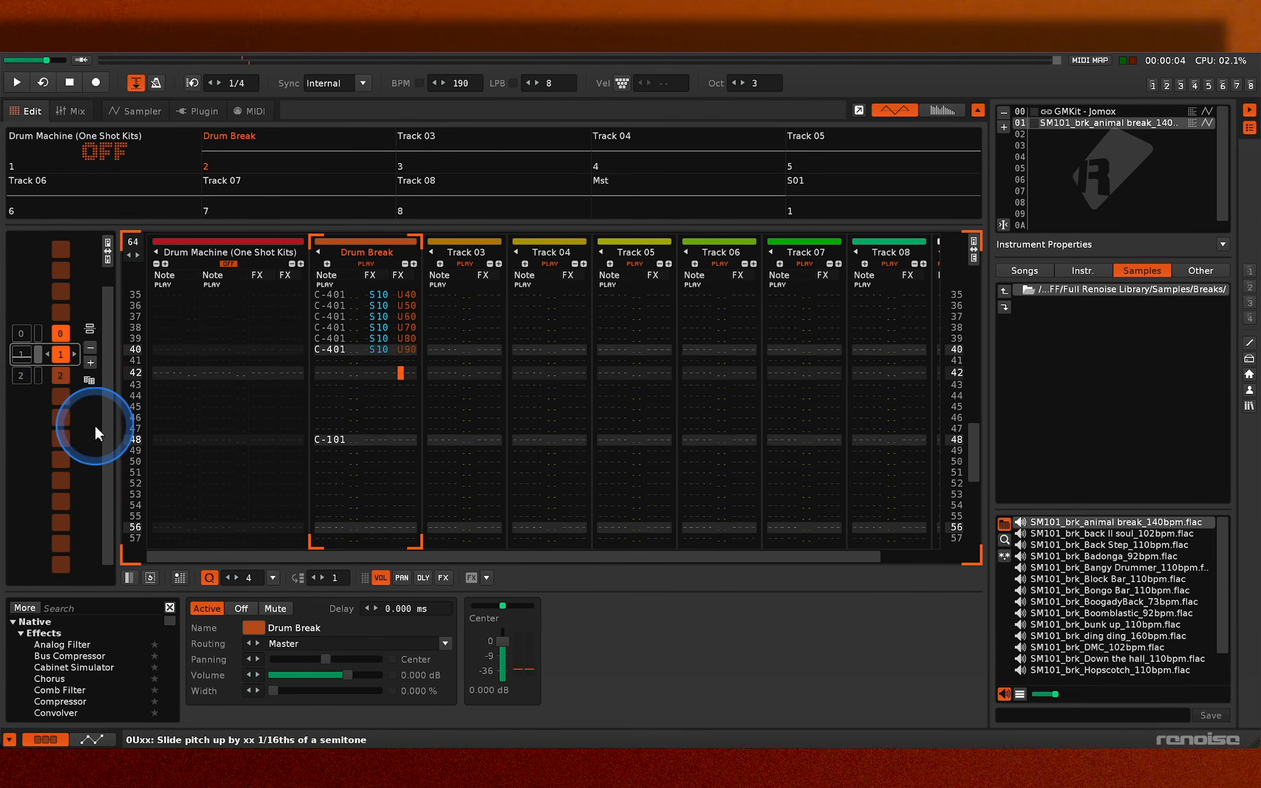
pyautogui.press('space')
pyautogui.press('space')
pyautogui.press('Left')
pyautogui.press('u')
pyautogui.press('Up')
pyautogui.press('Right')
pyautogui.press('Left')
pyautogui.press('d')
pyautogui.press('Up')
pyautogui.press('Right')
pyautogui.press('9')
pyautogui.press('Escape')
pyautogui.press('space')
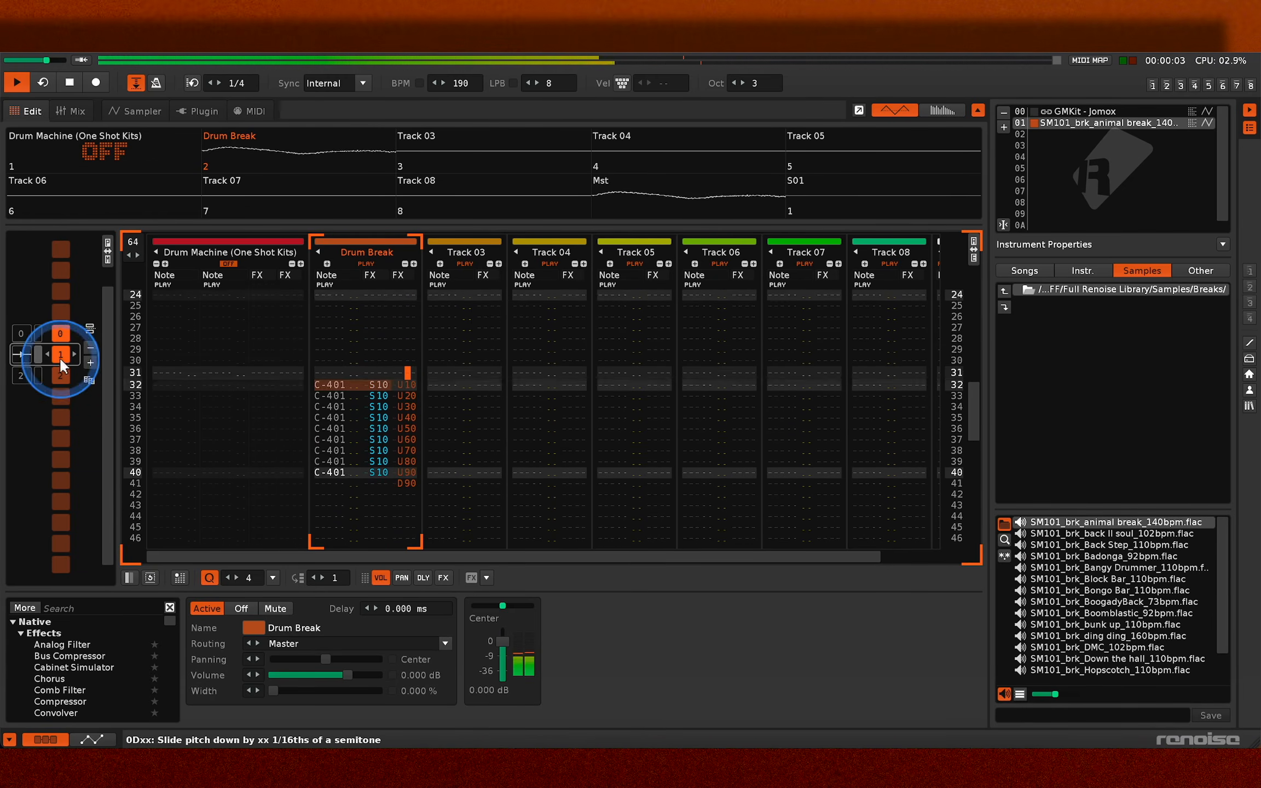
# - Unmute the Drum Machine track during playback and balance the levels, with Drum Break at 0.120 dB and Drum Machine at -15.87 dB
pyautogui.press('space')
pyautogui.click(26, 332)
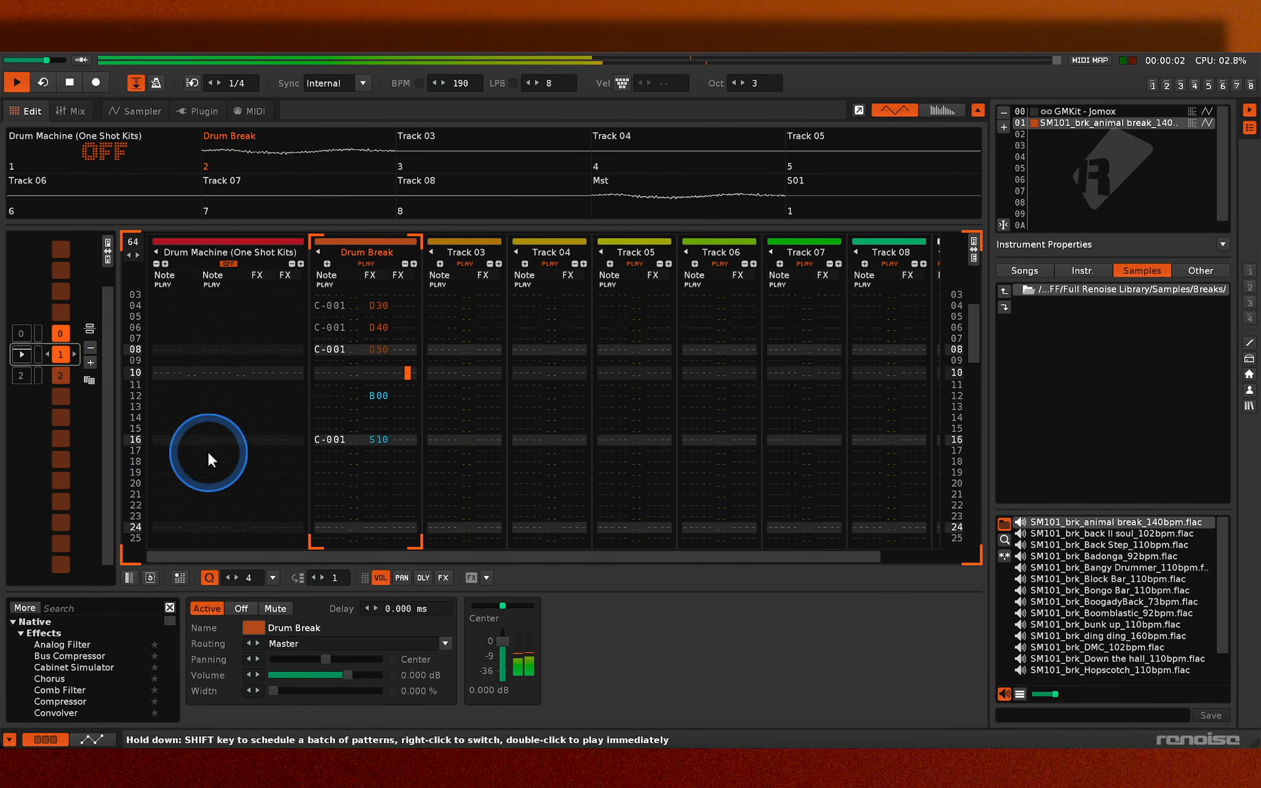
pyautogui.click(122, 149)
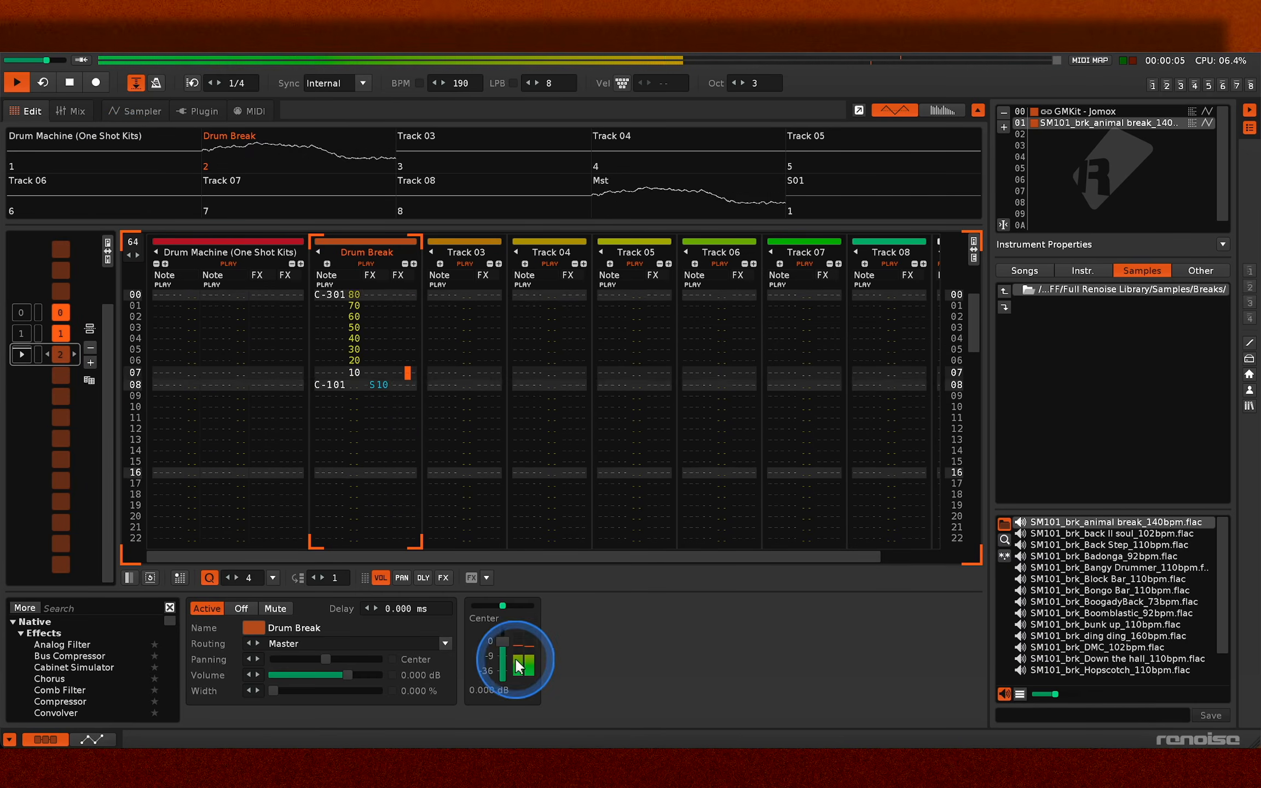
pyautogui.moveTo(503, 644)
pyautogui.mouseDown()
pyautogui.moveTo(503, 666)
pyautogui.moveTo(503, 639)
pyautogui.mouseUp()
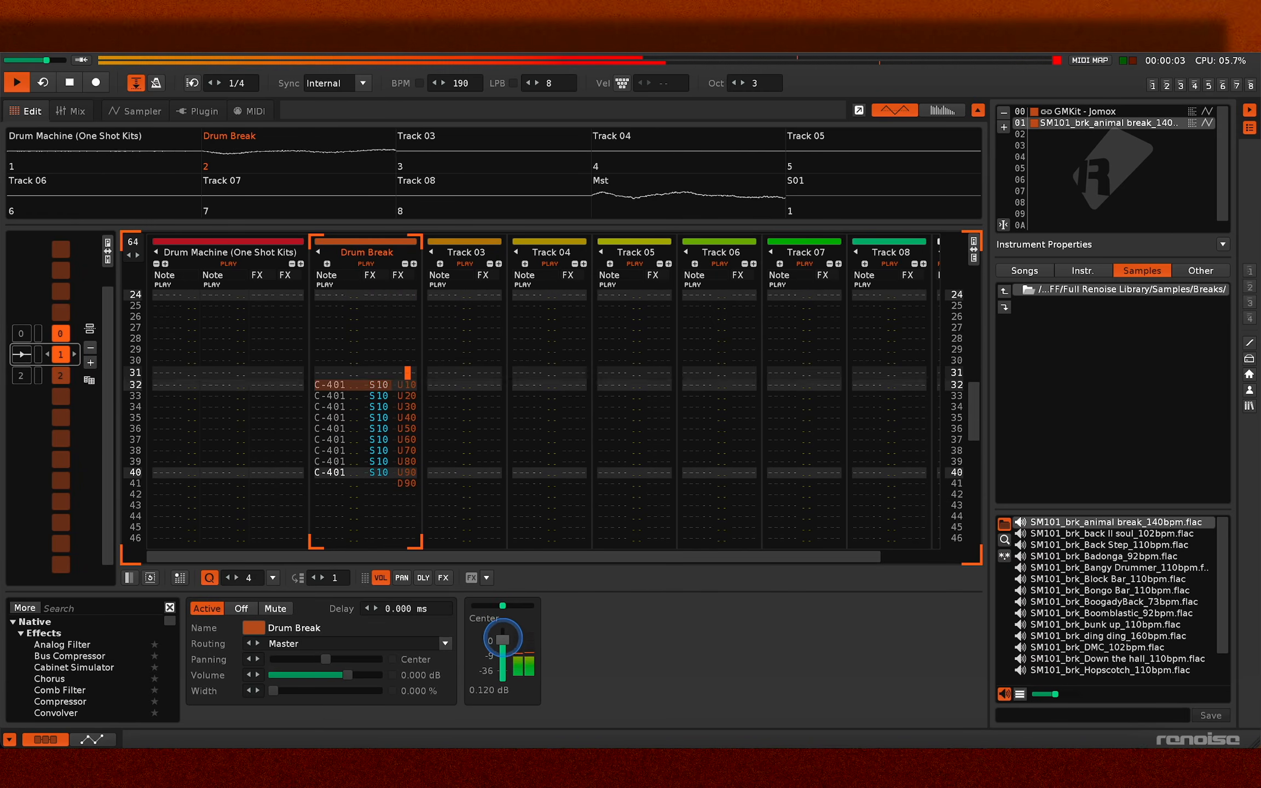
pyautogui.click(235, 241)
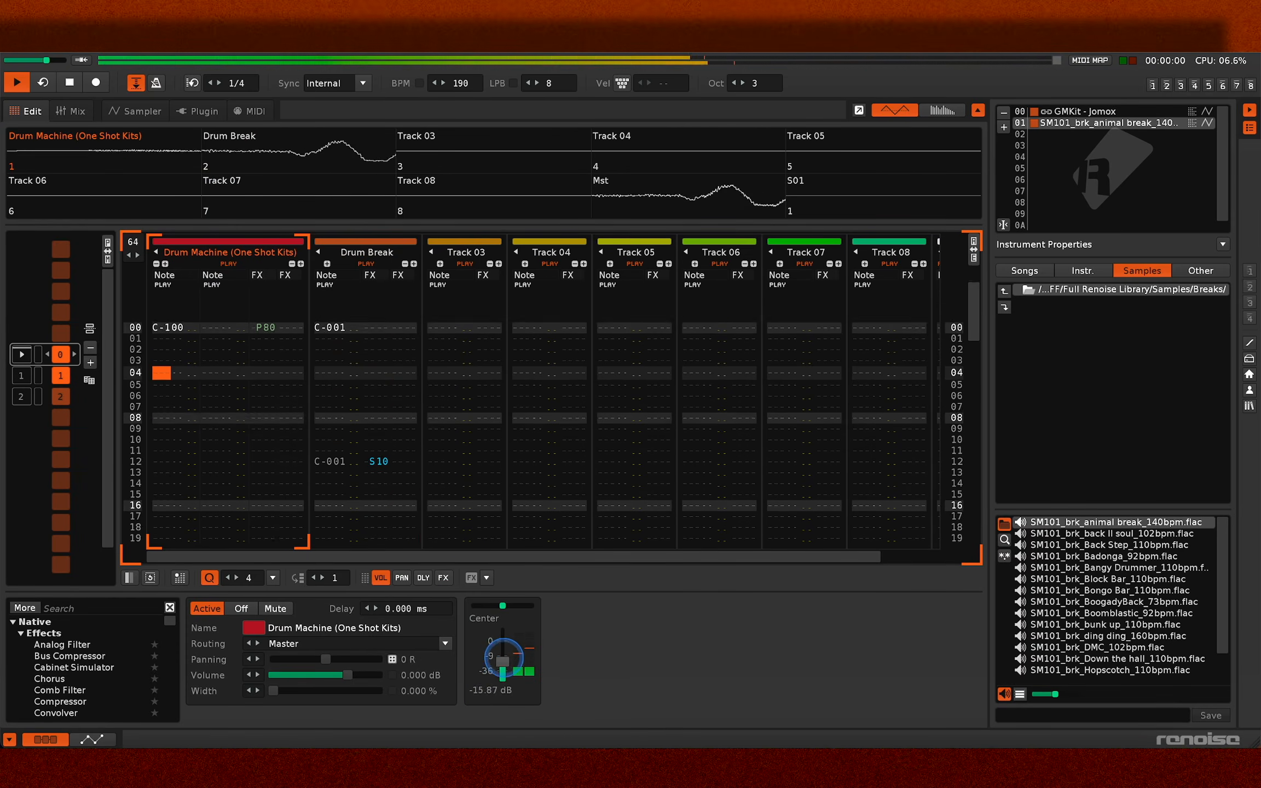
# - Insert the Analog Filter cutoff command on line 00 of pattern 0's Drum Break track and set it to 1200
pyautogui.click(485, 578)
pyautogui.moveTo(519, 623)
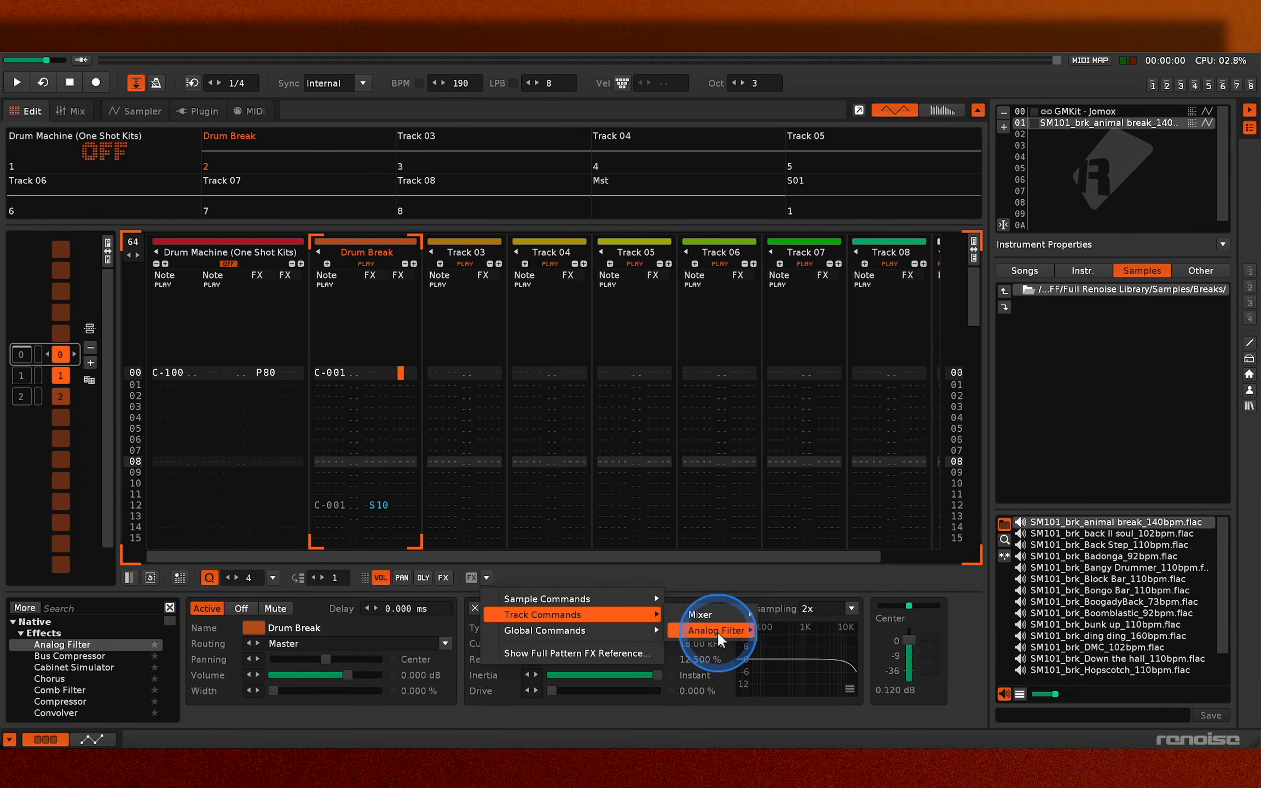
pyautogui.moveTo(718, 633)
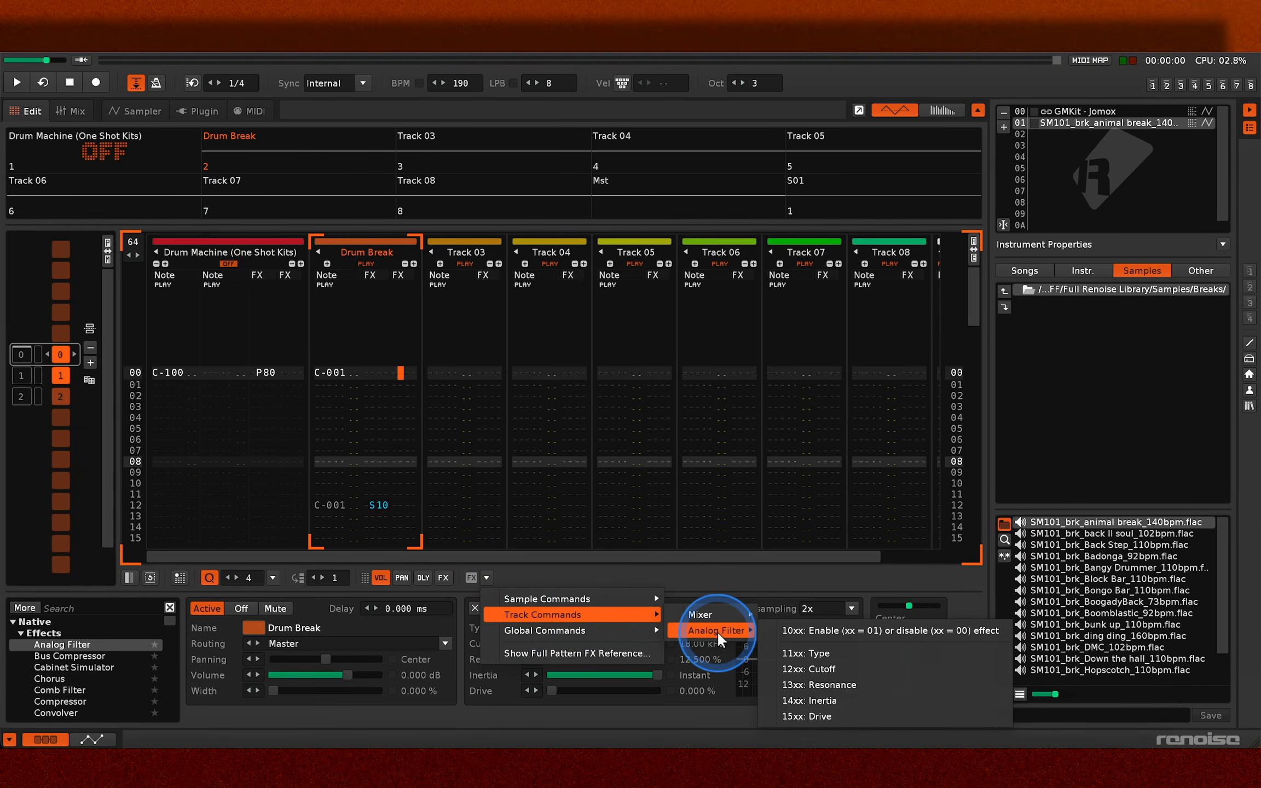
pyautogui.click(794, 667)
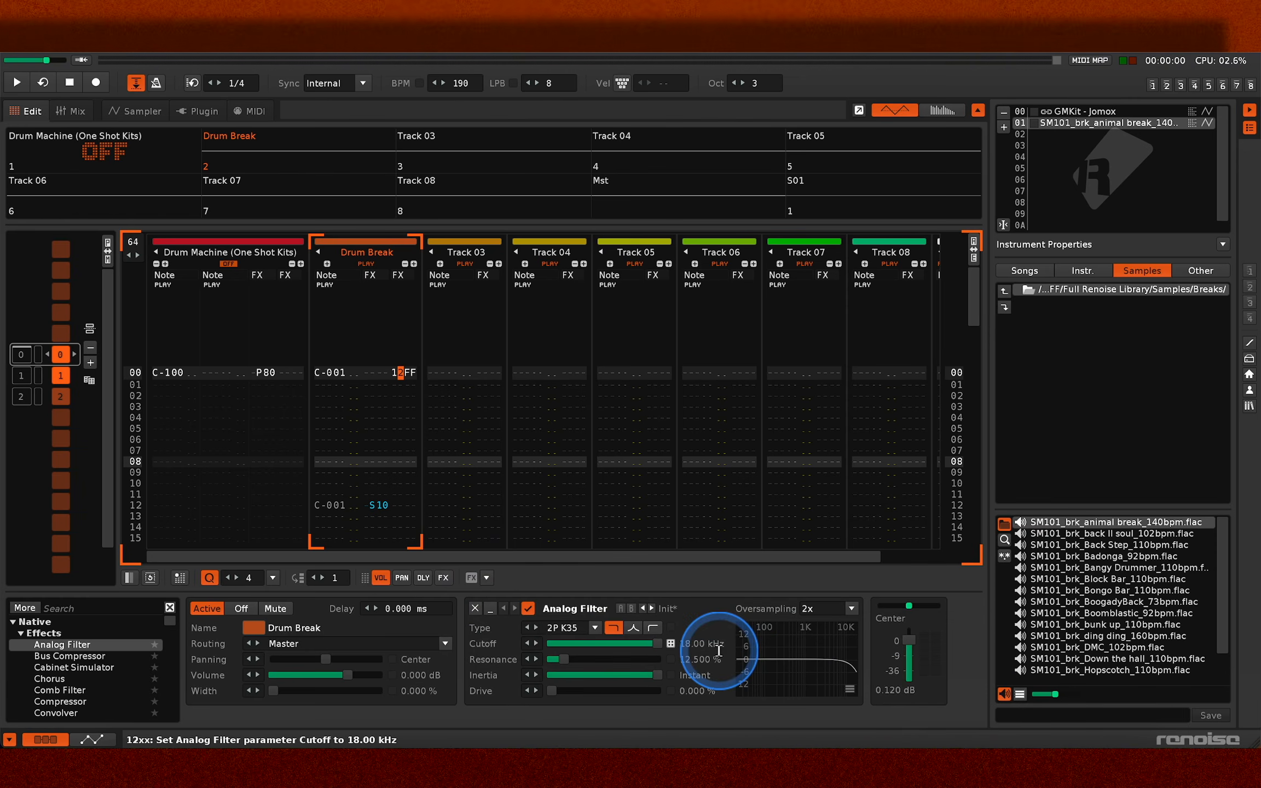
pyautogui.write('00')
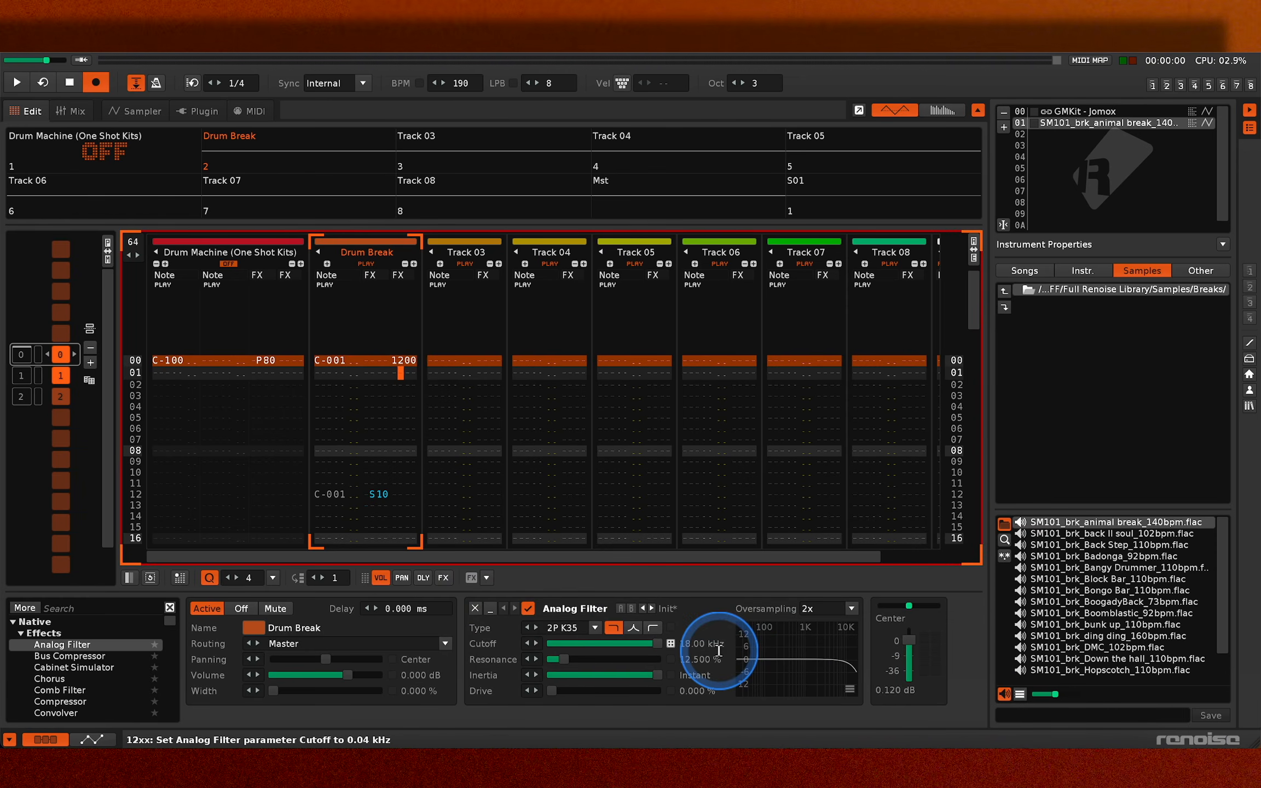
# - Copy the 1200 cutoff command down the second effect column of pattern 0's Drum Break track and audition it
pyautogui.moveTo(397, 372); pyautogui.dragTo(415, 371)
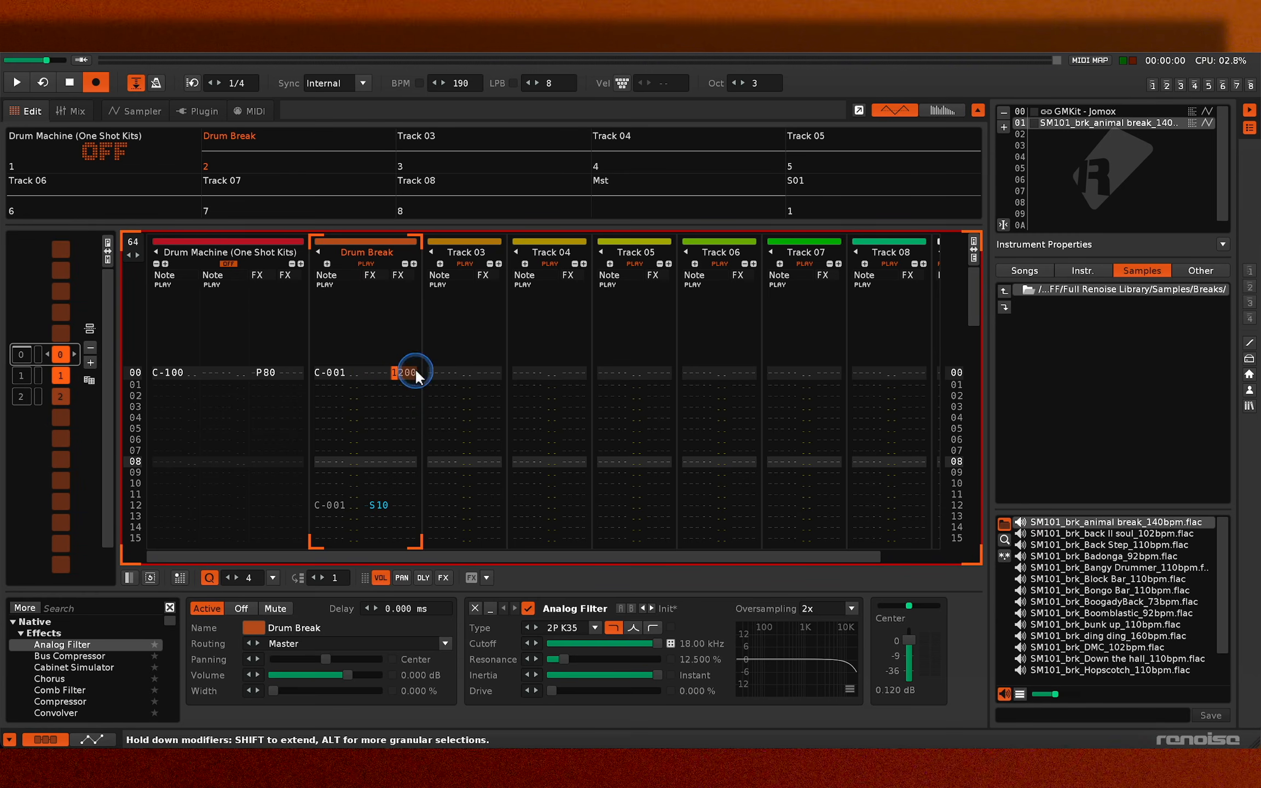
pyautogui.hotkey('ctrl', 'c')
pyautogui.hotkey('ctrl', 'p')
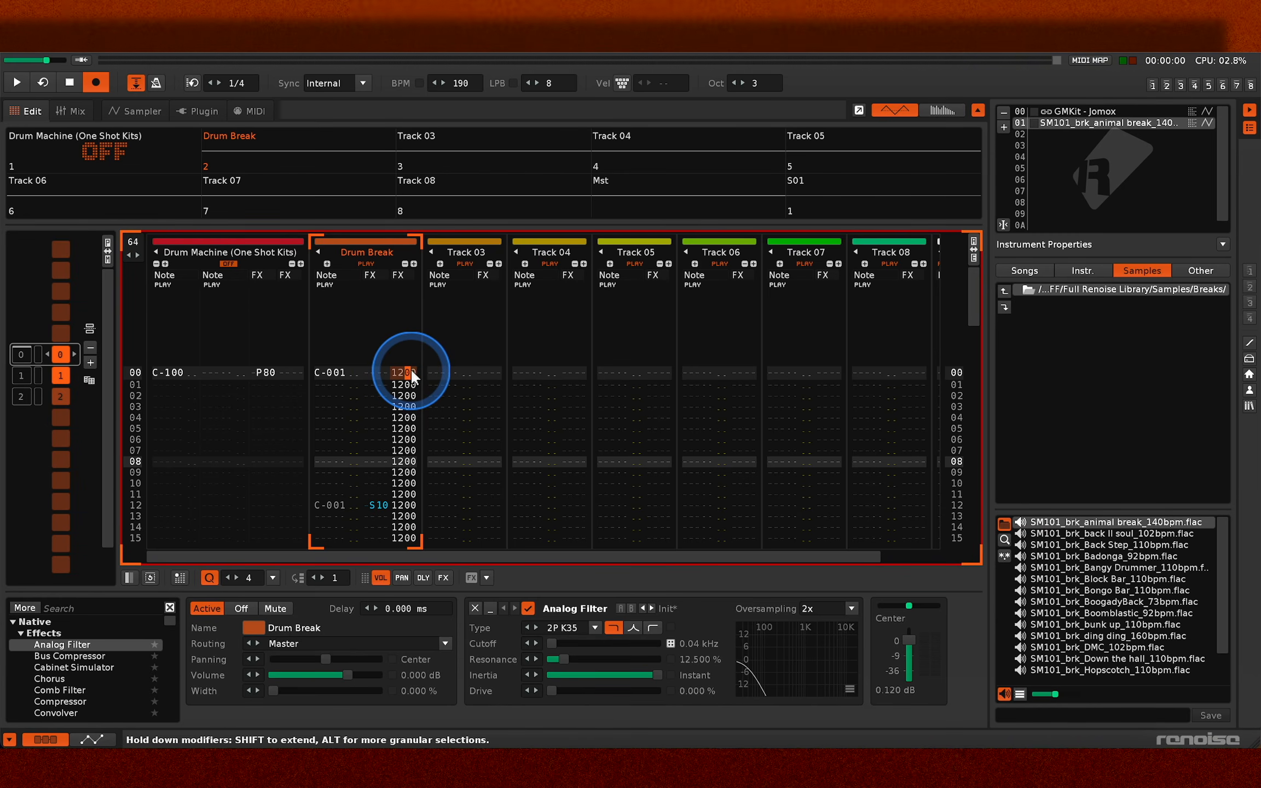
pyautogui.press('Escape')
pyautogui.press('space')
pyautogui.doubleClick(23, 332)
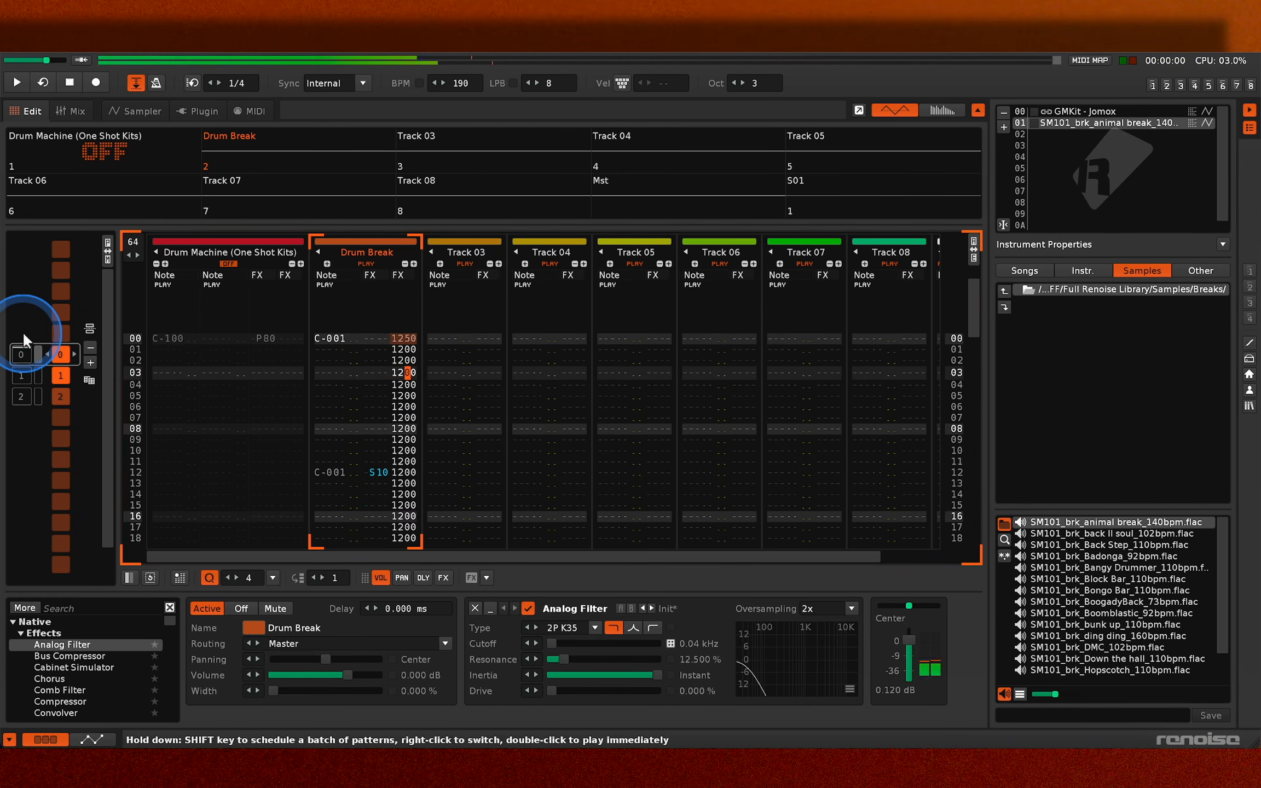
pyautogui.press('space')
# - Raise the cutoff commands in eight-line blocks from 1210 through 1230, 1250, 1270 and 12A0 up to 12F0
pyautogui.press('Escape')
pyautogui.write('11111111333333335555555577777777aaaaaaaa')
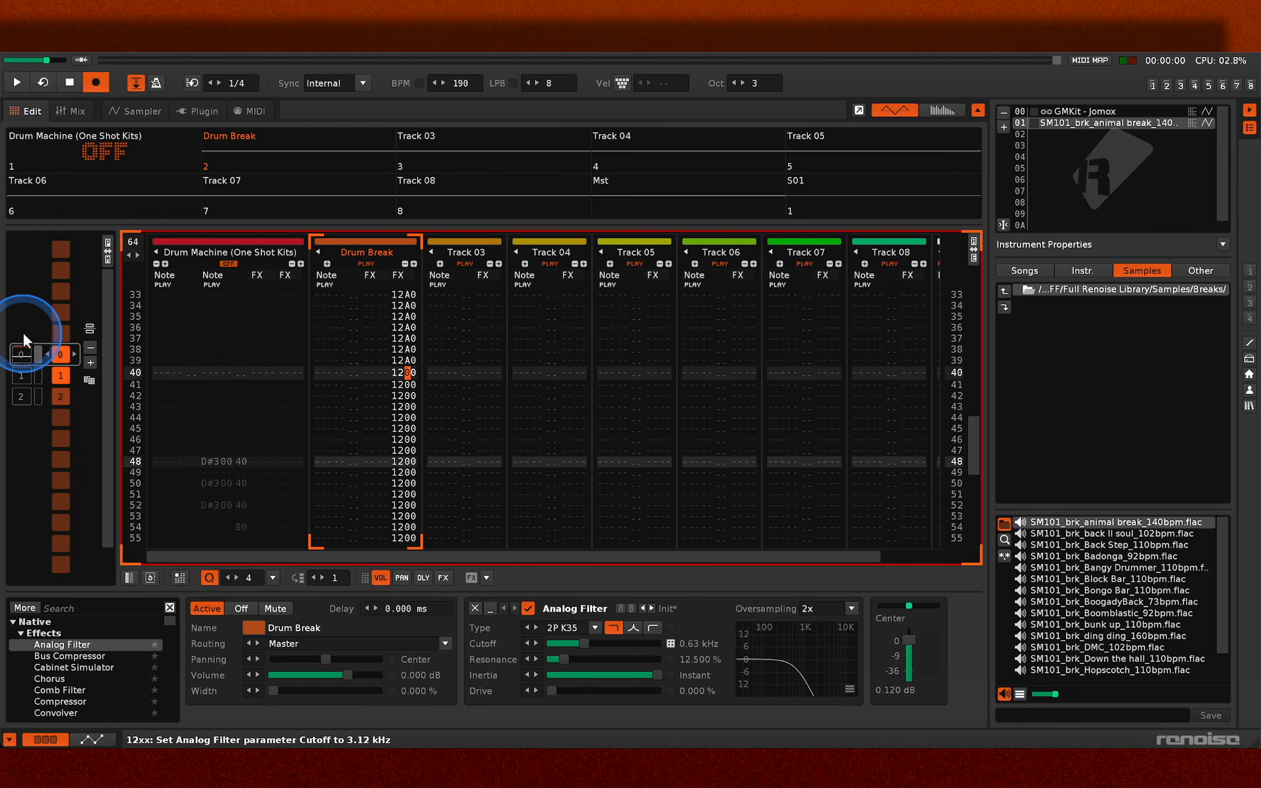
pyautogui.write('ddddddddffffffffffffffff')
# - Refine the last digit of the cutoff commands line by line over the first 15 lines and play pattern 0
pyautogui.press('Right')
pyautogui.press('Down')
pyautogui.press('Down')
pyautogui.press('Down')
pyautogui.press('Down')
pyautogui.press('Up')
pyautogui.press('Up')
pyautogui.press('Up')
pyautogui.press('Up')
pyautogui.write('02468acef2468')
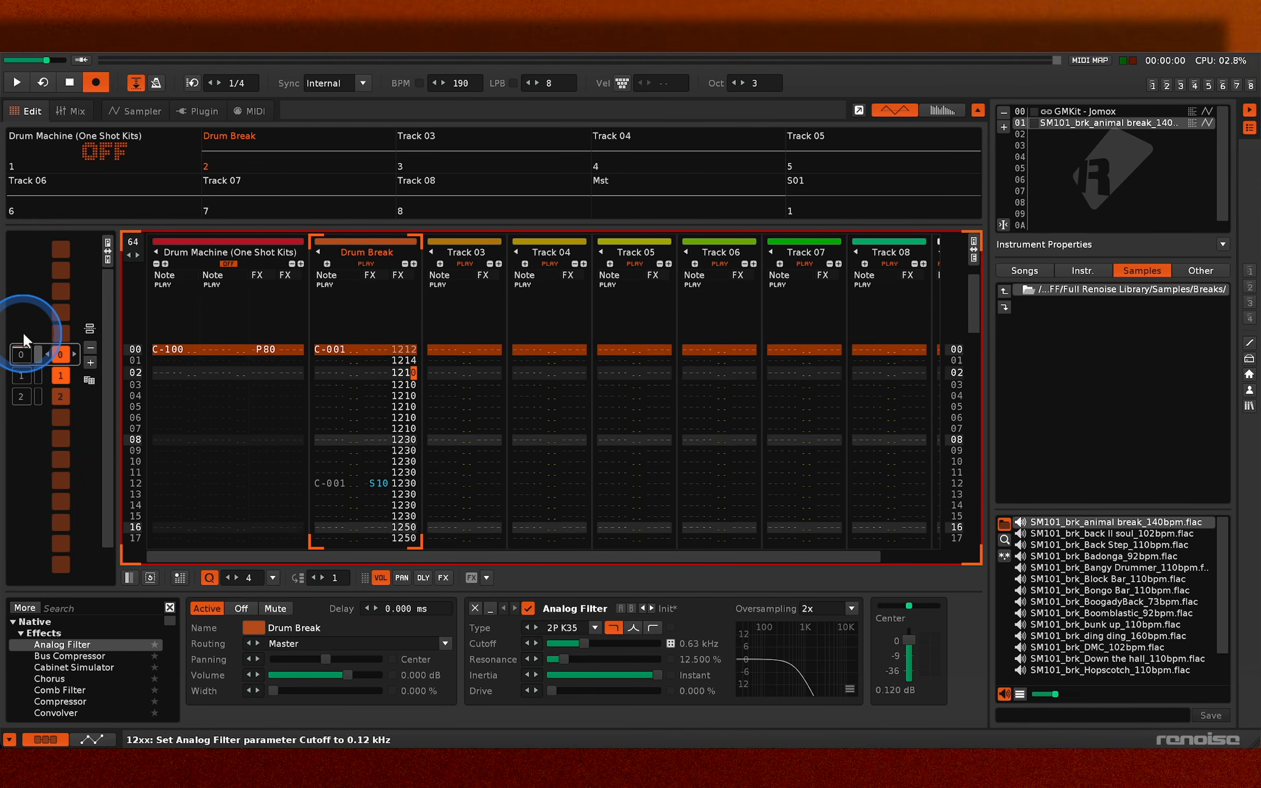
pyautogui.write('ab')
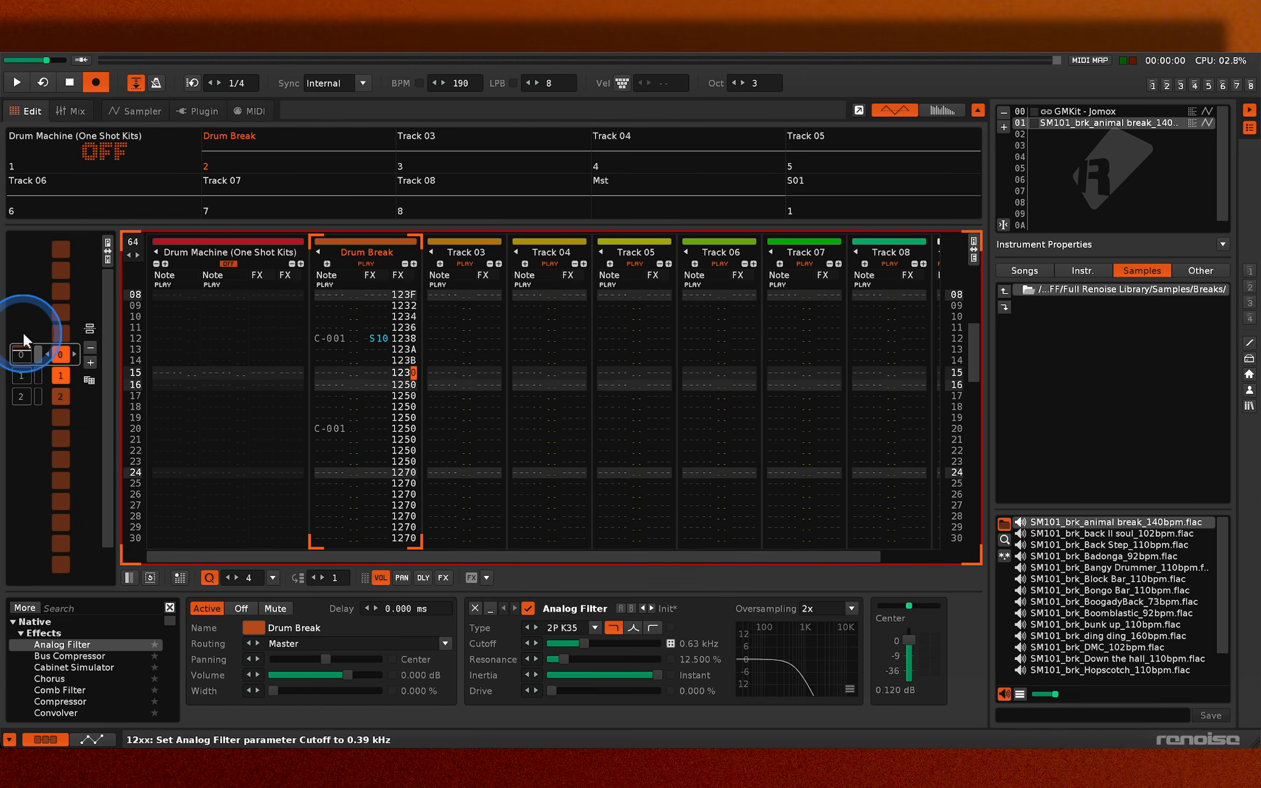
pyautogui.press('Delete')
pyautogui.press('Up')
pyautogui.press('Up')
pyautogui.press('Escape')
pyautogui.press('space')
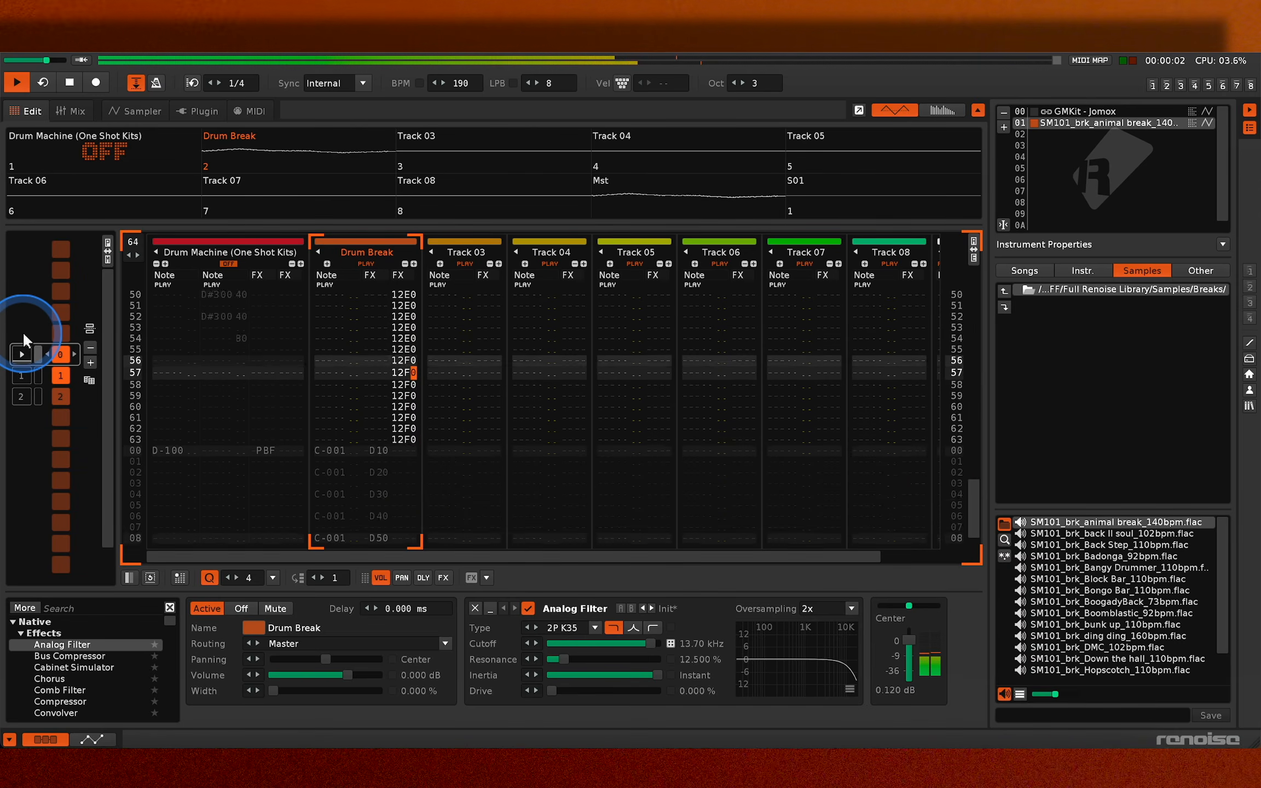
# - Stop playback and clear the cutoff commands from pattern 0's Drum Break track
pyautogui.press('space')
pyautogui.press('Escape')
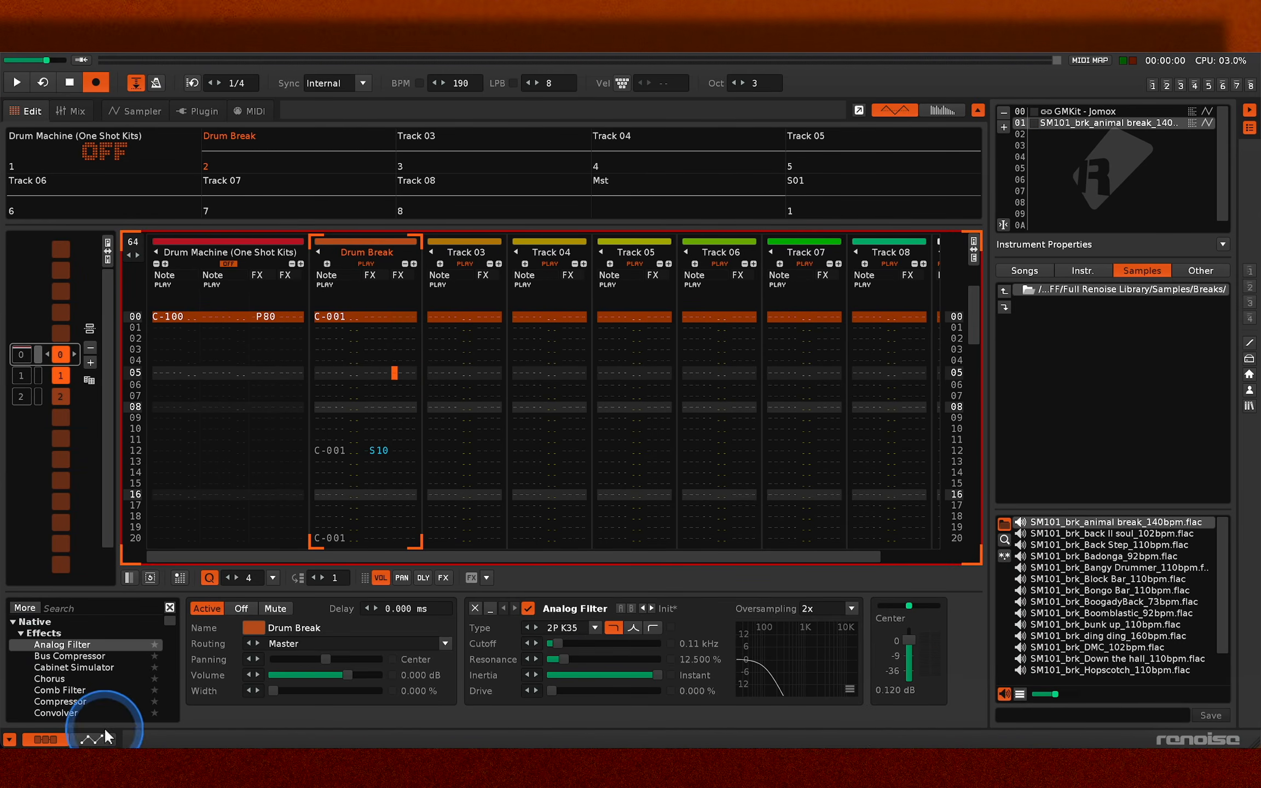
# - Automate the Drum Break's Analog Filter cutoff with a straight ramp from 0.04 kHz to 18.00 kHz across pattern 0 and play it
pyautogui.click(93, 739)
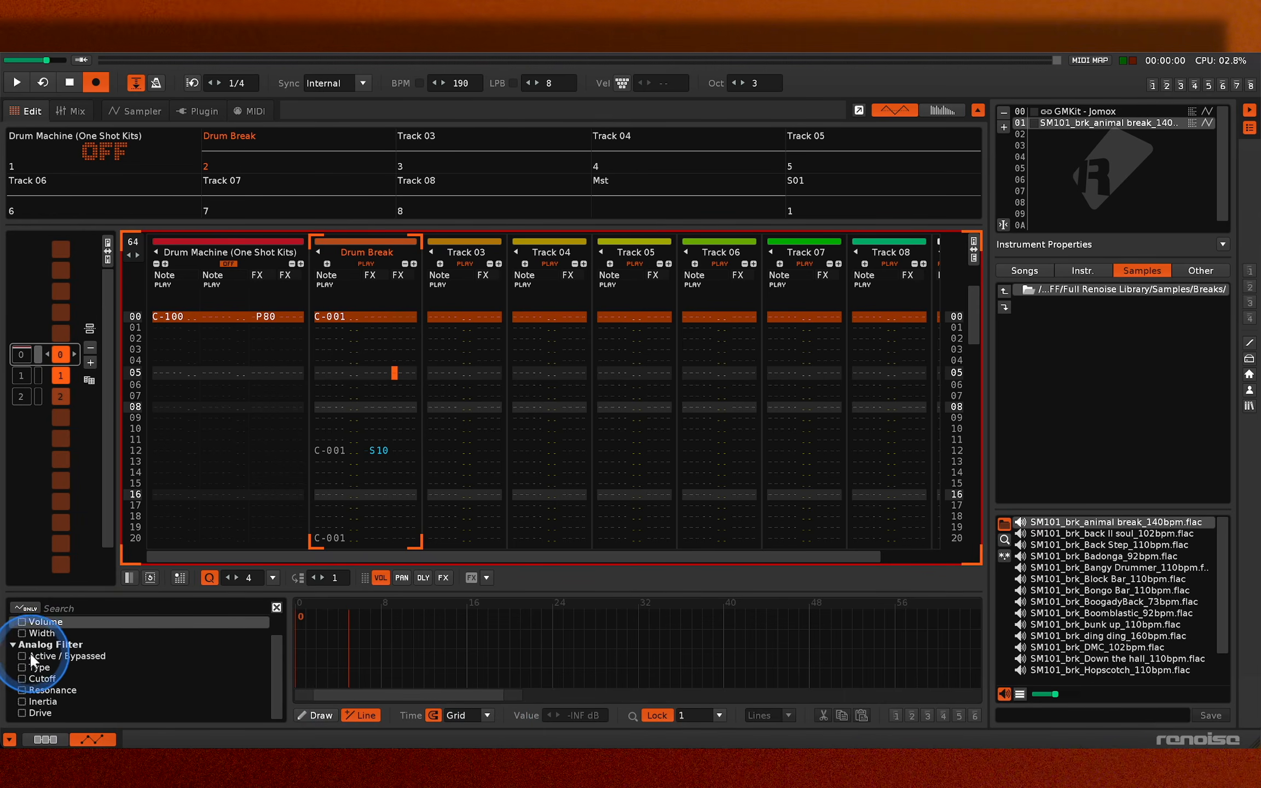
pyautogui.click(19, 677)
pyautogui.click(331, 664)
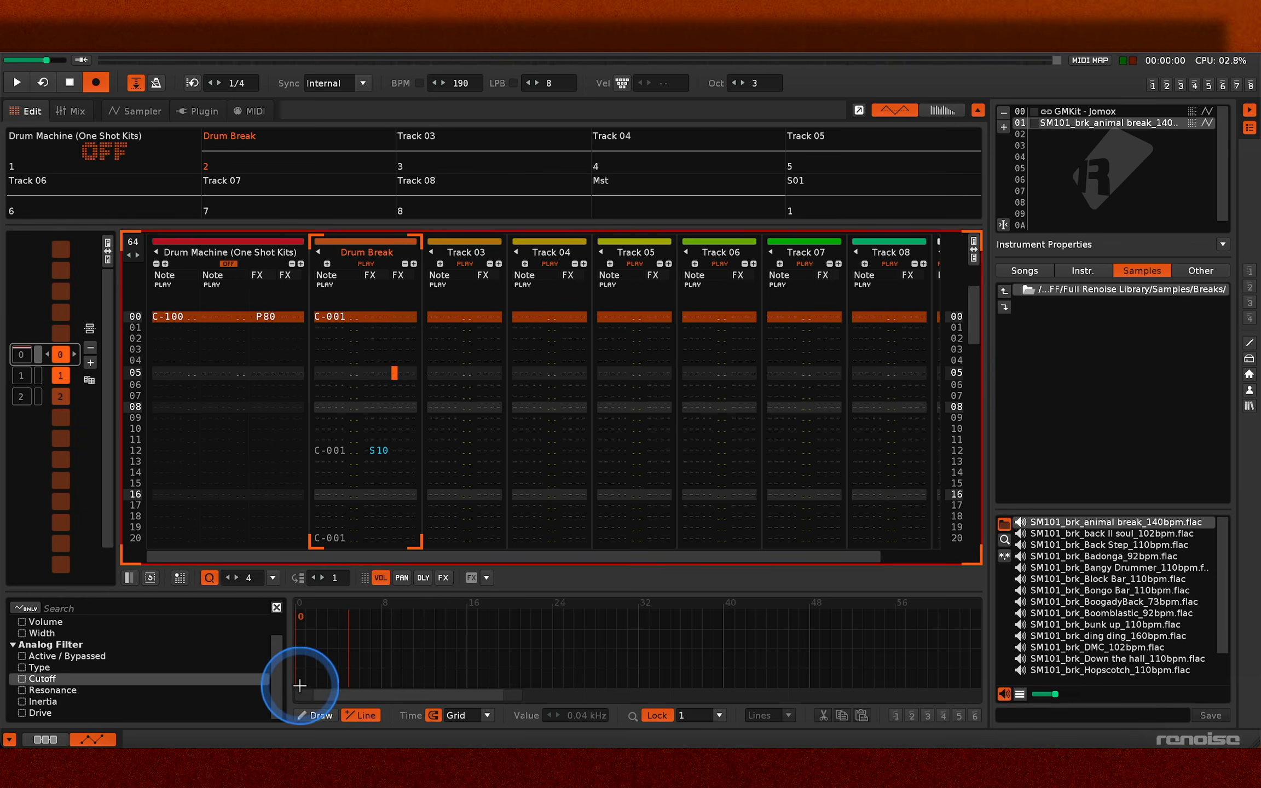
pyautogui.moveTo(299, 685)
pyautogui.mouseDown()
pyautogui.moveTo(484, 640)
pyautogui.moveTo(319, 667)
pyautogui.moveTo(295, 685)
pyautogui.mouseUp()
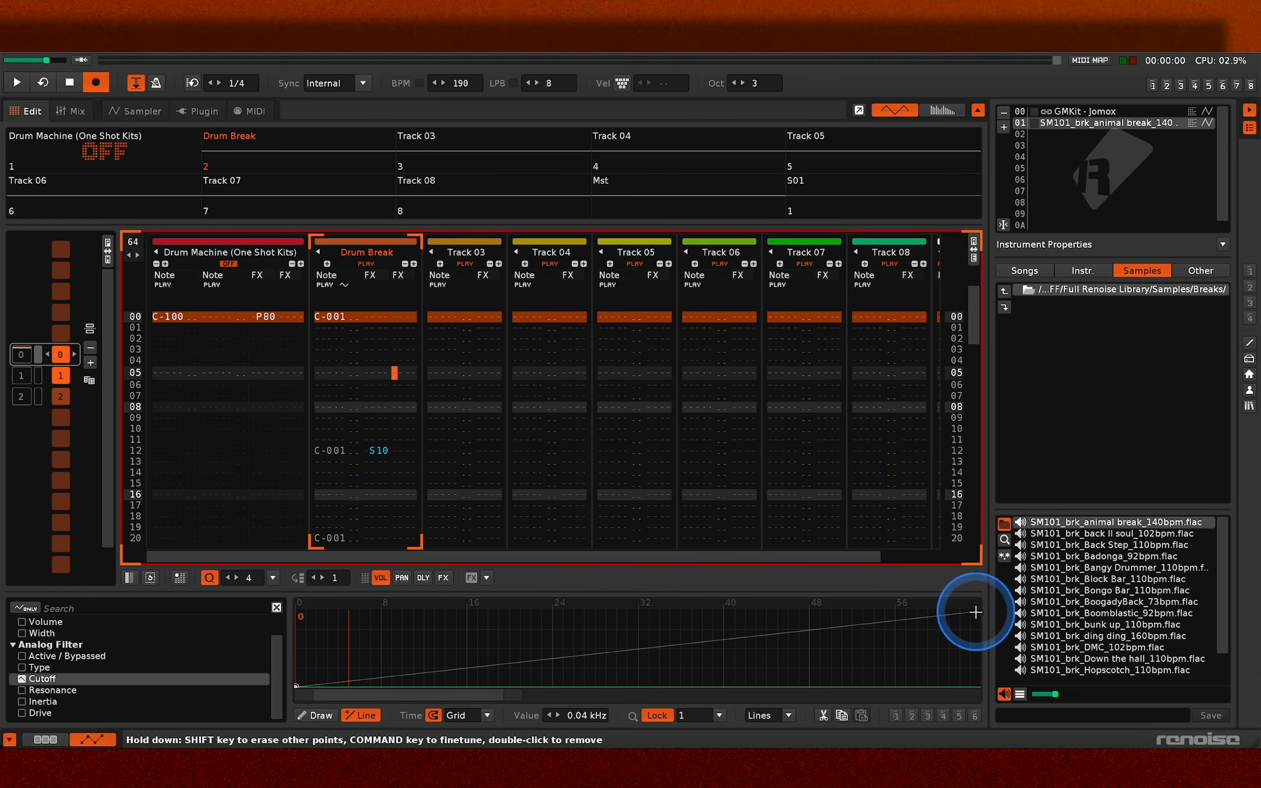
pyautogui.moveTo(976, 612); pyautogui.dragTo(980, 610)
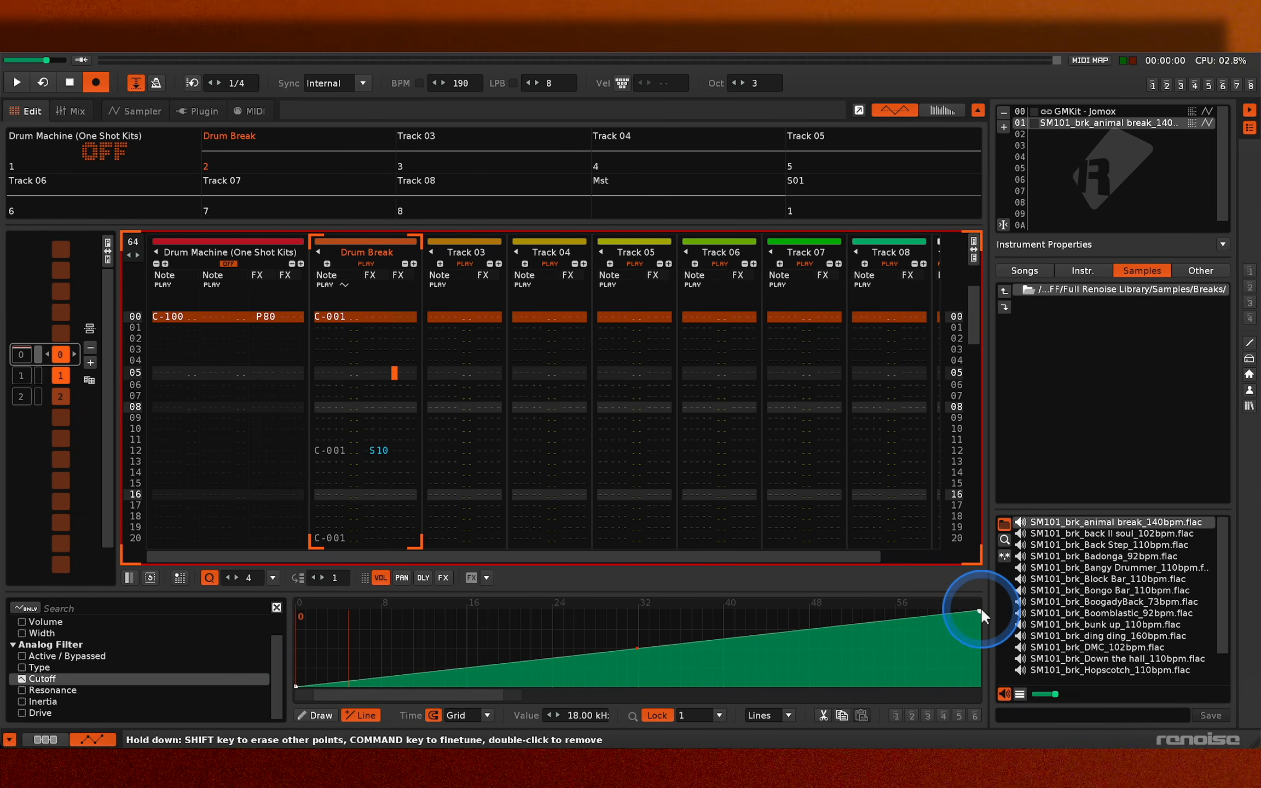
pyautogui.press('space')
pyautogui.press('Escape')
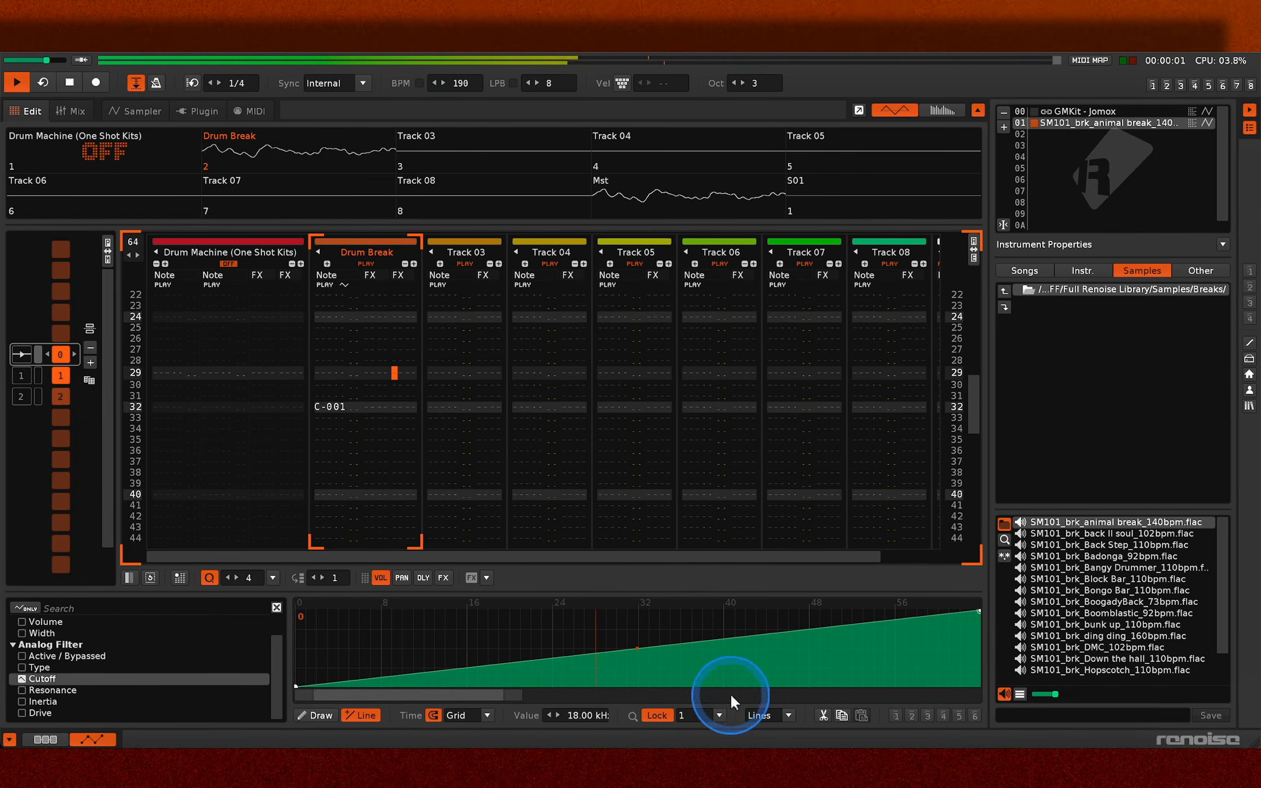
# - Try Curves and Points interpolation on the cutoff envelope and a trial point of 4.05 kHz around line 12, undoing that point
pyautogui.click(788, 715)
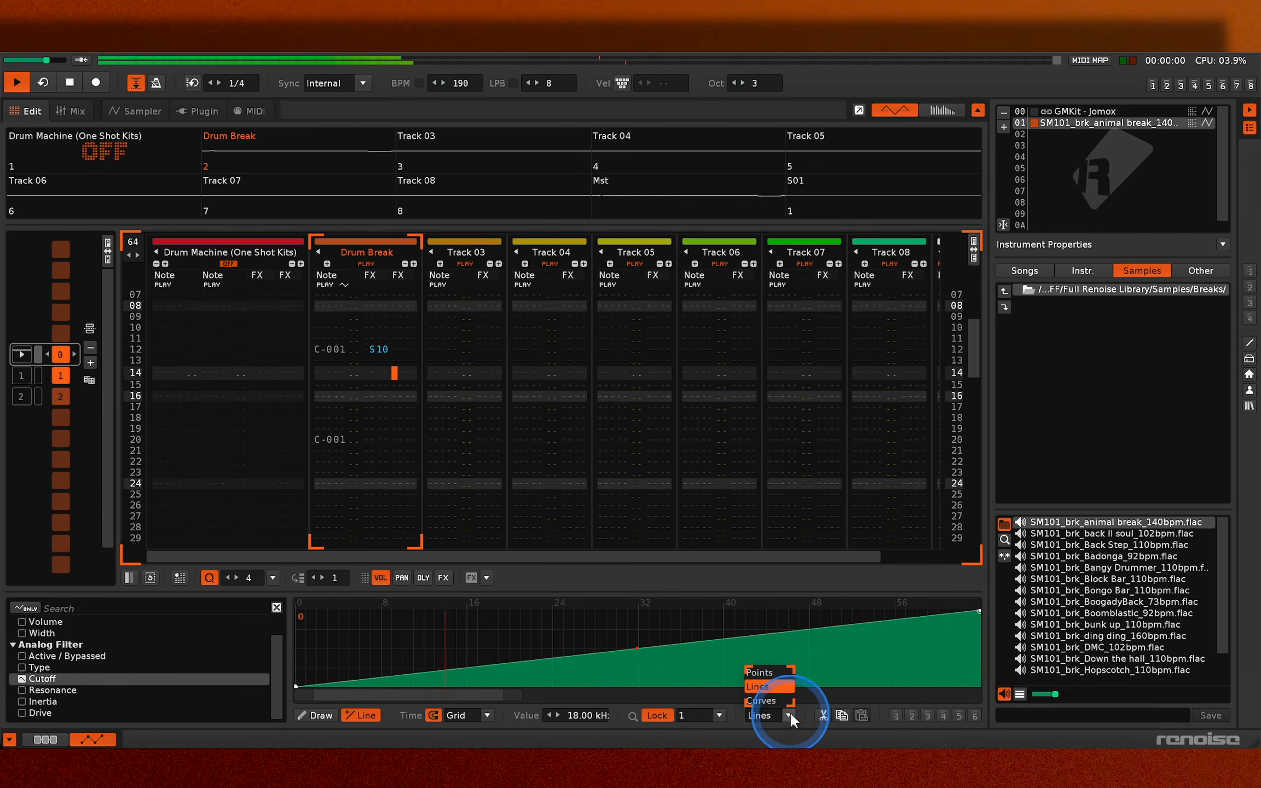
pyautogui.click(782, 700)
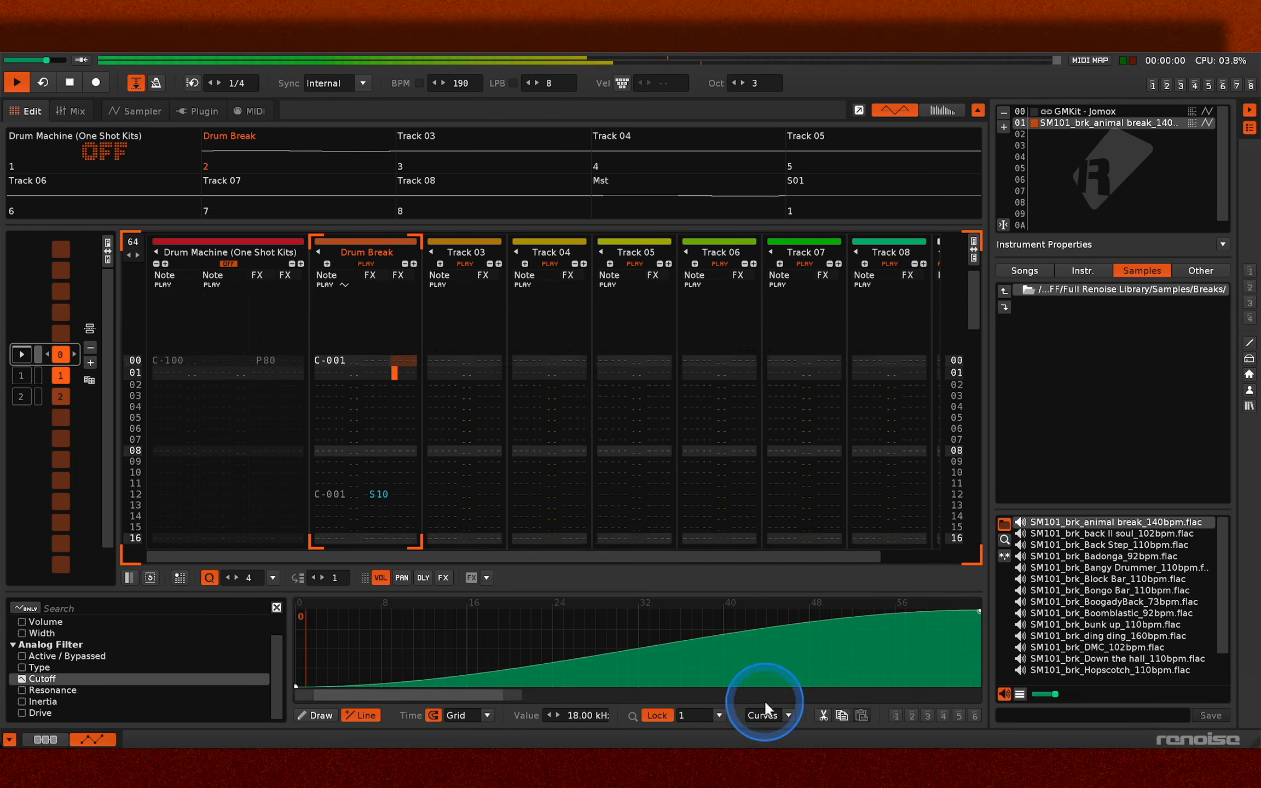
pyautogui.click(788, 715)
pyautogui.click(777, 673)
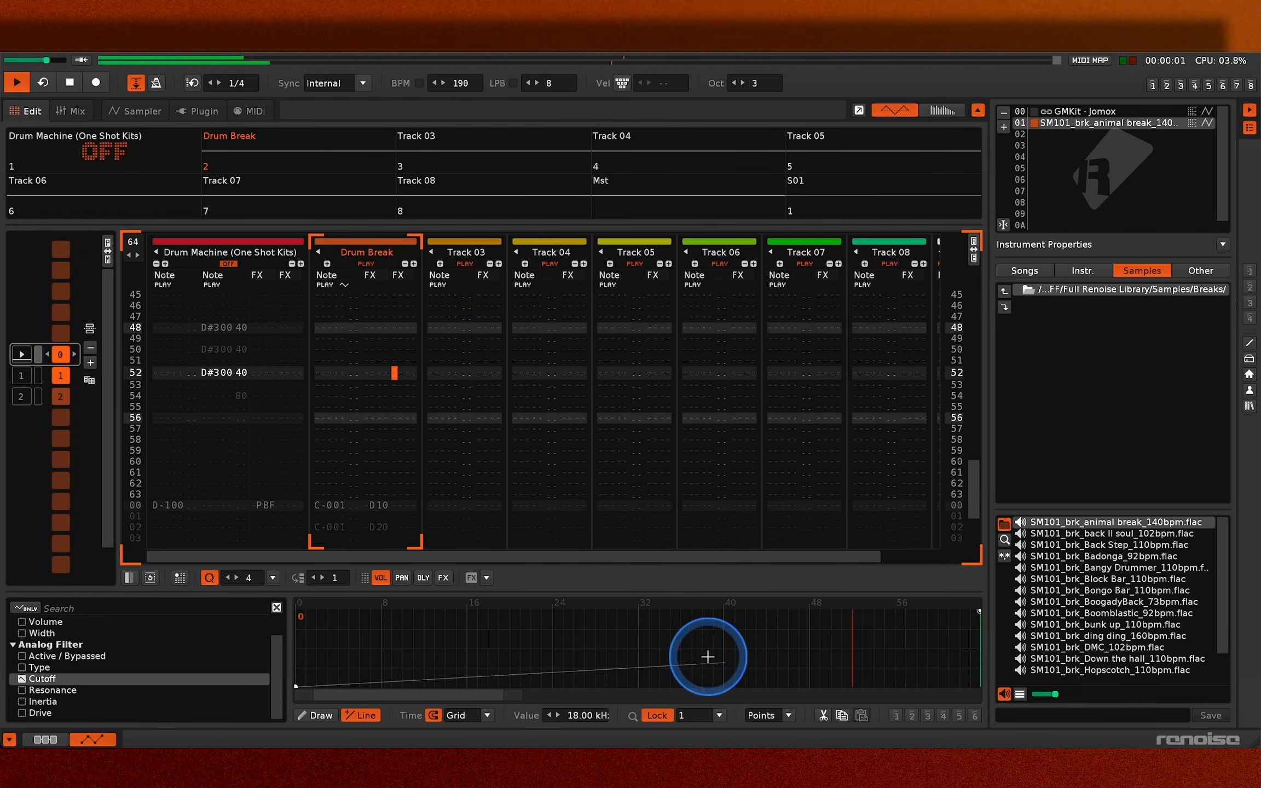
pyautogui.click(421, 635)
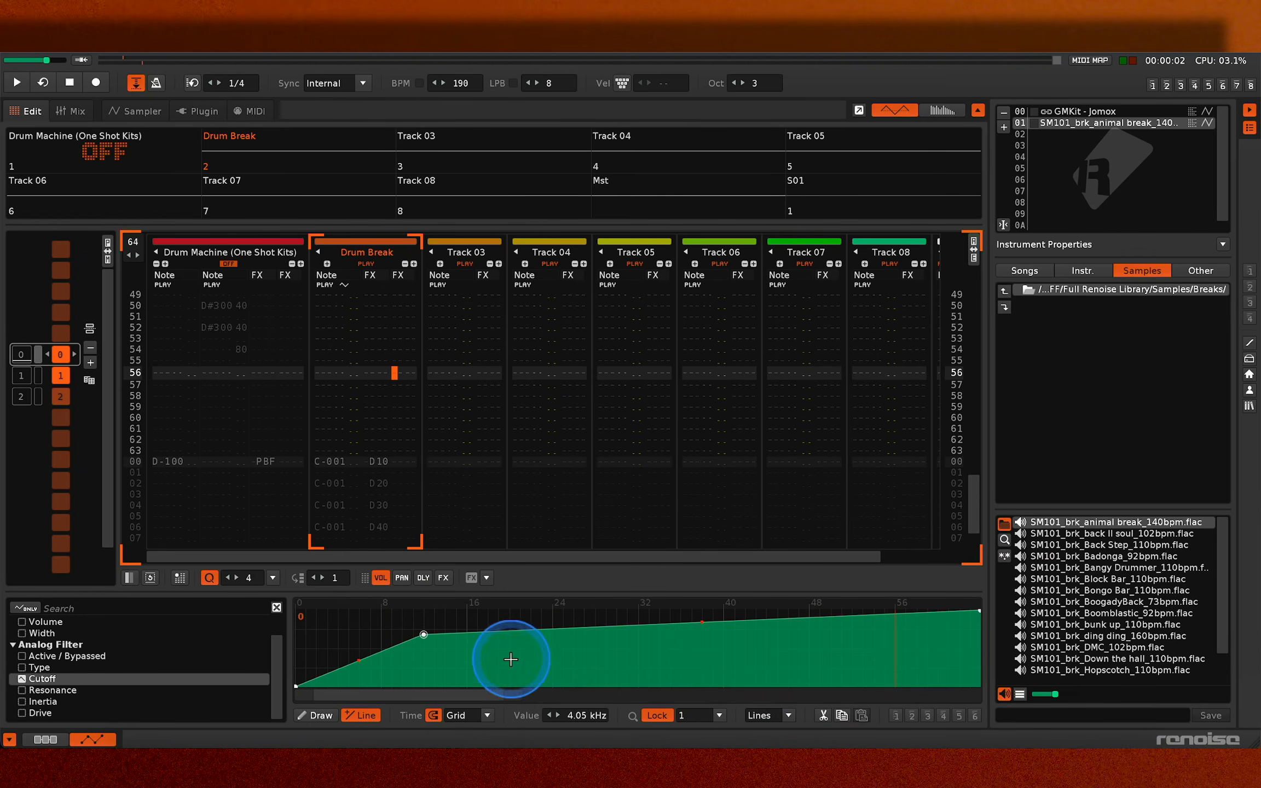
pyautogui.hotkey('ctrl', 'z')
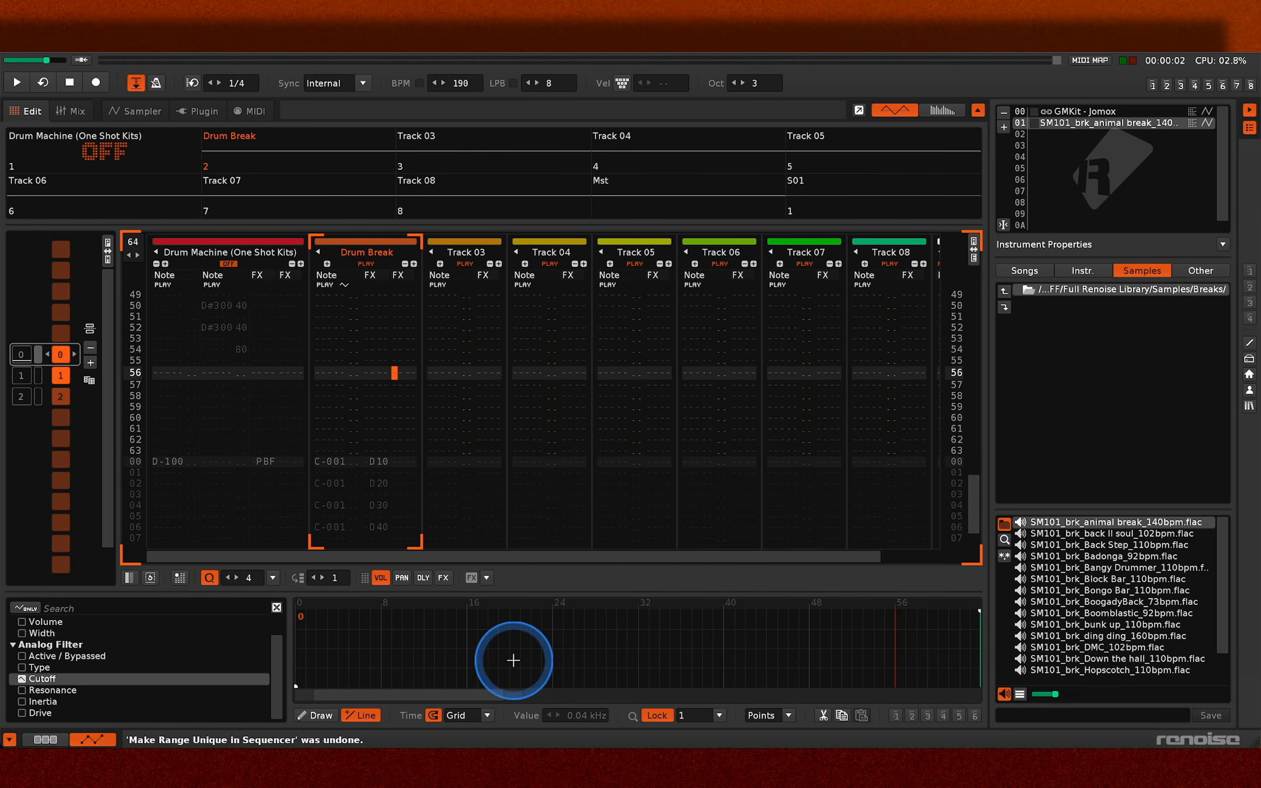
# - Sketch separate cutoff points freehand across pattern 0 with the Draw tool, audition them and undo them
pyautogui.click(332, 711)
pyautogui.click(359, 639)
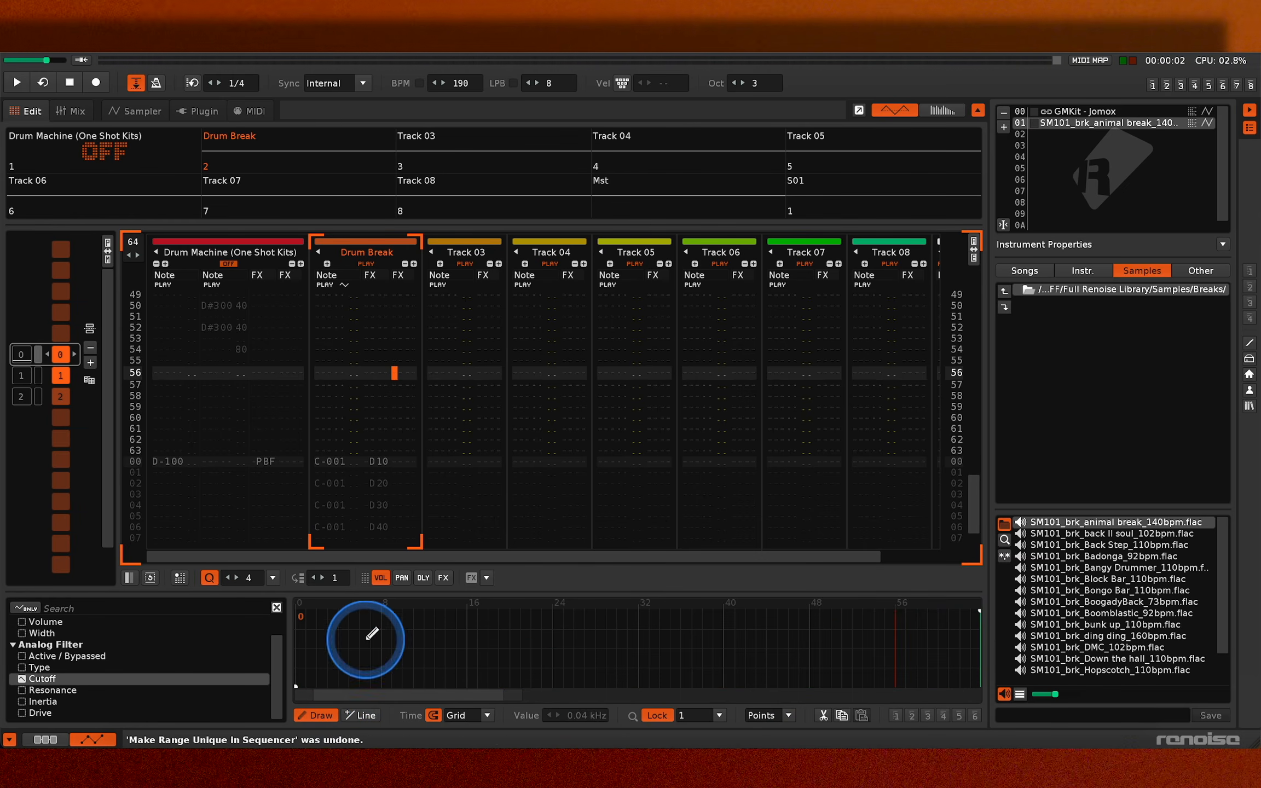
pyautogui.click(487, 661)
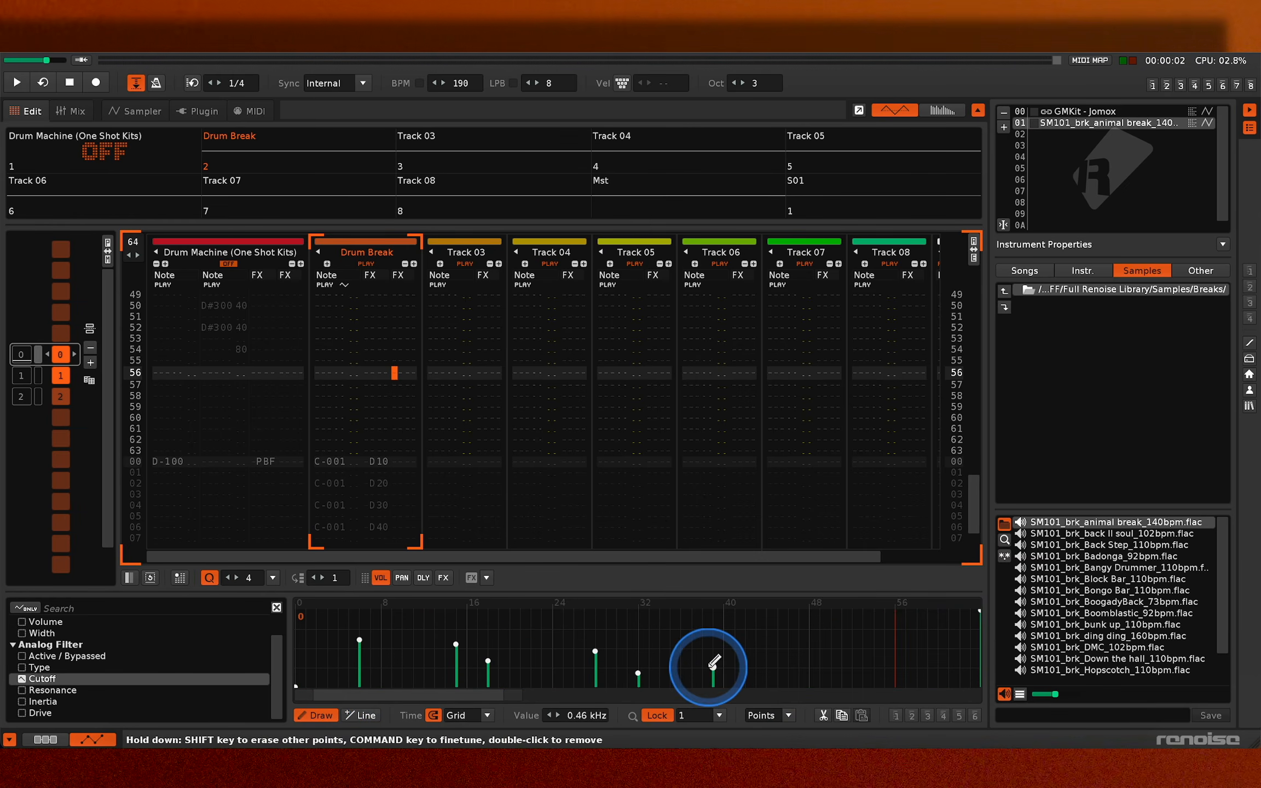
pyautogui.moveTo(829, 679); pyautogui.dragTo(916, 626)
pyautogui.press('space')
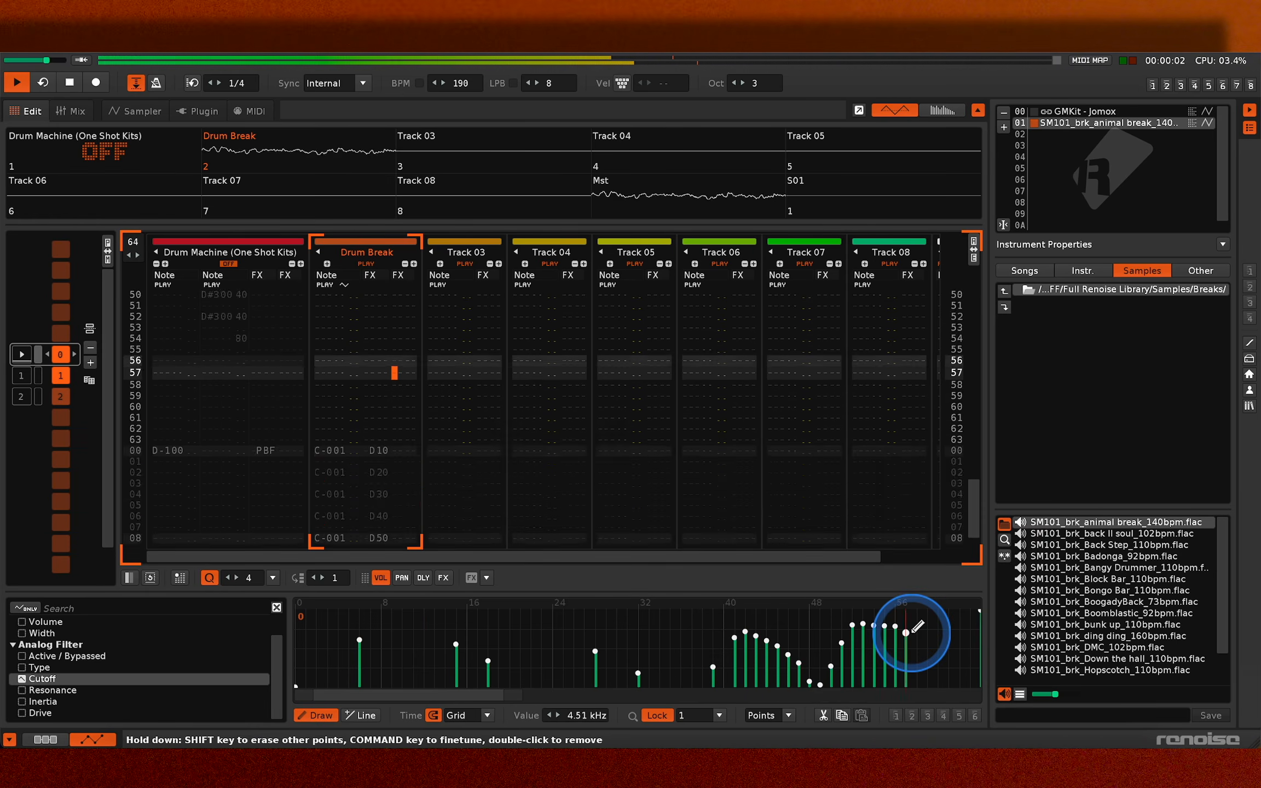
pyautogui.press('space')
pyautogui.press('super+z')
# - Open the Automation Shaper for the cutoff envelope and write a falling curve one line long at the cursor
pyautogui.rightClick(412, 646)
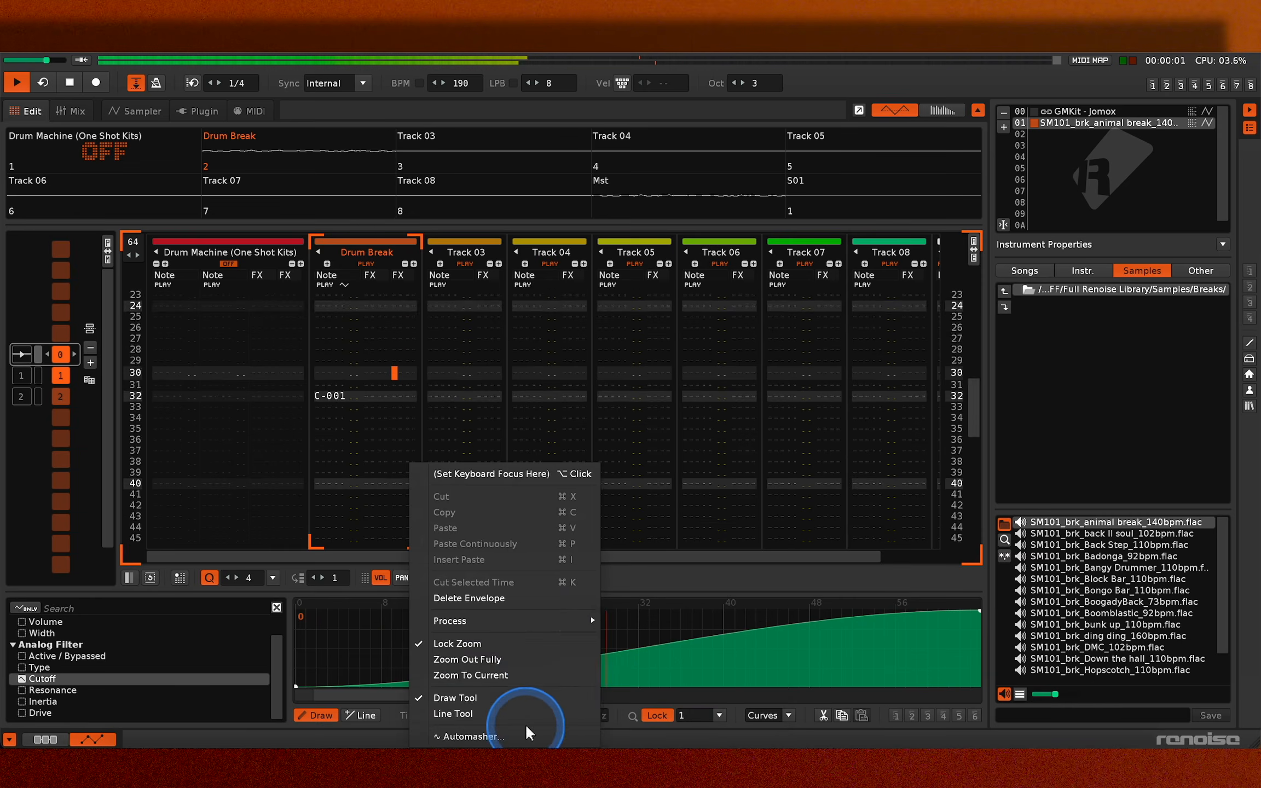
pyautogui.click(524, 730)
pyautogui.click(659, 452)
pyautogui.click(584, 523)
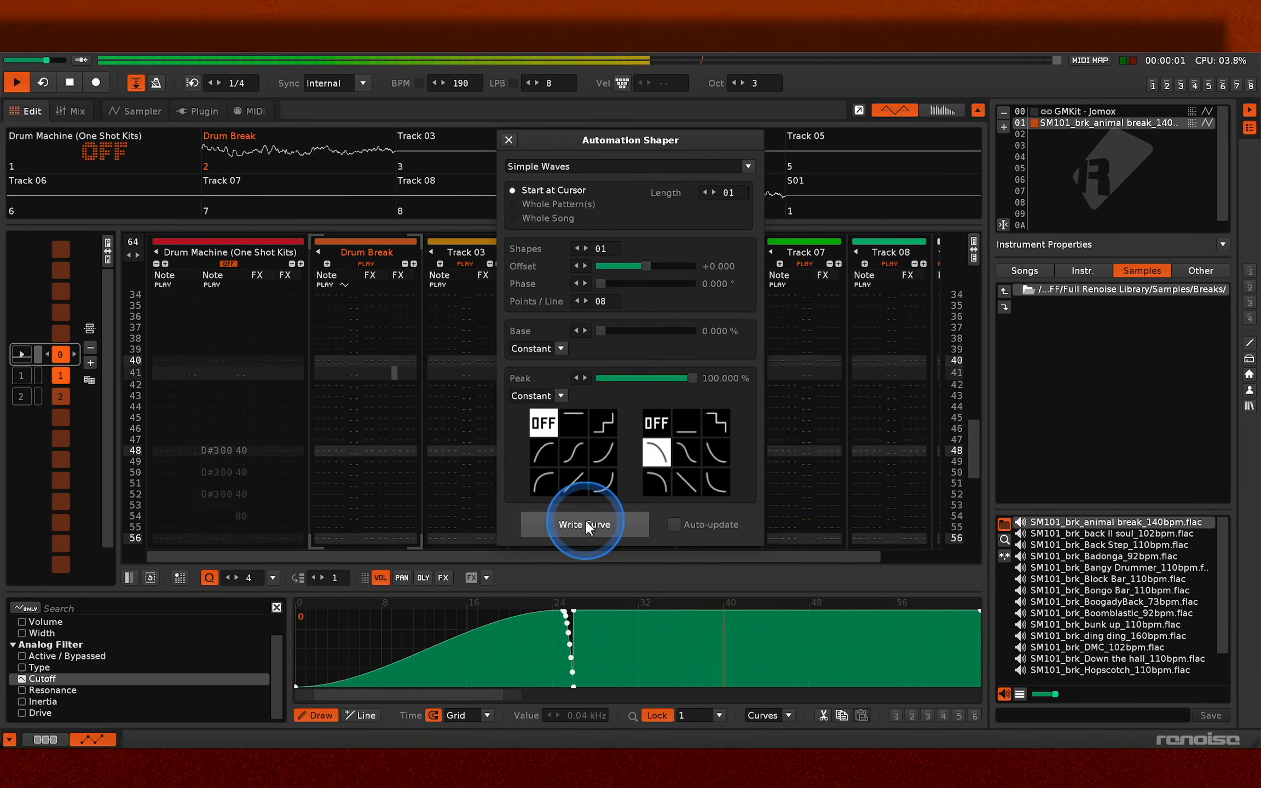
# - Write an S-shaped rise and curved fall over the whole pattern with a 51.429 % base and 21 points per line
pyautogui.click(573, 452)
pyautogui.click(647, 331)
pyautogui.scroll(13, 608, 295)
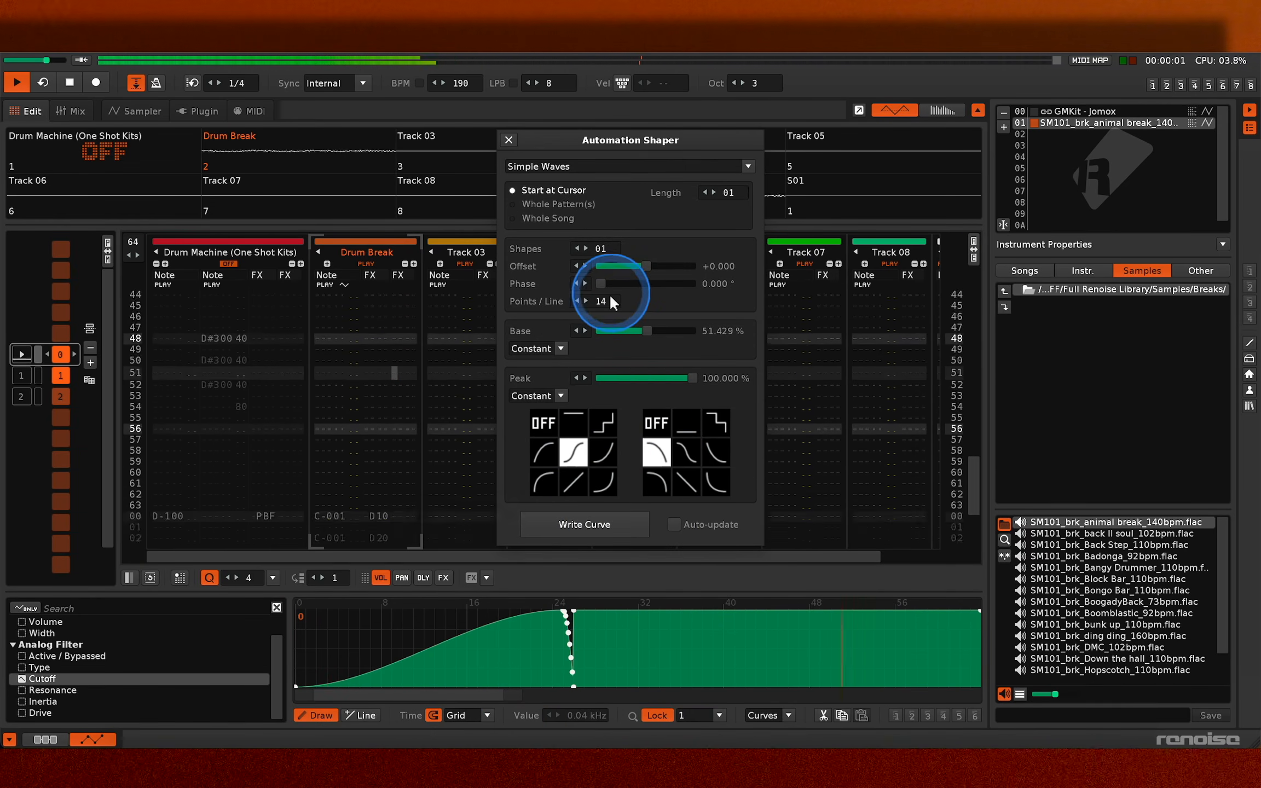
pyautogui.click(513, 204)
pyautogui.click(574, 524)
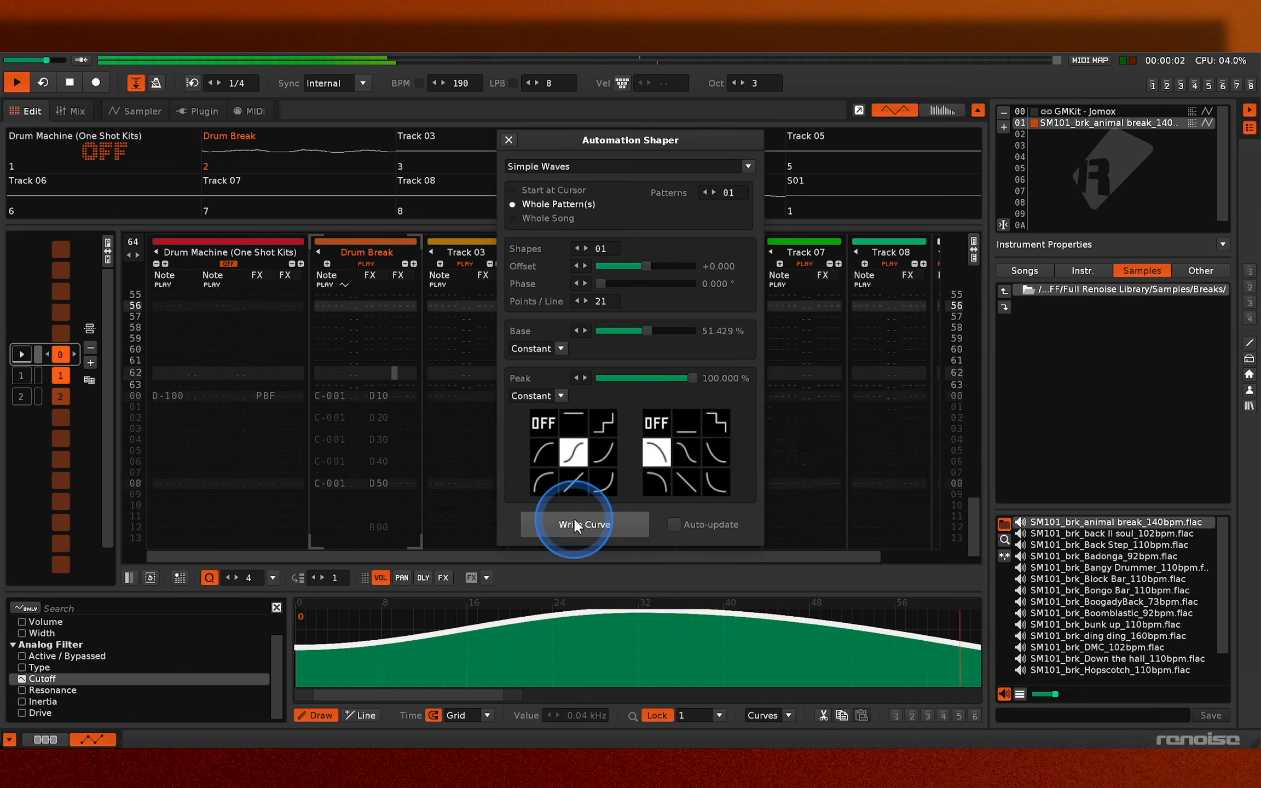
# - Apply five auto-updating stepped shapes with 85.714° phase and 27.619 % peak, close the Automation Shaper and undo the last envelope change
pyautogui.click(622, 283)
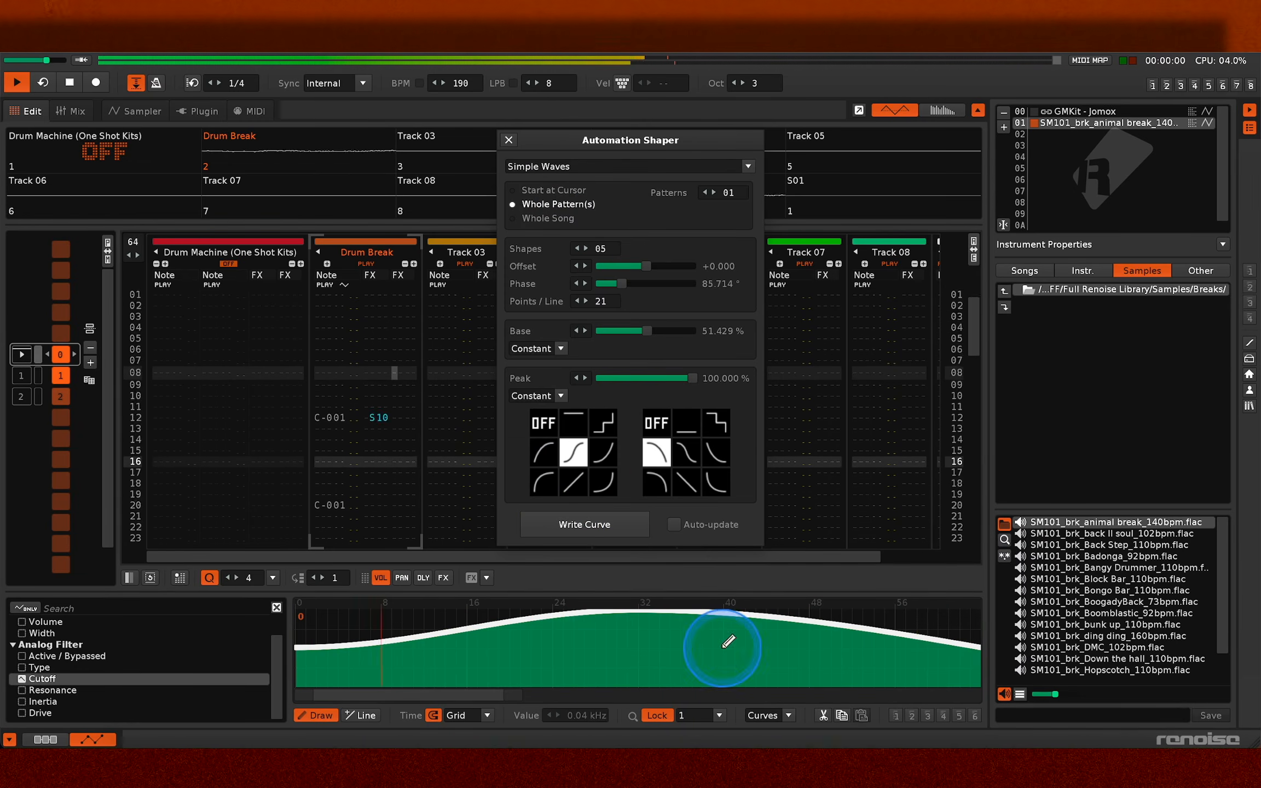
pyautogui.scroll(-3, 722, 648)
pyautogui.scroll(-1, 723, 649)
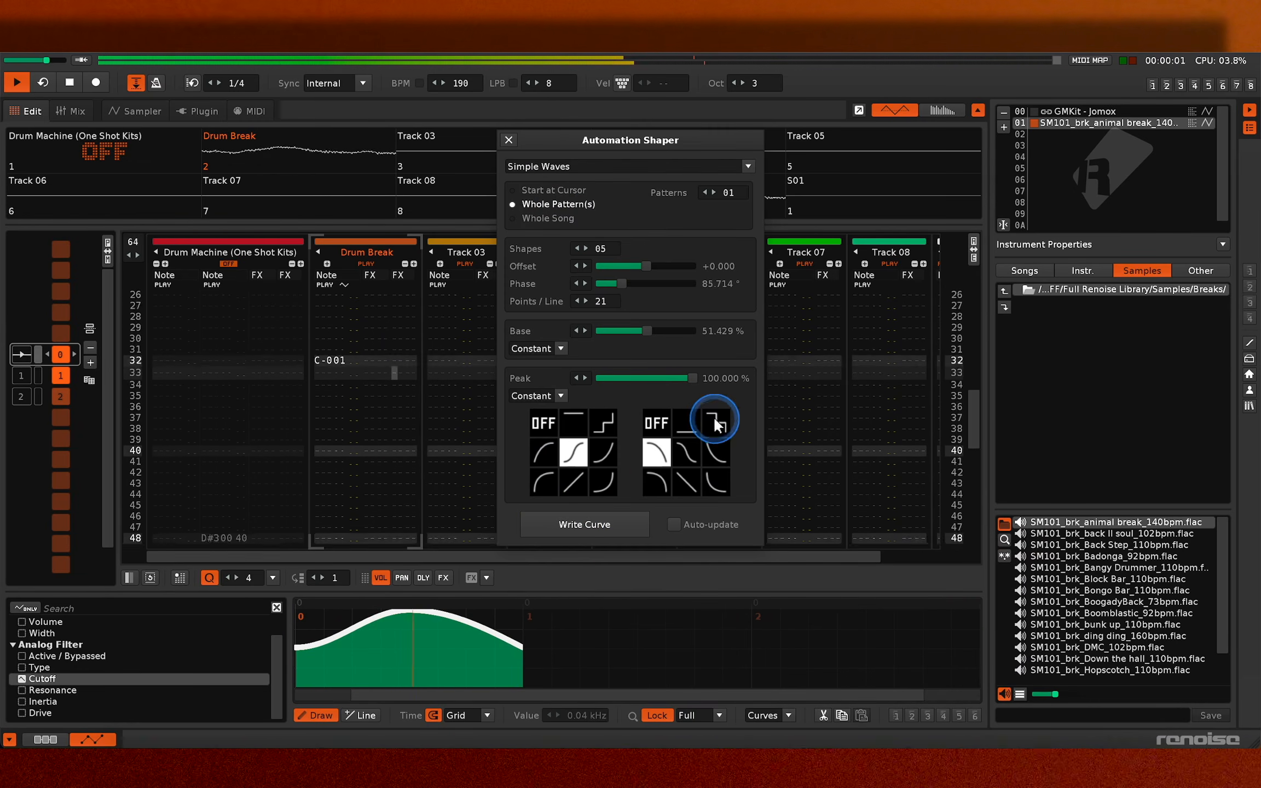
pyautogui.click(613, 425)
pyautogui.click(672, 525)
pyautogui.click(633, 378)
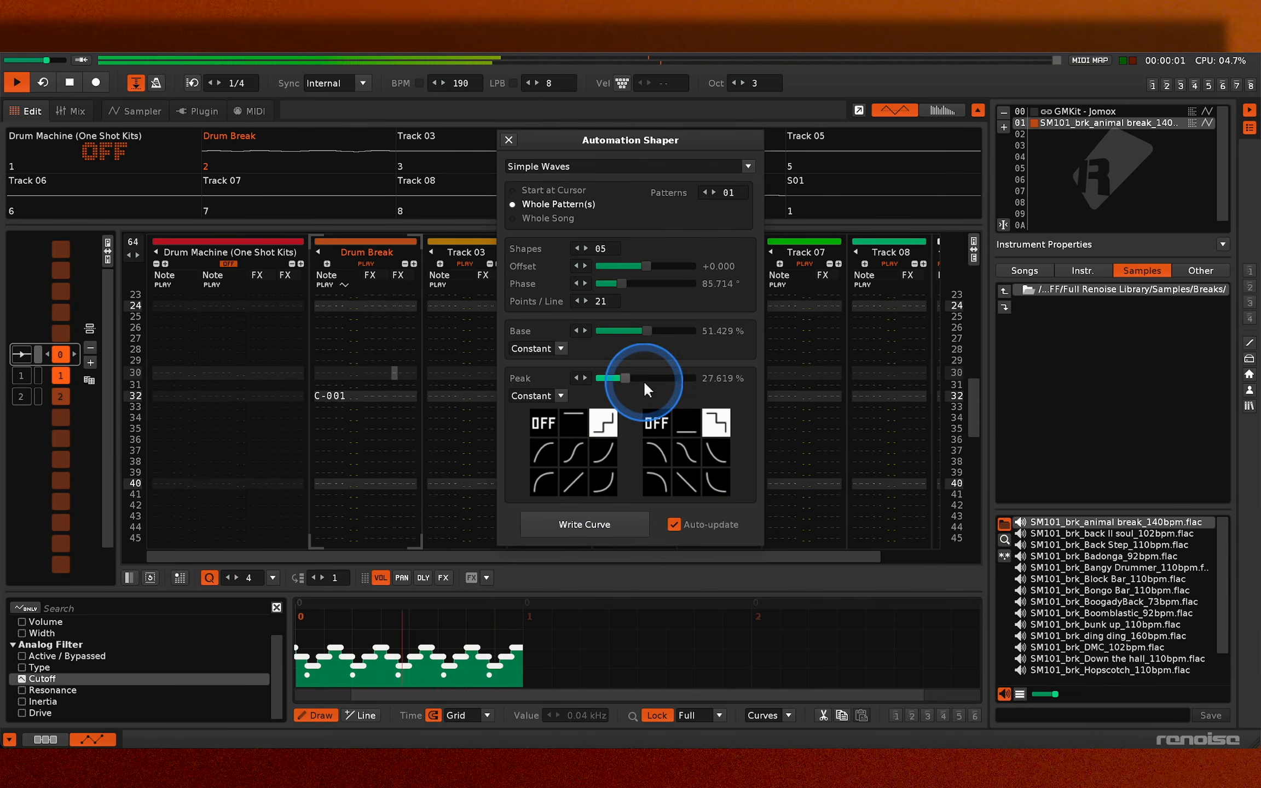
pyautogui.click(508, 140)
pyautogui.hotkey('ctrl', 'z')
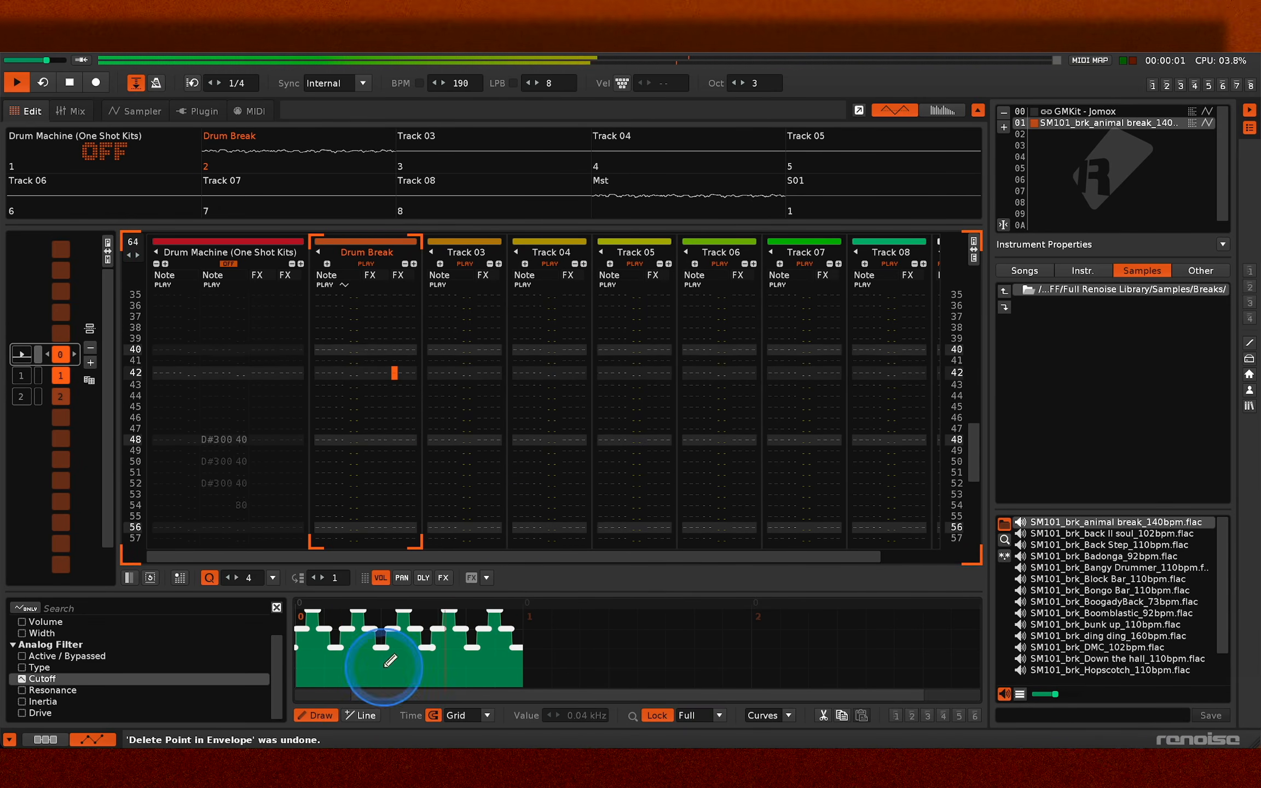
# - Draw straight-line cutoff automation with the Line tool, rising through a 2.62 kHz point in pattern 0
pyautogui.click(359, 714)
pyautogui.moveTo(296, 686); pyautogui.dragTo(332, 689)
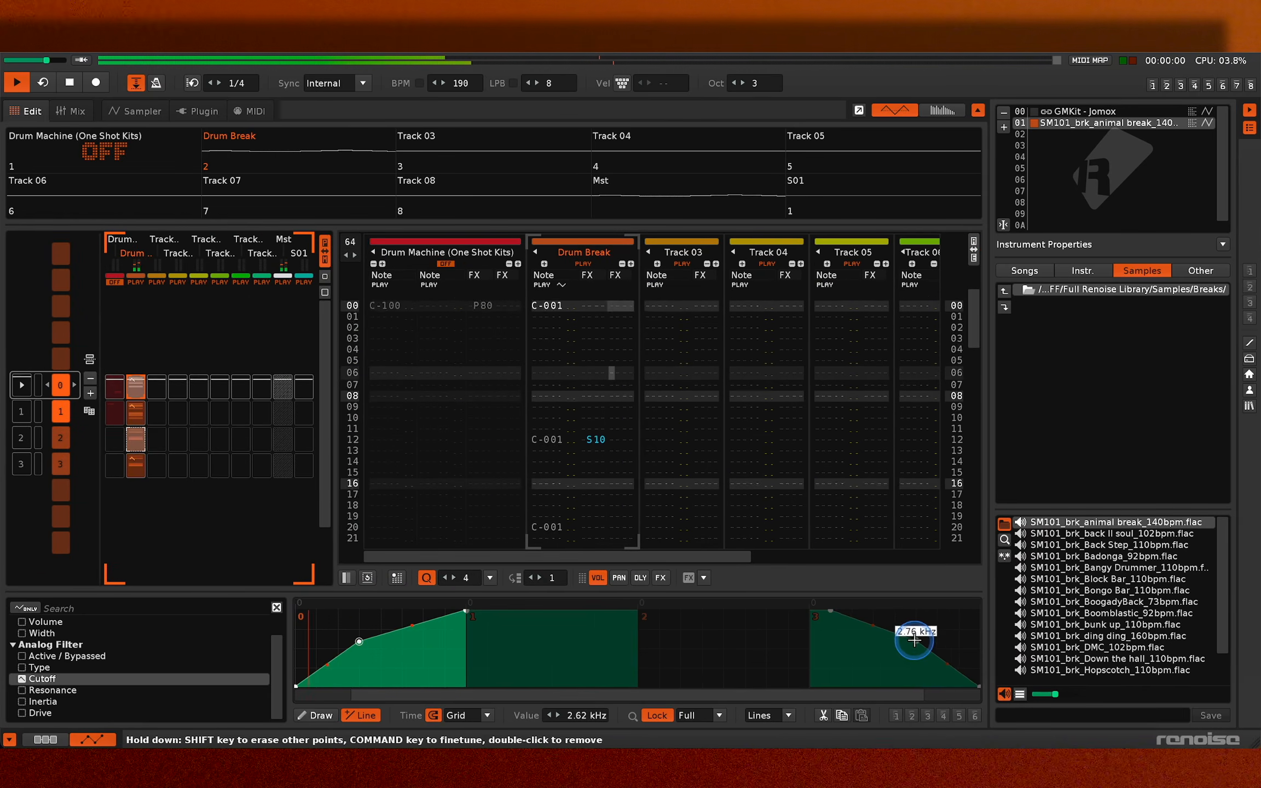
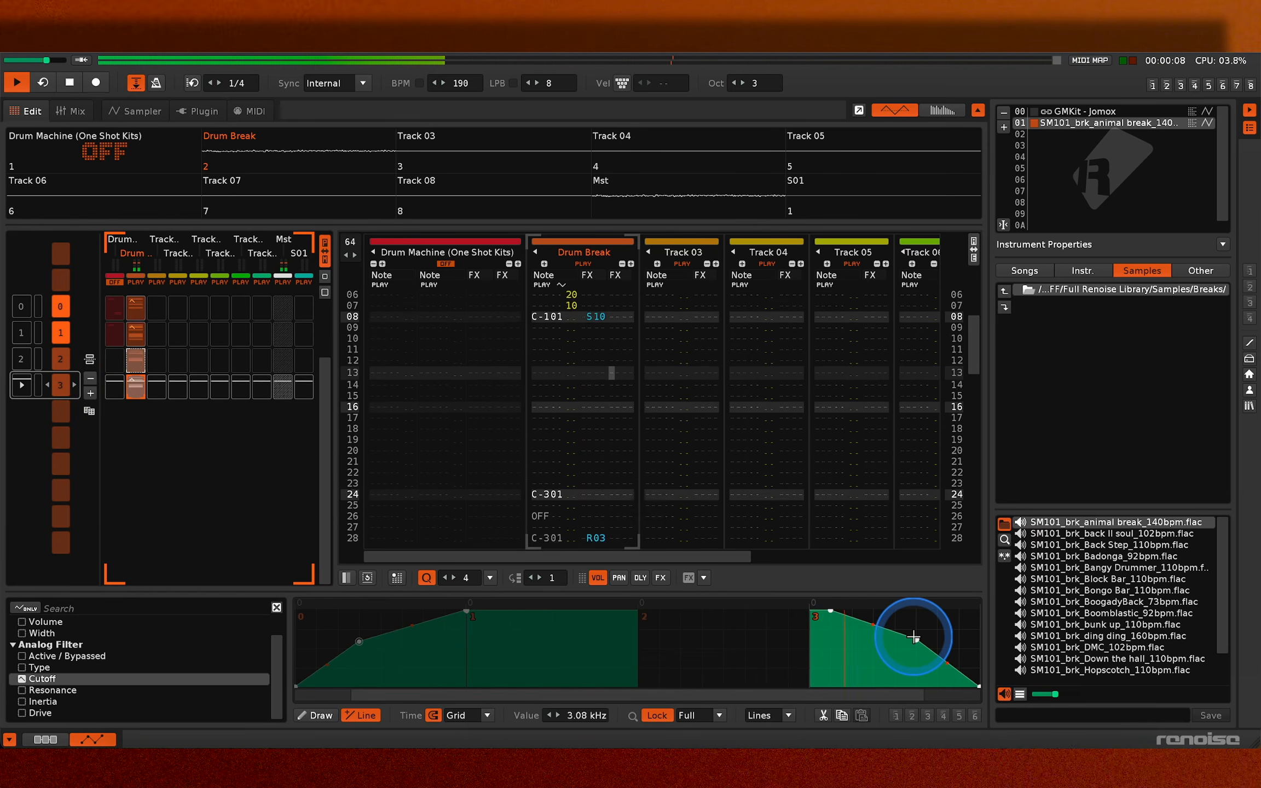
# - Stop playback, load Bang Pad.wav into instrument slot 03 and go to pattern 0
pyautogui.press('space')
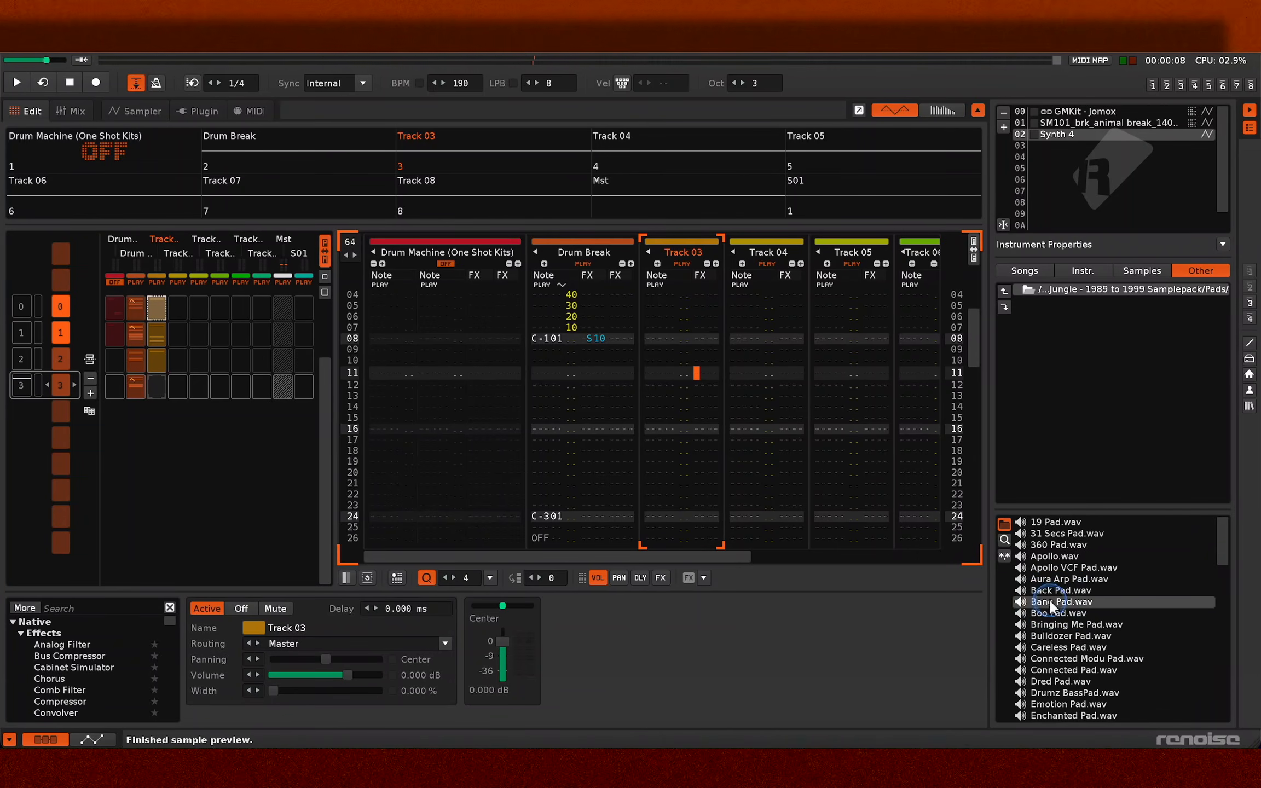
pyautogui.moveTo(1048, 600); pyautogui.dragTo(1075, 154)
pyautogui.click(25, 310)
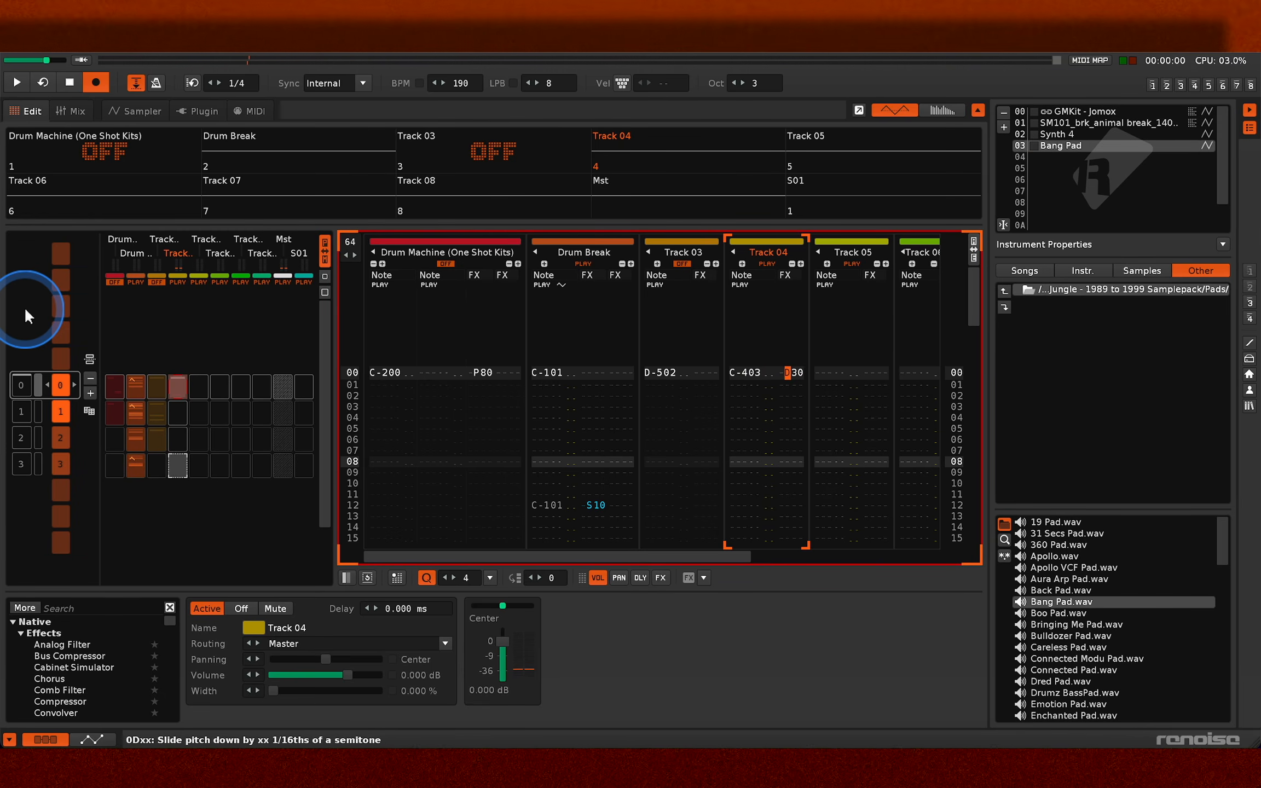
# - Enter D00 pitch-slide-down commands on lines 01 to 08 of Track 04 in pattern 0 and play them
pyautogui.press('Down')
pyautogui.write('d')
pyautogui.press('Down')
pyautogui.write('ddddd')
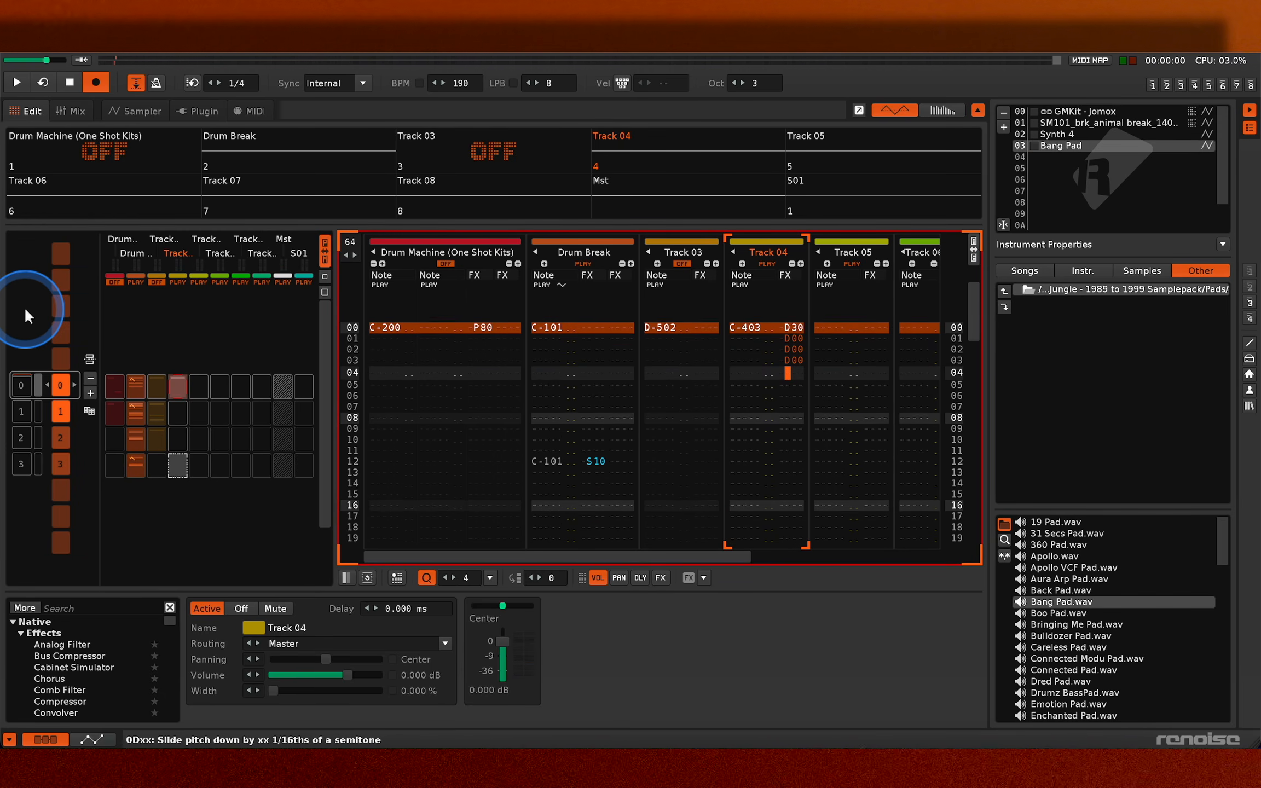
pyautogui.write('d')
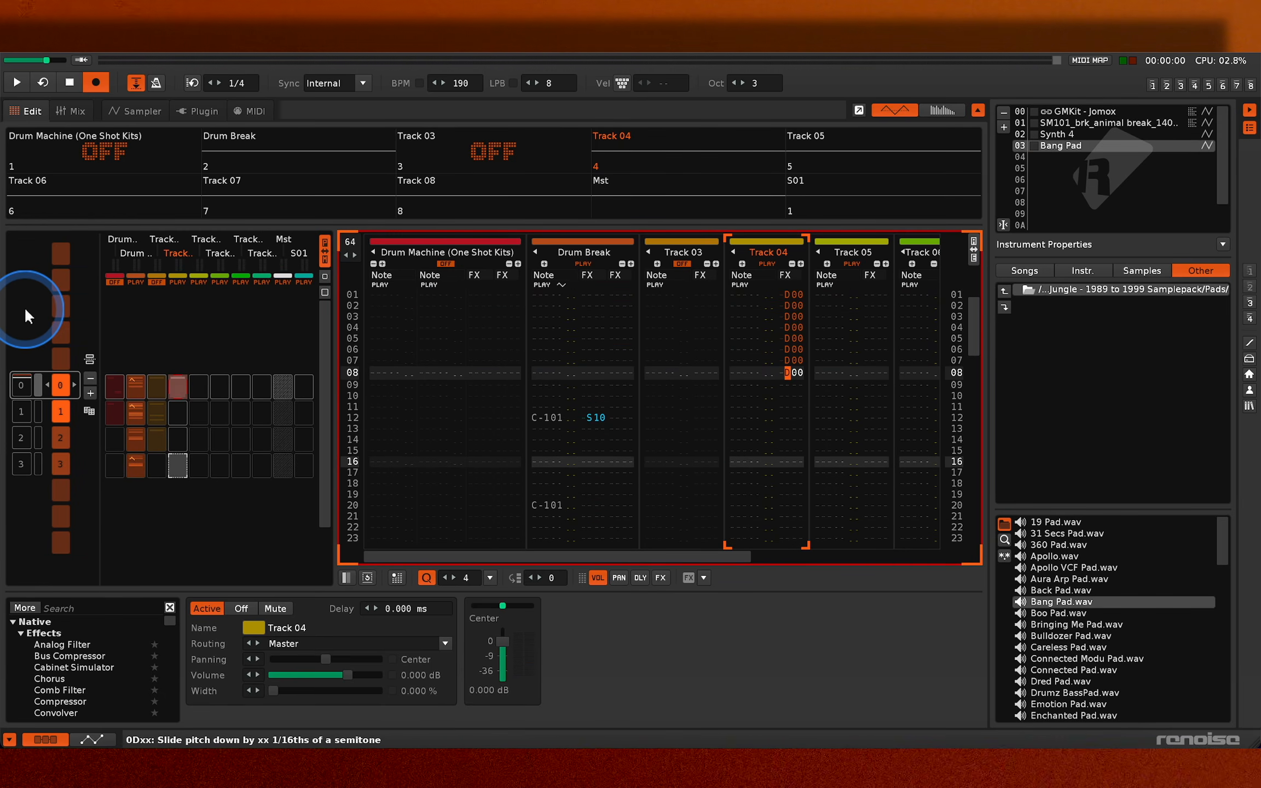
pyautogui.press('Escape')
pyautogui.press('space')
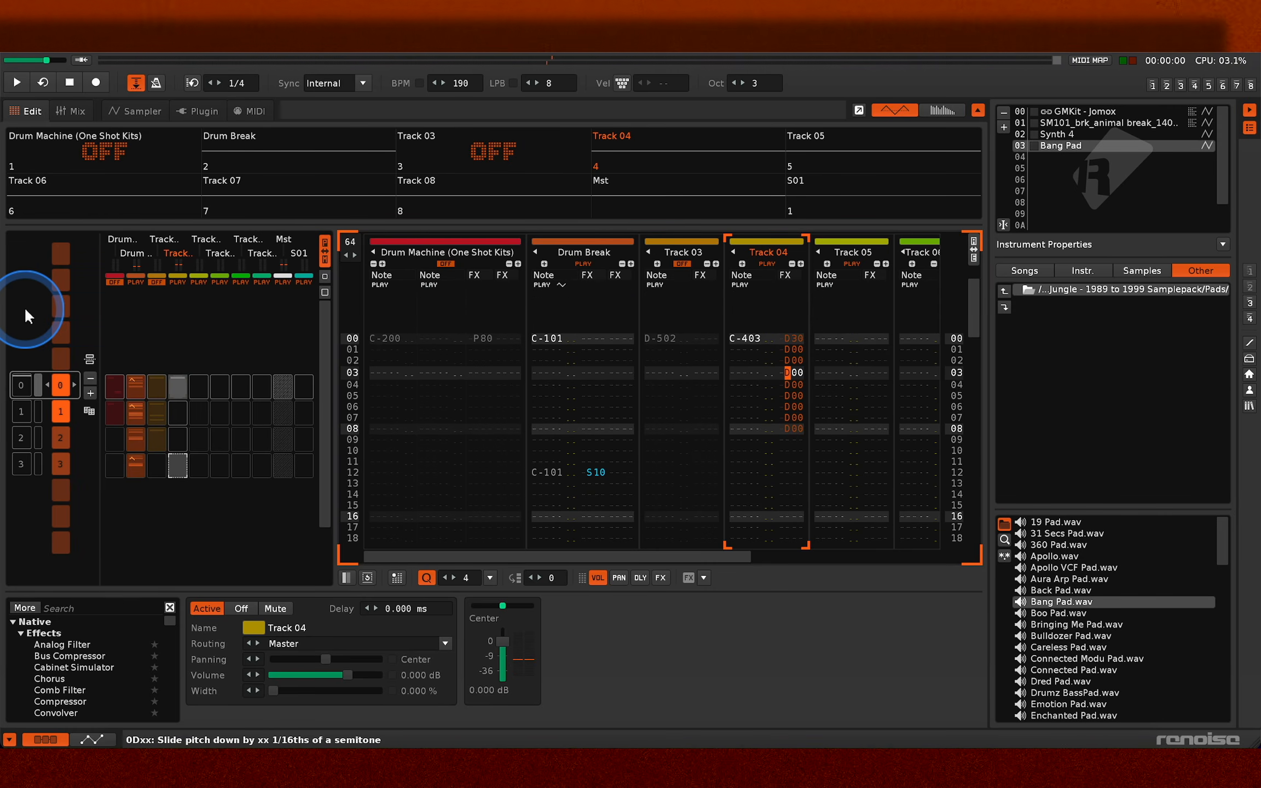
# - Change the first value digit of Track 04's line 00 pitch-slide-down command to 0 and play the pattern
pyautogui.press('Up')
pyautogui.press('Up')
pyautogui.press('Up')
pyautogui.press('Right')
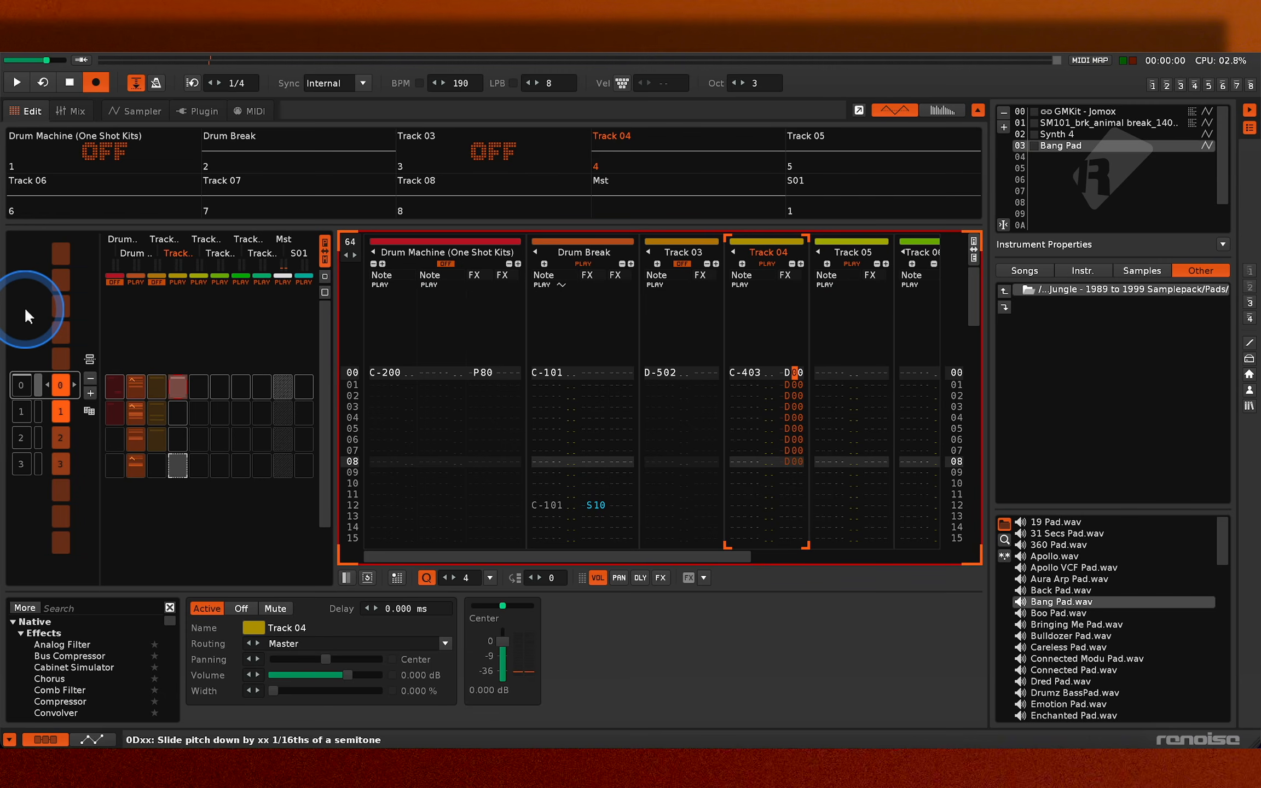
pyautogui.write('0')
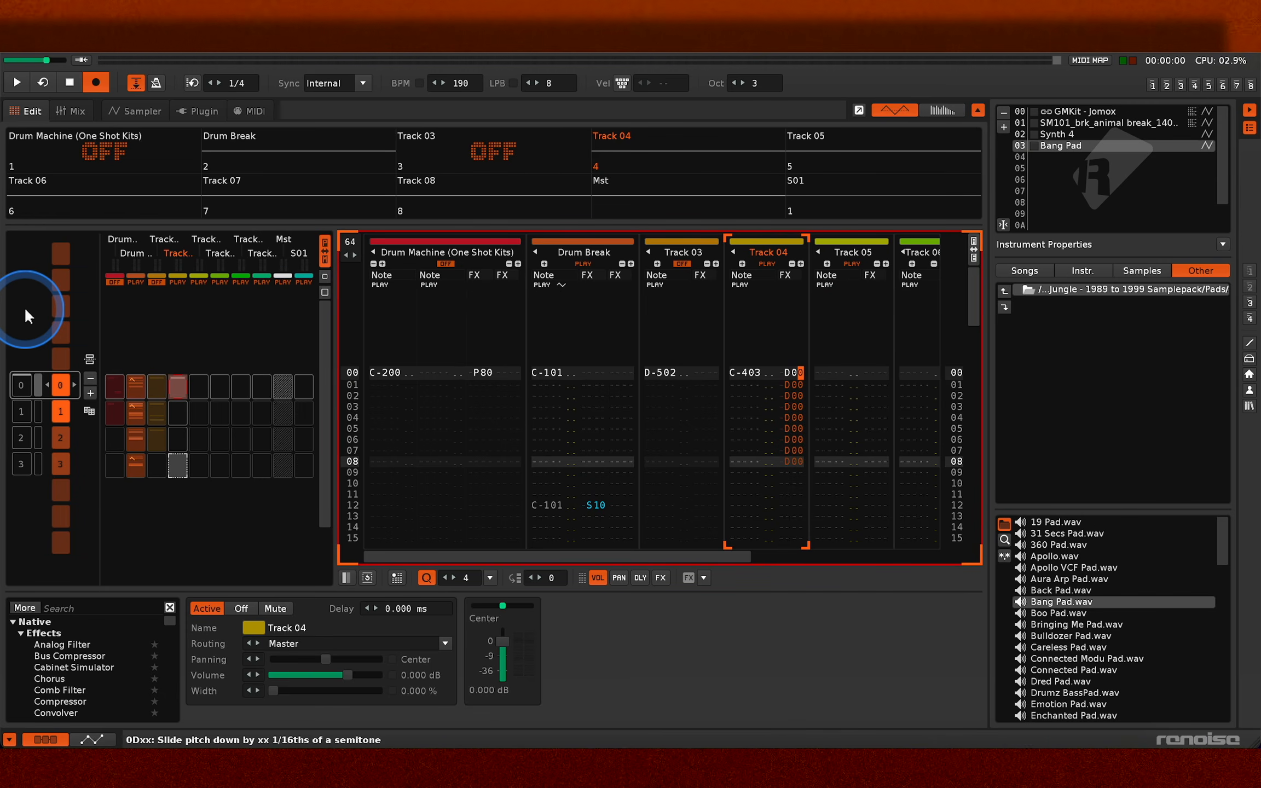
pyautogui.press('space')
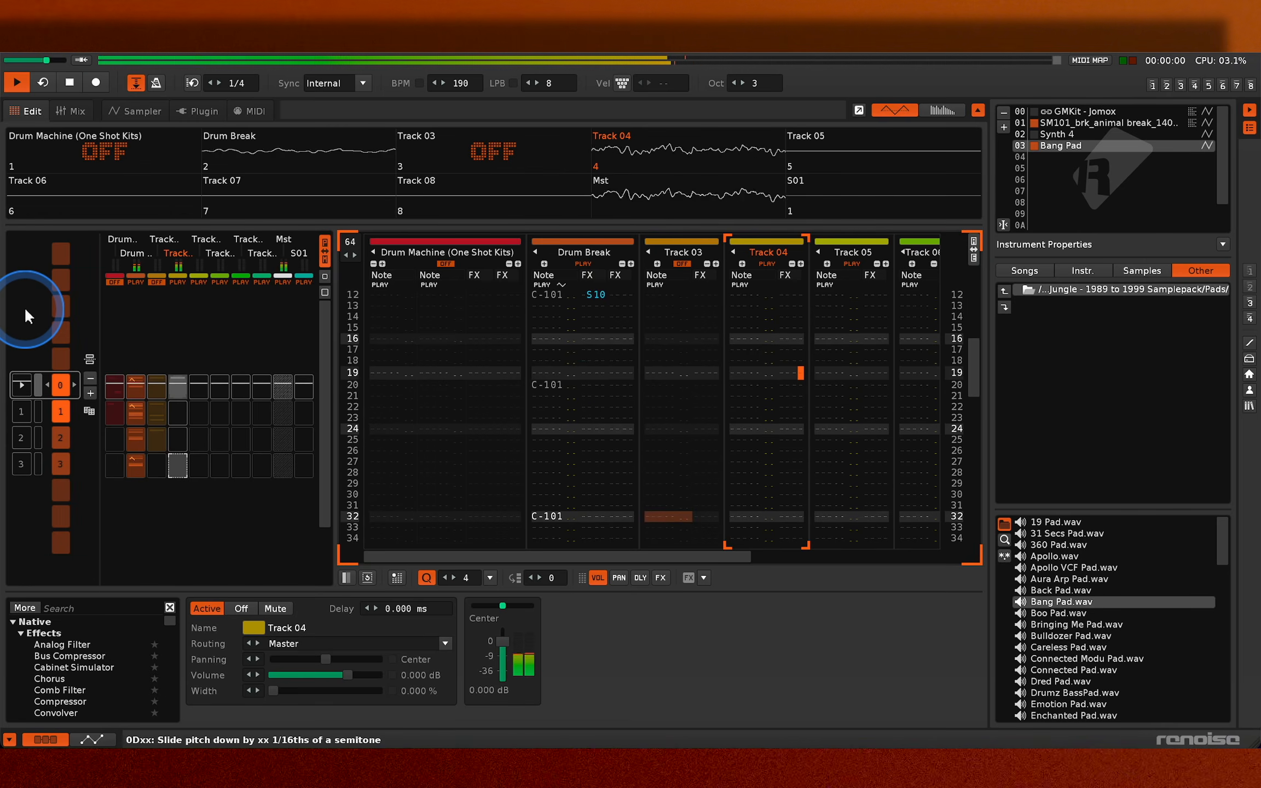
# - Enter alternating F-4 Bang Pad notes and note-offs on lines 40 to 47 of Track 04 and an E-4 on line 48
pyautogui.press('space')
pyautogui.press('Escape')
pyautogui.press('v')
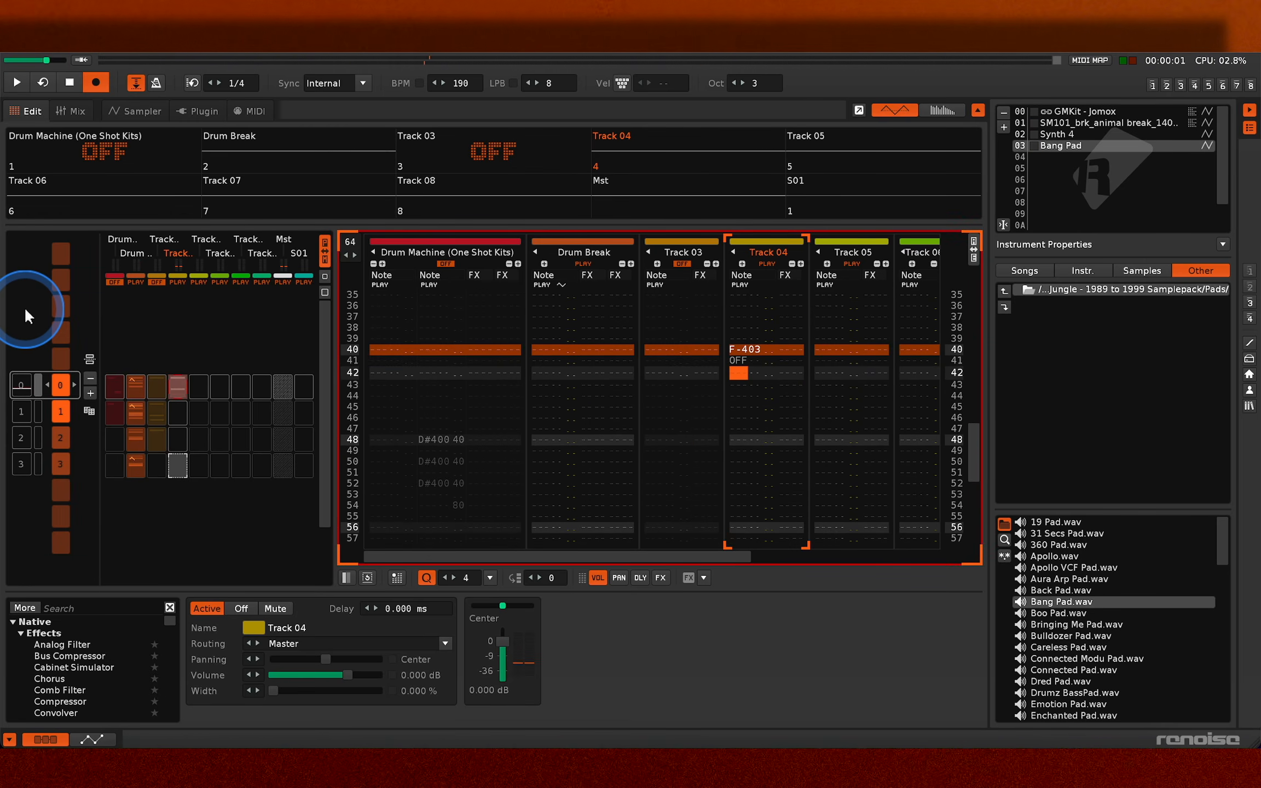
pyautogui.press('v')
pyautogui.press('v')
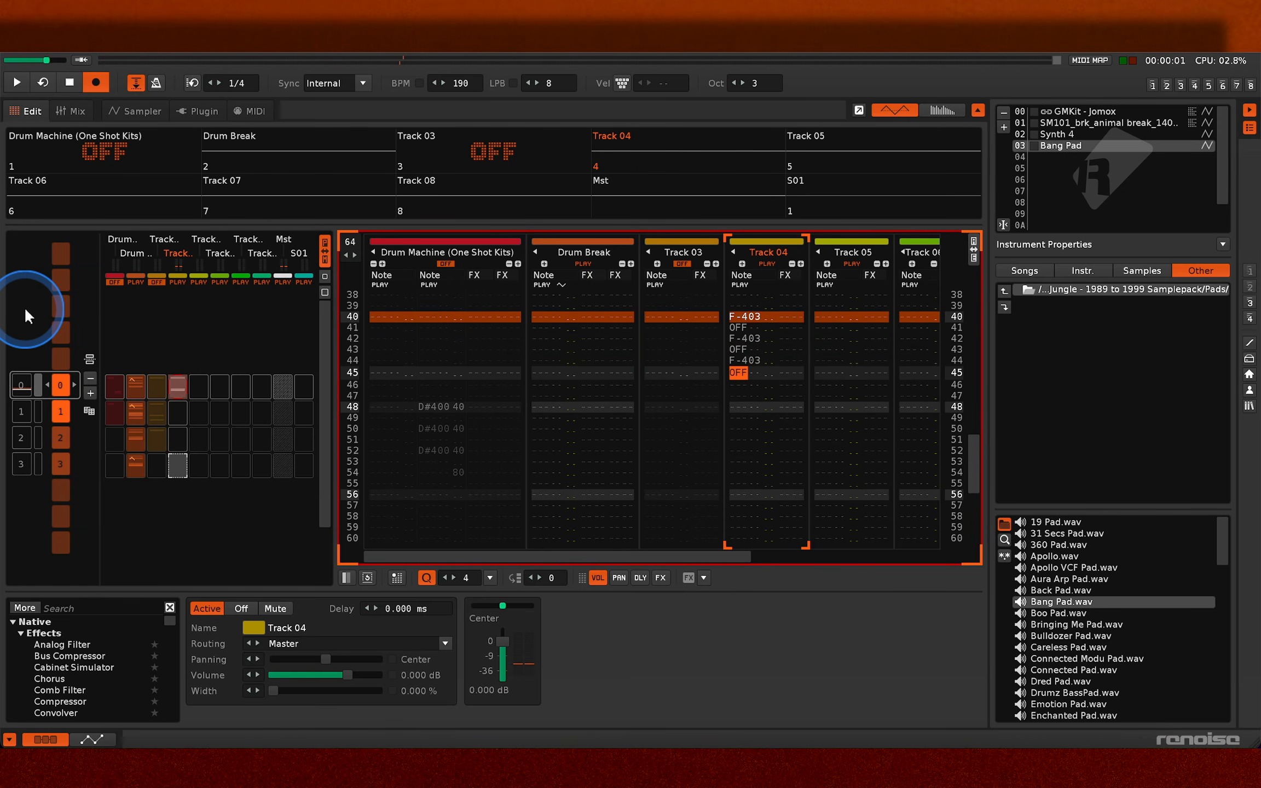
pyautogui.press('v')
pyautogui.press('Down')
pyautogui.press('e')
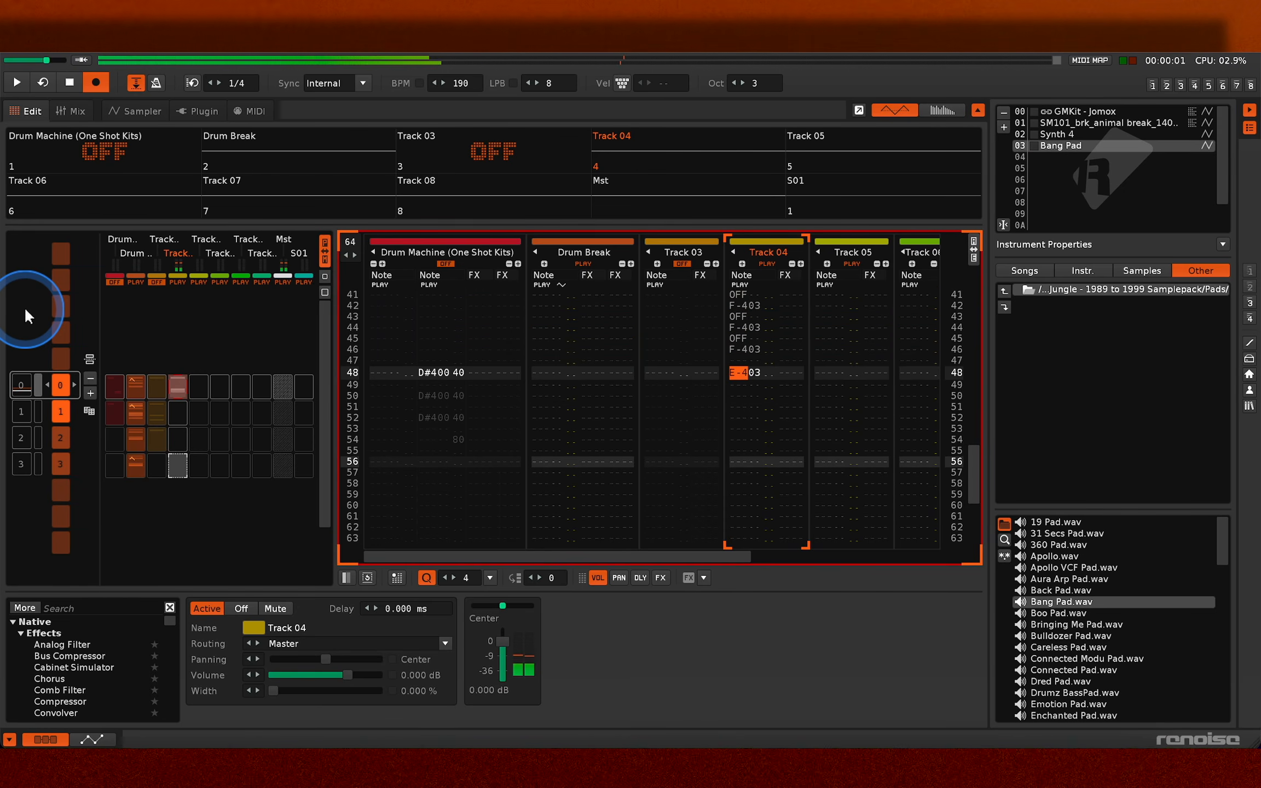
pyautogui.press('Down')
pyautogui.press('Up')
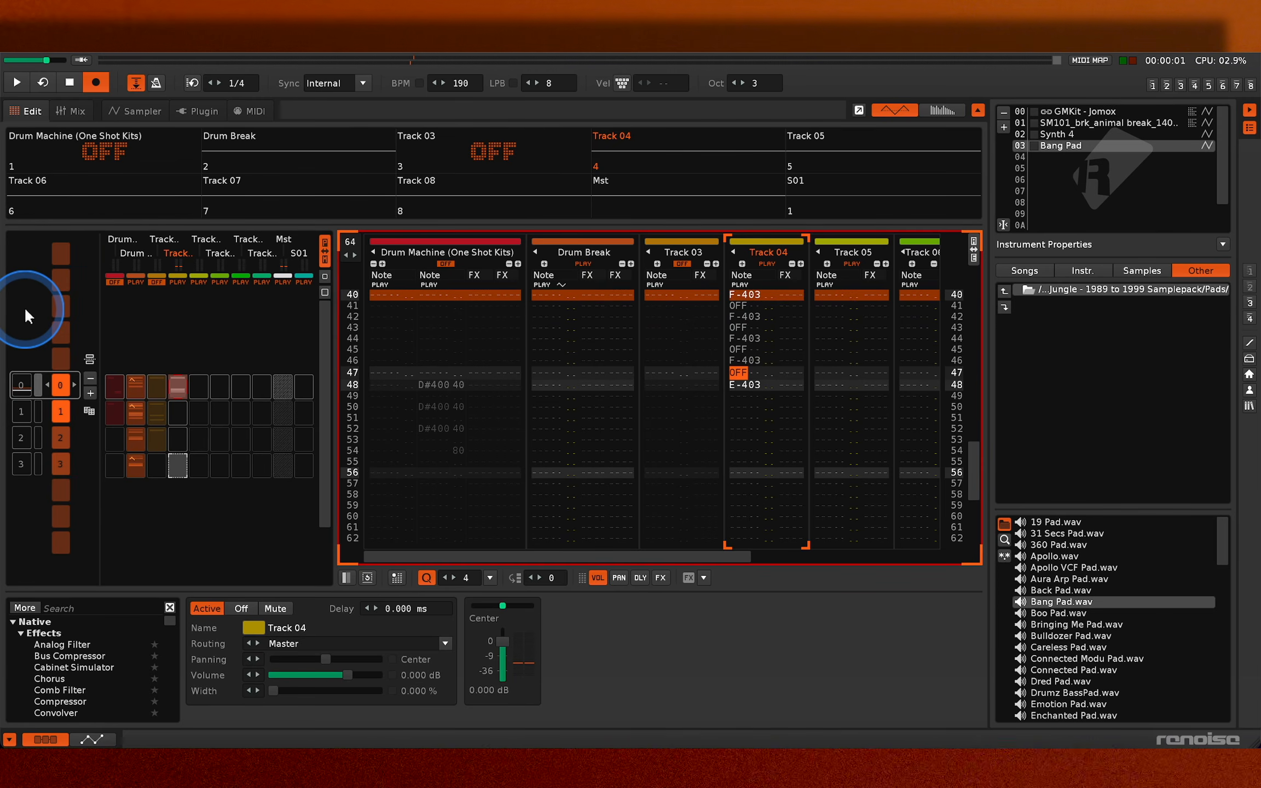
pyautogui.press('space')
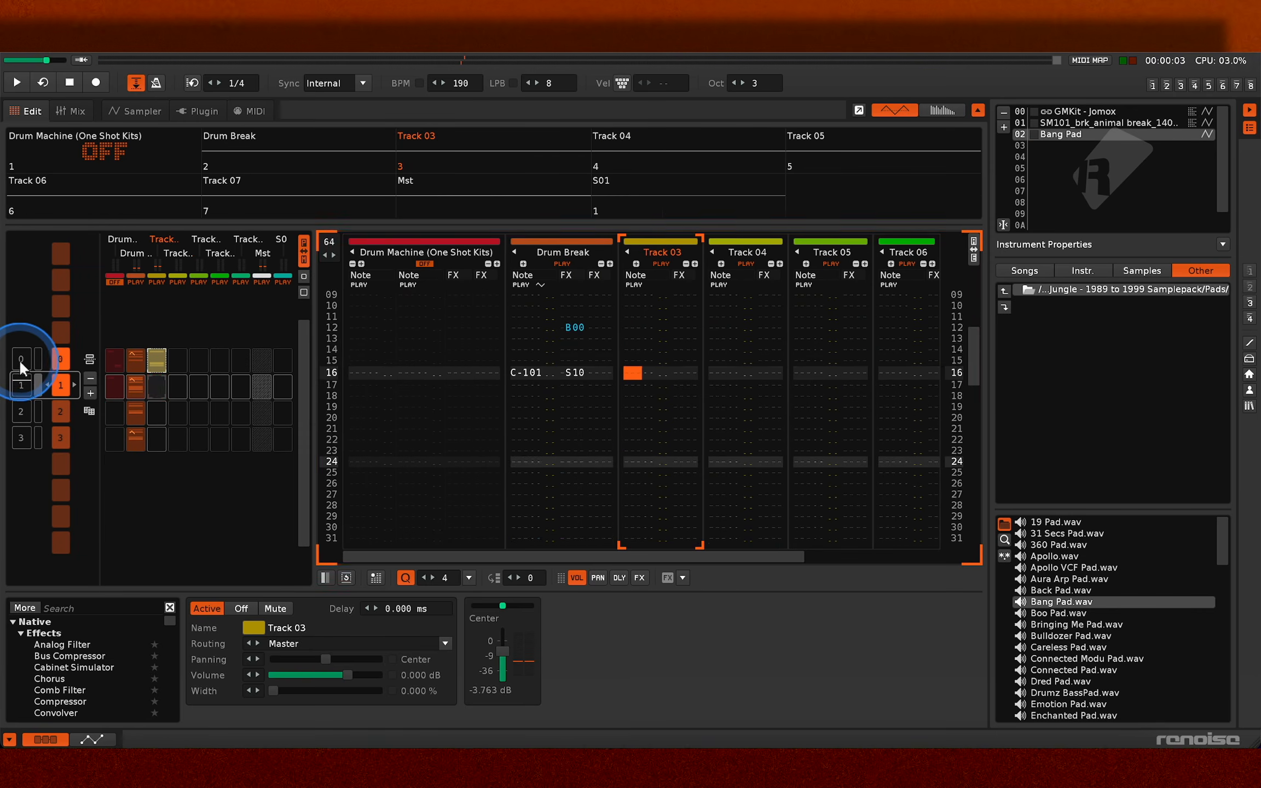
# - Enter C-4 on line 40 and D-4 on line 44 of Track 03 in pattern 1, and audition from pattern 0
pyautogui.press('q')
pyautogui.press('w')
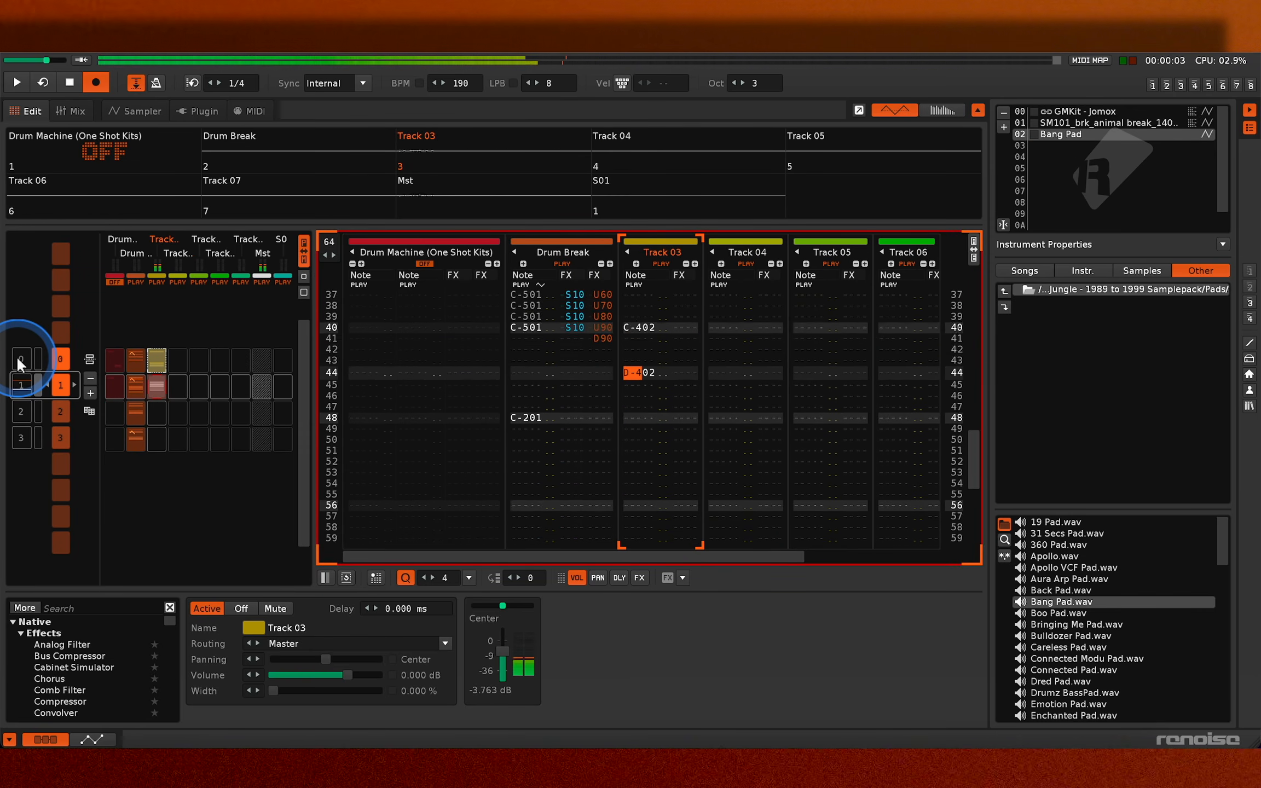
pyautogui.press('space')
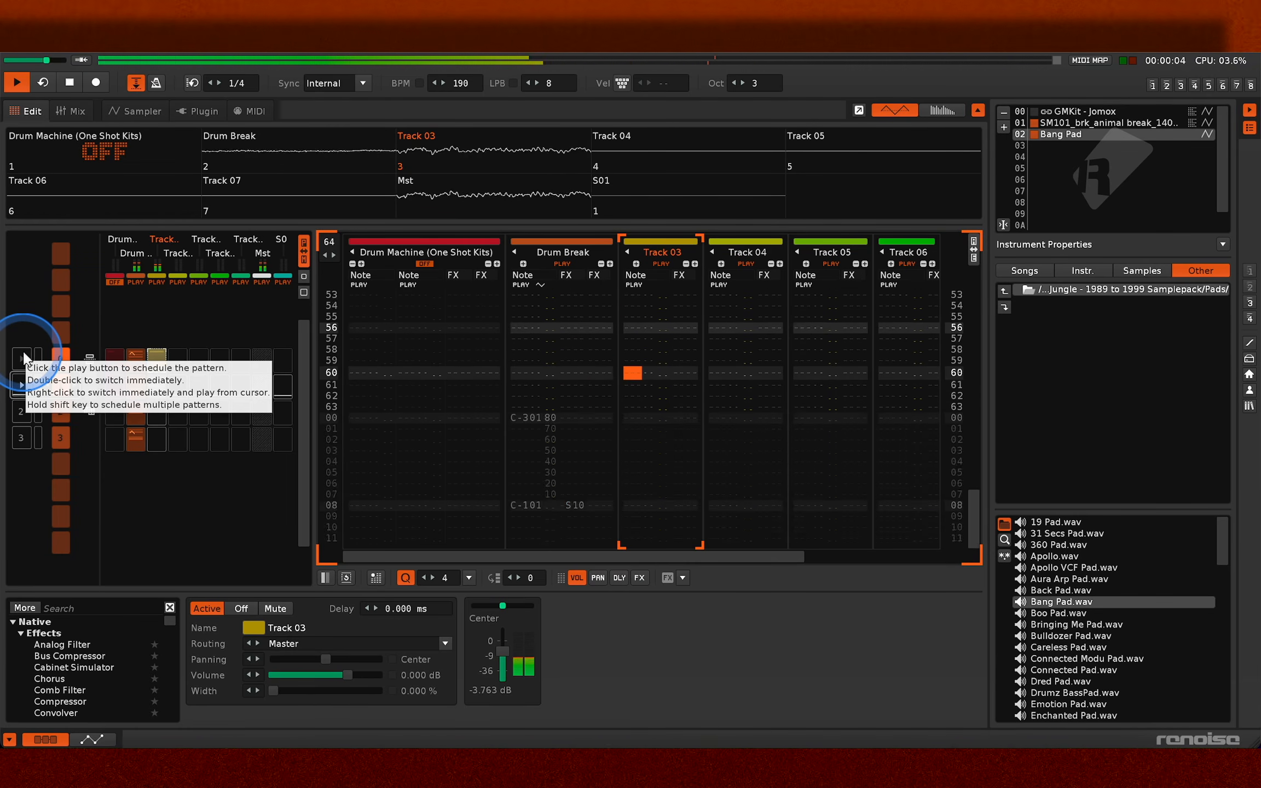
pyautogui.click(24, 356)
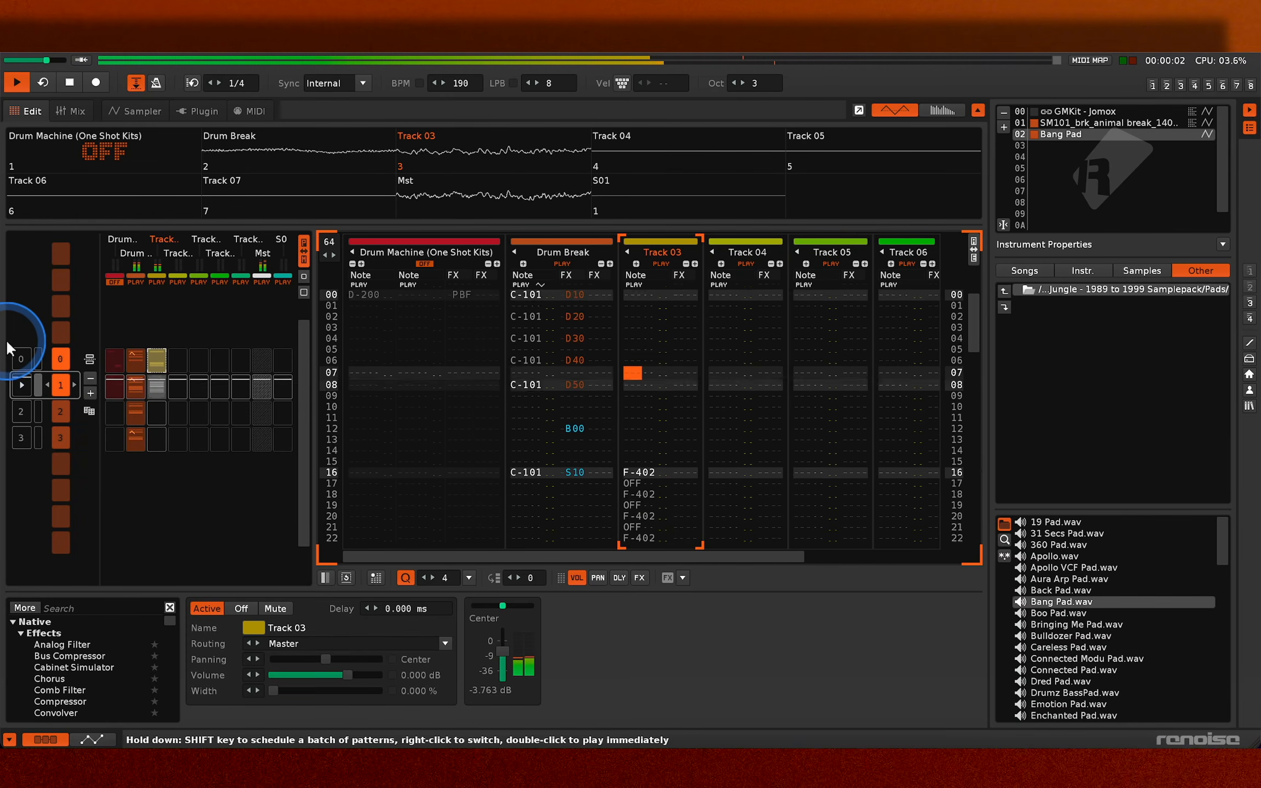
pyautogui.press('space')
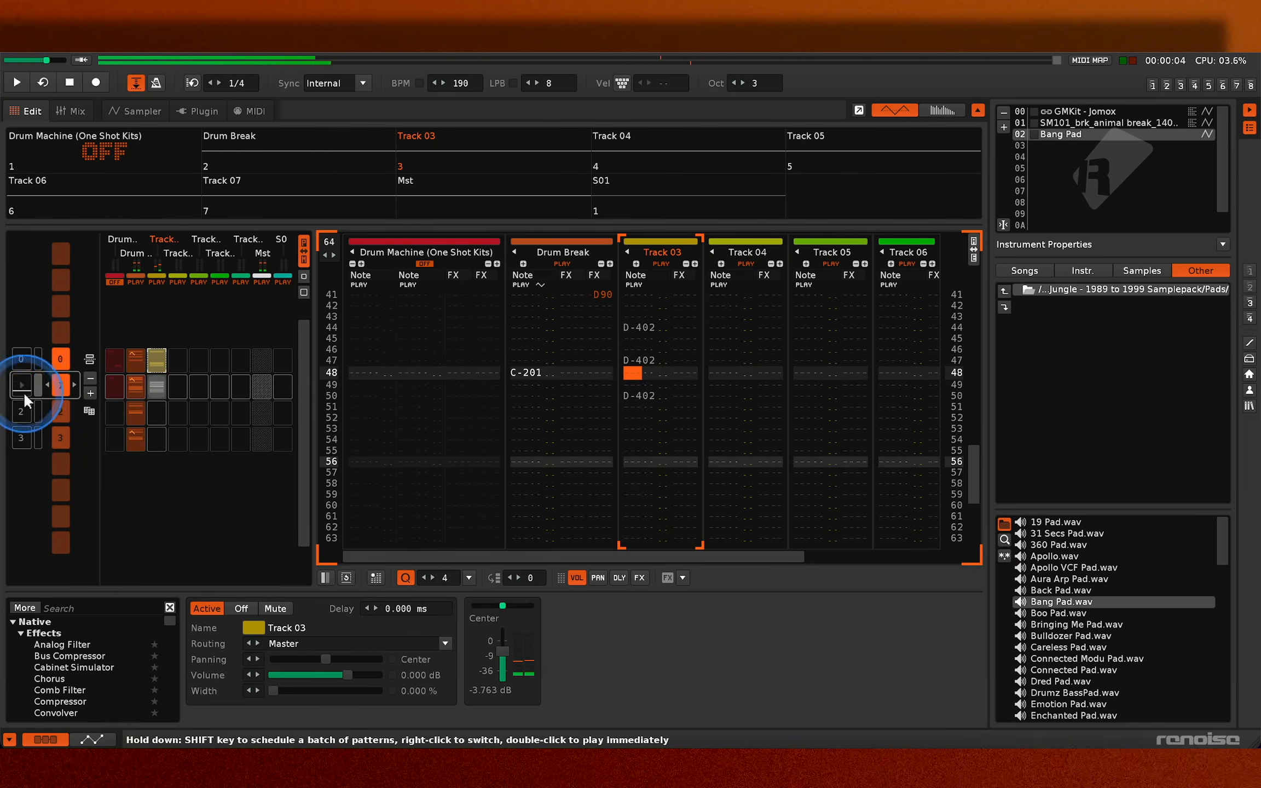
# - Go to pattern 2 and enter an F-4 Bang Pad note on line 16 of Track 03
pyautogui.click(19, 410)
pyautogui.press('Escape')
pyautogui.press('pagedown')
pyautogui.press('pagedown')
pyautogui.press('r')
pyautogui.press('pagedown')
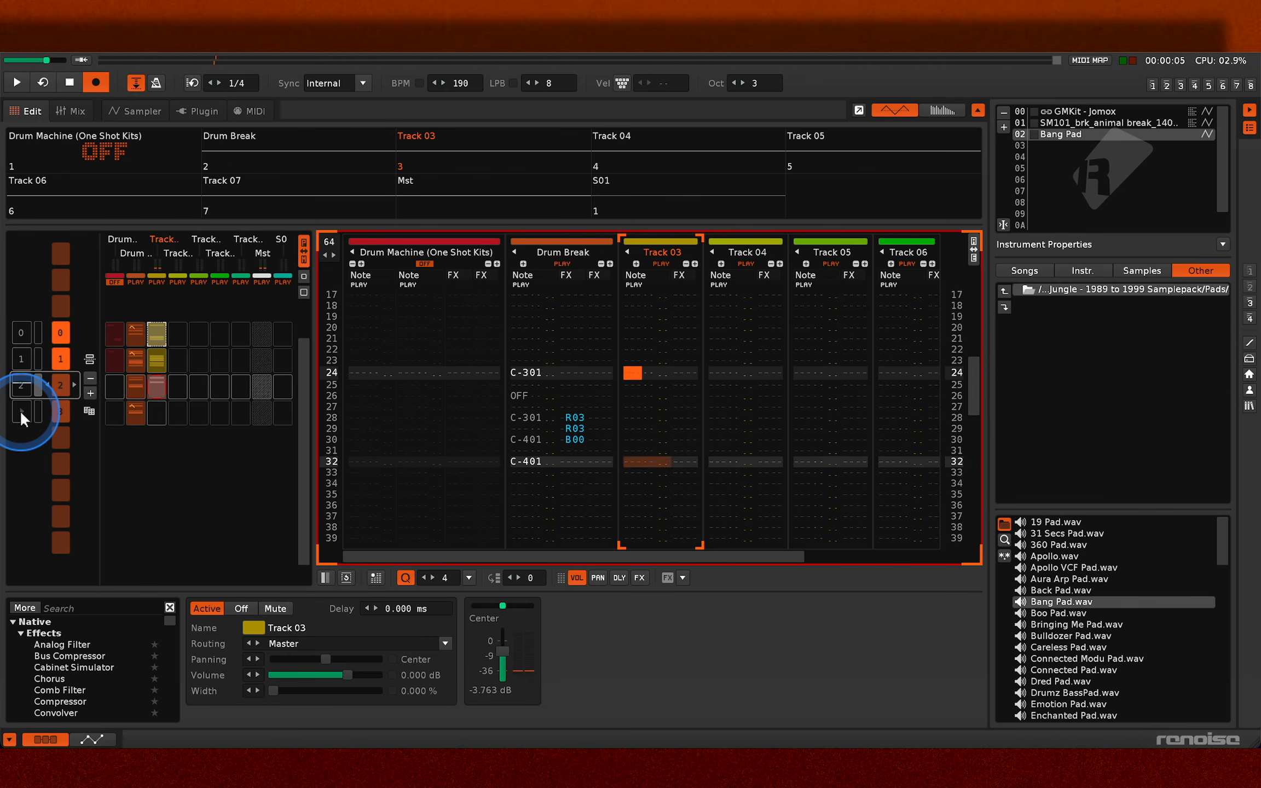
# - Add a U0F pitch-slide-up command to the F-4 note on line 16 of Track 03 and play the pattern
pyautogui.press('pageup')
pyautogui.press('Right')
pyautogui.press('Right')
pyautogui.press('Right')
pyautogui.press('Right')
pyautogui.press('Right')
pyautogui.press('Right')
pyautogui.write('u')
pyautogui.press('Right')
pyautogui.press('u')
pyautogui.press('Down')
pyautogui.press('u')
# - Try a 0 value in Track 03's volume column in pattern 2 and play the pattern again
pyautogui.press('Down')
pyautogui.press('u')
pyautogui.press('Down')
pyautogui.press('u')
pyautogui.press('Down')
pyautogui.press('u')
pyautogui.press('Down')
pyautogui.press('u')
pyautogui.press('Down')
pyautogui.press('u')
pyautogui.press('Down')
pyautogui.press('u')
pyautogui.press('Down')
pyautogui.press('Escape')
pyautogui.press('space')
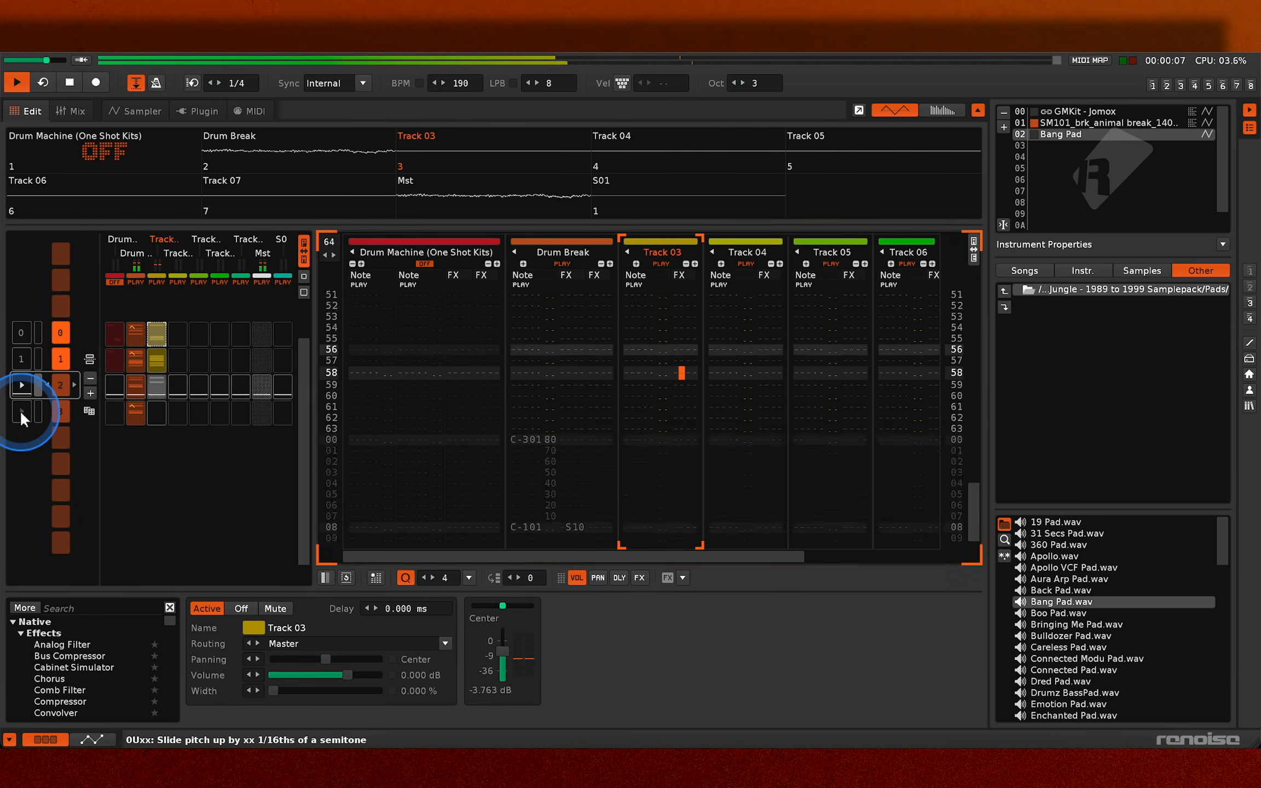
pyautogui.press('space')
pyautogui.press('Escape')
pyautogui.press('Left')
pyautogui.press('Left')
pyautogui.press('Left')
pyautogui.press('0')
pyautogui.press('Down')
pyautogui.press('Down')
pyautogui.press('0')
pyautogui.press('Down')
pyautogui.press('Down')
pyautogui.press('0')
pyautogui.press('Down')
pyautogui.press('Down')
pyautogui.press('0')
pyautogui.press('Down')
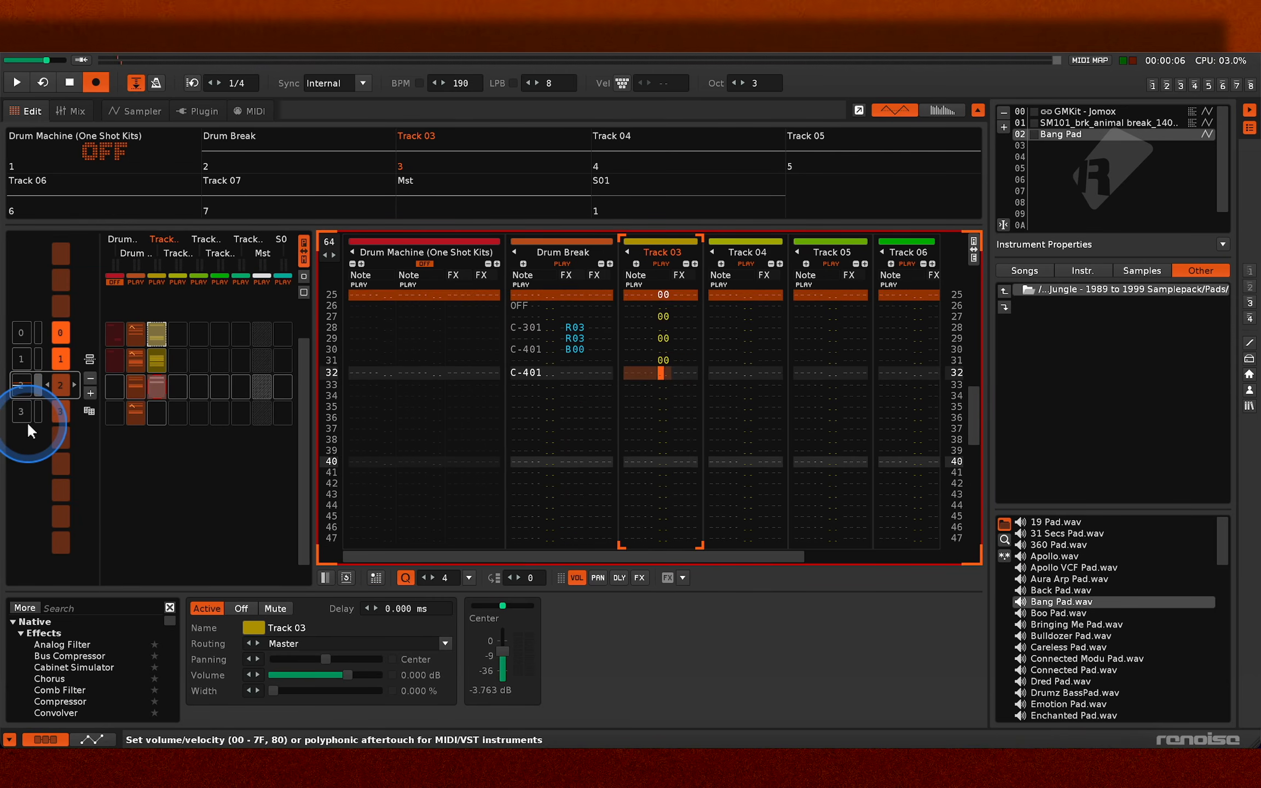
pyautogui.press('Escape')
pyautogui.press('space')
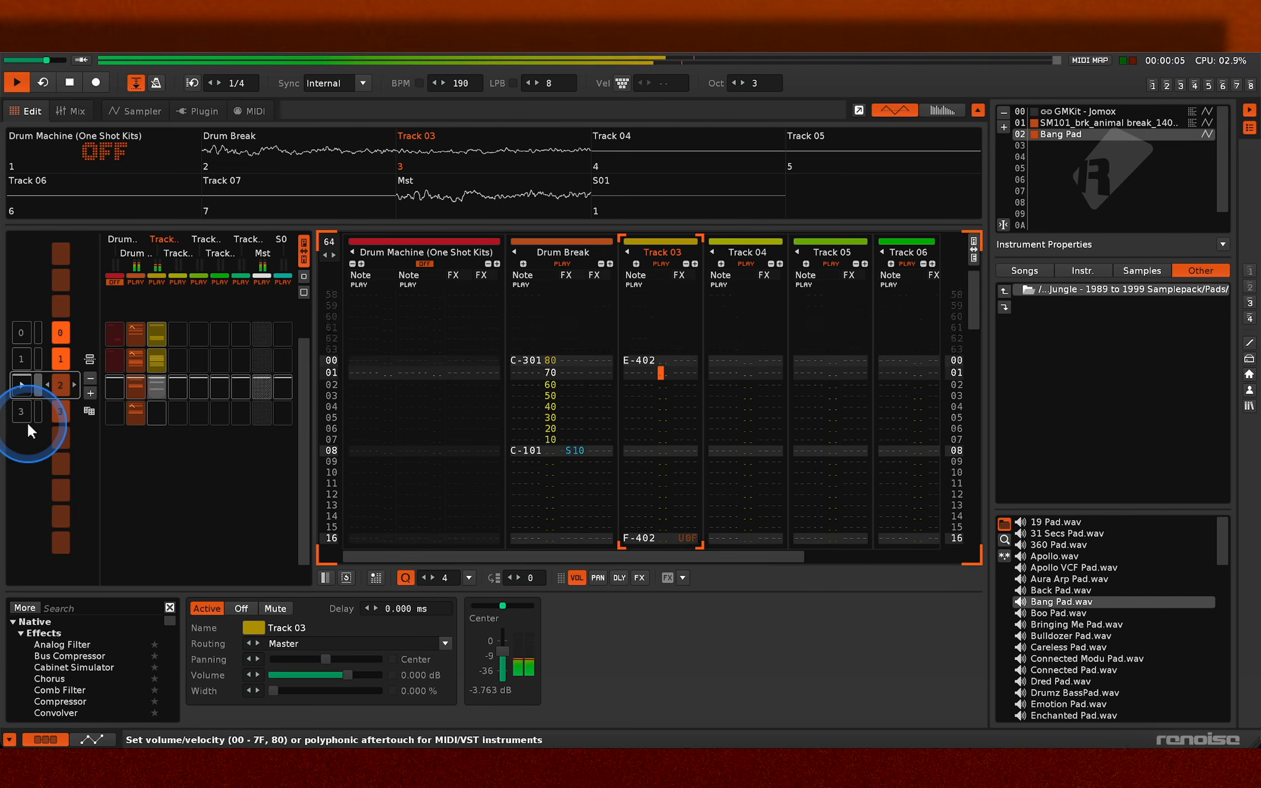
# - Copy Track 03's block from pattern 1 into pattern 3 and switch playback to an earlier pattern
pyautogui.click(156, 358)
pyautogui.doubleClick(27, 329)
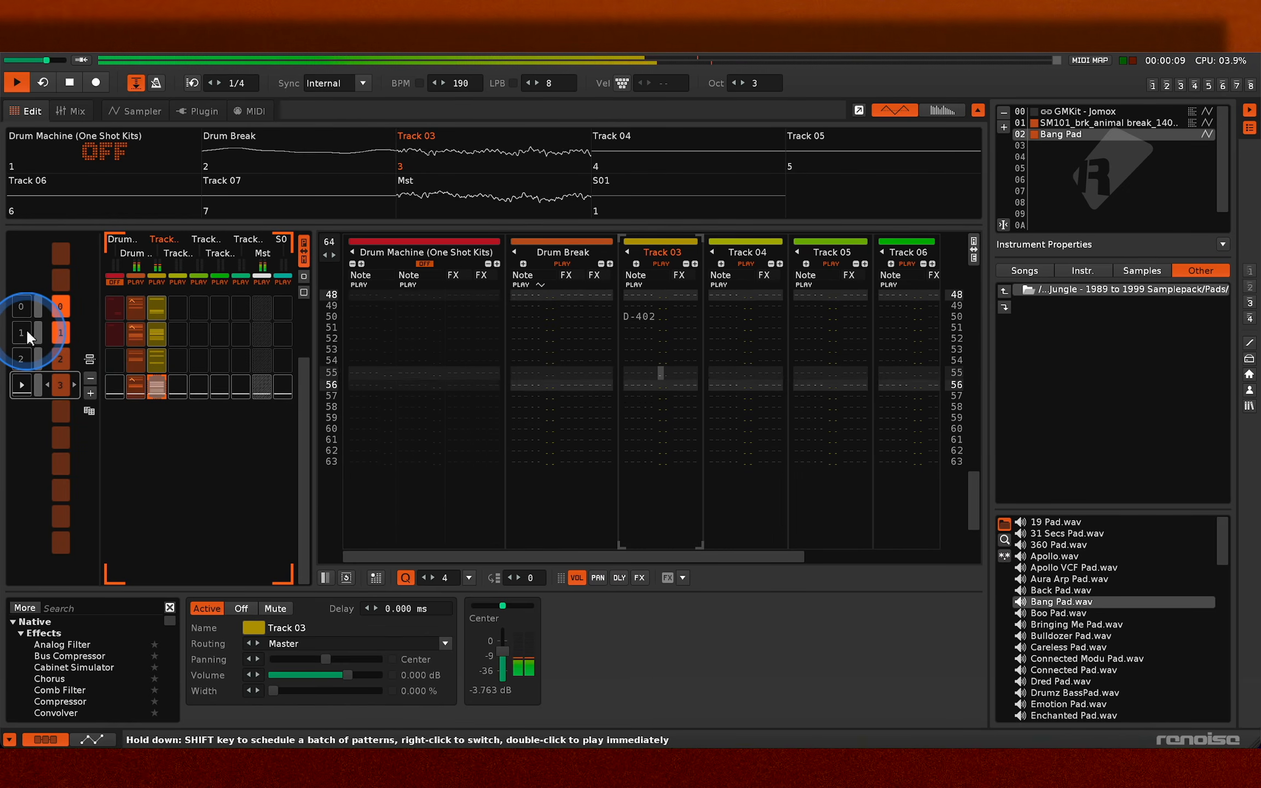
# - Add an Envelope device to the volume modulation of the Bang Pad instrument in the Sampler
pyautogui.click(135, 113)
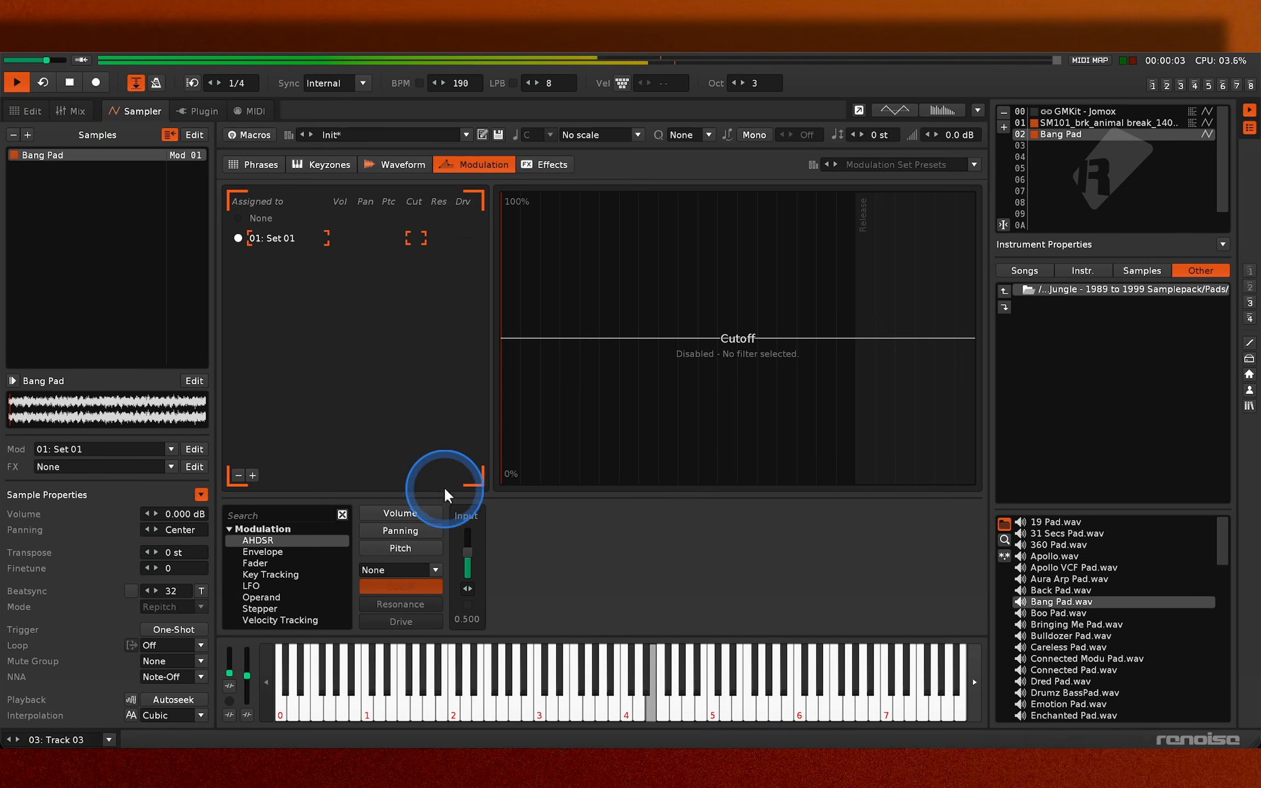
pyautogui.click(409, 512)
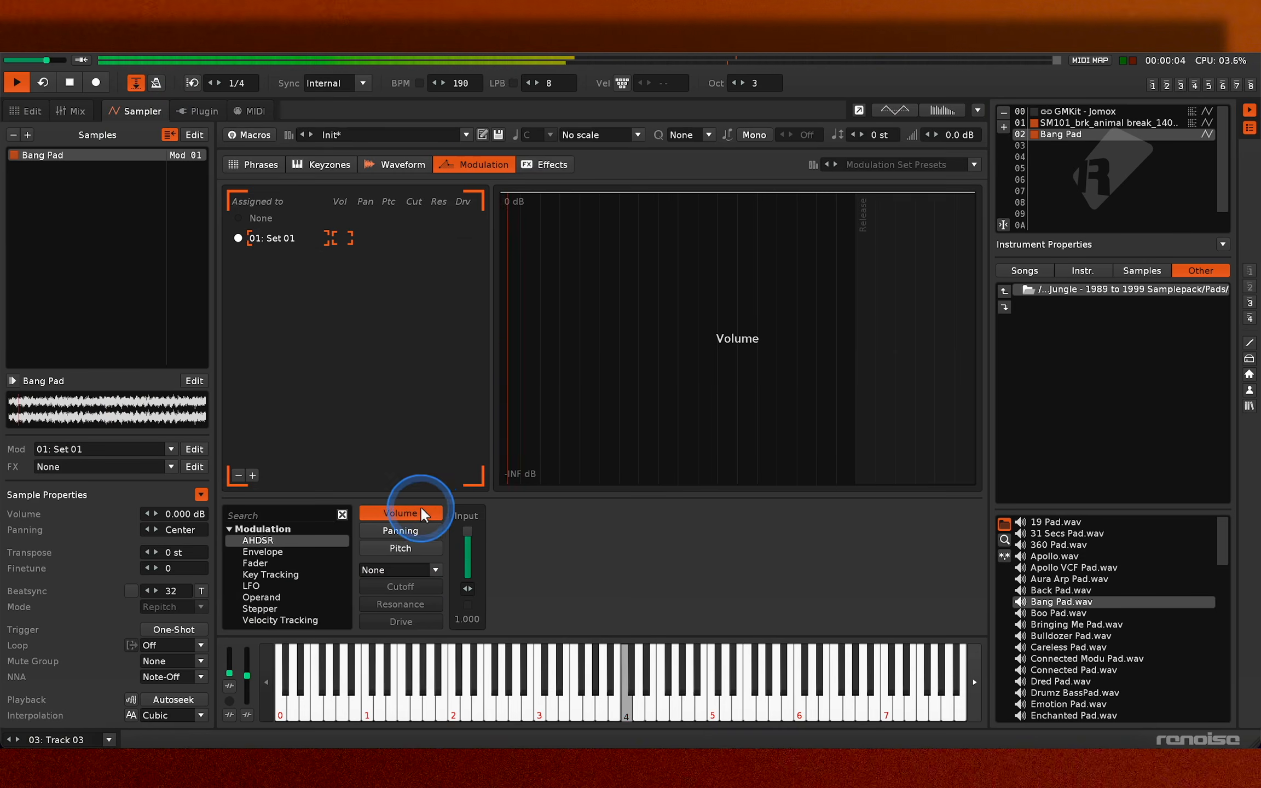
pyautogui.doubleClick(256, 552)
# - Shape the volume envelope as a straight fall to 0.000 at 245 ms, then bypass the envelope
pyautogui.moveTo(633, 567); pyautogui.dragTo(583, 584)
pyautogui.moveTo(775, 568); pyautogui.dragTo(743, 583)
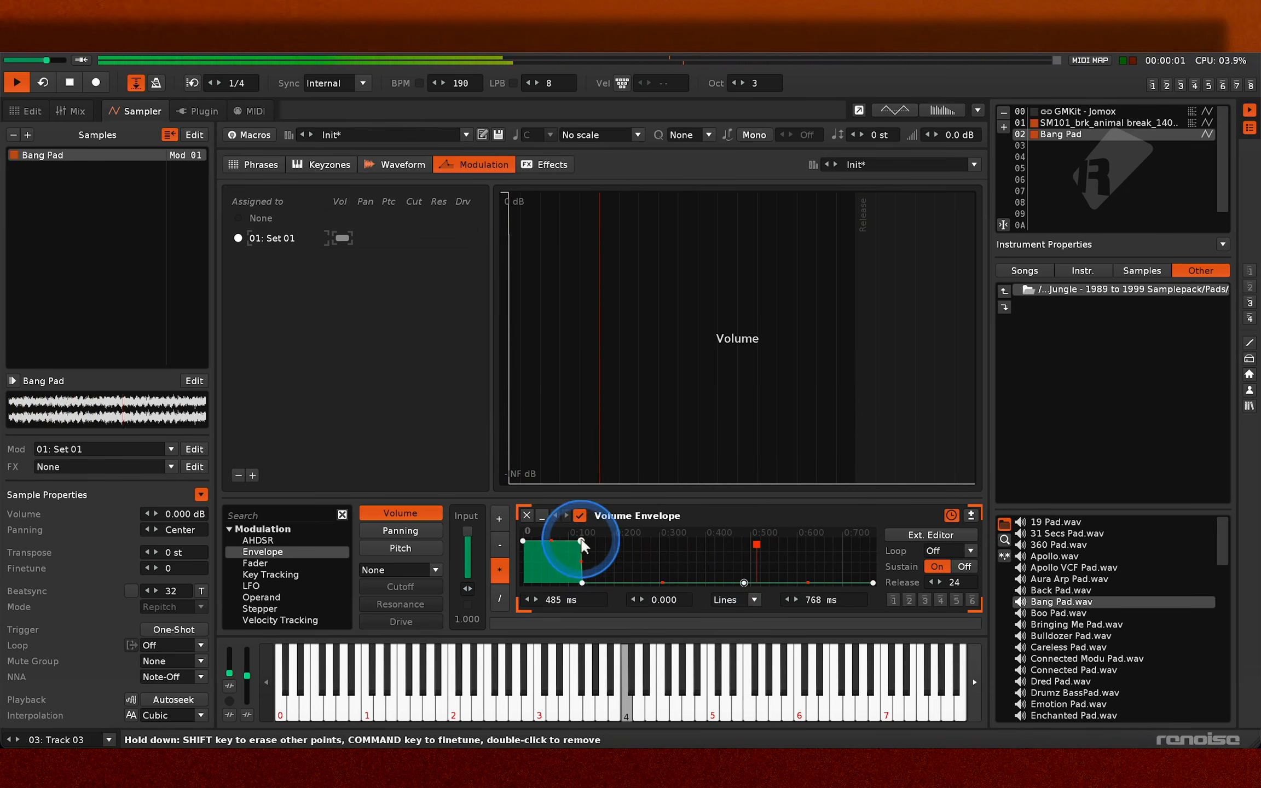
pyautogui.moveTo(580, 542); pyautogui.dragTo(636, 583)
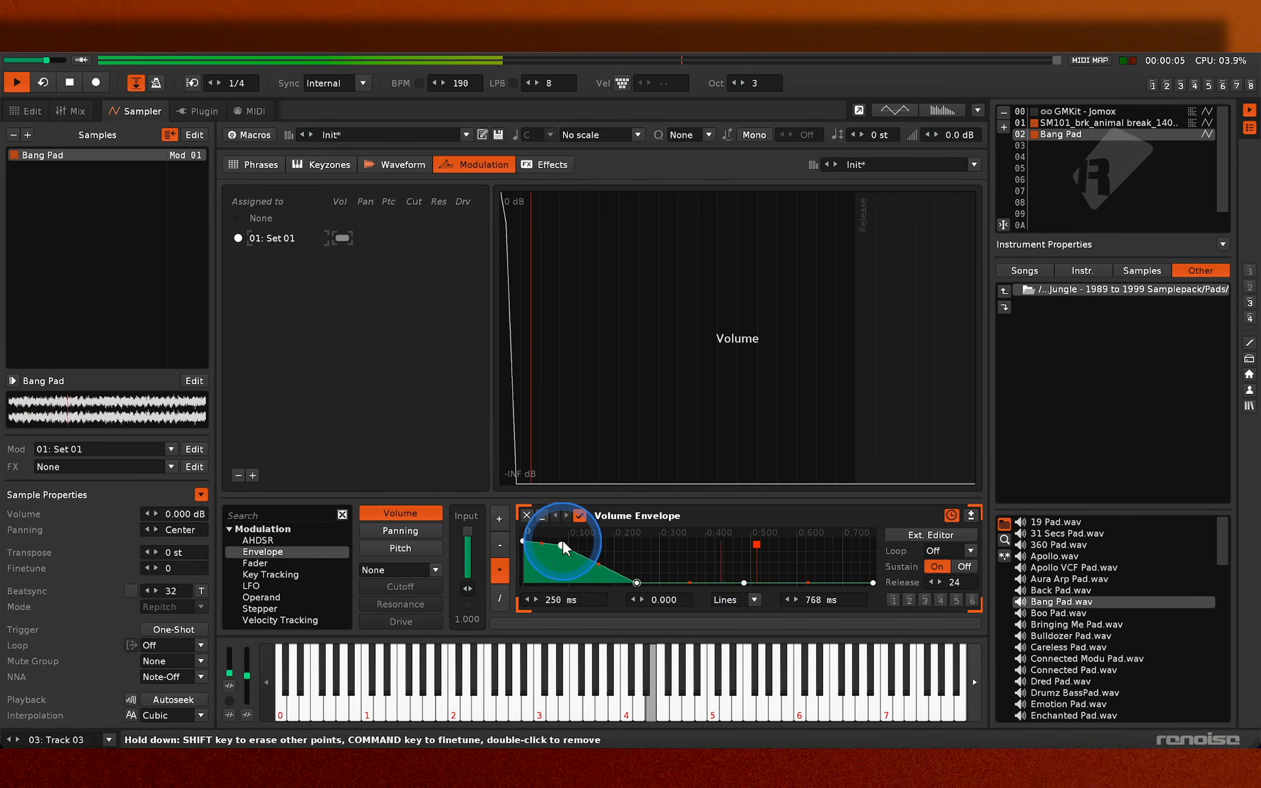
pyautogui.moveTo(561, 542); pyautogui.dragTo(640, 586)
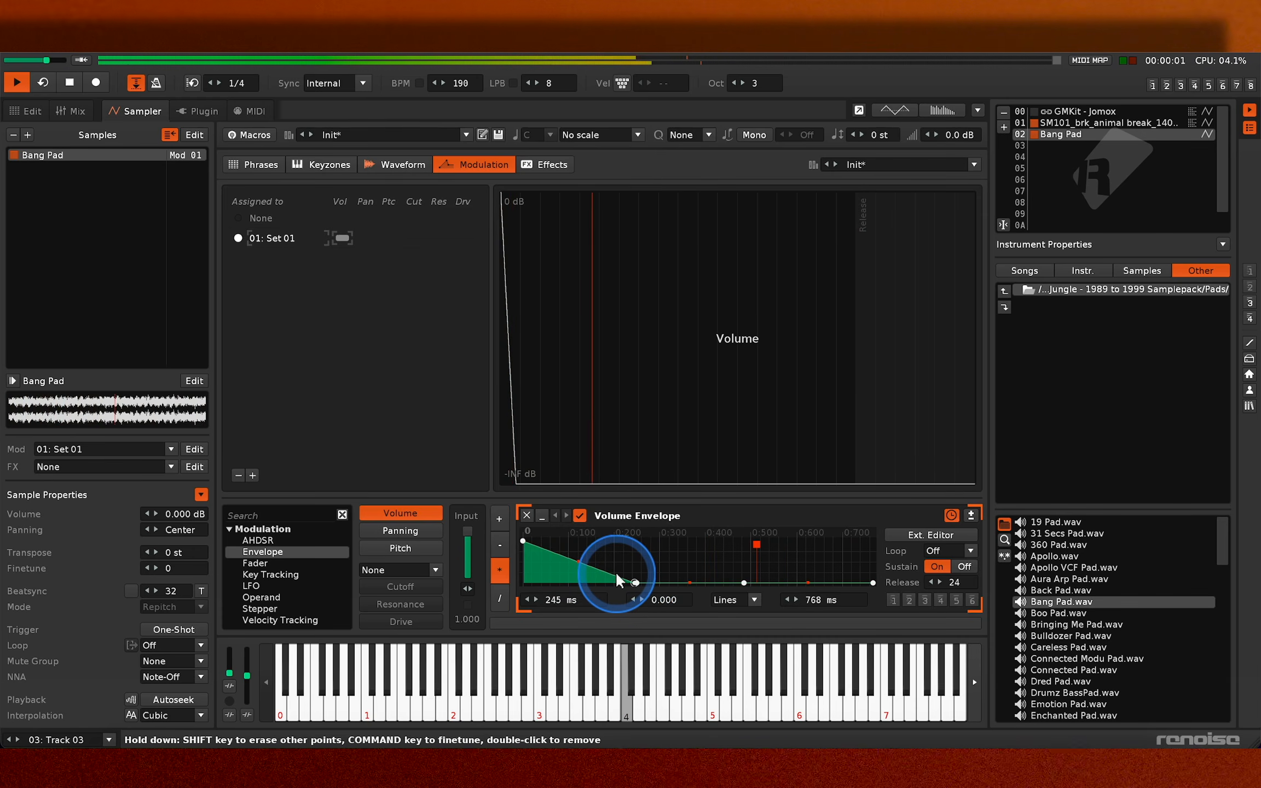
pyautogui.click(580, 515)
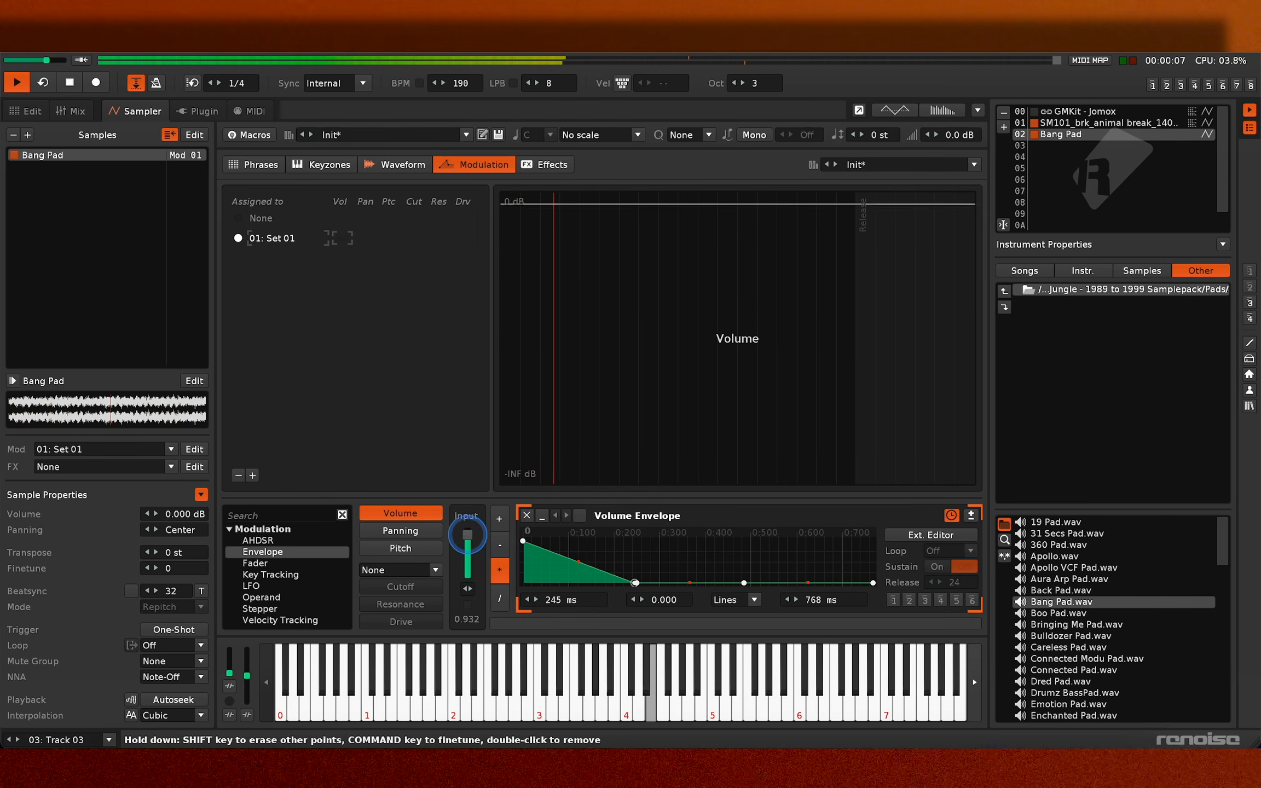
# - Add Key Tracking to Bang Pad's panning modulation and lower the panning input to -0.208
pyautogui.click(400, 530)
pyautogui.doubleClick(272, 574)
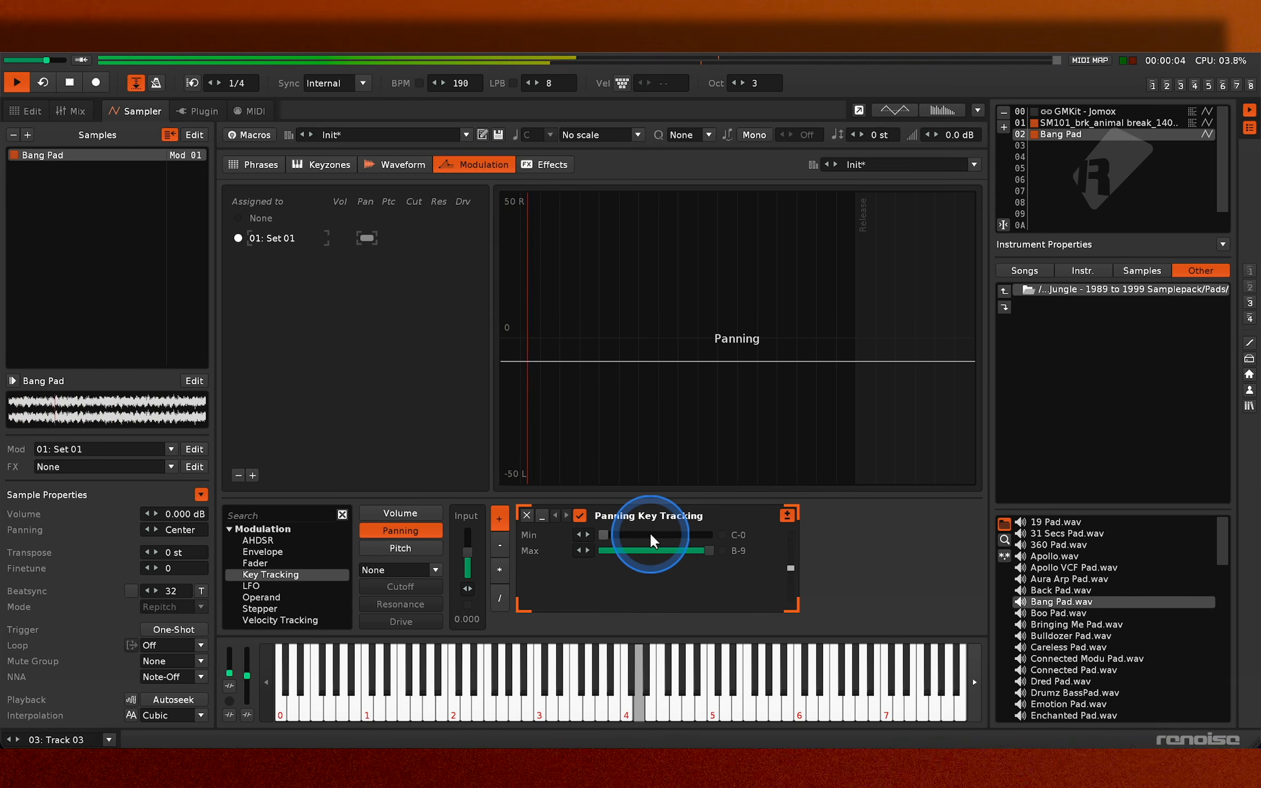
pyautogui.moveTo(470, 552); pyautogui.dragTo(472, 591)
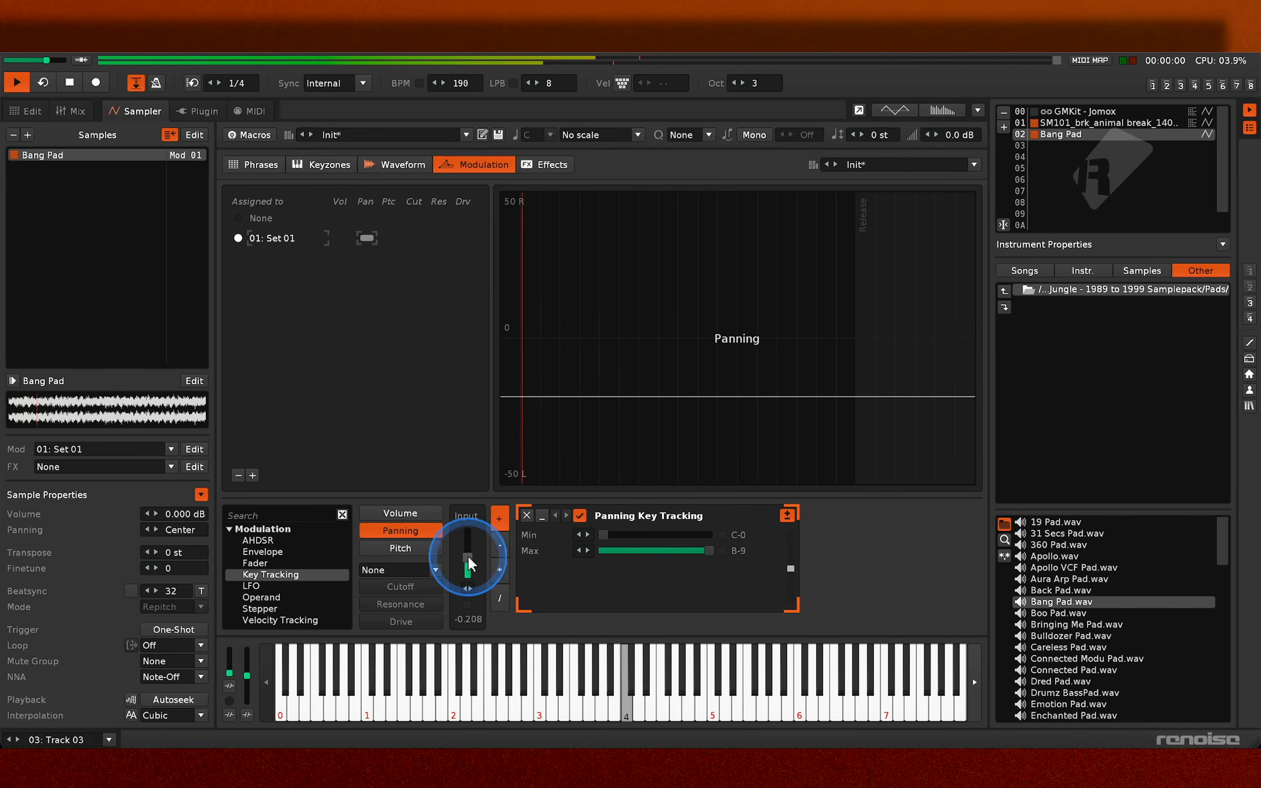
# - Try the multiply, subtract and divide operators on the panning key tracking and return to add
pyautogui.click(502, 567)
pyautogui.click(503, 545)
pyautogui.click(499, 598)
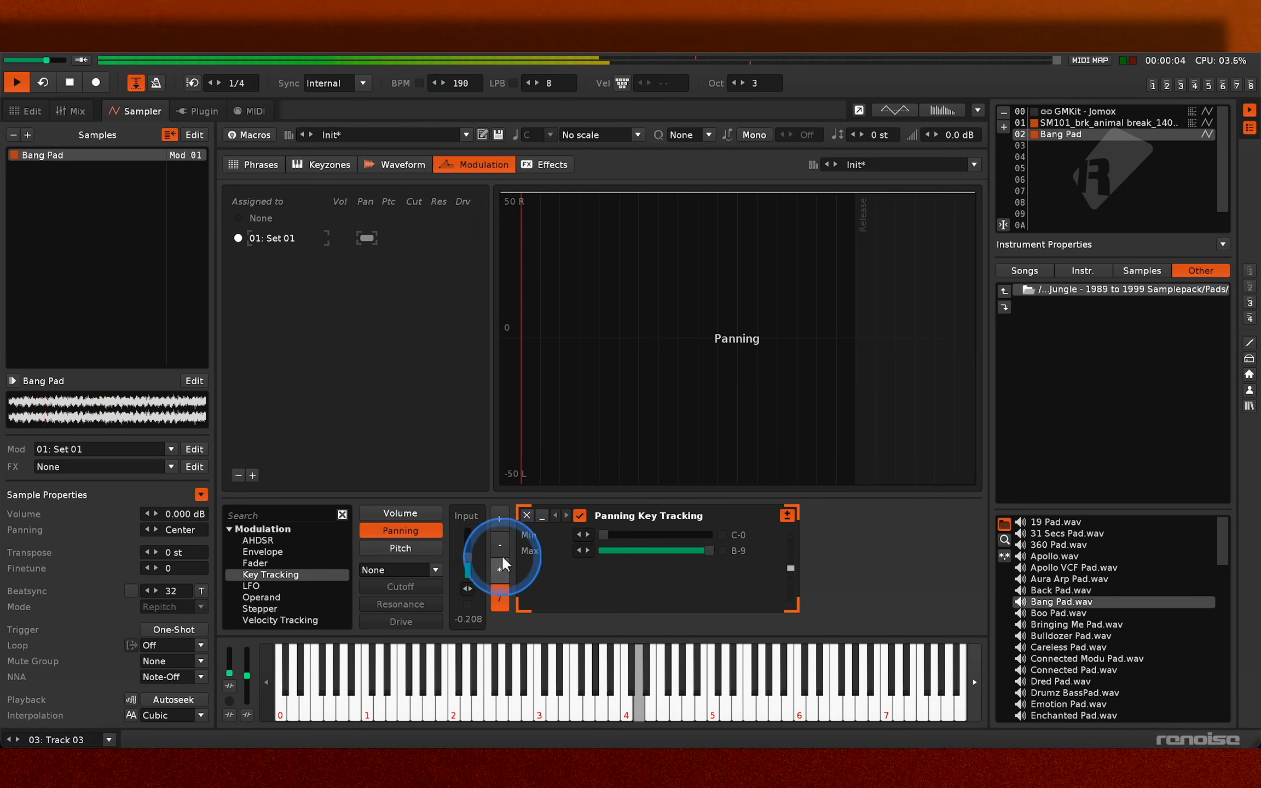
pyautogui.click(499, 519)
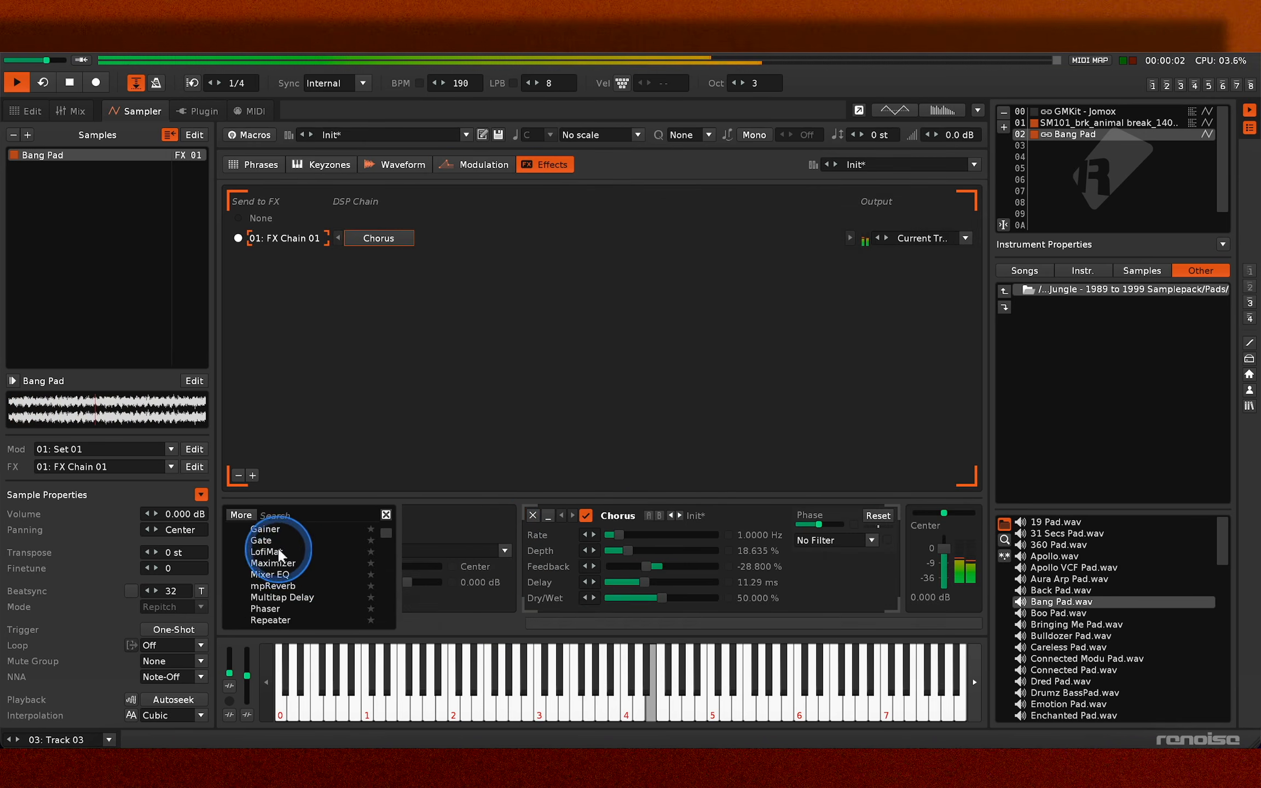
# - Add a LofiMat device after the Chorus in Bang Pad's FX Chain 01
pyautogui.doubleClick(279, 552)
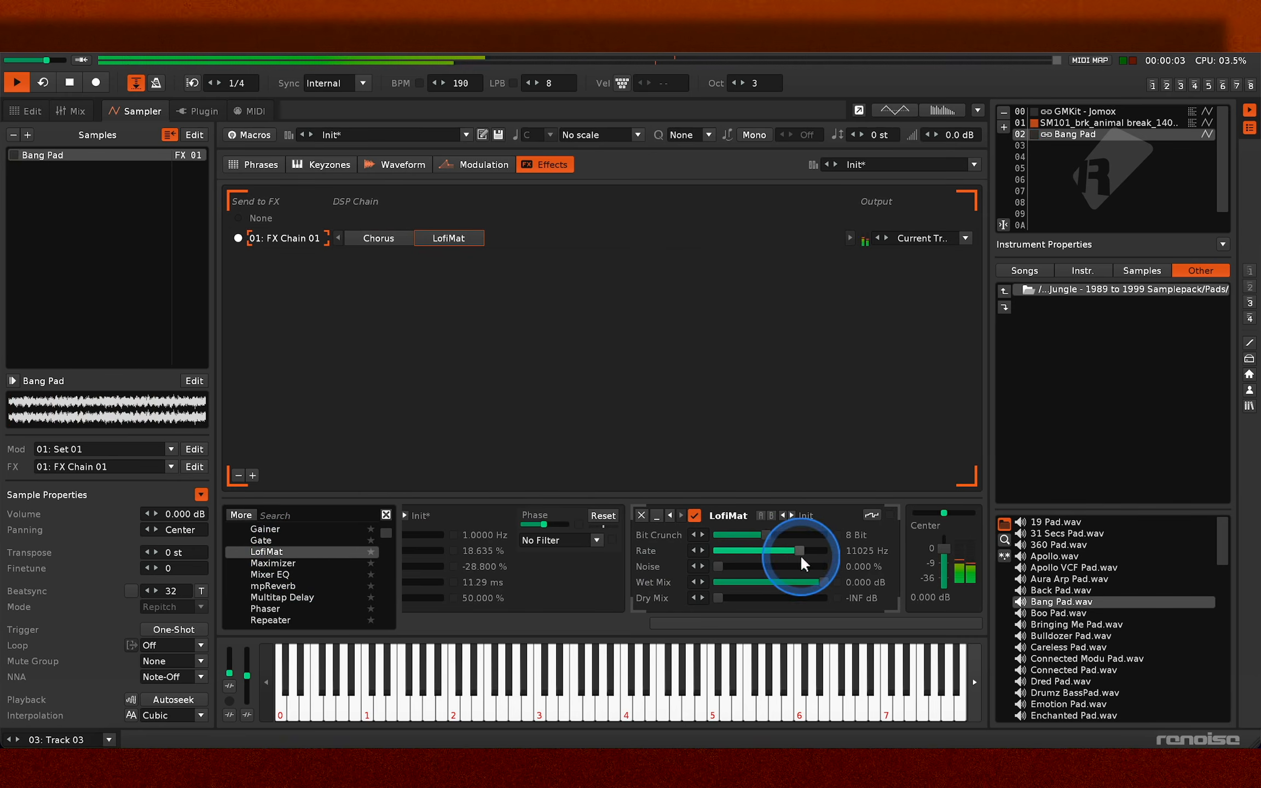
pyautogui.hscroll(-5, 569, 554)
pyautogui.hscroll(-3, 569, 558)
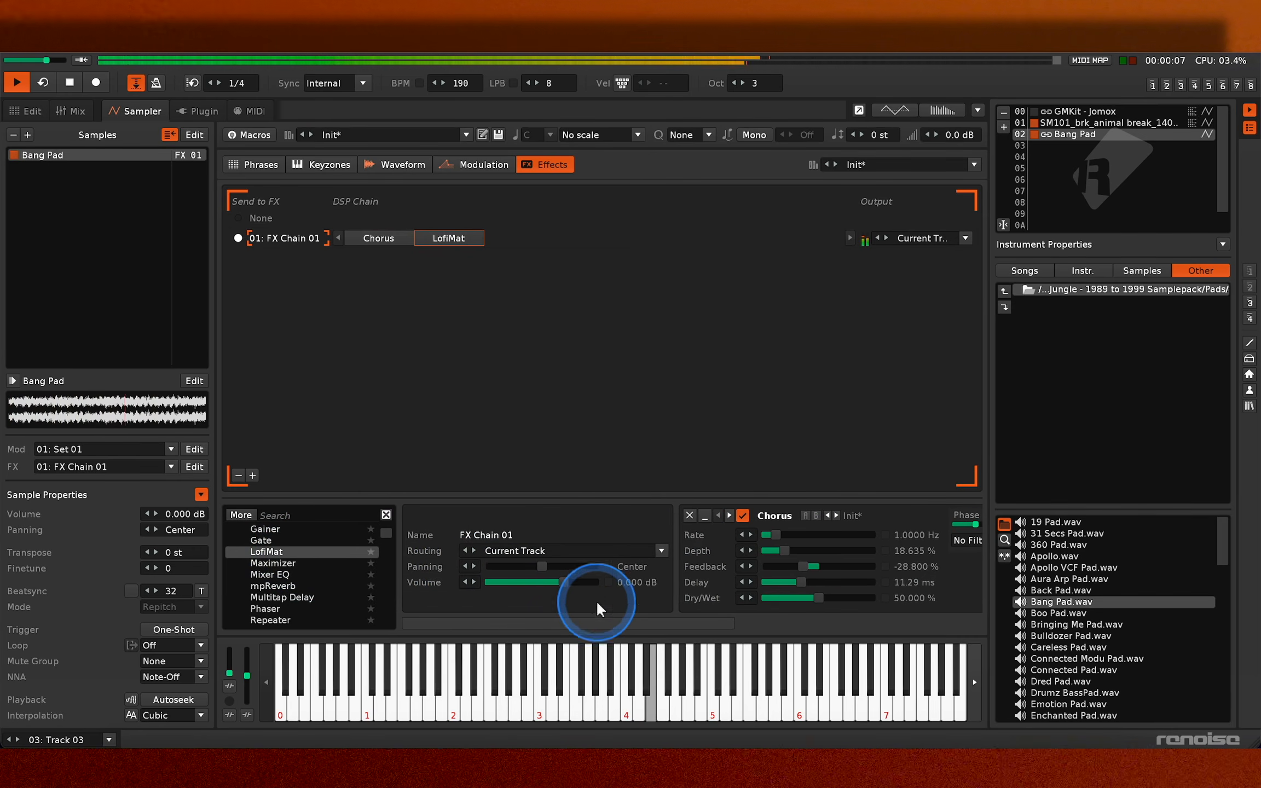
# - Set the Chorus to 100 % dry/wet, 0.00 ms delay and 0 % feedback
pyautogui.hscroll(4, 598, 610)
pyautogui.moveTo(629, 599); pyautogui.dragTo(704, 593)
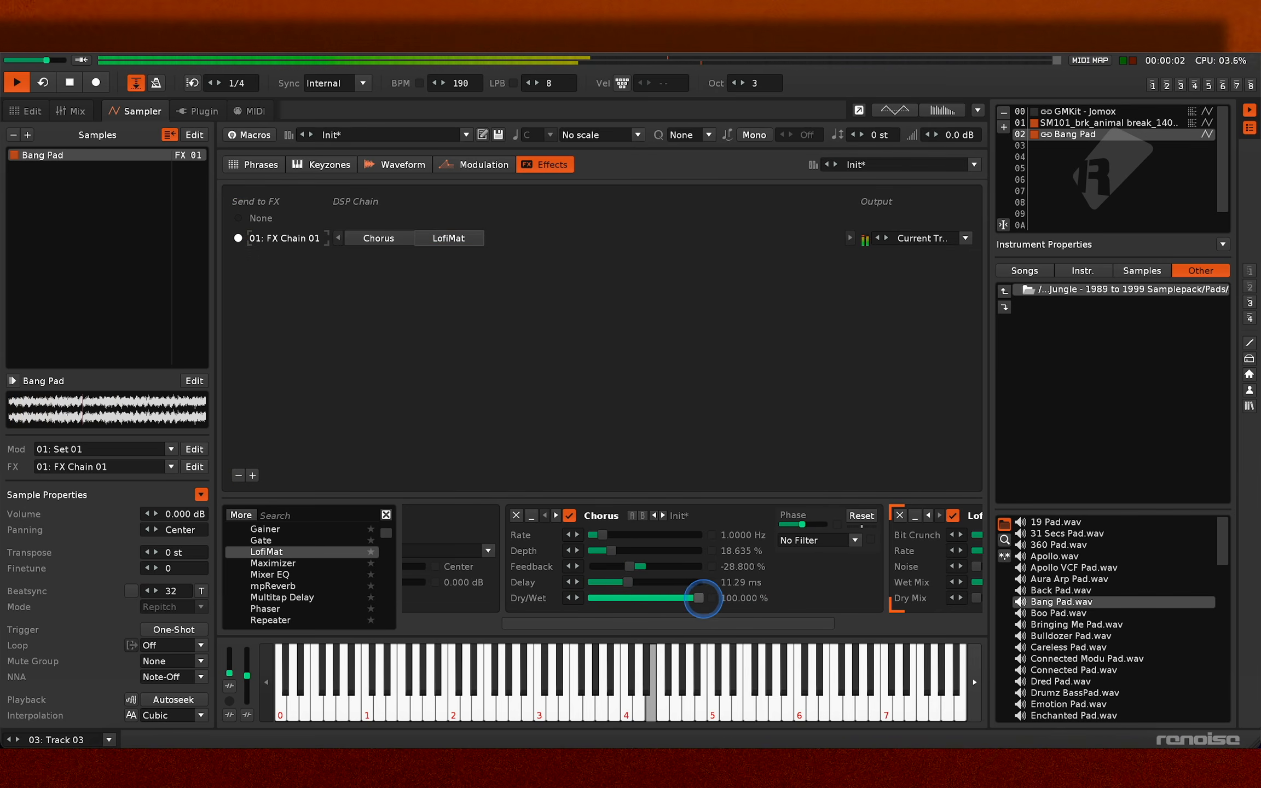
pyautogui.moveTo(474, 574); pyautogui.dragTo(592, 584)
pyautogui.doubleClick(632, 566)
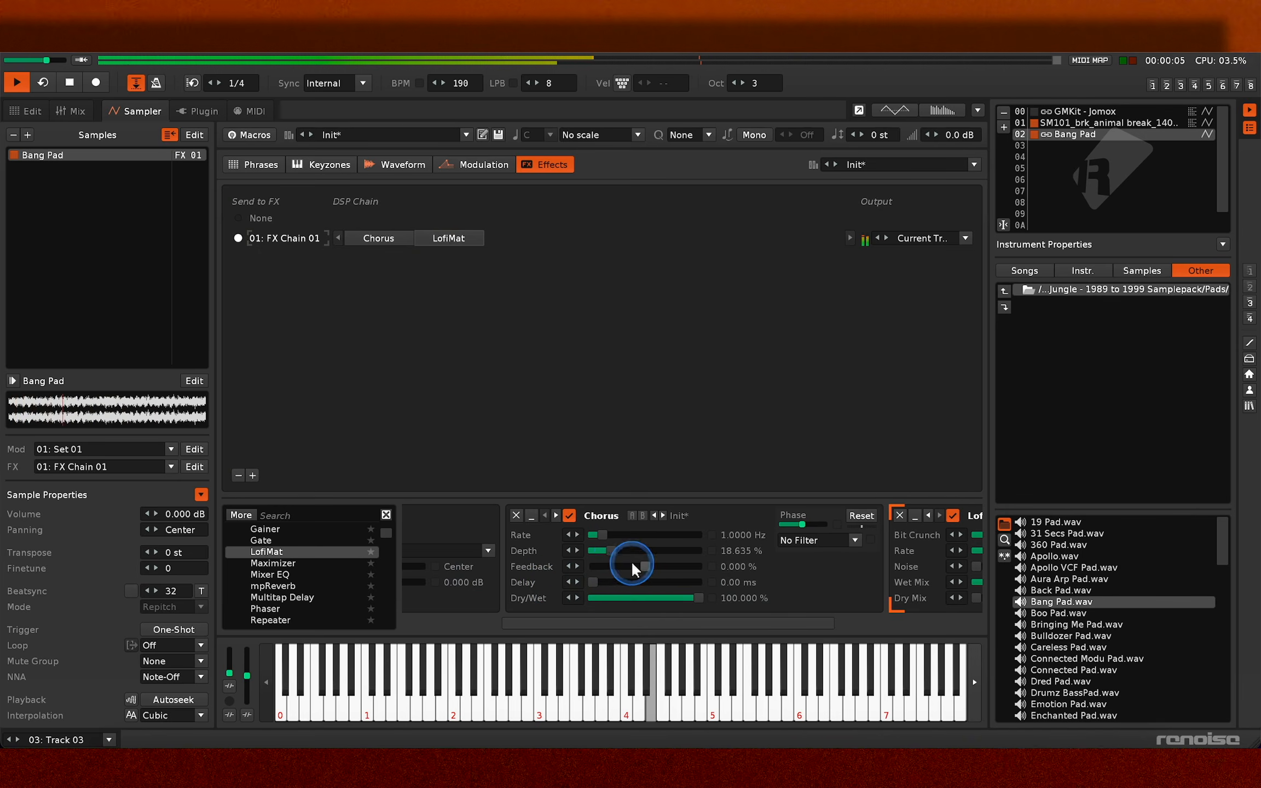
# - Set the Chorus to a 0.0100 Hz rate, 40 % depth and 25.620 % dry/wet
pyautogui.moveTo(606, 535); pyautogui.dragTo(581, 534)
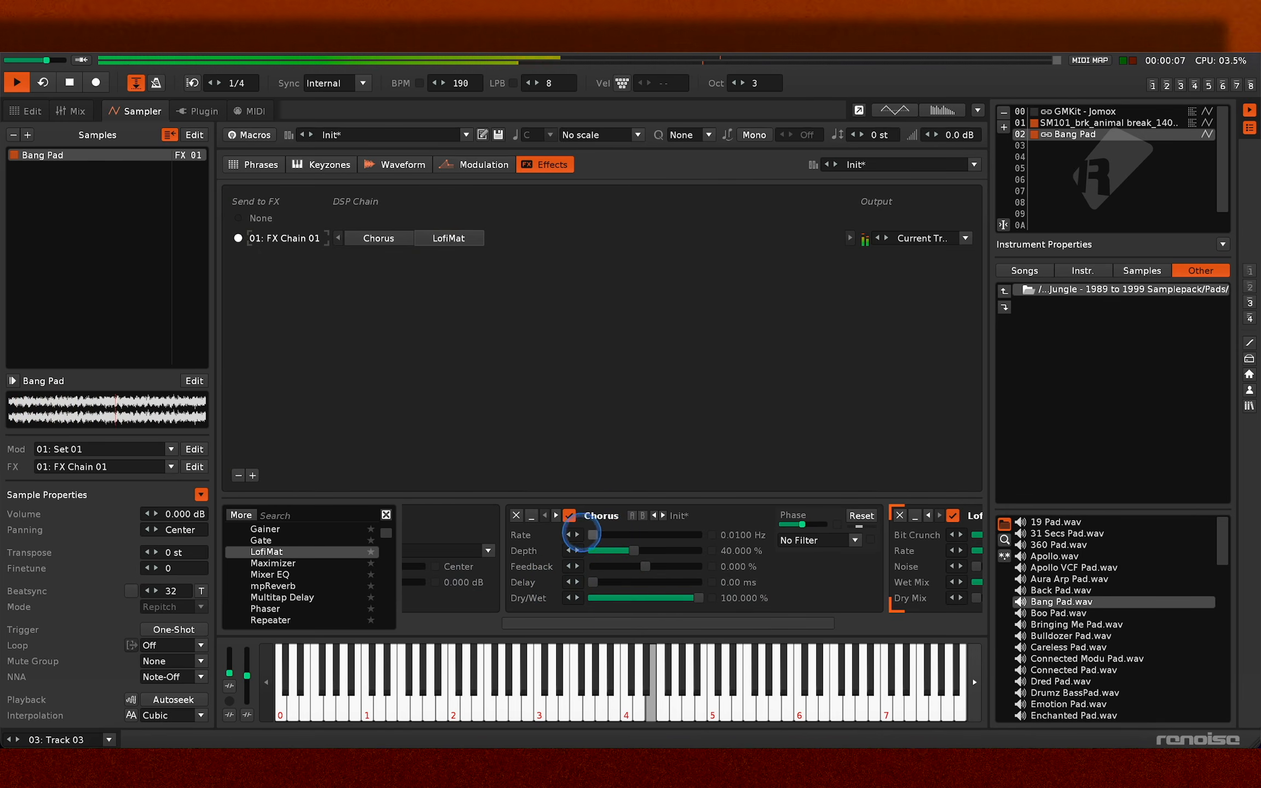
pyautogui.moveTo(608, 597); pyautogui.dragTo(620, 598)
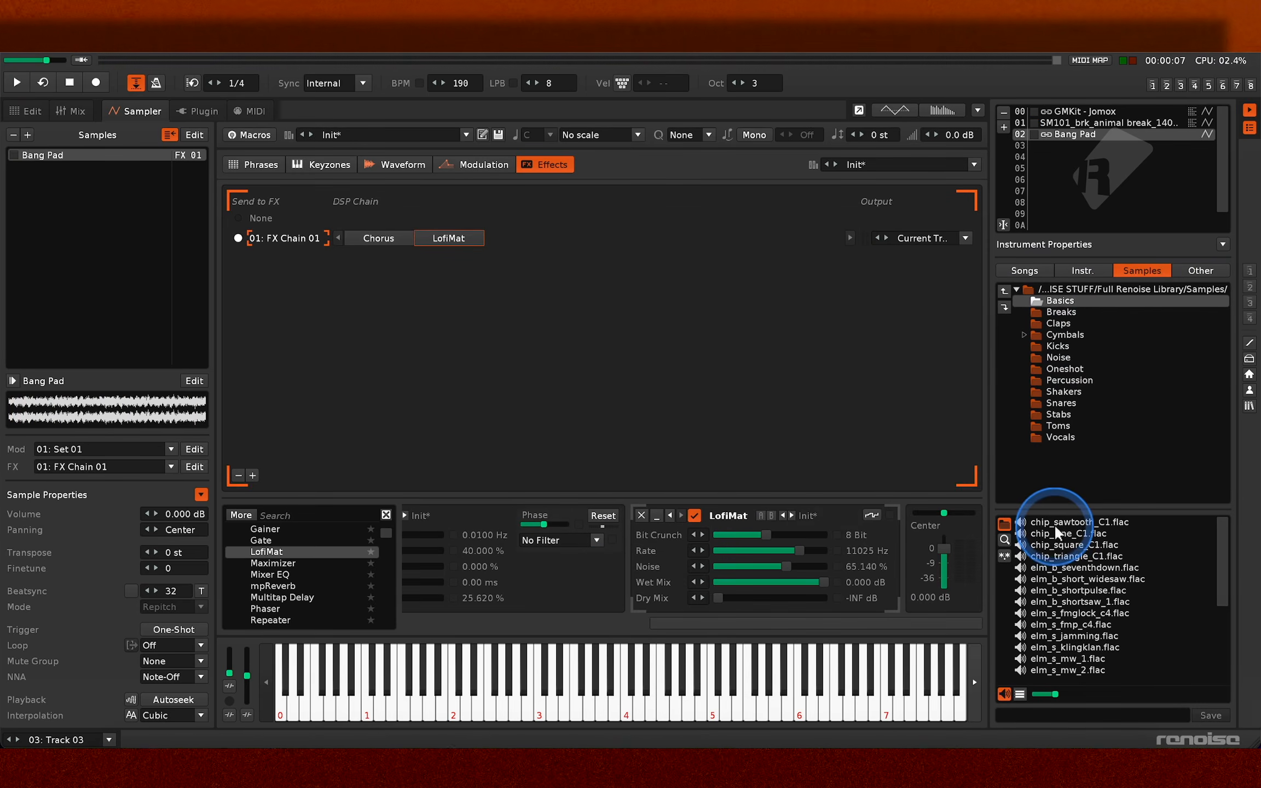
# - Load chip_sawtooth_C1.flac from the Basics samples into instrument slot 03 and play a note with it
pyautogui.click(1057, 524)
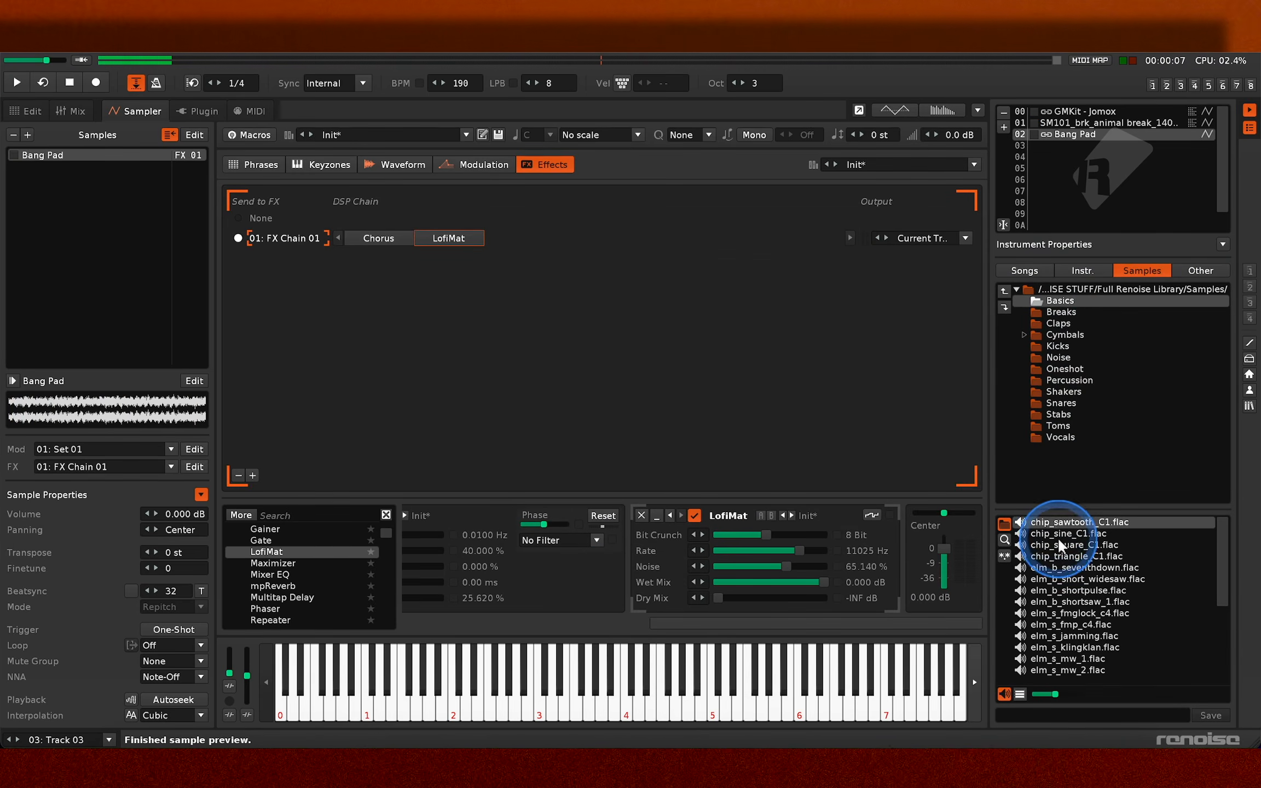
pyautogui.moveTo(1060, 527); pyautogui.dragTo(1060, 154)
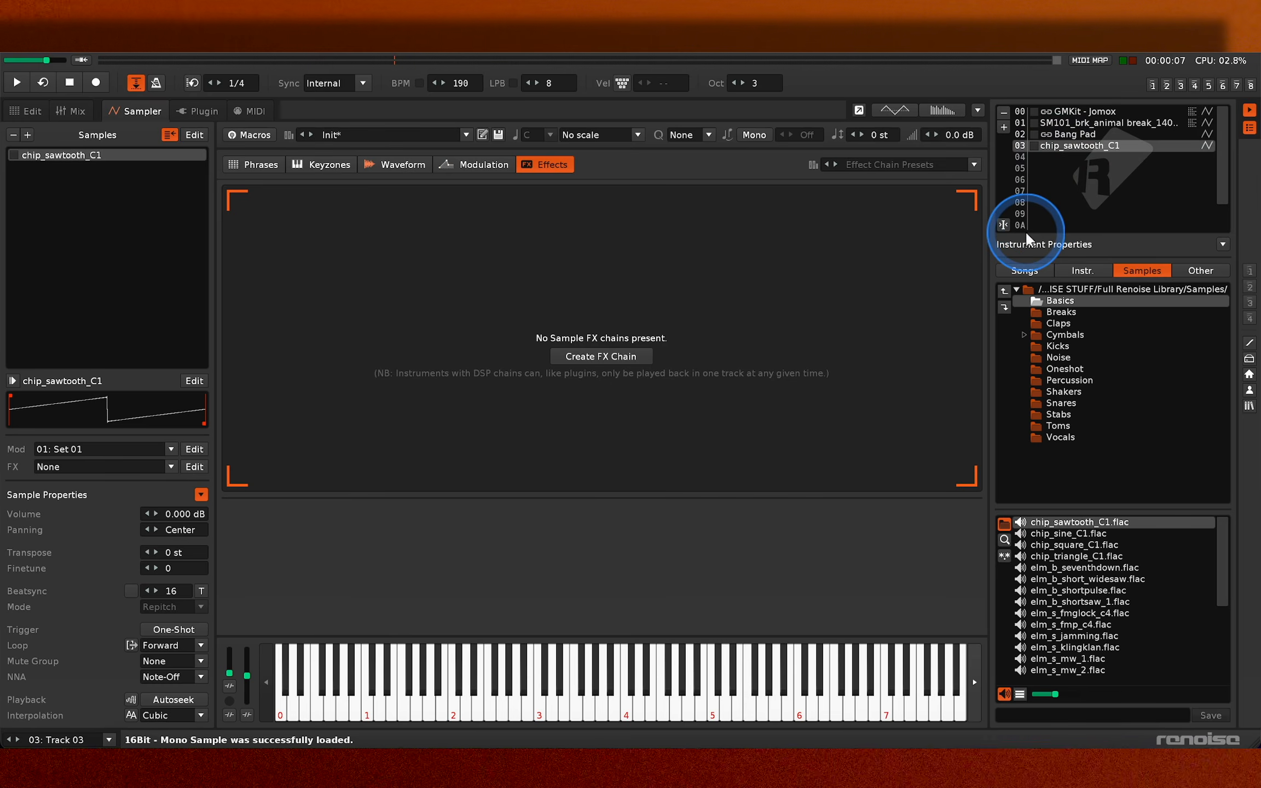
pyautogui.press('i')
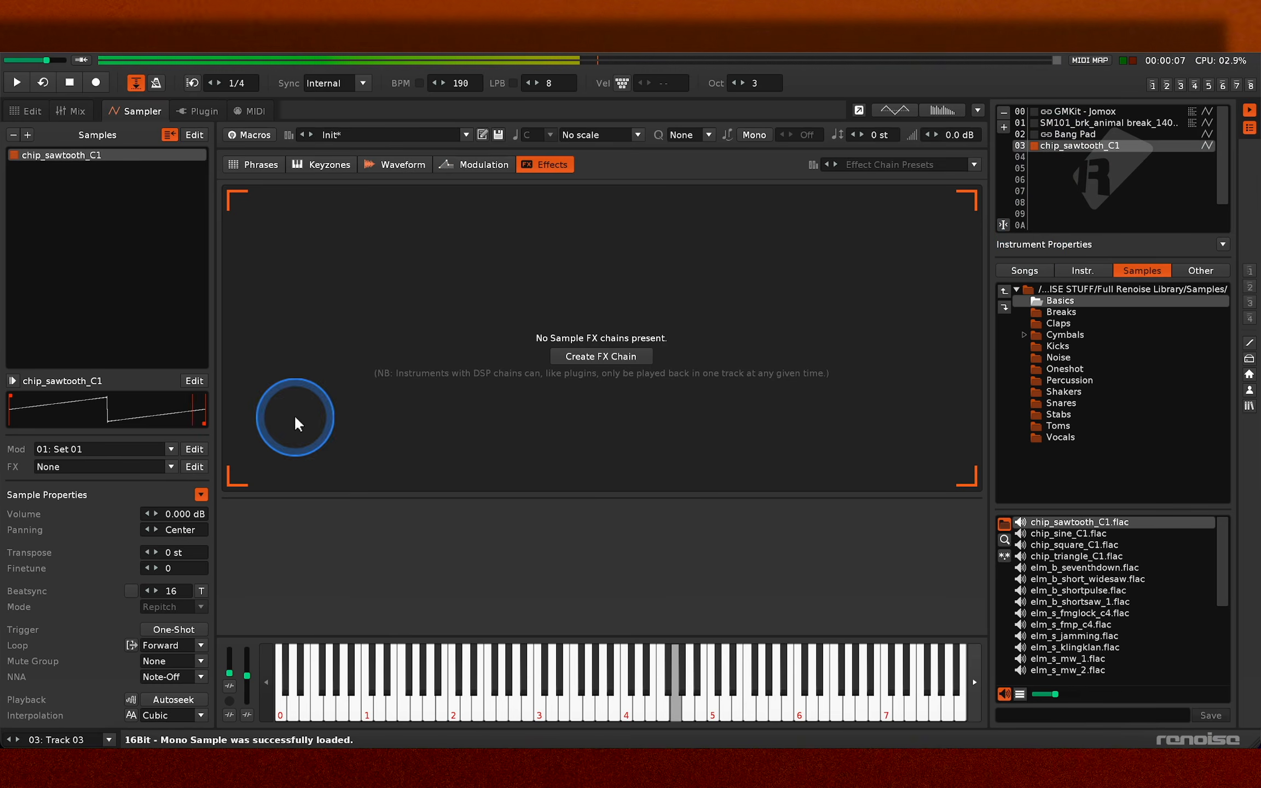
# - Set the sawtooth sample's transpose to 48 st and play notes to check its pitch
pyautogui.doubleClick(171, 552)
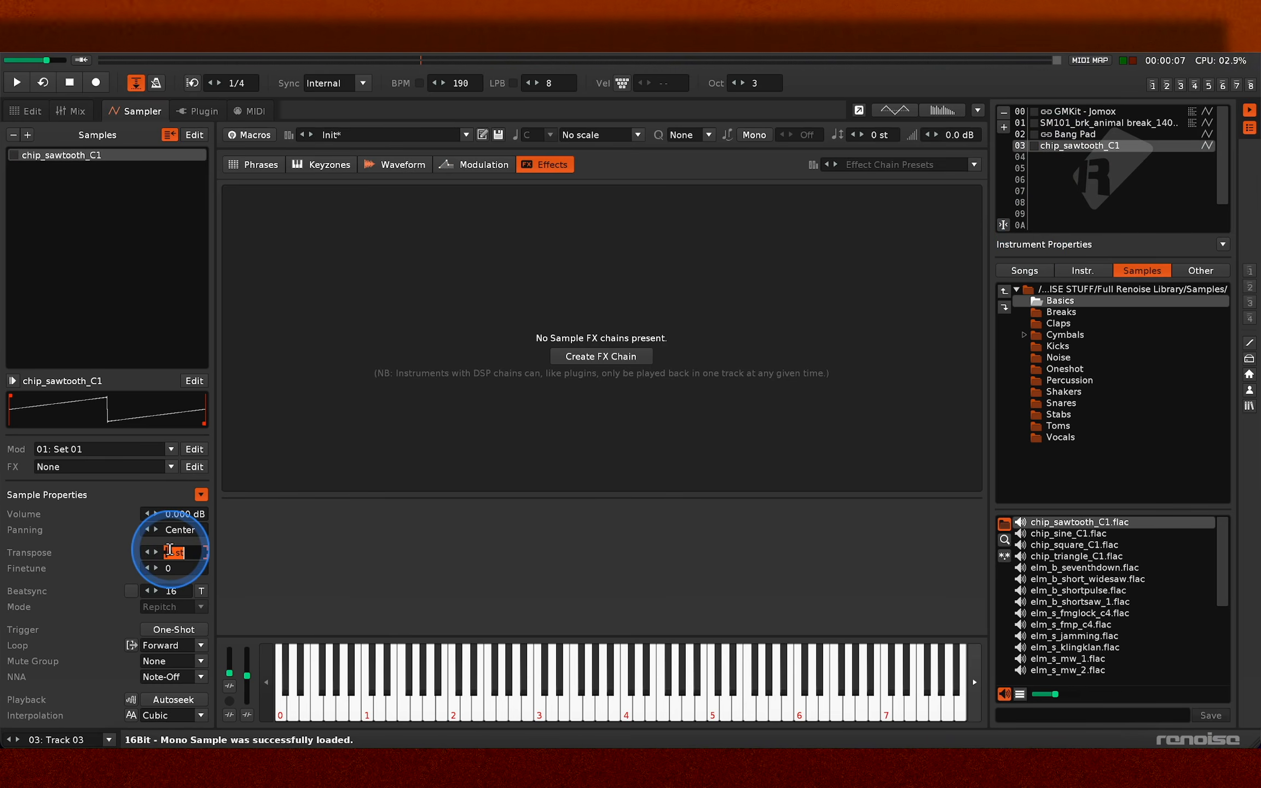
pyautogui.write('-24')
pyautogui.press('Return')
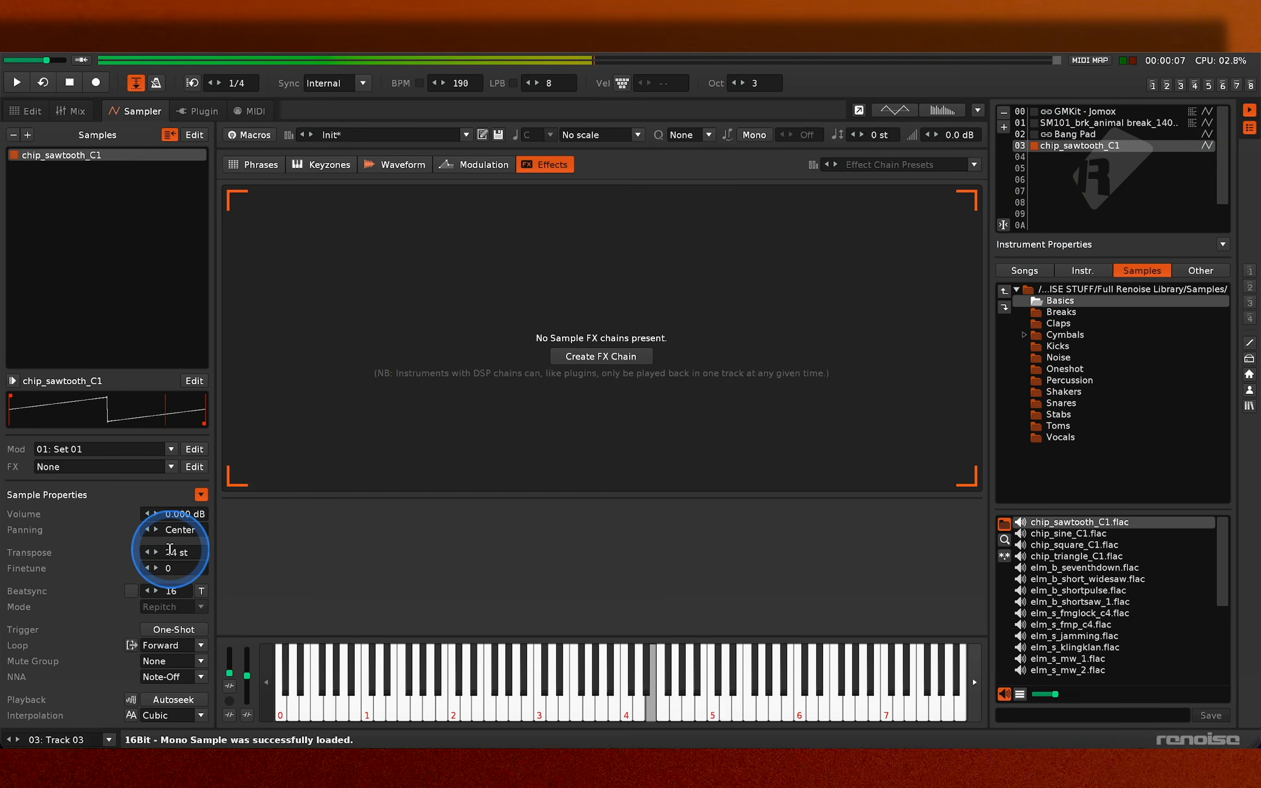
pyautogui.press('i')
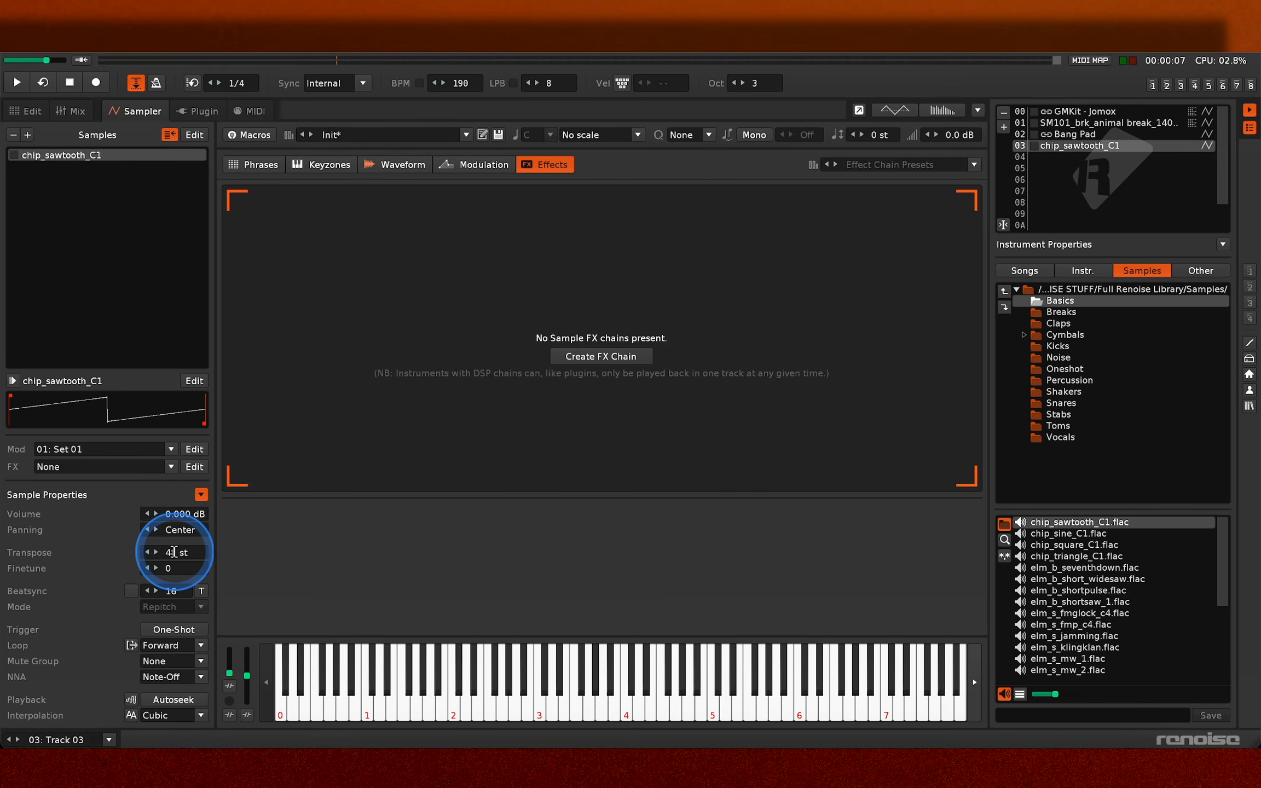
pyautogui.press('z')
pyautogui.press('n')
pyautogui.press('e')
pyautogui.press('i')
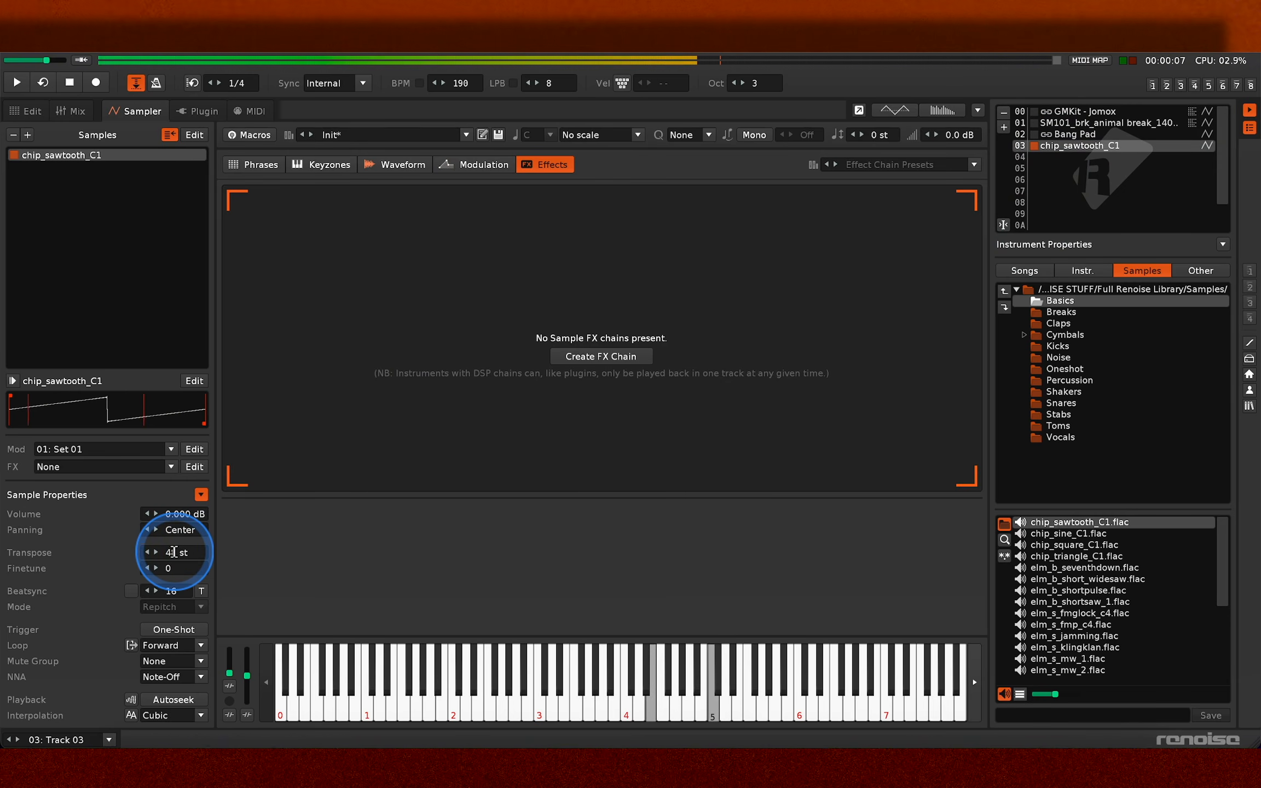
pyautogui.press('q')
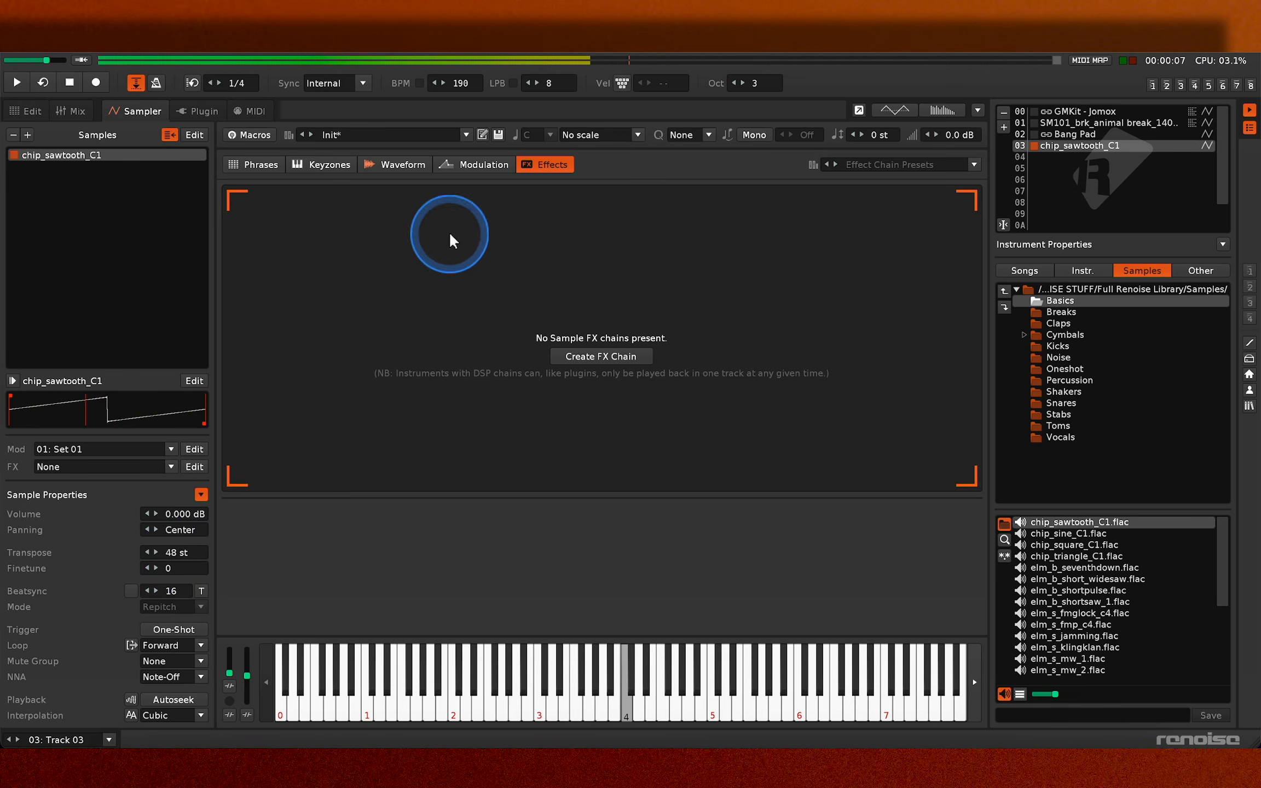
# - Add an AHDSR envelope to the sawtooth's volume modulation and play a note through it
pyautogui.click(467, 165)
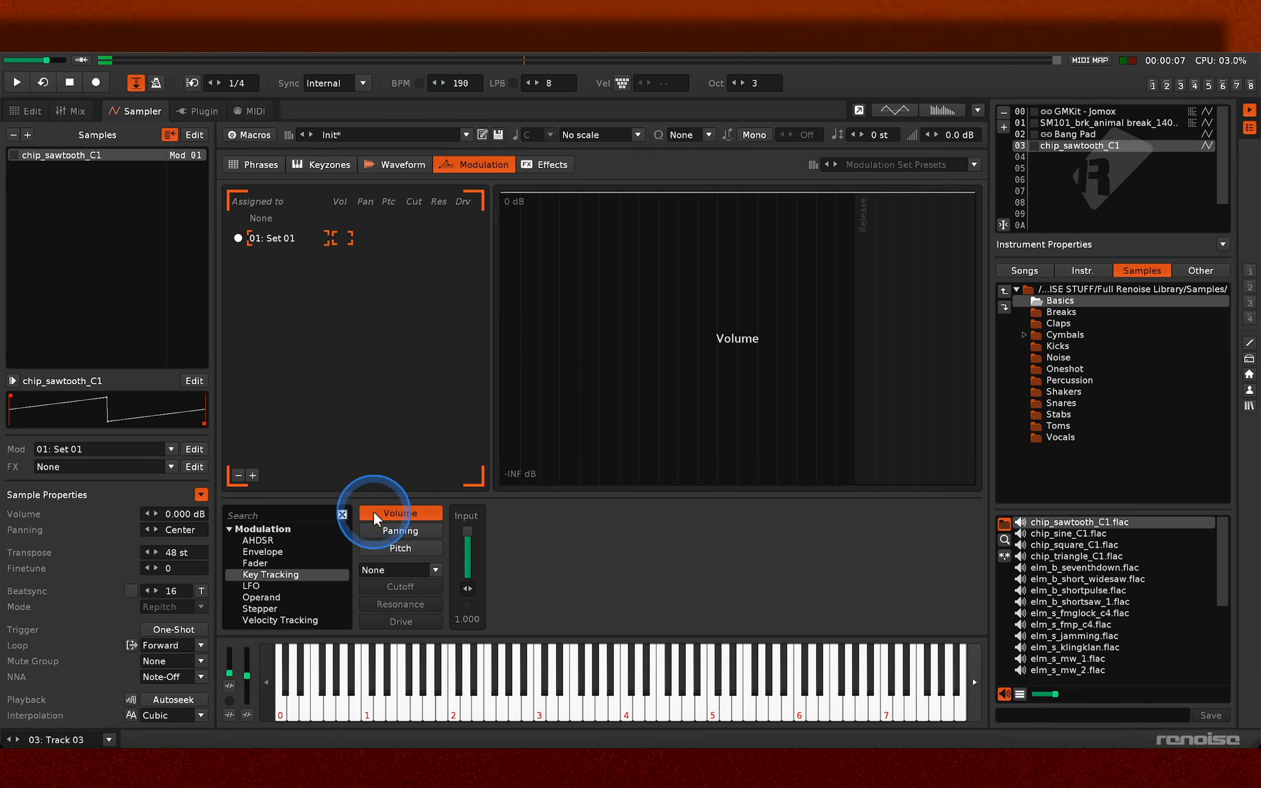
pyautogui.doubleClick(258, 540)
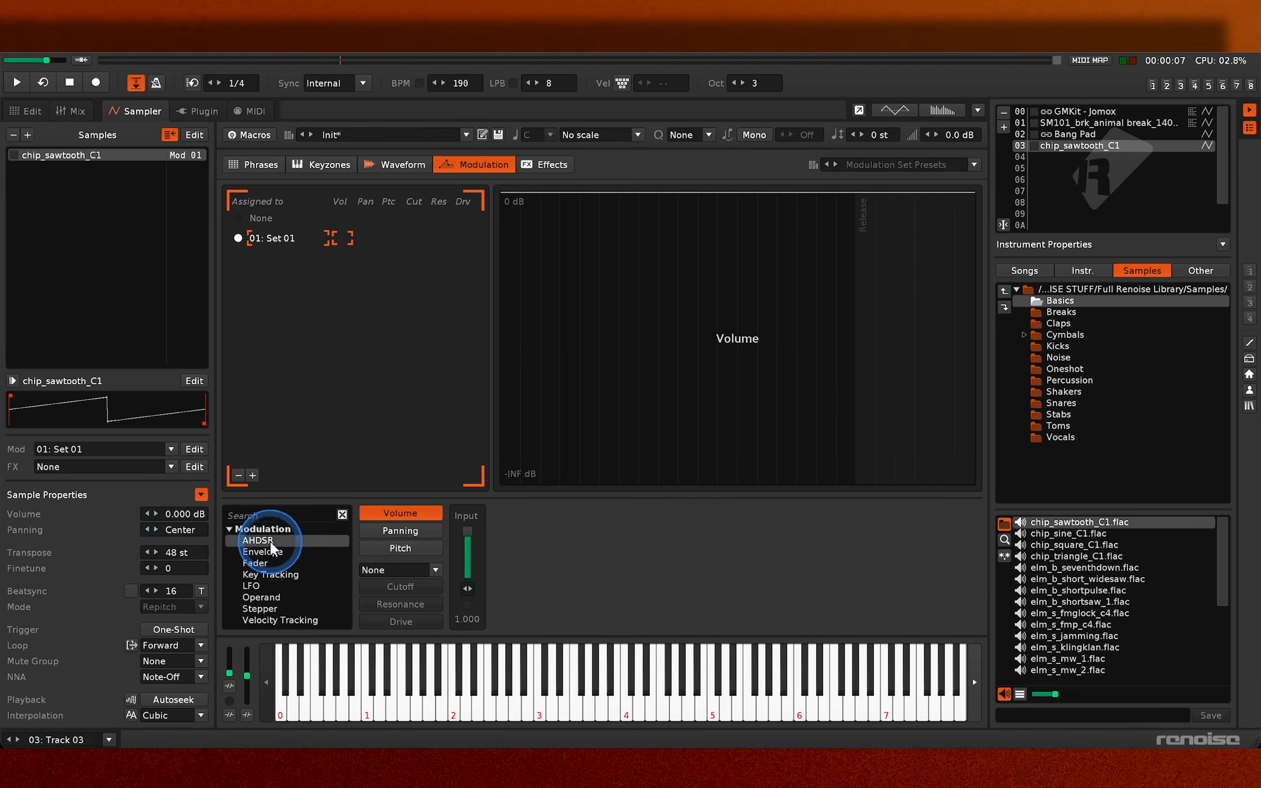
pyautogui.press('q')
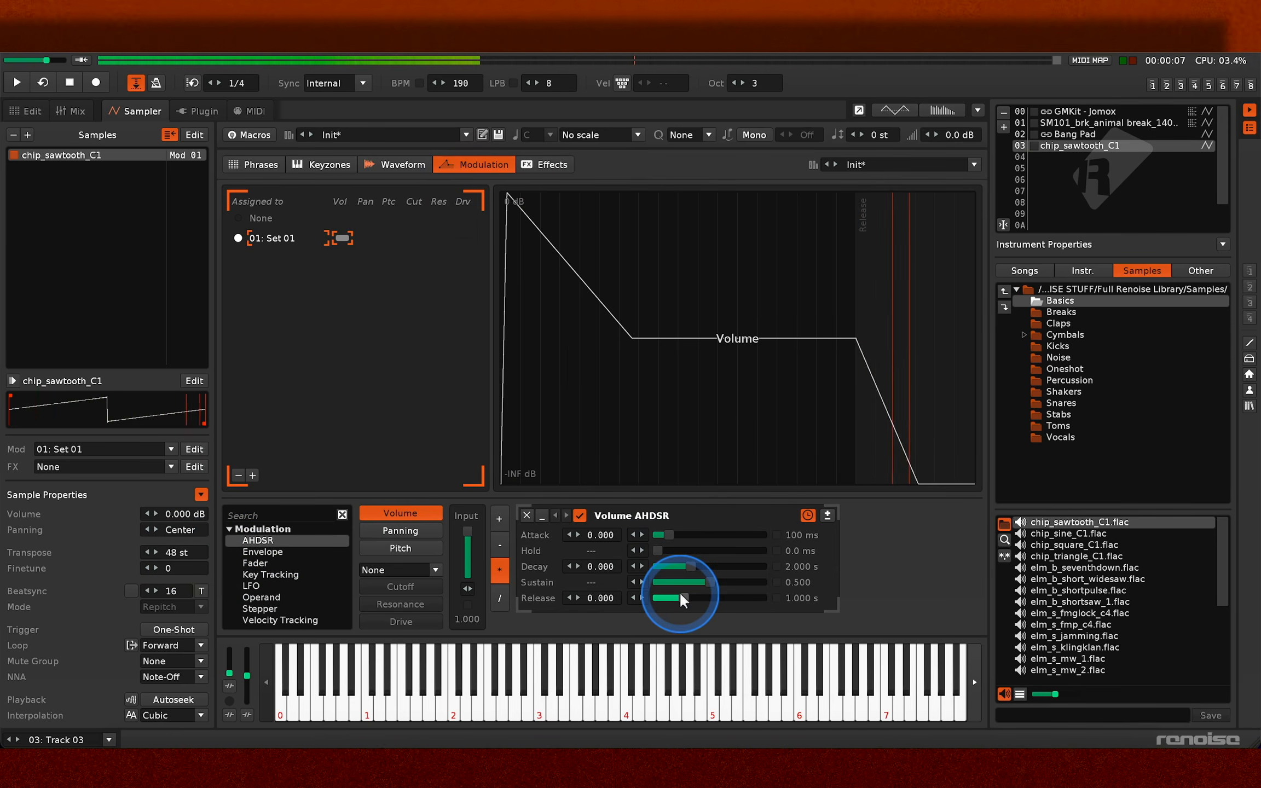
# - Set the modulation set's filter type to LP Moog and play notes to hear the sawtooth through it
pyautogui.click(436, 569)
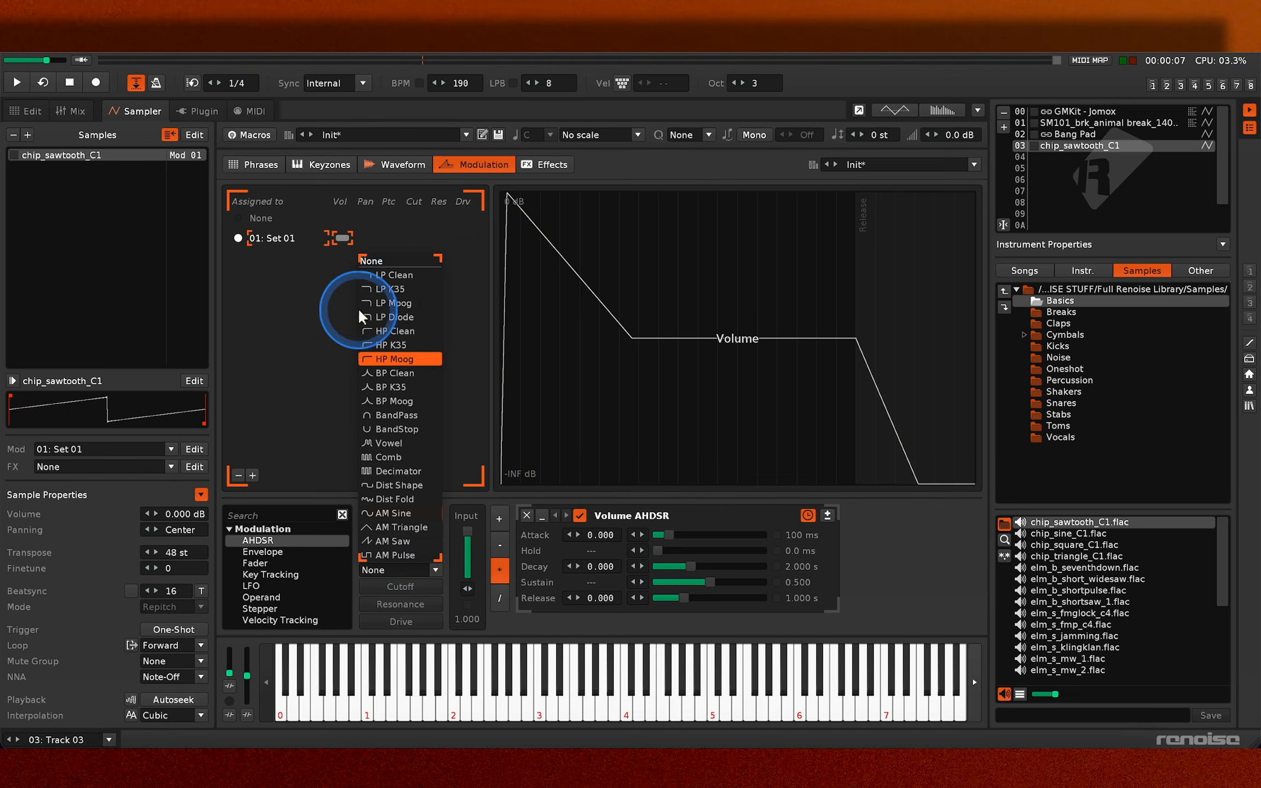
pyautogui.click(386, 304)
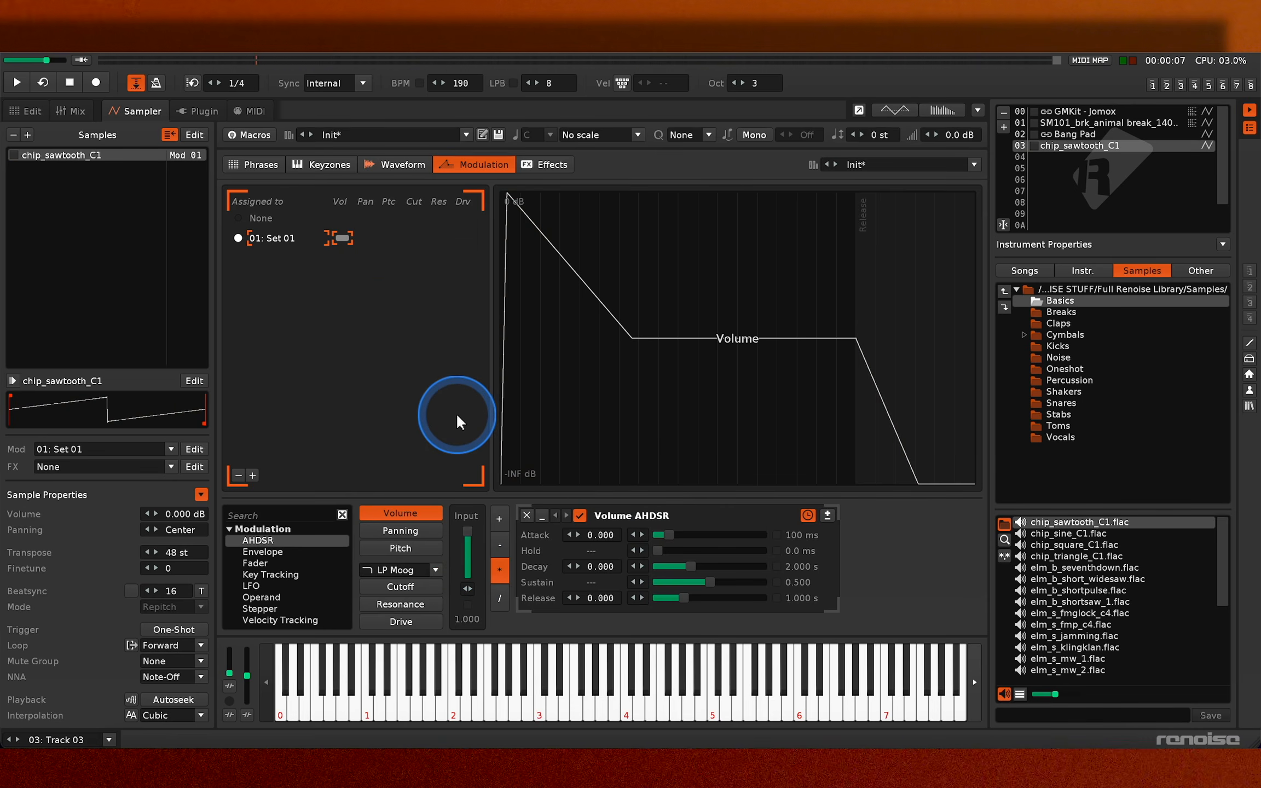
pyautogui.press('z')
pyautogui.press('c')
pyautogui.press('v')
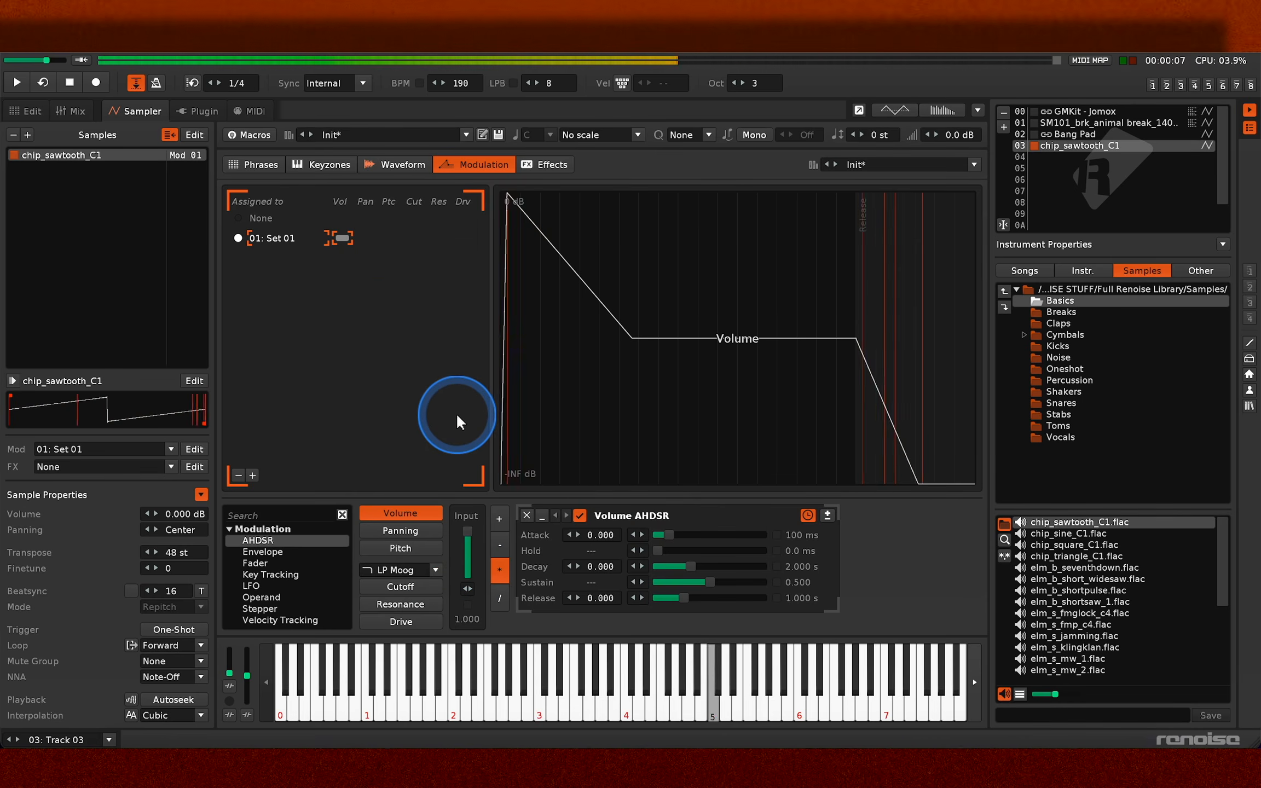
pyautogui.press('e')
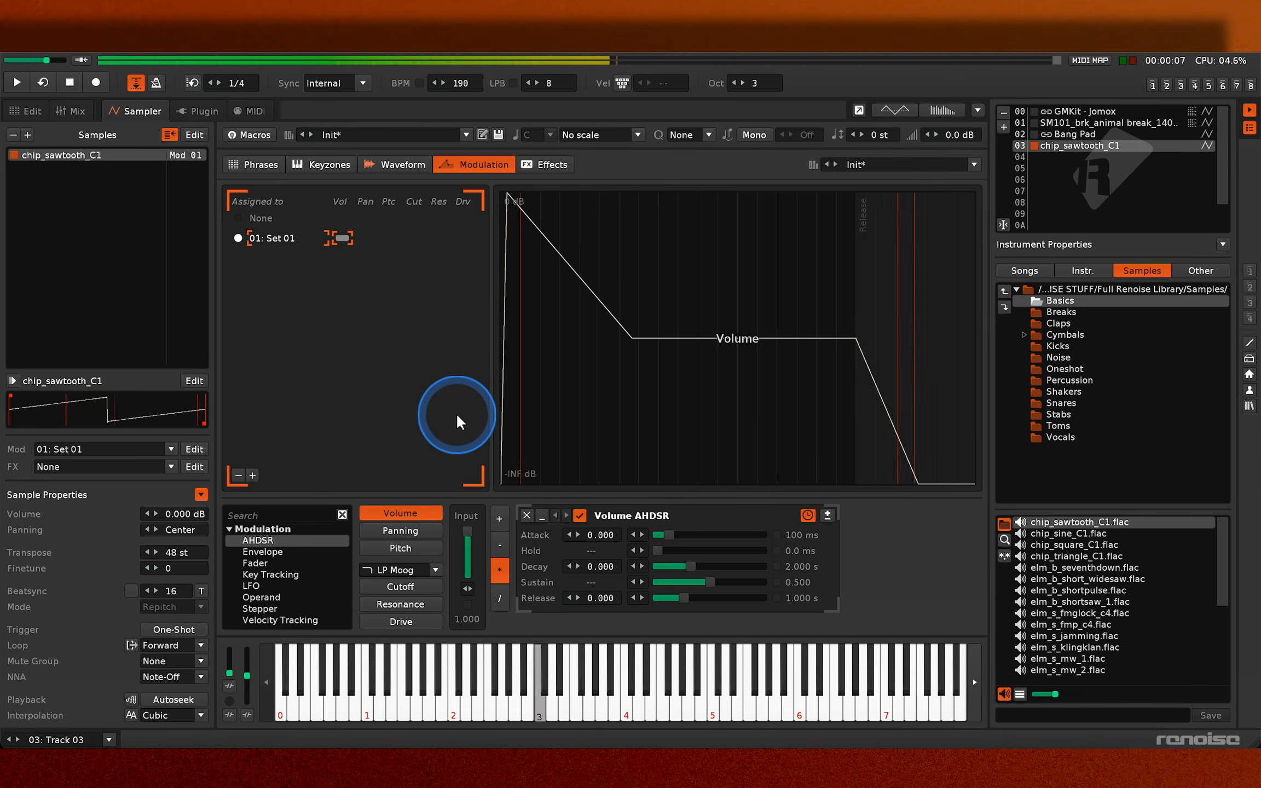
pyautogui.press('v')
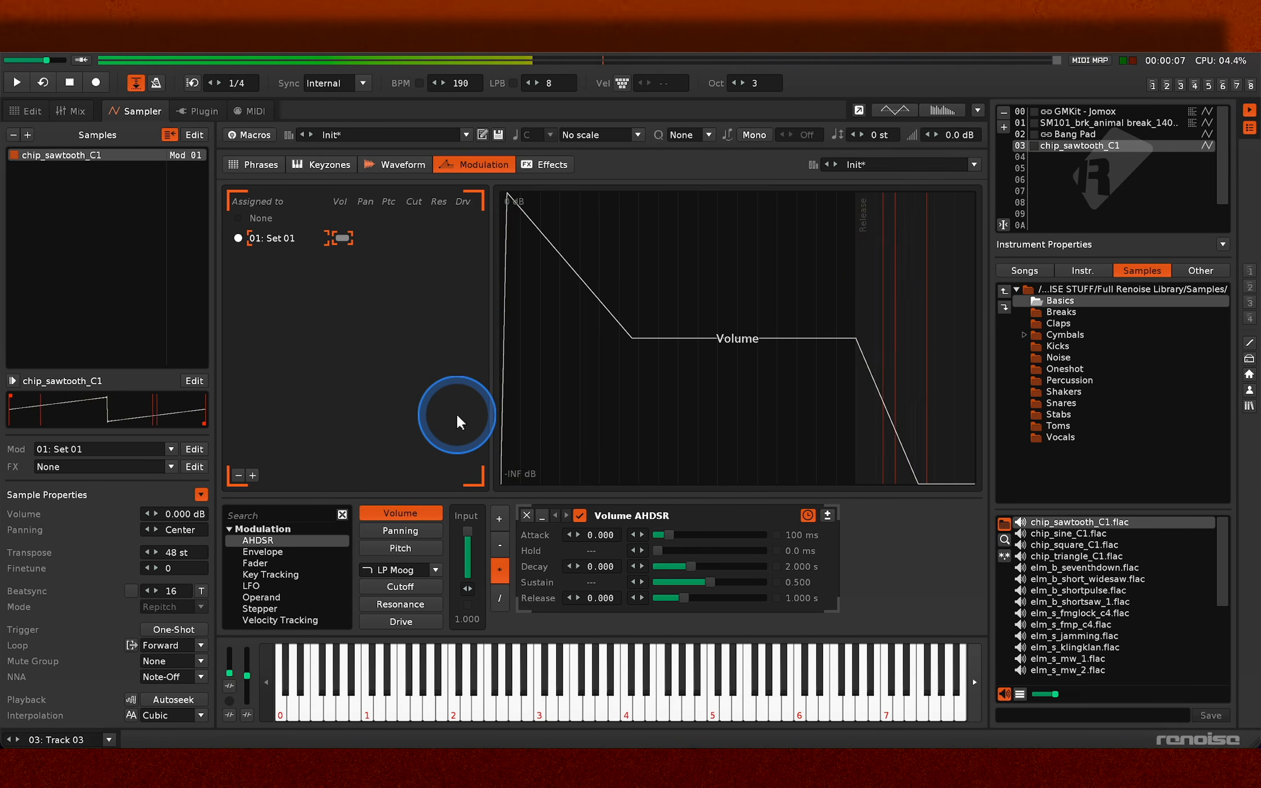
pyautogui.press('j')
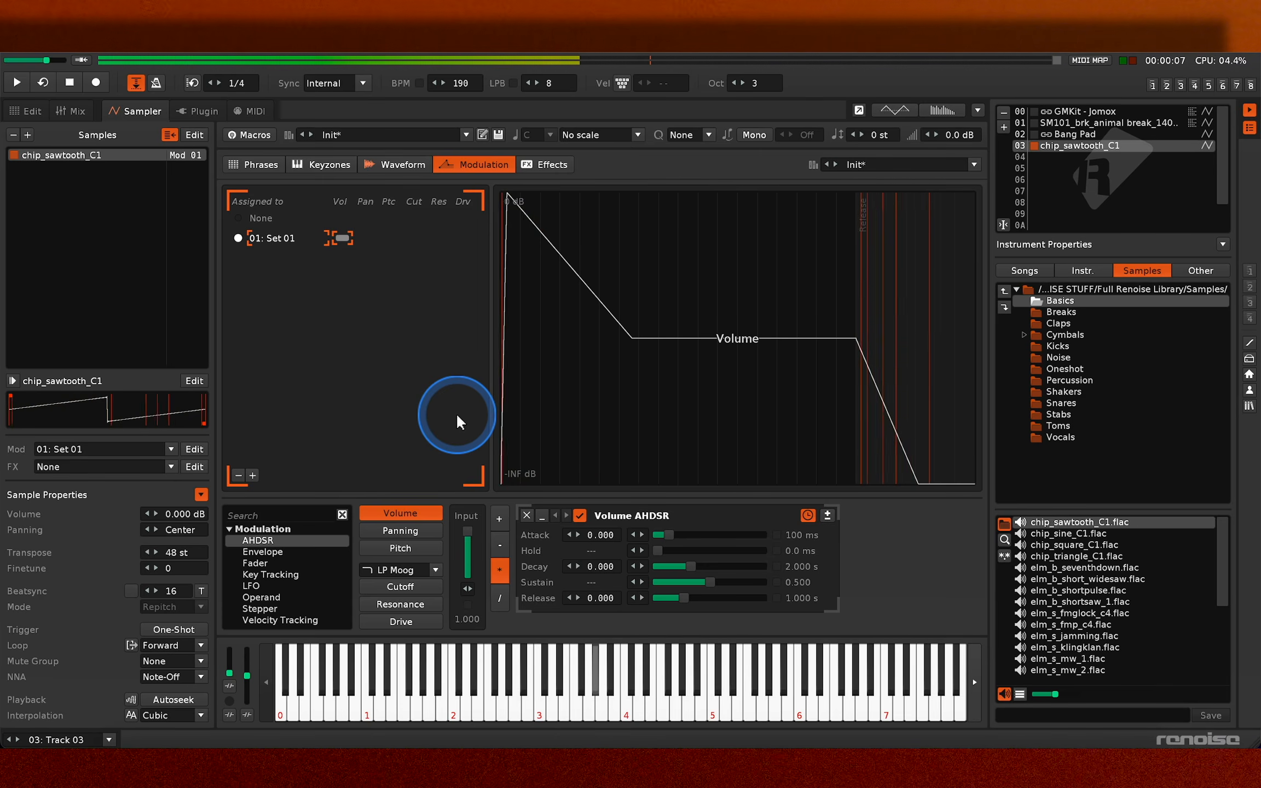
pyautogui.press('j')
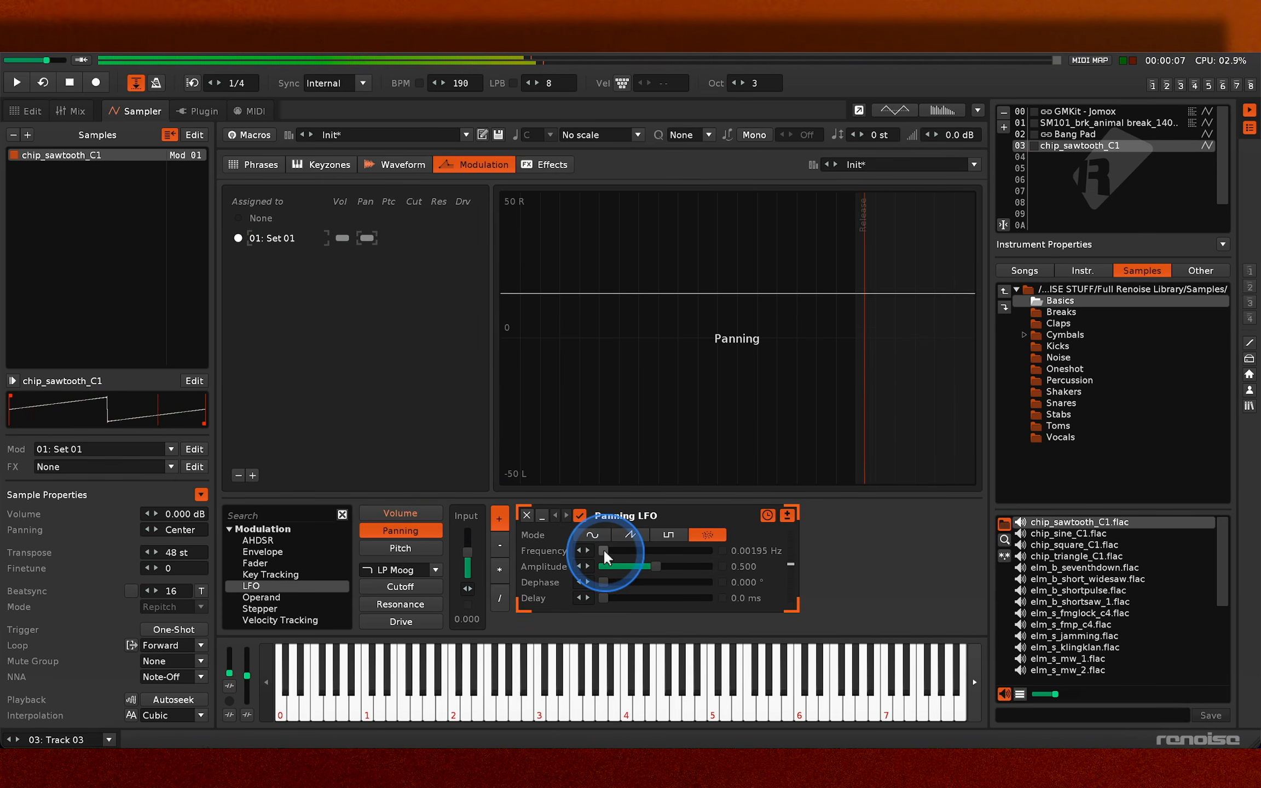
# - Add a random-mode LFO with 0.00195 Hz frequency to the sawtooth's panning modulation and play notes to hear the spread
pyautogui.press('z')
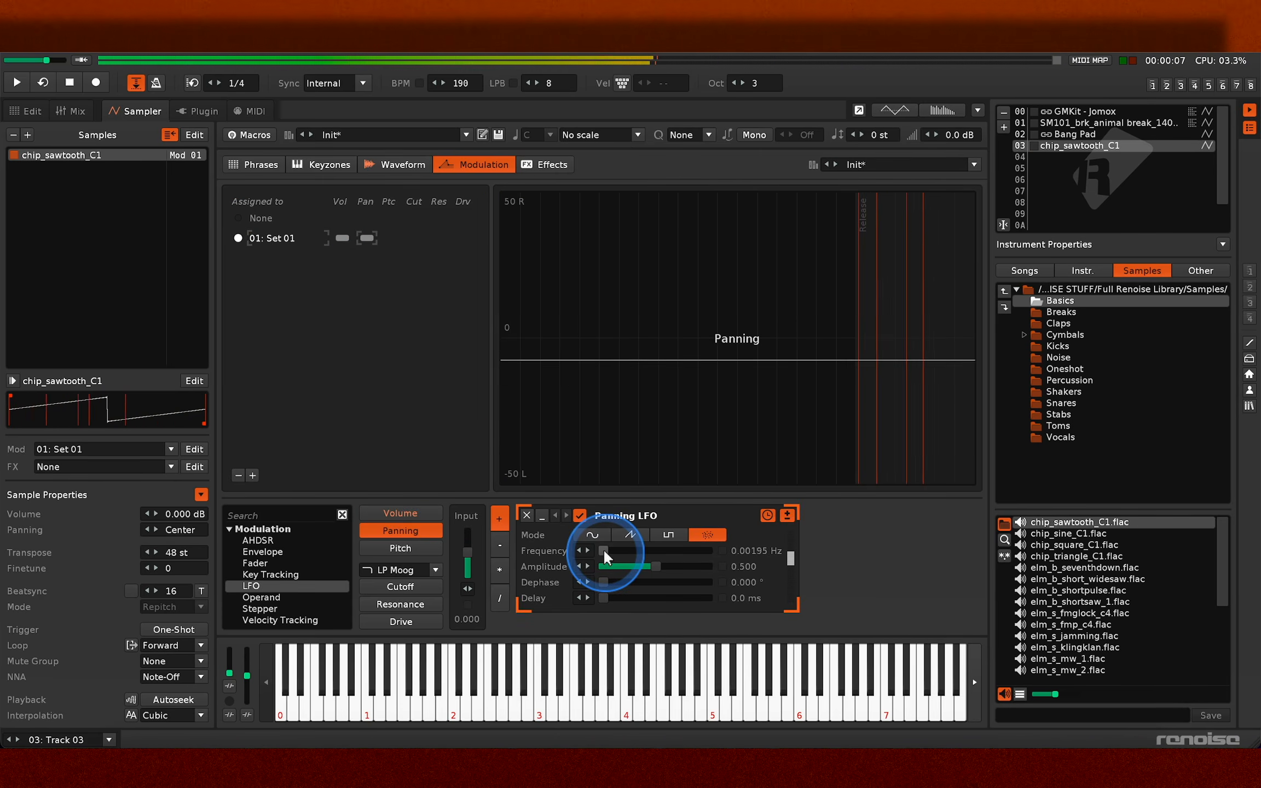
pyautogui.press('i')
pyautogui.press('o')
pyautogui.press('w')
pyautogui.press('i')
pyautogui.press('z')
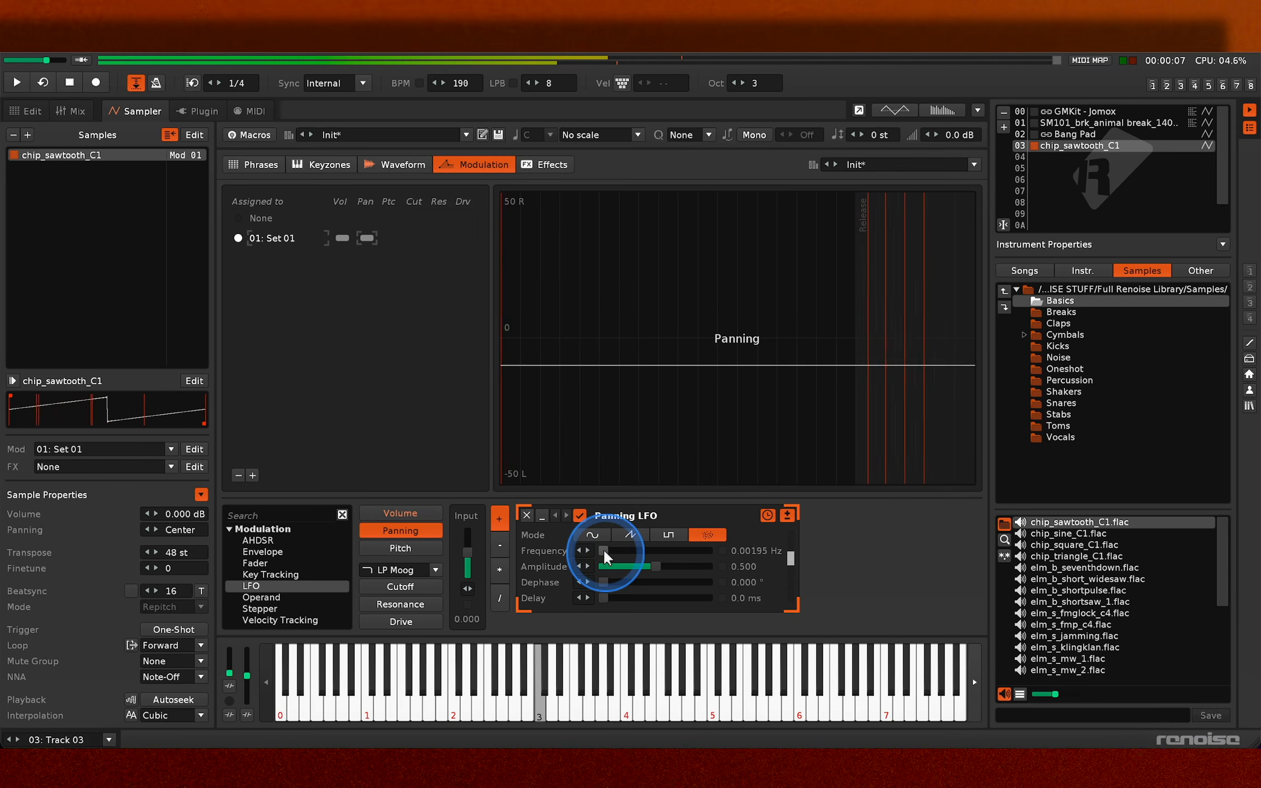
pyautogui.press('n')
pyautogui.press('r')
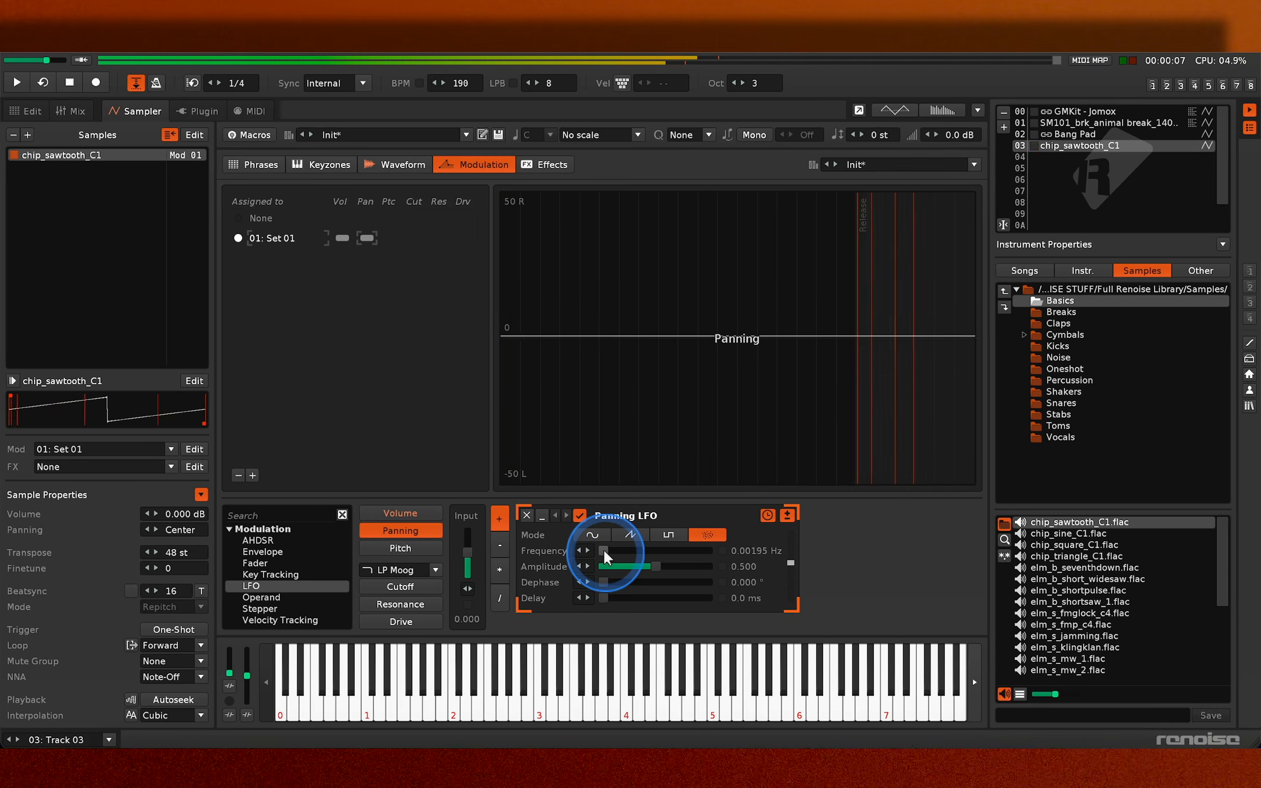
pyautogui.press('t')
pyautogui.press('i')
# - Try the LP Moog filter's resonance input while playing notes and set the cutoff input to 0.620
pyautogui.click(400, 586)
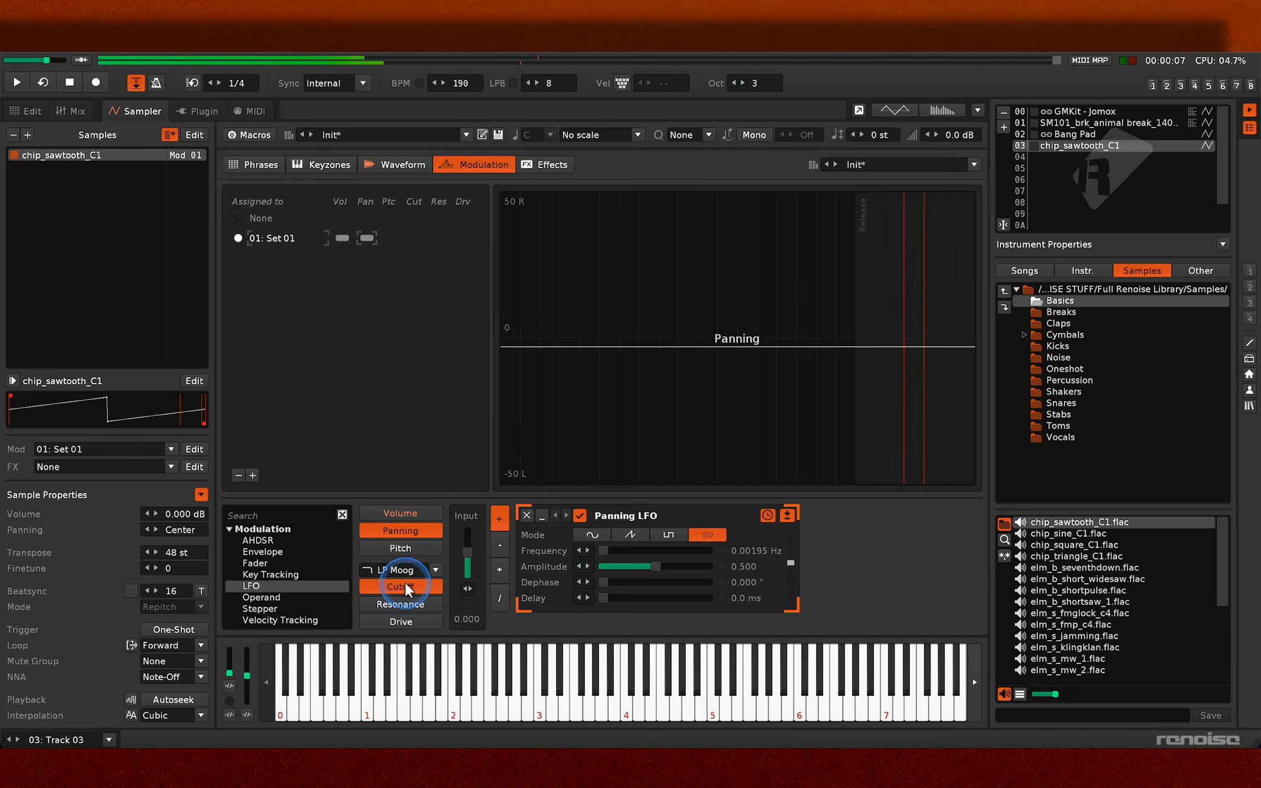
pyautogui.click(399, 604)
pyautogui.moveTo(469, 560); pyautogui.dragTo(469, 574)
pyautogui.press('z')
pyautogui.press('v')
pyautogui.press('m')
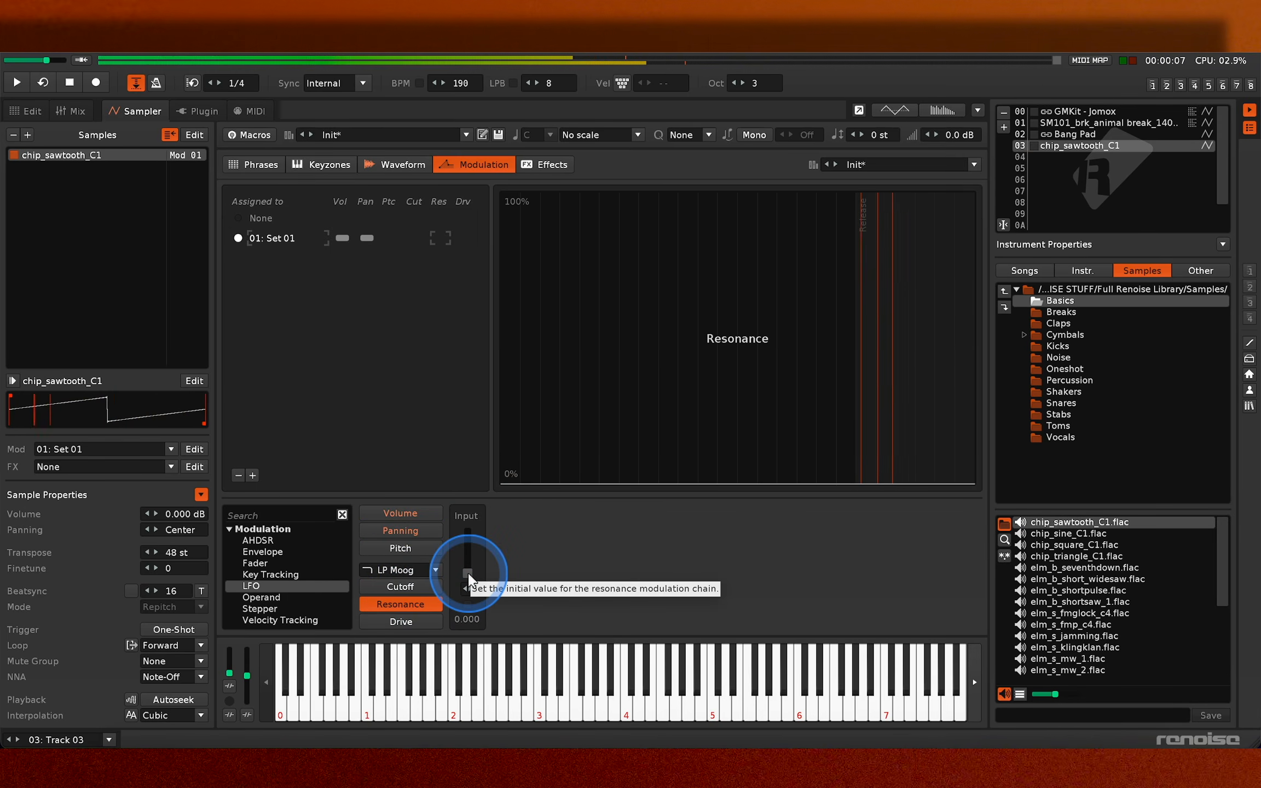
pyautogui.click(400, 587)
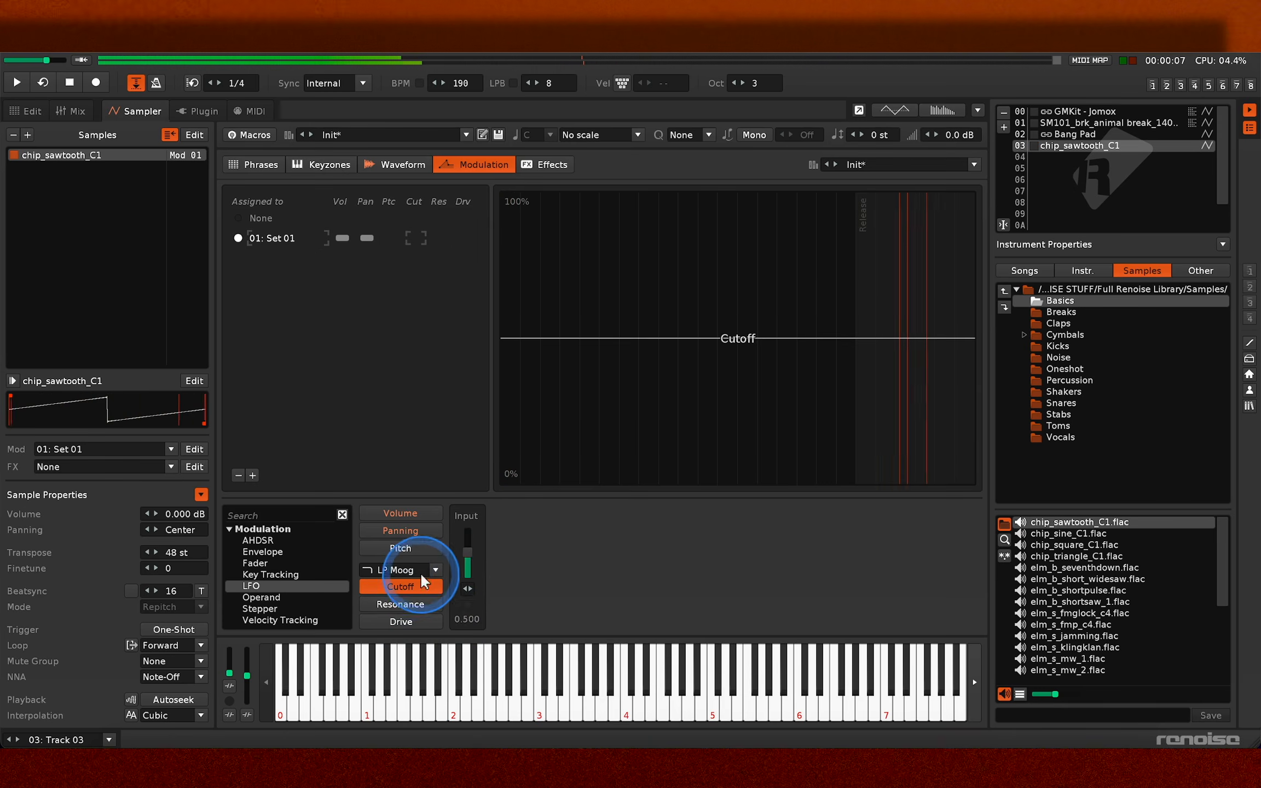
# - Duplicate the chip_sawtooth_C1 sample within the instrument, open the copy's waveform and play both layers
pyautogui.moveTo(143, 154); pyautogui.dragTo(143, 184)
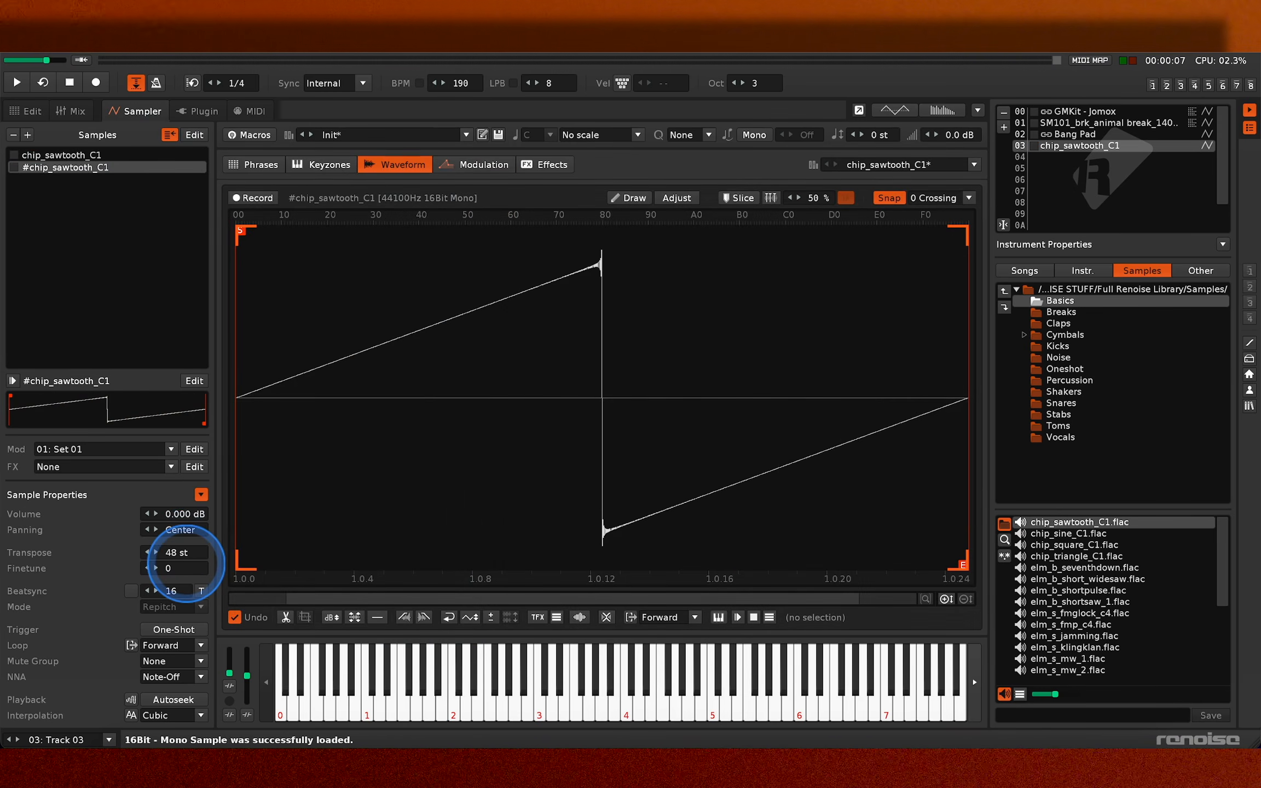
pyautogui.press('e')
pyautogui.press('e')
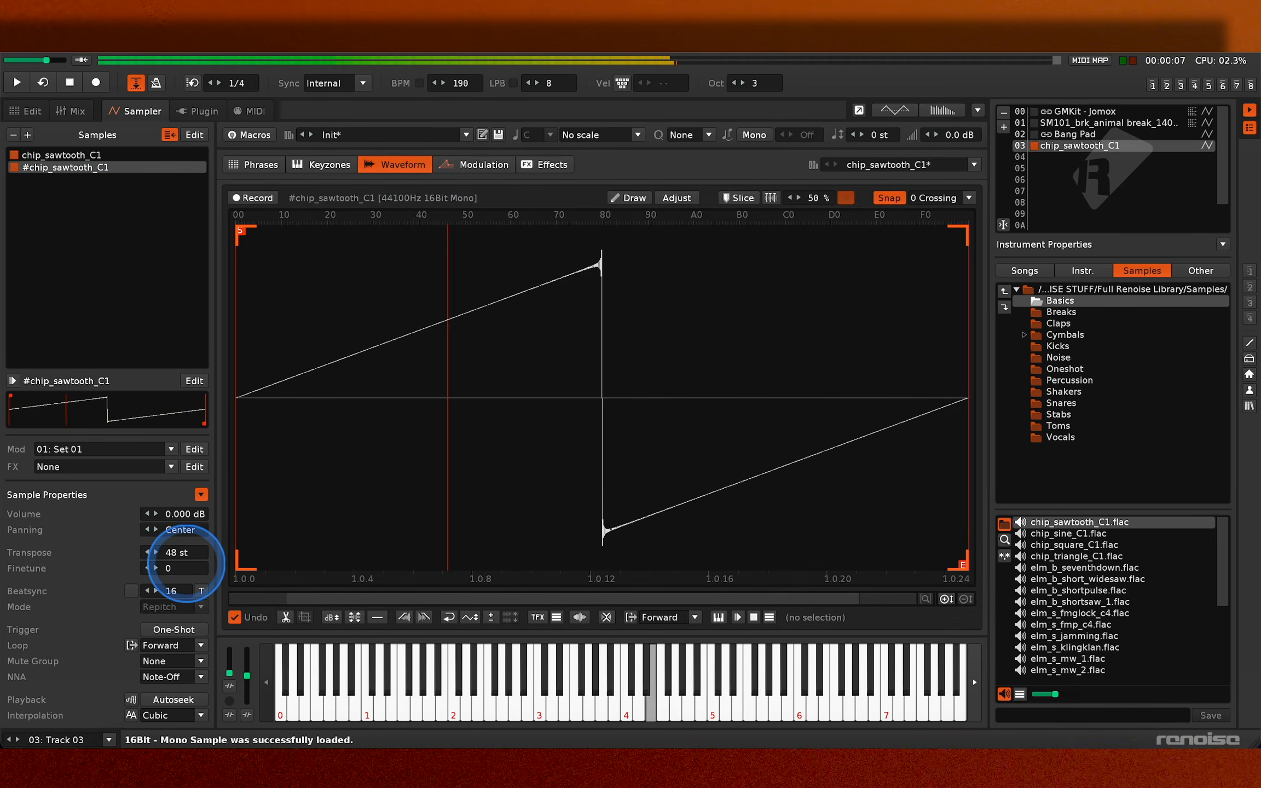
# - Set the duplicated sawtooth's finetune to 8 while repeating a note to hear the detuning
pyautogui.moveTo(187, 563); pyautogui.dragTo(189, 570)
pyautogui.press('e')
pyautogui.press('e')
pyautogui.press('e')
pyautogui.press('e')
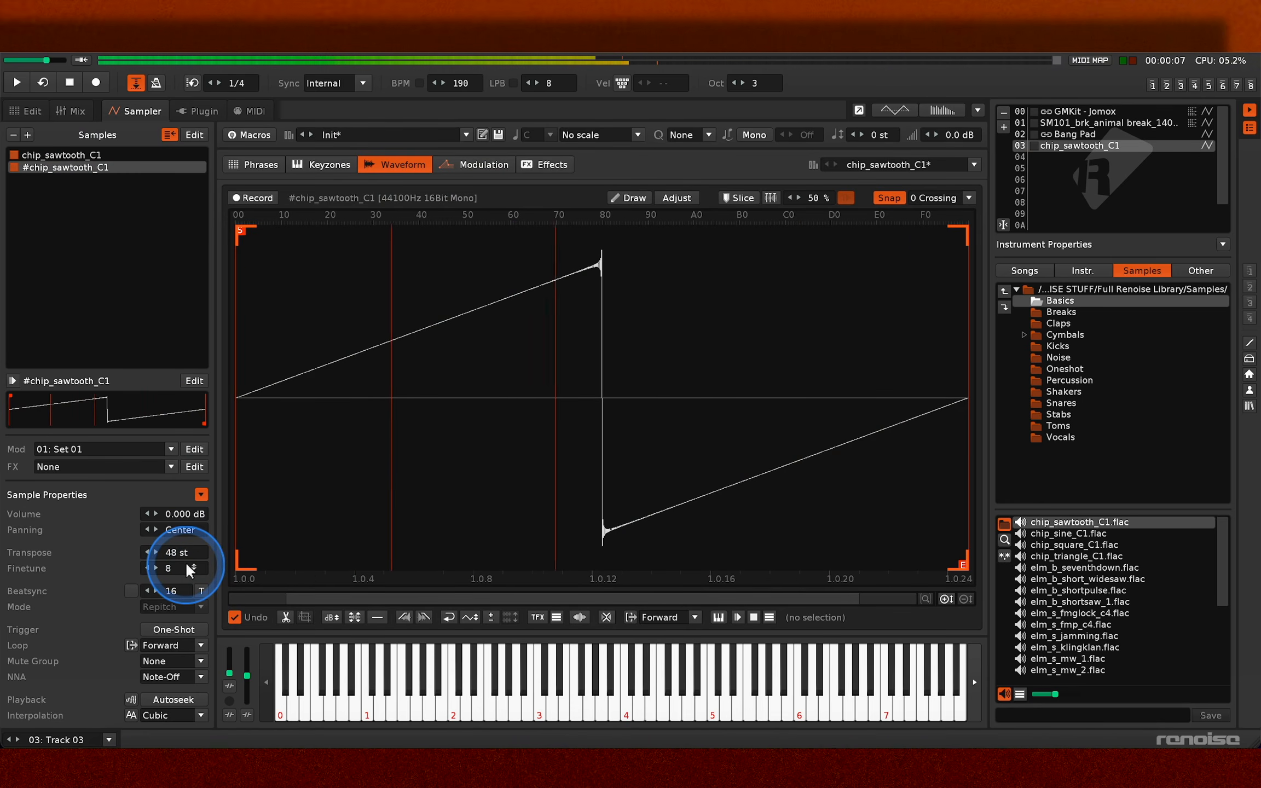
# - Play a run of low and high notes to audition the two detuned sawtooth layers
pyautogui.press('w')
pyautogui.press('p')
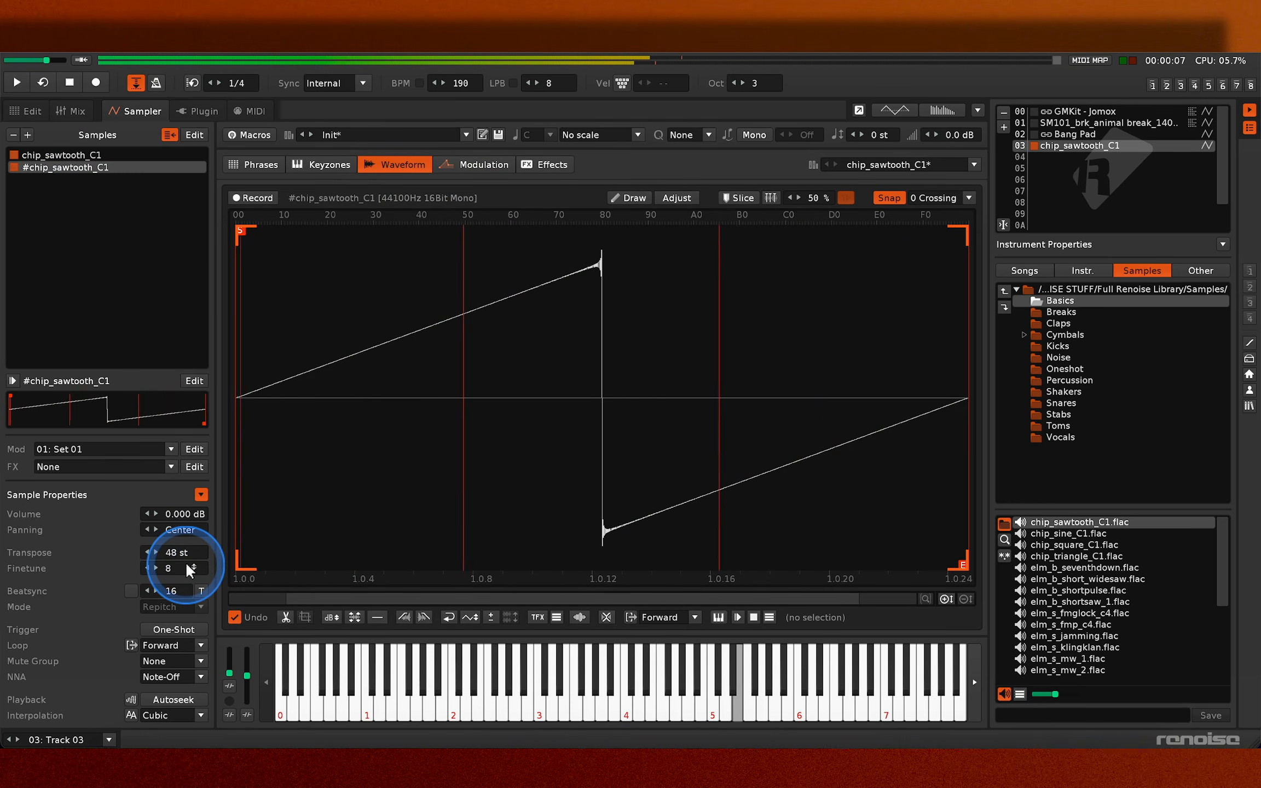
pyautogui.press('z')
pyautogui.press('v')
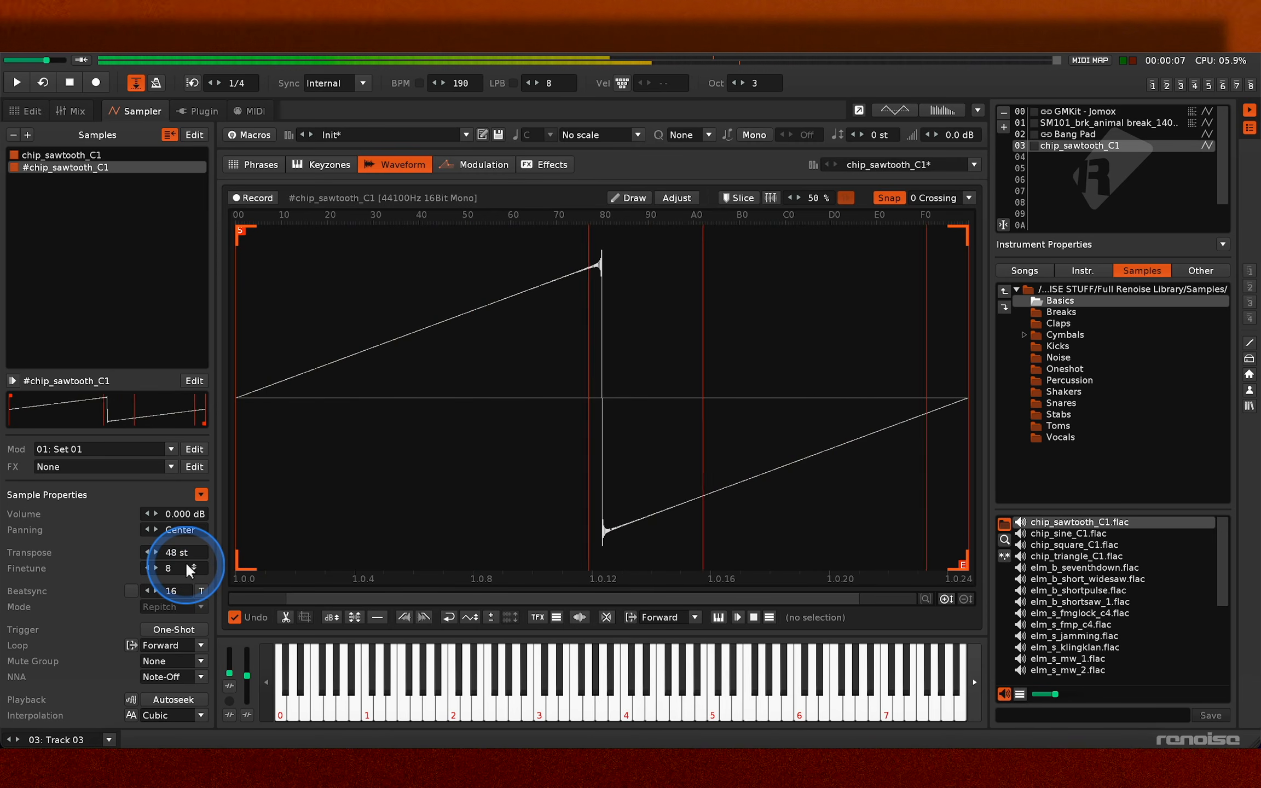
pyautogui.press('o')
pyautogui.press('p')
pyautogui.press('e')
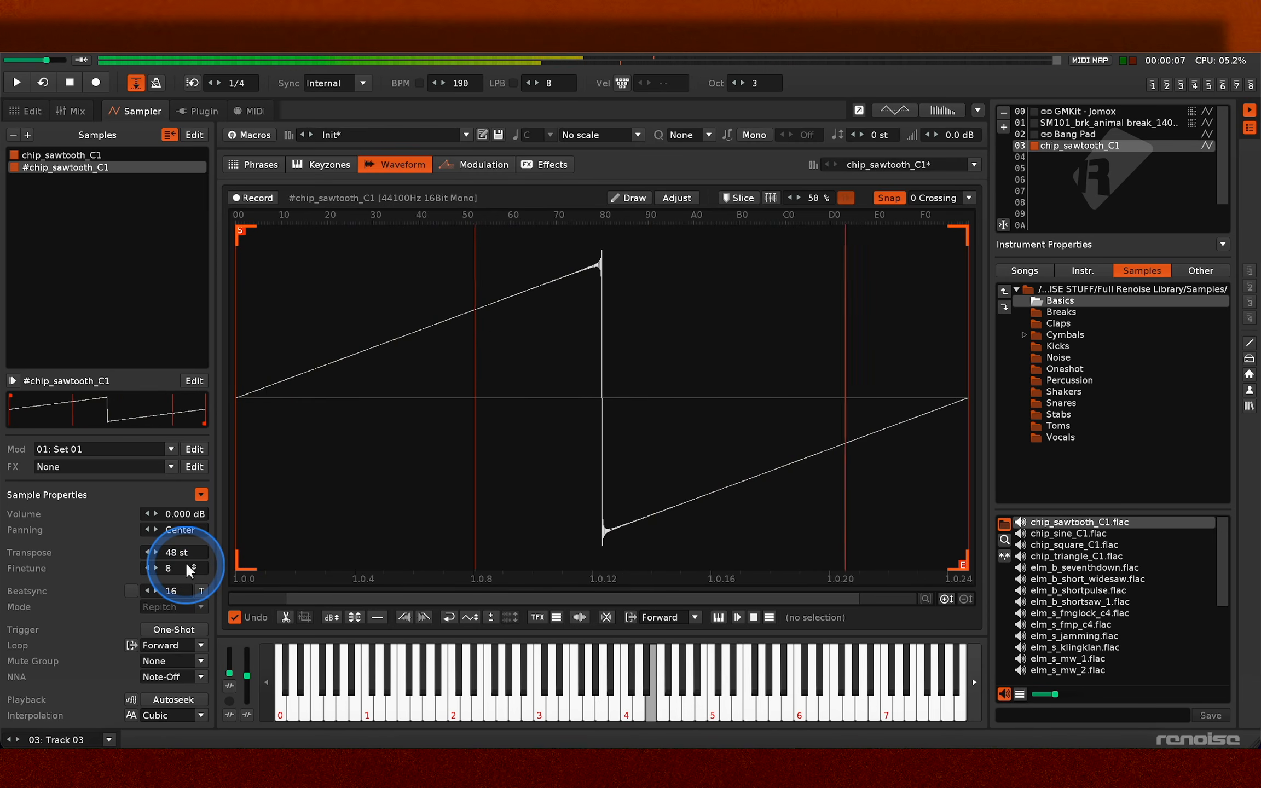
pyautogui.press('w')
pyautogui.press('q')
pyautogui.press('o')
pyautogui.press('i')
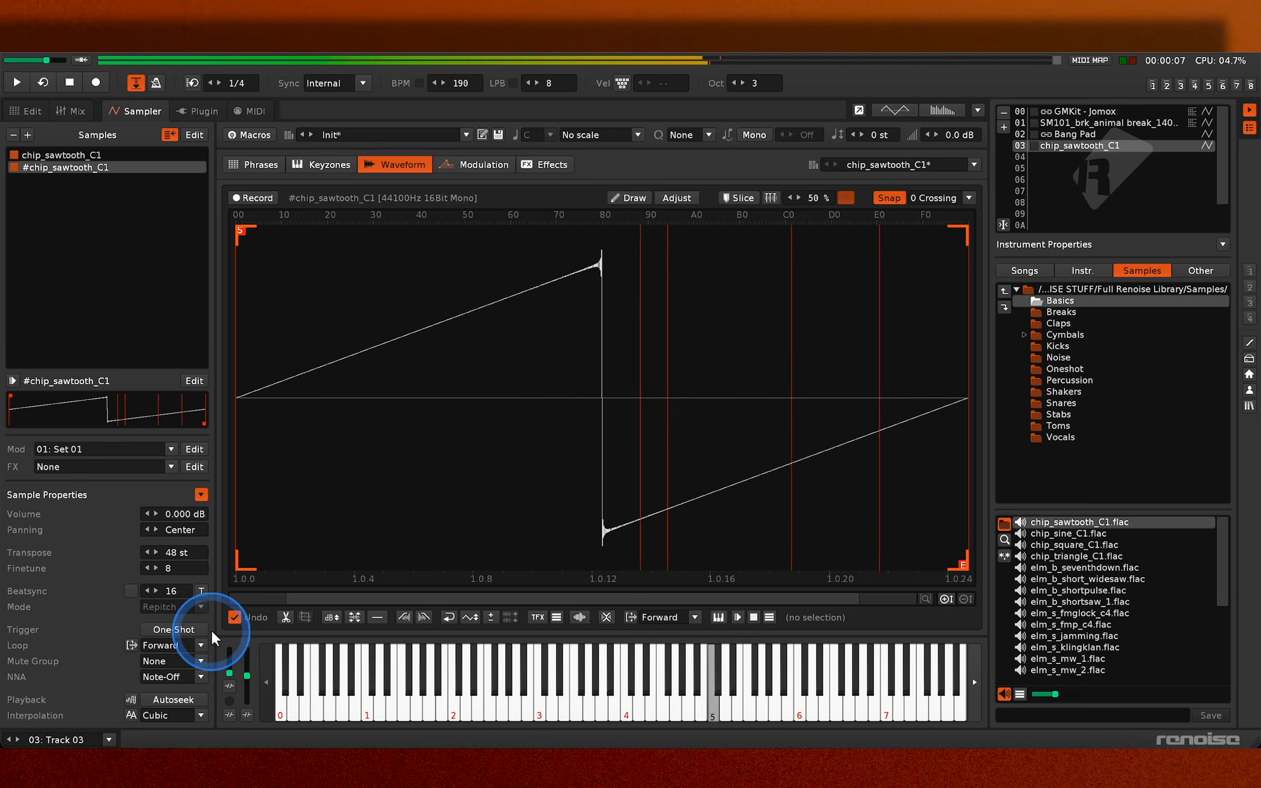
pyautogui.press('r')
pyautogui.press('q')
pyautogui.press('r')
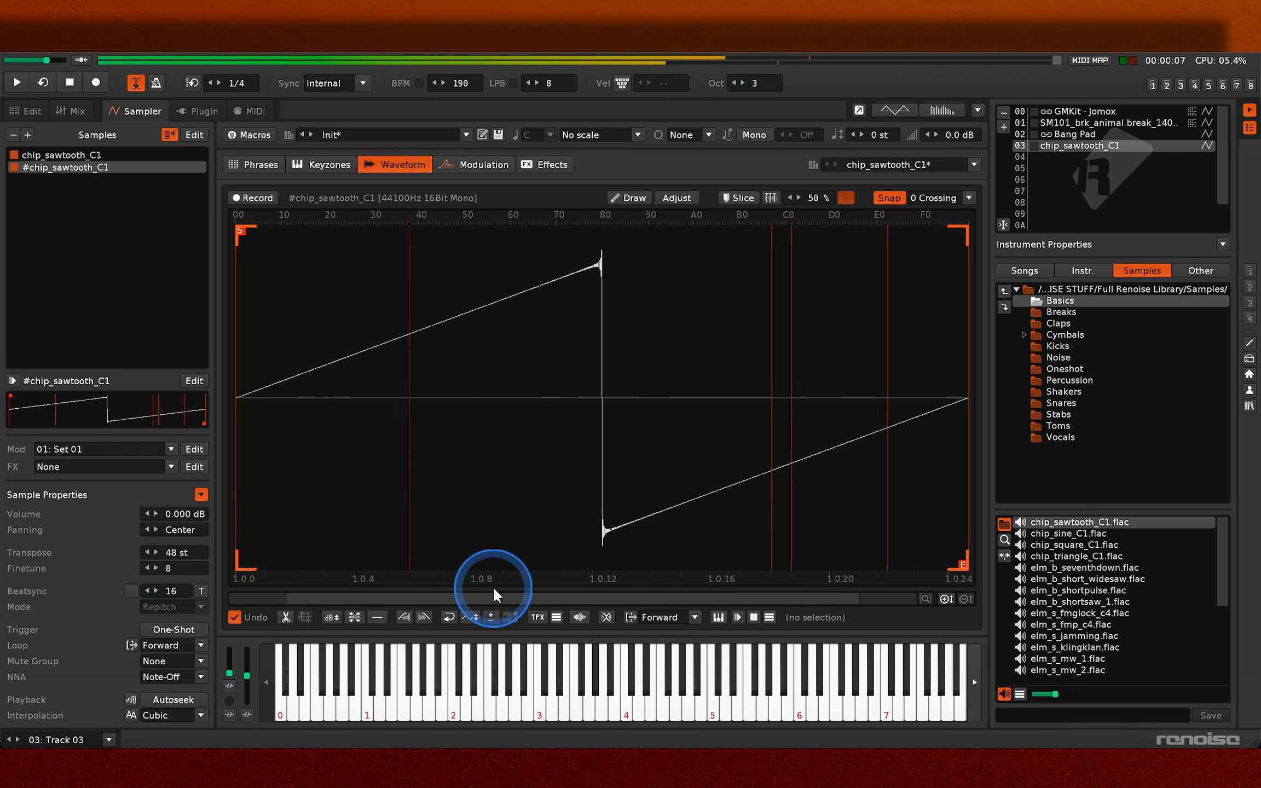
pyautogui.press('t')
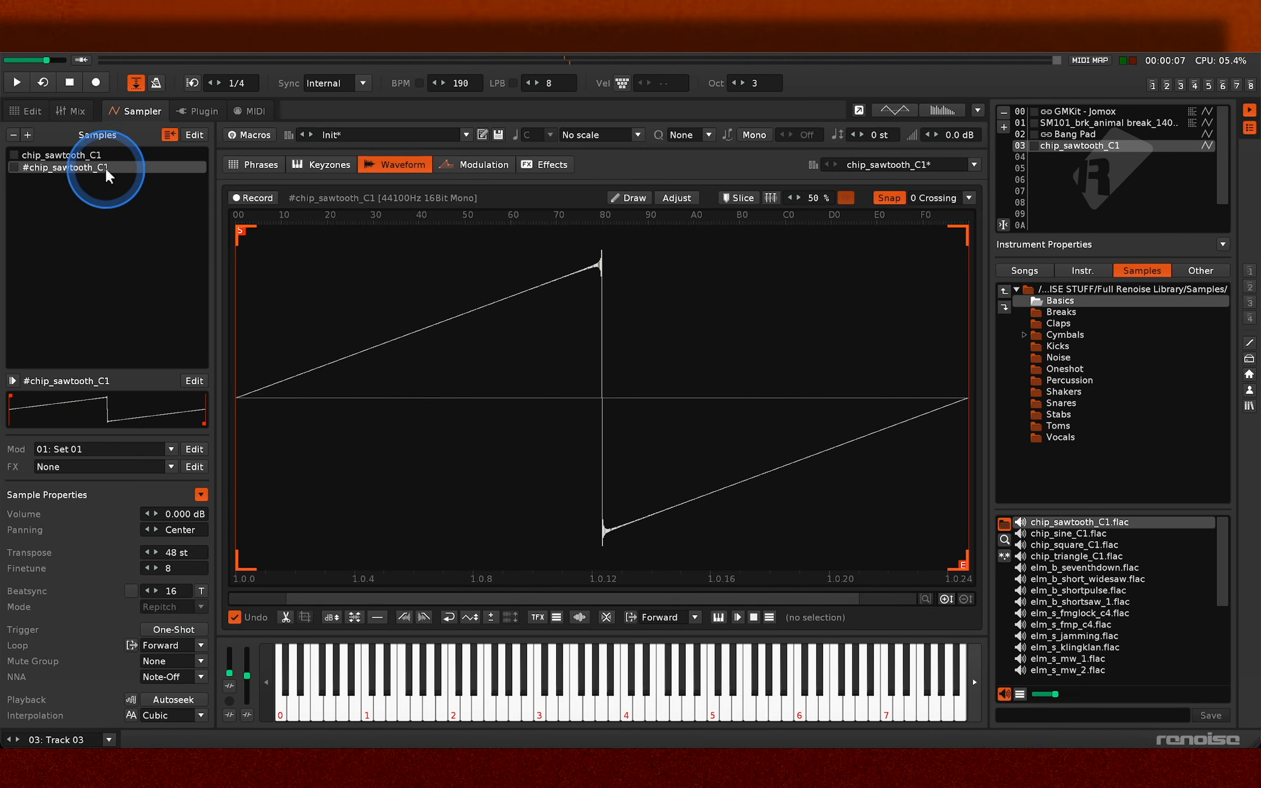
# - Duplicate the detuned sawtooth sample into a third layer and set its finetune to -6, testing the stack with a few notes
pyautogui.moveTo(106, 172); pyautogui.dragTo(105, 185)
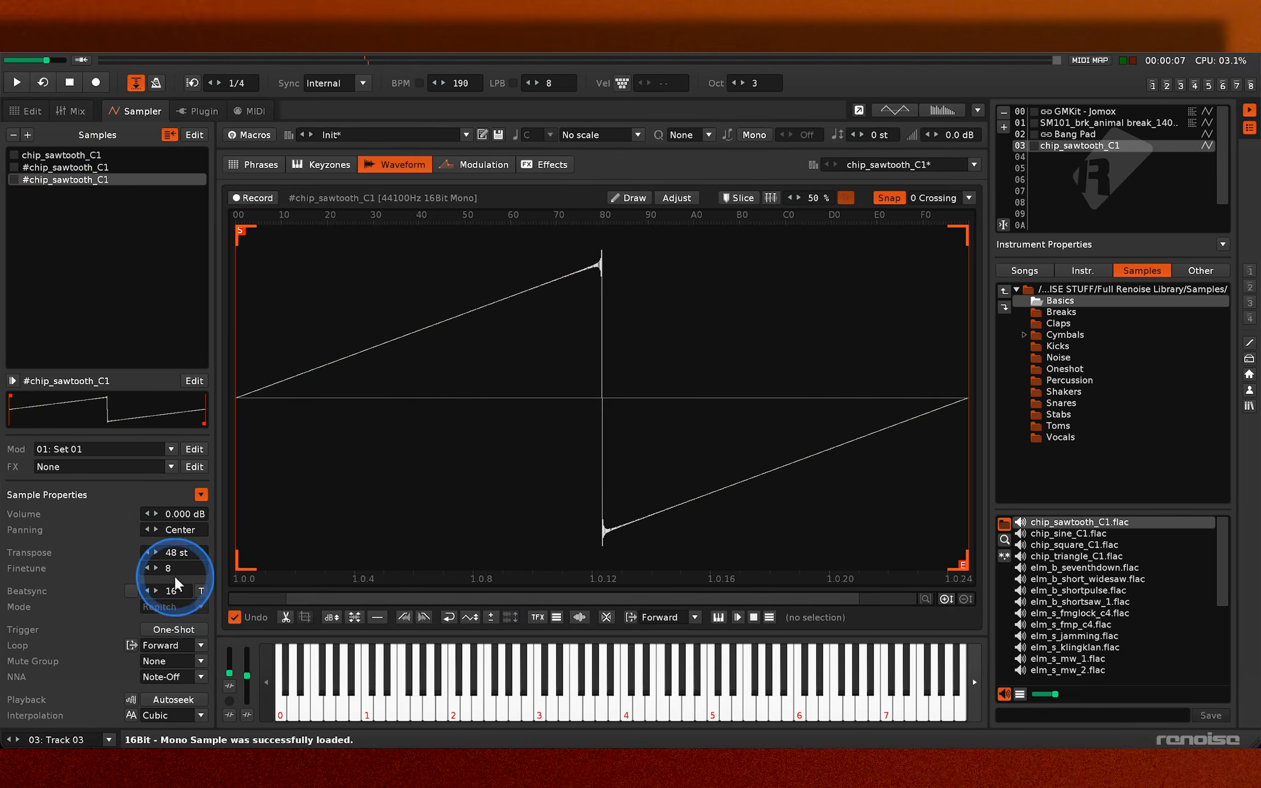
pyautogui.moveTo(176, 569); pyautogui.dragTo(177, 568)
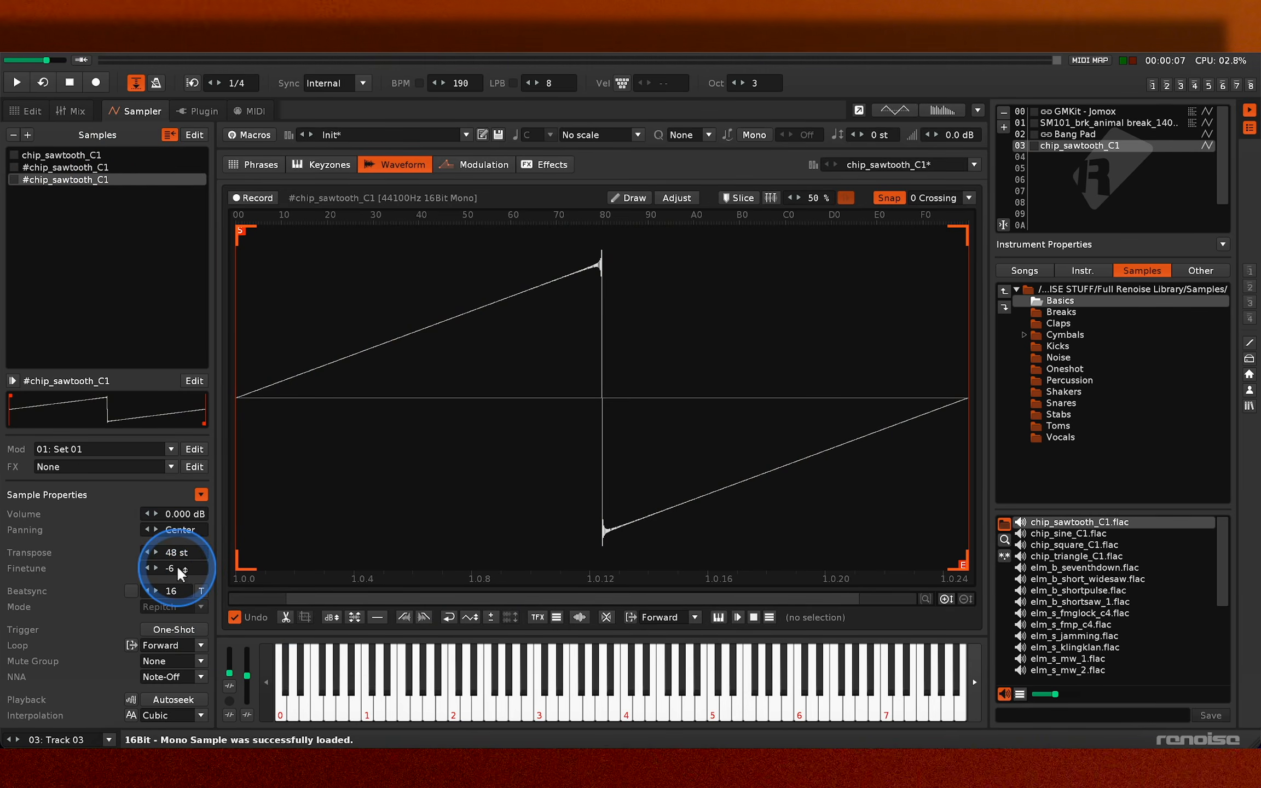
pyautogui.press('q')
pyautogui.press('r')
pyautogui.press('e')
pyautogui.press('m')
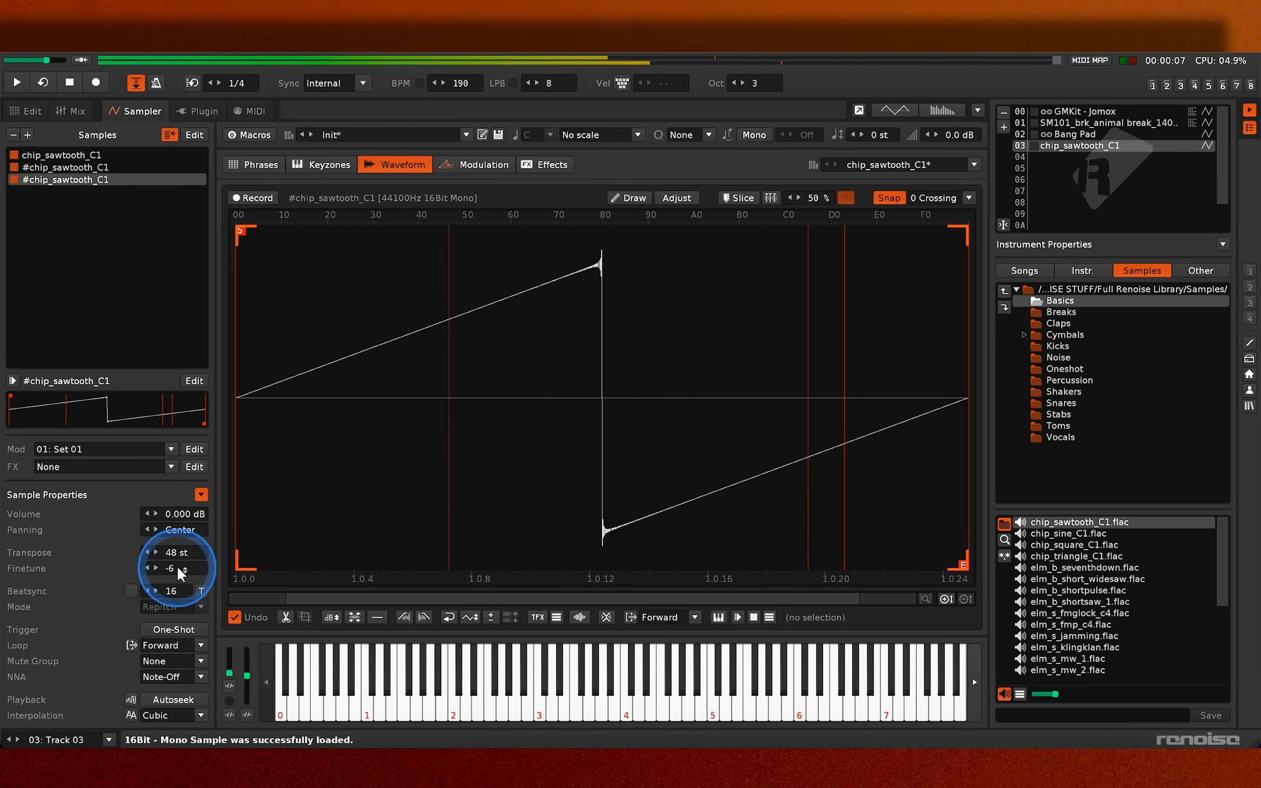
pyautogui.press('o')
pyautogui.press('e')
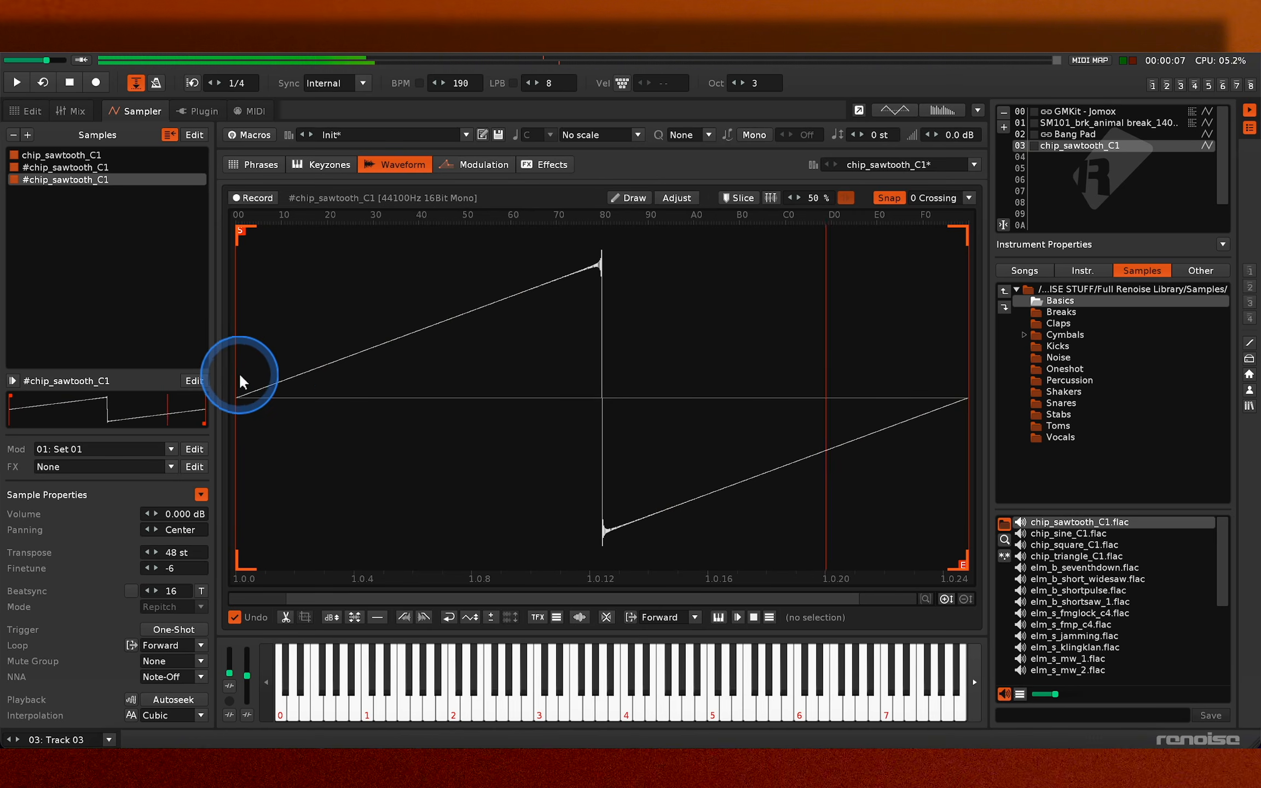
# - Lower the volume modulation input of the sawtooth's modulation set to 0.564 and play notes to check the level
pyautogui.click(481, 165)
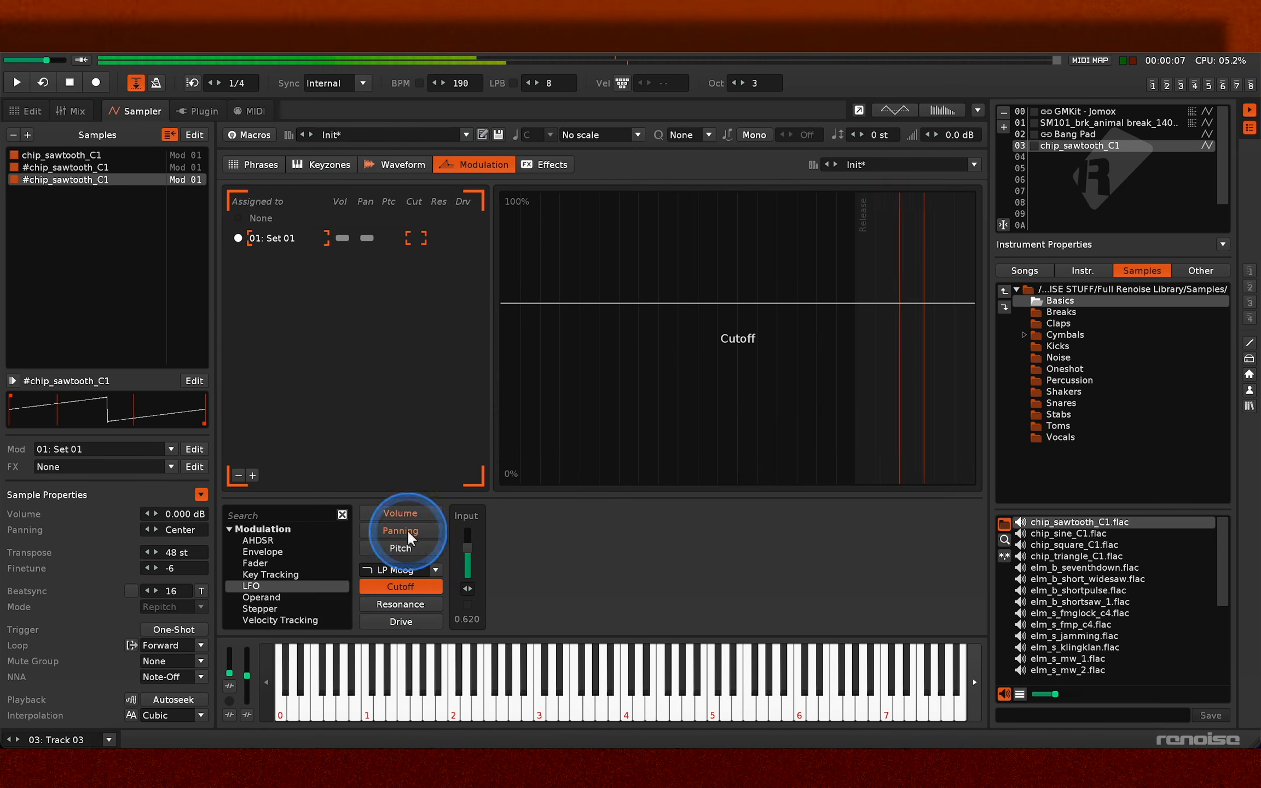
pyautogui.click(430, 518)
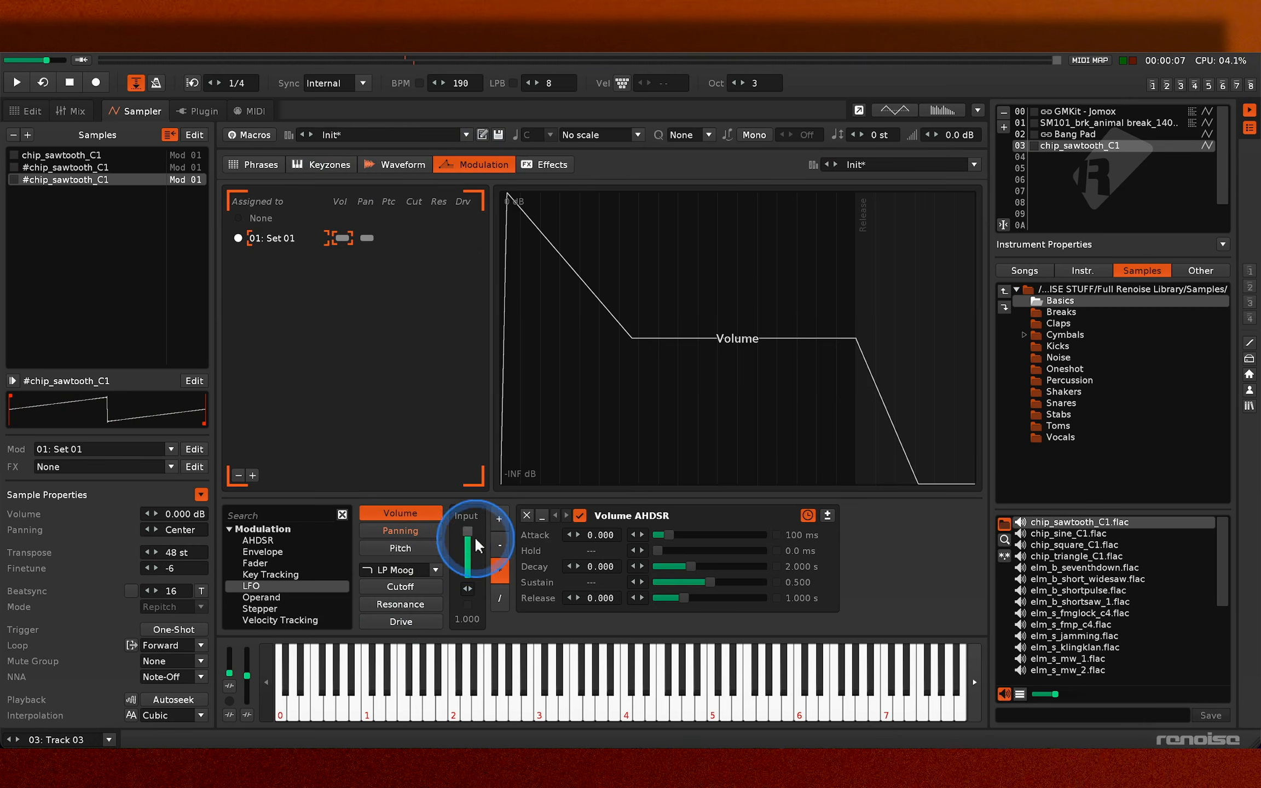
pyautogui.moveTo(467, 543); pyautogui.dragTo(469, 545)
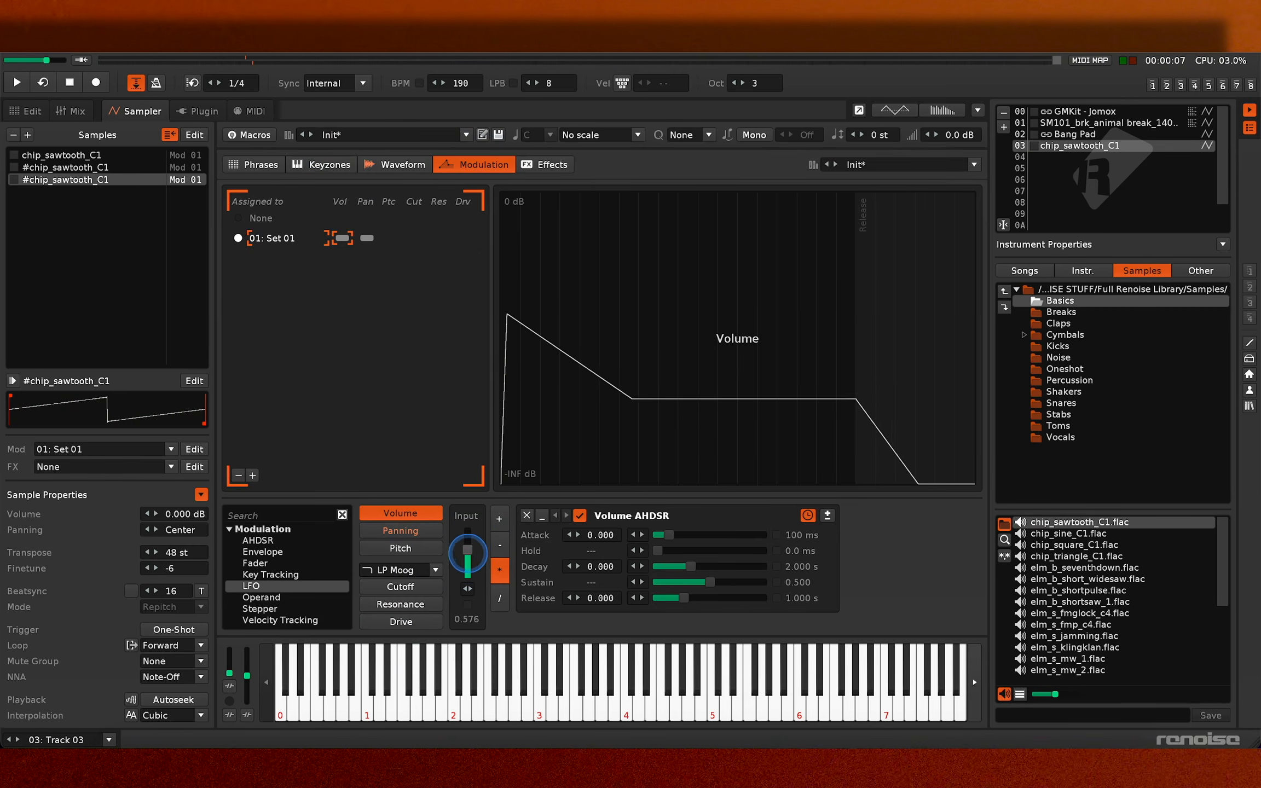
pyautogui.press('w')
pyautogui.press('m')
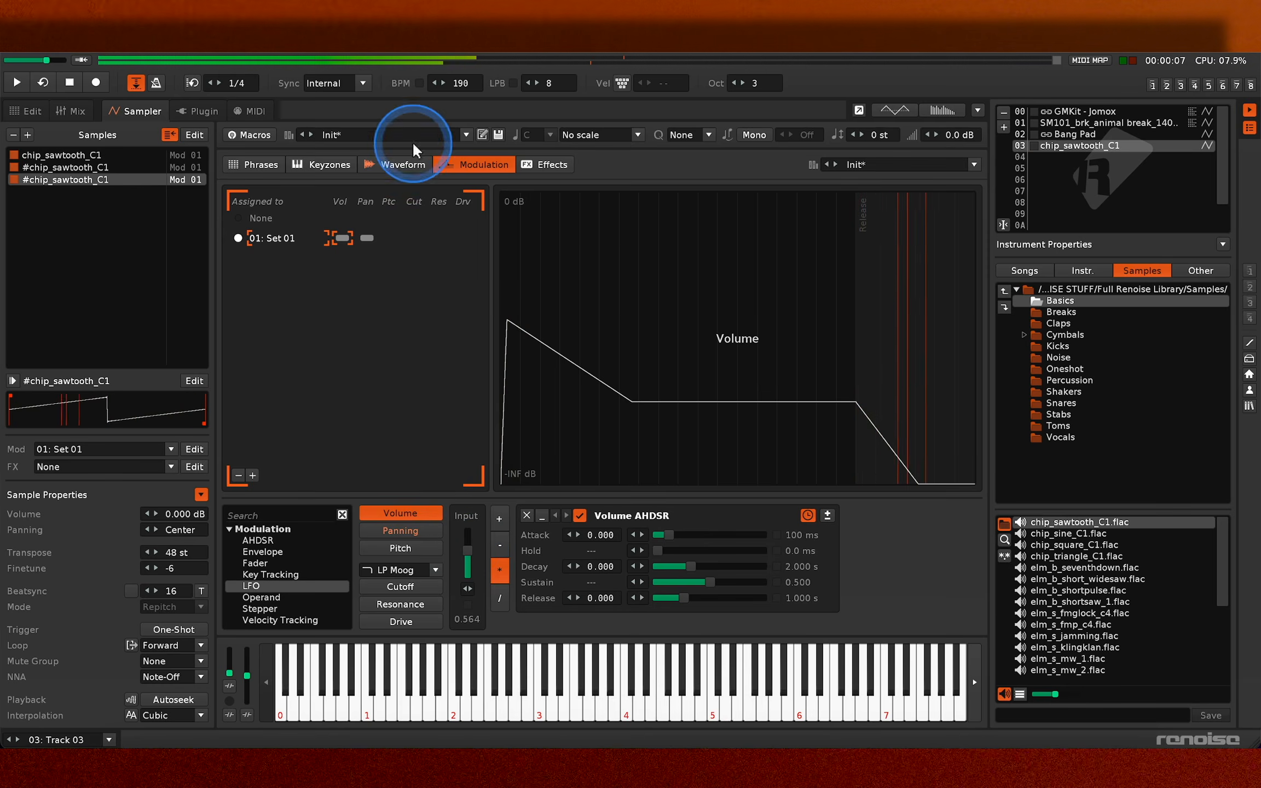
# - Adjust the delay of the Pitch LFO in the sawtooth layers' modulation set
pyautogui.click(405, 163)
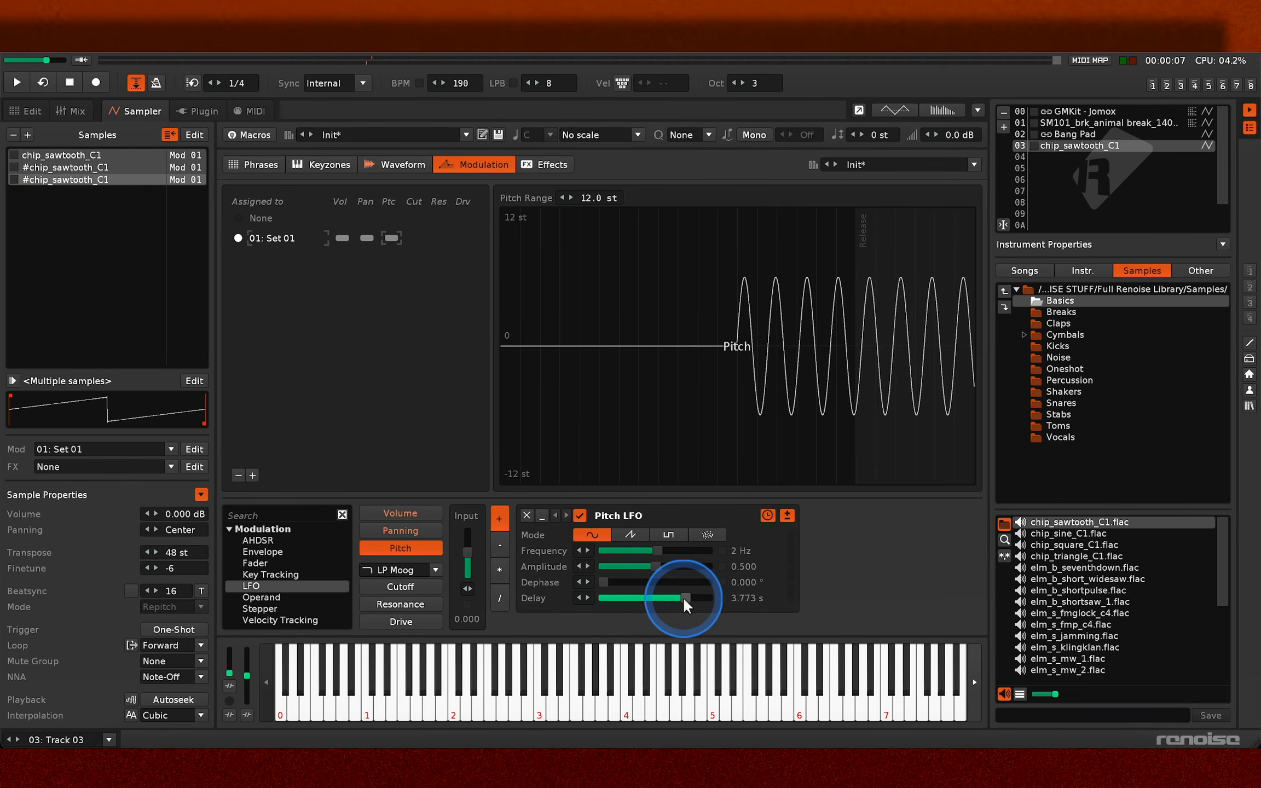
pyautogui.moveTo(685, 604); pyautogui.dragTo(619, 572)
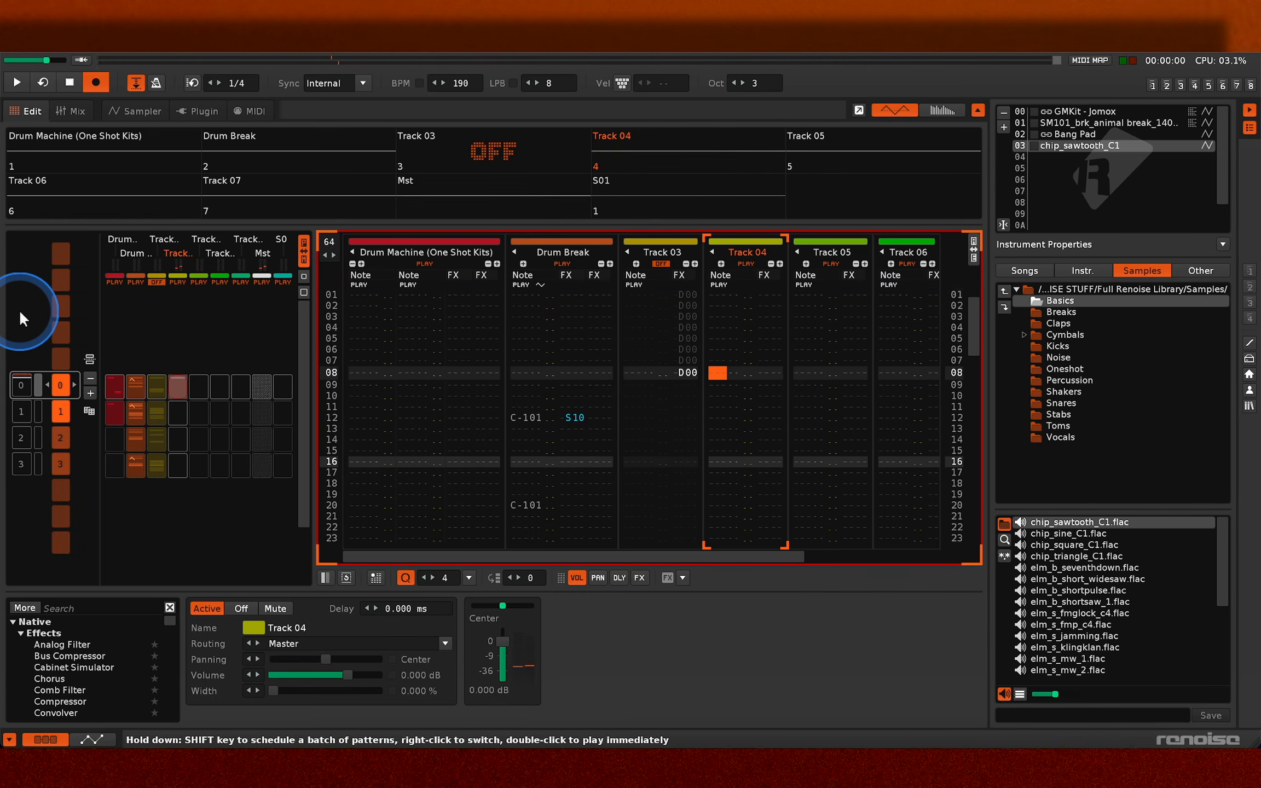
# - Enter the sawtooth notes E-4, A-4 and G-4 on lines 04, 08 and 12 of Track 04, and play the pattern
pyautogui.press('y')
pyautogui.press('Down')
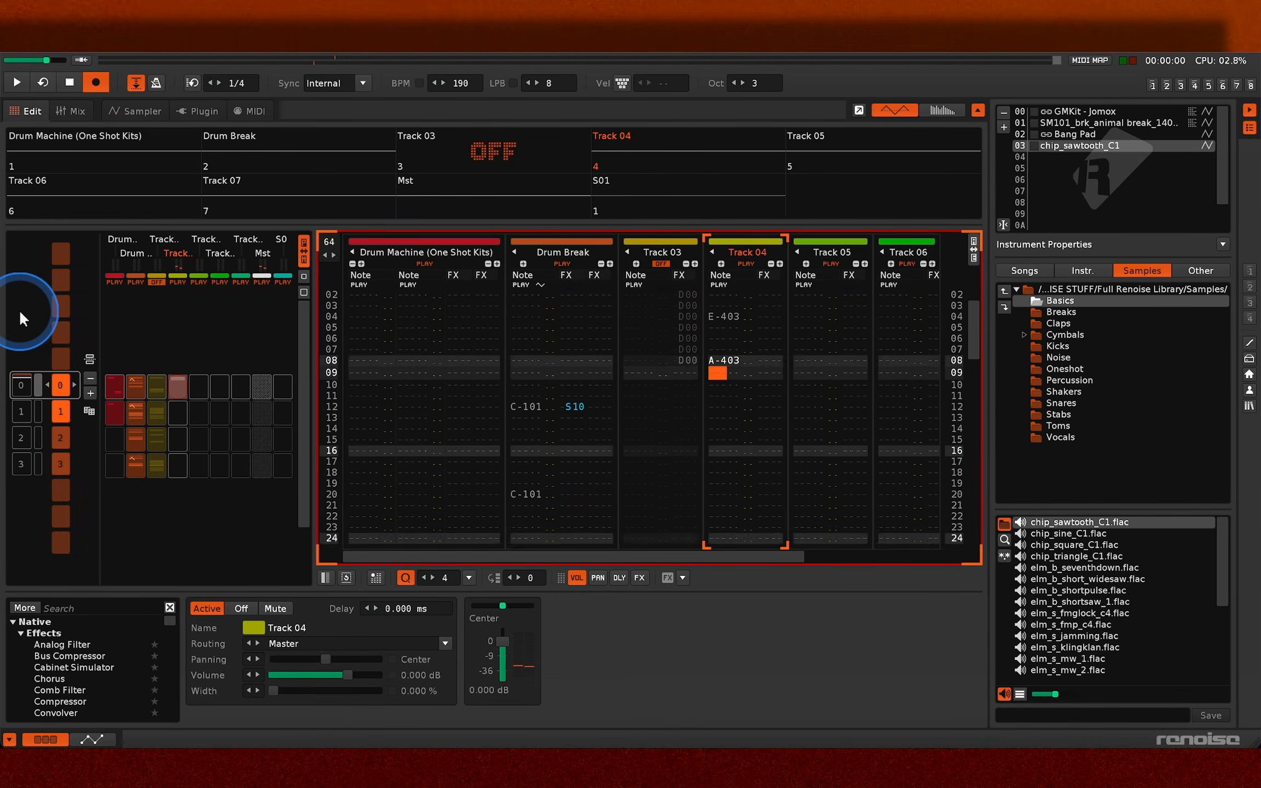
pyautogui.press('Down')
pyautogui.press('Down')
pyautogui.press('Down')
pyautogui.press('Left')
pyautogui.press('Right')
pyautogui.press('Up')
pyautogui.press('Up')
pyautogui.press('Up')
pyautogui.press('Up')
pyautogui.press('Up')
pyautogui.press('Up')
pyautogui.press('Up')
pyautogui.press('t')
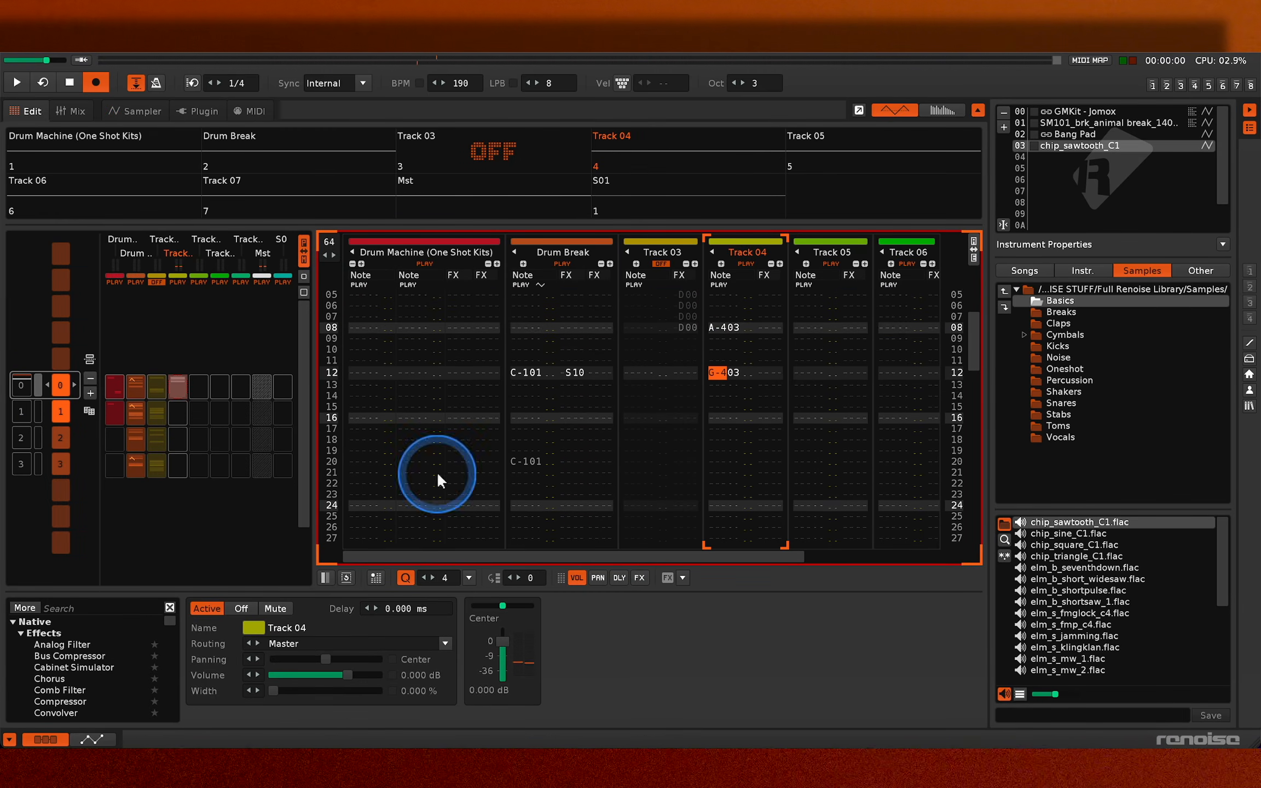
pyautogui.press('Escape')
pyautogui.press('space')
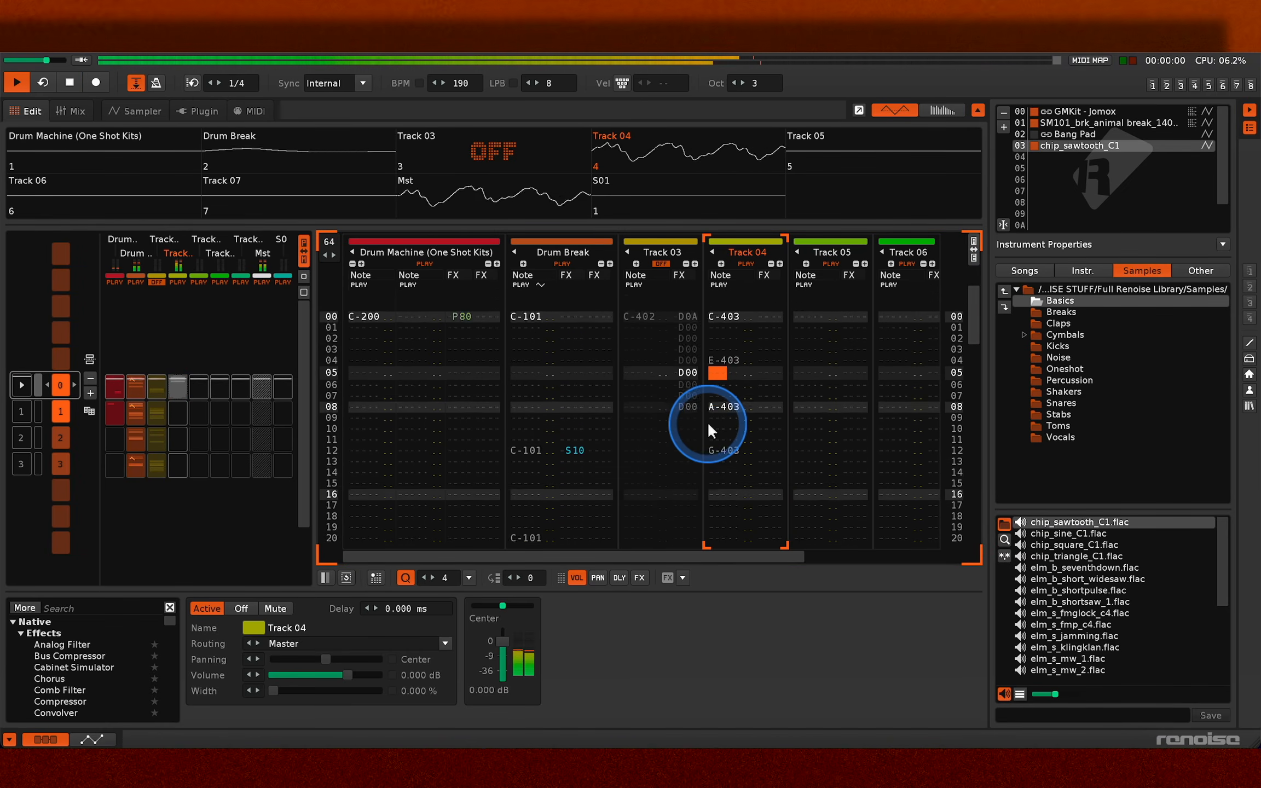
# - Select lines 00 to 12 of Track 04 and expand the selection twice, playing the pattern after each expansion
pyautogui.press('space')
pyautogui.rightClick(707, 421)
pyautogui.click(735, 485)
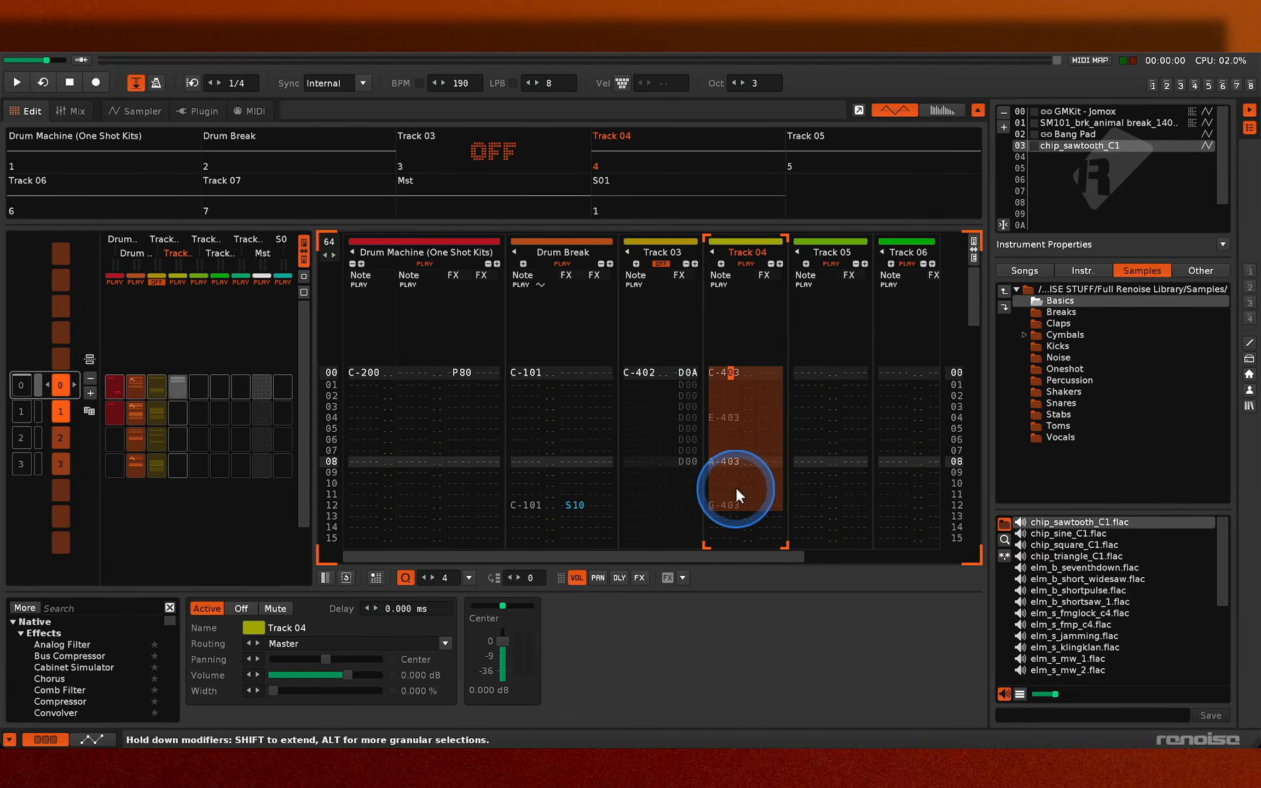
pyautogui.click(973, 253)
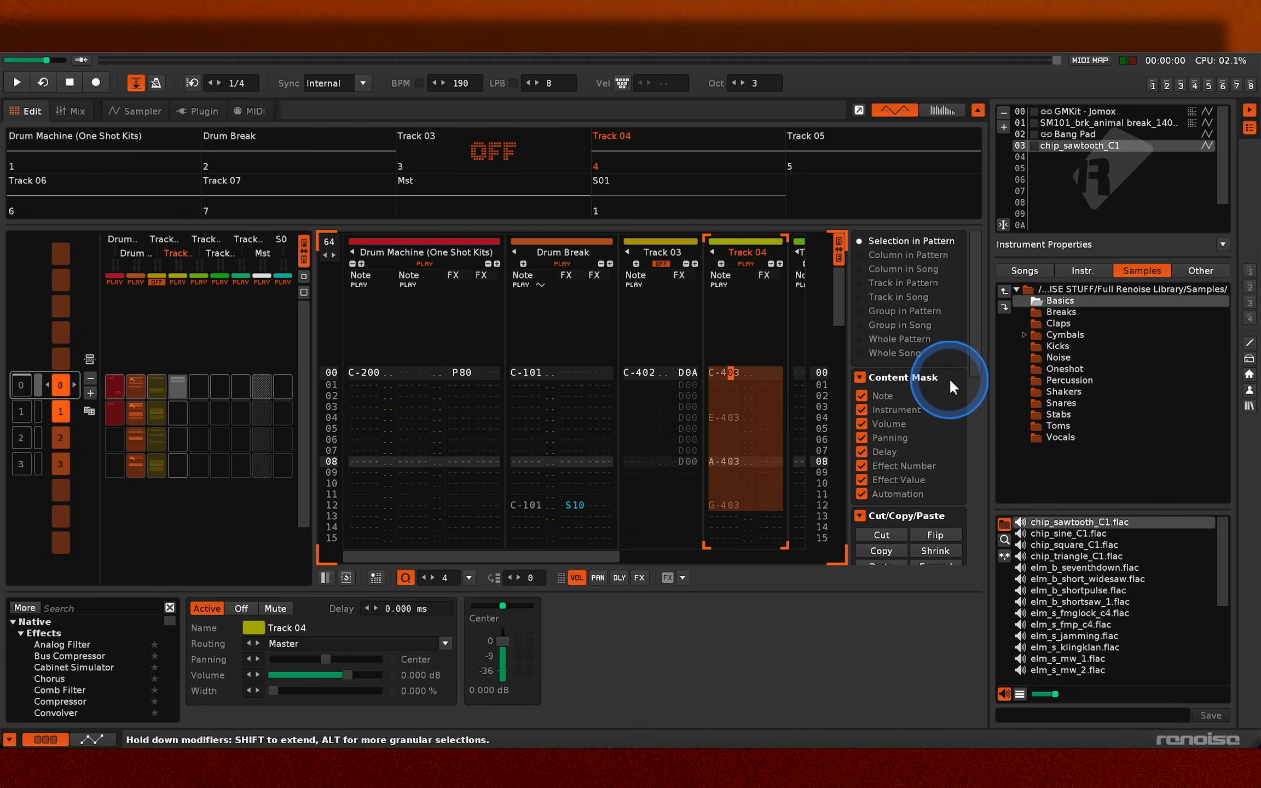
pyautogui.scroll(-5, 949, 377)
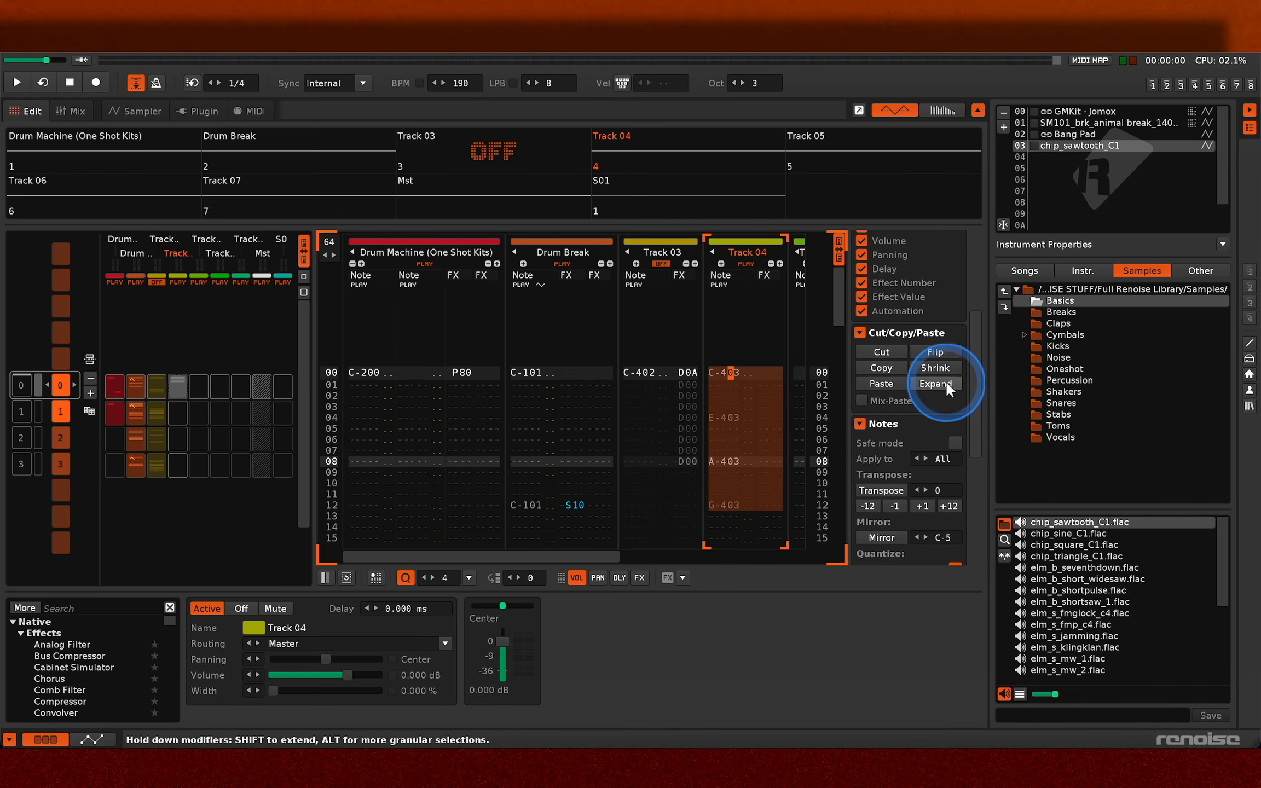
pyautogui.press('space')
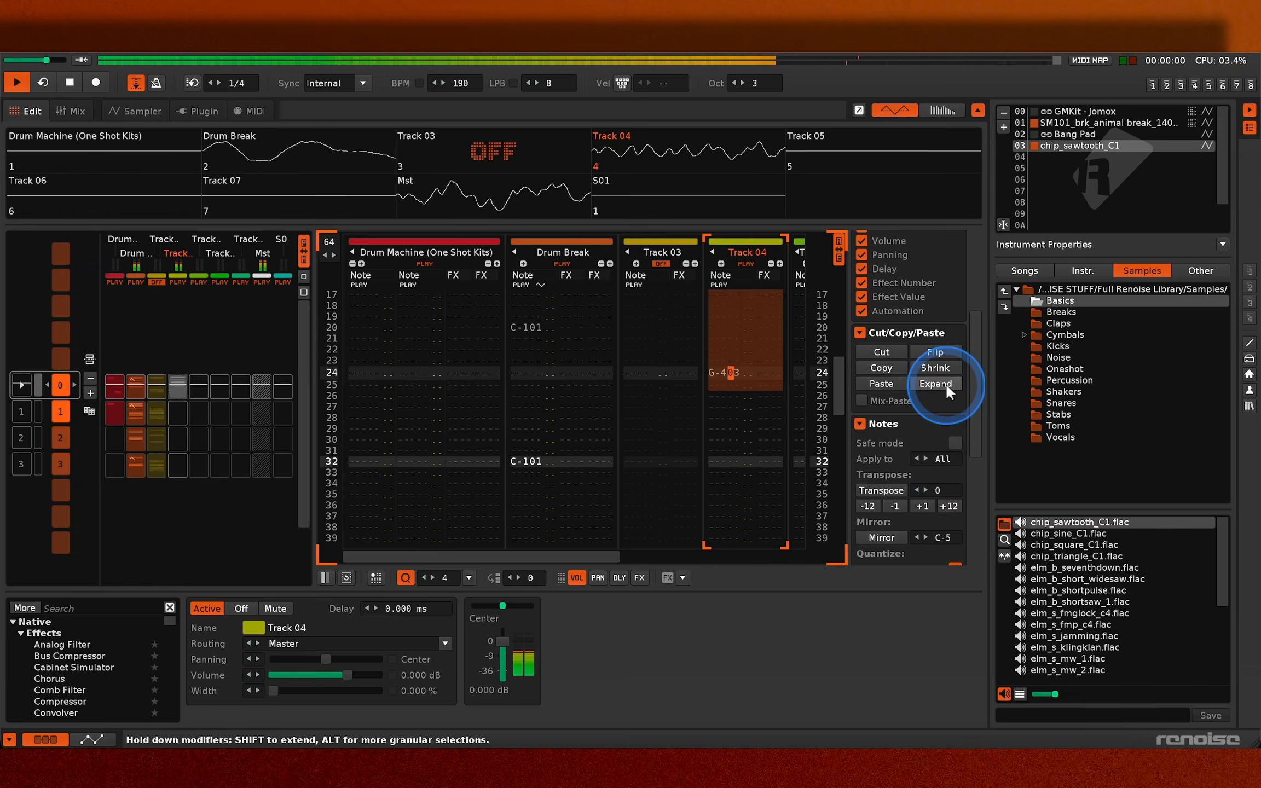
pyautogui.click(935, 383)
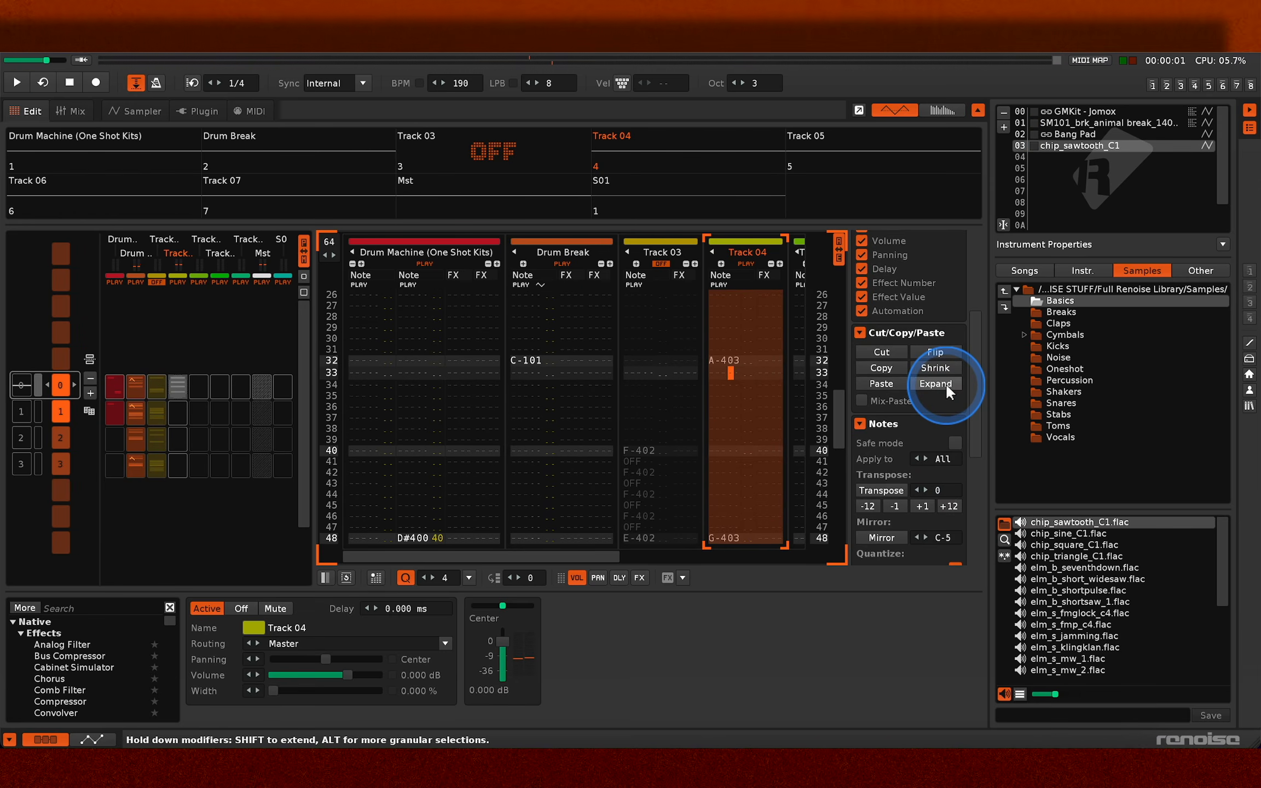
pyautogui.press('space')
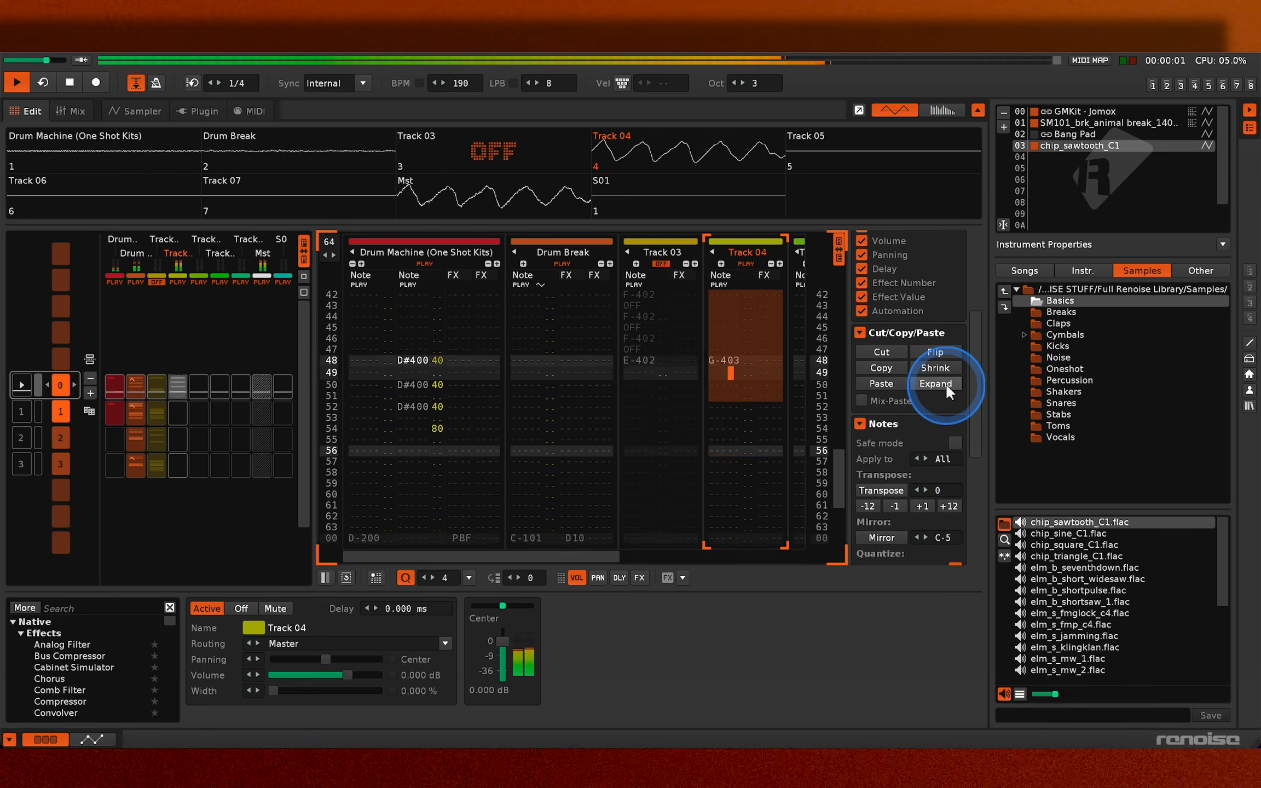
pyautogui.press('space')
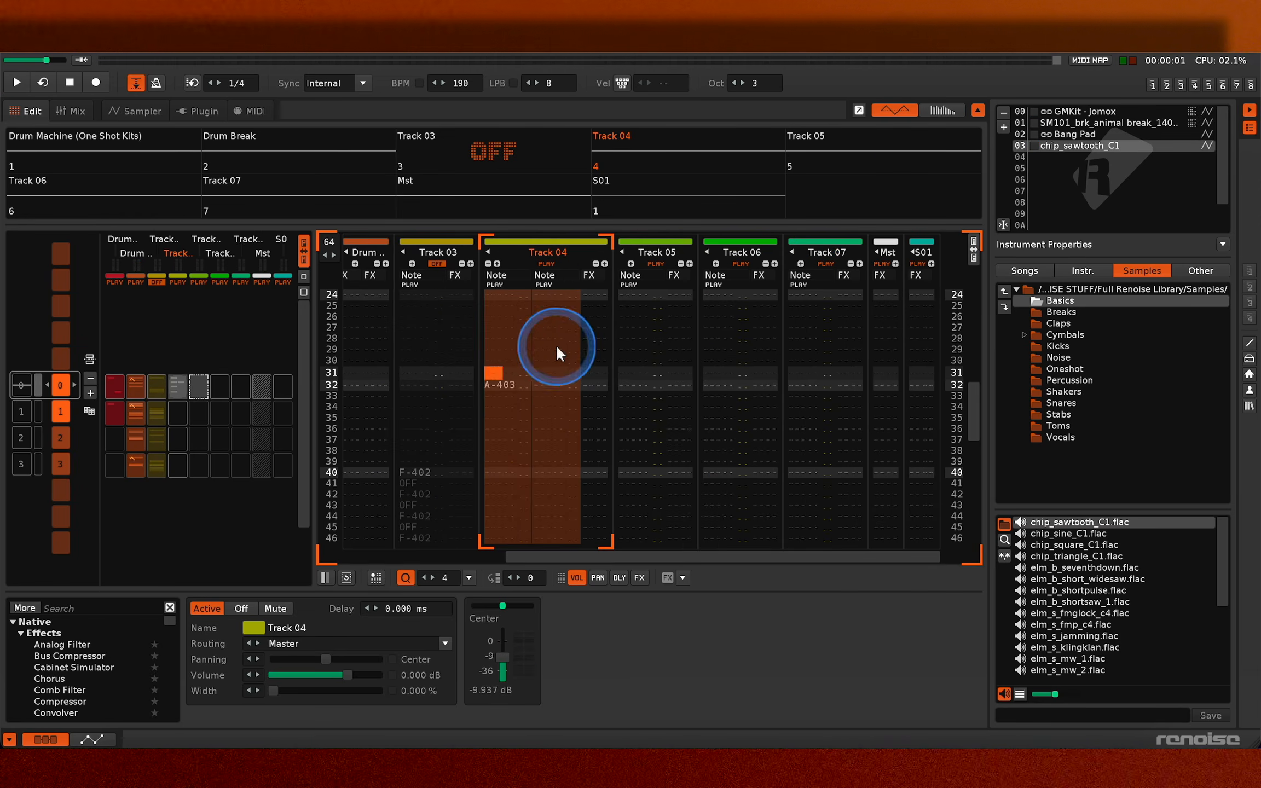
# - Insert a group around Track 04 and move the neighbouring empty track into it
pyautogui.rightClick(557, 348)
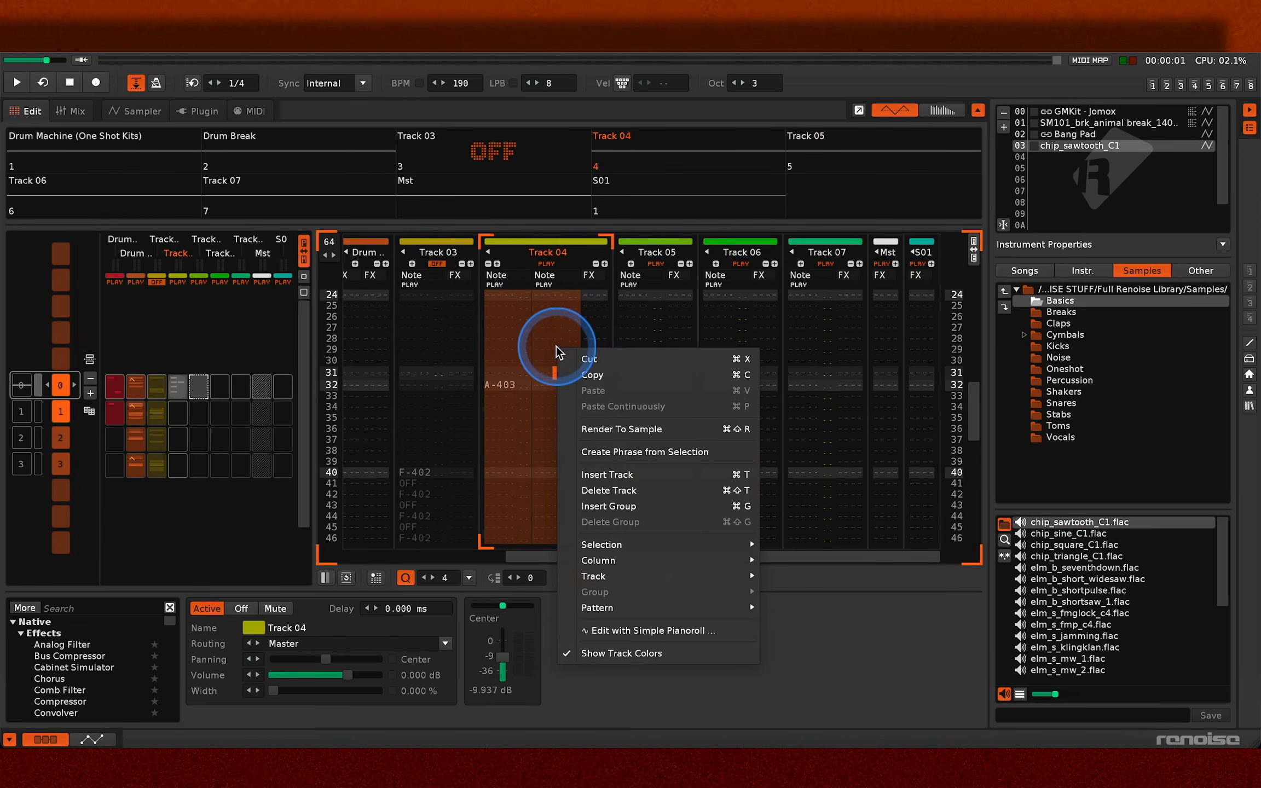
pyautogui.click(628, 502)
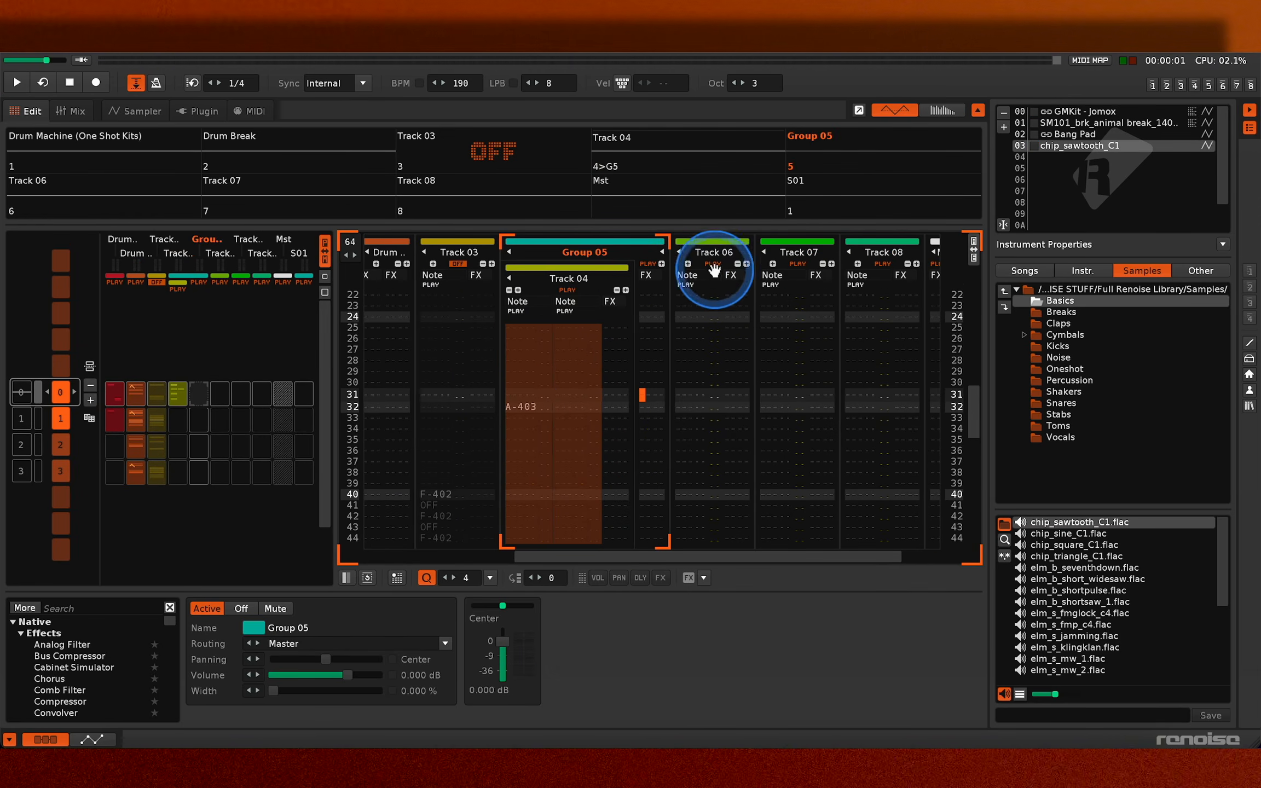
pyautogui.moveTo(648, 269); pyautogui.dragTo(642, 271)
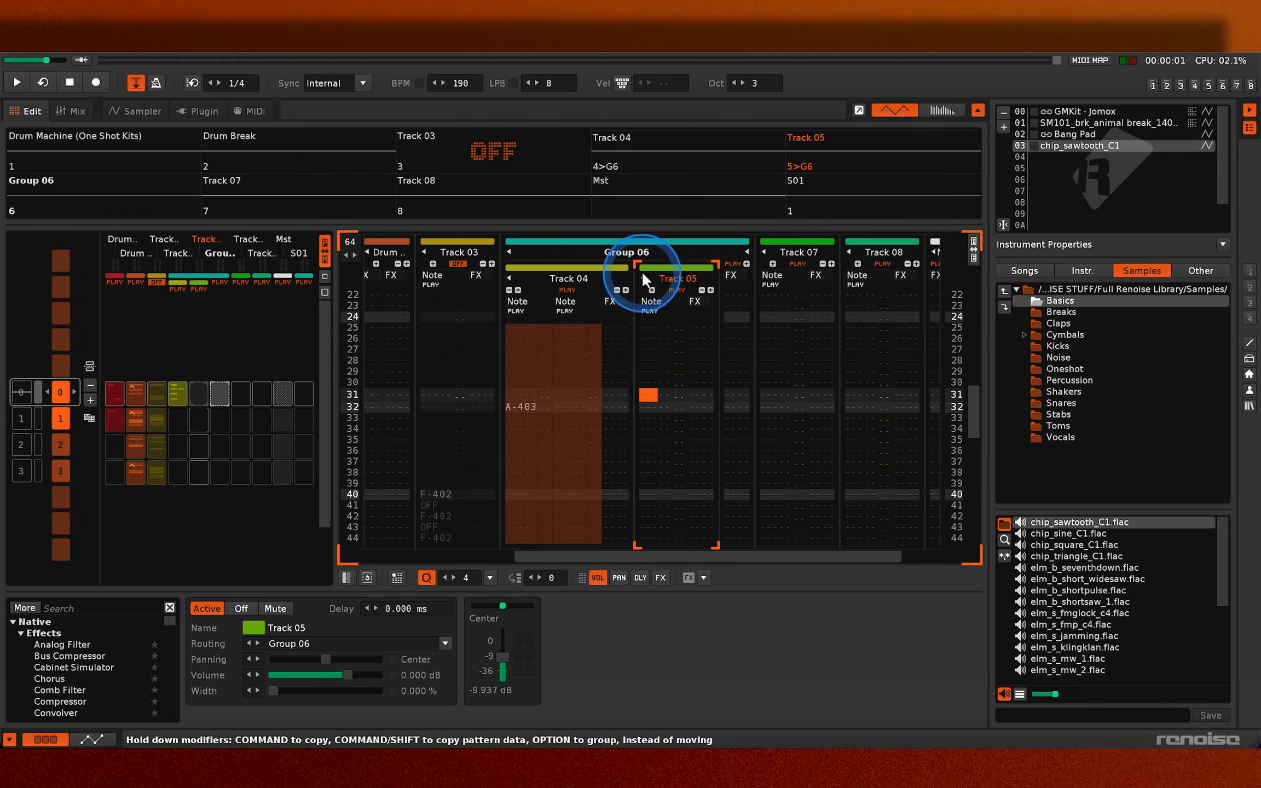
# - Rename the new group Lead-ish? and name its two tracks No FX and FX
pyautogui.doubleClick(632, 252)
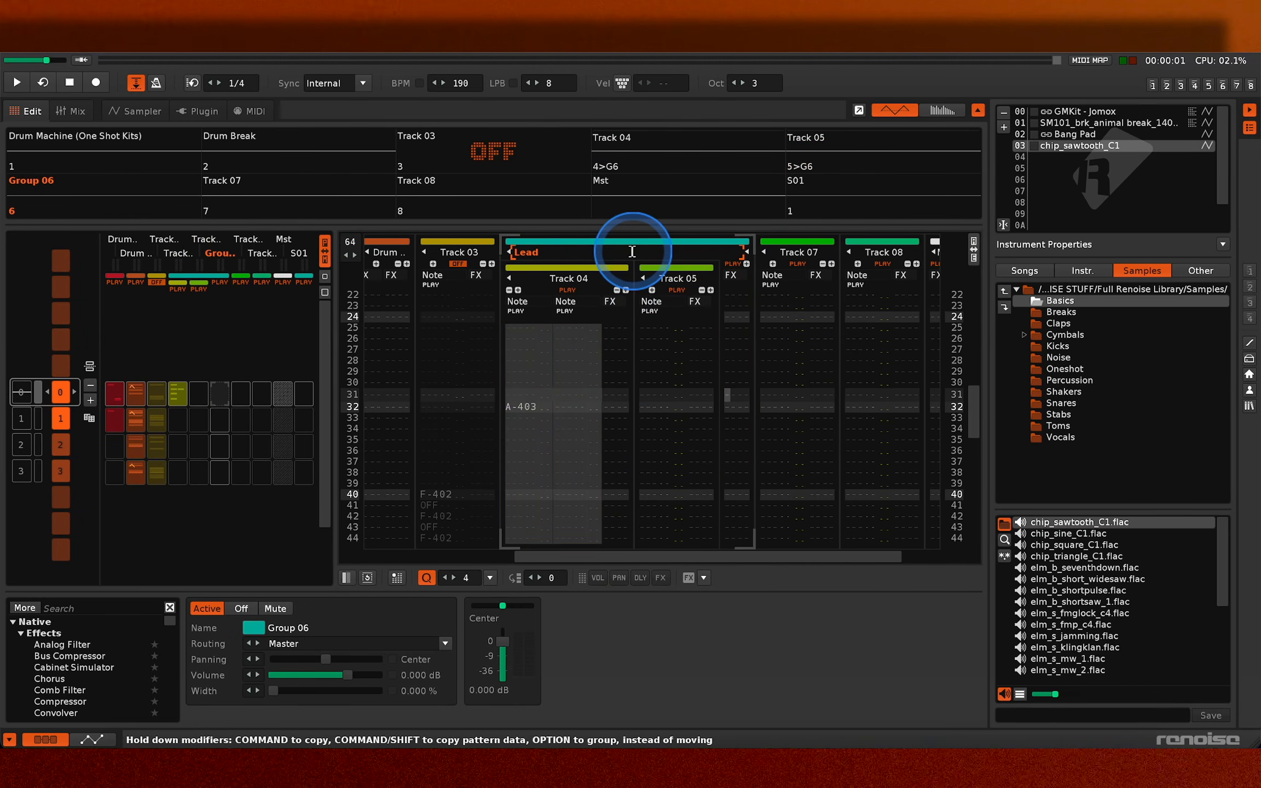
pyautogui.write('Lead-ish?')
pyautogui.press('Return')
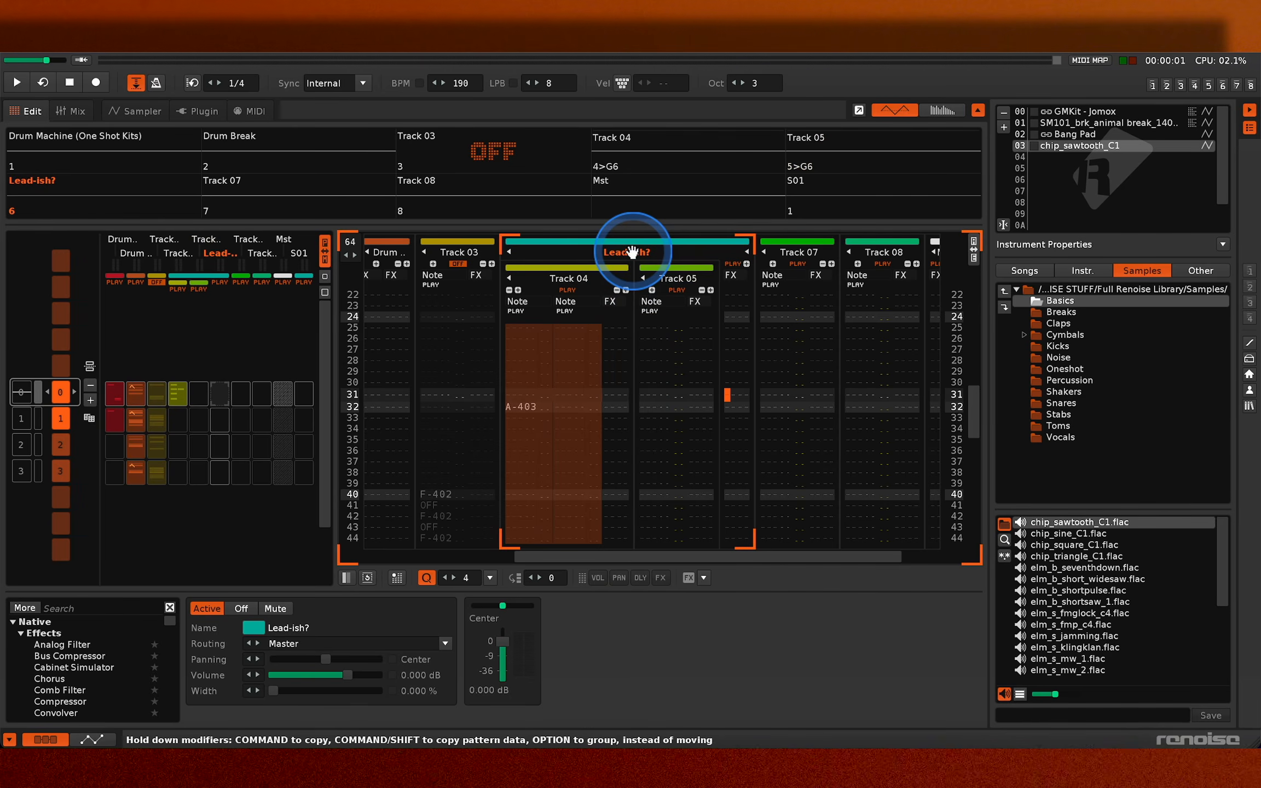
pyautogui.doubleClick(573, 276)
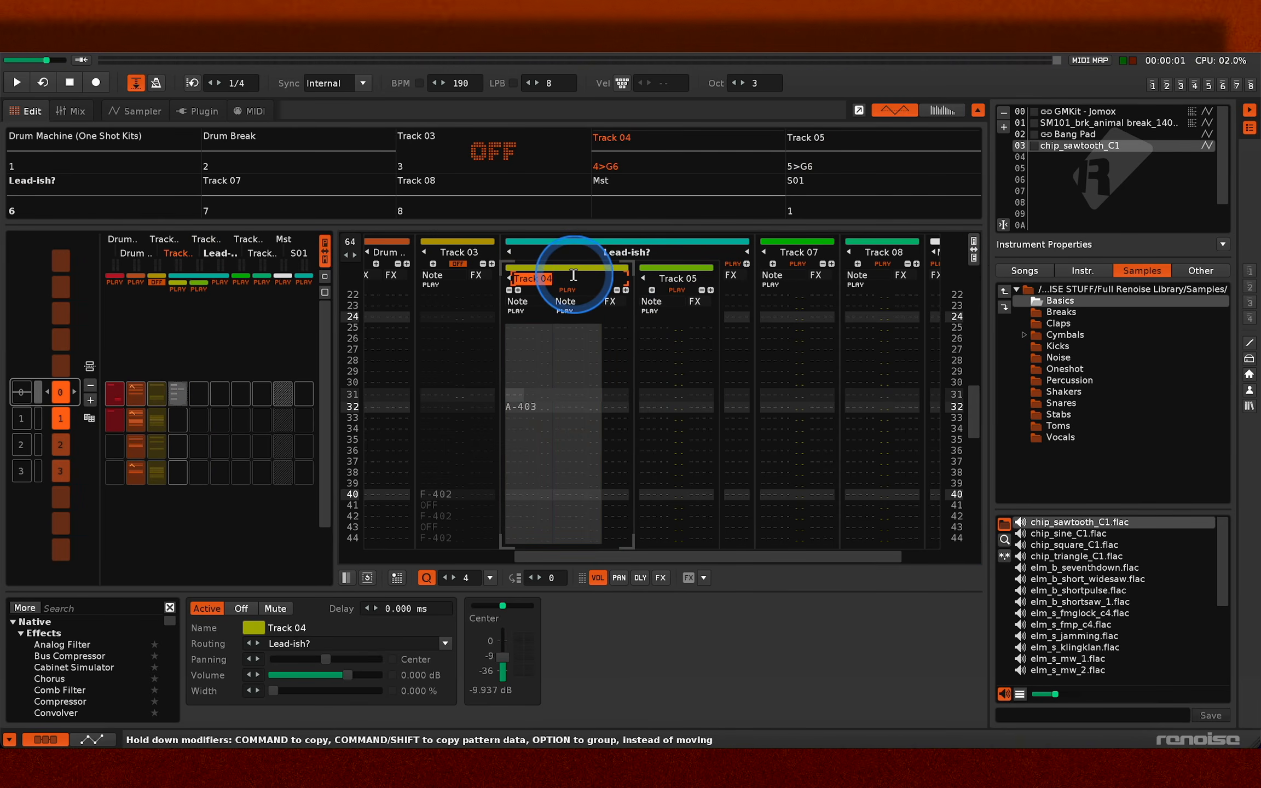
pyautogui.write('N')
pyautogui.write('o FX')
pyautogui.press('Return')
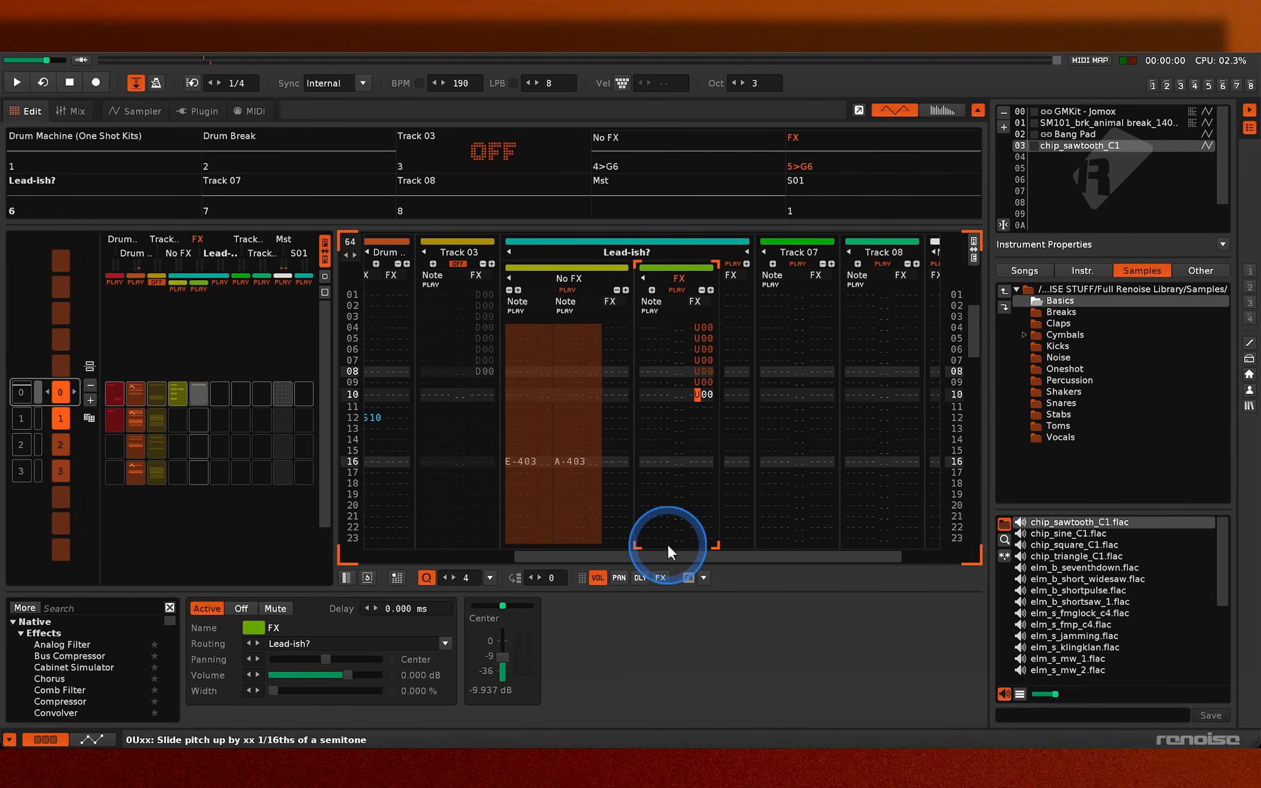
# - Play the pattern twice to hear the grouped lead tracks together with the drums
pyautogui.press('space')
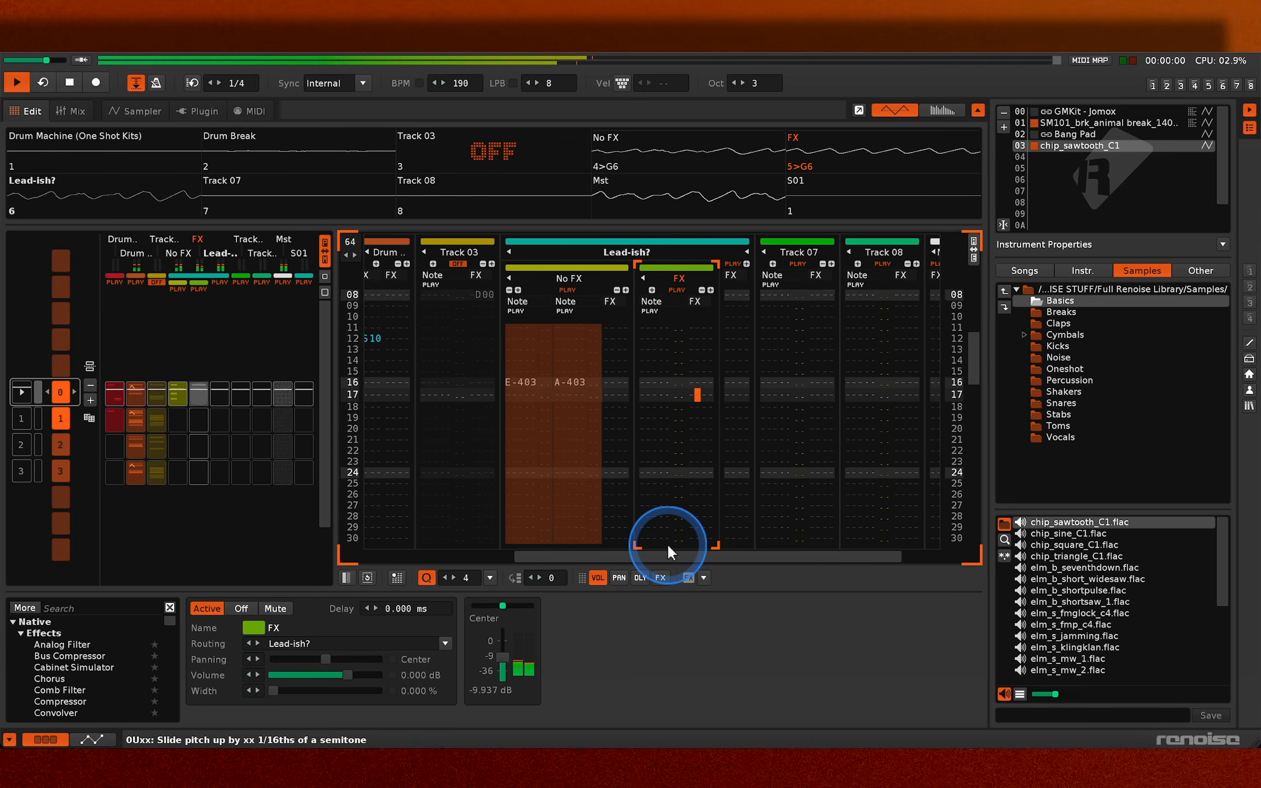
pyautogui.press('space')
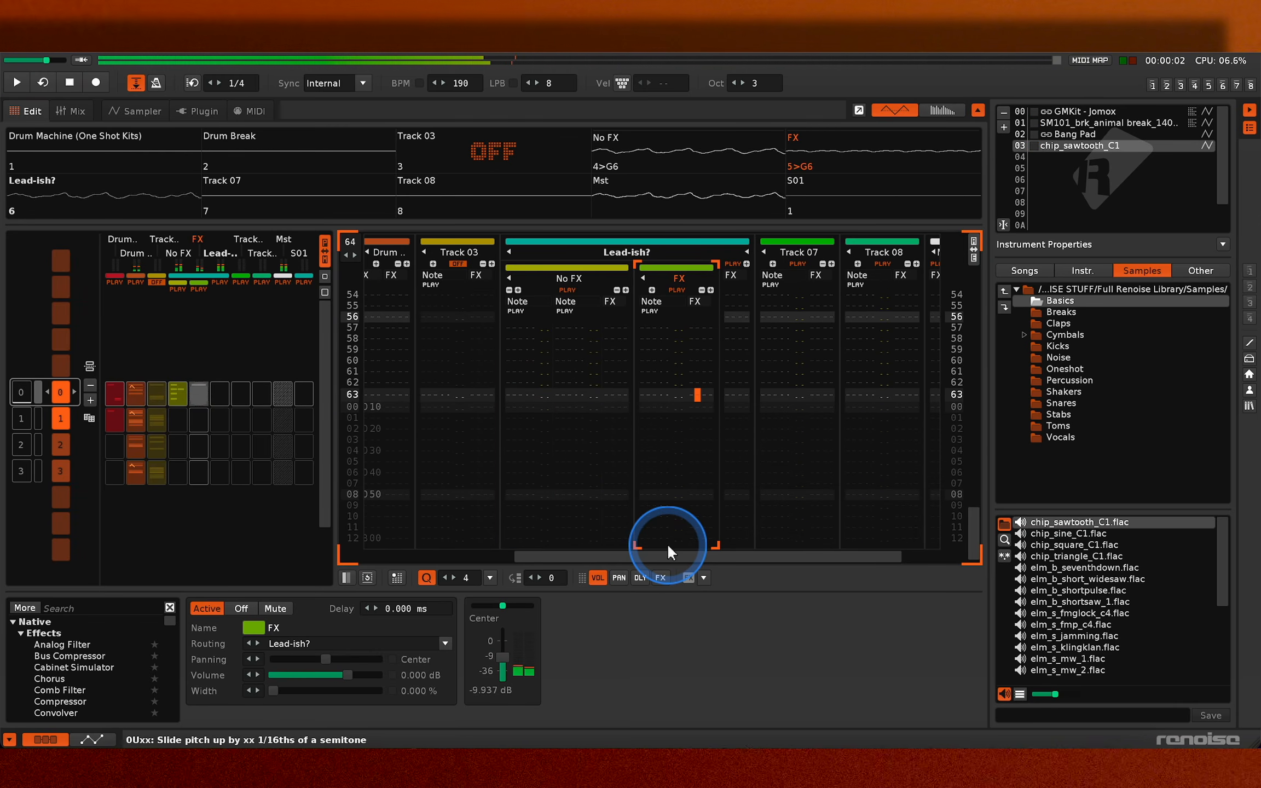
pyautogui.press('space')
pyautogui.press('space')
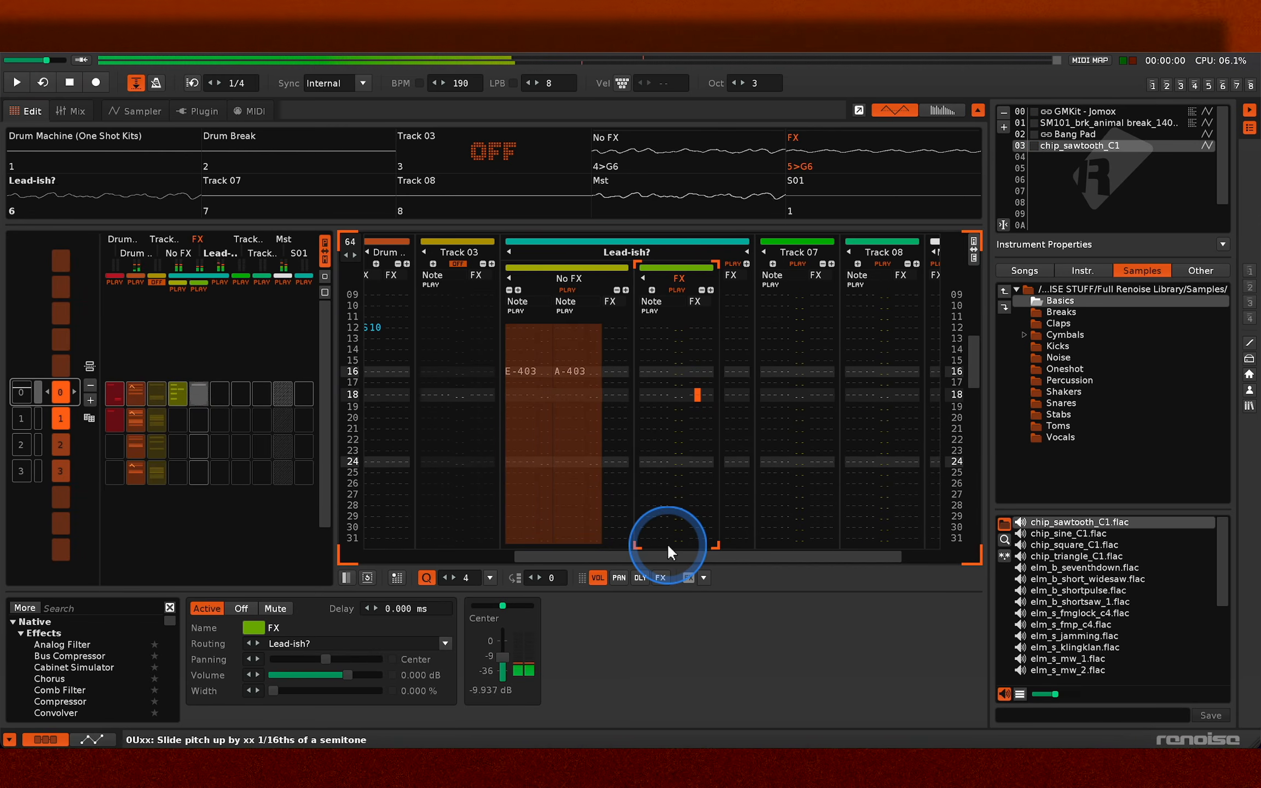
# - Enter a note-off on line 20 and an E-4 on line 24 of the FX track, and play the pattern
pyautogui.press('Left')
pyautogui.press('Left')
pyautogui.press('Left')
pyautogui.press('Left')
pyautogui.press('Left')
pyautogui.press('Up')
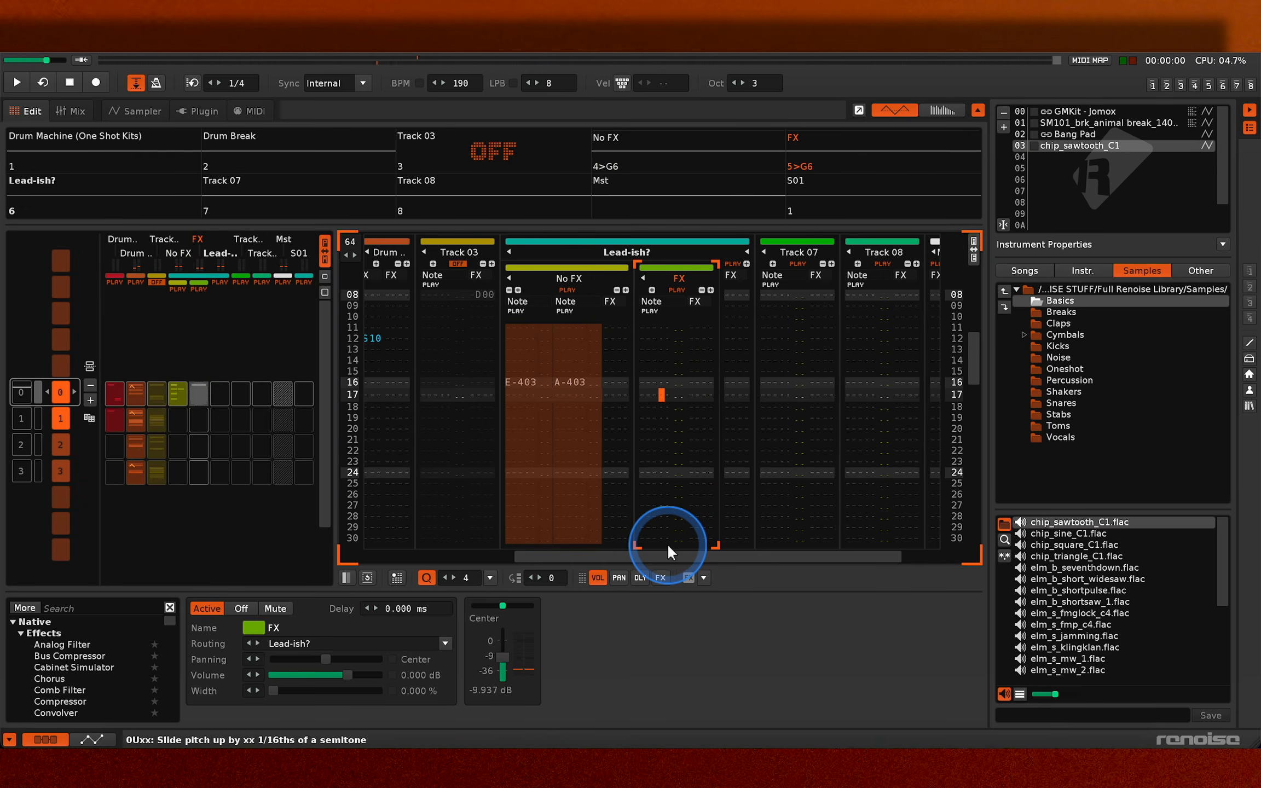
pyautogui.press('Down')
pyautogui.press('Down')
pyautogui.press('Down')
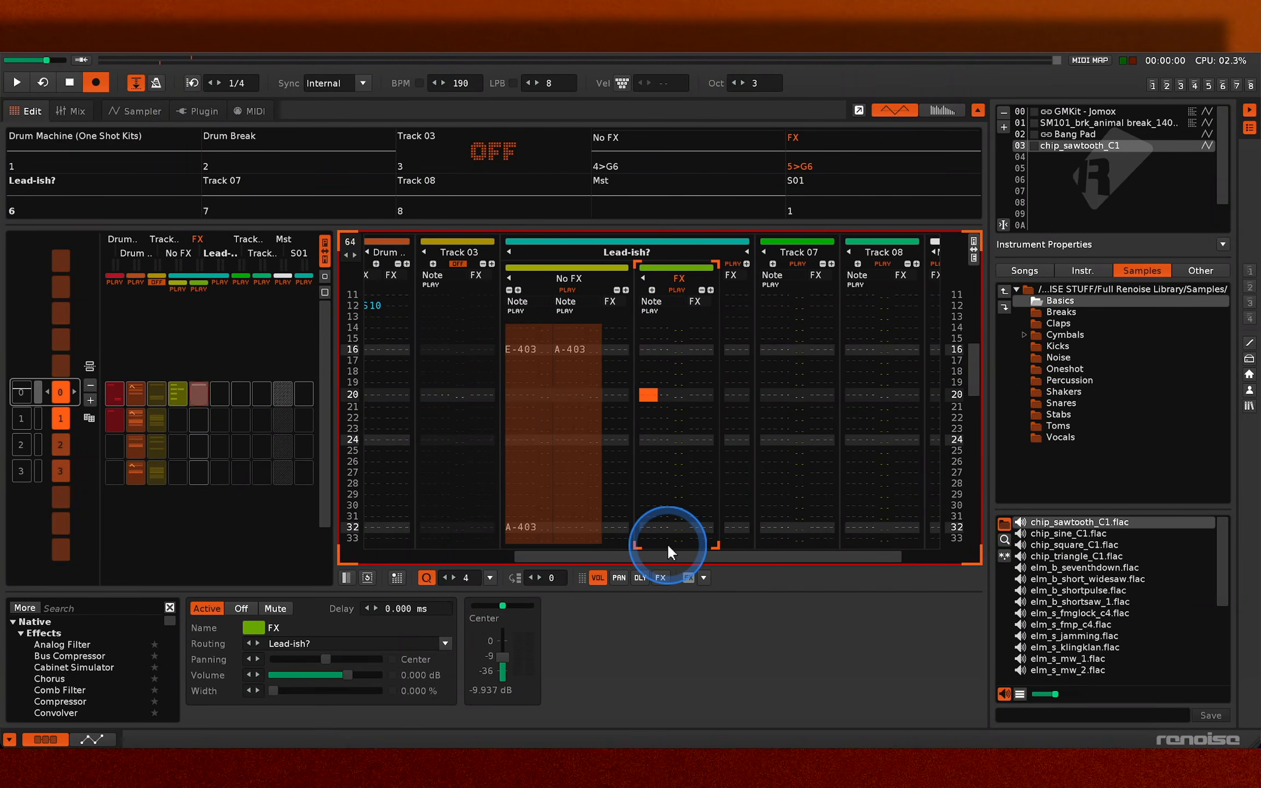
pyautogui.press('capslock')
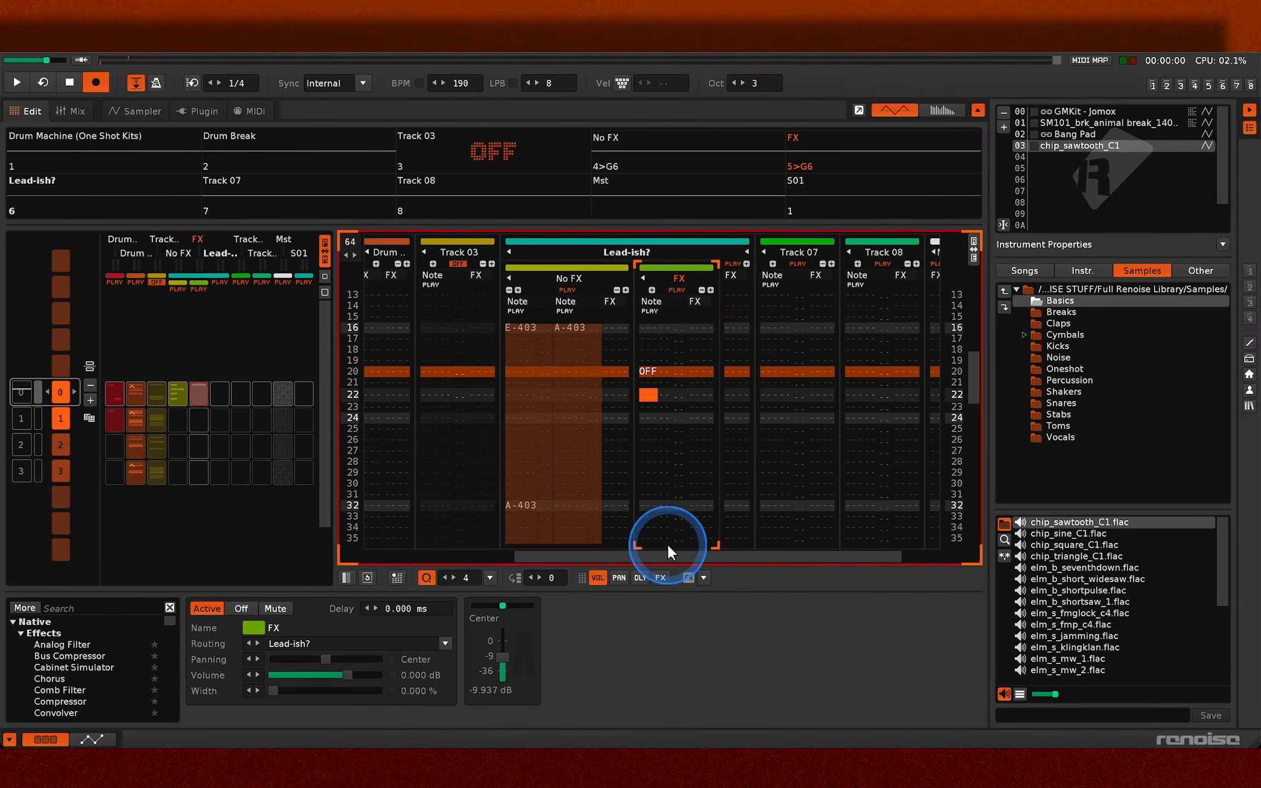
pyautogui.press('e')
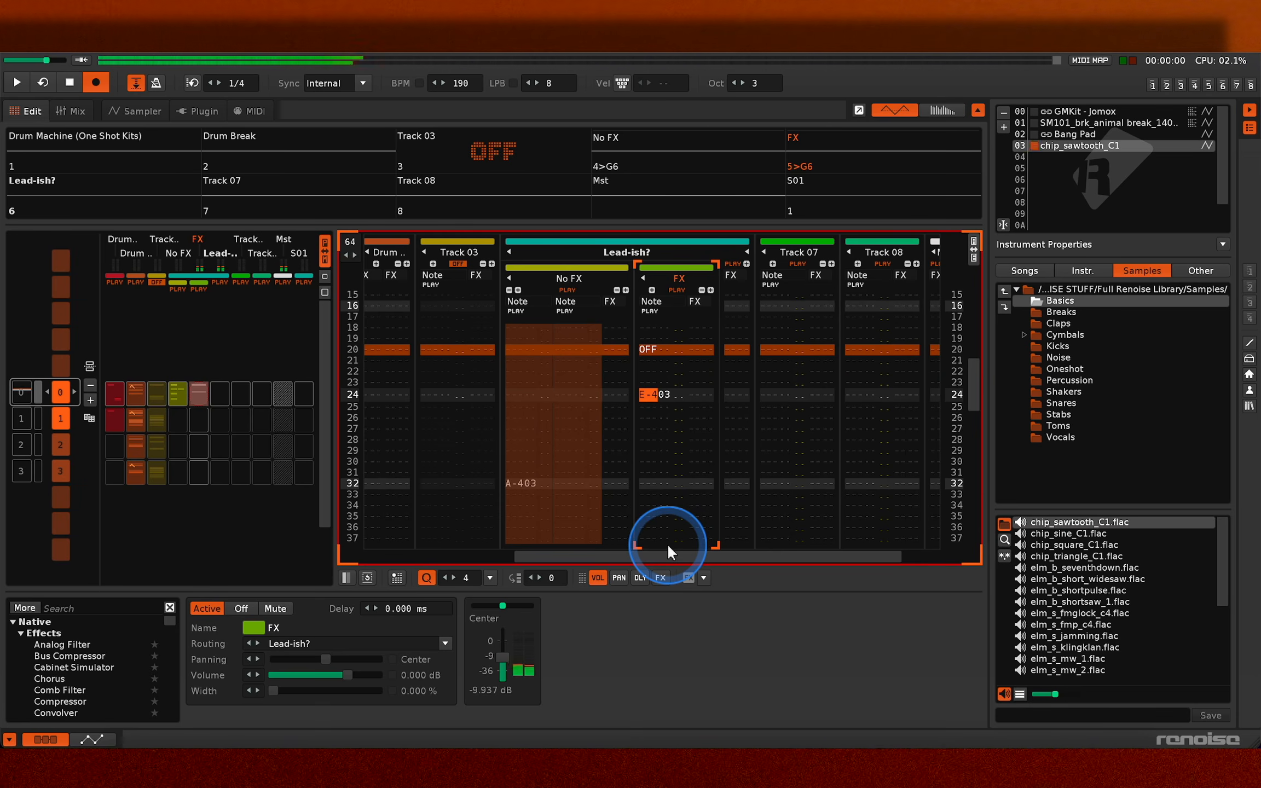
pyautogui.press('space')
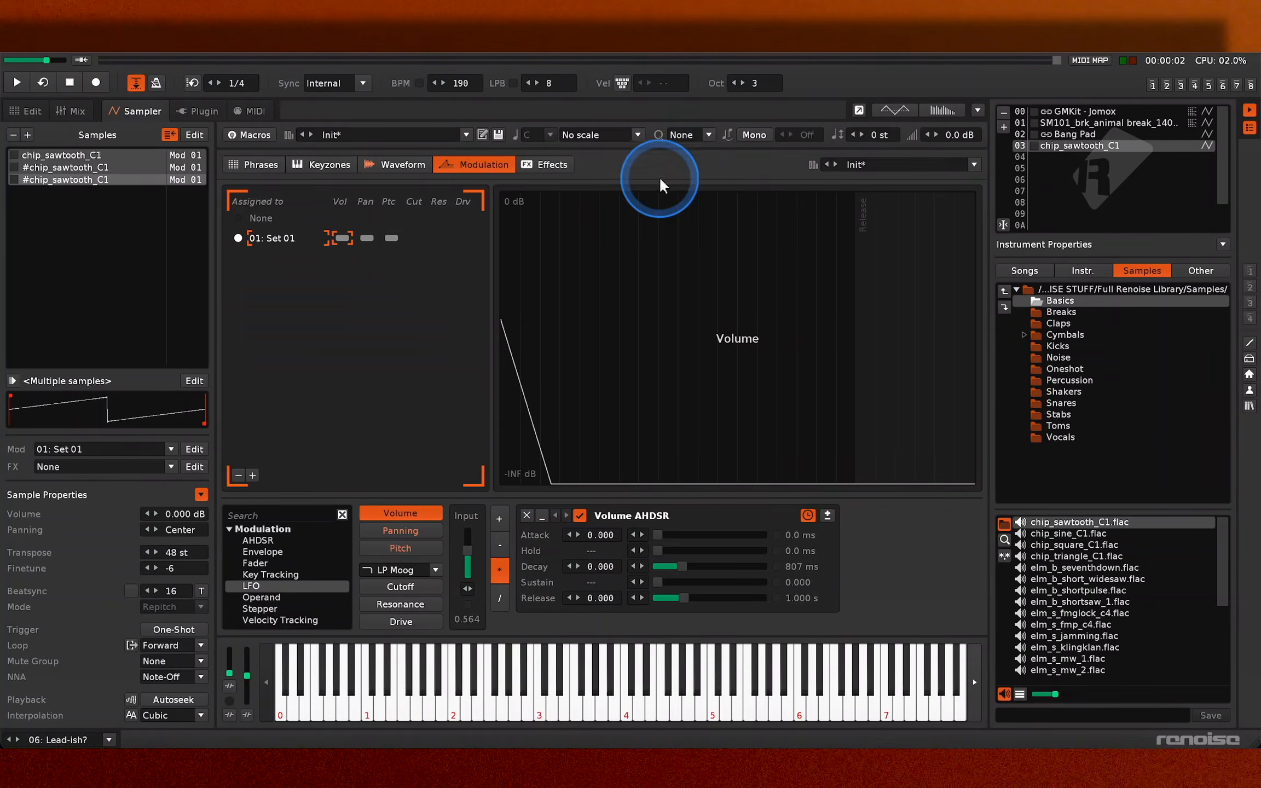
# - Set the sawtooth instrument's scale to Natural Minor and start playback to hear it
pyautogui.click(639, 134)
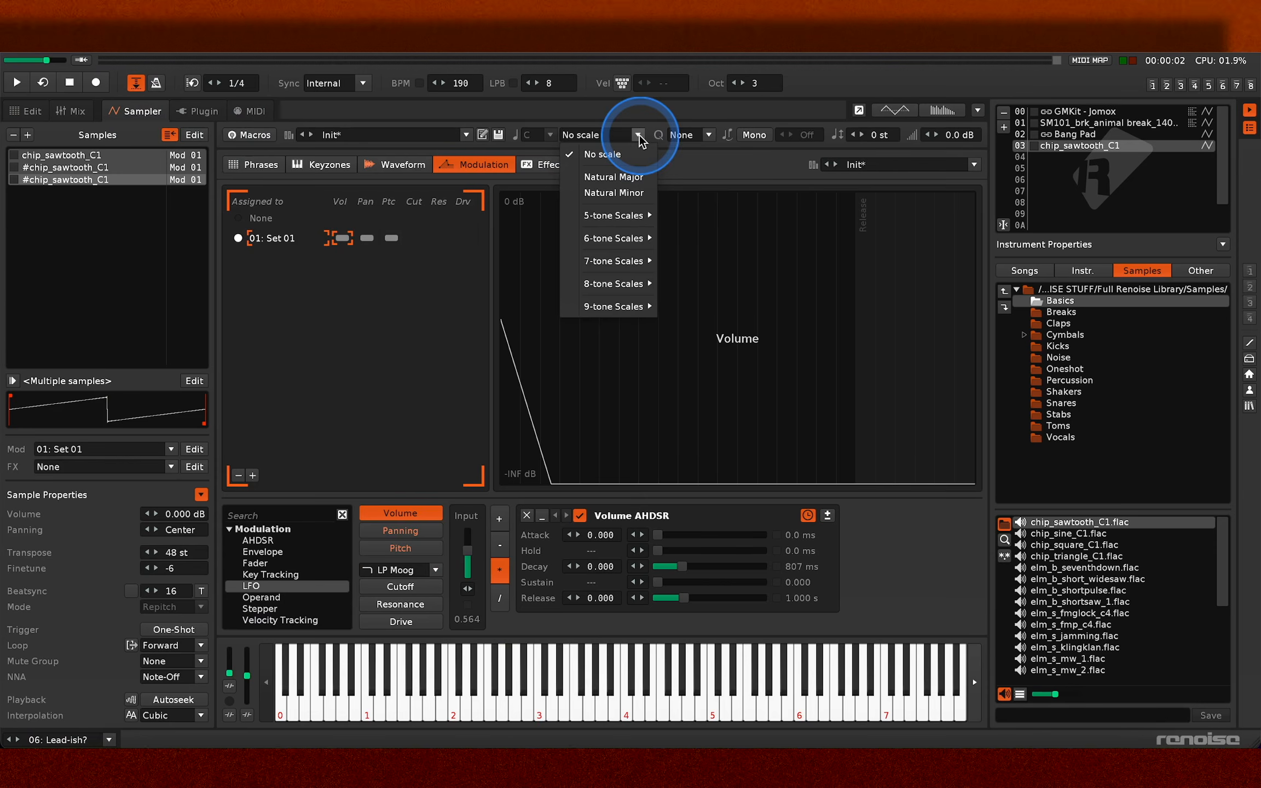
pyautogui.click(640, 193)
pyautogui.press('space')
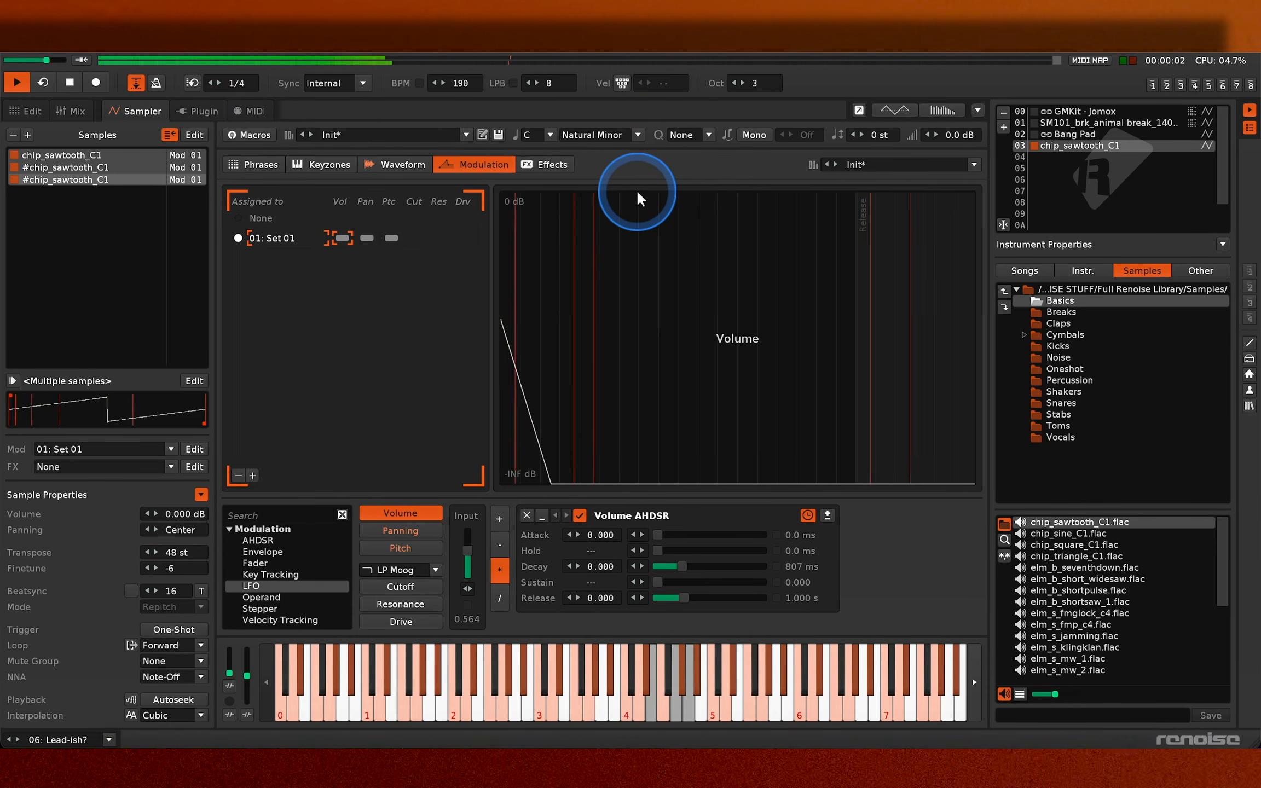
# - Return to the pattern editor and enter pitch slide-up effects in the FX track, with U20 on line 9 and U00 on lines 10 to 15
pyautogui.click(37, 110)
pyautogui.press('Escape')
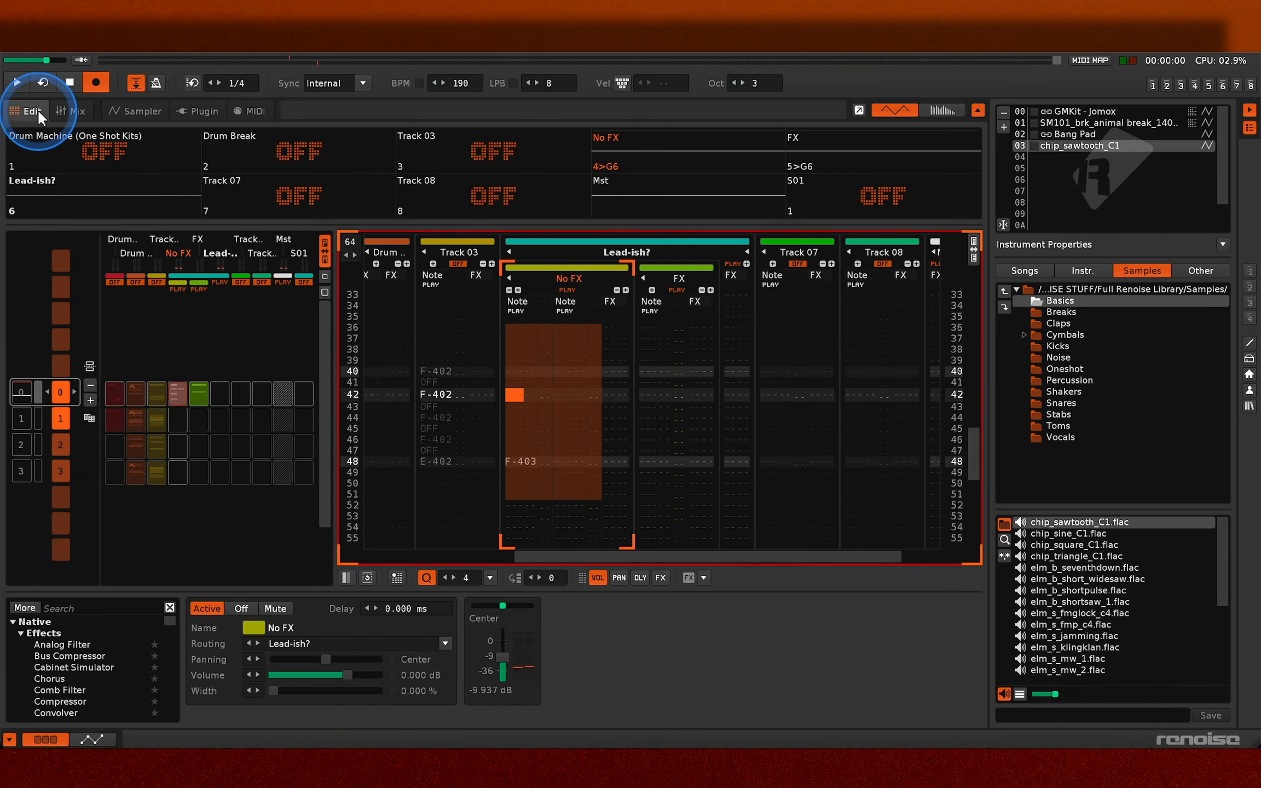
pyautogui.press('pagedown')
pyautogui.press('Escape')
pyautogui.press('space')
pyautogui.press('space')
pyautogui.press('Escape')
pyautogui.press('Right')
pyautogui.press('Right')
pyautogui.press('Right')
pyautogui.press('Right')
pyautogui.press('Right')
pyautogui.press('Right')
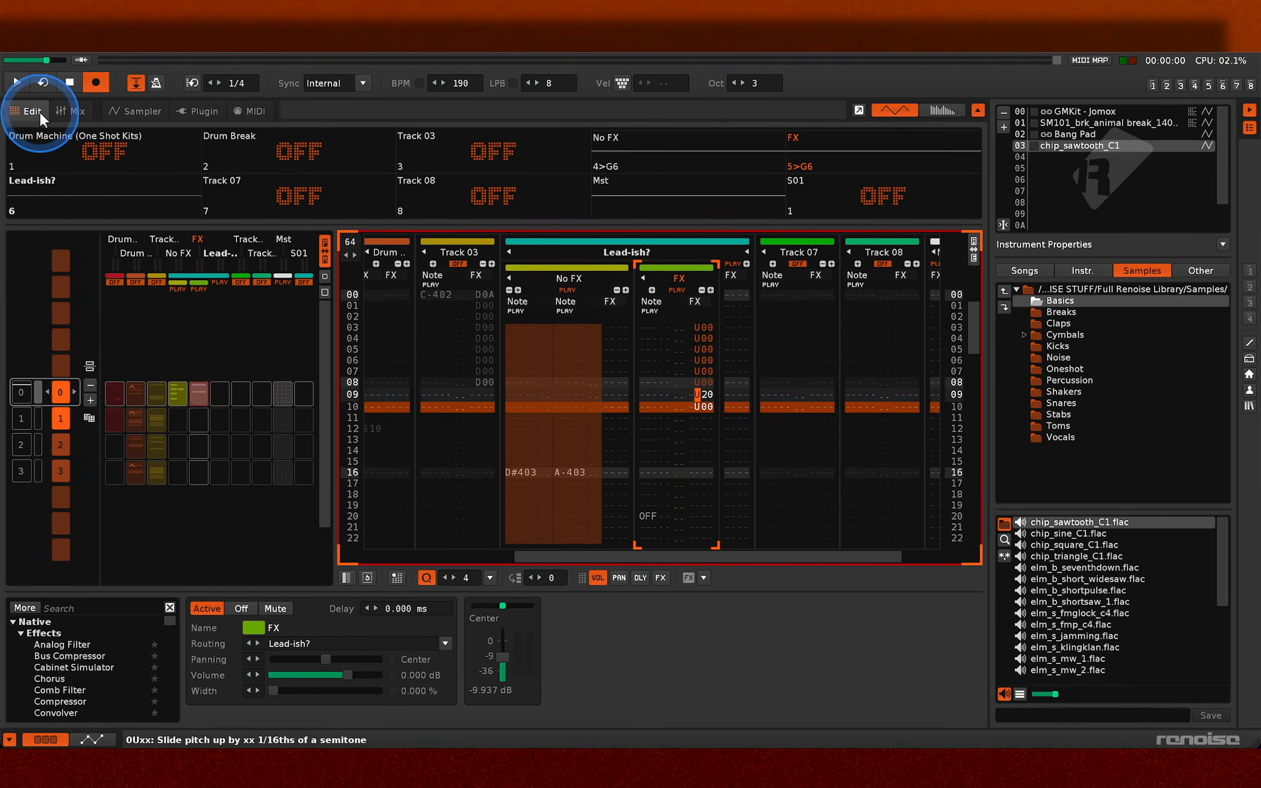
pyautogui.write('uuuuuu')
pyautogui.press('Escape')
pyautogui.press('space')
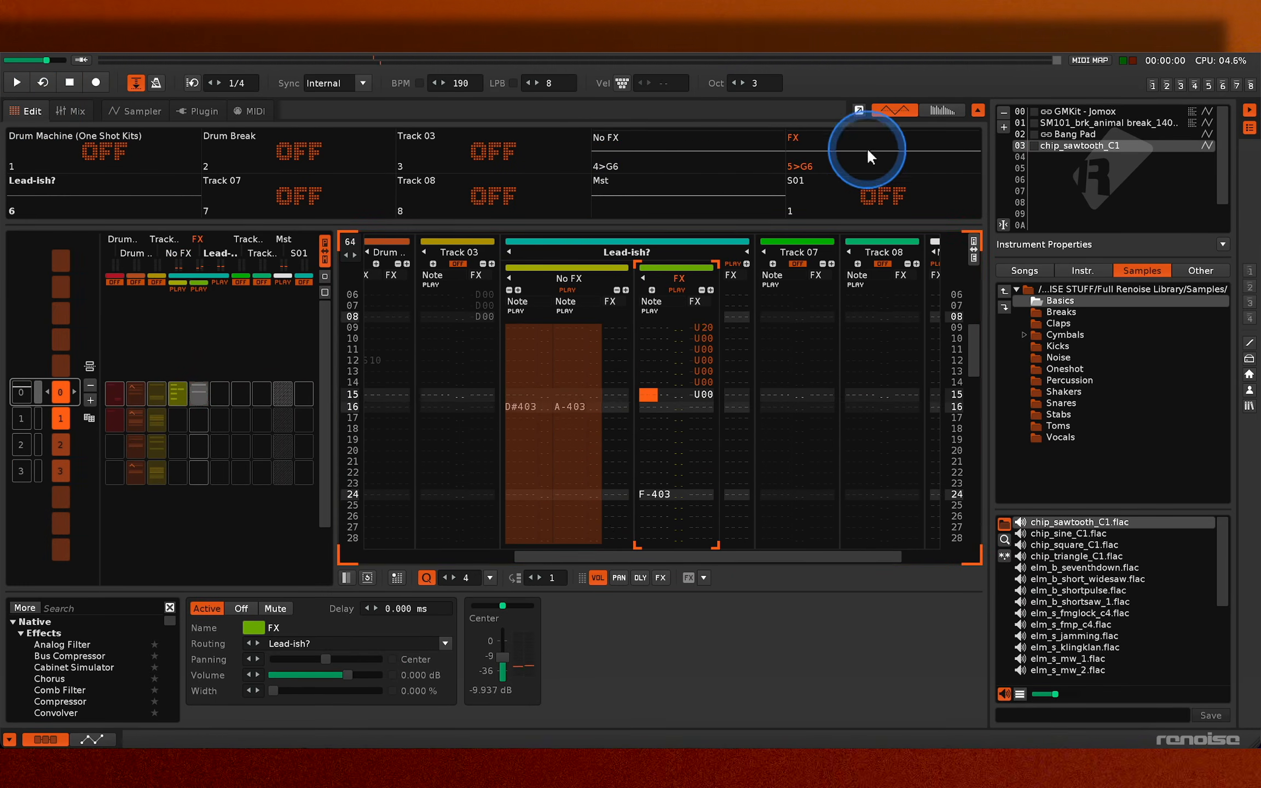
# - Solo the No FX track to change its second note on line 16 to G#4, and bring back all other tracks except Track 03
pyautogui.rightClick(718, 148)
pyautogui.click(717, 149)
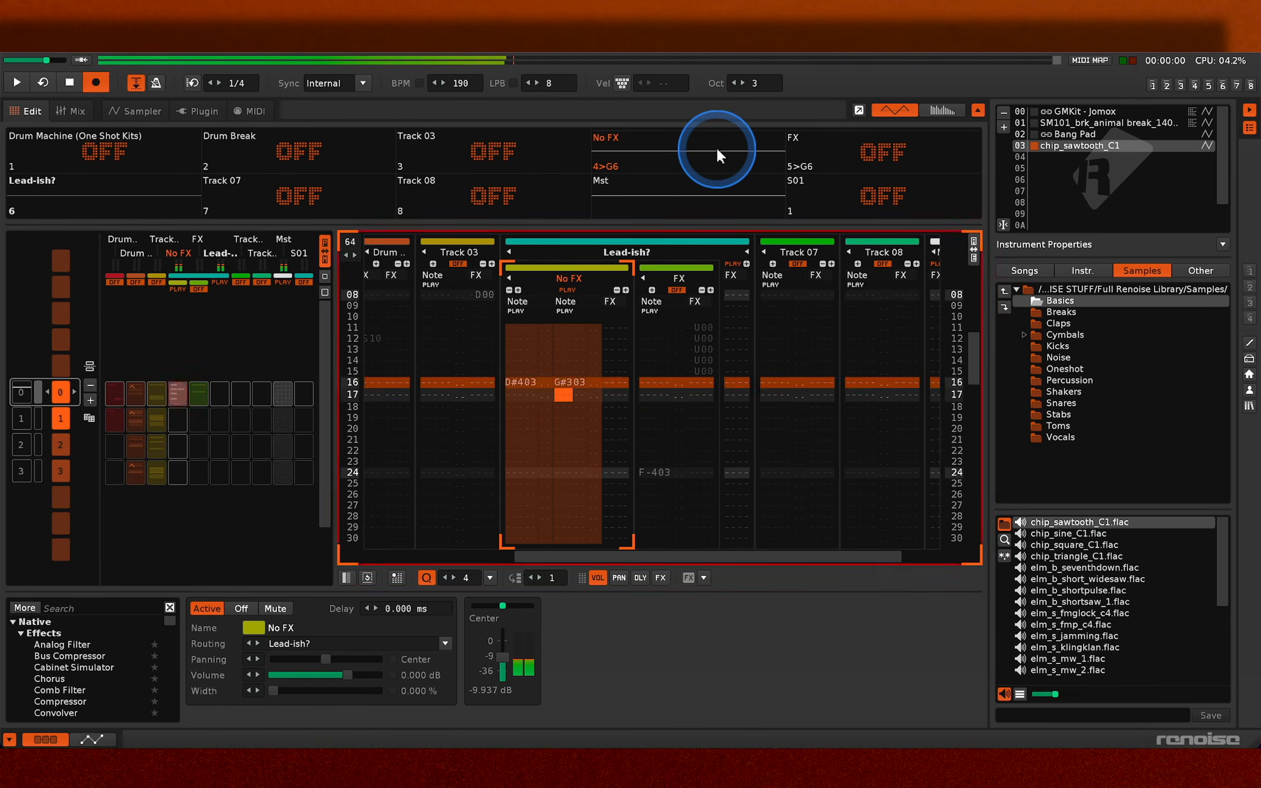
pyautogui.rightClick(717, 148)
pyautogui.click(509, 151)
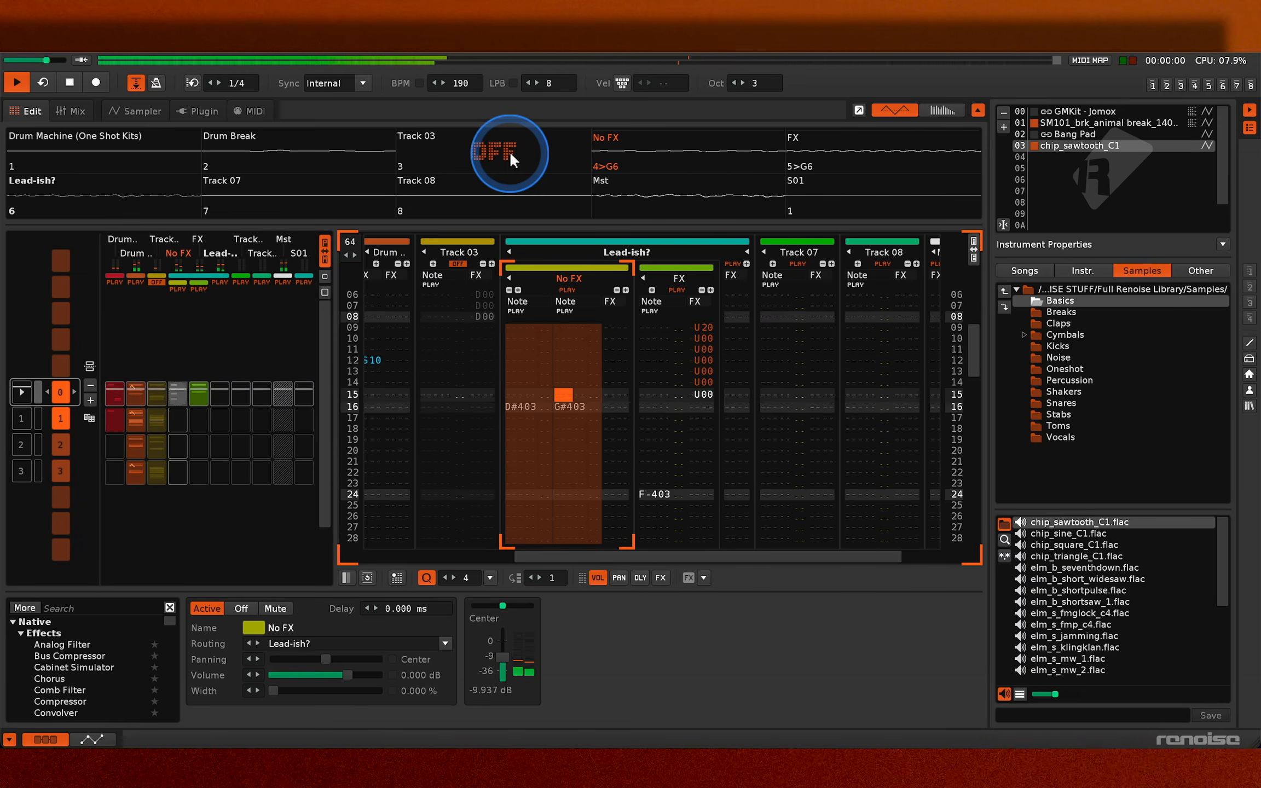
# - Copy the No FX and FX blocks of pattern 0 into patterns 1 to 3 and extend the sequence loop over those patterns
pyautogui.click(363, 313)
pyautogui.moveTo(199, 405); pyautogui.dragTo(205, 670)
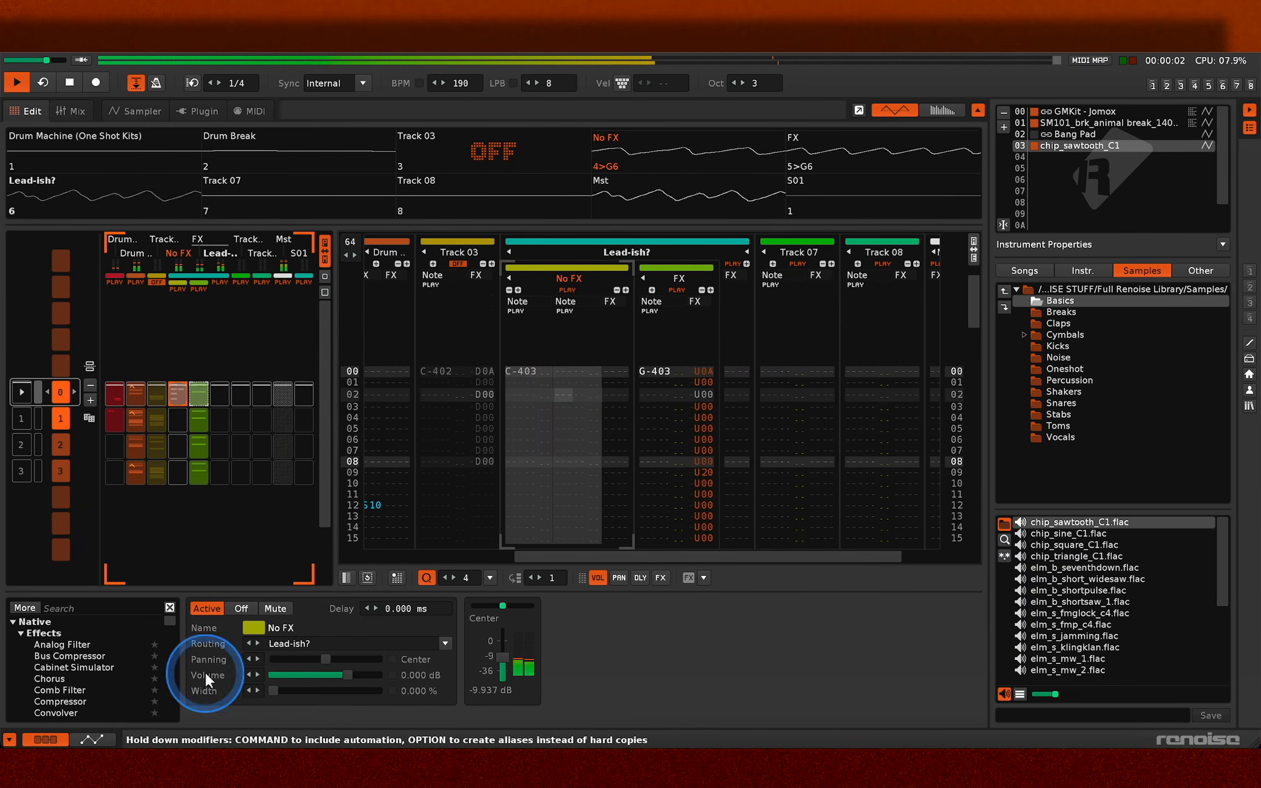
pyautogui.moveTo(40, 415); pyautogui.dragTo(30, 544)
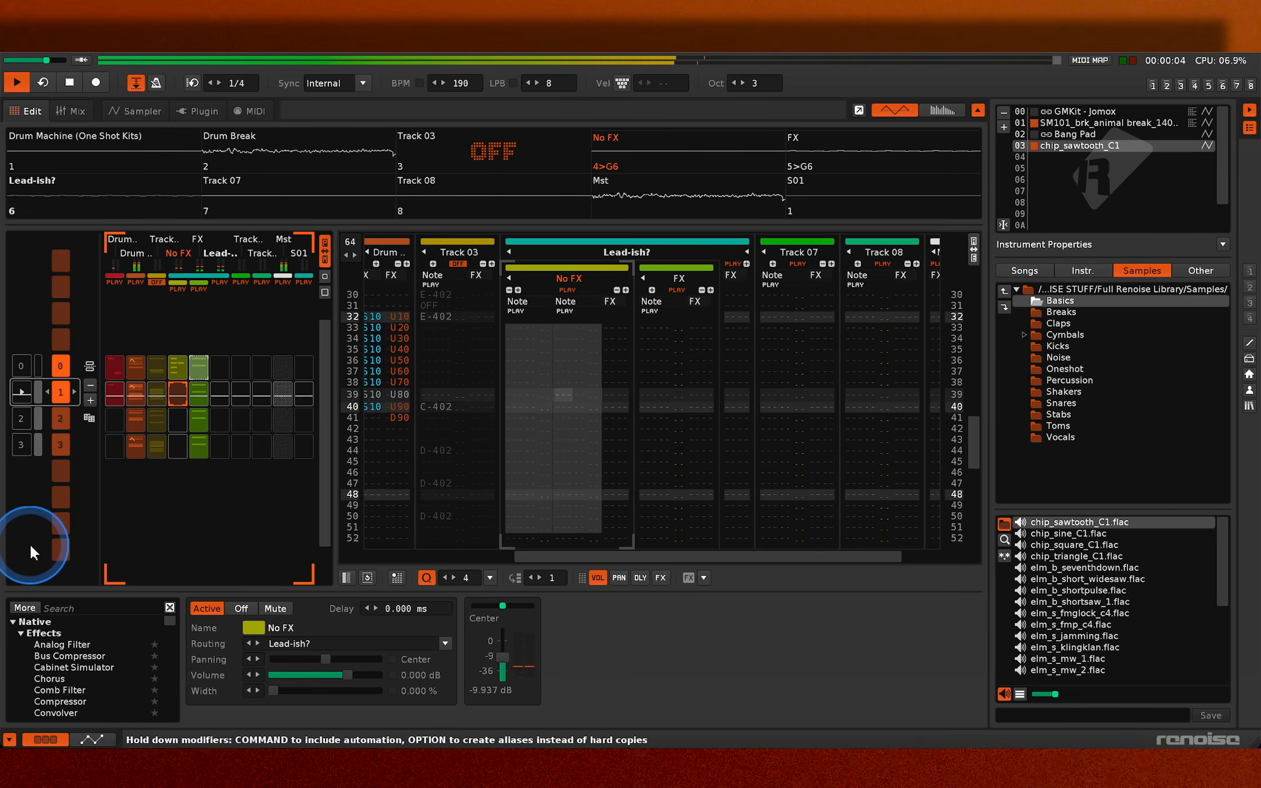
# - Enter the lines-per-beat effect ZL04 on line 0 of Track 07 in pattern 2 and play it
pyautogui.click(973, 278)
pyautogui.moveTo(976, 284)
pyautogui.mouseDown()
pyautogui.moveTo(975, 215)
pyautogui.moveTo(979, 386)
pyautogui.moveTo(977, 314)
pyautogui.moveTo(976, 338)
pyautogui.moveTo(964, 299)
pyautogui.mouseUp()
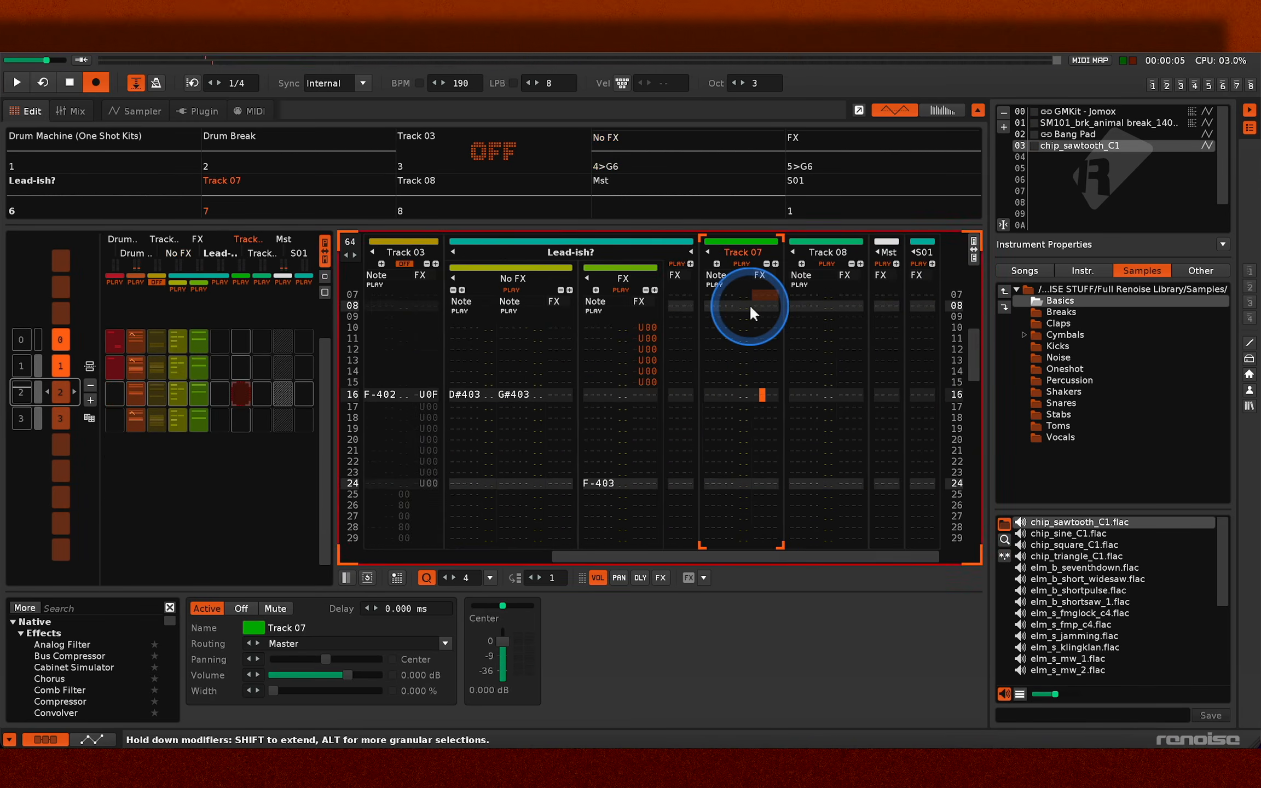
pyautogui.write('zl')
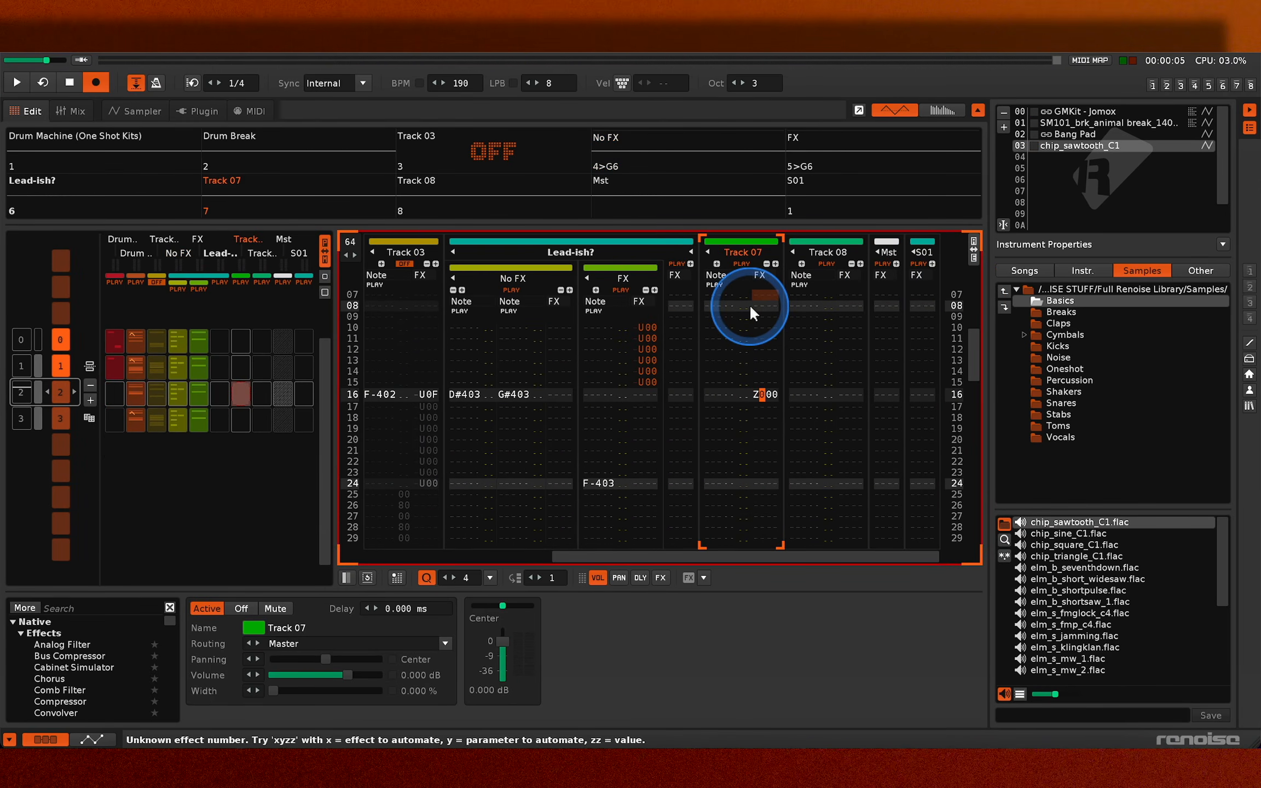
pyautogui.press('Right')
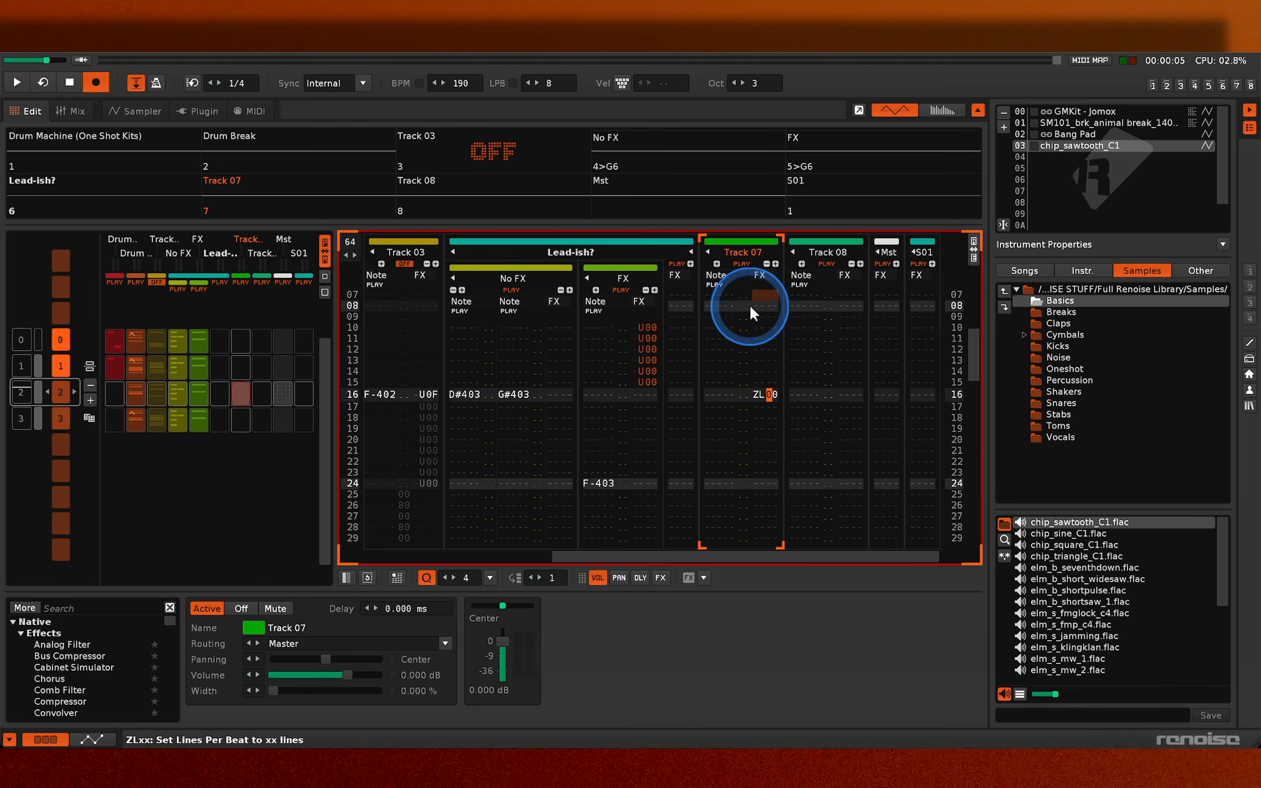
pyautogui.write('4')
pyautogui.press('Escape')
pyautogui.press('space')
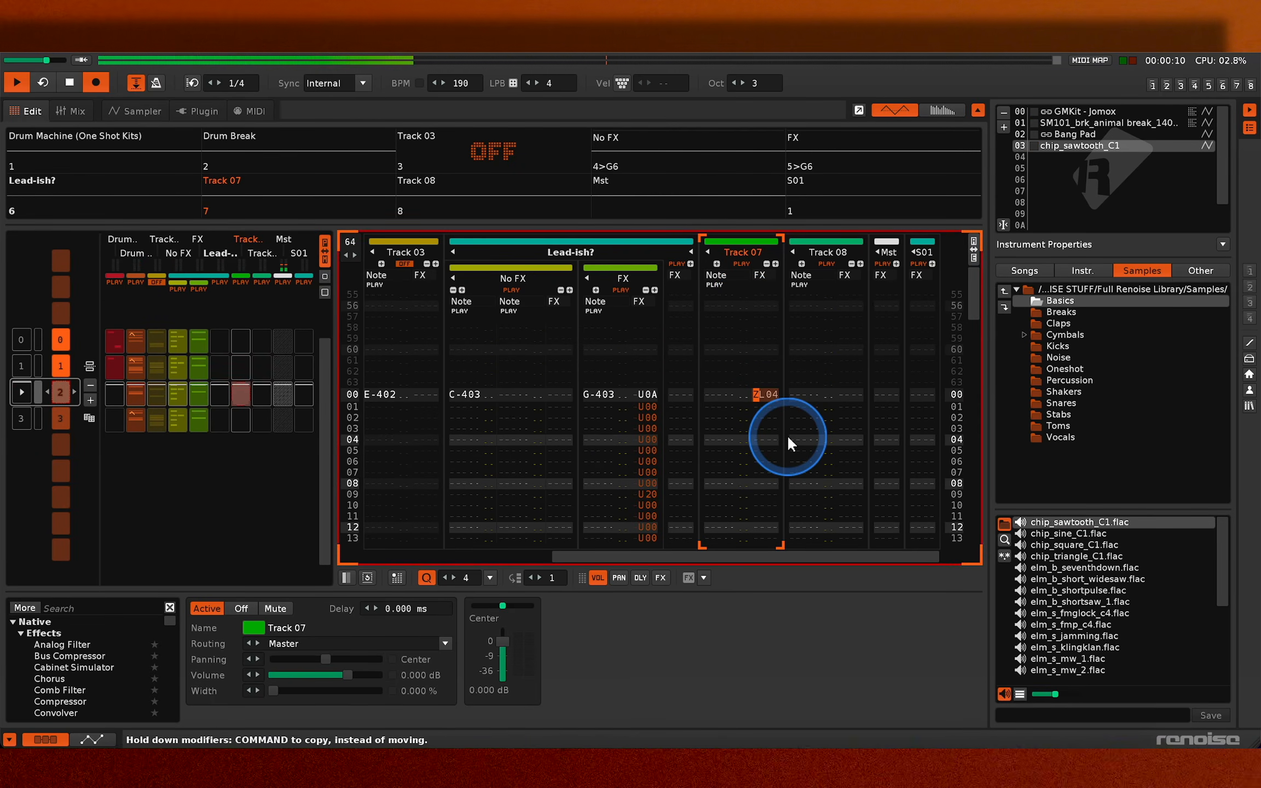
# - Leave edit mode and play pattern 2 with the metronome turned on
pyautogui.press('Escape')
pyautogui.press('space')
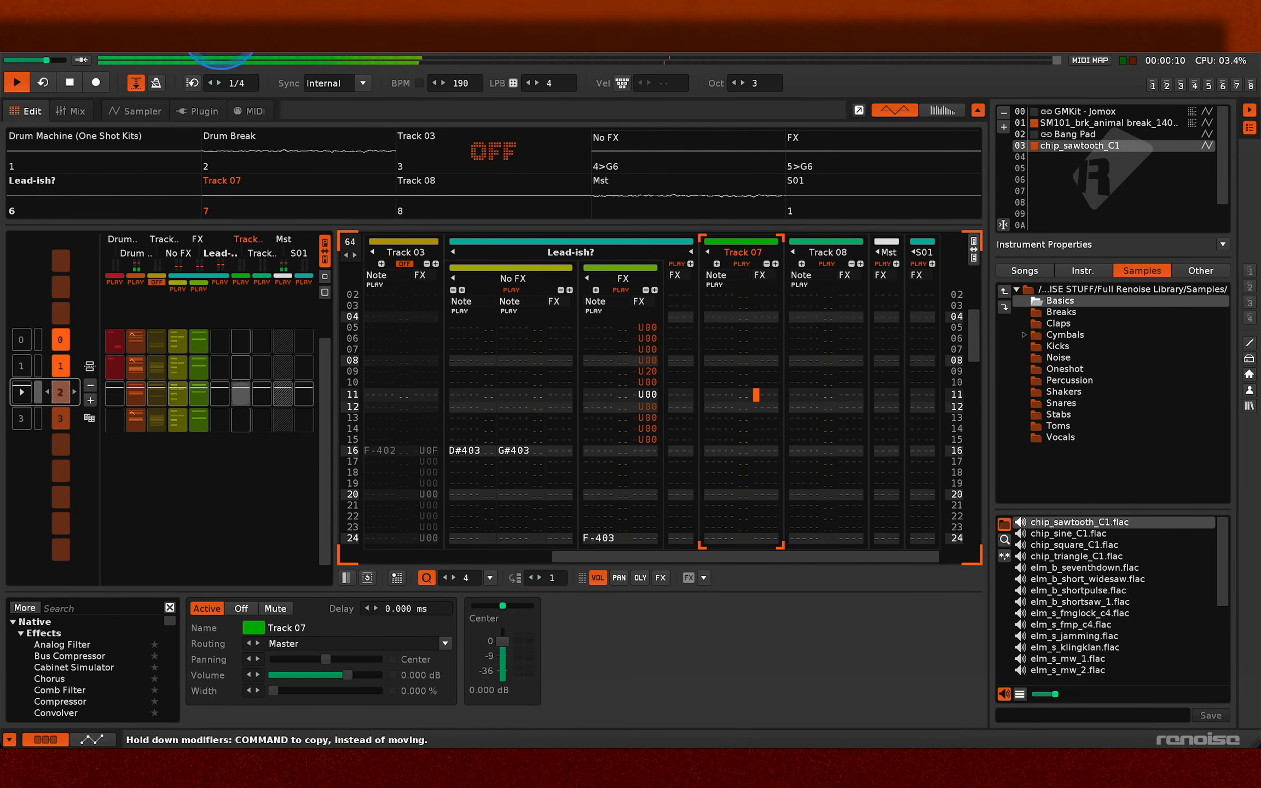
pyautogui.click(152, 83)
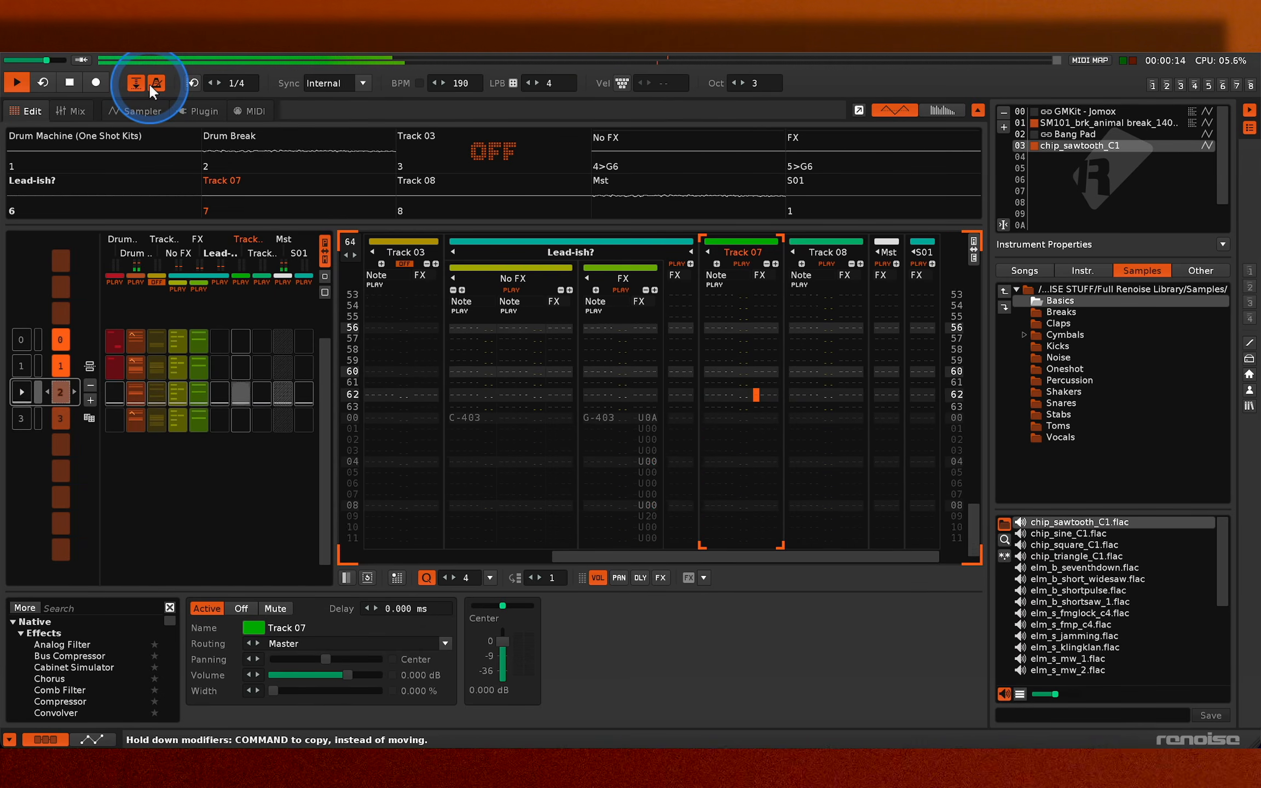
# - Switch to pattern 0 and enter the lines-per-beat effect ZL08 on line 0 of Track 07
pyautogui.click(25, 337)
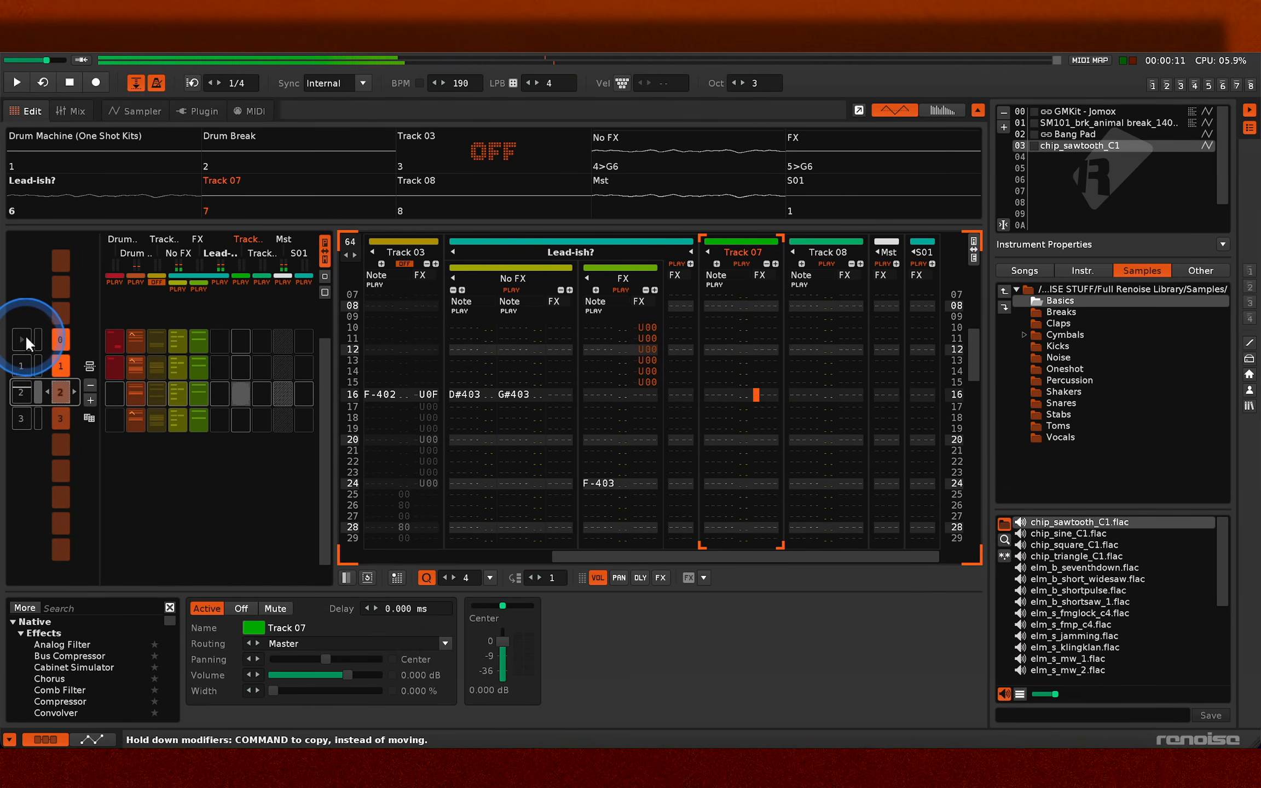
pyautogui.click(25, 337)
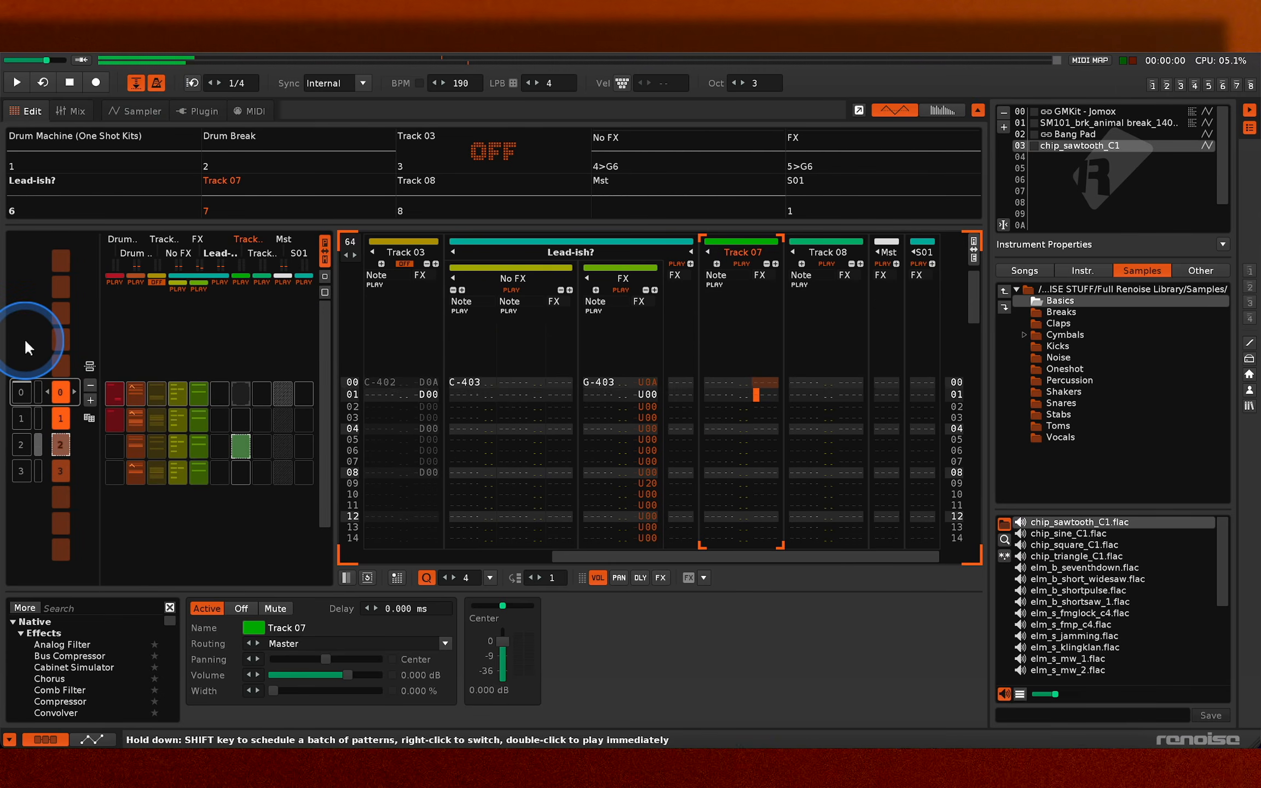
pyautogui.press('Escape')
pyautogui.write('zl00')
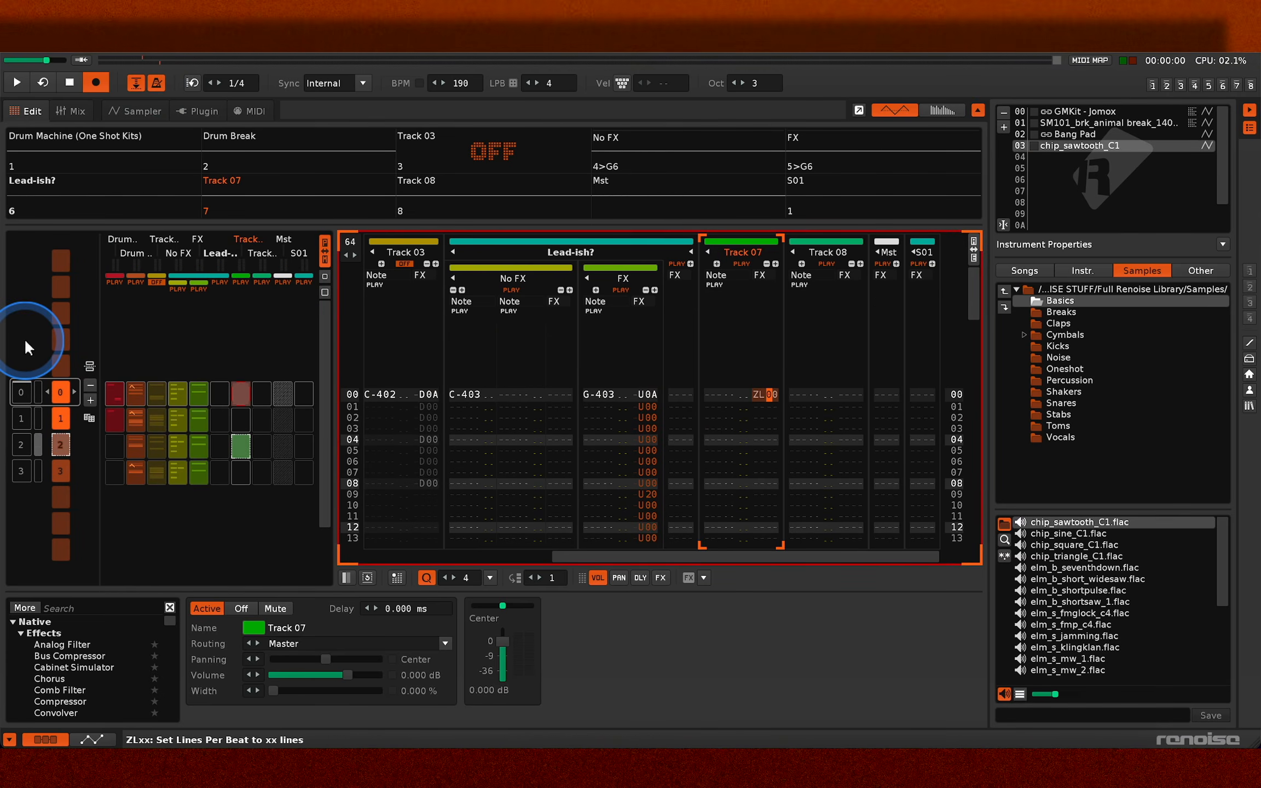
pyautogui.press('BackSpace')
pyautogui.write('8')
pyautogui.press('Escape')
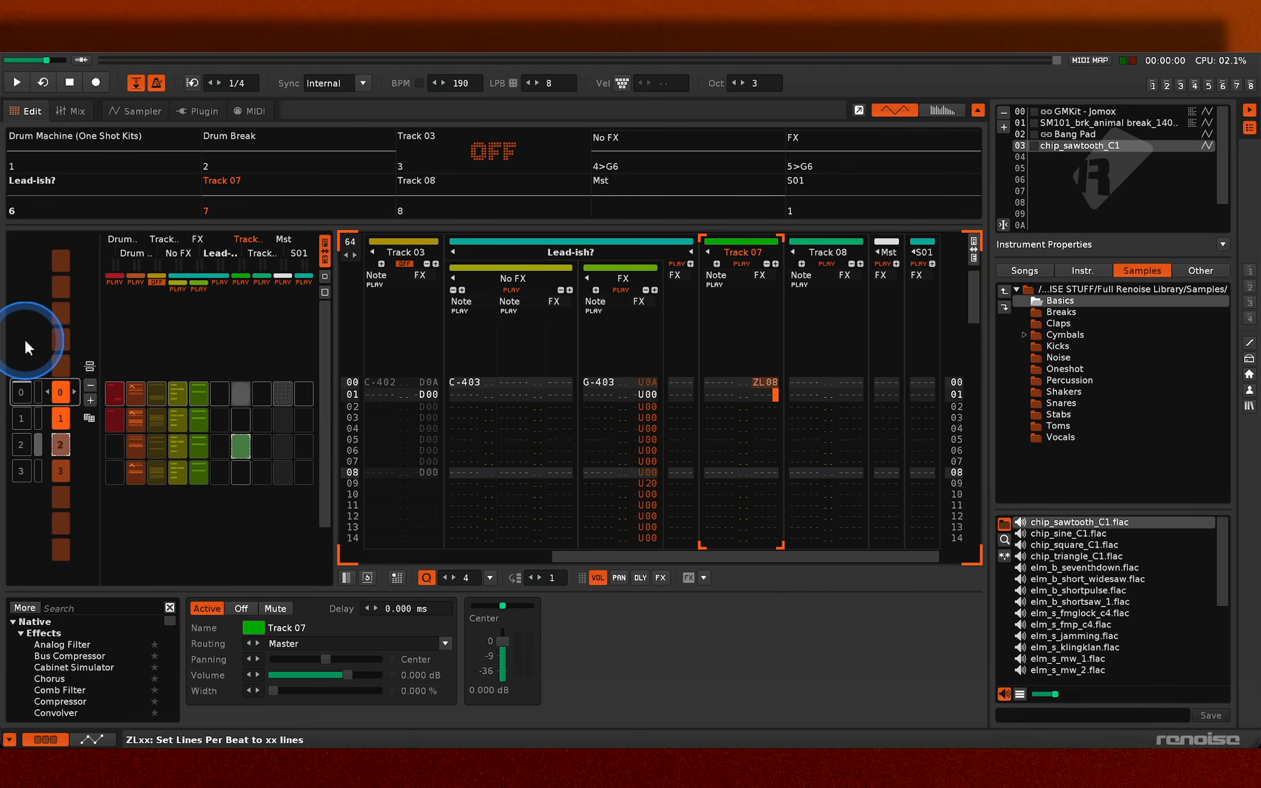
# - Play the sequence from pattern 0 and toggle the mute of Track 03
pyautogui.press('space')
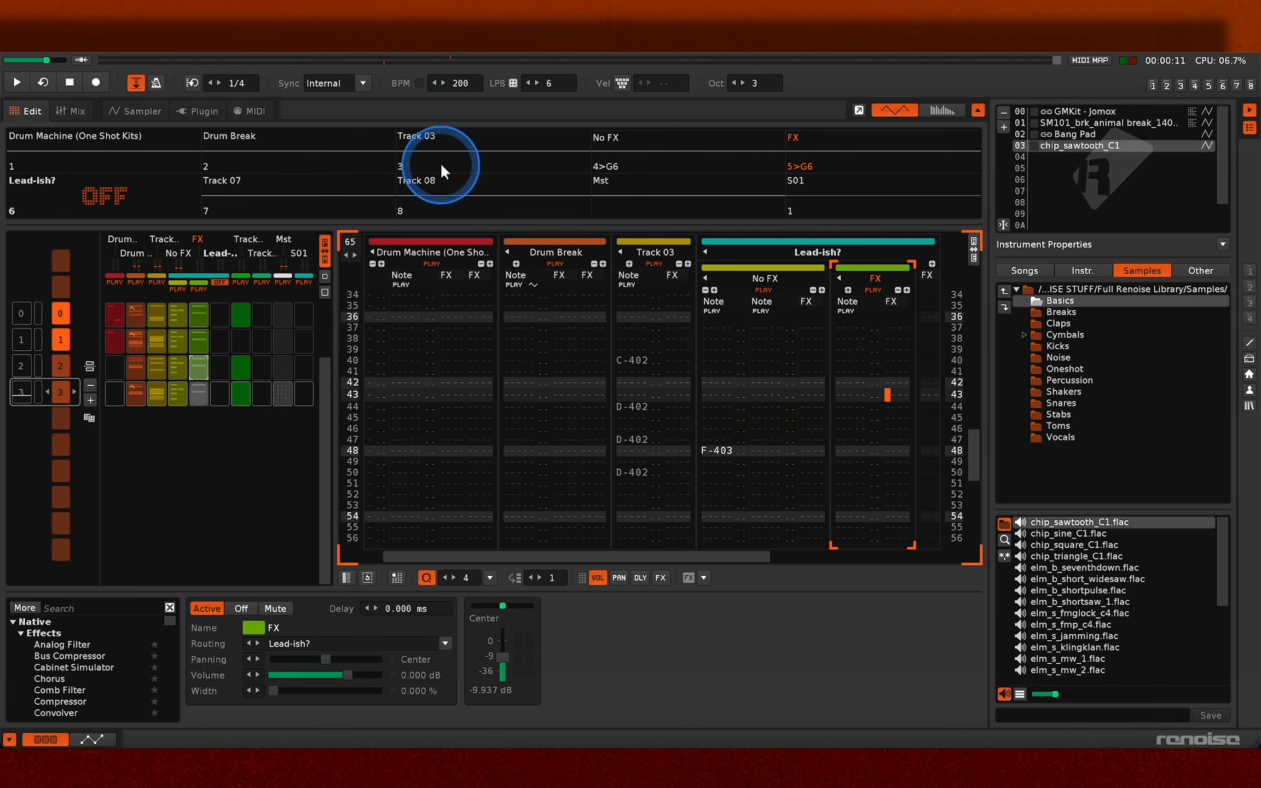
pyautogui.click(440, 162)
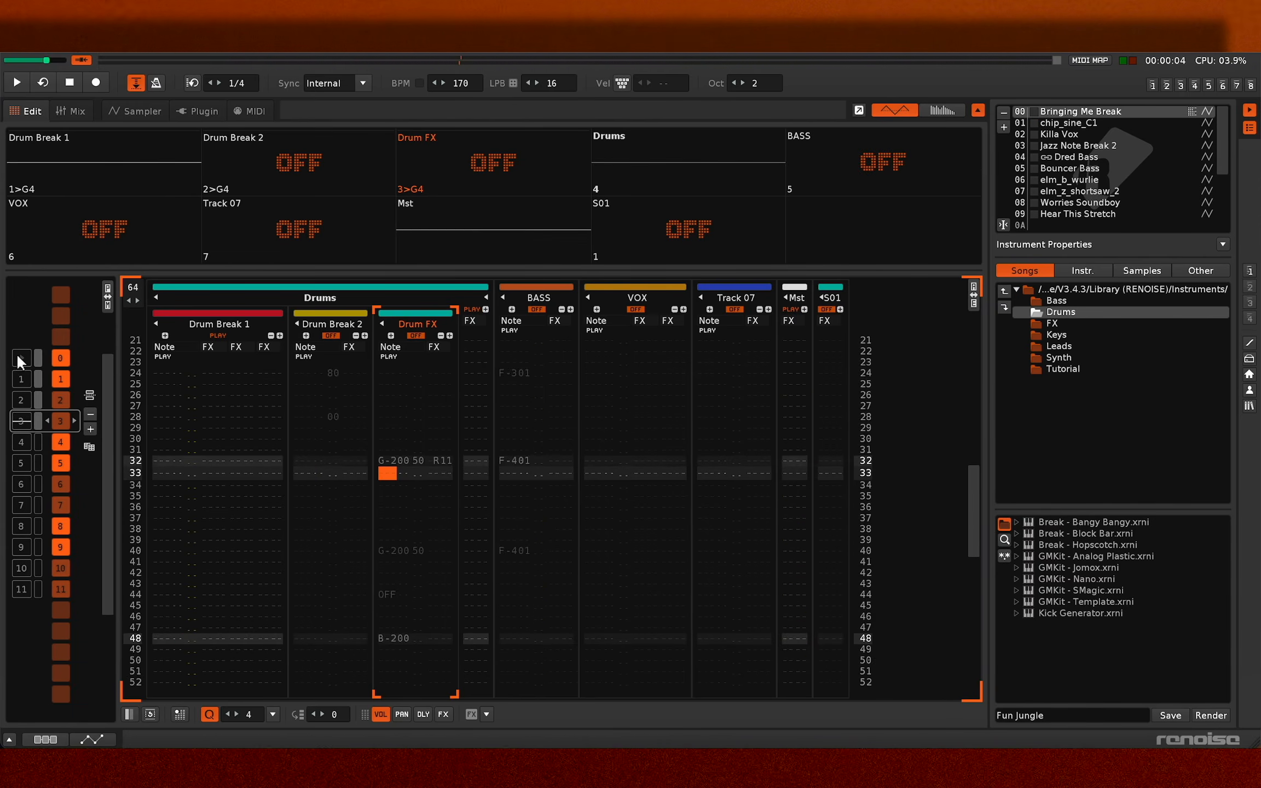
# - Play the Fun Jungle song from pattern 0 and view the phrases of the Bringing Me Break instrument before returning to the pattern editor
pyautogui.doubleClick(19, 352)
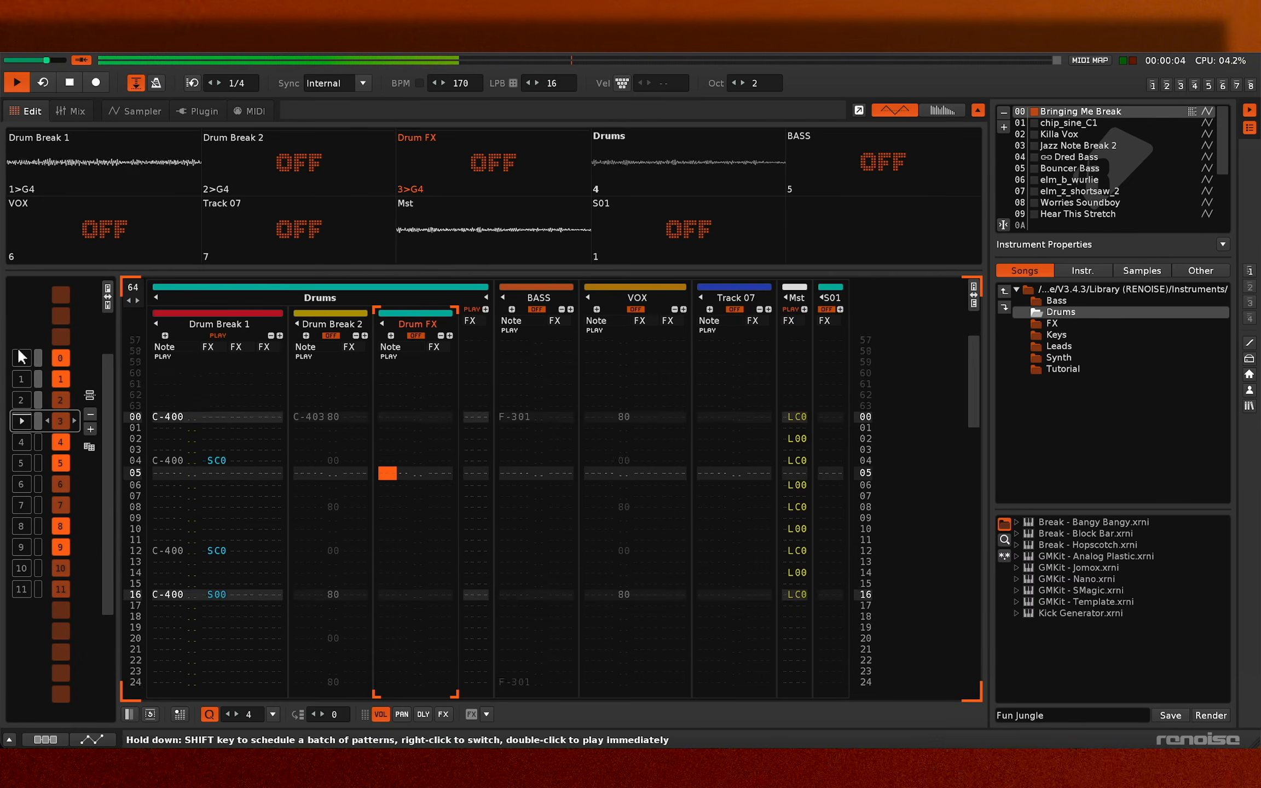
pyautogui.doubleClick(21, 357)
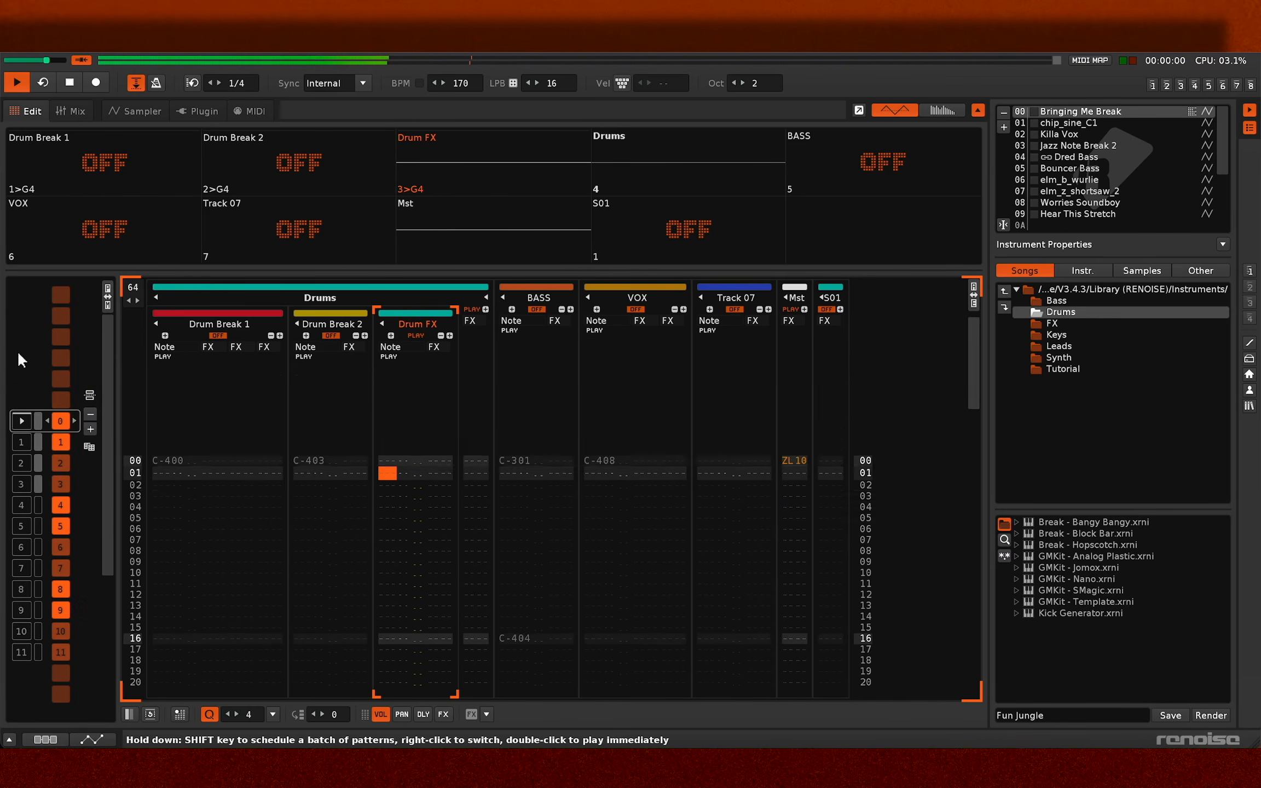
pyautogui.press('F3')
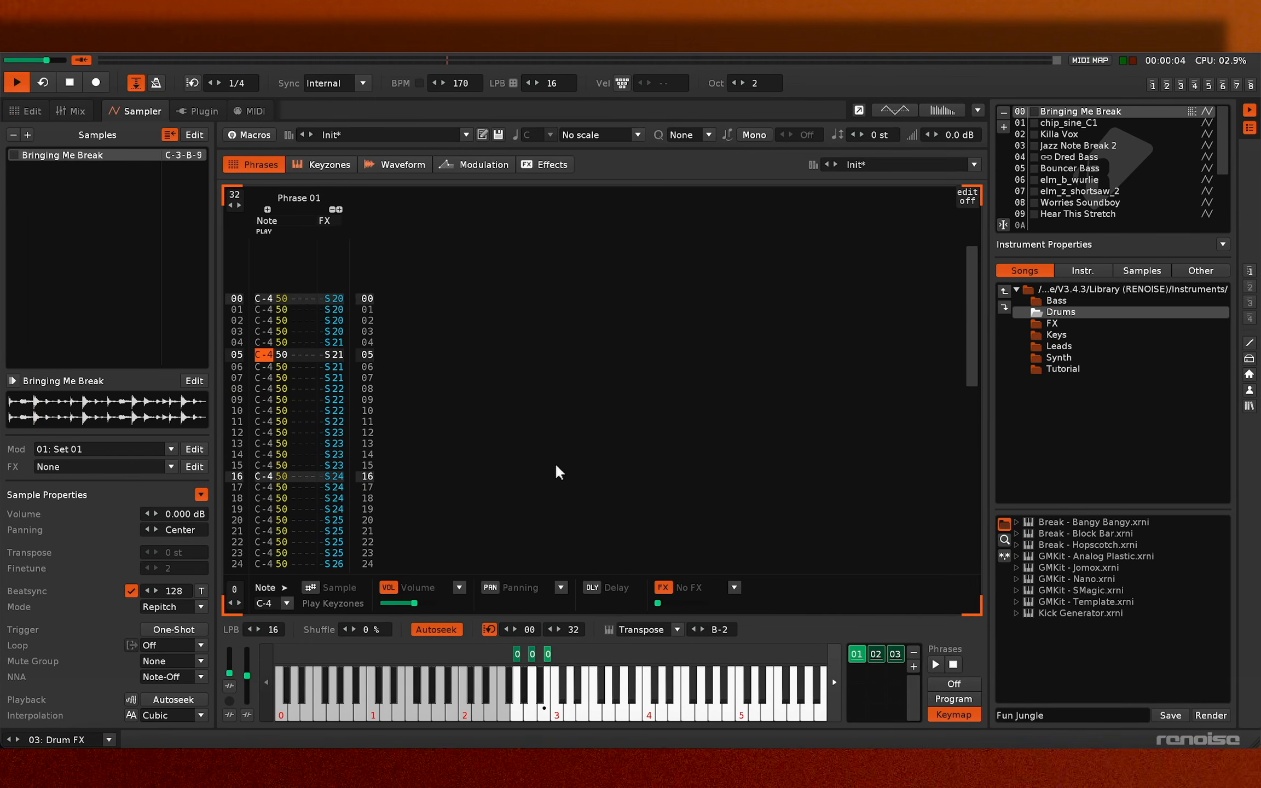
pyautogui.press('F2')
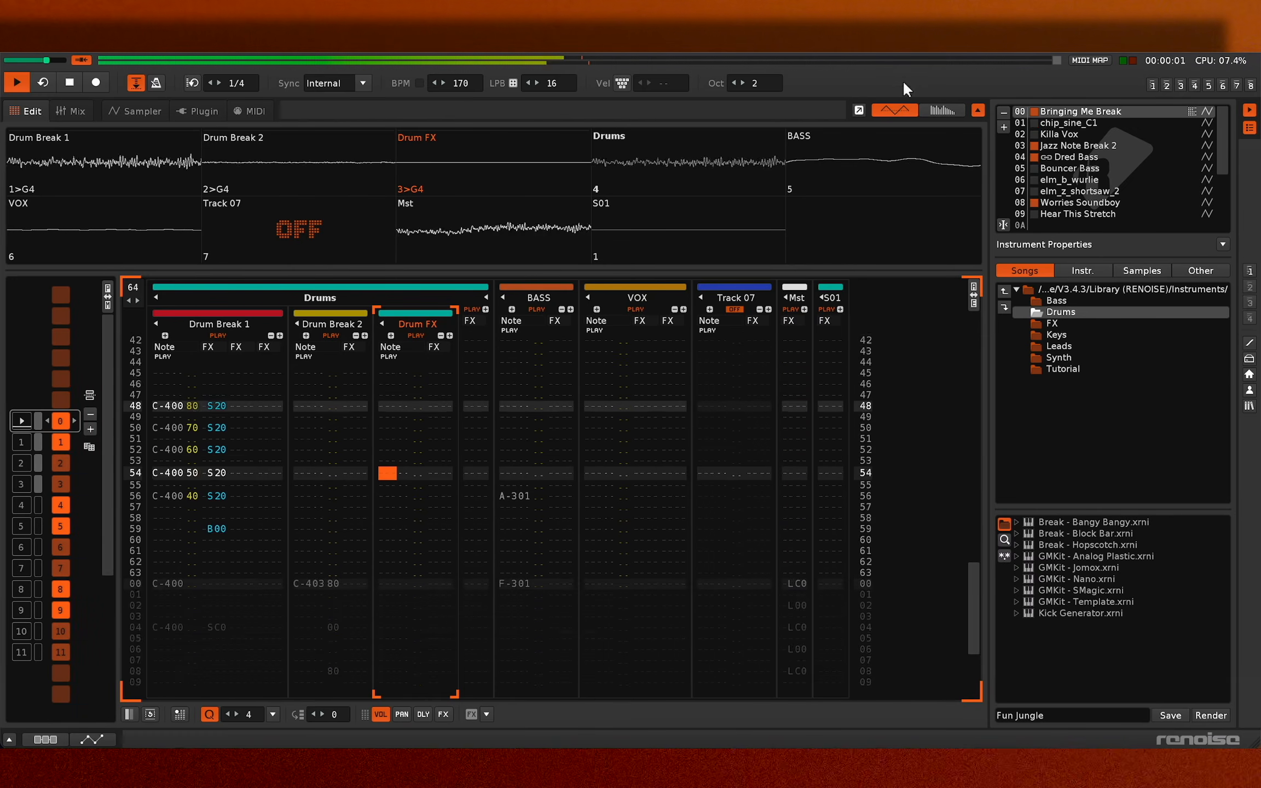
# - View the master spectrum while the song plays, and bring back the track scopes
pyautogui.click(938, 109)
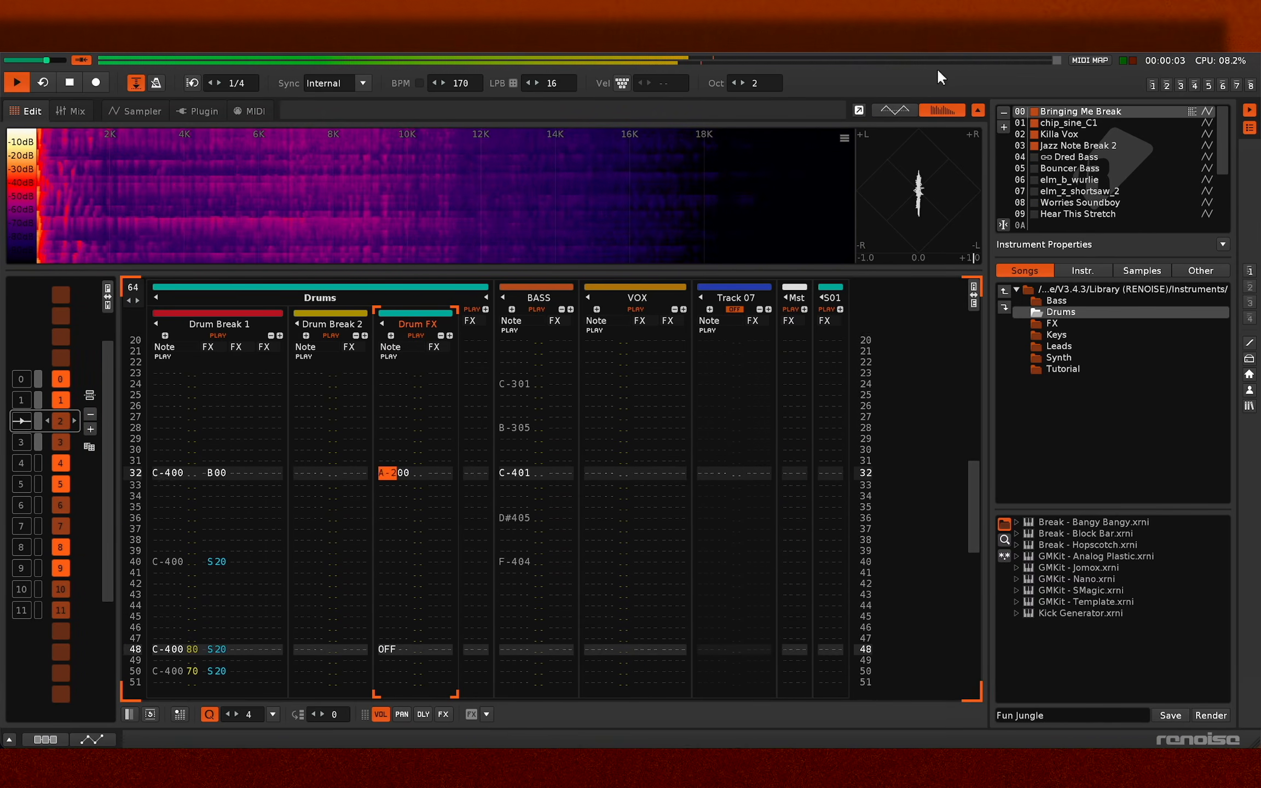
pyautogui.click(902, 107)
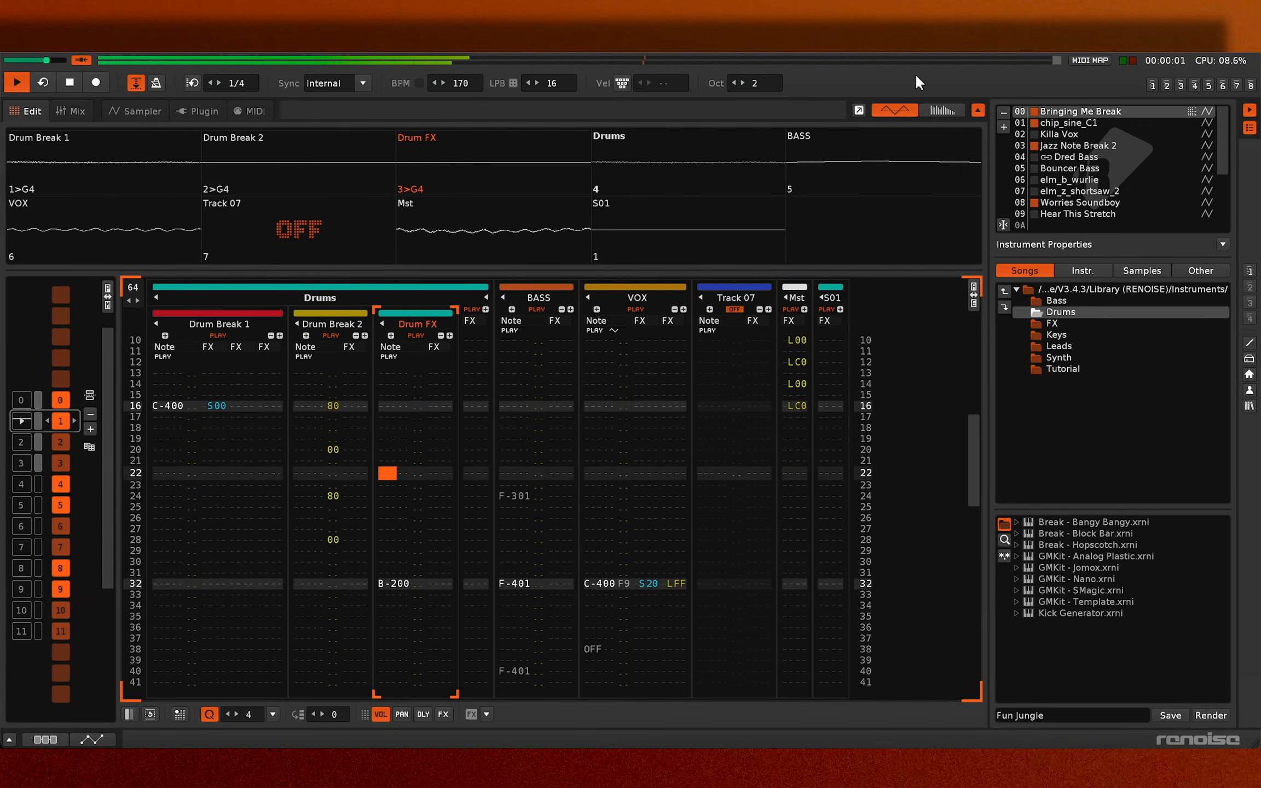
# - Delete the empty Track 07 from the Fun Jungle song
pyautogui.click(726, 295)
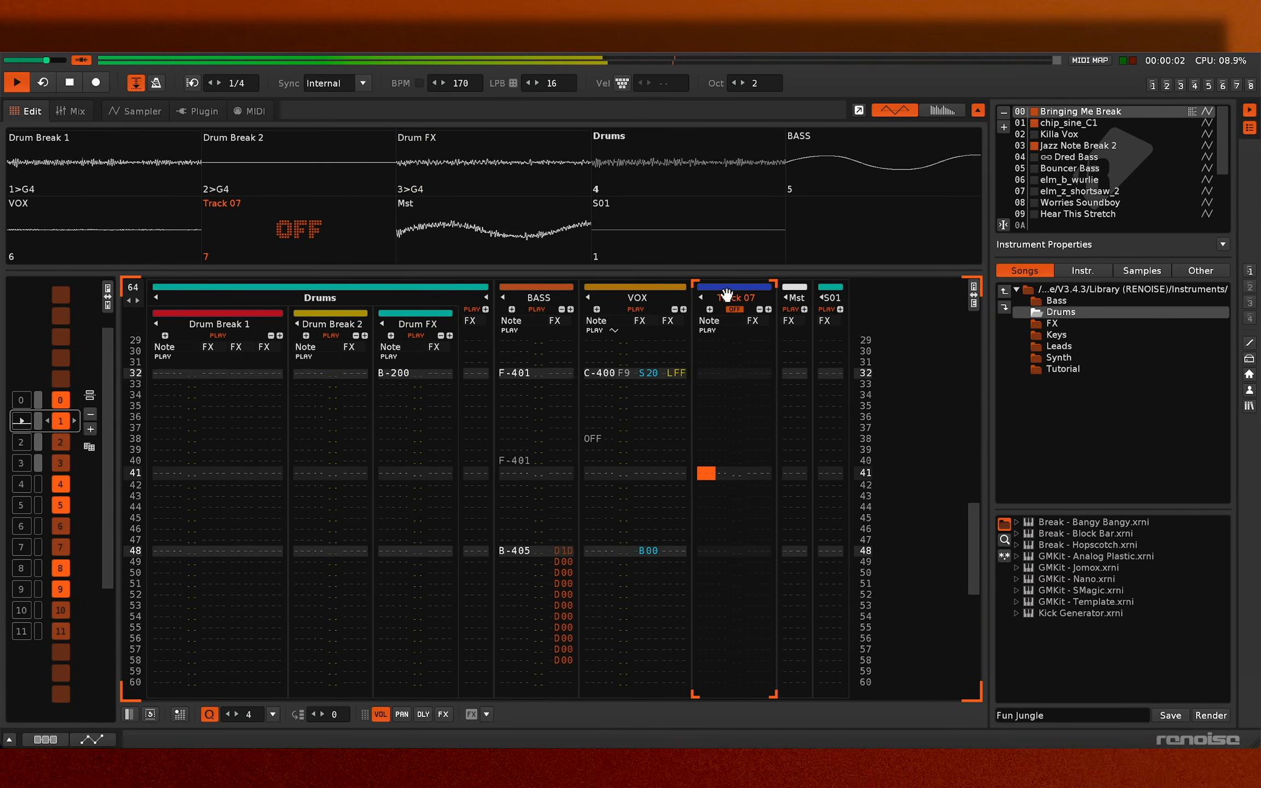
pyautogui.rightClick(736, 349)
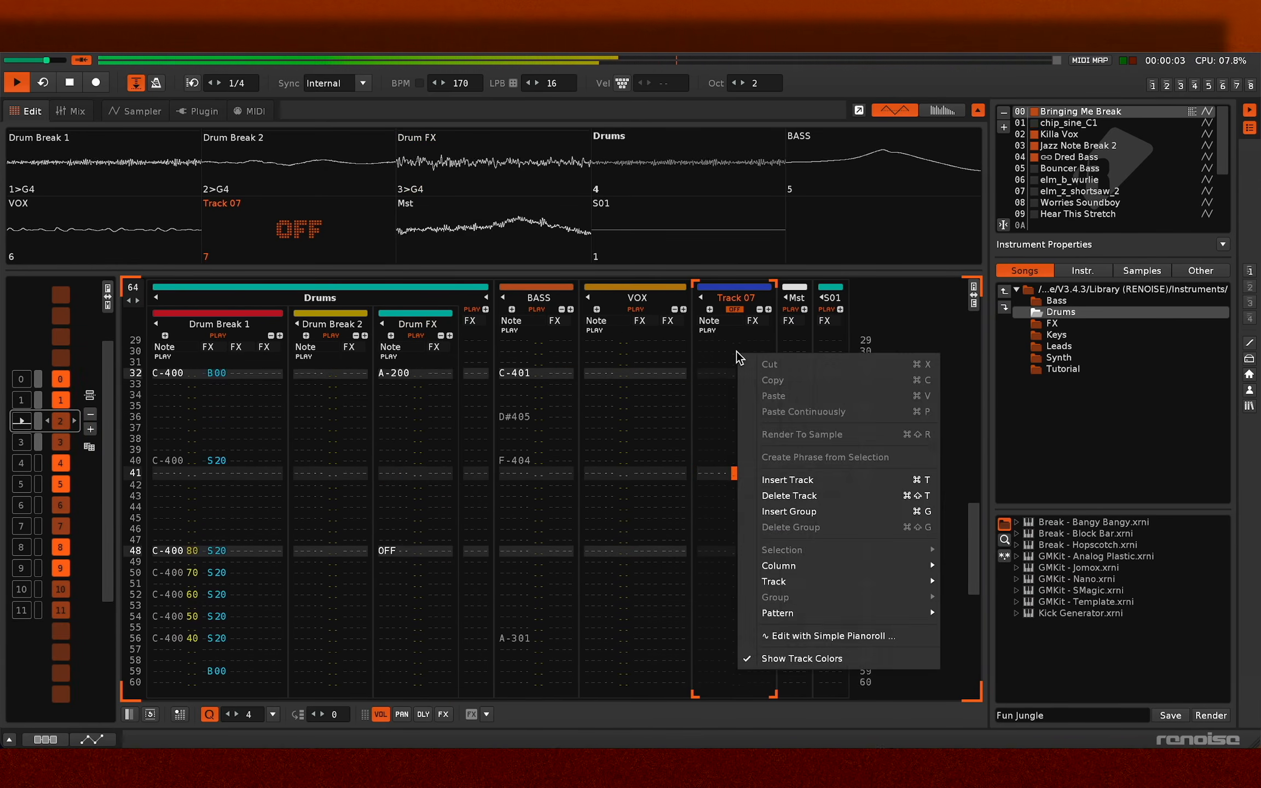
pyautogui.click(798, 498)
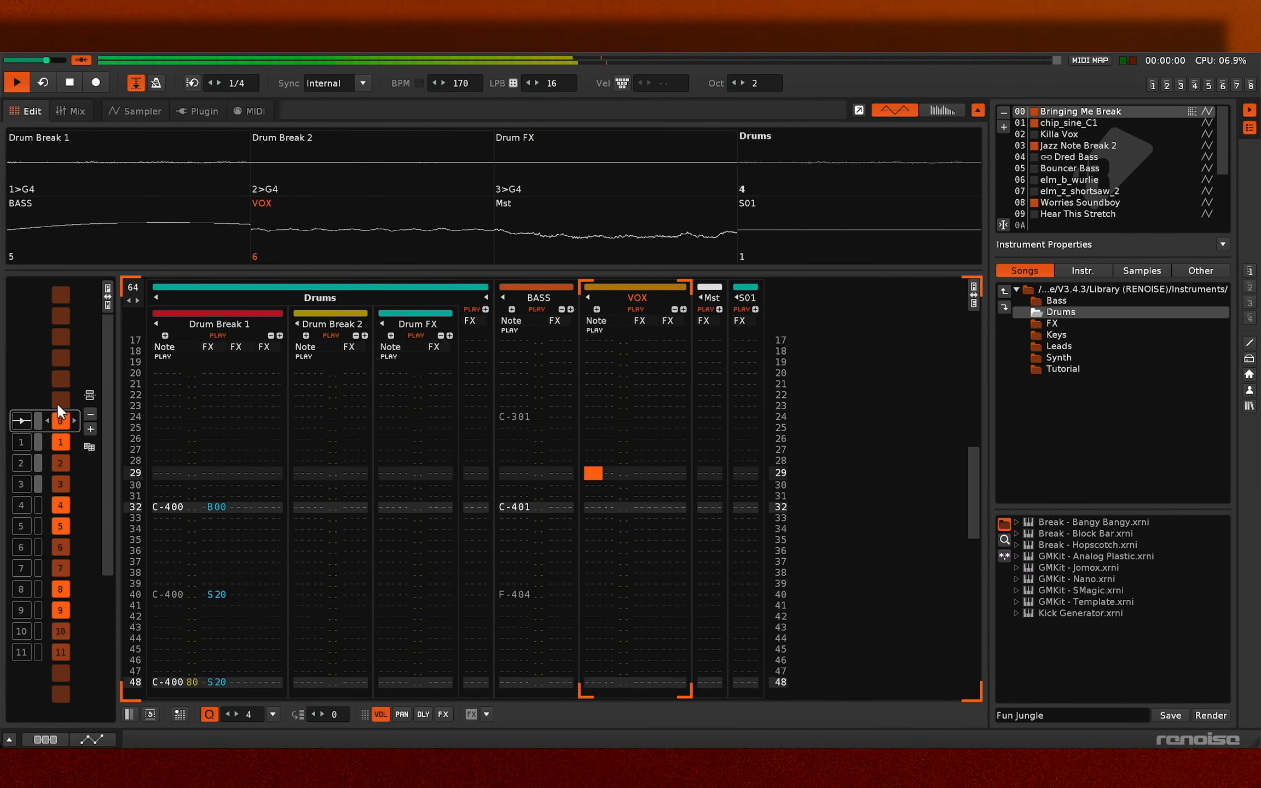